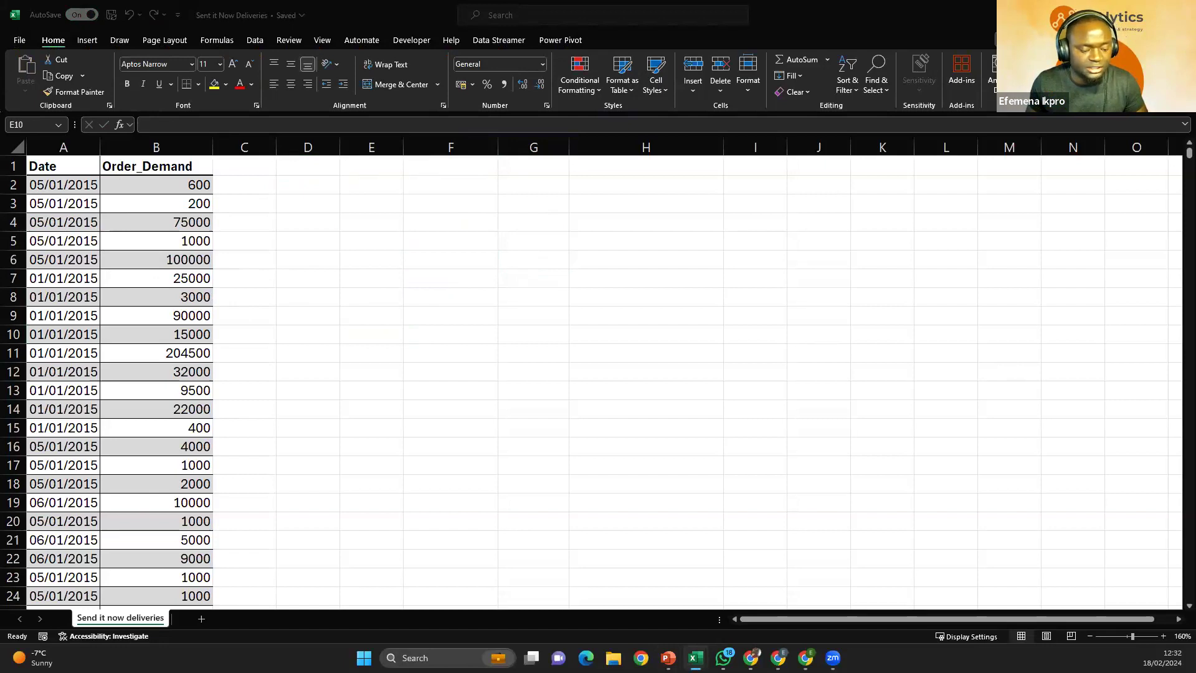
{"action": "left_click", "coordinate": [517, 291]}
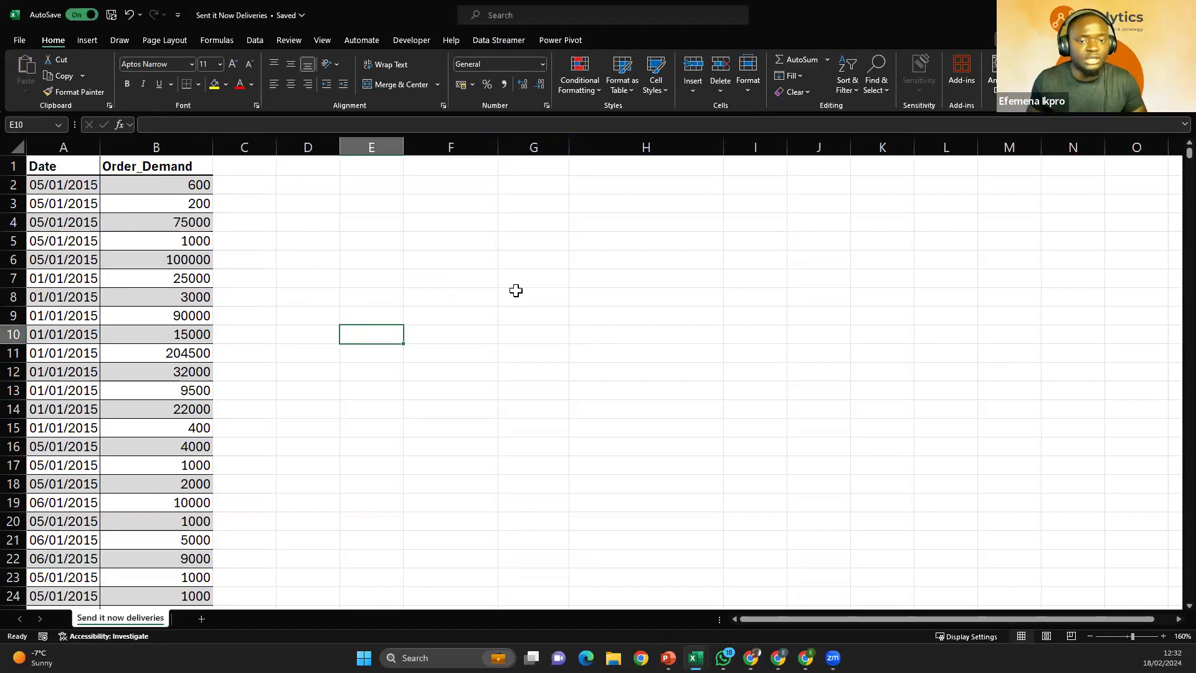
{"action": "left_click", "coordinate": [346, 290]}
{"action": "left_click", "coordinate": [365, 271]}
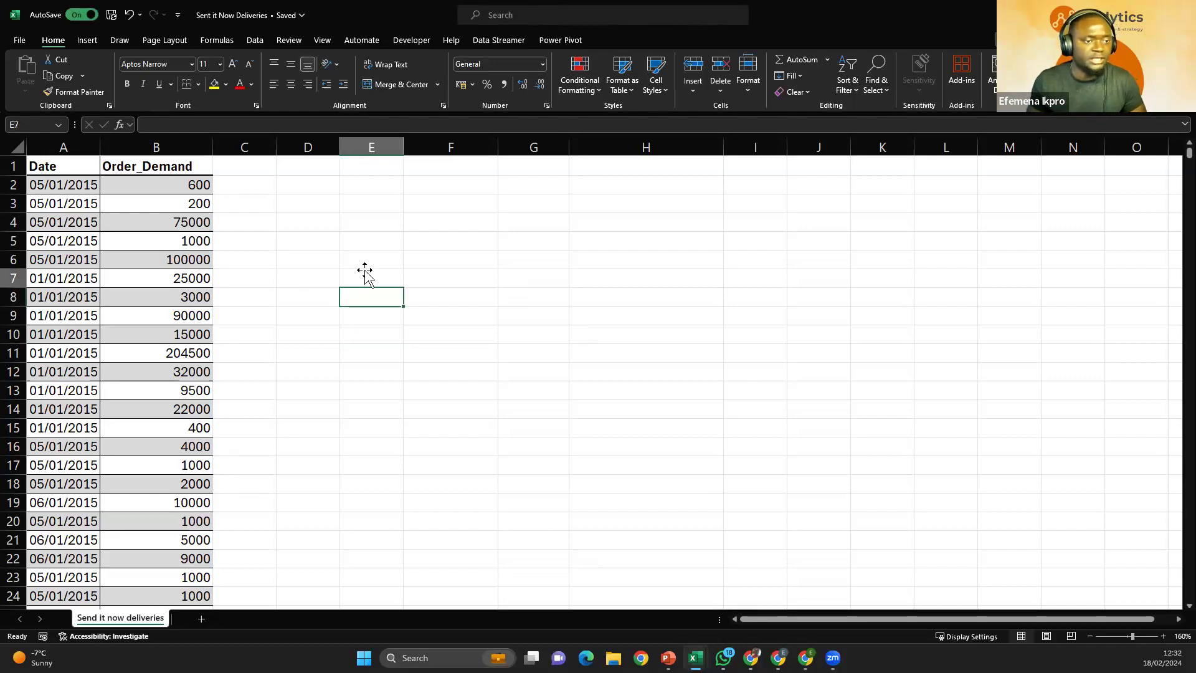
{"action": "left_click", "coordinate": [217, 209]}
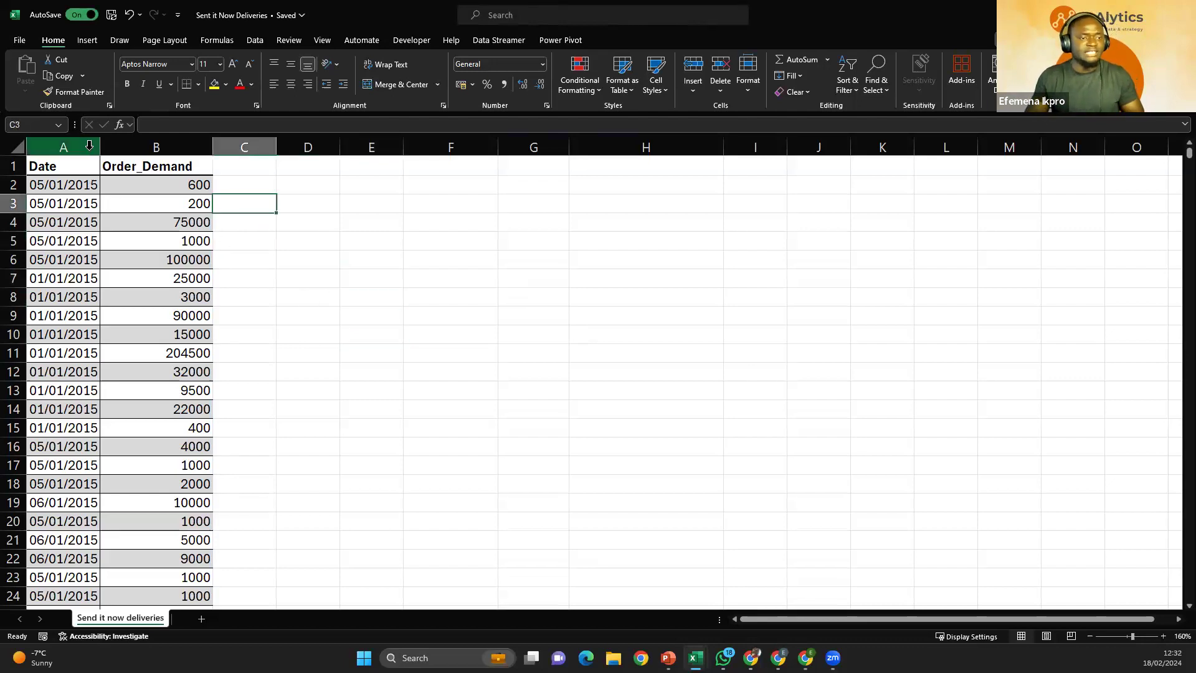
Step: Examine the Date and Order_Demand columns, row by row through the first five records in rows 2 to 6
{"action": "left_click_drag", "start_coordinate": [101, 218], "coordinate": [64, 163]}
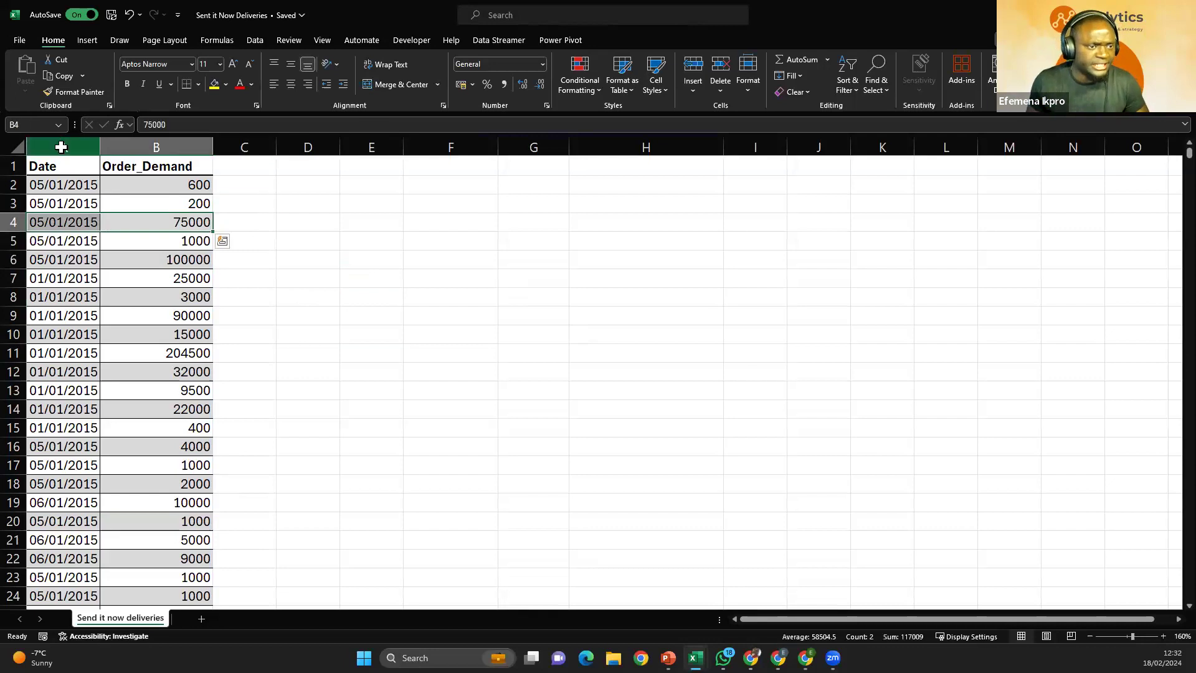
{"action": "left_click", "coordinate": [61, 146]}
{"action": "left_click", "coordinate": [156, 147]}
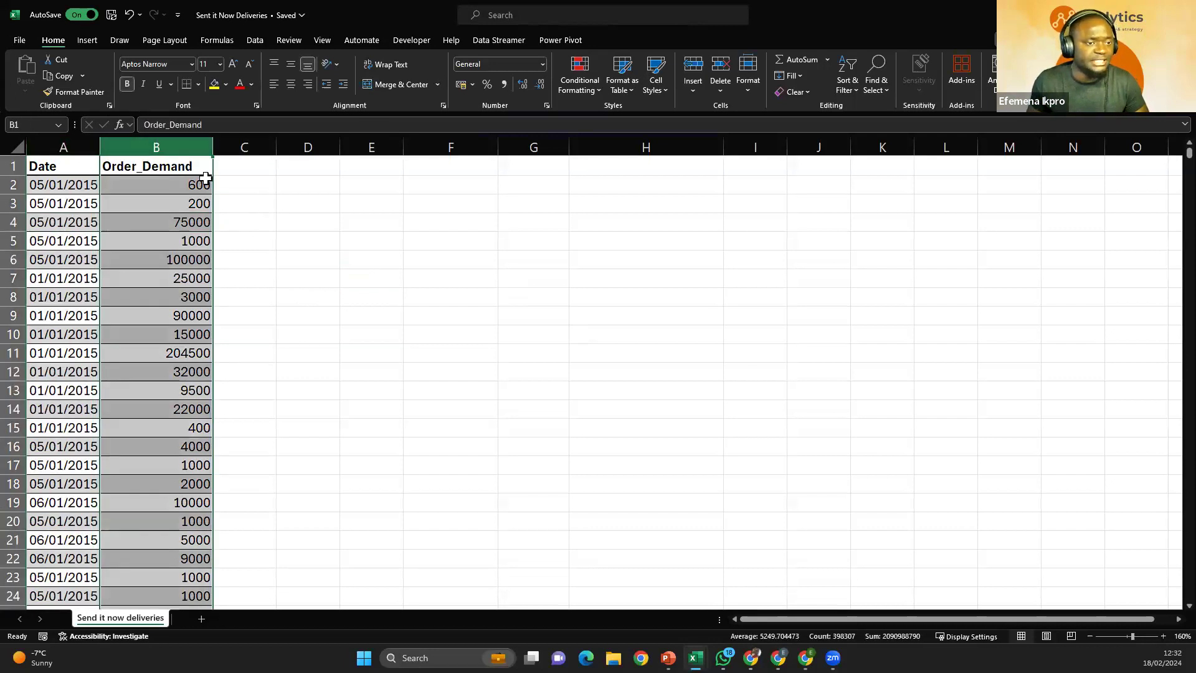
{"action": "left_click", "coordinate": [44, 187]}
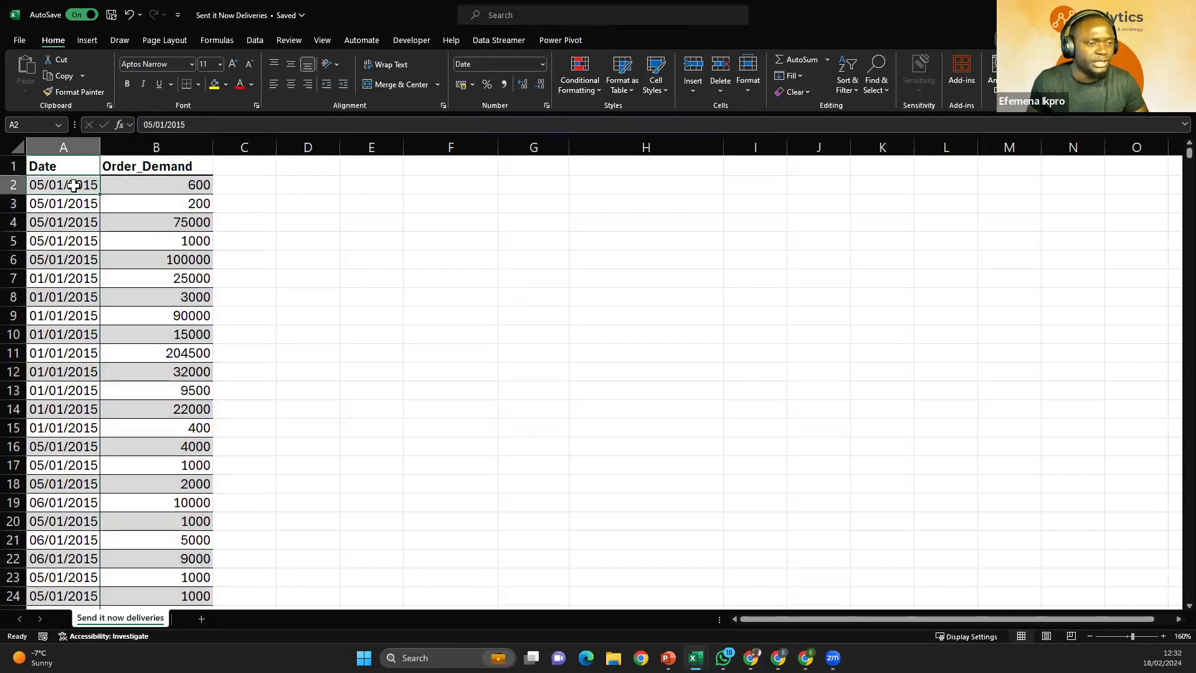
{"action": "left_click_drag", "start_coordinate": [174, 185], "coordinate": [31, 182]}
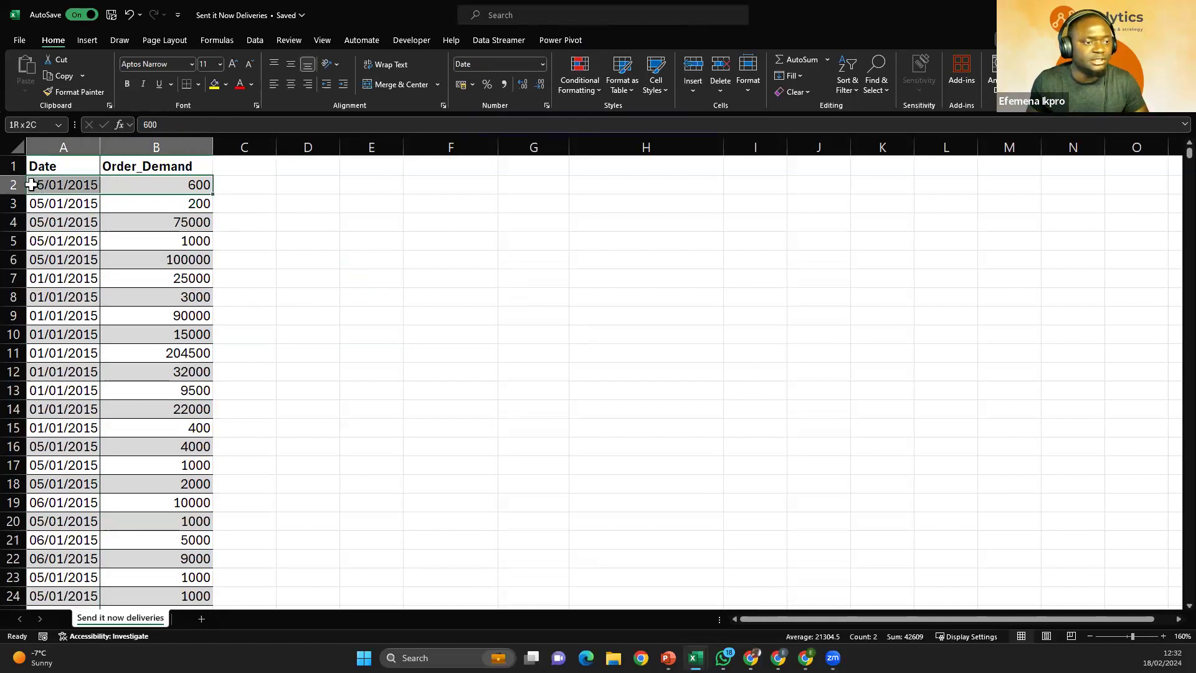
{"action": "left_click_drag", "start_coordinate": [42, 203], "coordinate": [134, 203]}
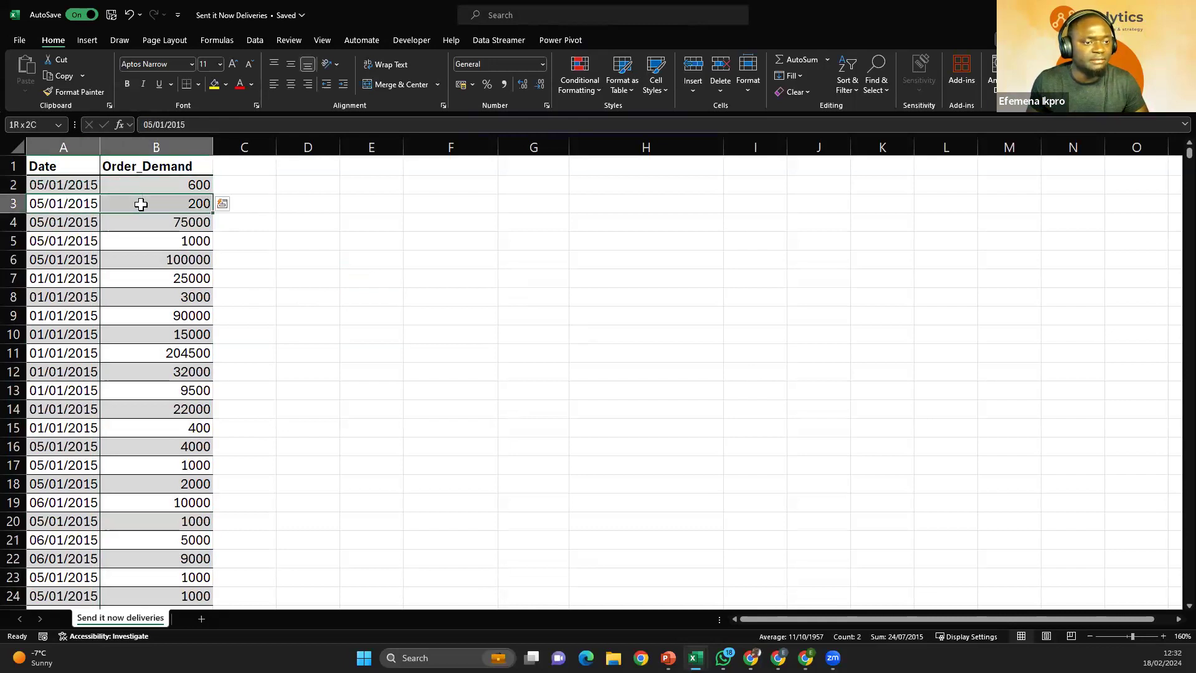
{"action": "left_click_drag", "start_coordinate": [47, 223], "coordinate": [157, 225]}
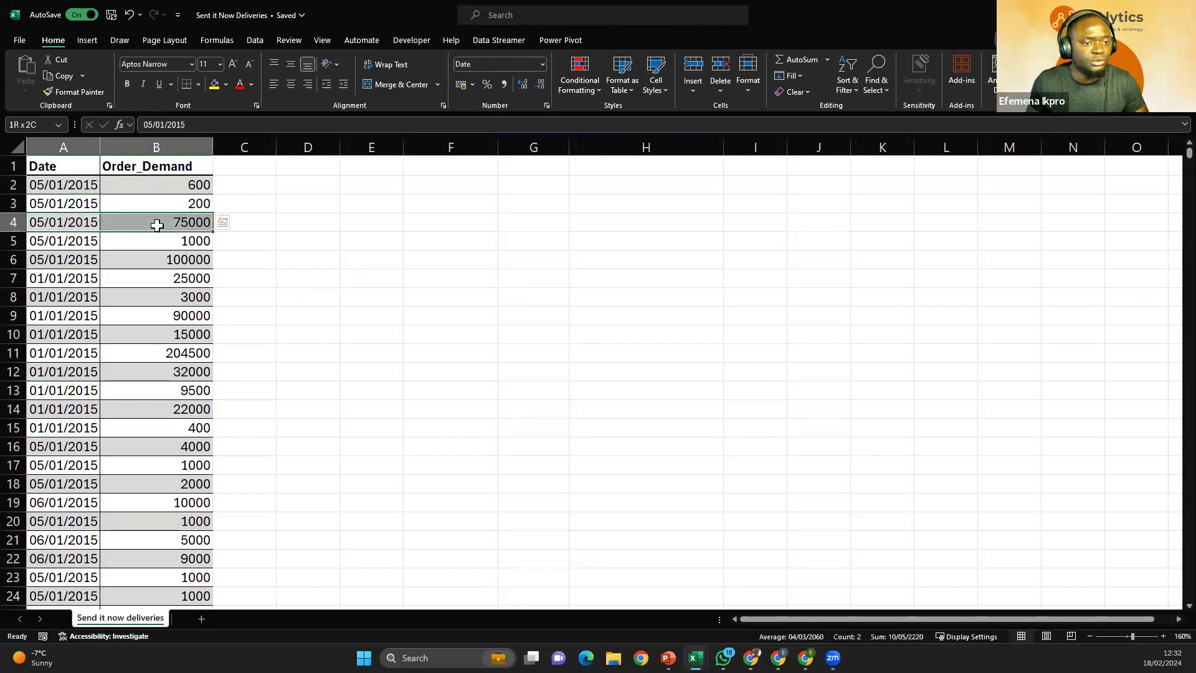
{"action": "left_click_drag", "start_coordinate": [64, 239], "coordinate": [147, 240]}
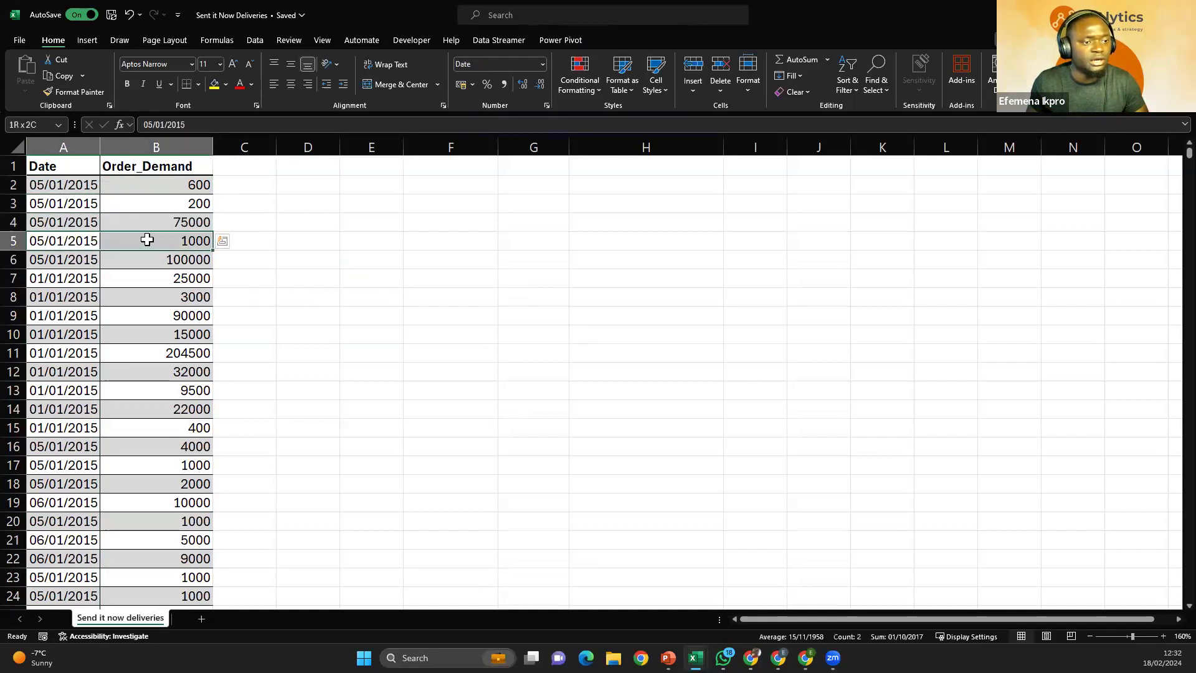
{"action": "left_click_drag", "start_coordinate": [29, 259], "coordinate": [132, 190]}
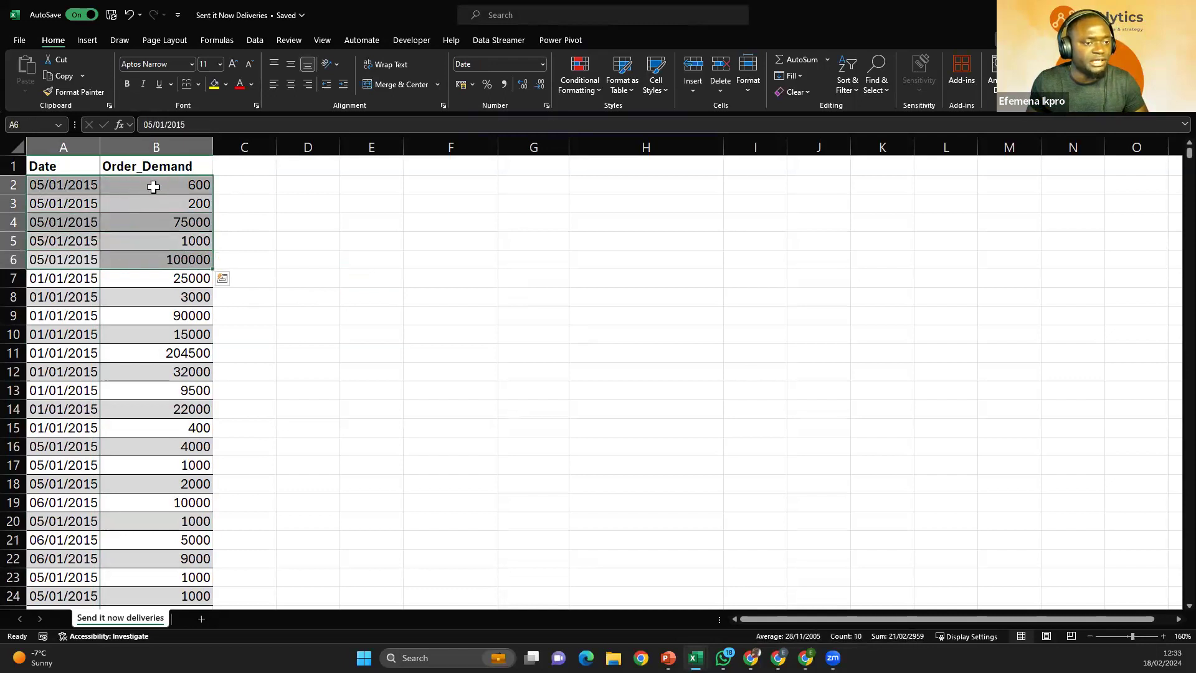
{"action": "left_click_drag", "start_coordinate": [181, 185], "coordinate": [73, 257]}
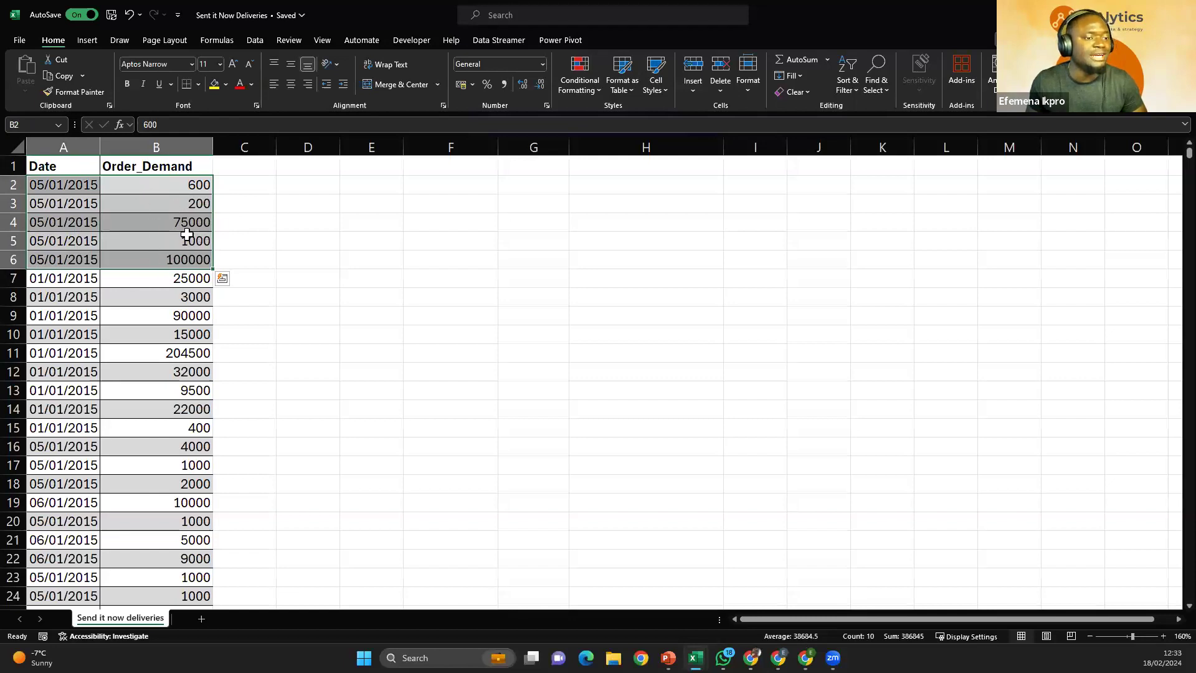
Step: Examine the records sharing a date in rows 7 to 15 and the entries further down the sheet
{"action": "left_click_drag", "start_coordinate": [84, 278], "coordinate": [150, 428]}
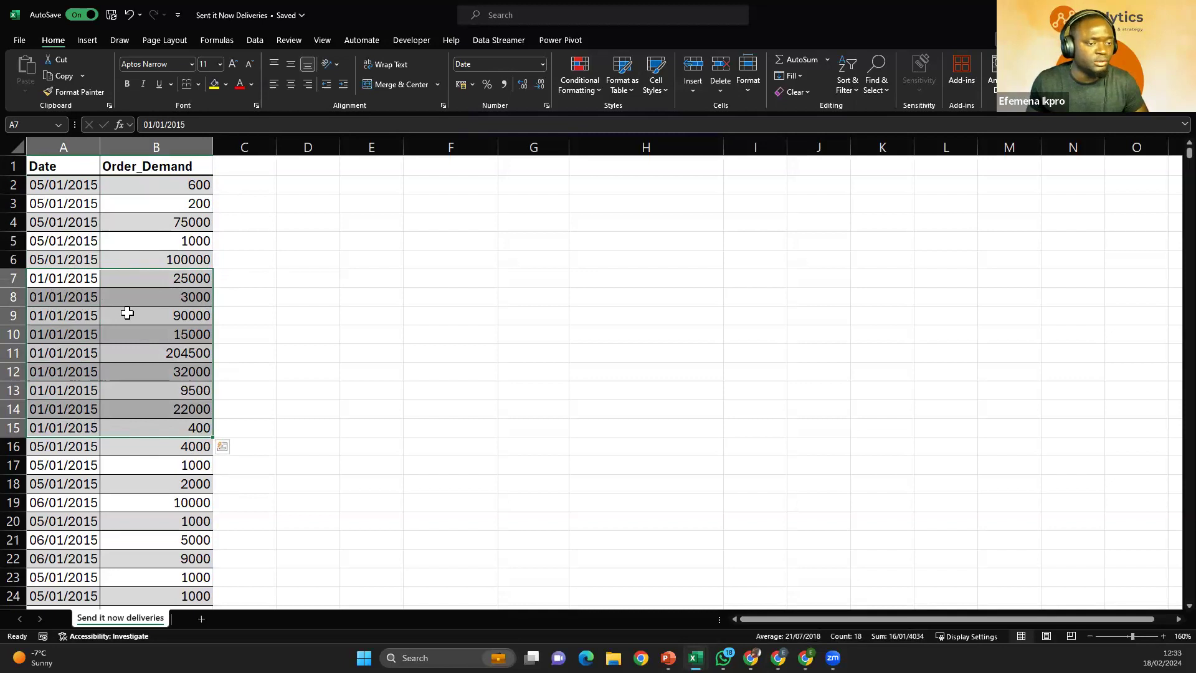
{"action": "left_click_drag", "start_coordinate": [63, 285], "coordinate": [170, 424]}
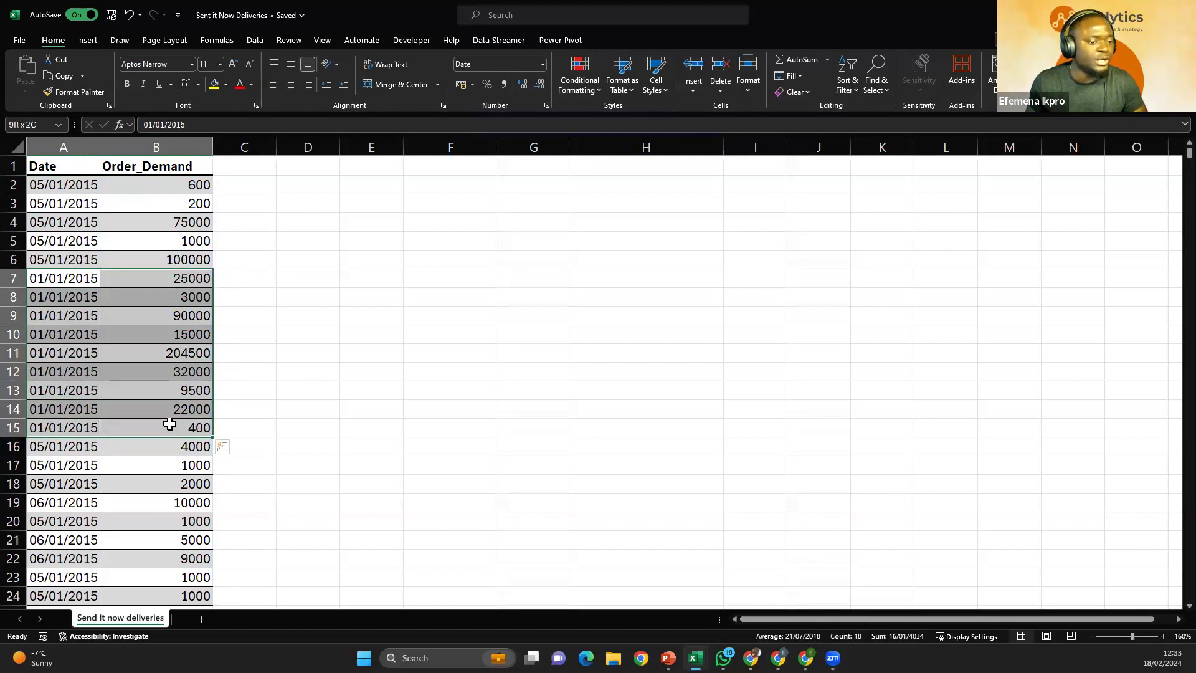
{"action": "mouse_move", "coordinate": [169, 424]}
{"action": "left_mouse_down"}
{"action": "mouse_move", "coordinate": [193, 308]}
{"action": "mouse_move", "coordinate": [166, 432]}
{"action": "mouse_move", "coordinate": [163, 423]}
{"action": "left_mouse_up"}
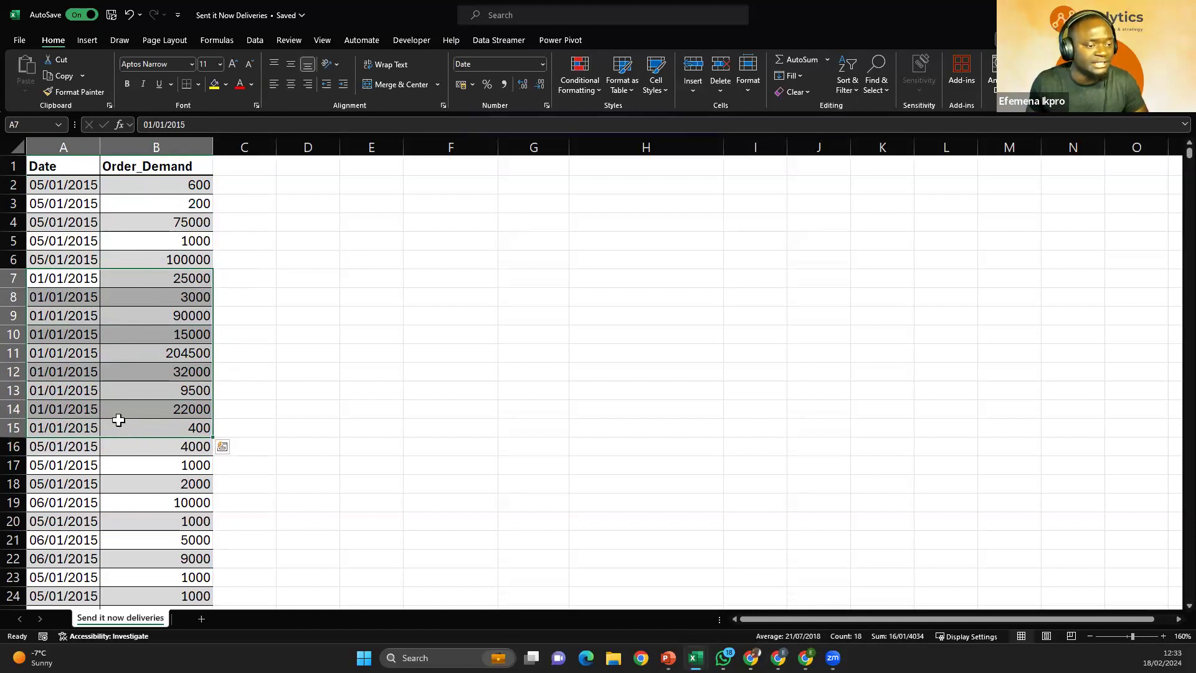
{"action": "scroll", "coordinate": [125, 426], "scroll_direction": "down", "scroll_amount": 1}
{"action": "scroll", "coordinate": [125, 426], "scroll_direction": "down", "scroll_amount": 1}
{"action": "left_click_drag", "start_coordinate": [73, 343], "coordinate": [203, 408]}
{"action": "scroll", "coordinate": [182, 430], "scroll_direction": "down", "scroll_amount": 18}
{"action": "scroll", "coordinate": [93, 374], "scroll_direction": "up", "scroll_amount": 11}
{"action": "scroll", "coordinate": [90, 372], "scroll_direction": "up", "scroll_amount": 9}
{"action": "left_click_drag", "start_coordinate": [80, 150], "coordinate": [156, 150]}
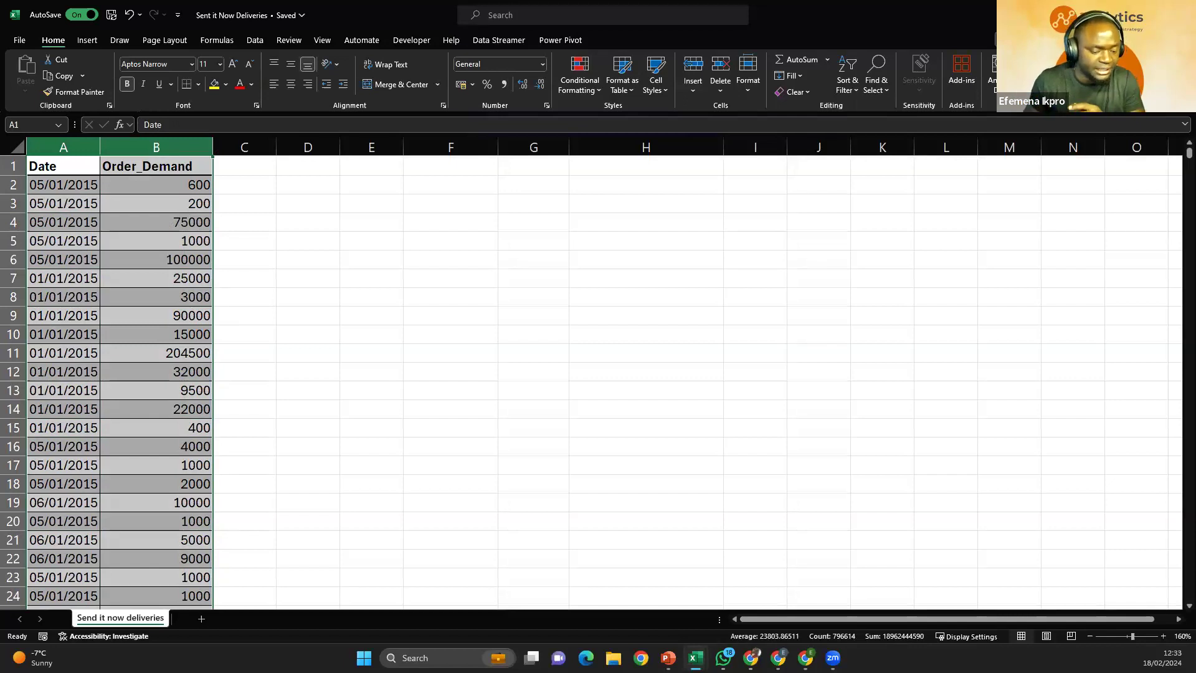
{"action": "key", "text": "ctrl+t"}
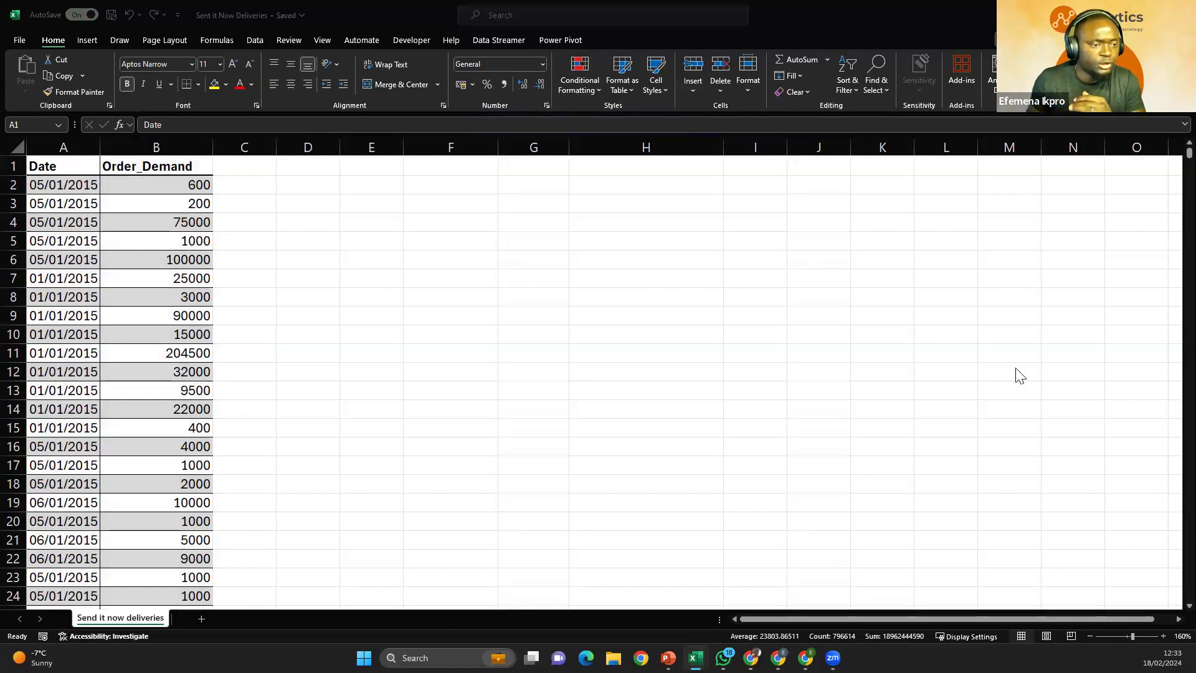
{"action": "left_click", "coordinate": [270, 206]}
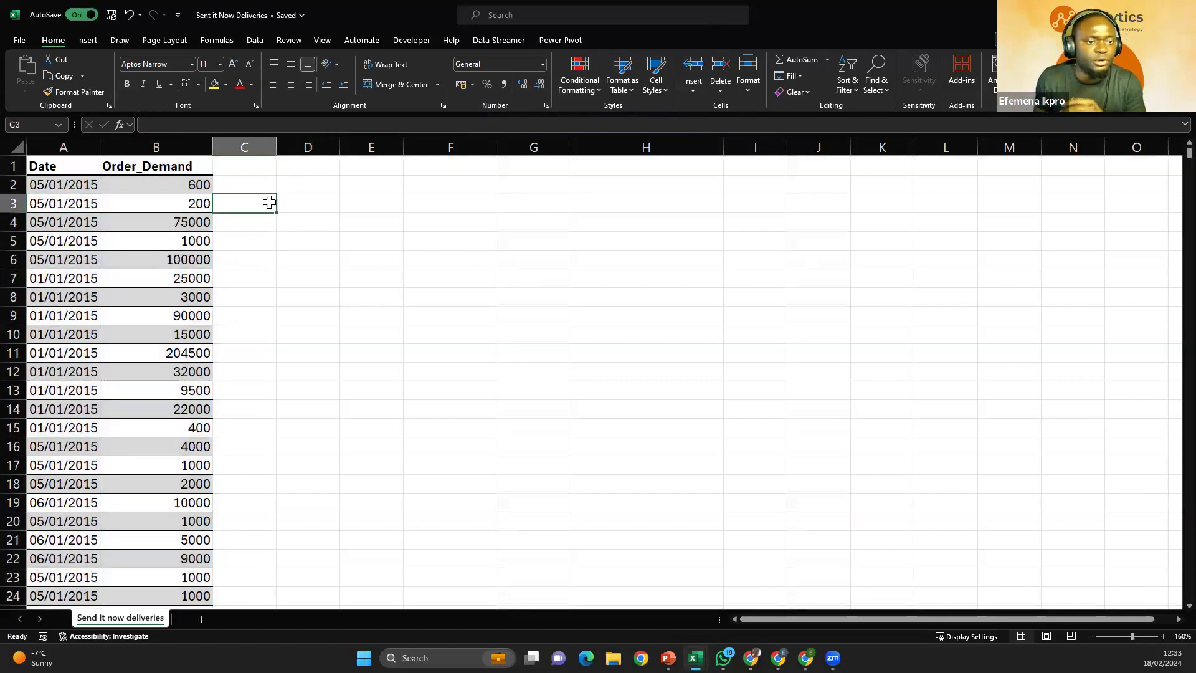
{"action": "left_click", "coordinate": [261, 168]}
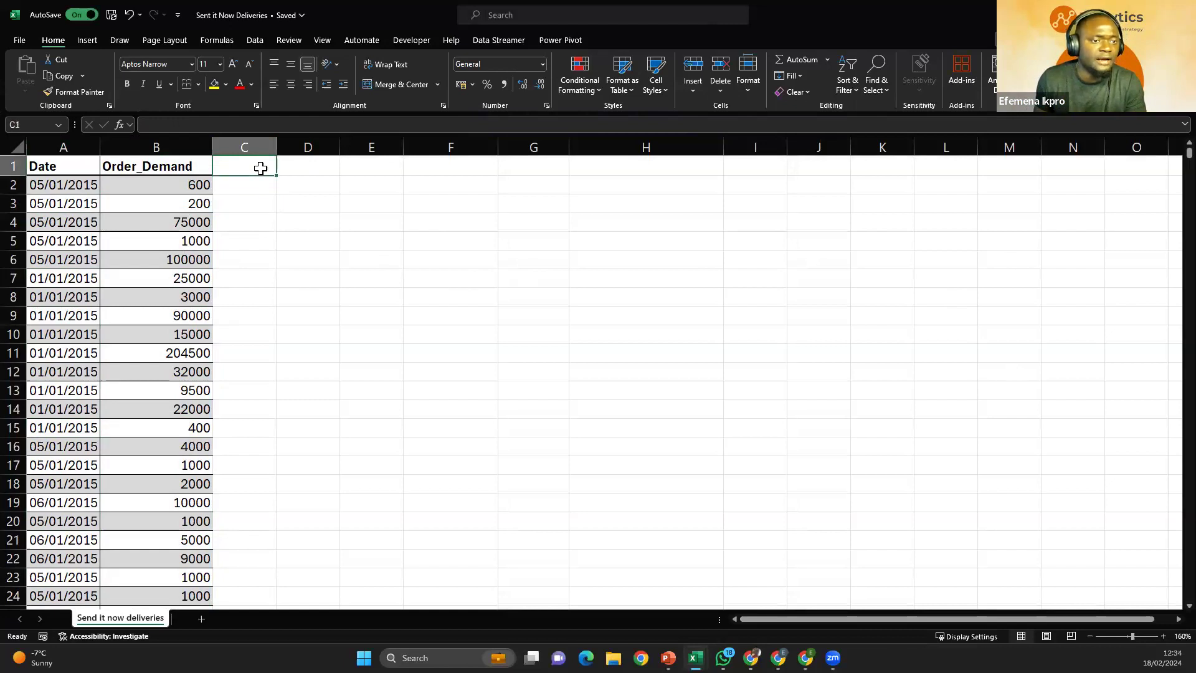
{"action": "left_click_drag", "start_coordinate": [81, 147], "coordinate": [187, 164]}
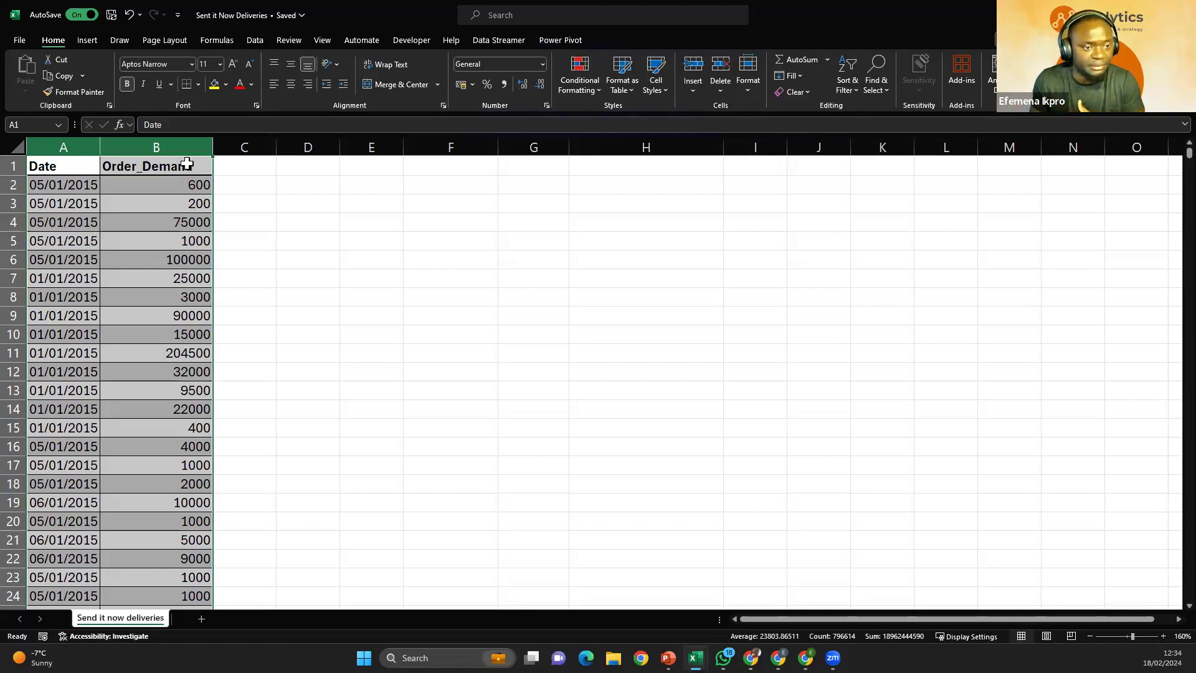
{"action": "left_click", "coordinate": [270, 225]}
{"action": "left_click", "coordinate": [144, 222]}
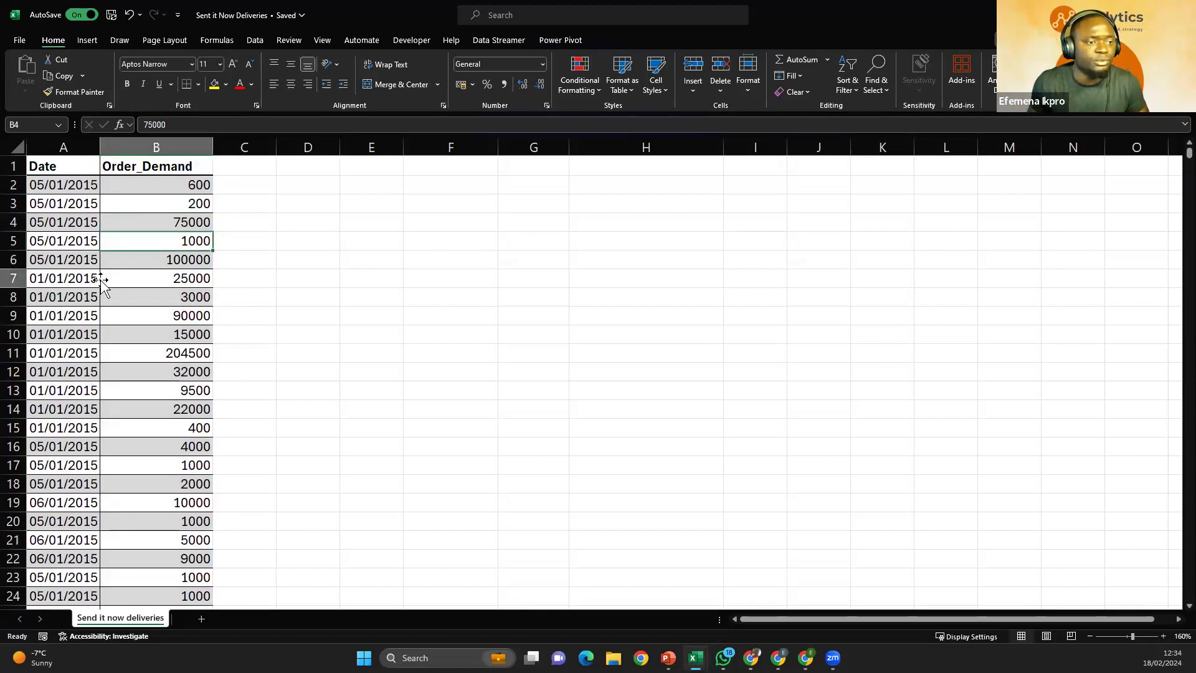
{"action": "left_click", "coordinate": [75, 220]}
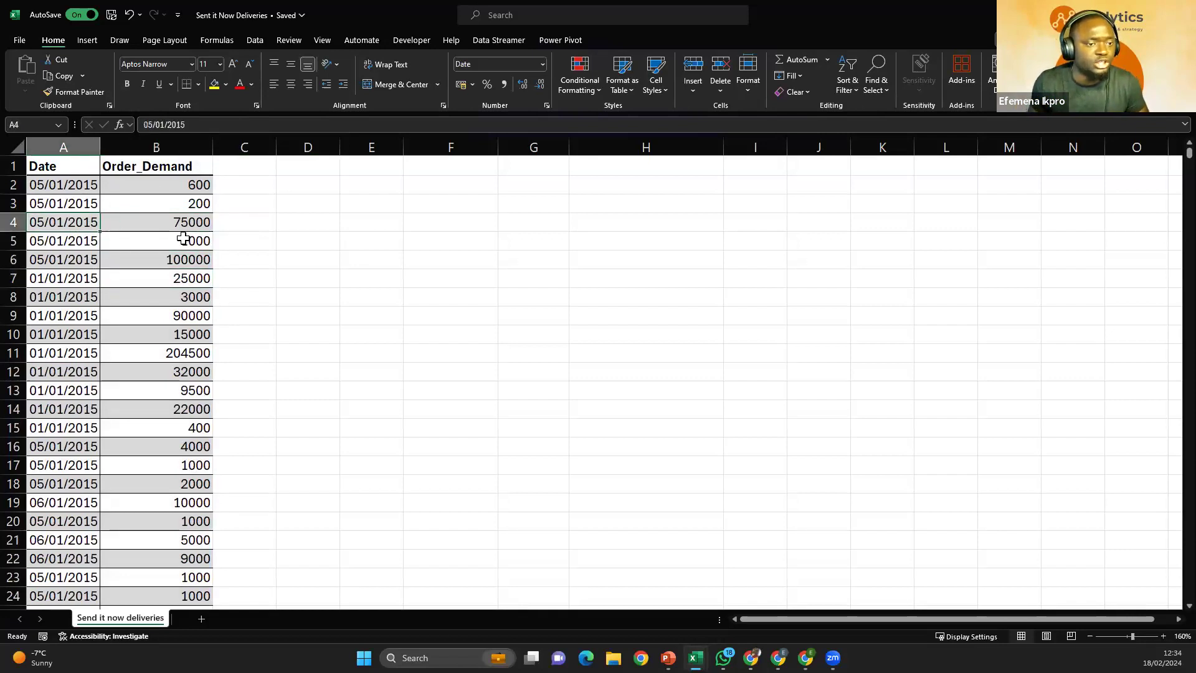
{"action": "left_click", "coordinate": [739, 208]}
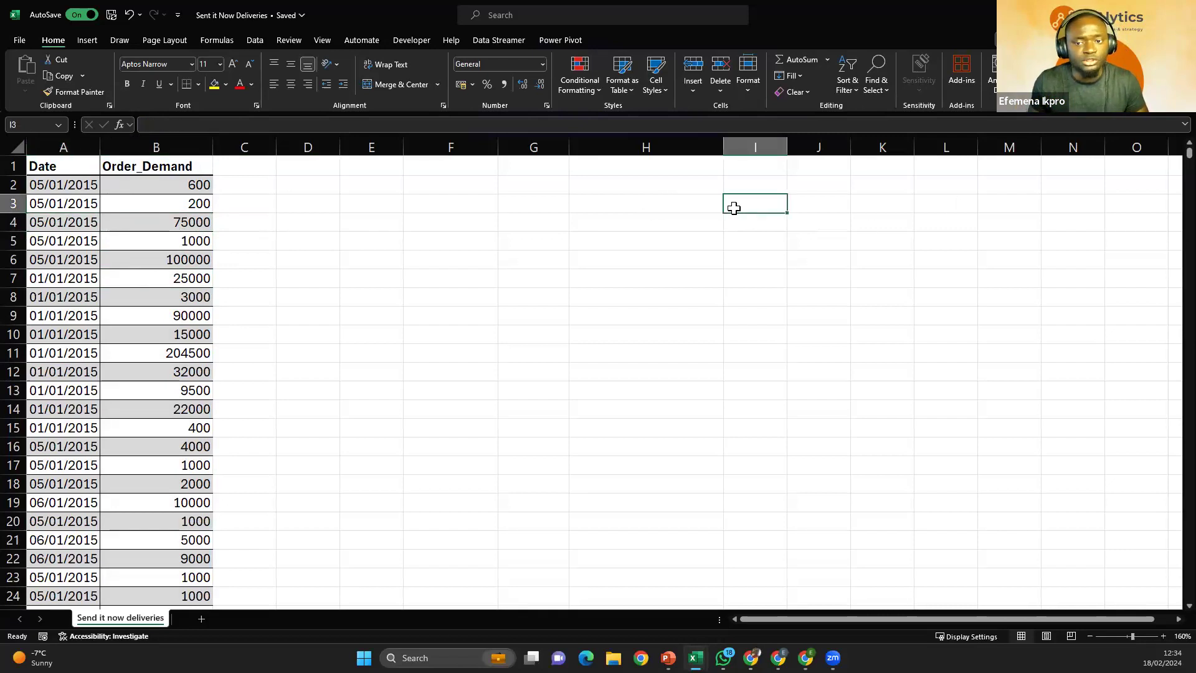
Step: Enter the label "Step 1" in cell J3, beside the data
{"action": "left_click", "coordinate": [843, 205]}
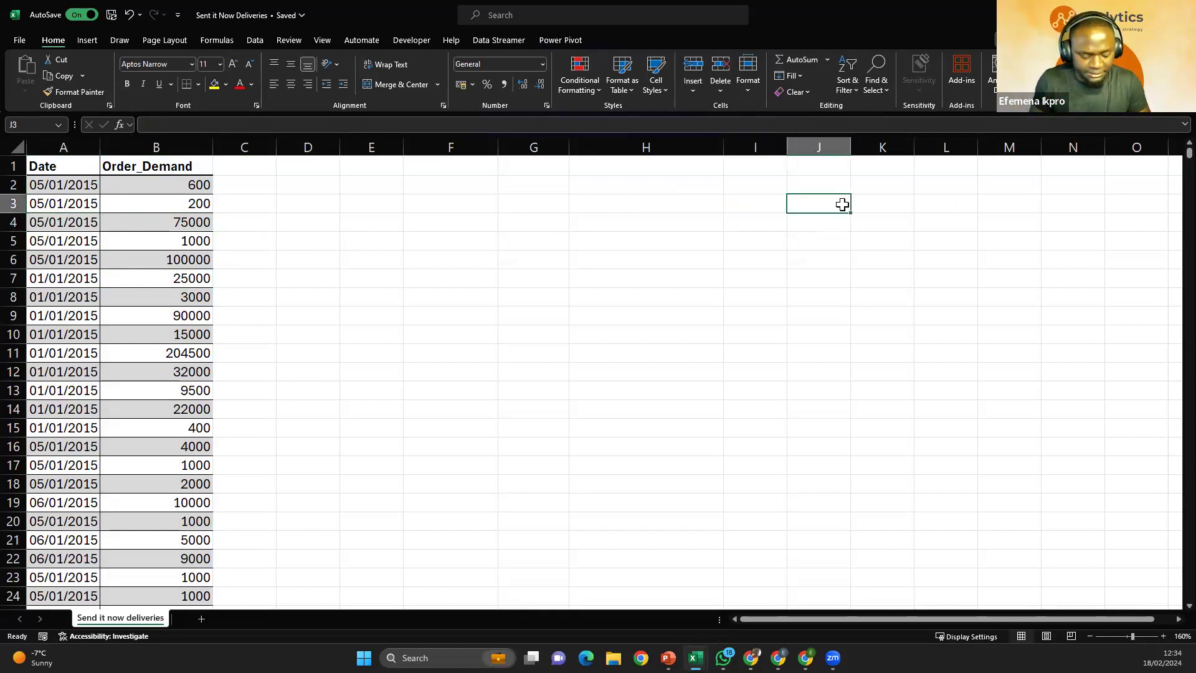
{"action": "type", "text": "Ste 1"}
{"action": "key", "text": "Tab"}
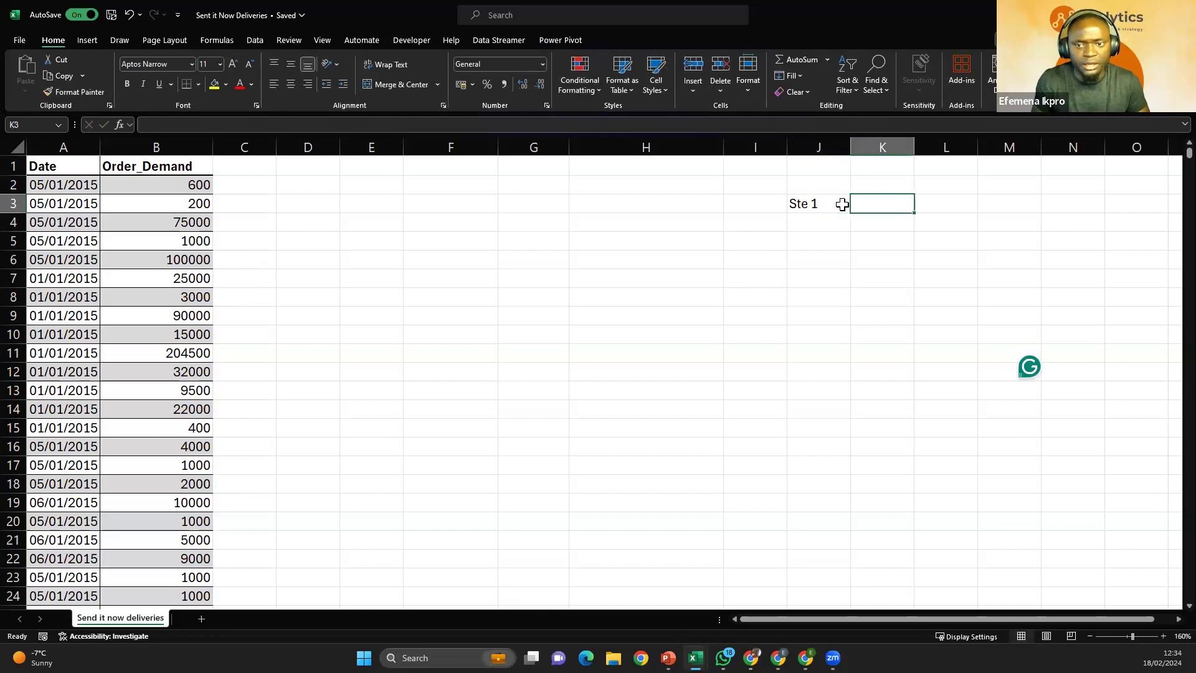
{"action": "left_click", "coordinate": [842, 204]}
{"action": "type", "text": "Ste"}
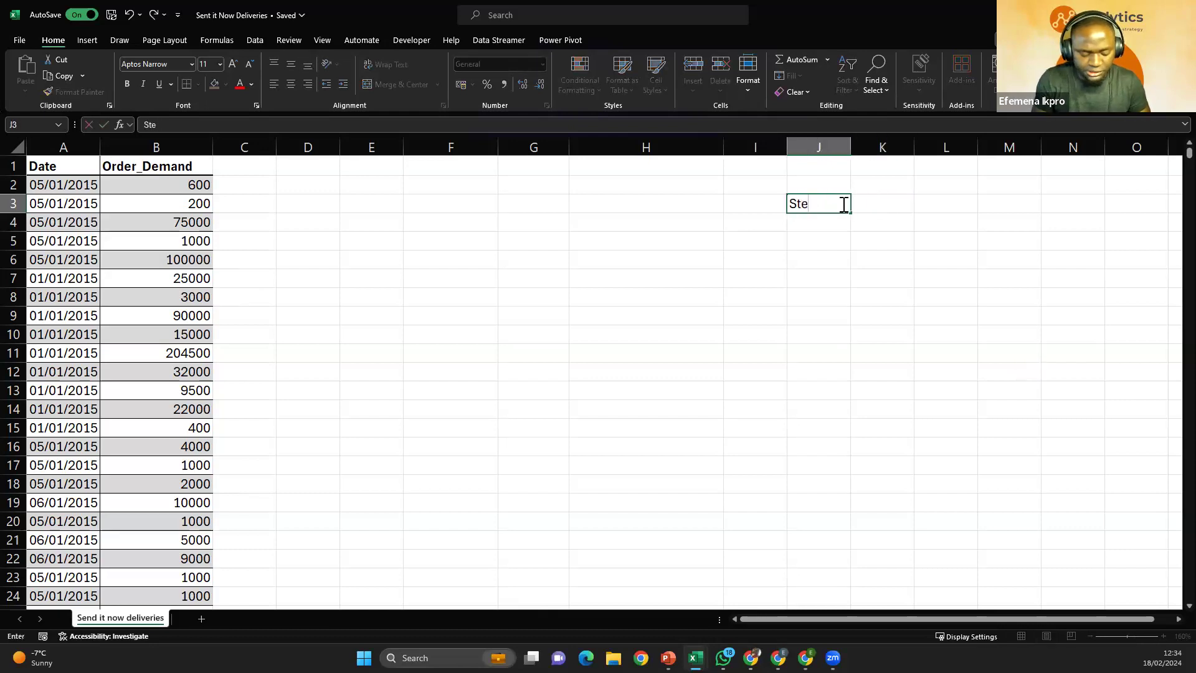
{"action": "type", "text": "p 1"}
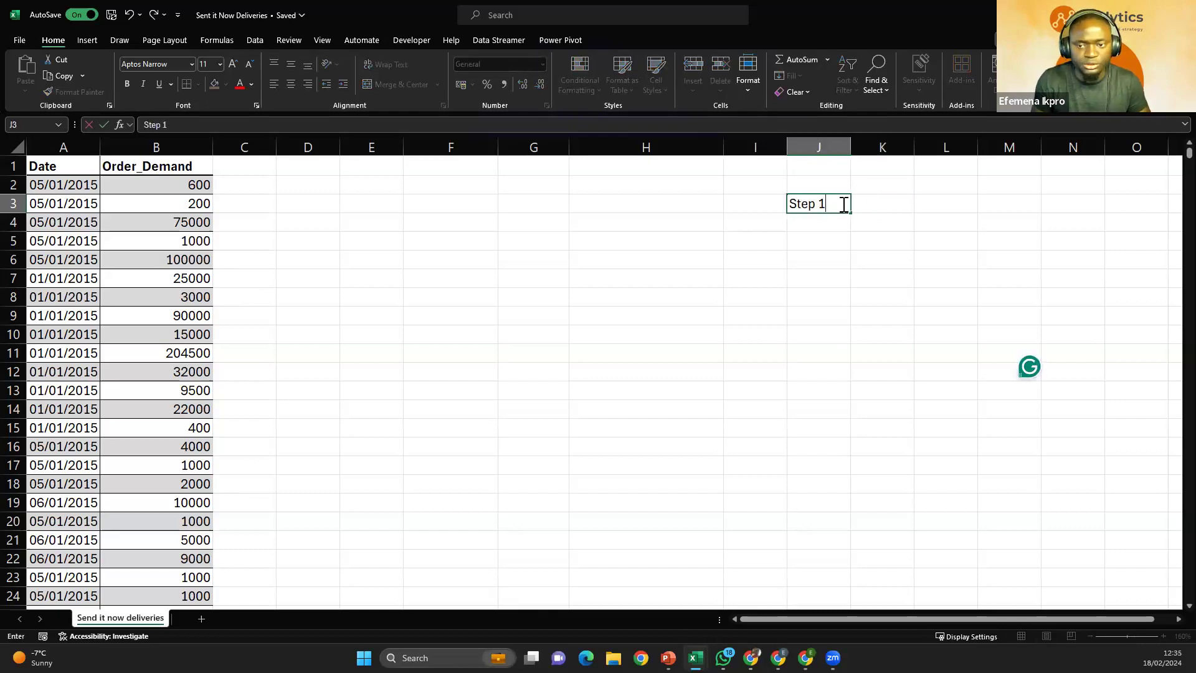
{"action": "key", "text": "Tab"}
Step: Enter the note "Convert data into Excel table" in cell K3, next to the Step 1 label
{"action": "type", "text": "Co"}
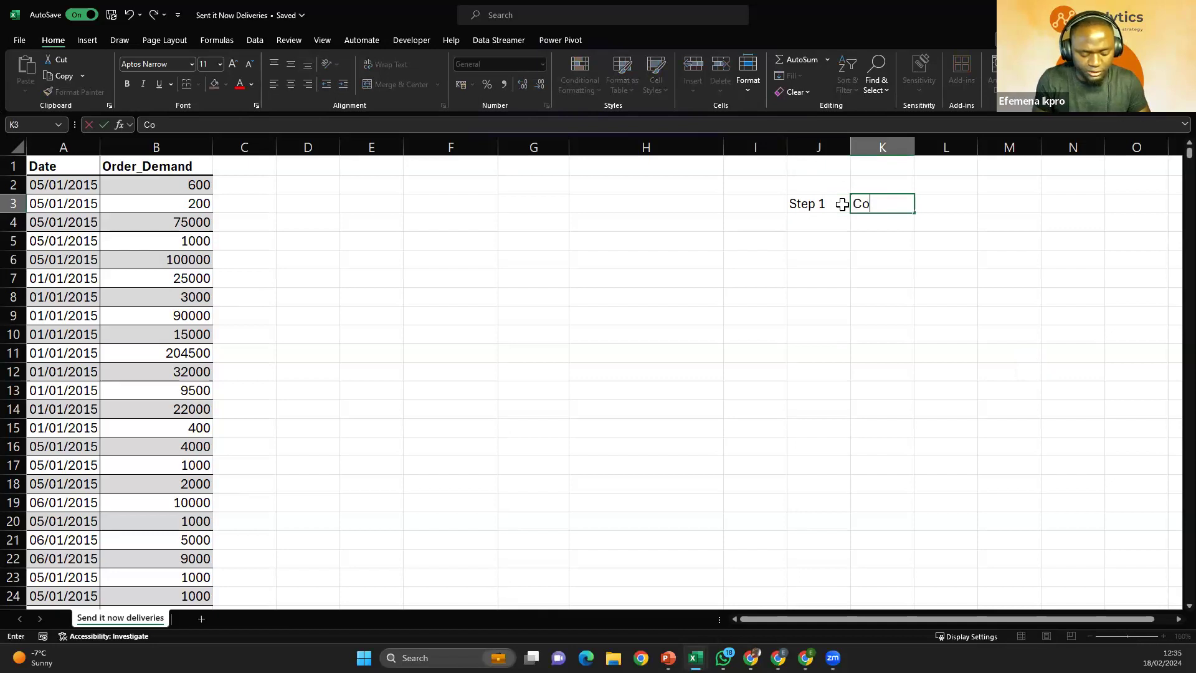
{"action": "type", "text": "nvert d"}
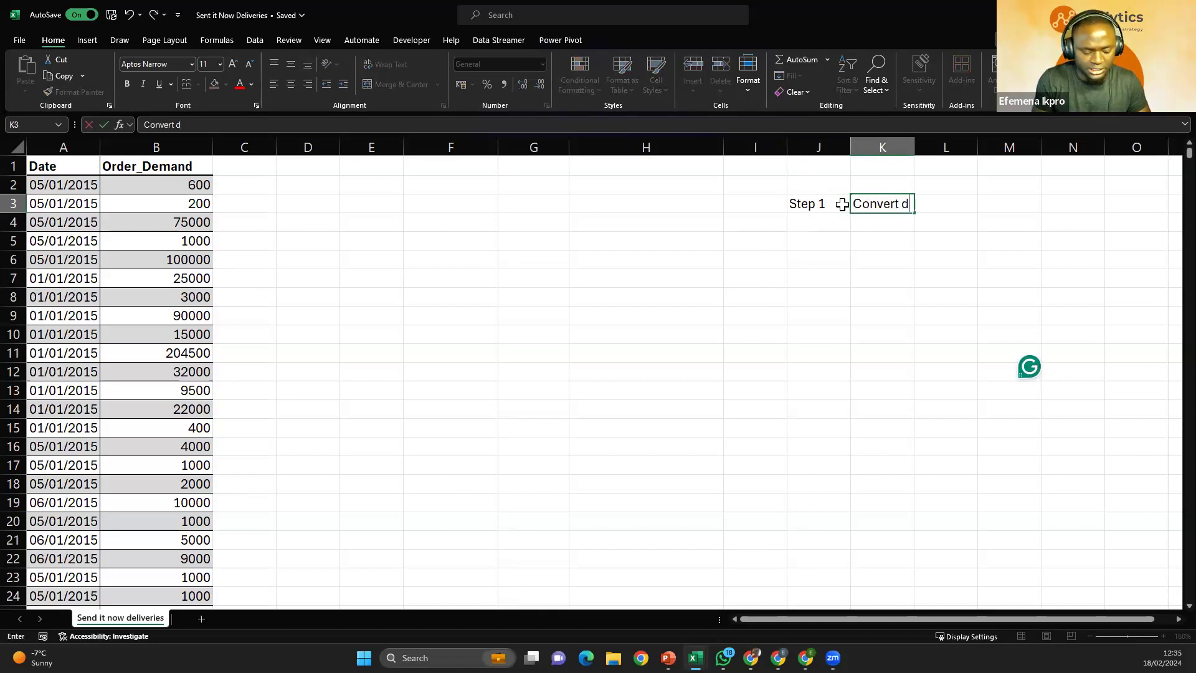
{"action": "type", "text": "at into Ex"}
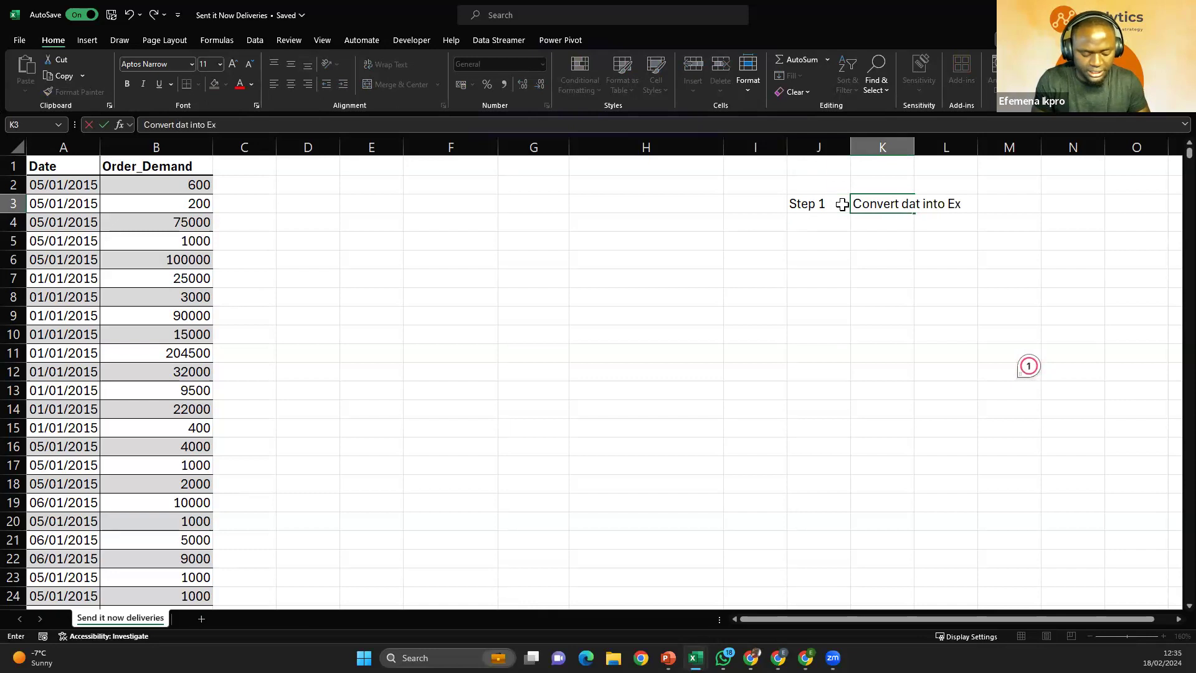
{"action": "type", "text": "cel table"}
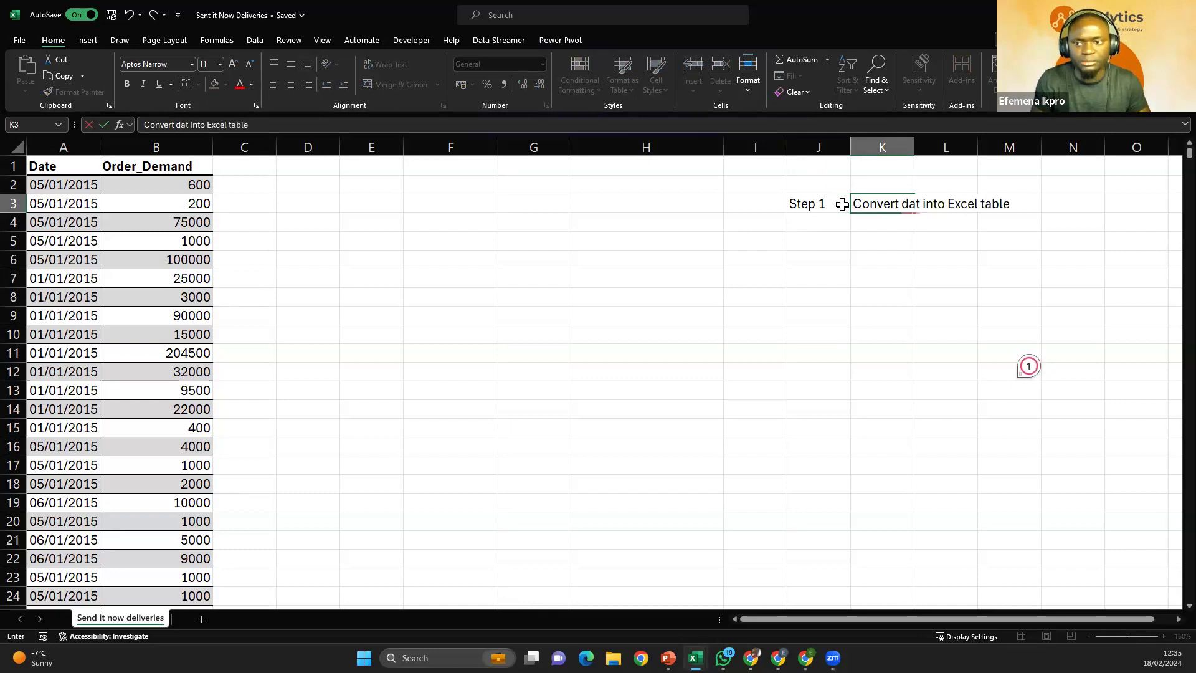
{"action": "key", "text": "Return"}
{"action": "double_click", "coordinate": [906, 208]}
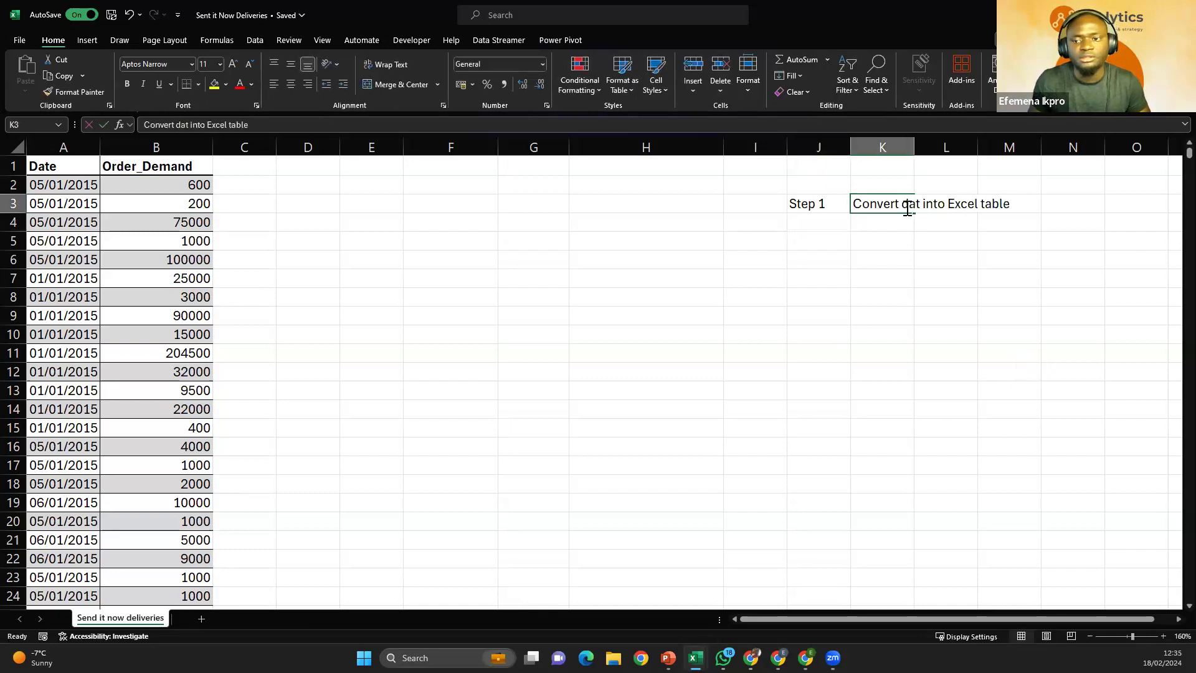
{"action": "type", "text": "a"}
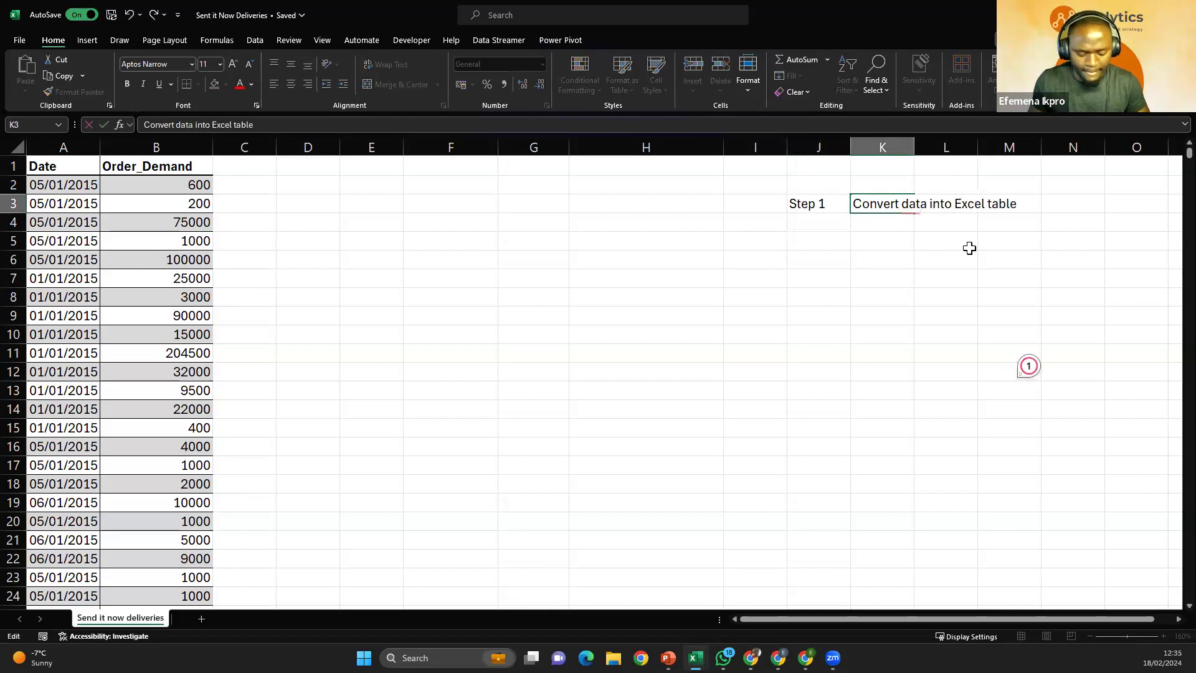
{"action": "key", "text": "Return"}
{"action": "left_click_drag", "start_coordinate": [872, 198], "coordinate": [1009, 222]}
{"action": "left_click", "coordinate": [137, 228]}
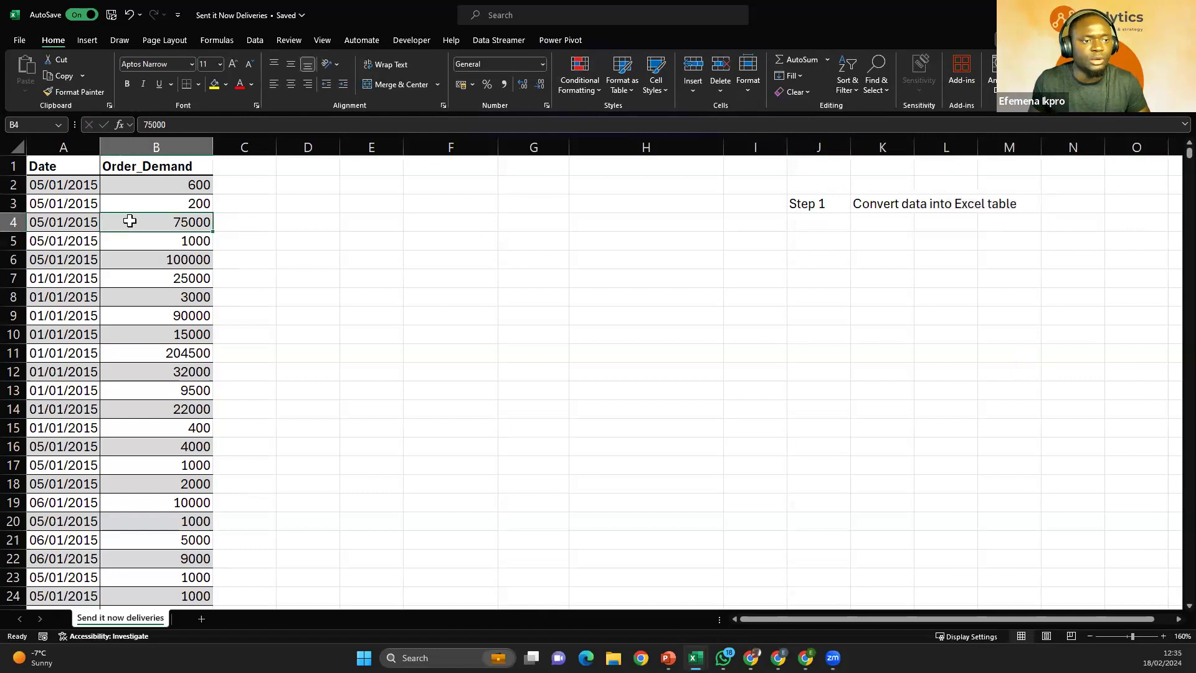
{"action": "left_click", "coordinate": [69, 206]}
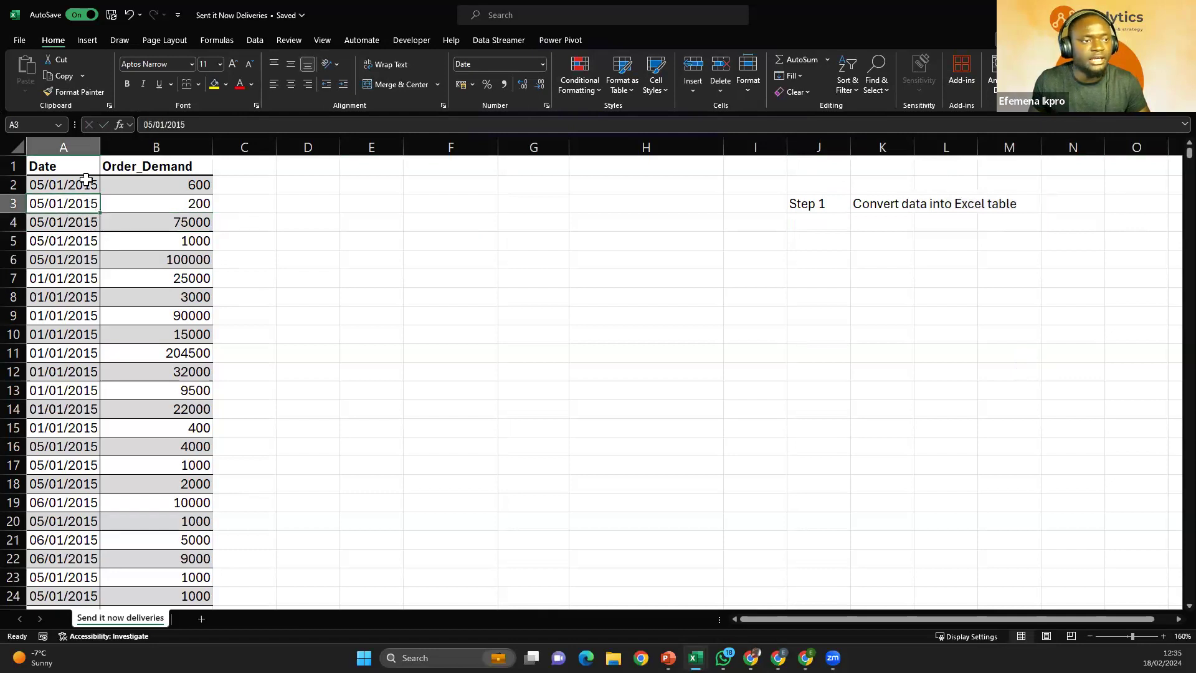
Step: Examine the Date and Order_Demand columns and sample records in the upper rows of the data
{"action": "left_click", "coordinate": [89, 257]}
{"action": "left_click", "coordinate": [171, 259]}
{"action": "left_click", "coordinate": [88, 315]}
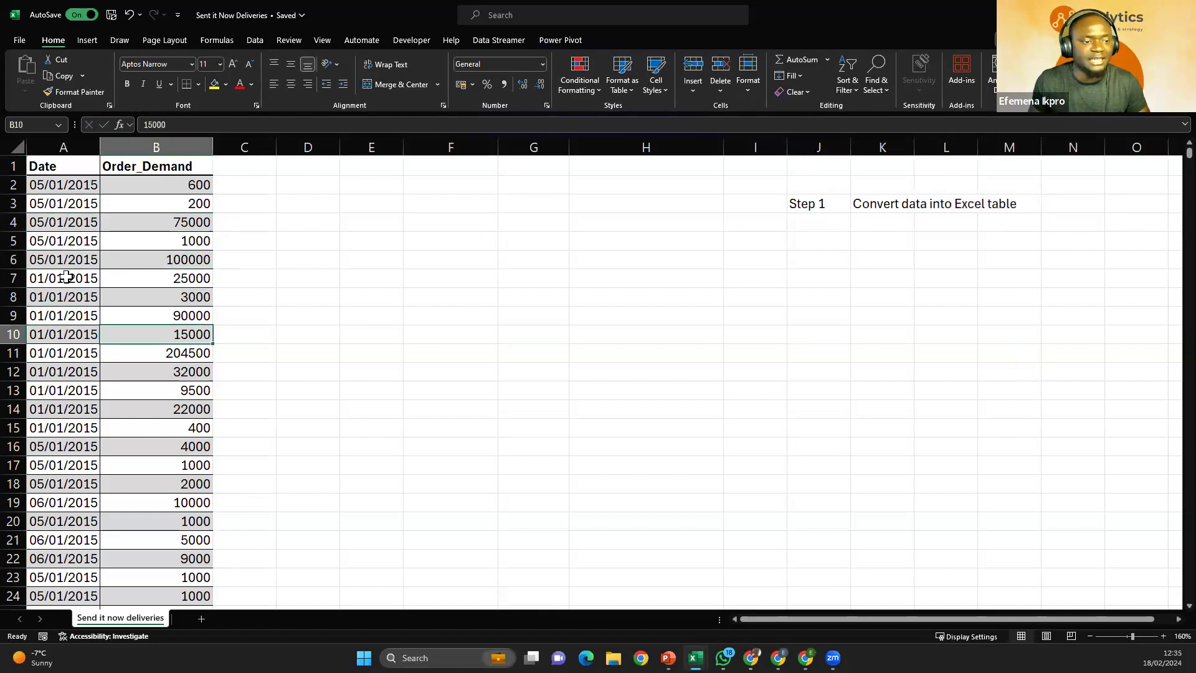
{"action": "left_click", "coordinate": [72, 150]}
{"action": "left_click_drag", "start_coordinate": [173, 152], "coordinate": [196, 155]}
{"action": "left_click", "coordinate": [122, 224]}
{"action": "left_click", "coordinate": [78, 237]}
{"action": "left_click", "coordinate": [83, 279]}
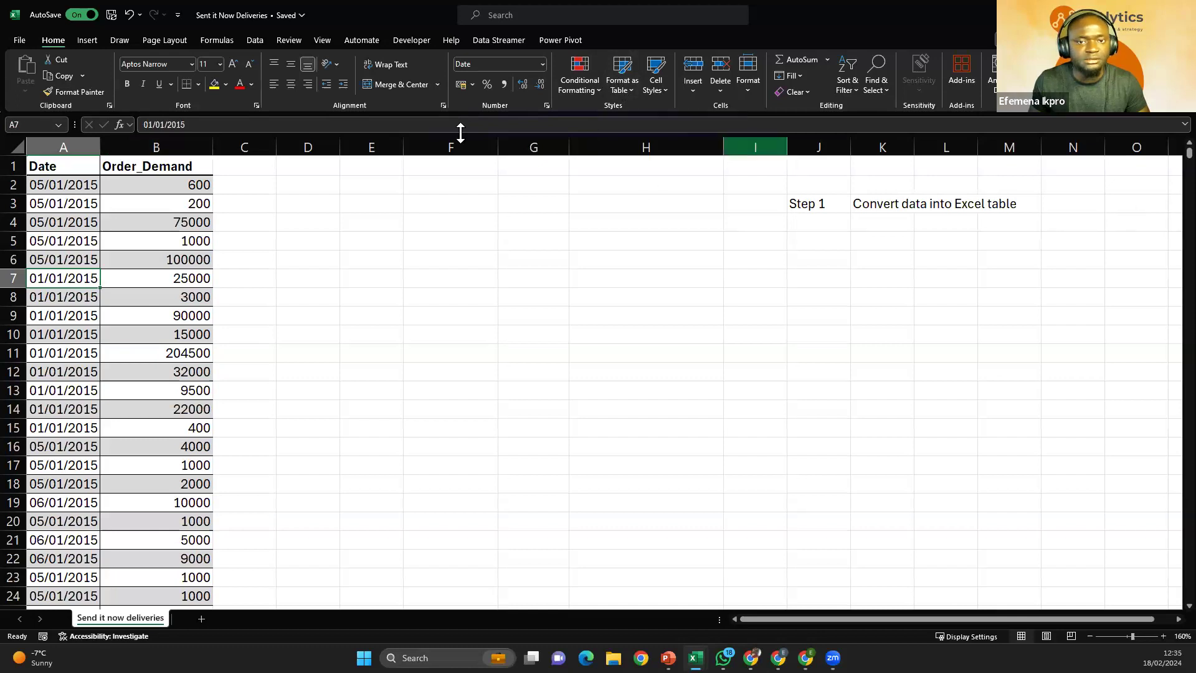
Step: Format the data range $A$1:$B$398307 as a table with headers, using a light orange banded style with gridlines
{"action": "left_click", "coordinate": [51, 259]}
{"action": "left_click", "coordinate": [87, 297]}
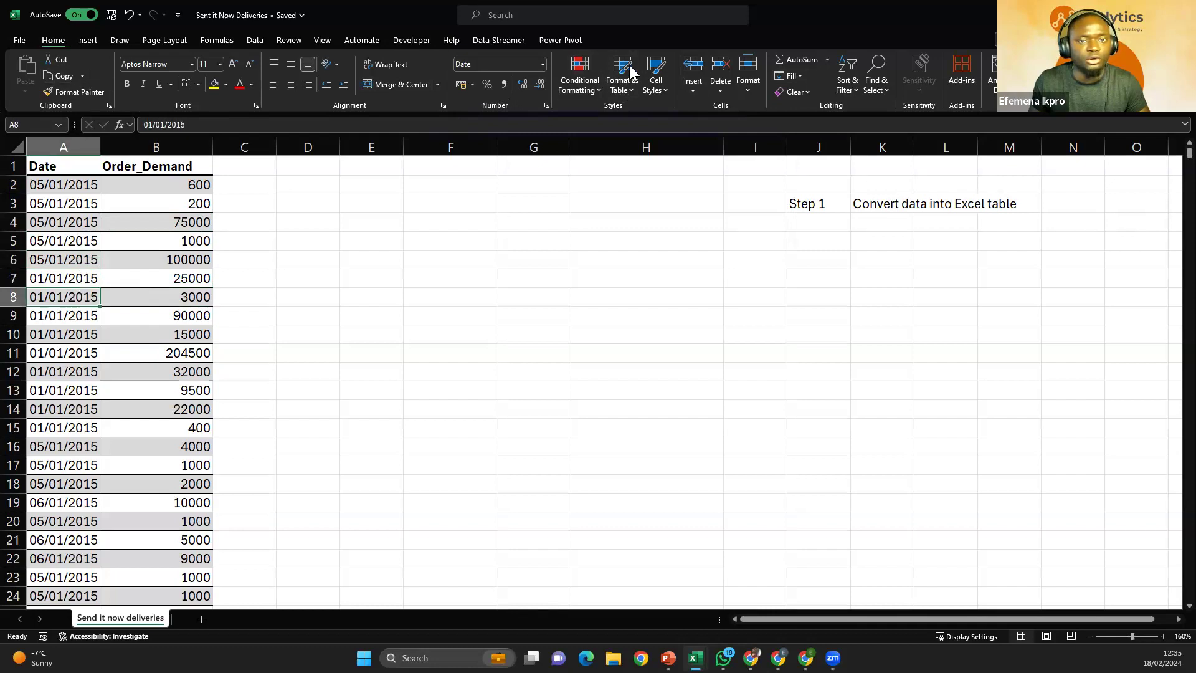
{"action": "left_click", "coordinate": [633, 91]}
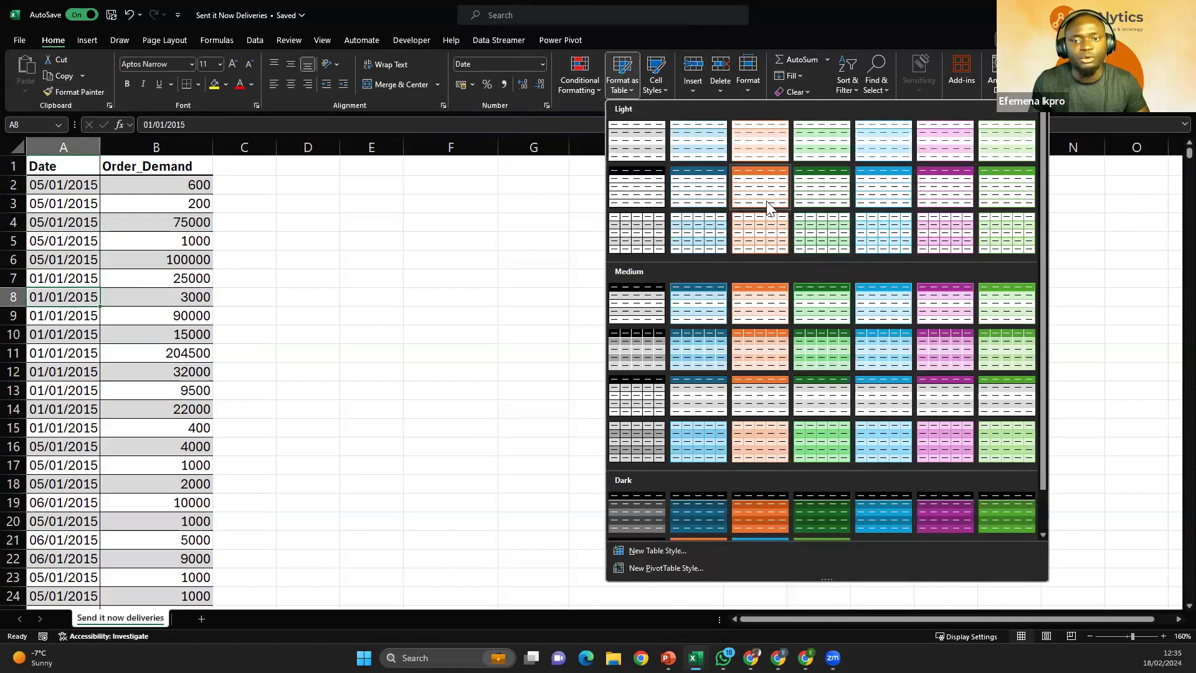
{"action": "left_click", "coordinate": [763, 229]}
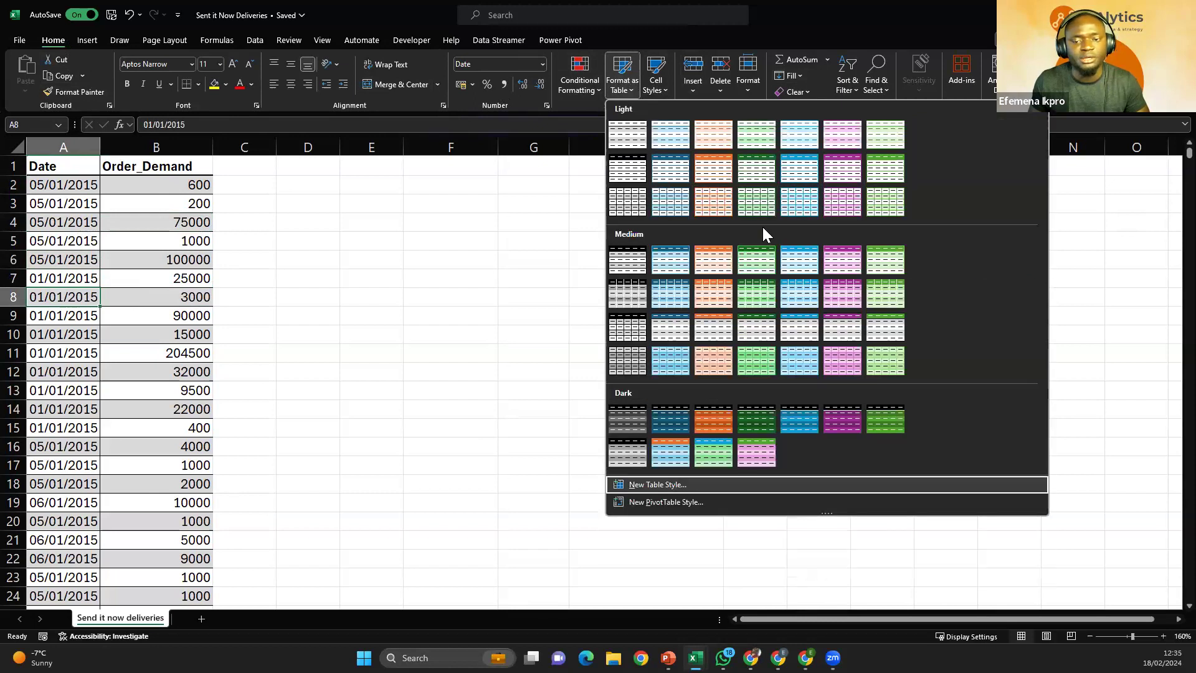
{"action": "left_click", "coordinate": [707, 202]}
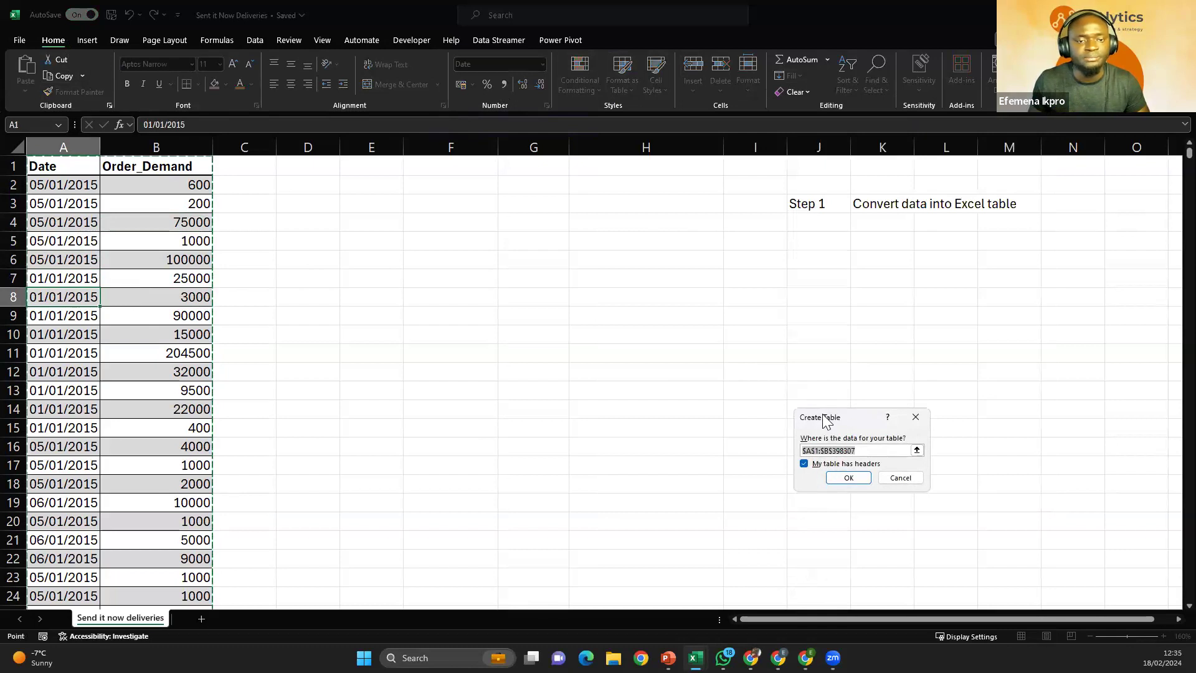
{"action": "left_click_drag", "start_coordinate": [333, 206], "coordinate": [345, 206]}
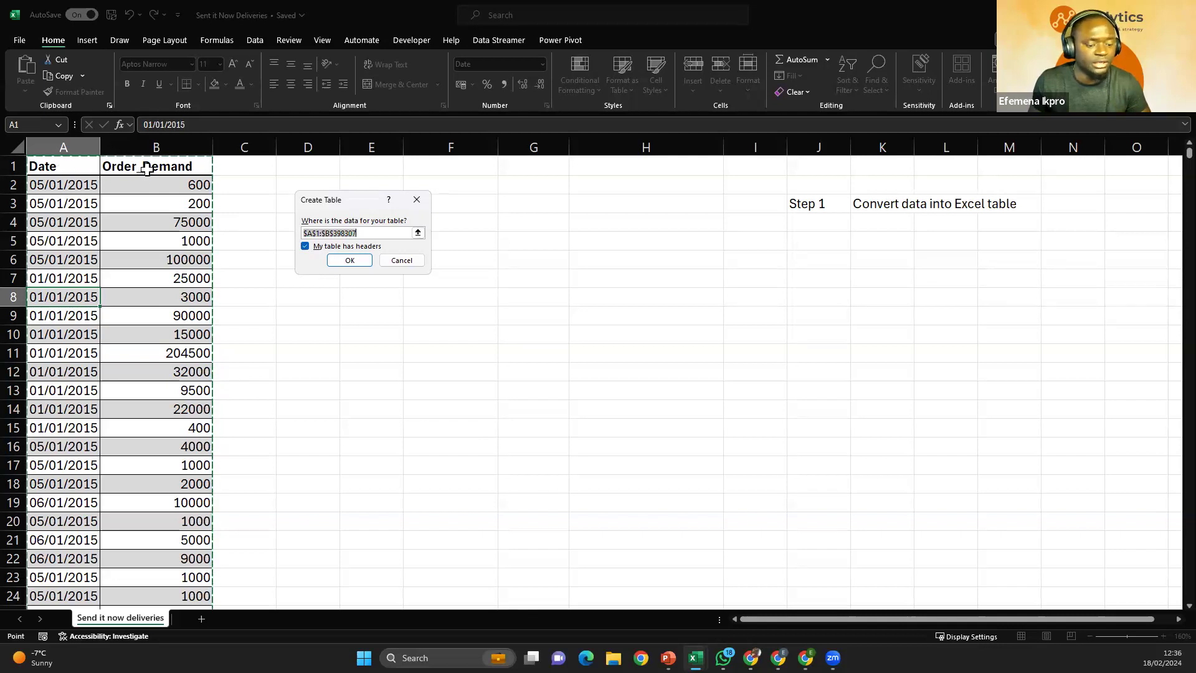
{"action": "left_click", "coordinate": [351, 262]}
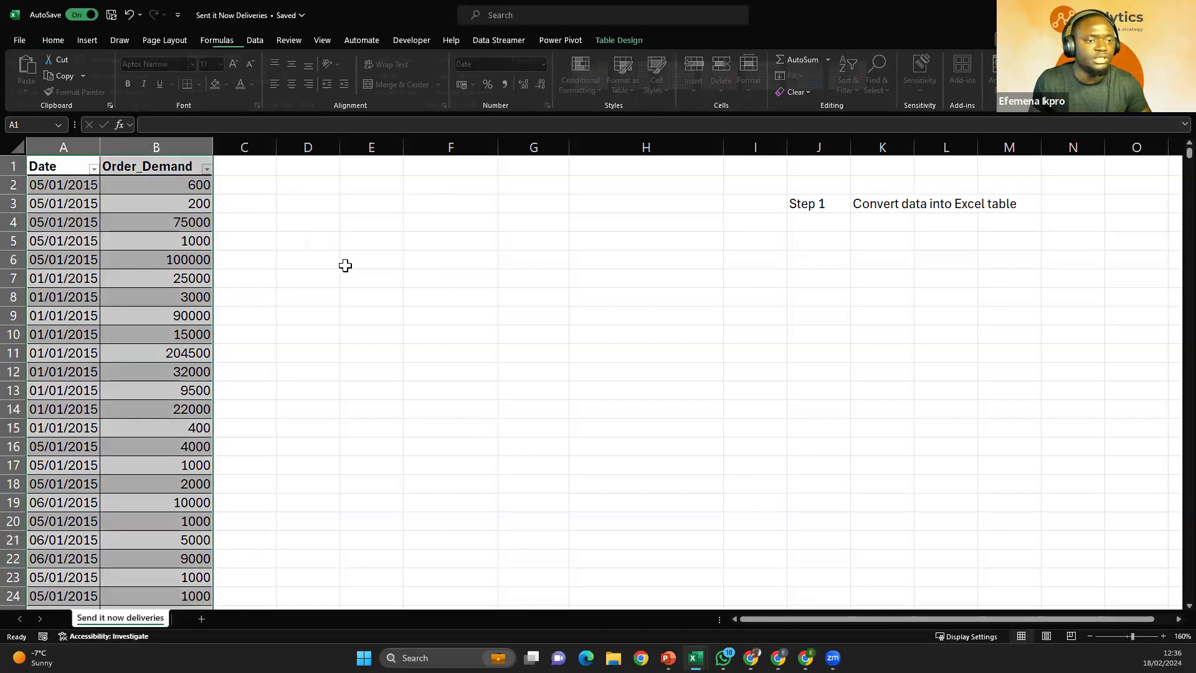
{"action": "left_click", "coordinate": [174, 209]}
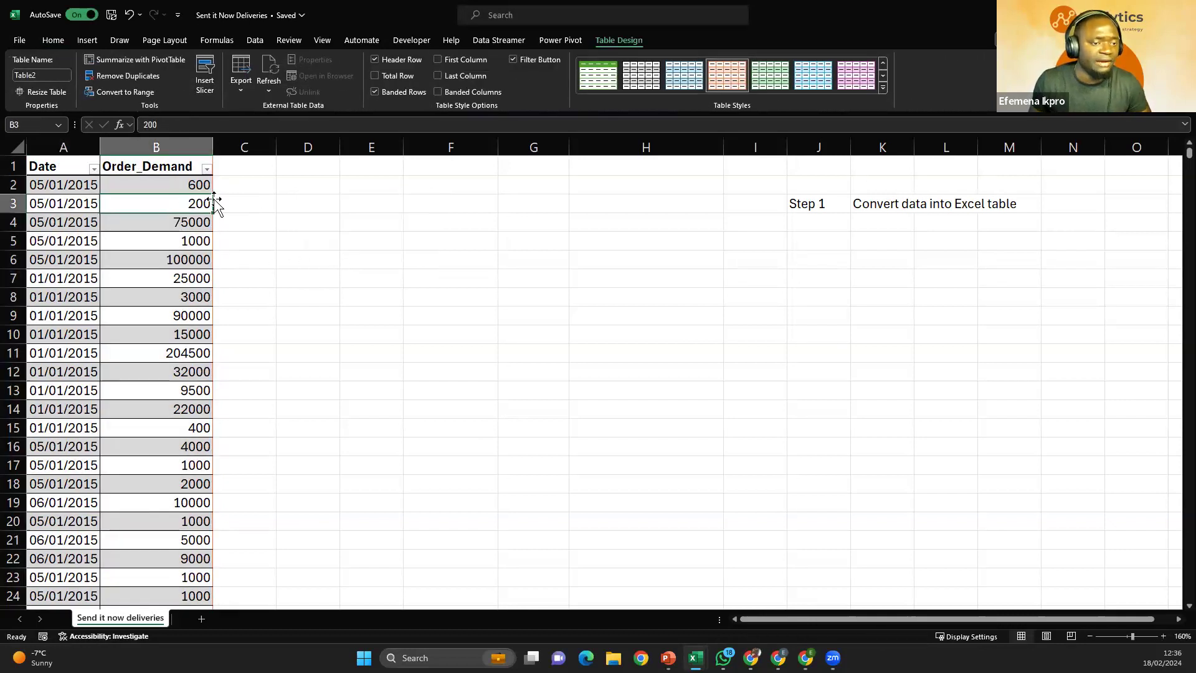
{"action": "left_click", "coordinate": [148, 226]}
{"action": "left_click", "coordinate": [141, 200]}
{"action": "left_click", "coordinate": [149, 244]}
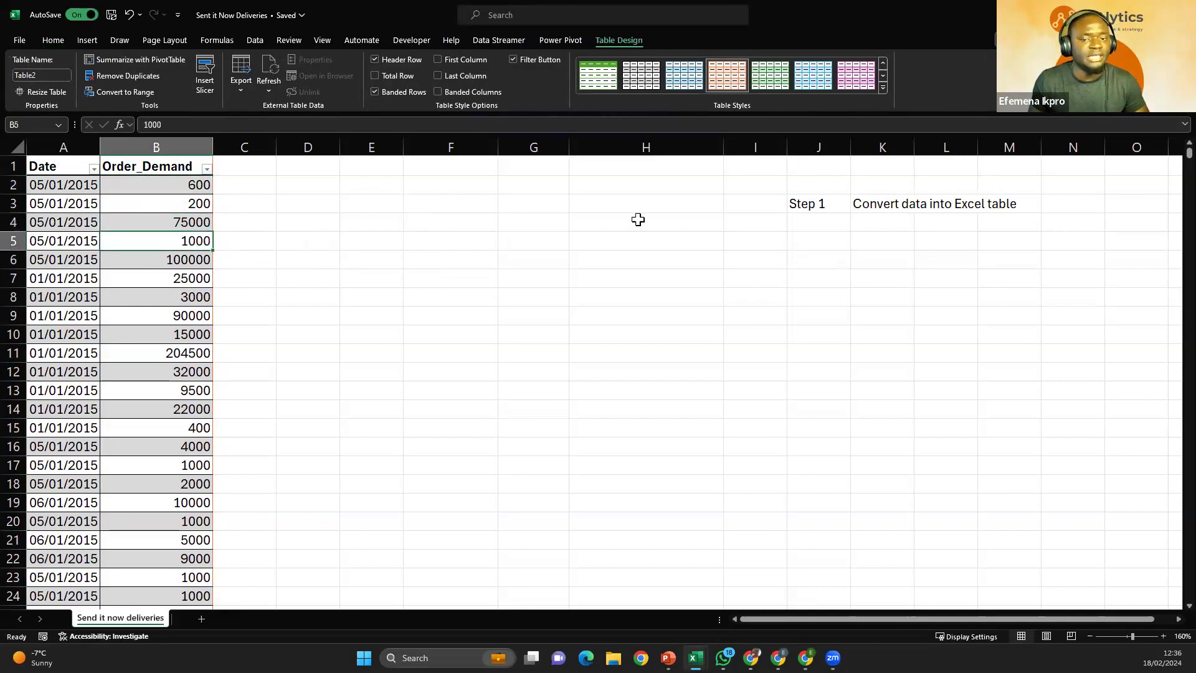
Step: Enter the label "Step 2" in cell J4 and make cell K4 beside it active
{"action": "left_click", "coordinate": [801, 223]}
{"action": "type", "text": "Step 2"}
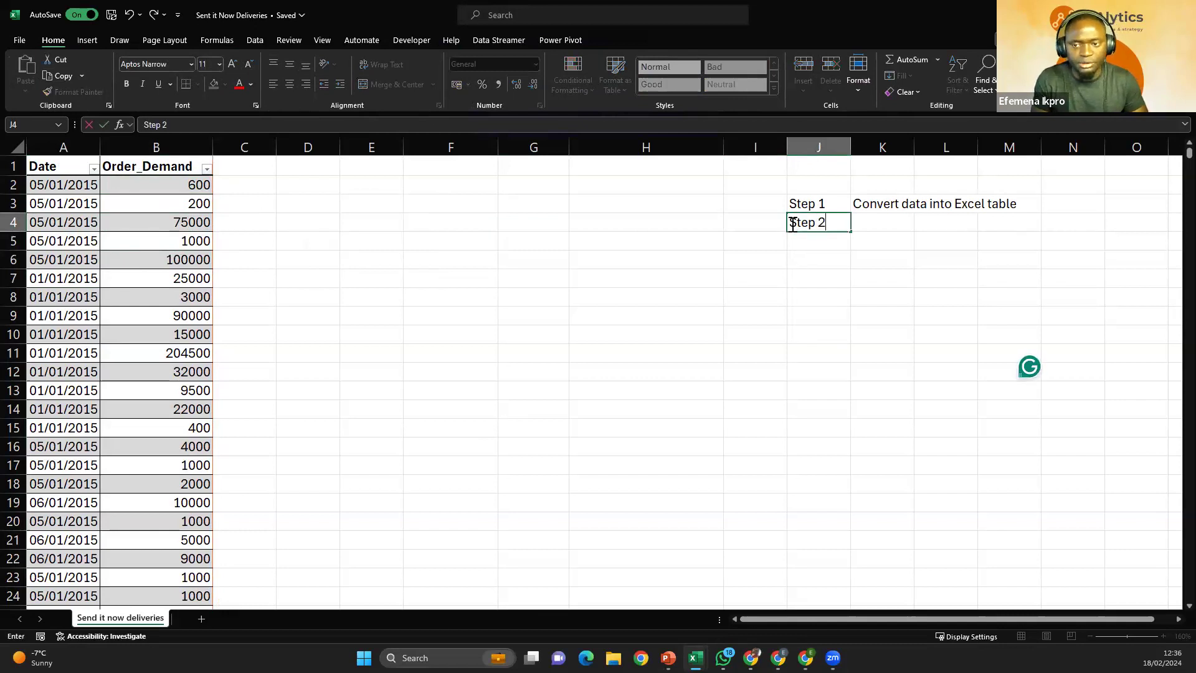
{"action": "key", "text": "Return"}
{"action": "key", "text": "Right"}
{"action": "key", "text": "Up"}
{"action": "type", "text": "Aggre"}
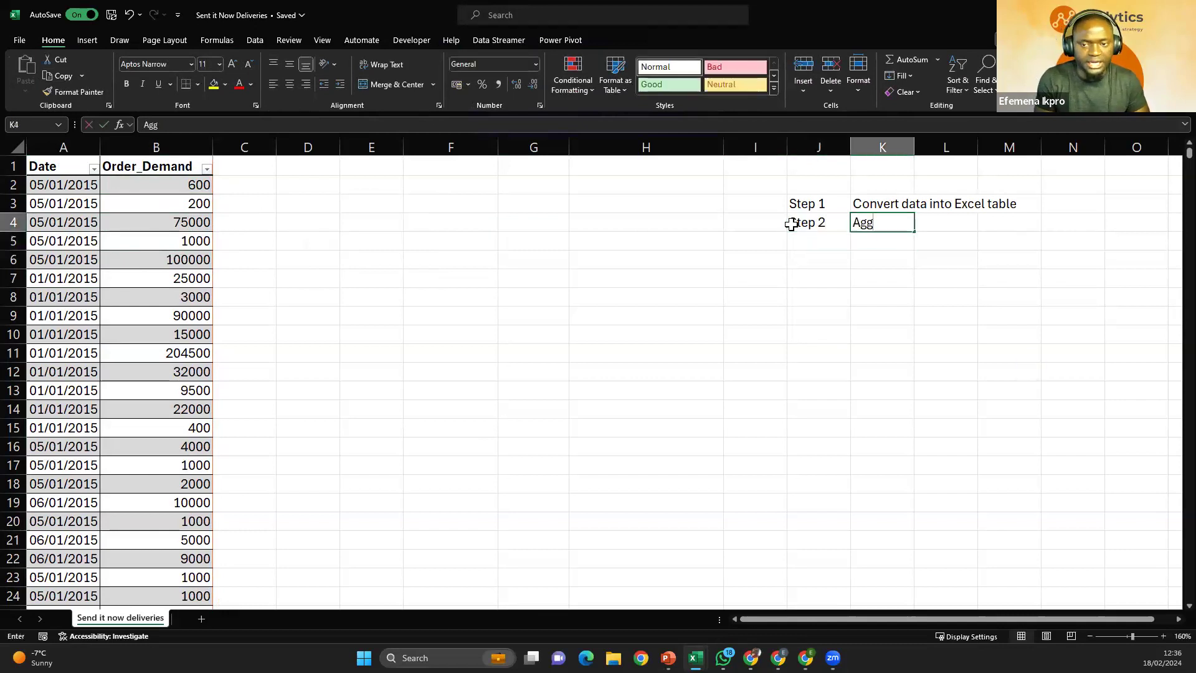
{"action": "key", "text": "BackSpace"}
{"action": "key", "text": "BackSpace"}
{"action": "key", "text": "BackSpace"}
{"action": "key", "text": "BackSpace"}
{"action": "key", "text": "BackSpace"}
Step: Enter the note "Extract Year/Month/Week" in cell K4, next to the Step 2 label
{"action": "type", "text": "Extract Month"}
{"action": "key", "text": "BackSpace"}
{"action": "key", "text": "BackSpace"}
{"action": "key", "text": "BackSpace"}
{"action": "key", "text": "BackSpace"}
{"action": "key", "text": "BackSpace"}
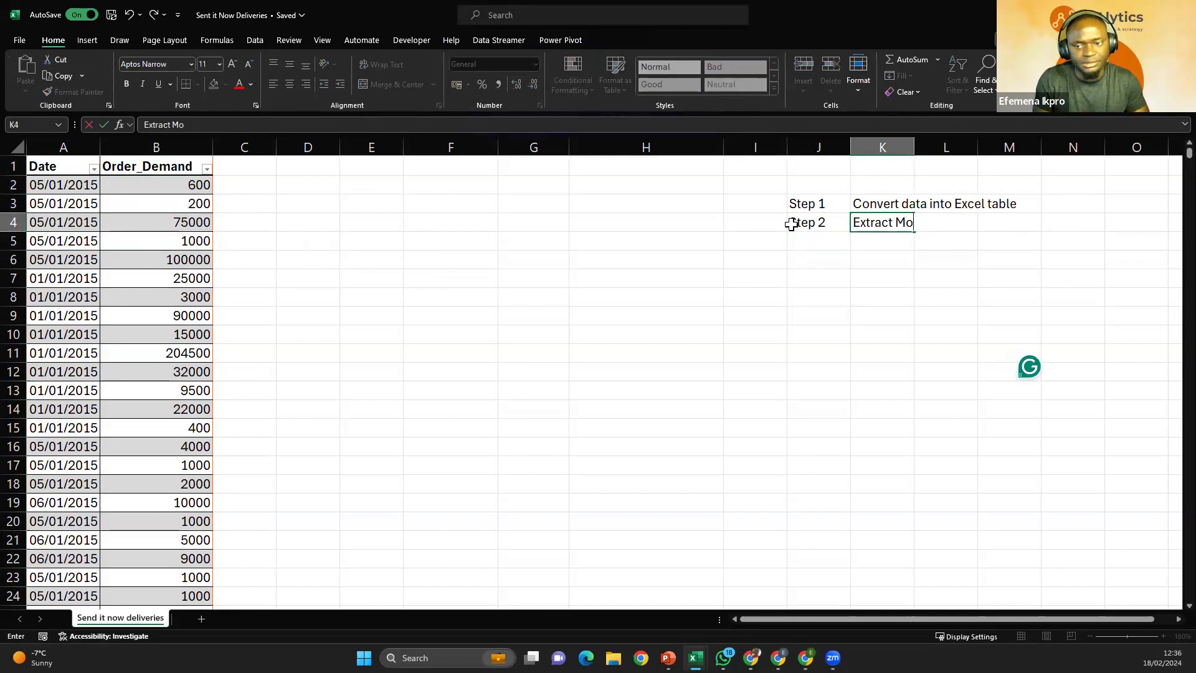
{"action": "type", "text": "Year/Month/Week"}
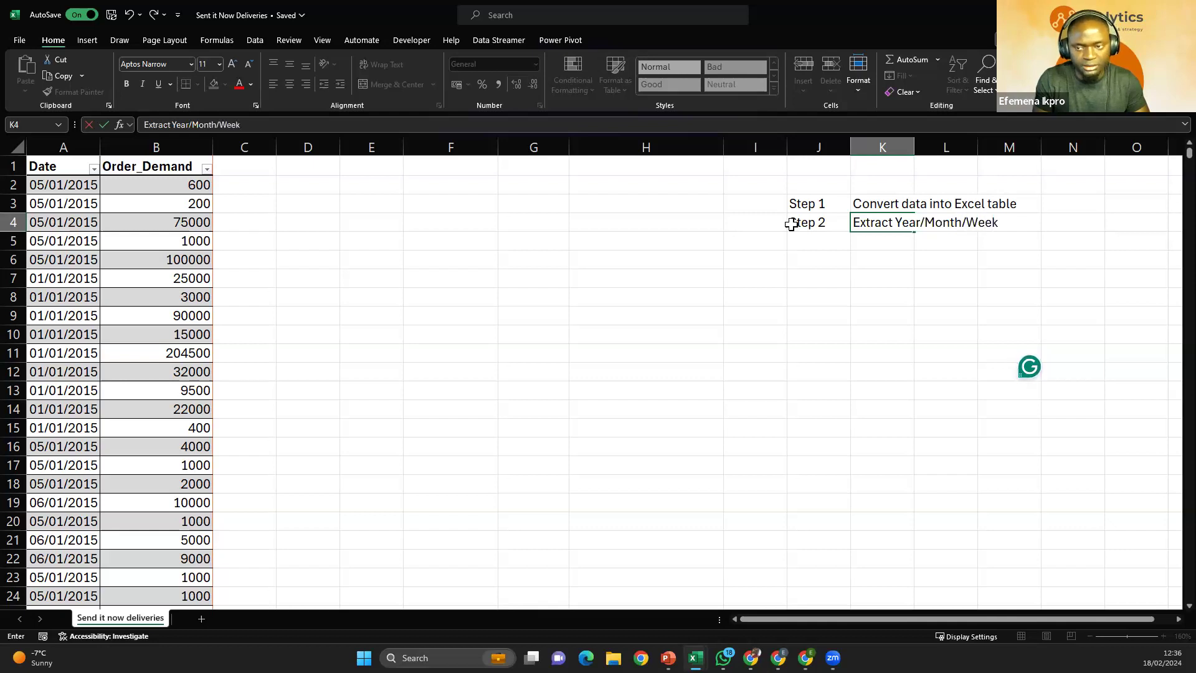
{"action": "key", "text": "Return"}
Step: Extend the Step 2 note in cell K4 to read "Extract Year/Month/Week from the date"
{"action": "double_click", "coordinate": [899, 223]}
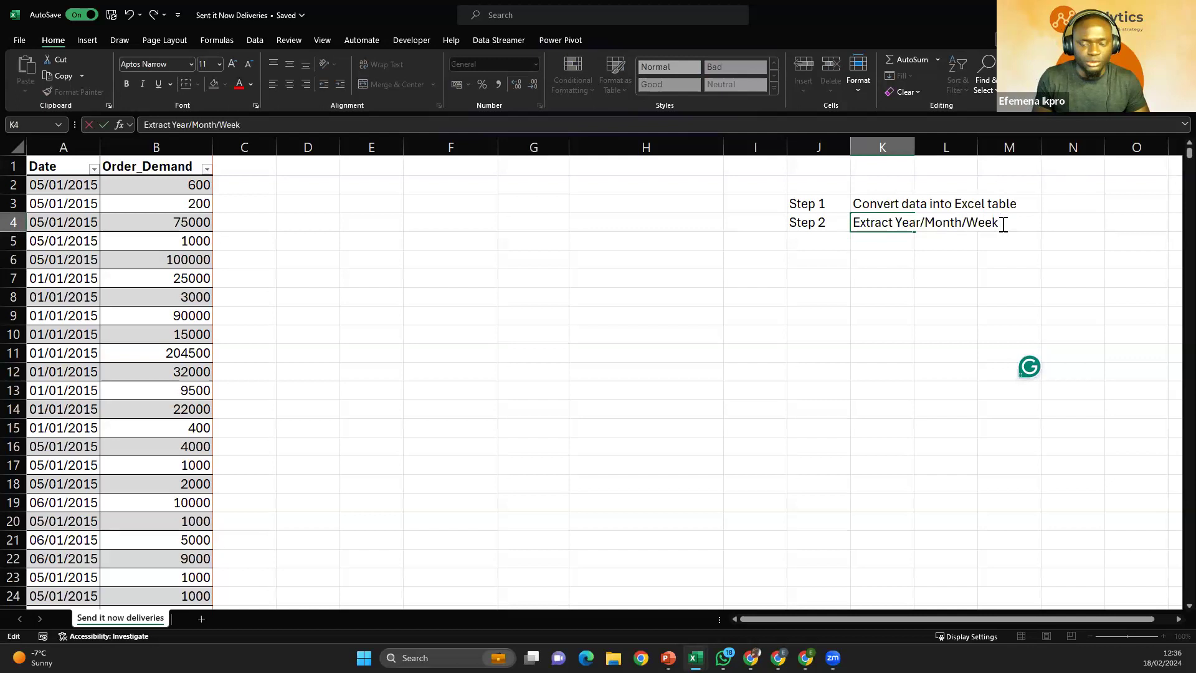
{"action": "type", "text": "from th"}
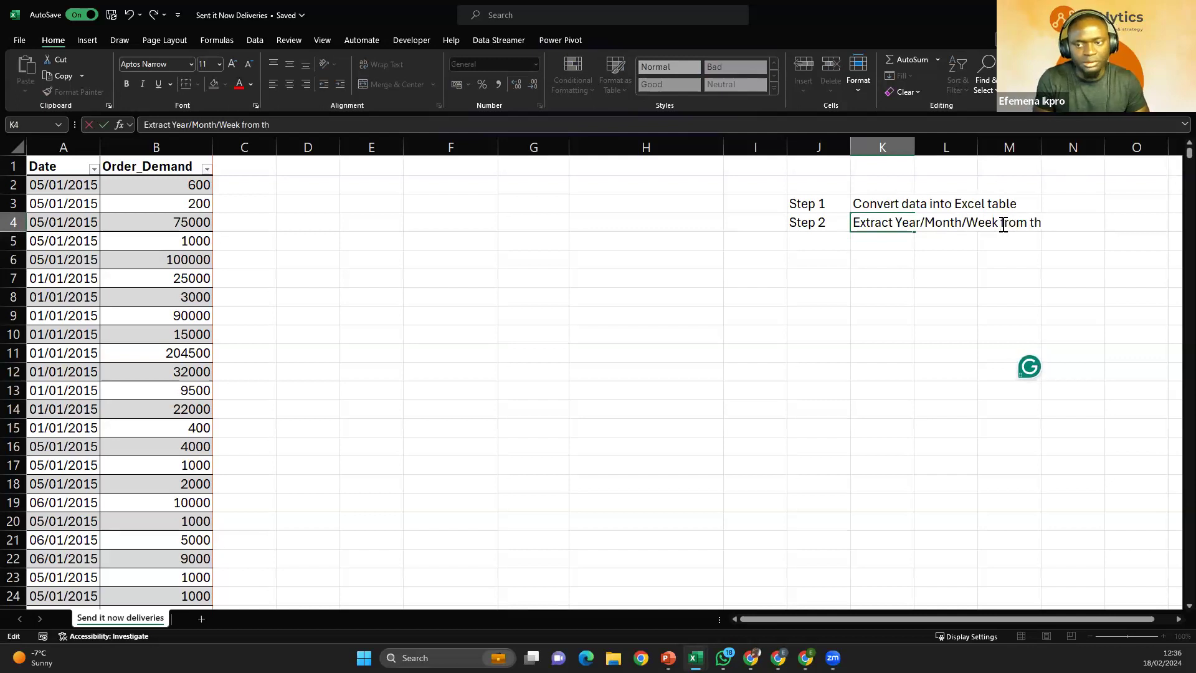
{"action": "type", "text": "e date"}
{"action": "key", "text": "Return"}
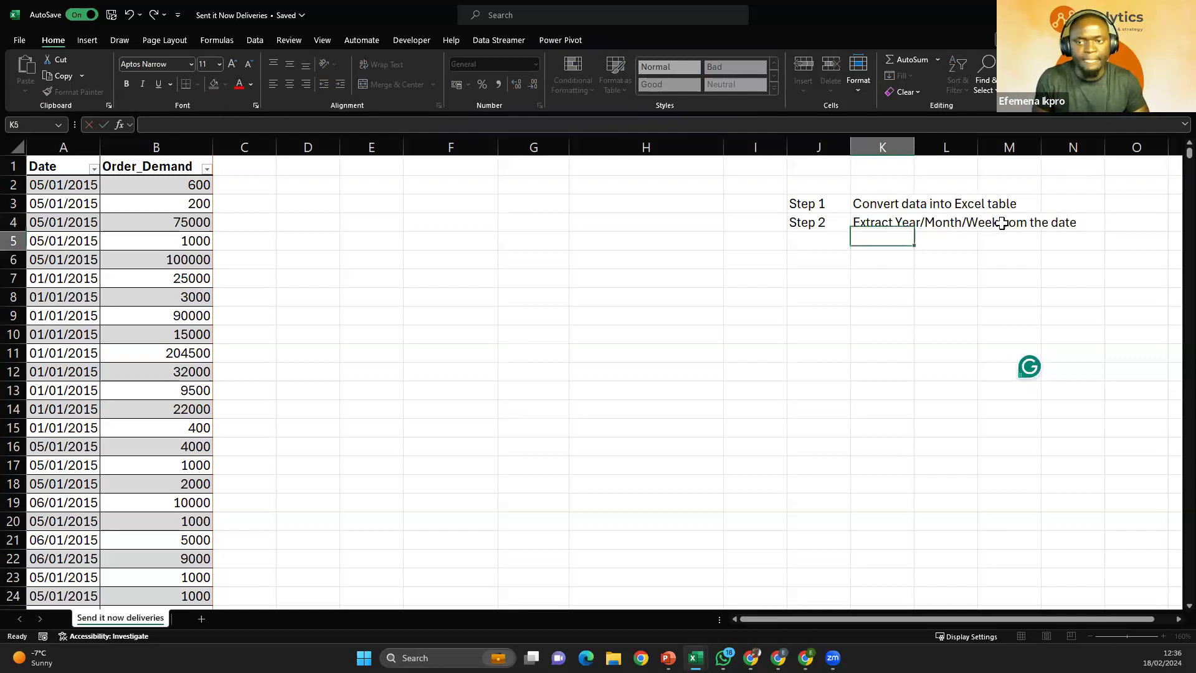
Step: Add a table column headed "Year" in cell C1, directly after Order_Demand
{"action": "left_click", "coordinate": [69, 147]}
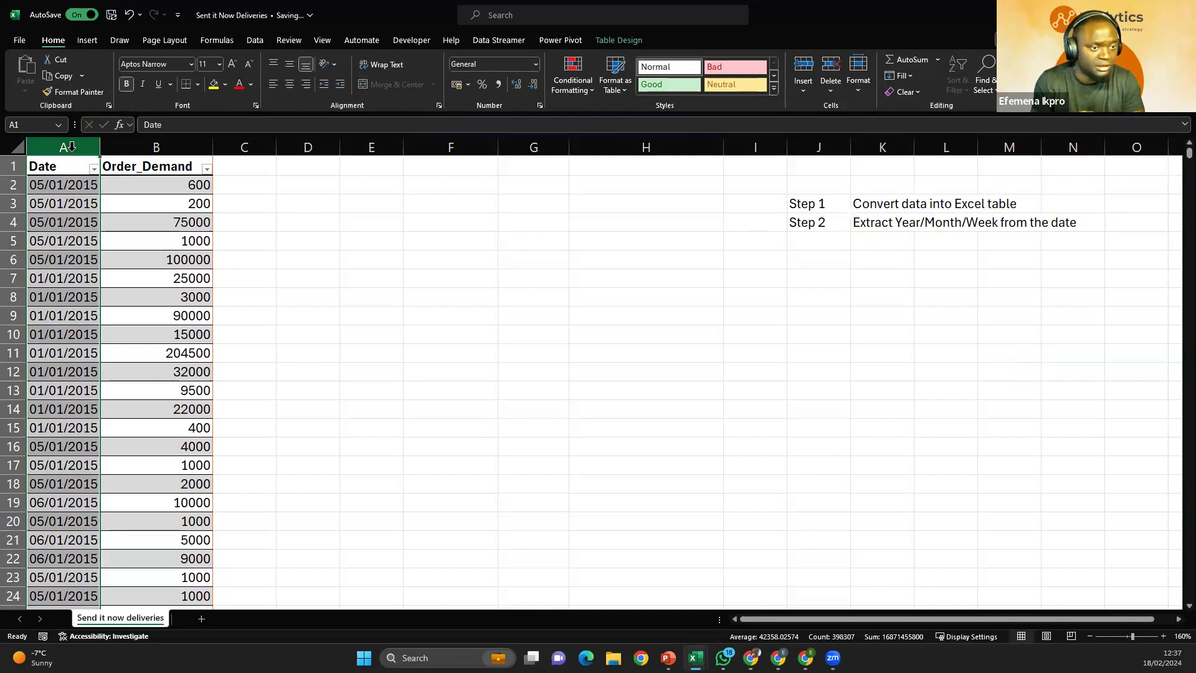
{"action": "left_click", "coordinate": [241, 164]}
{"action": "type", "text": "Year"}
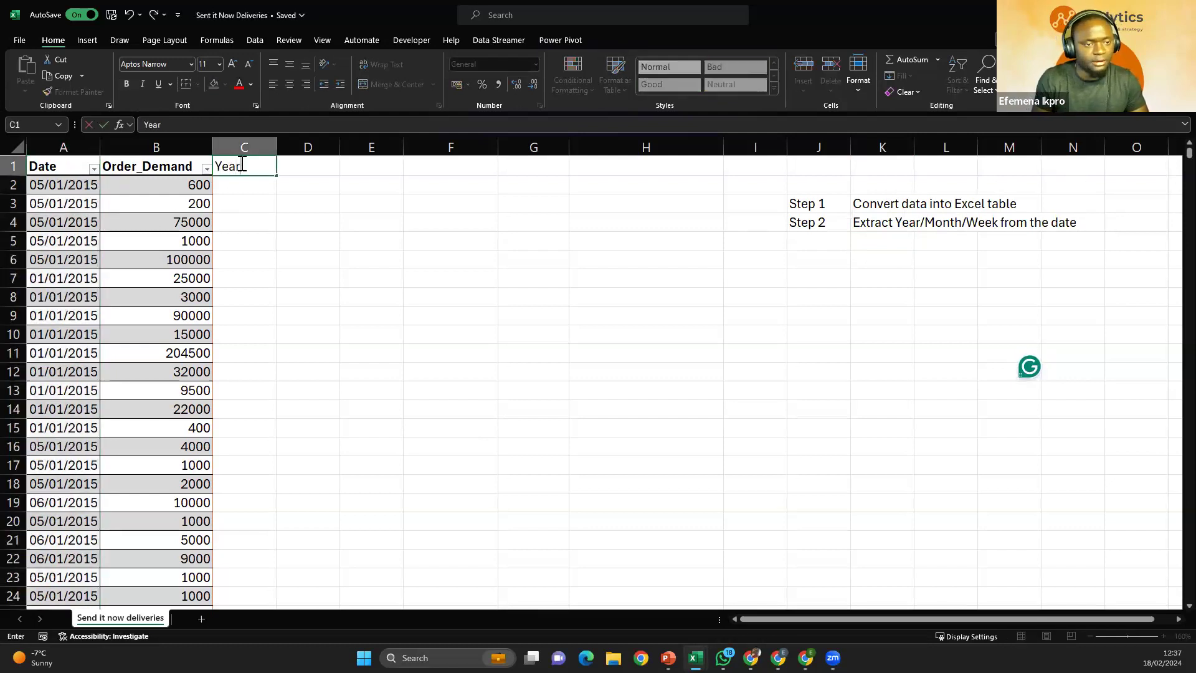
{"action": "key", "text": "Return"}
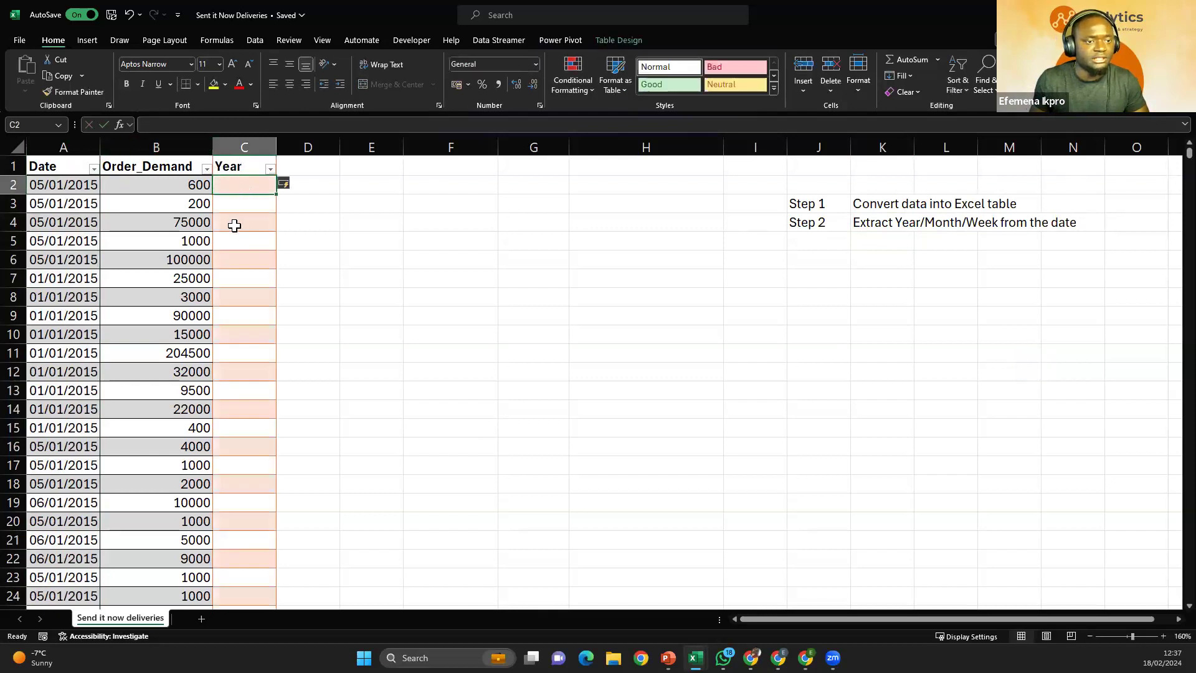
Step: Add a table column headed "Month" in cell D1, directly after the Year column
{"action": "left_click", "coordinate": [240, 147]}
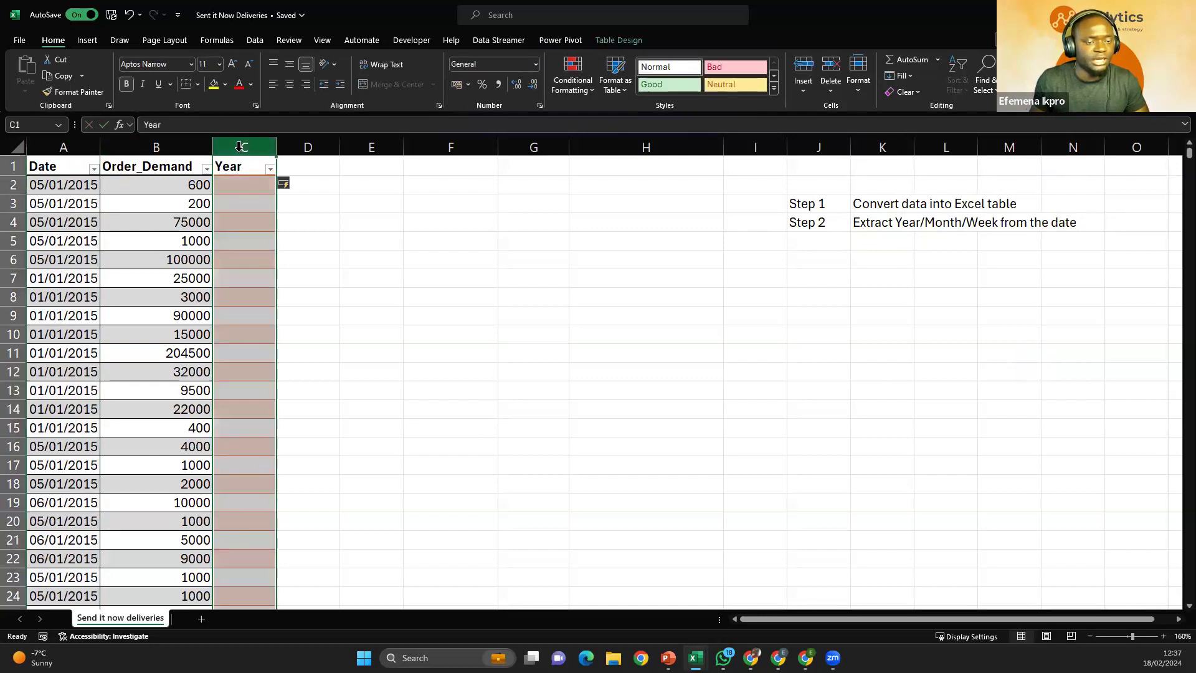
{"action": "left_click", "coordinate": [63, 148]}
{"action": "left_click", "coordinate": [310, 165]}
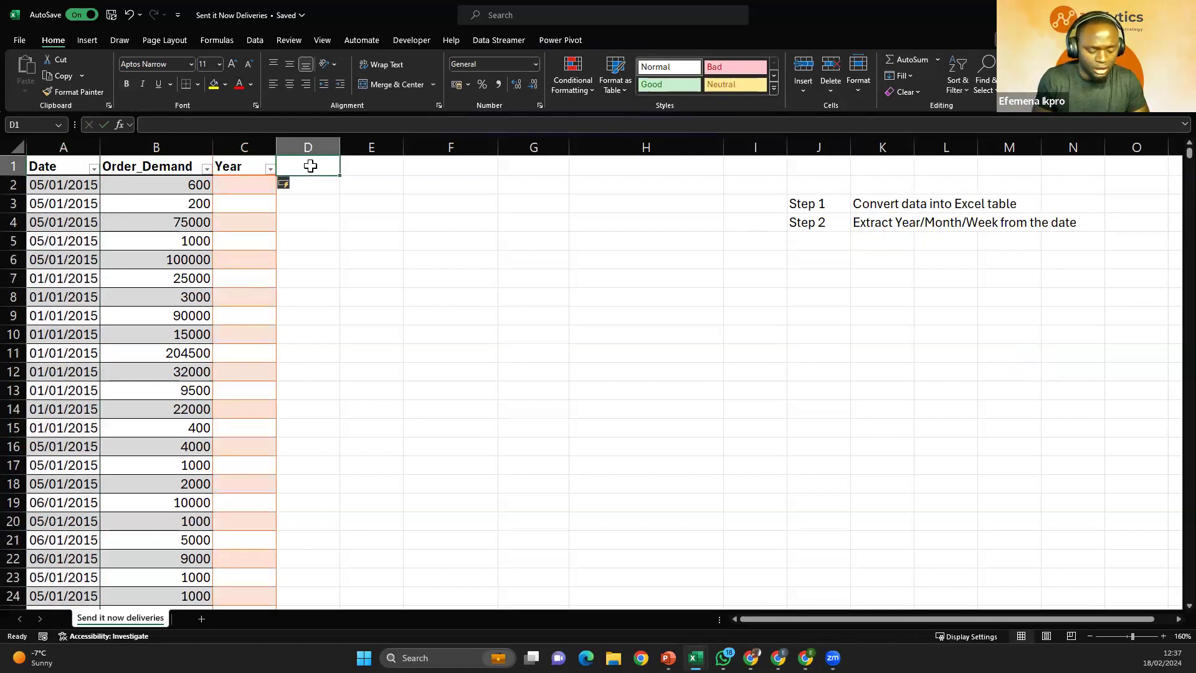
{"action": "type", "text": "Monthl"}
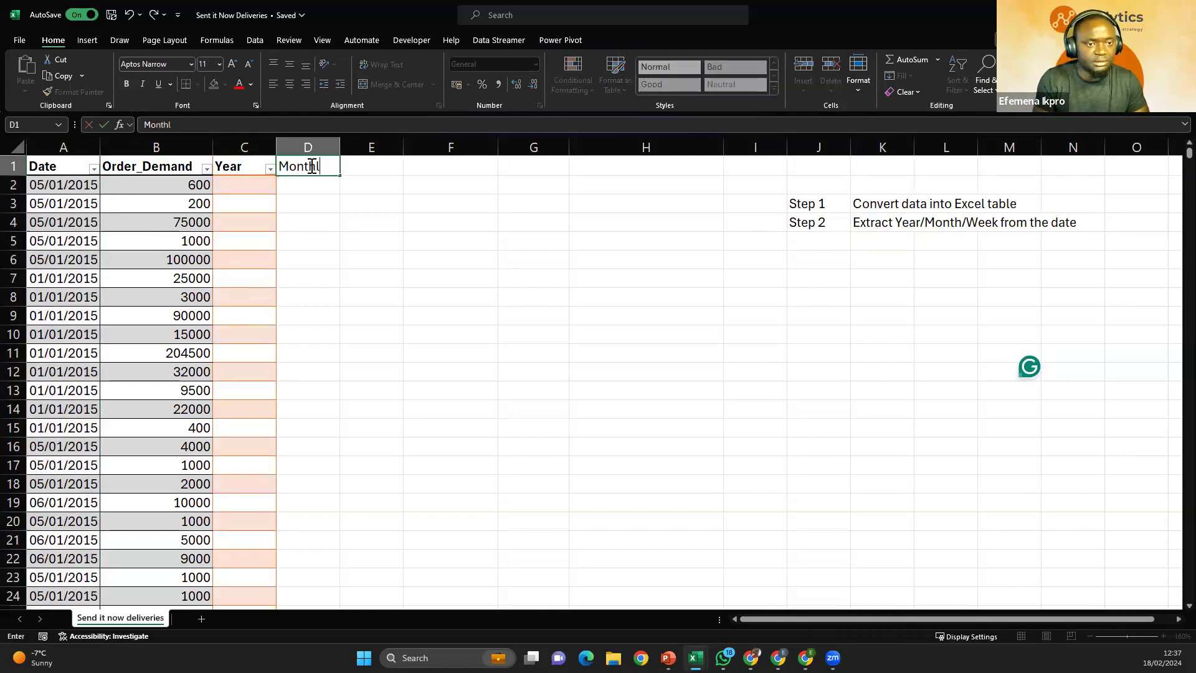
{"action": "key", "text": "BackSpace"}
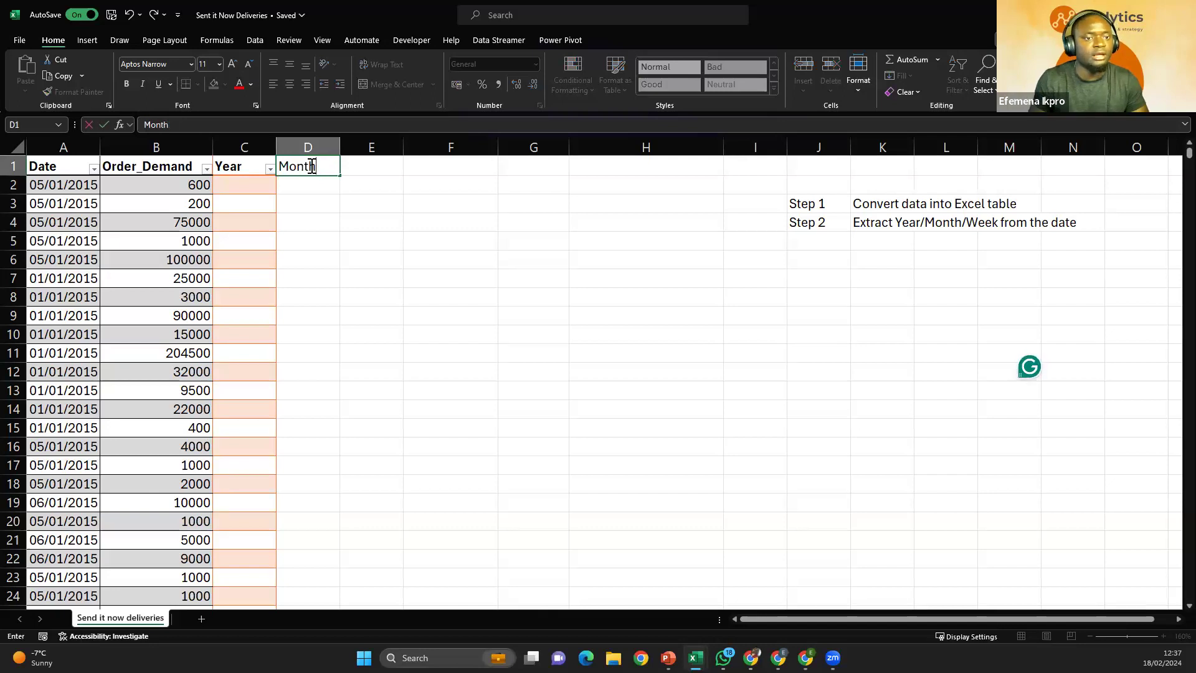
{"action": "key", "text": "Return"}
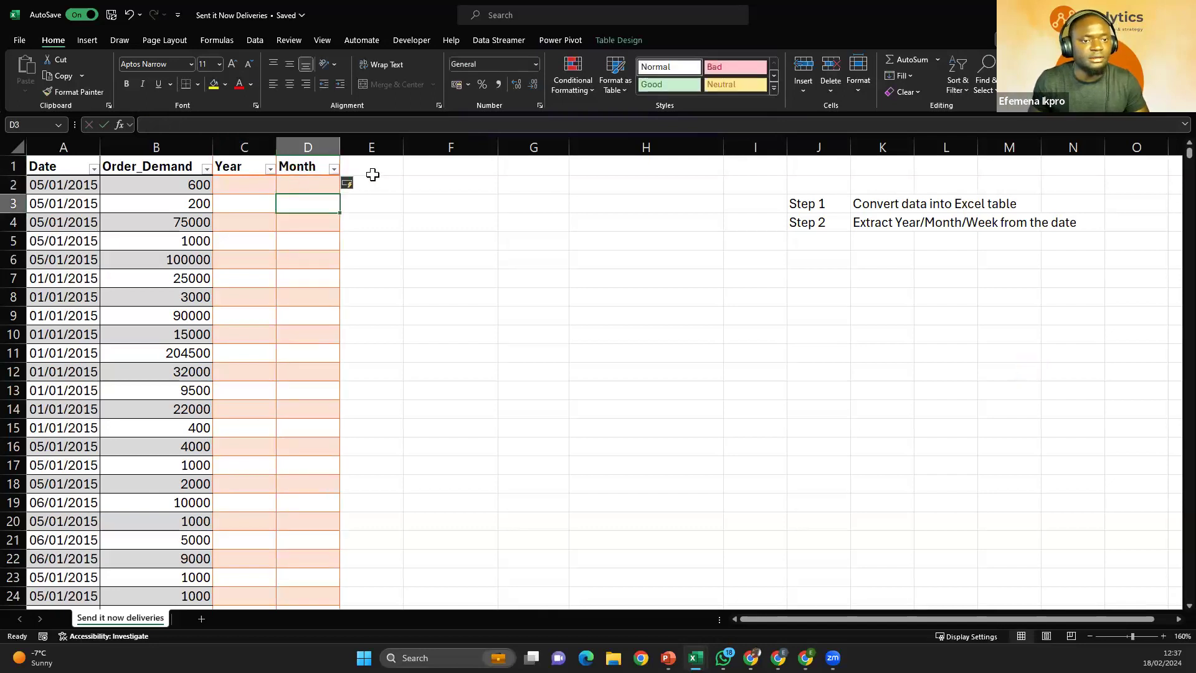
Step: Add a table column headed "Week" in cell E1, directly after the Month column
{"action": "left_click", "coordinate": [373, 165]}
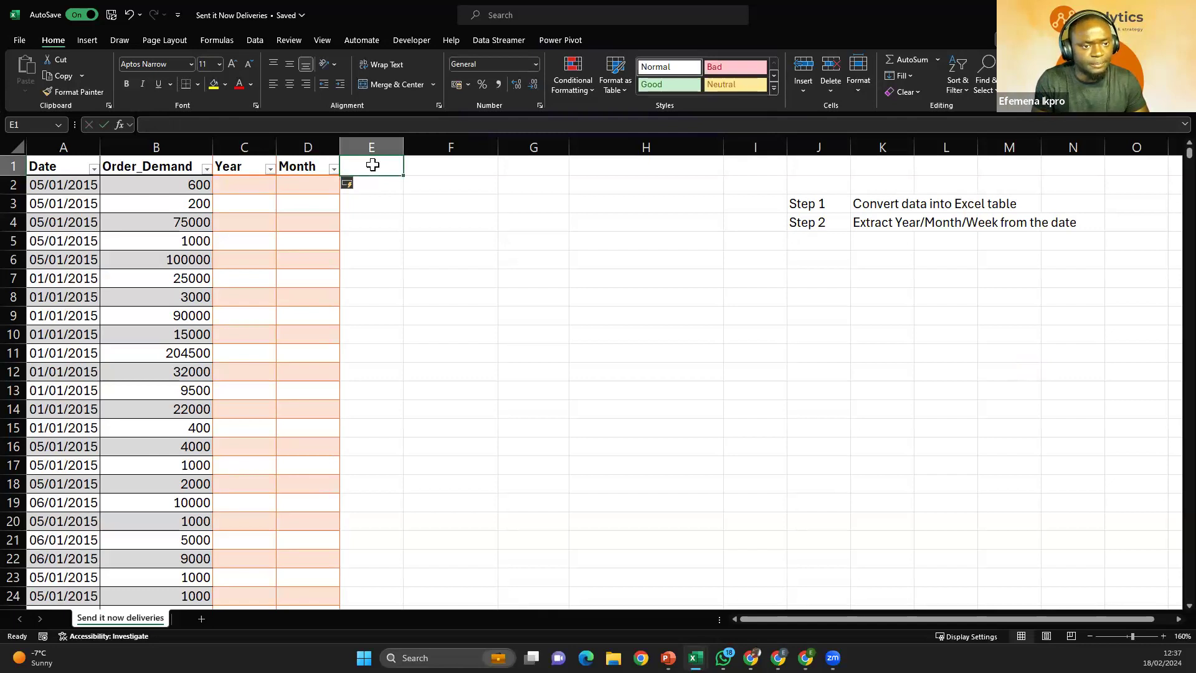
{"action": "type", "text": "Week"}
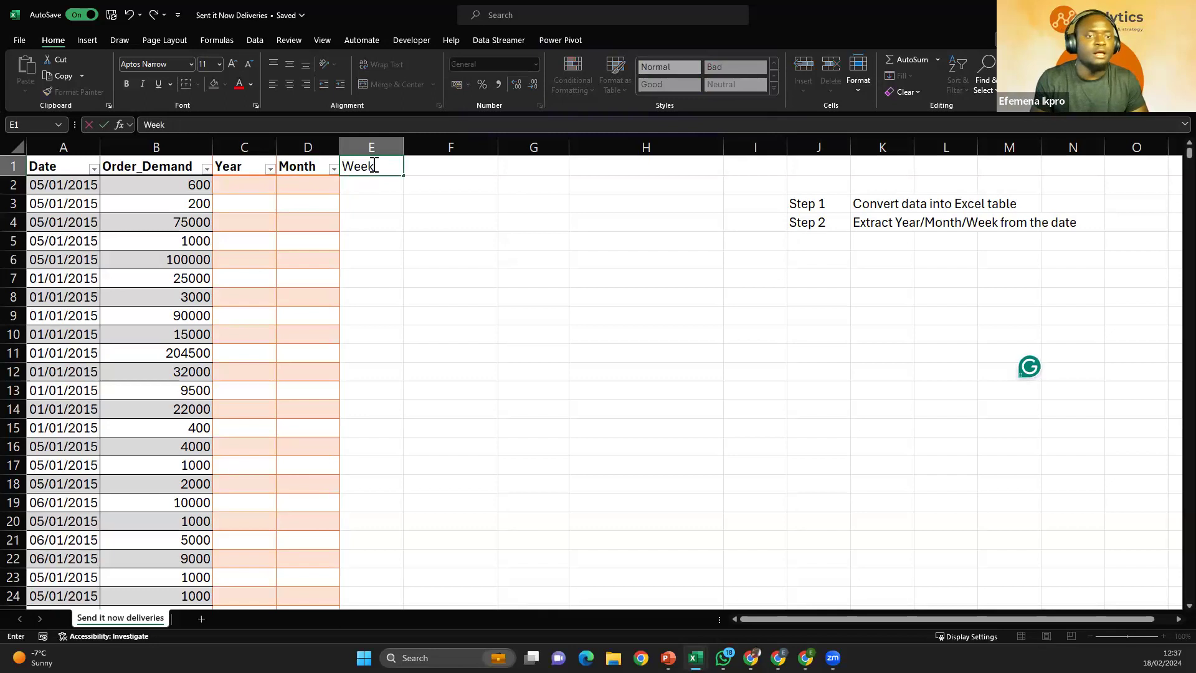
{"action": "key", "text": "Return"}
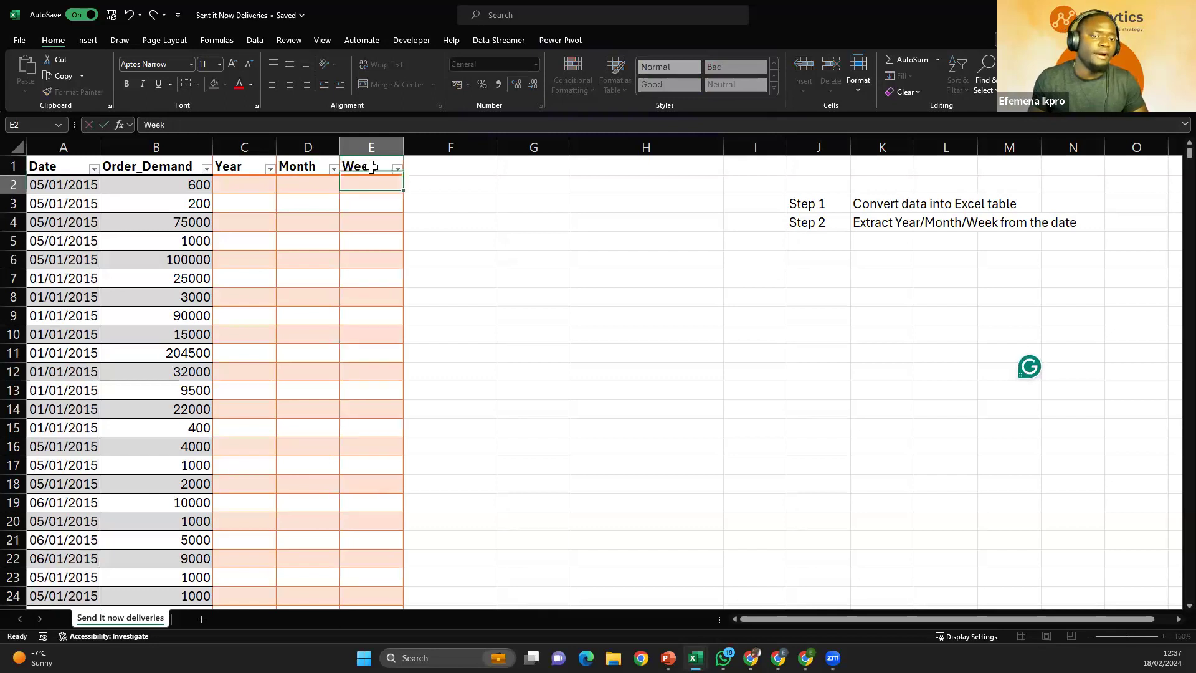
Step: Review the empty Year, Month and Week columns in relation to the Date column they draw on
{"action": "left_click", "coordinate": [307, 186]}
{"action": "left_click_drag", "start_coordinate": [242, 138], "coordinate": [384, 147]}
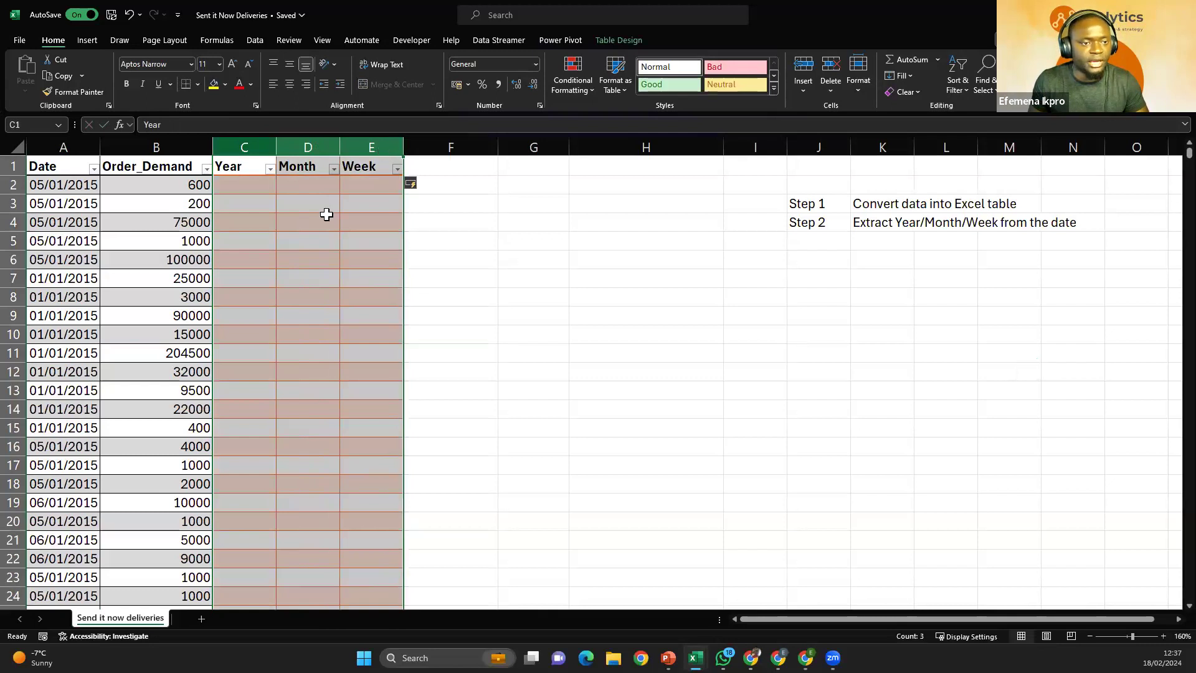
{"action": "left_click", "coordinate": [319, 218]}
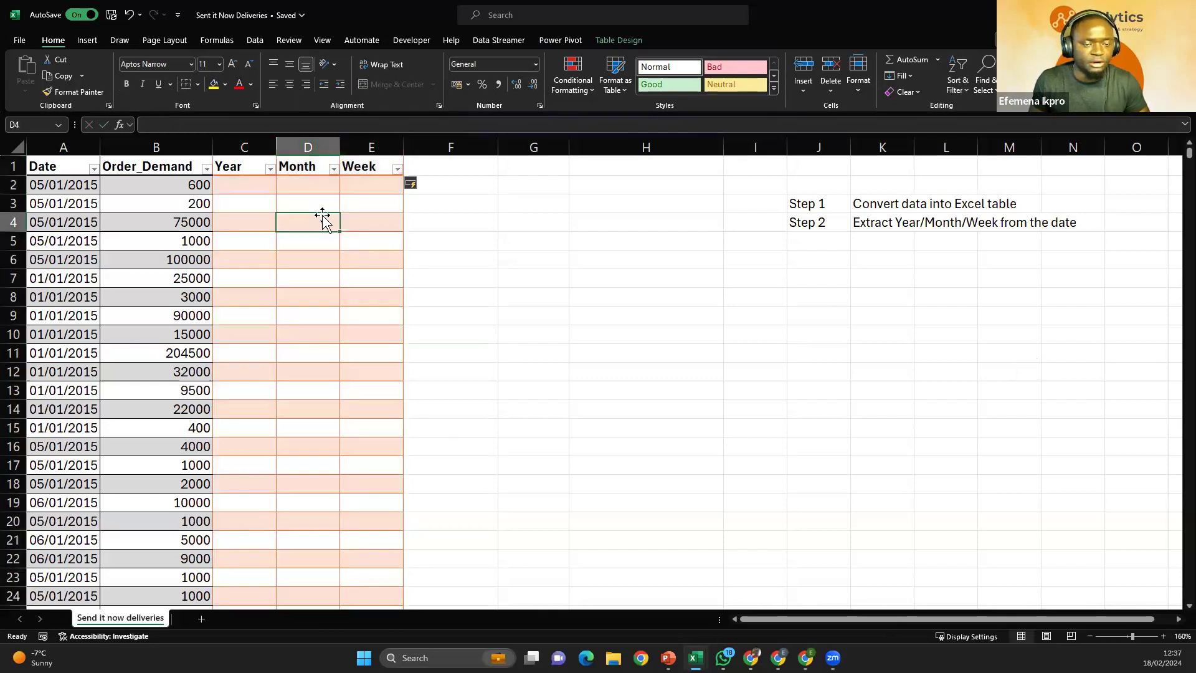
{"action": "left_click", "coordinate": [66, 143]}
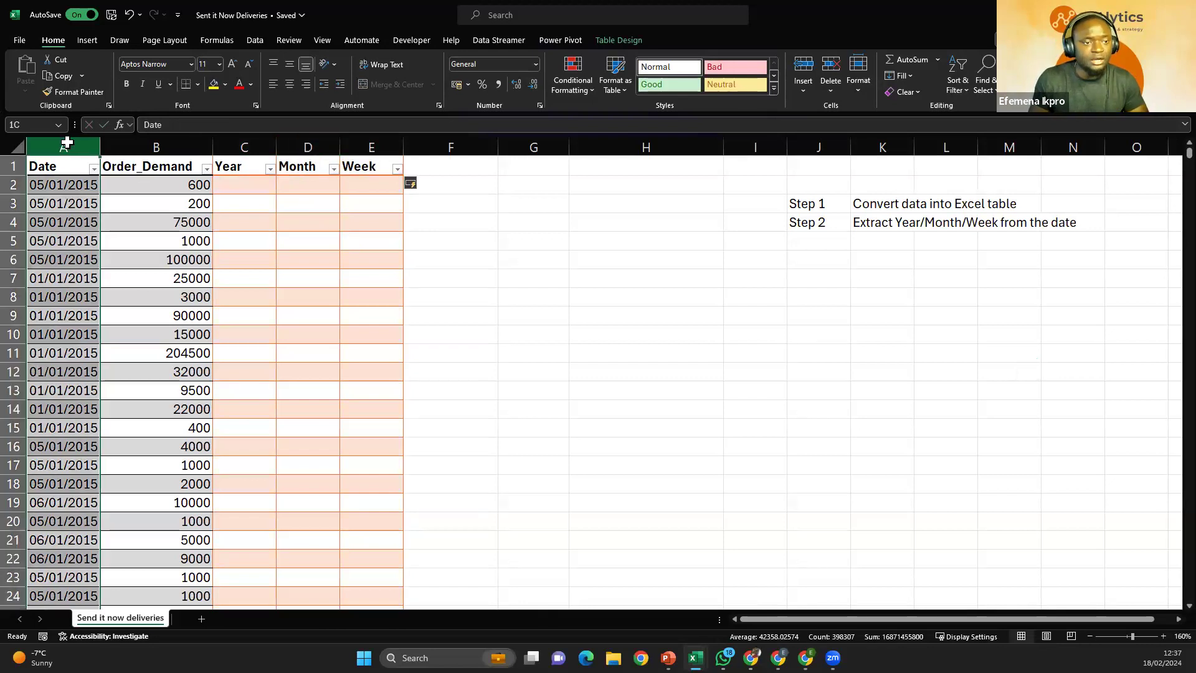
{"action": "left_click", "coordinate": [304, 146], "text": "ctrl"}
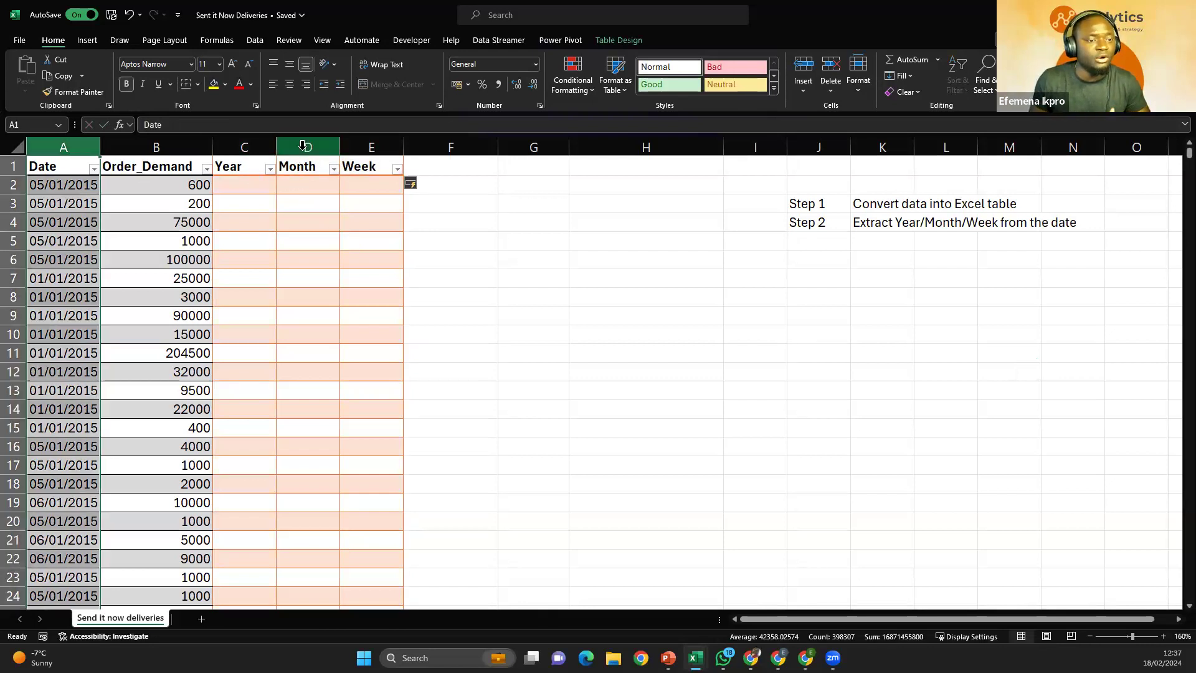
{"action": "left_click", "coordinate": [303, 147]}
{"action": "left_click_drag", "start_coordinate": [304, 150], "coordinate": [367, 142]}
{"action": "left_click_drag", "start_coordinate": [368, 184], "coordinate": [324, 432]}
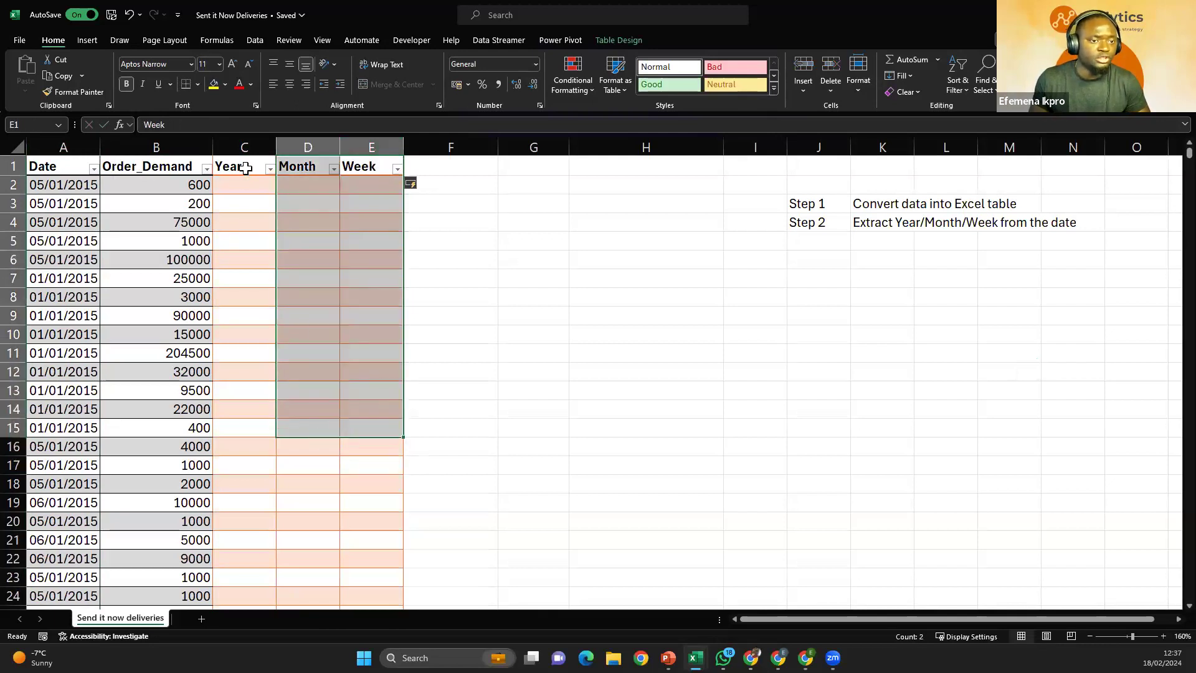
{"action": "left_click", "coordinate": [308, 141]}
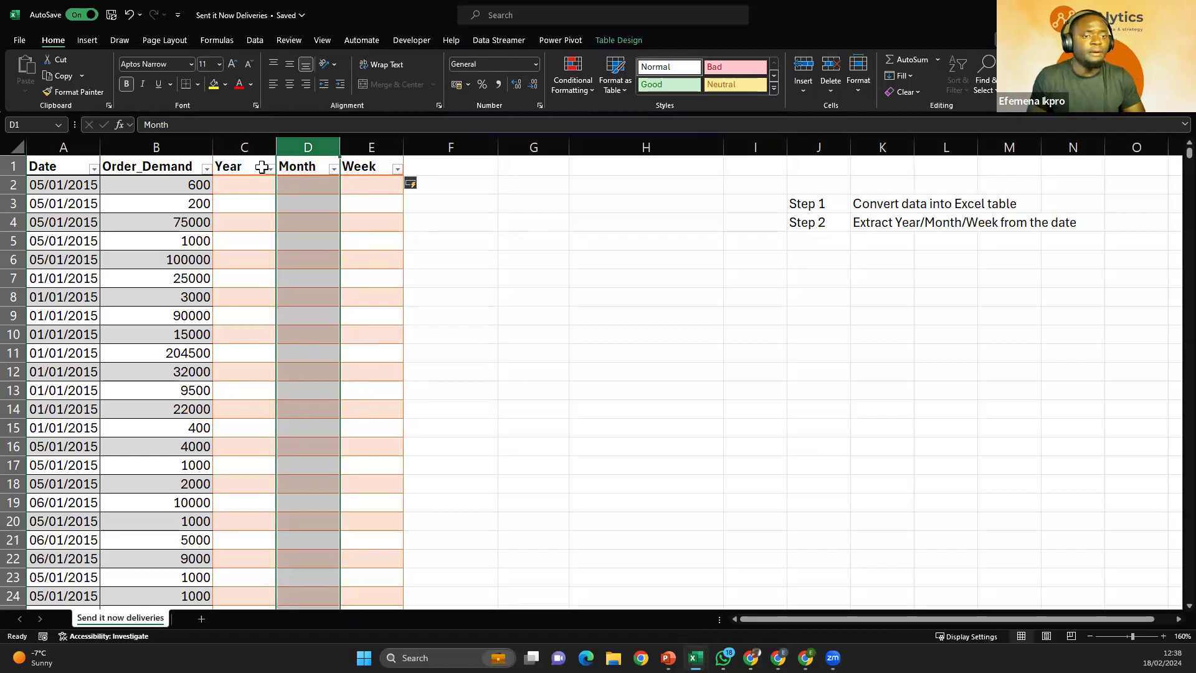
{"action": "left_click", "coordinate": [247, 185]}
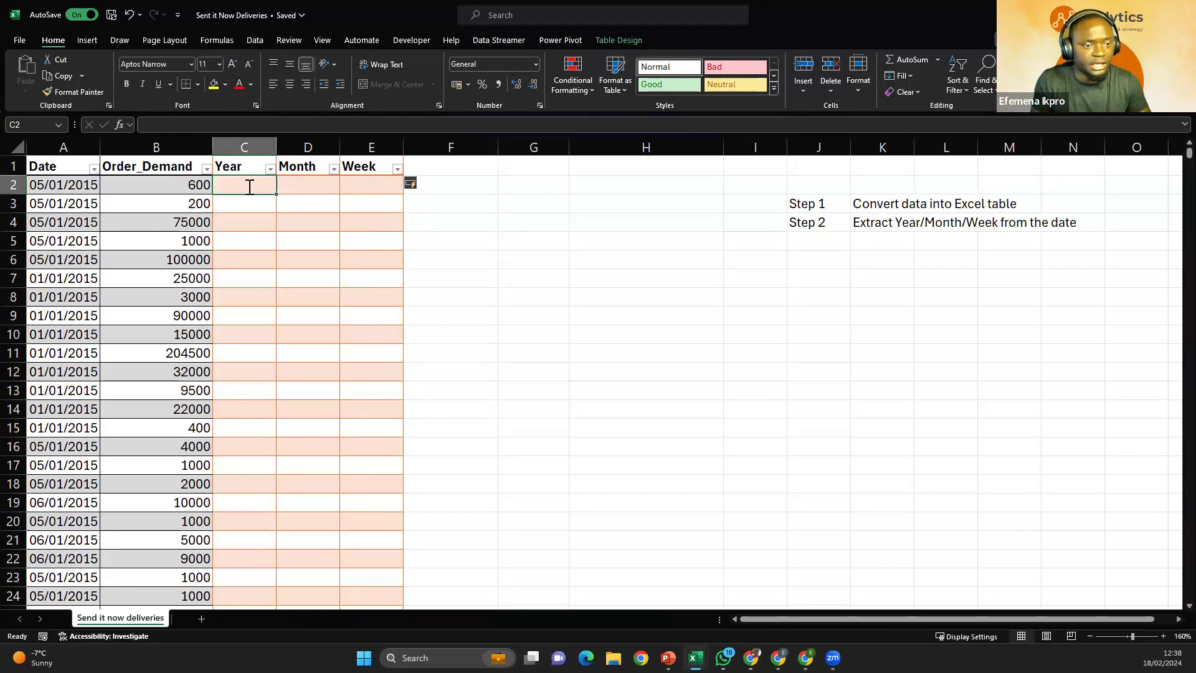
{"action": "type", "text": "=ye"}
{"action": "key", "text": "Tab"}
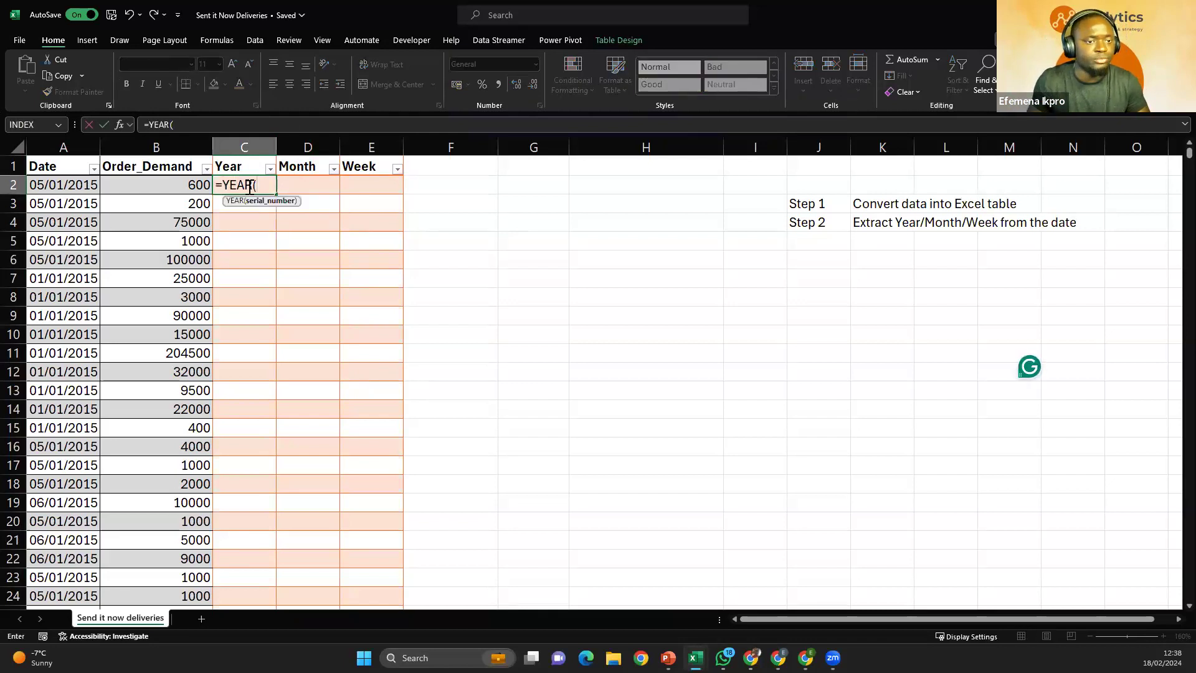
{"action": "left_click", "coordinate": [66, 187]}
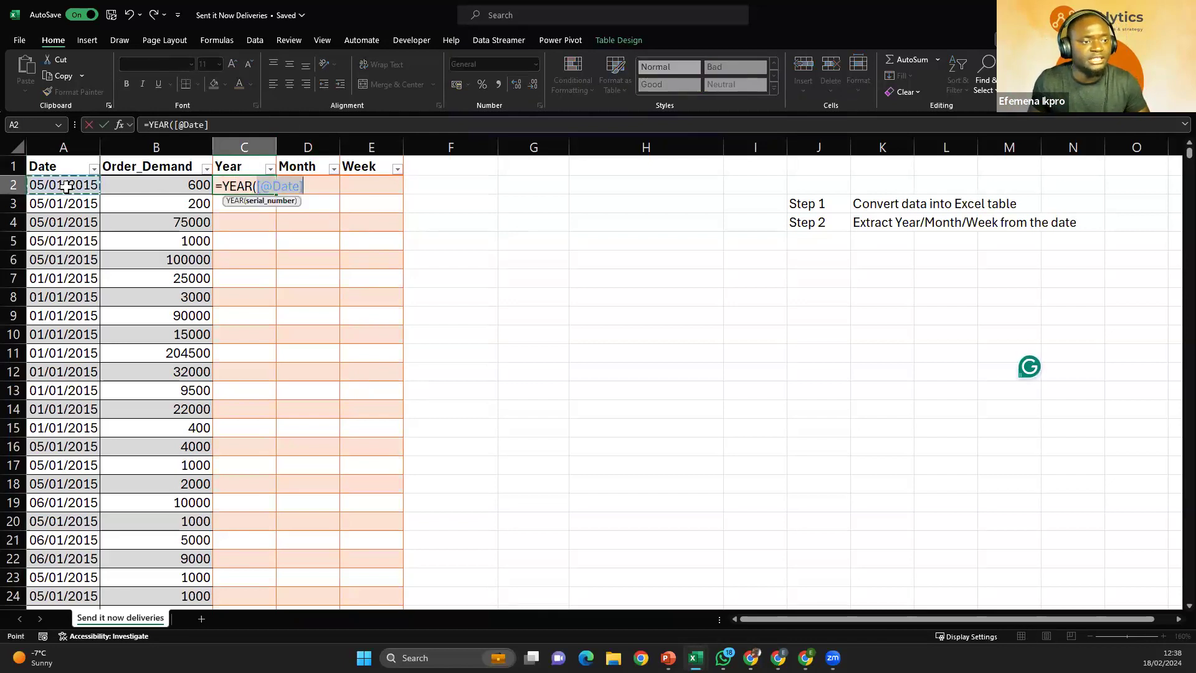
{"action": "type", "text": ")"}
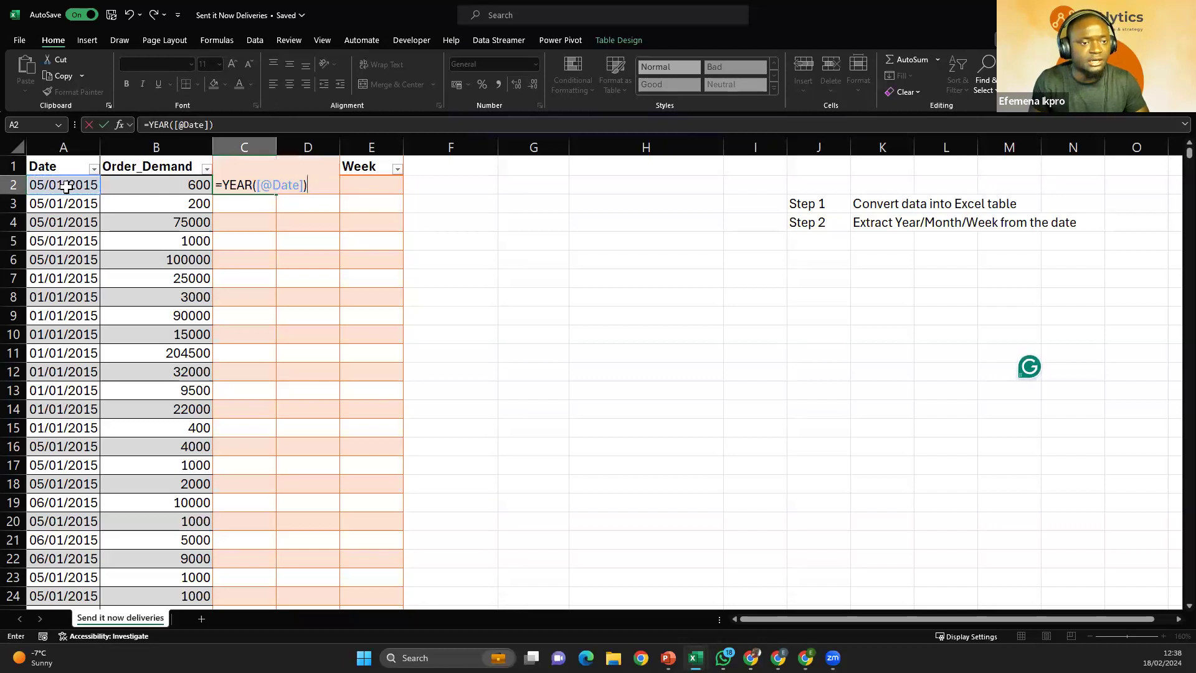
{"action": "key", "text": "Return"}
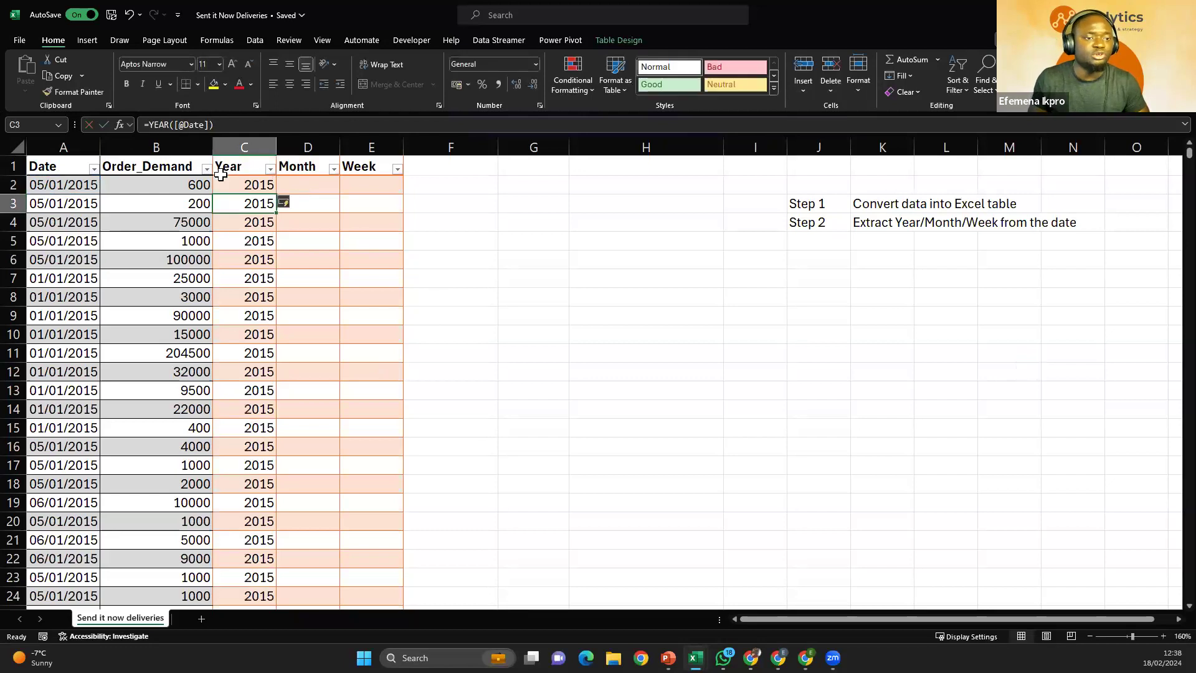
{"action": "left_click", "coordinate": [255, 151]}
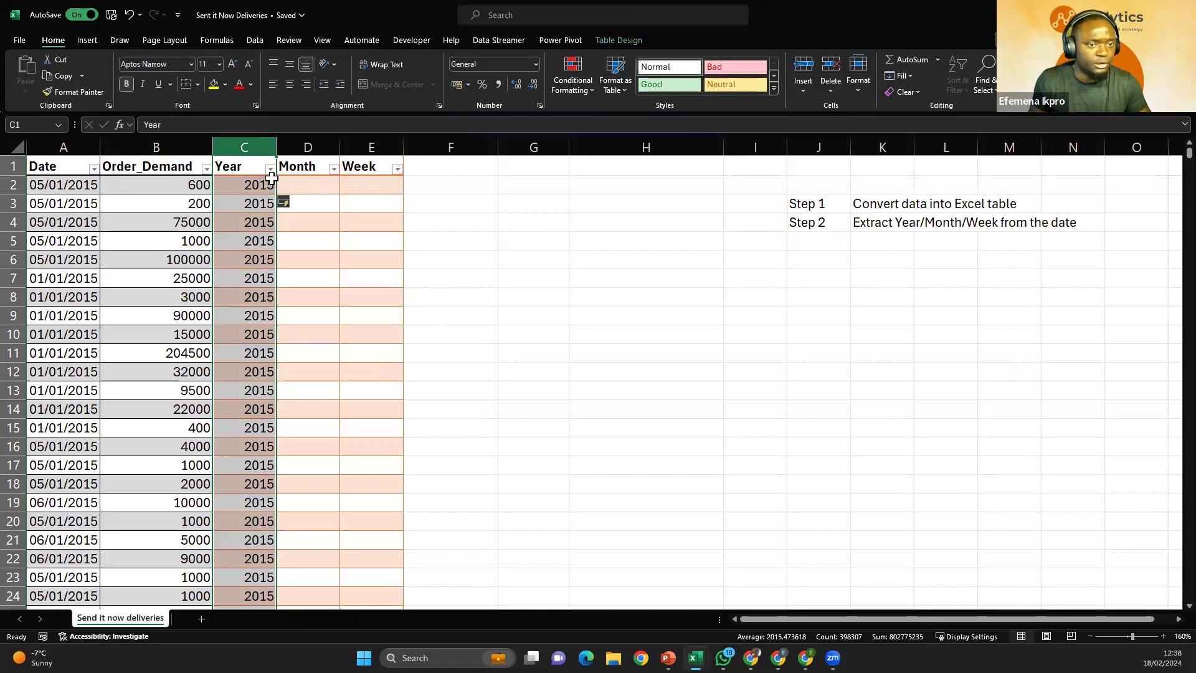
{"action": "left_click", "coordinate": [322, 184]}
{"action": "type", "text": "=tex"}
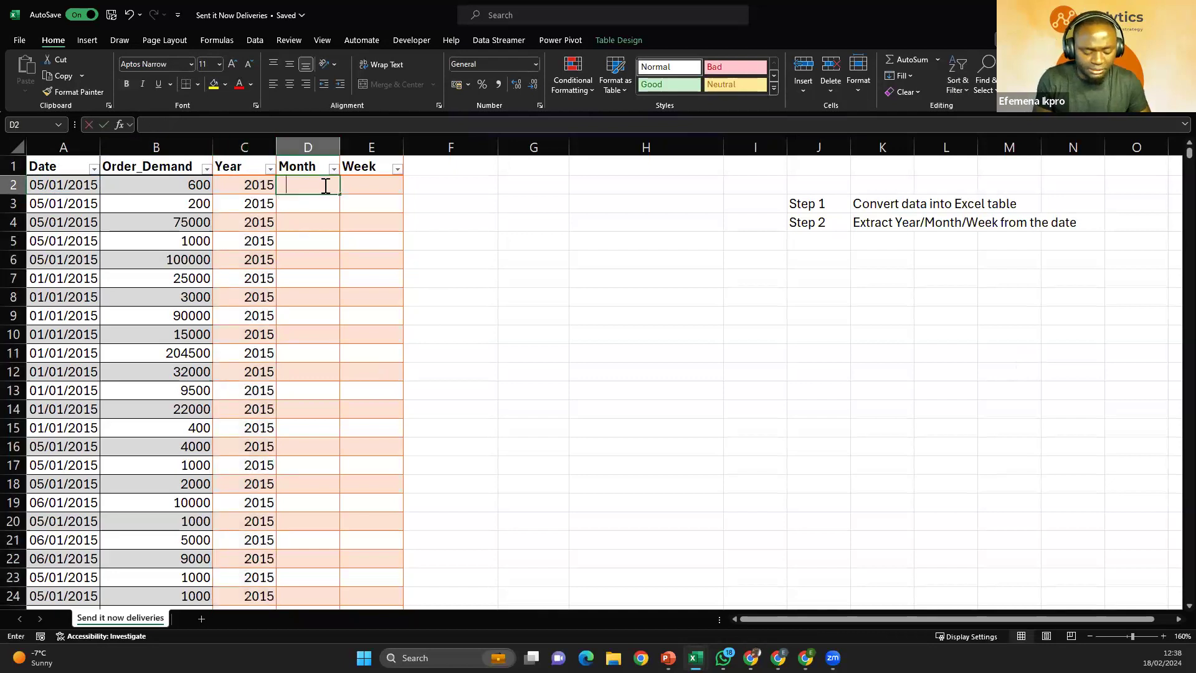
{"action": "key", "text": "Tab"}
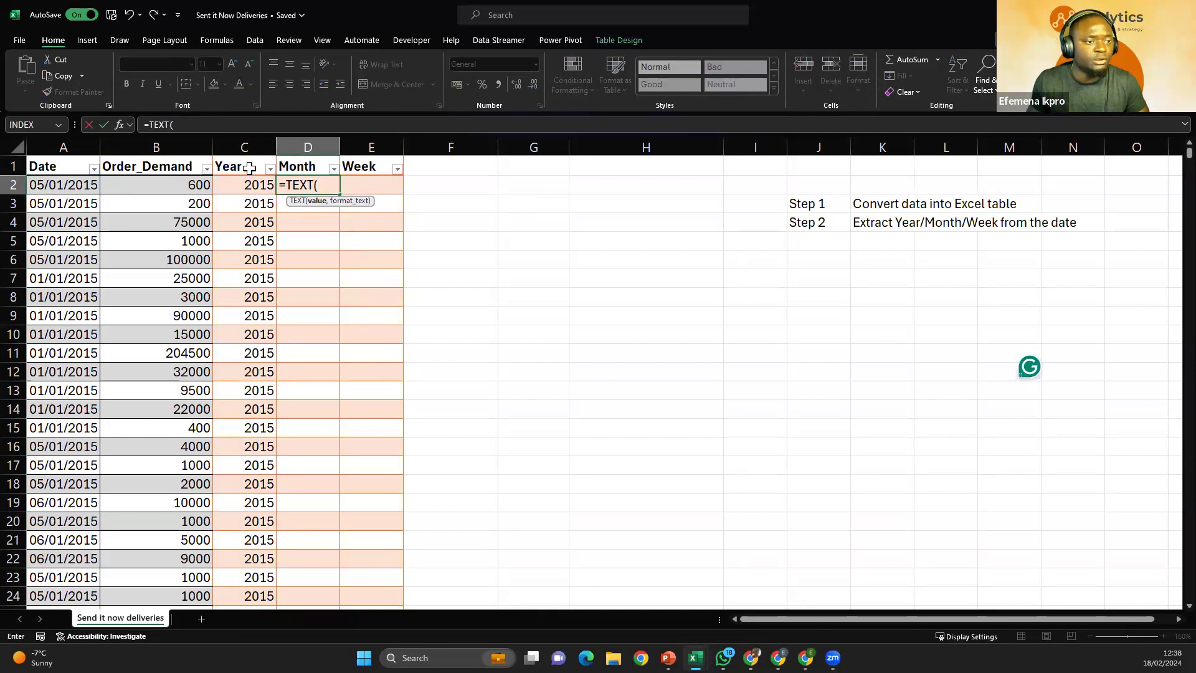
{"action": "left_click", "coordinate": [72, 181]}
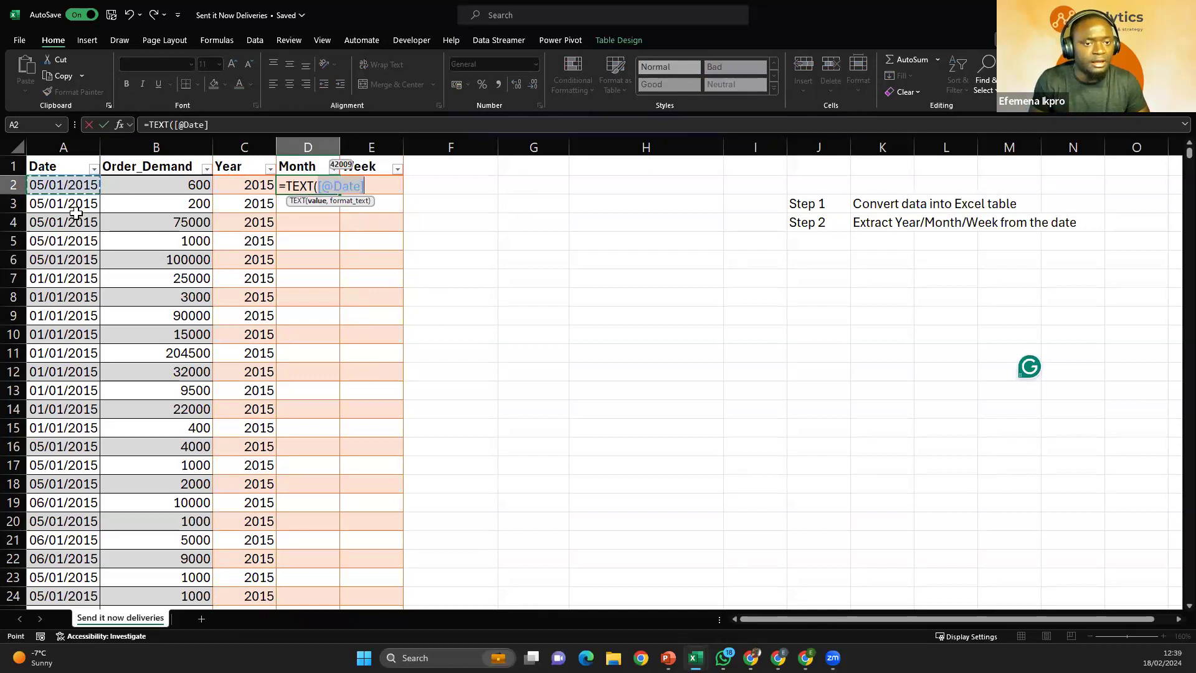
{"action": "type", "text": ",\"MMMM"}
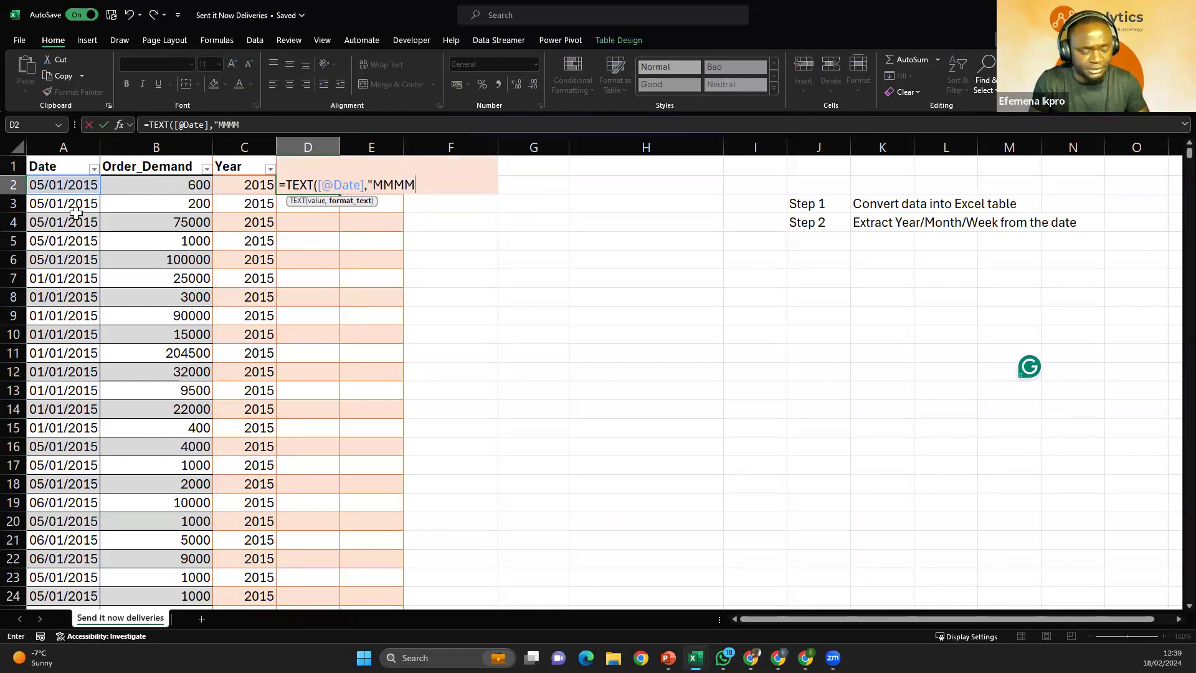
{"action": "type", "text": "\""}
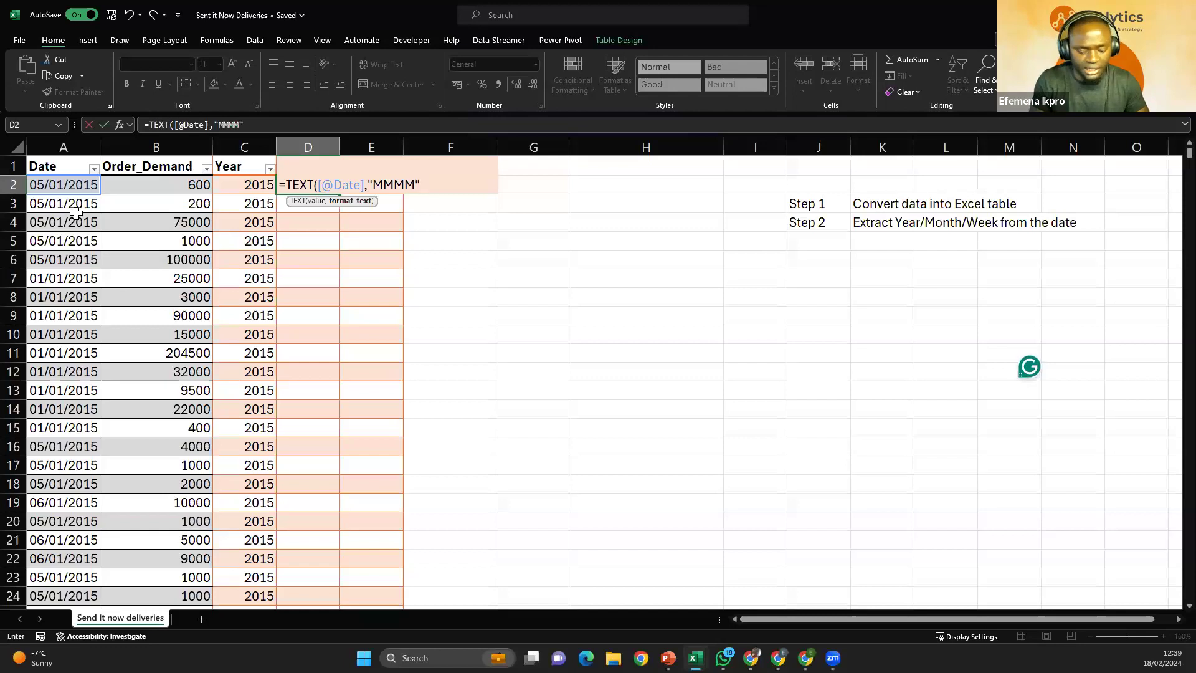
{"action": "type", "text": ")"}
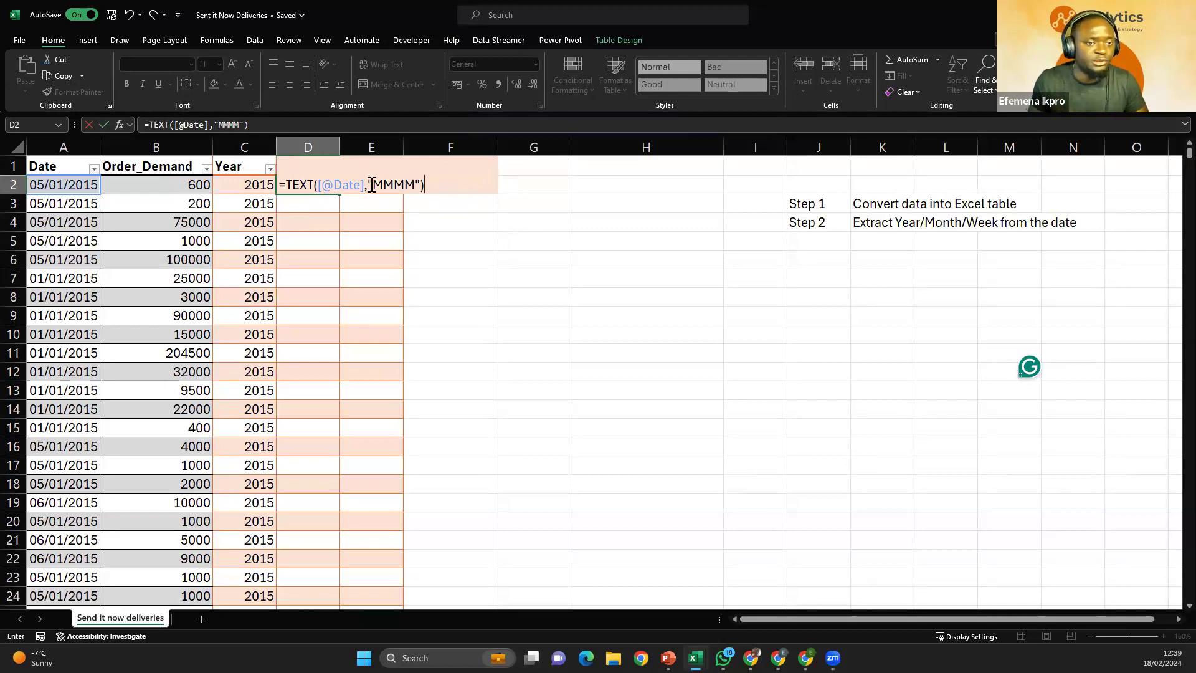
{"action": "left_click_drag", "start_coordinate": [372, 185], "coordinate": [416, 185]}
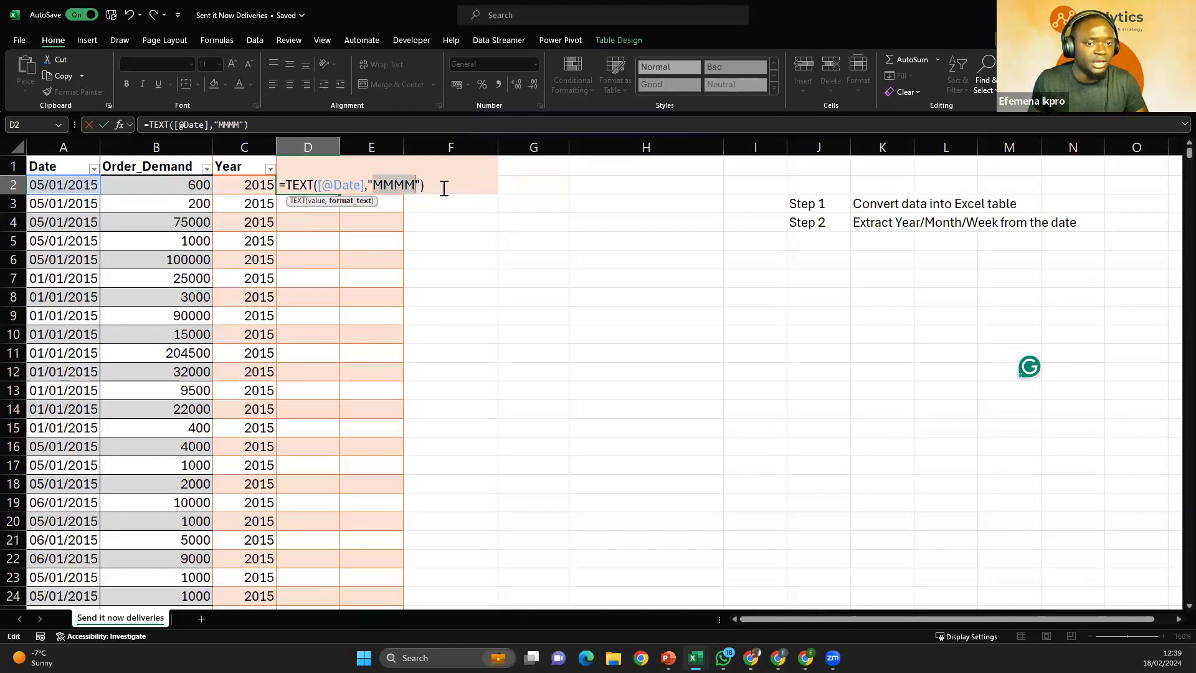
{"action": "left_click", "coordinate": [441, 188]}
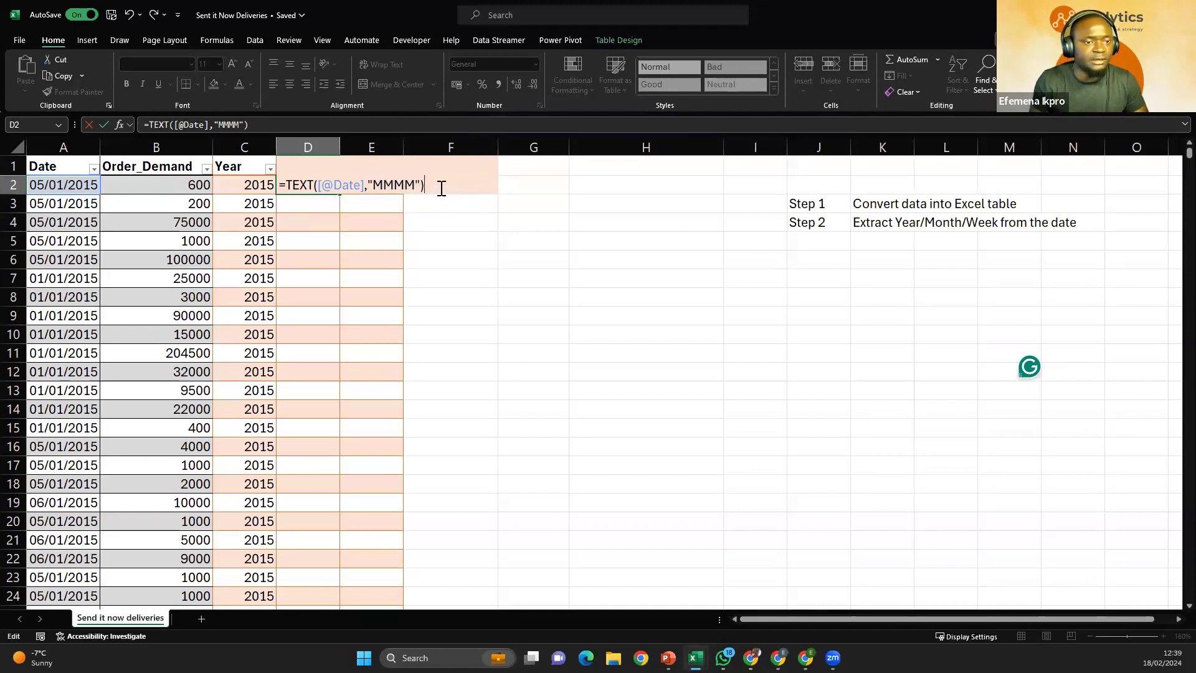
{"action": "key", "text": "Return"}
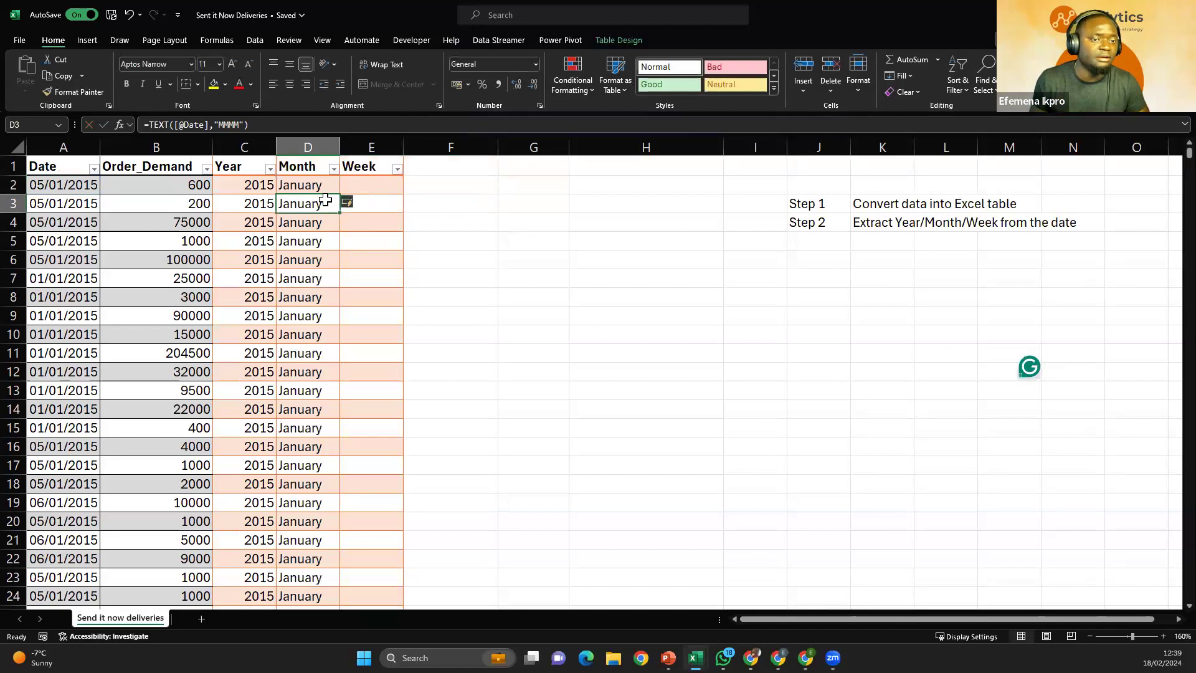
Step: Check the extracted month names against the dates further down the table, returning to the Month header
{"action": "left_click", "coordinate": [325, 183]}
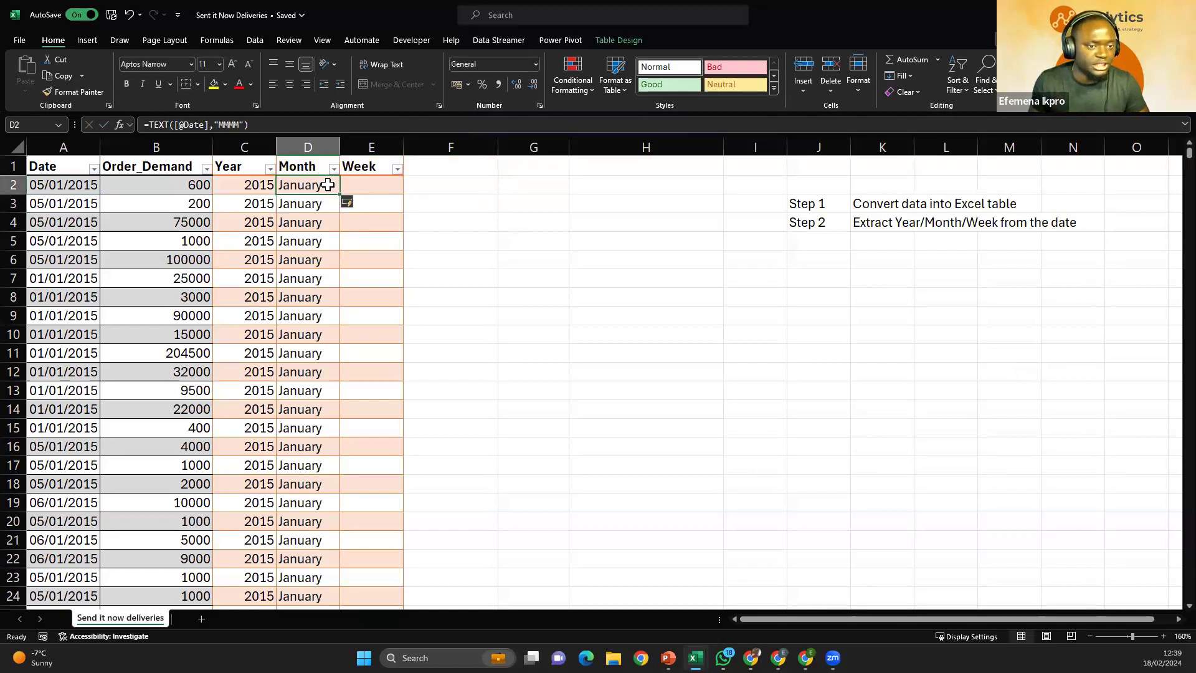
{"action": "scroll", "coordinate": [319, 282], "scroll_direction": "down", "scroll_amount": 17}
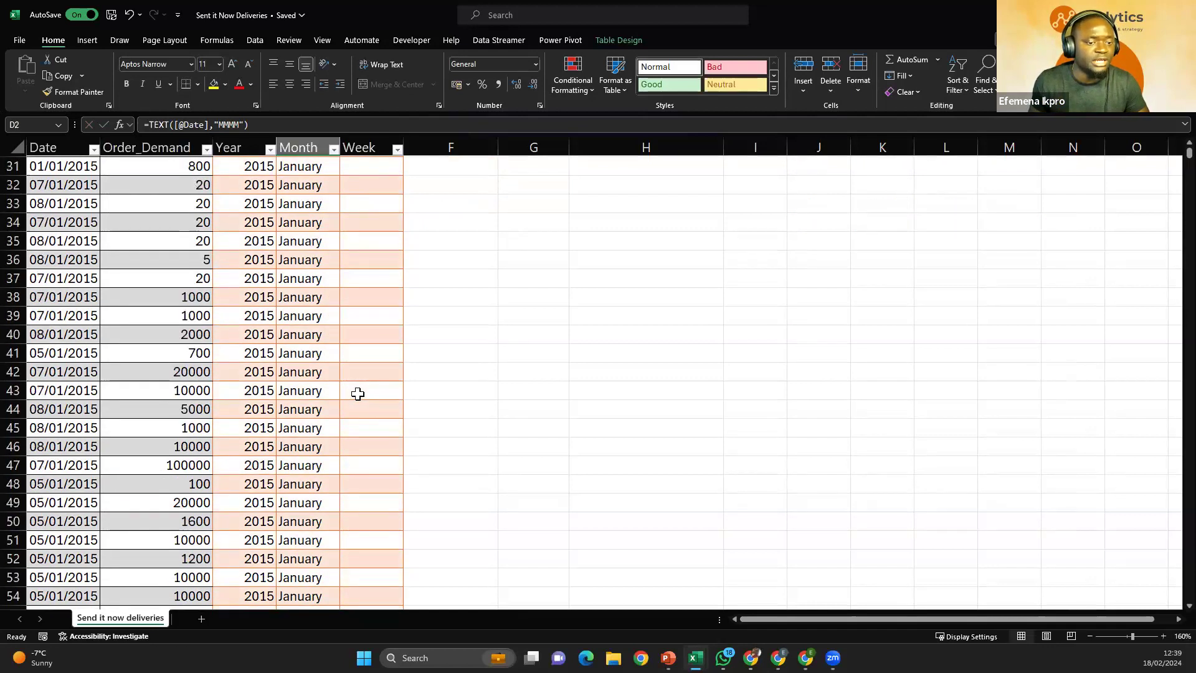
{"action": "scroll", "coordinate": [282, 345], "scroll_direction": "down", "scroll_amount": 15}
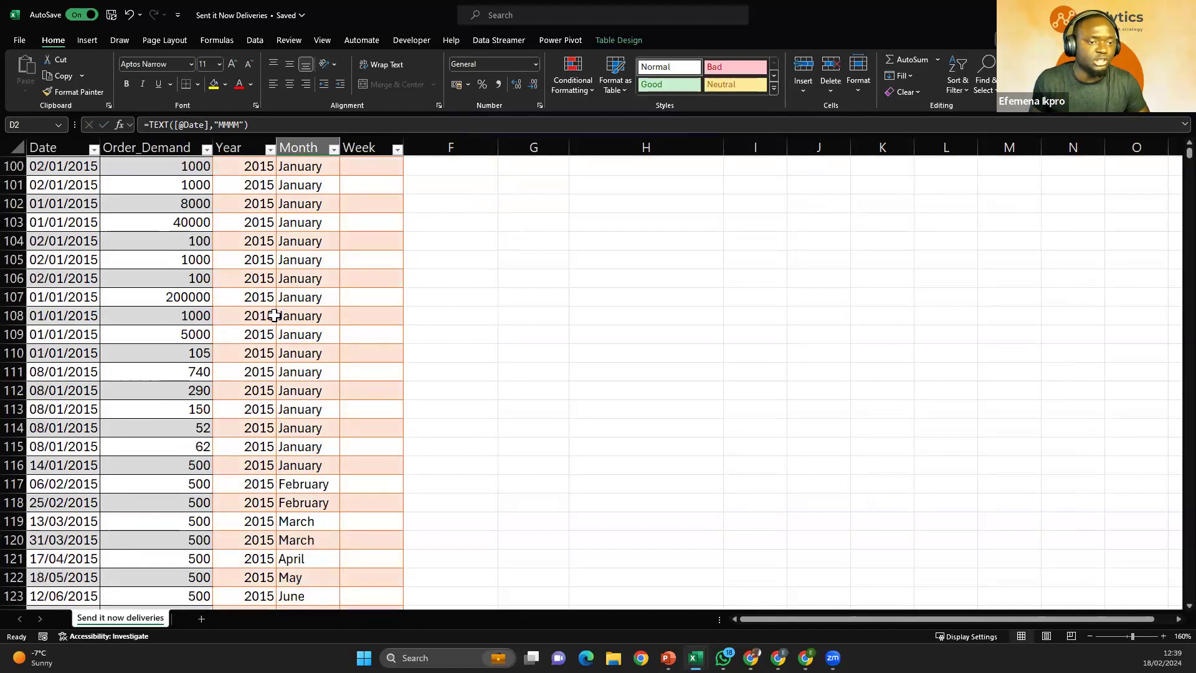
{"action": "scroll", "coordinate": [262, 310], "scroll_direction": "up", "scroll_amount": 20}
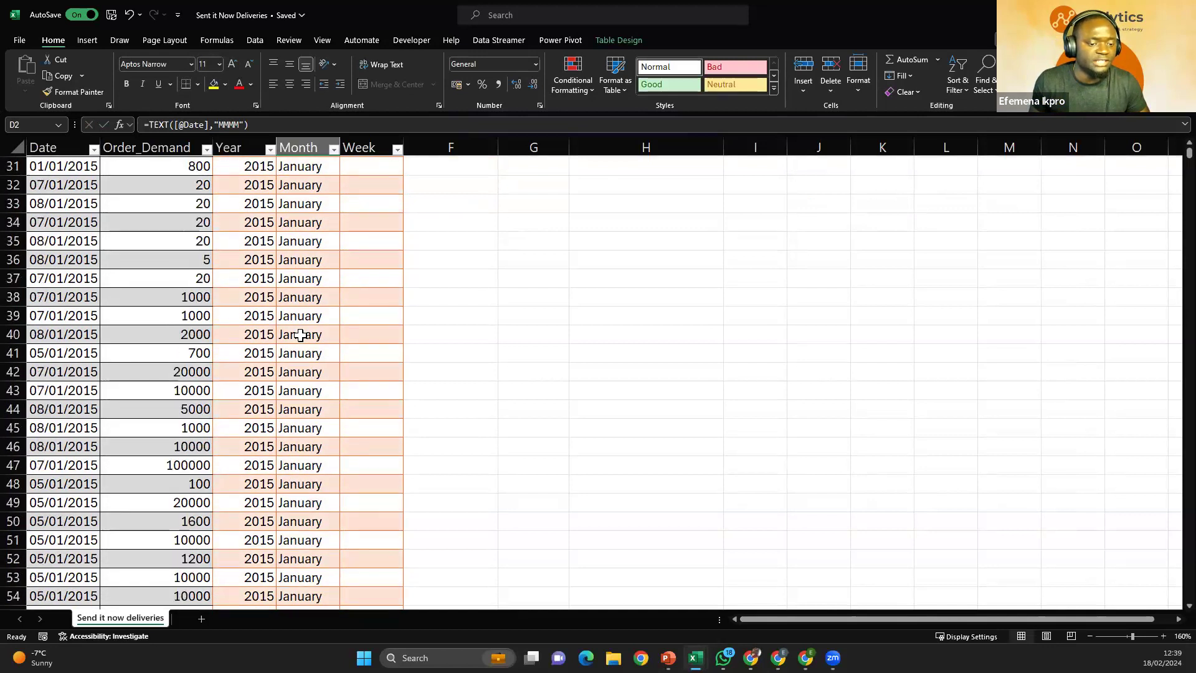
{"action": "scroll", "coordinate": [300, 335], "scroll_direction": "up", "scroll_amount": 5}
{"action": "scroll", "coordinate": [300, 335], "scroll_direction": "down", "scroll_amount": 6}
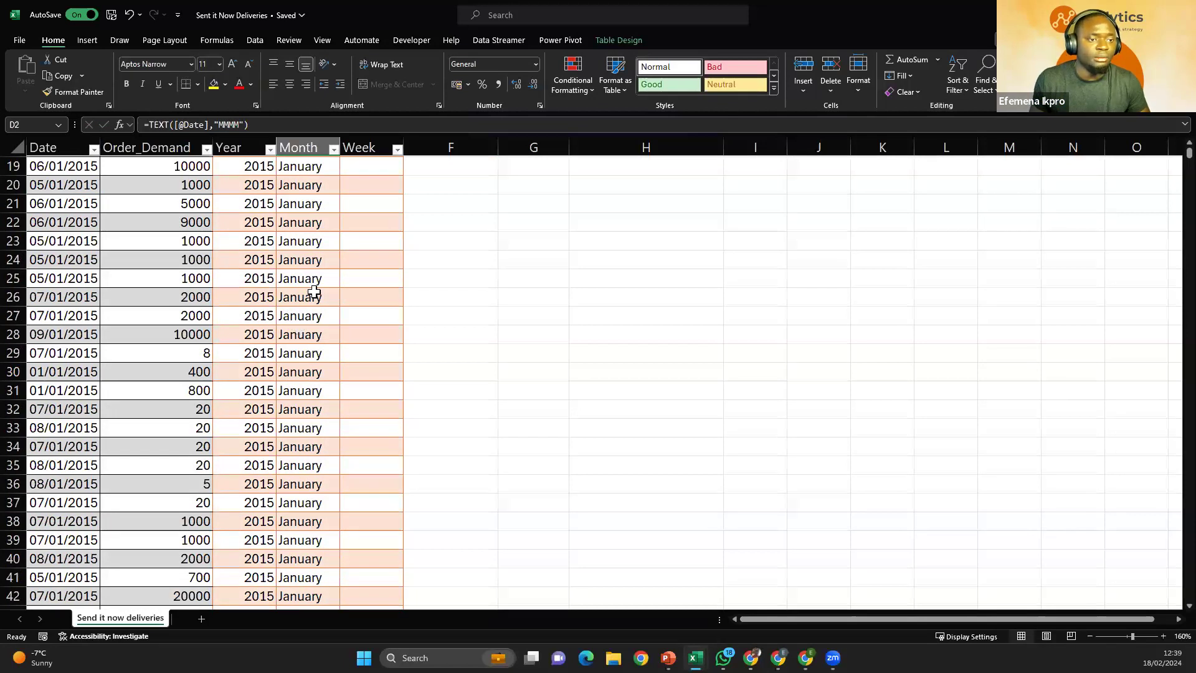
{"action": "key", "text": "Up"}
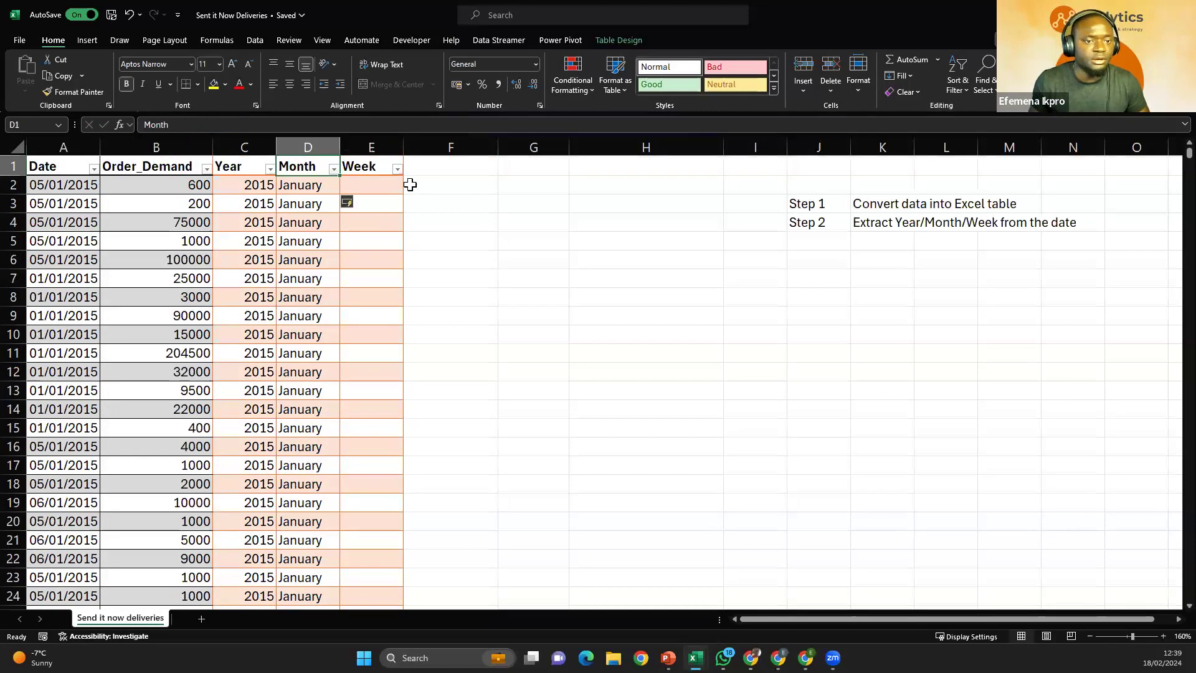
Step: Examine the distinct values in the Month and Year filter lists without applying a filter
{"action": "left_click", "coordinate": [334, 169]}
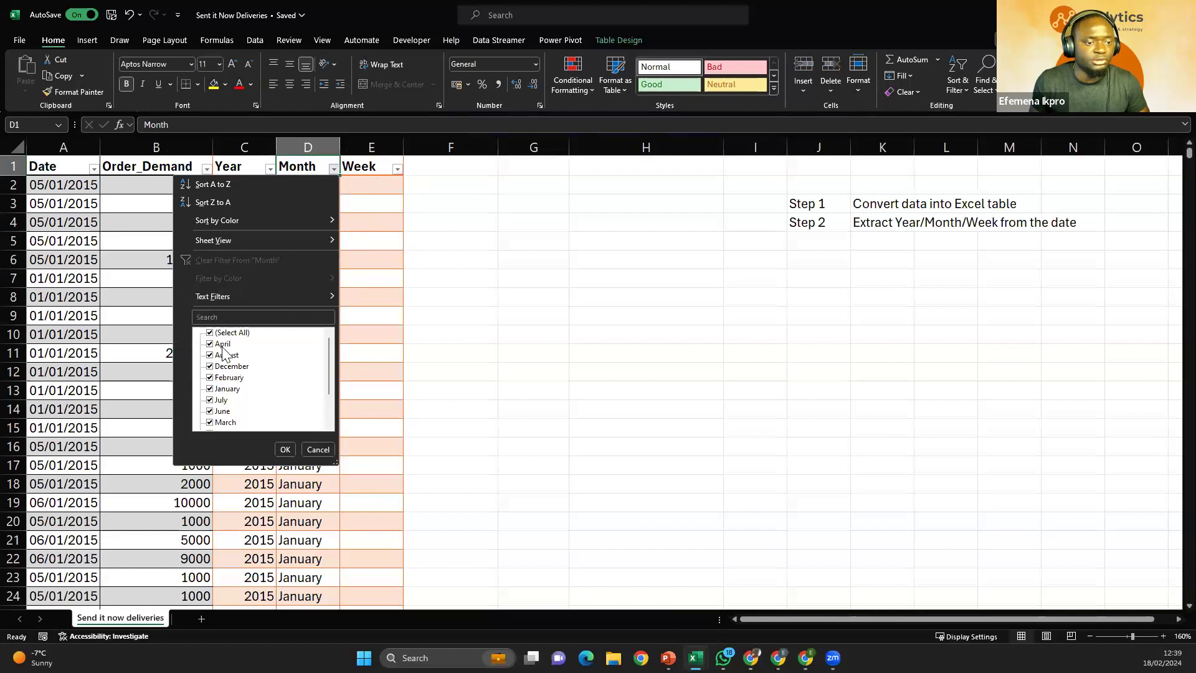
{"action": "scroll", "coordinate": [243, 380], "scroll_direction": "down", "scroll_amount": 2}
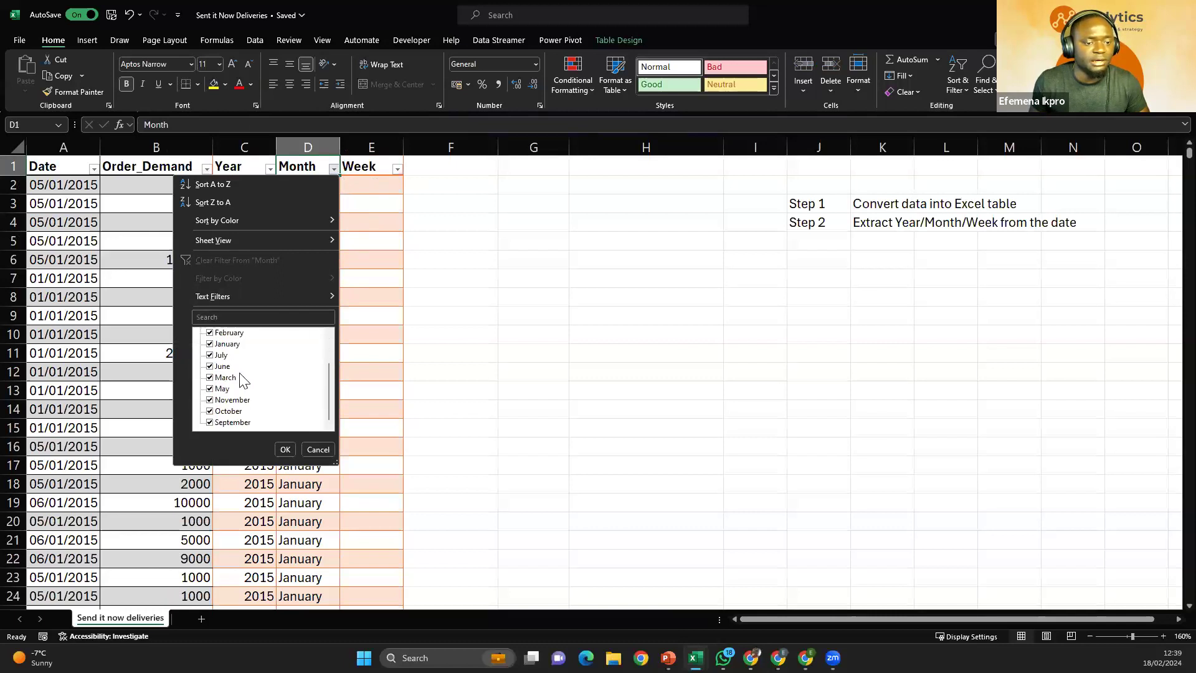
{"action": "scroll", "coordinate": [243, 380], "scroll_direction": "up", "scroll_amount": 2}
{"action": "scroll", "coordinate": [240, 377], "scroll_direction": "down", "scroll_amount": 2}
{"action": "scroll", "coordinate": [236, 375], "scroll_direction": "up", "scroll_amount": 2}
{"action": "left_click", "coordinate": [318, 449]}
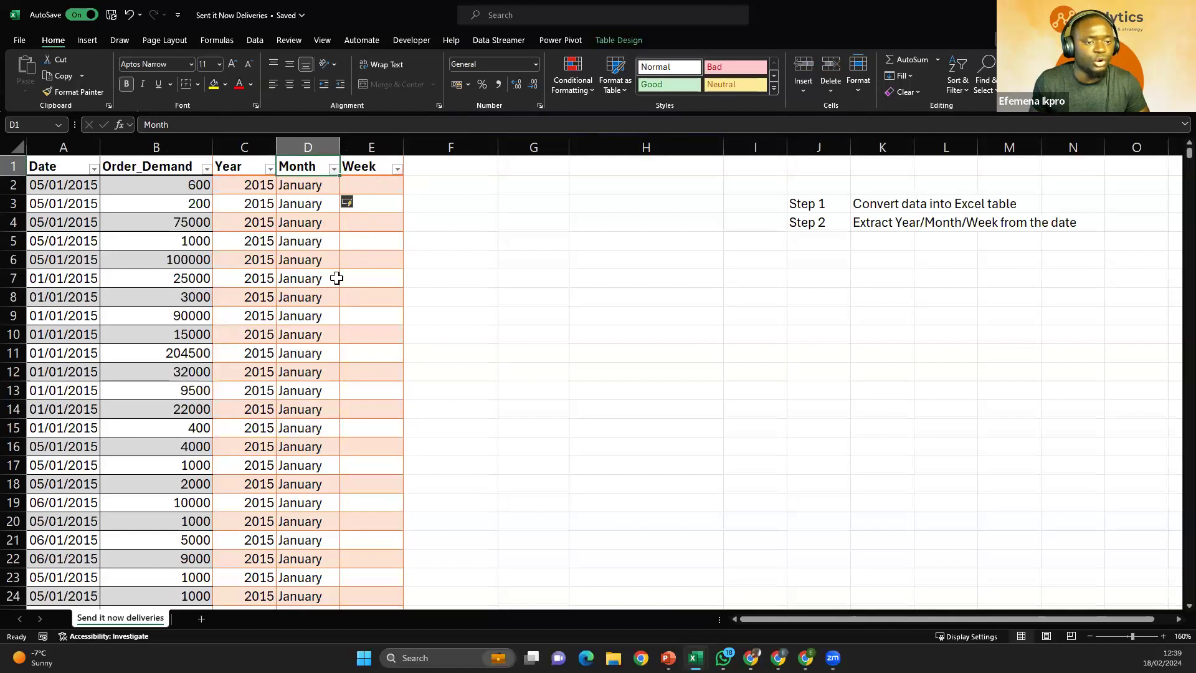
{"action": "left_click", "coordinate": [294, 152]}
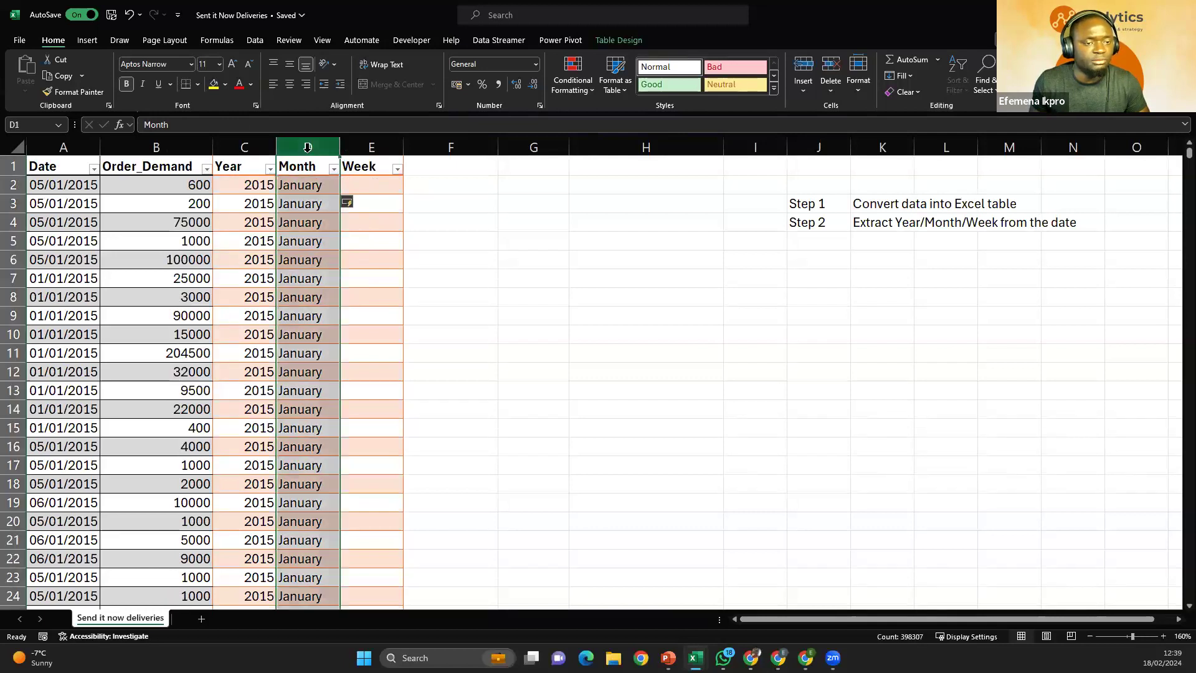
{"action": "left_click", "coordinate": [270, 169]}
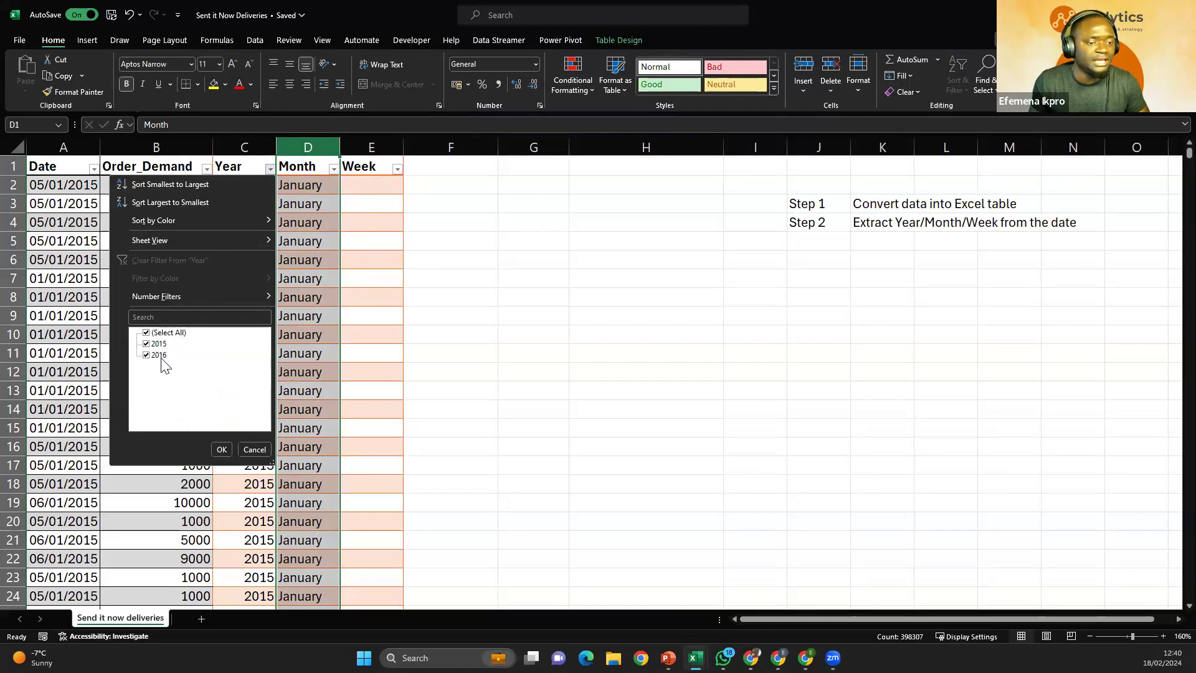
{"action": "left_click", "coordinate": [371, 187]}
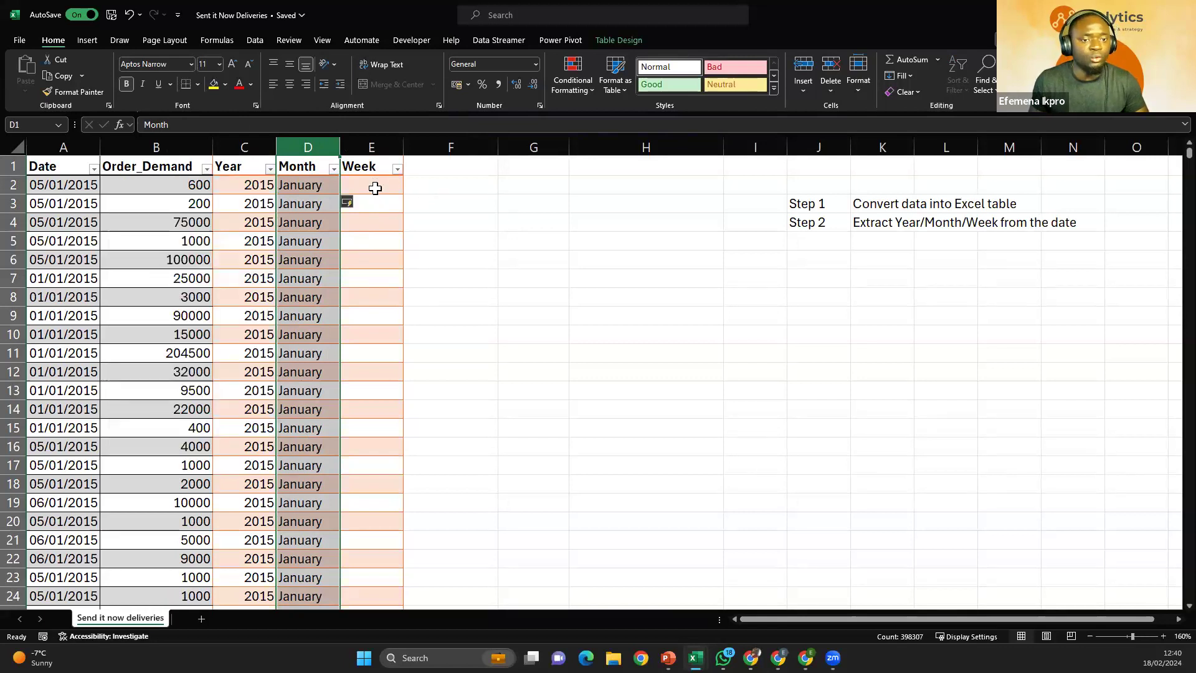
{"action": "type", "text": "=week"}
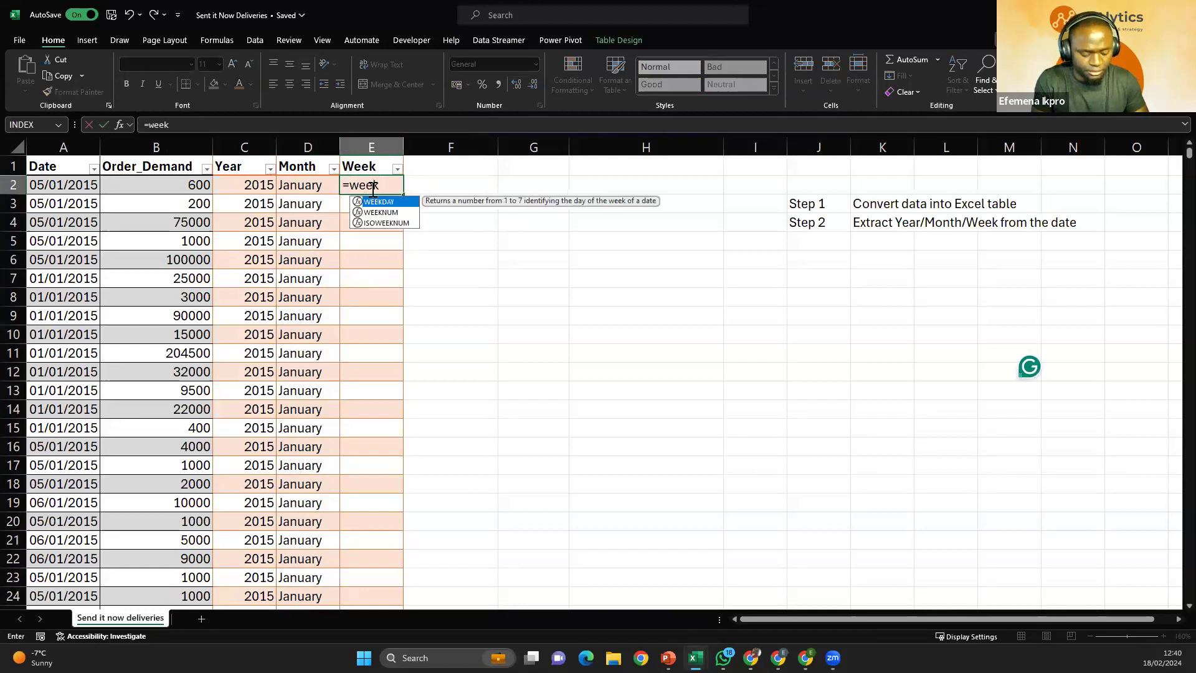
{"action": "type", "text": "num"}
{"action": "key", "text": "Tab"}
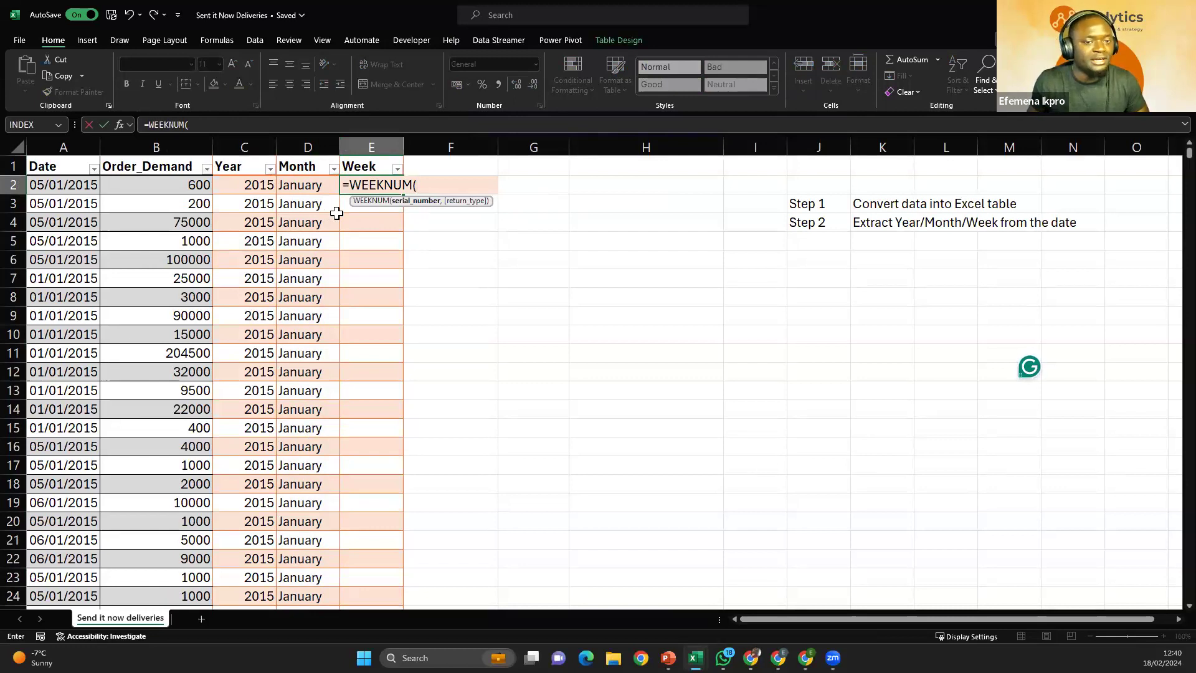
{"action": "left_click", "coordinate": [67, 184]}
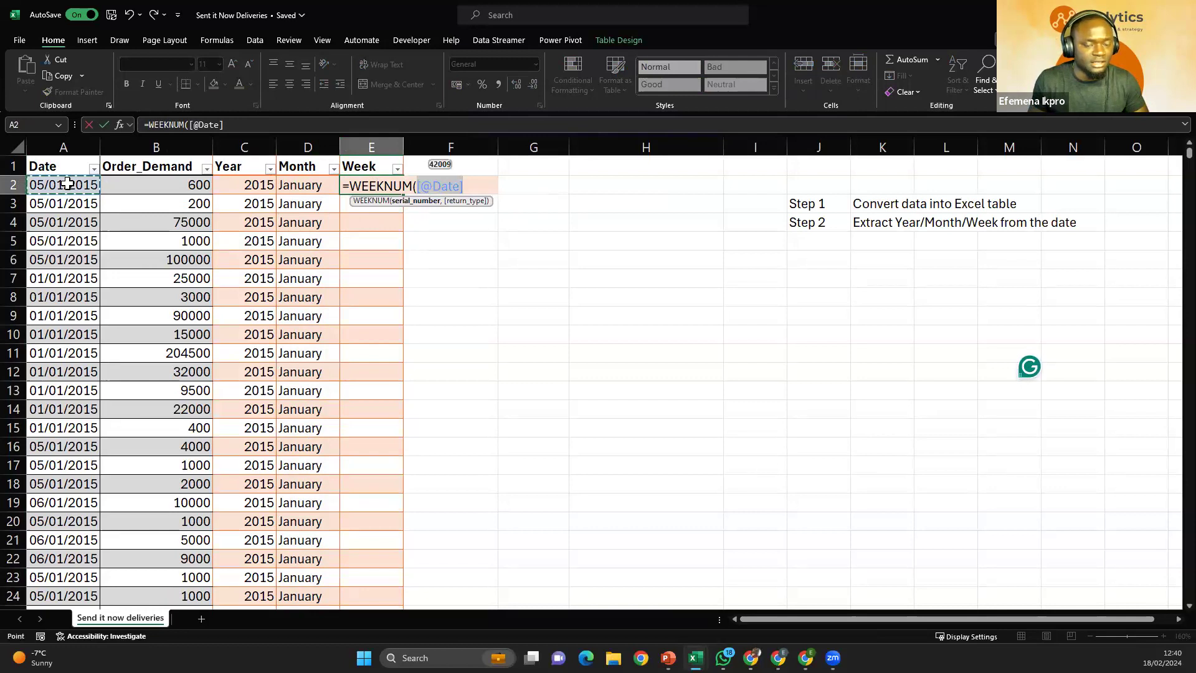
{"action": "type", "text": ")"}
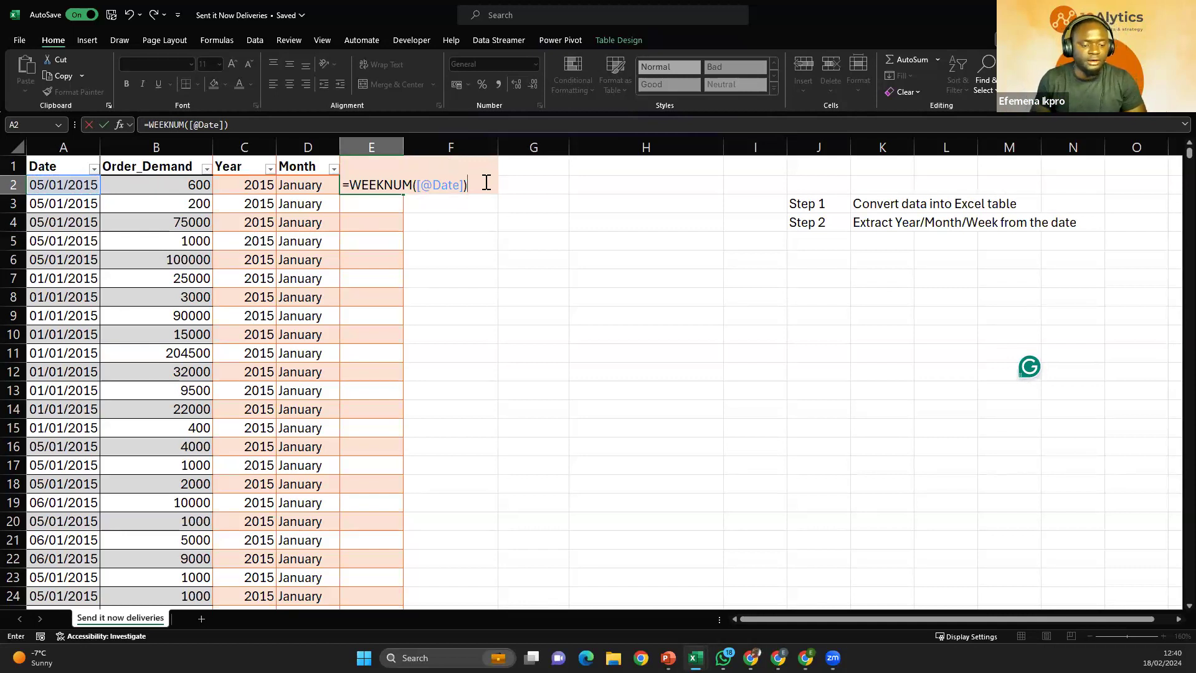
{"action": "key", "text": "Return"}
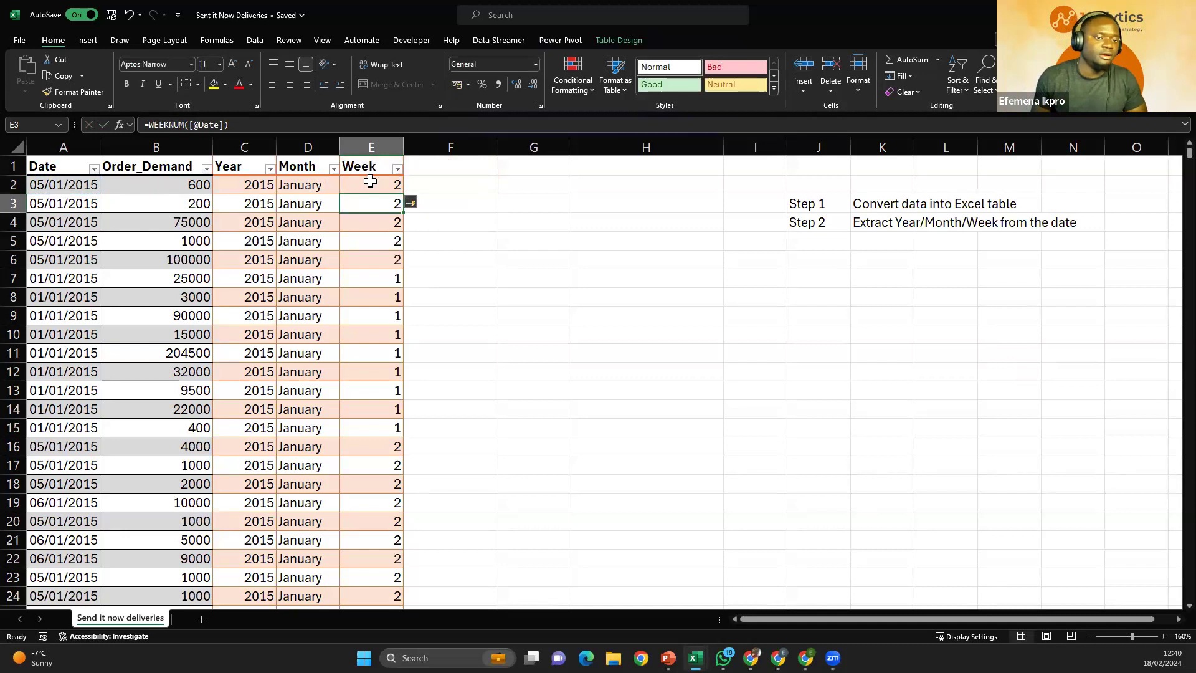
Step: Examine the full range of week numbers in the Week filter list, leaving all of them selected
{"action": "left_click", "coordinate": [397, 169]}
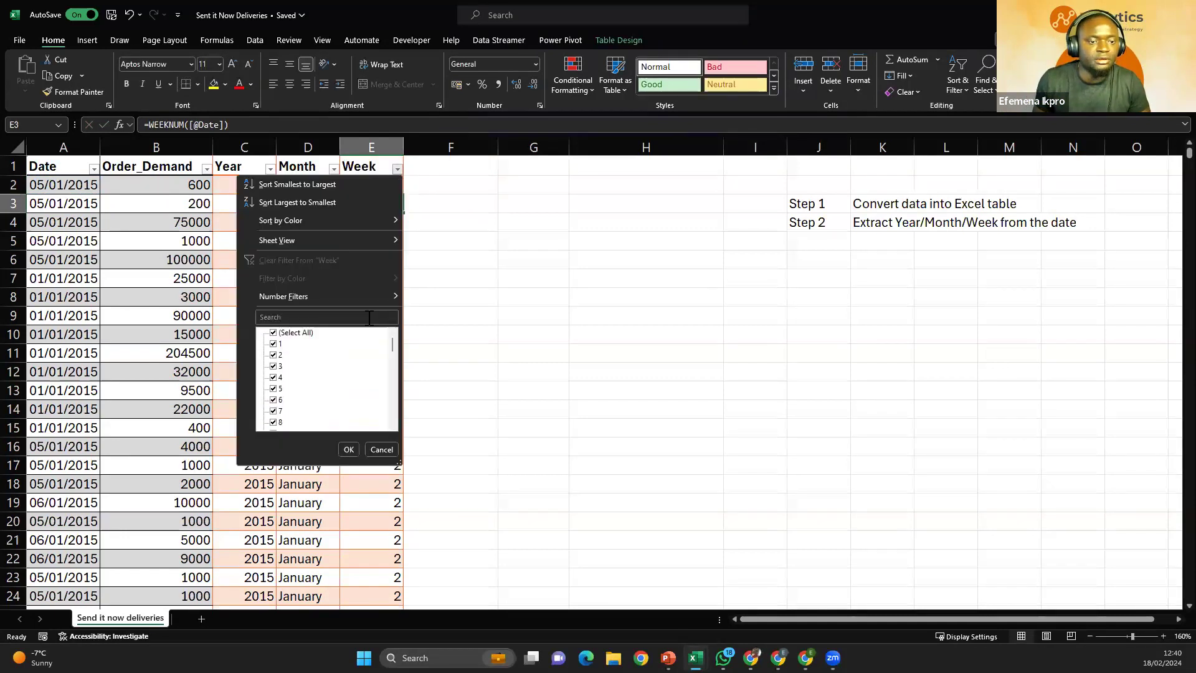
{"action": "left_click_drag", "start_coordinate": [395, 341], "coordinate": [399, 434]}
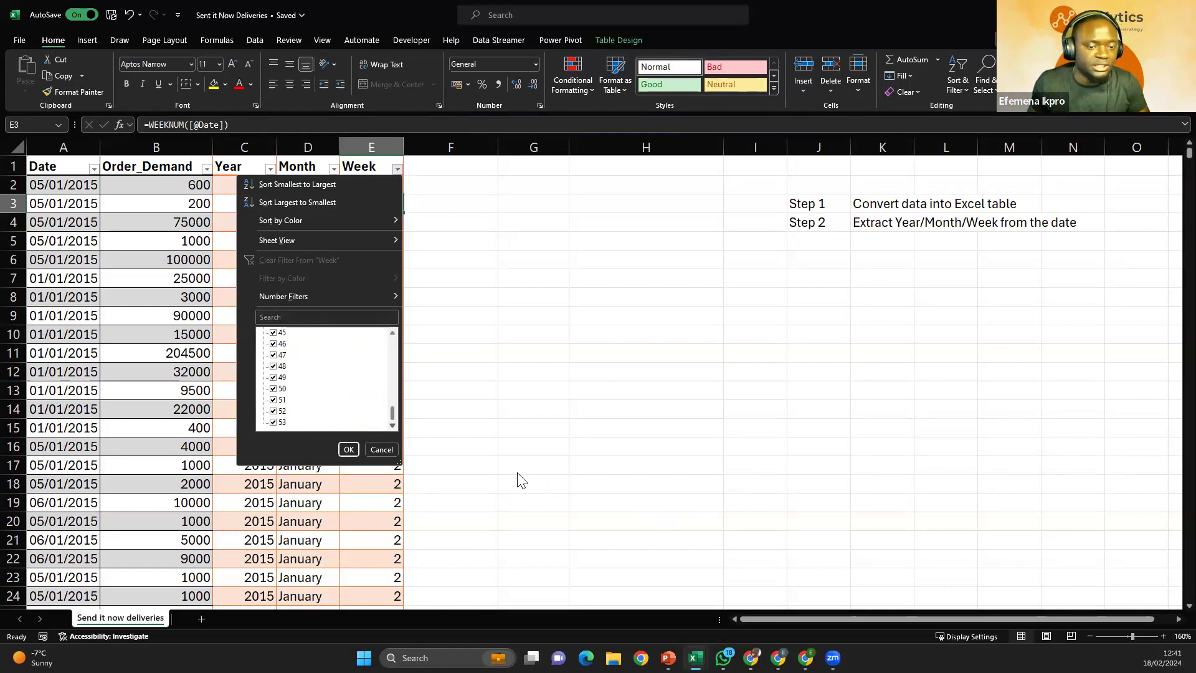
{"action": "left_click", "coordinate": [349, 449]}
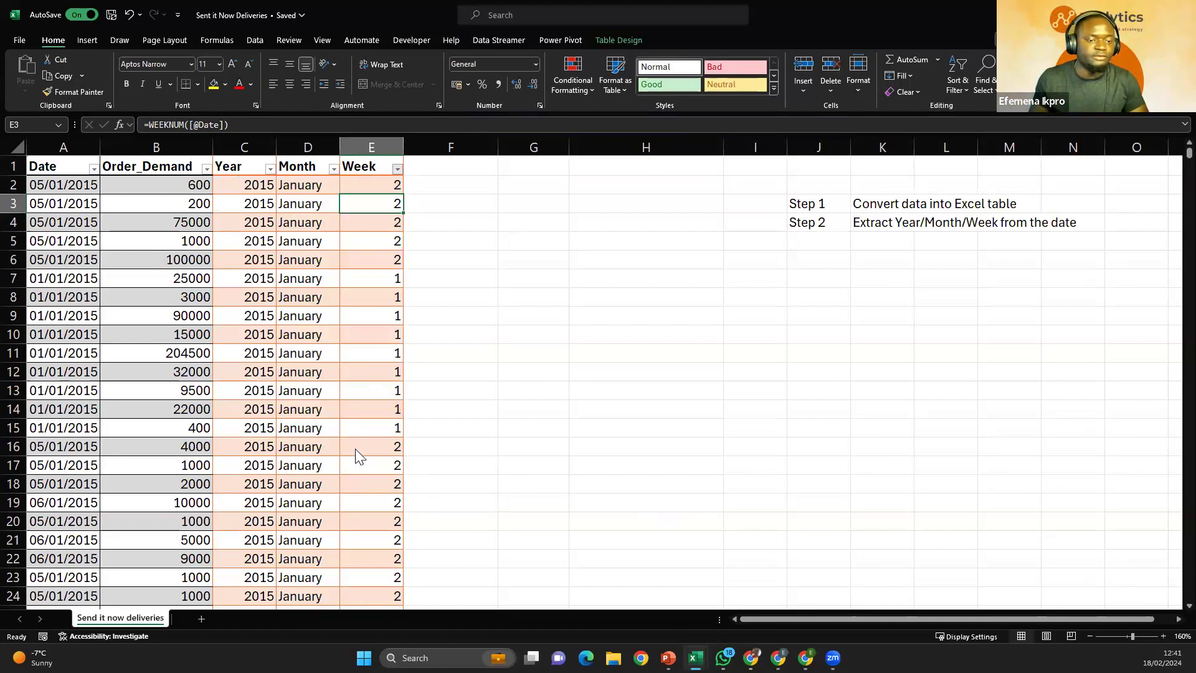
{"action": "left_click", "coordinate": [421, 222]}
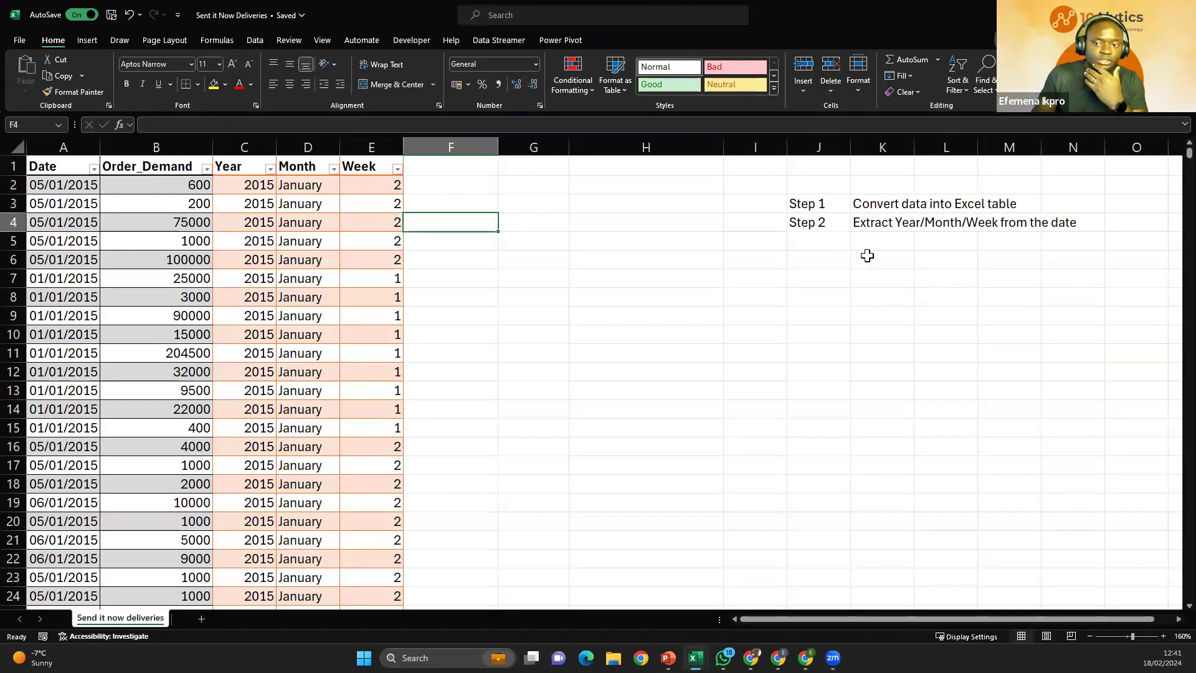
{"action": "left_click_drag", "start_coordinate": [841, 206], "coordinate": [1053, 225]}
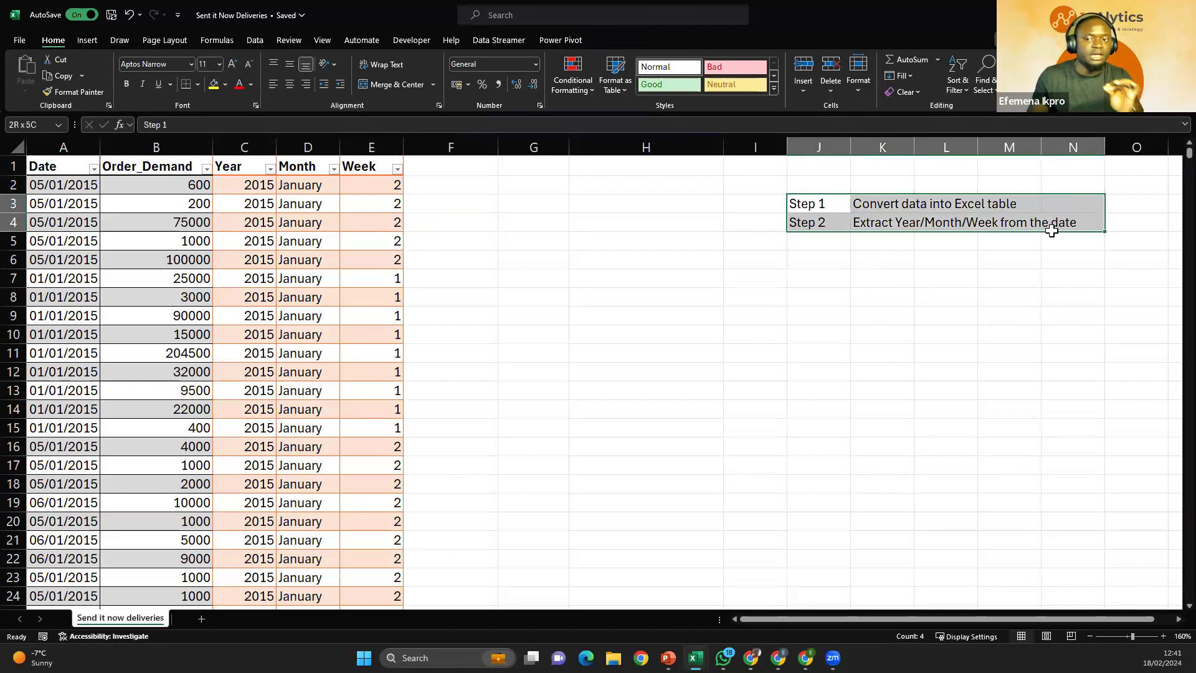
{"action": "left_click_drag", "start_coordinate": [1050, 231], "coordinate": [1050, 231]}
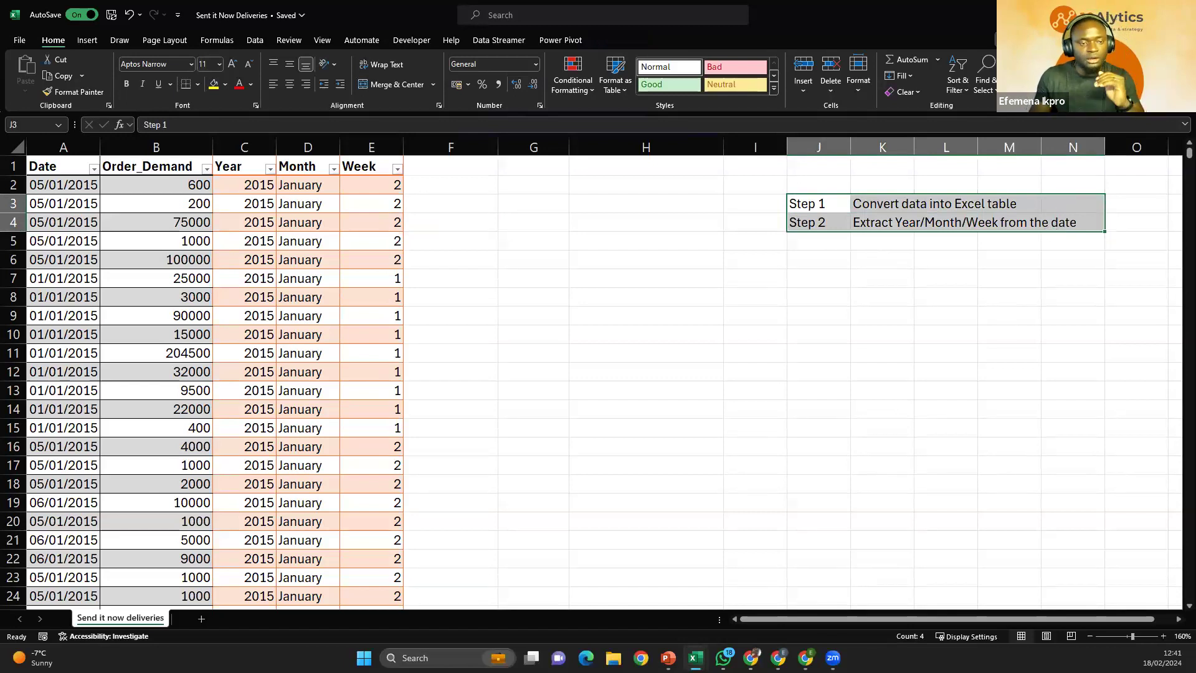
Step: Label cell J5 "Step 3" below the existing step list
{"action": "left_click", "coordinate": [798, 242]}
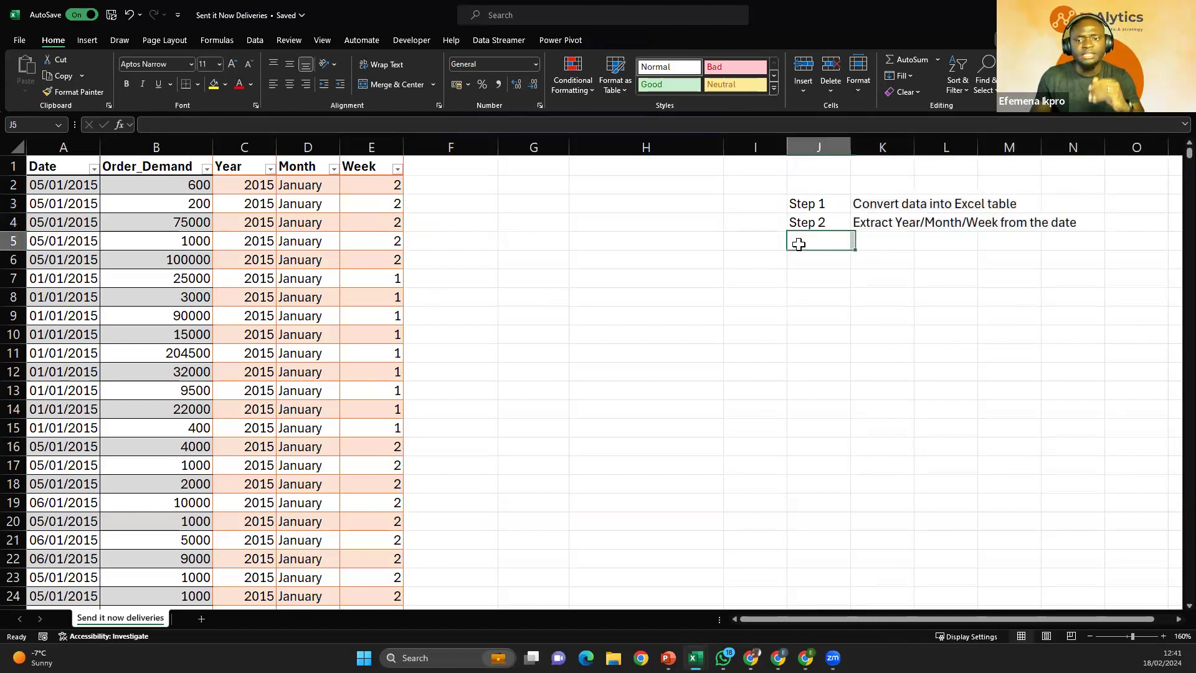
{"action": "type", "text": "Steo"}
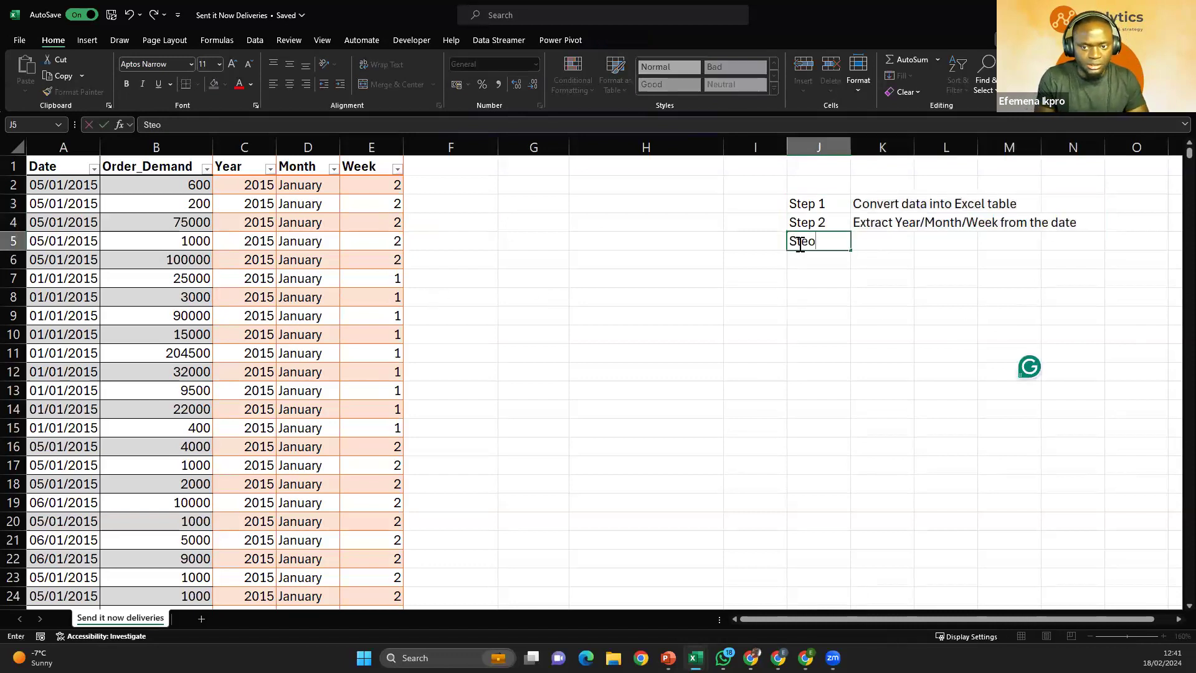
{"action": "key", "text": "BackSpace"}
{"action": "type", "text": "p 3"}
{"action": "key", "text": "Tab"}
Step: Describe Step 3 in cell K5 as "Aggregate data on either a monthly or weekly basis"
{"action": "type", "text": "Aggre"}
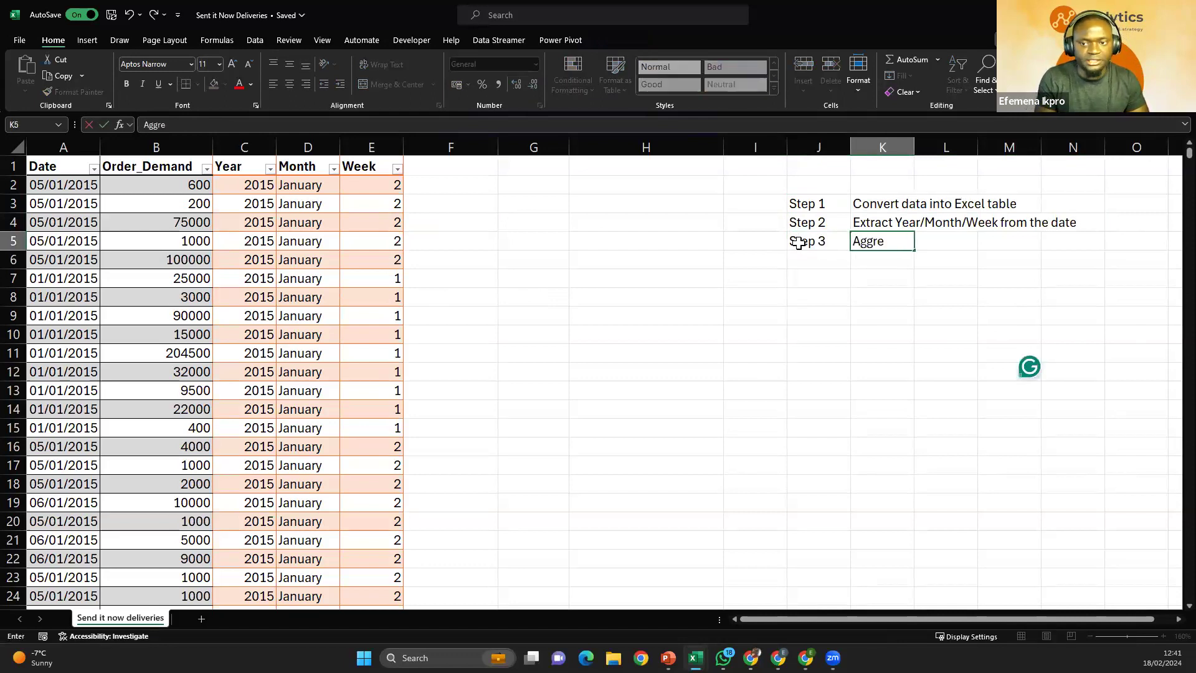
{"action": "type", "text": "gate dat"}
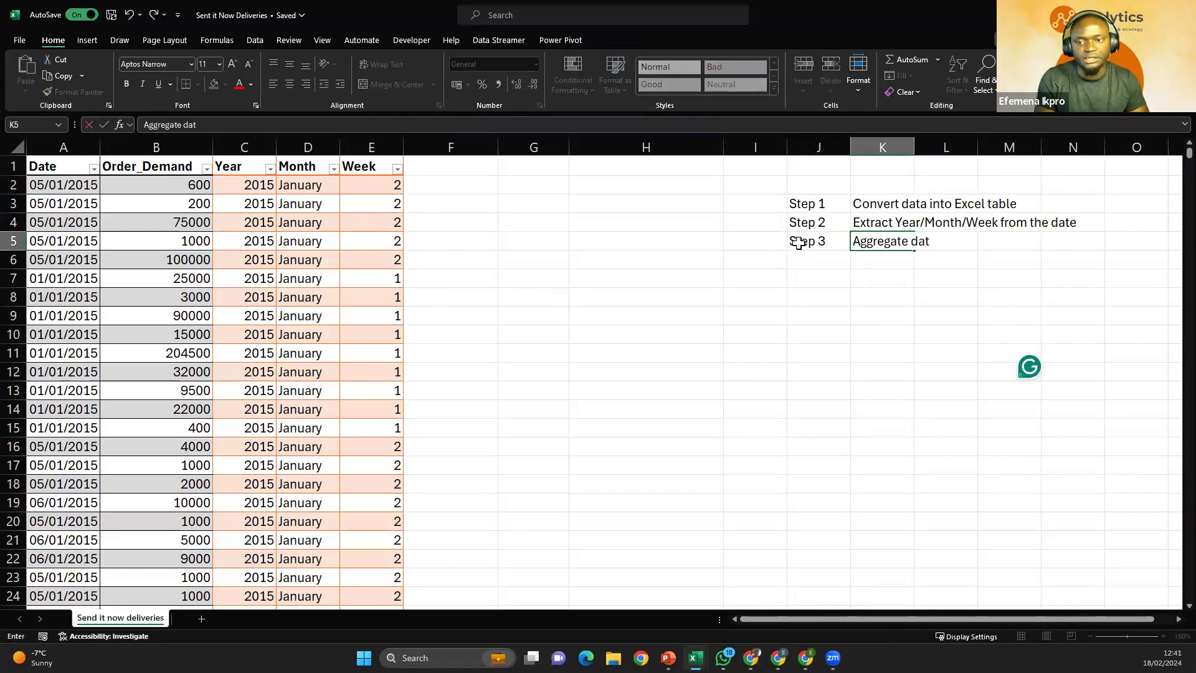
{"action": "key", "text": "BackSpace"}
{"action": "key", "text": "BackSpace"}
{"action": "type", "text": "d"}
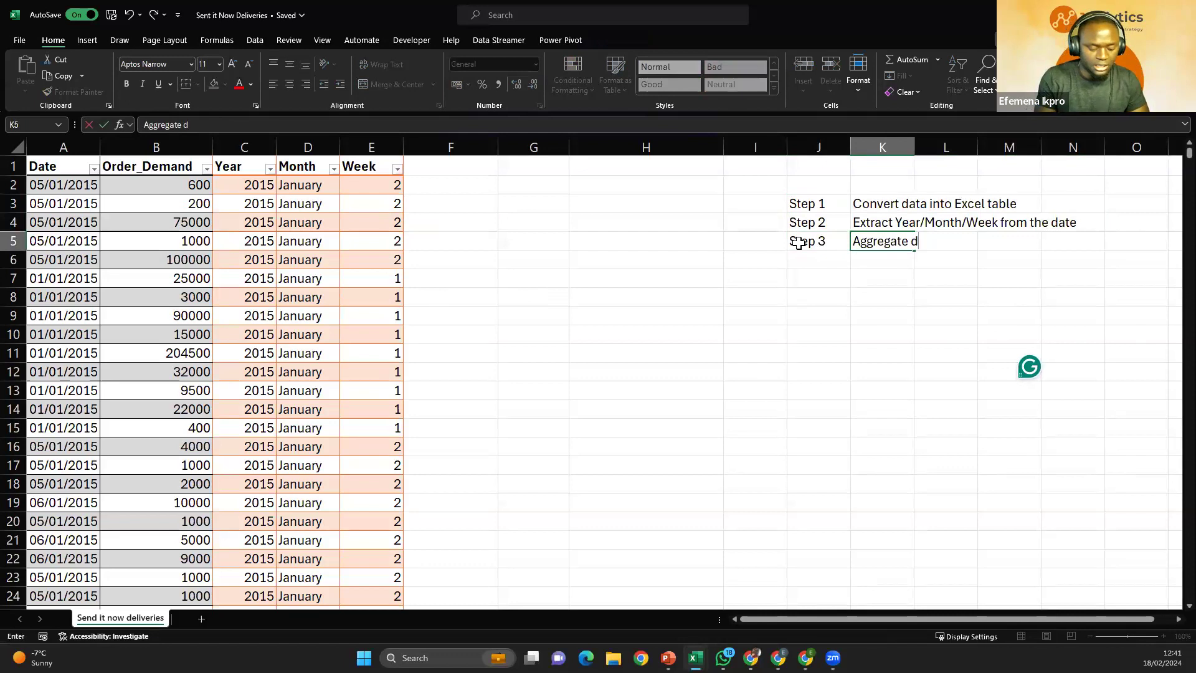
{"action": "type", "text": "ata om"}
{"action": "key", "text": "BackSpace"}
{"action": "type", "text": "a"}
{"action": "key", "text": "BackSpace"}
{"action": "type", "text": "n ey"}
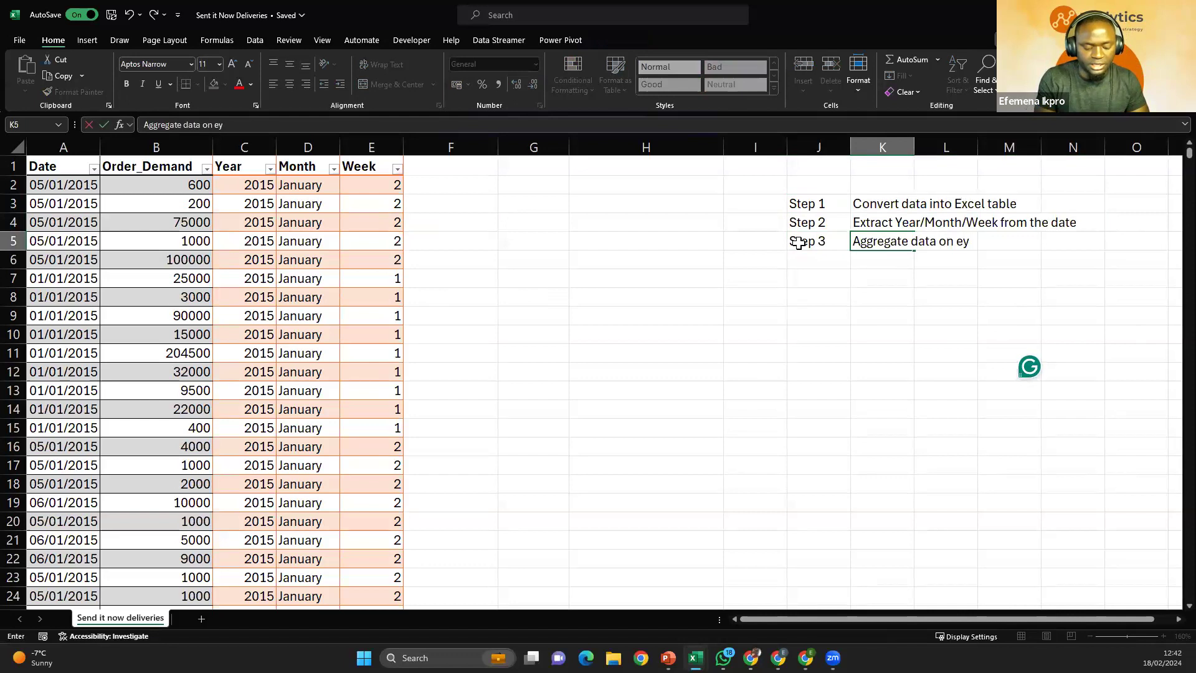
{"action": "key", "text": "BackSpace"}
{"action": "type", "text": "ither "}
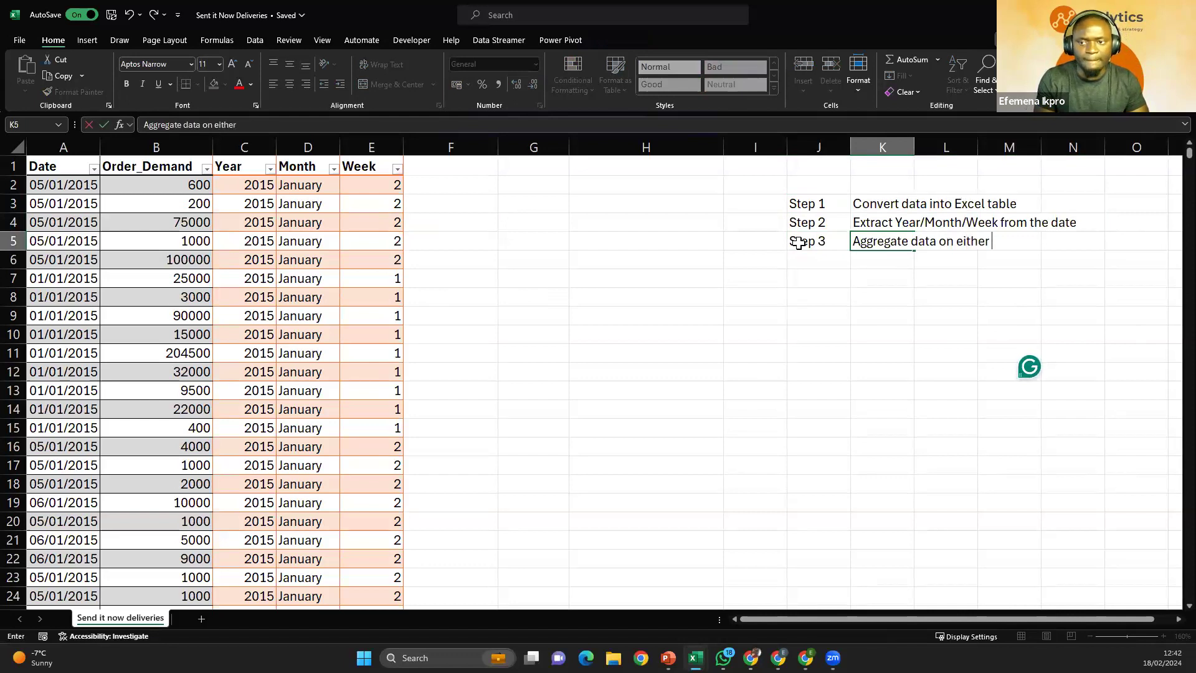
{"action": "type", "text": "a m"}
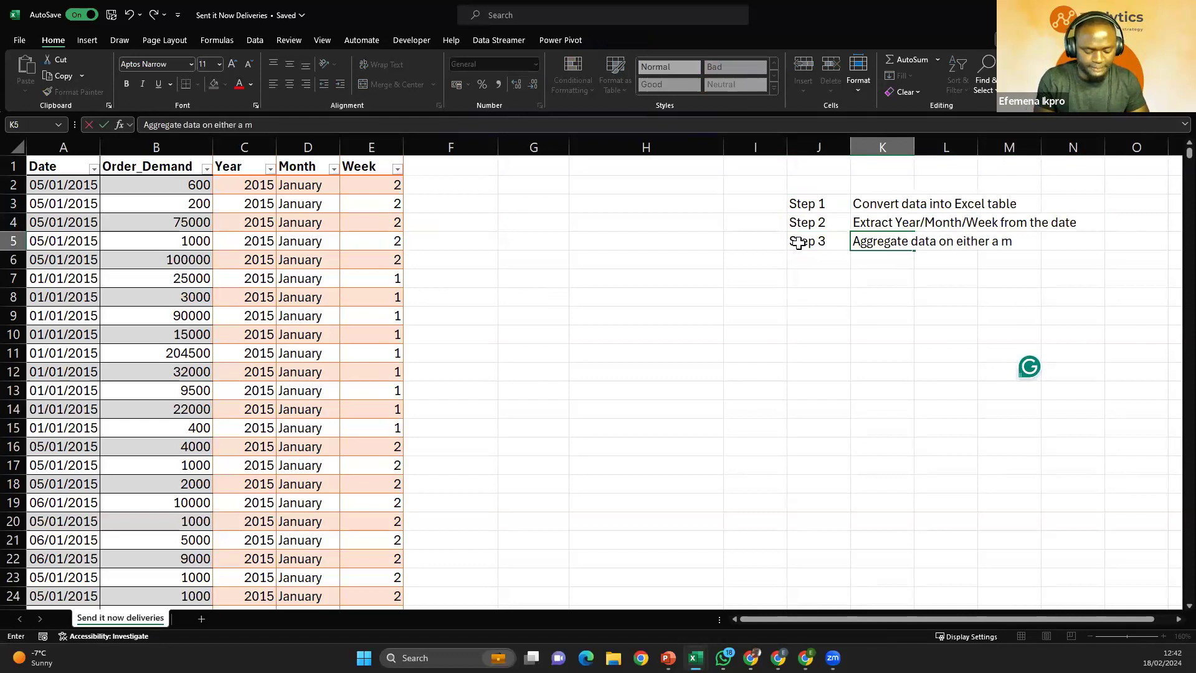
{"action": "type", "text": "onthly"}
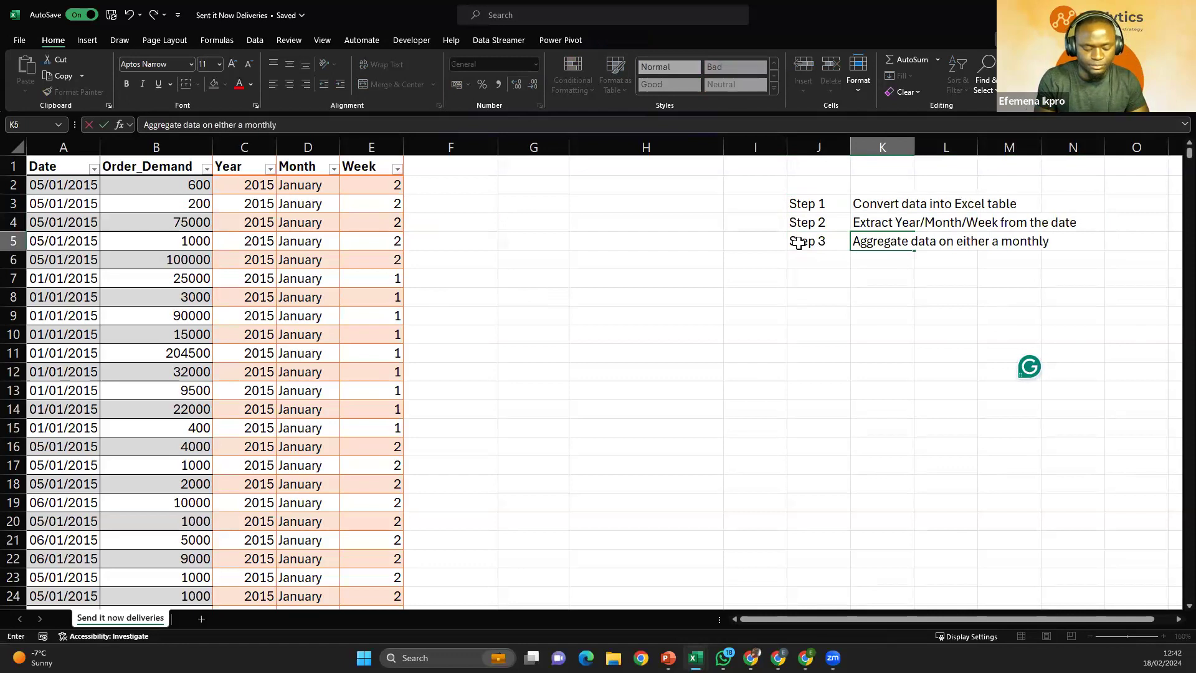
{"action": "type", "text": " of wee"}
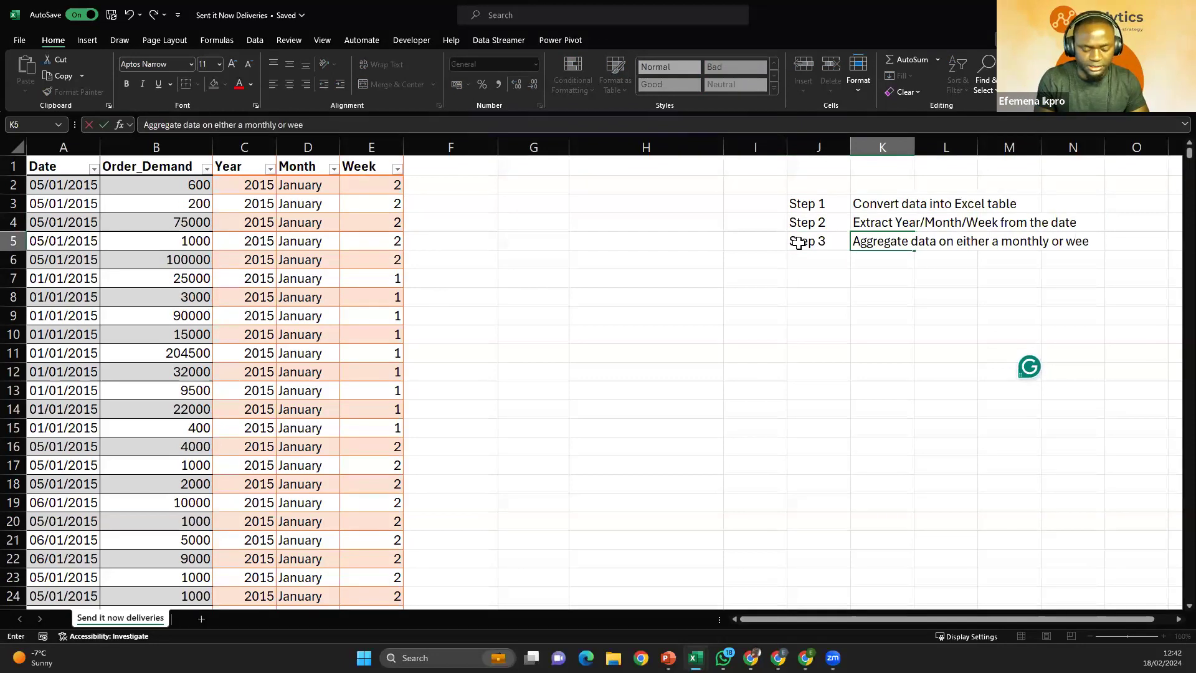
{"action": "type", "text": "kly bases"}
{"action": "key", "text": "BackSpace"}
{"action": "key", "text": "BackSpace"}
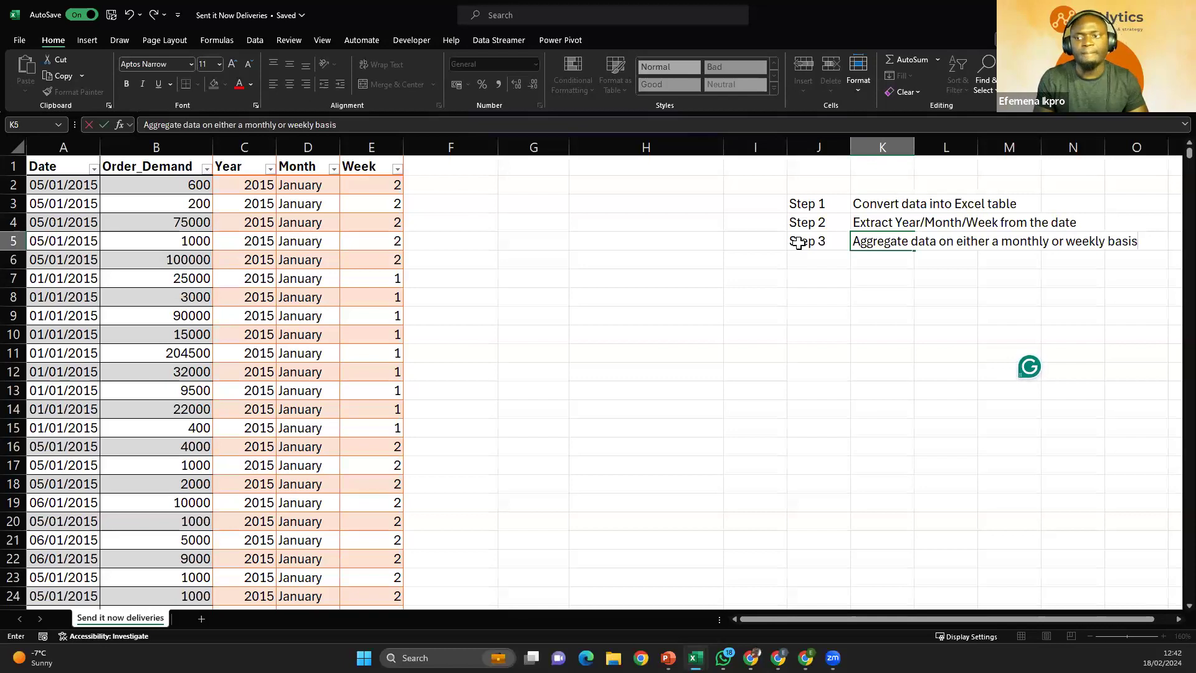
{"action": "key", "text": "Return"}
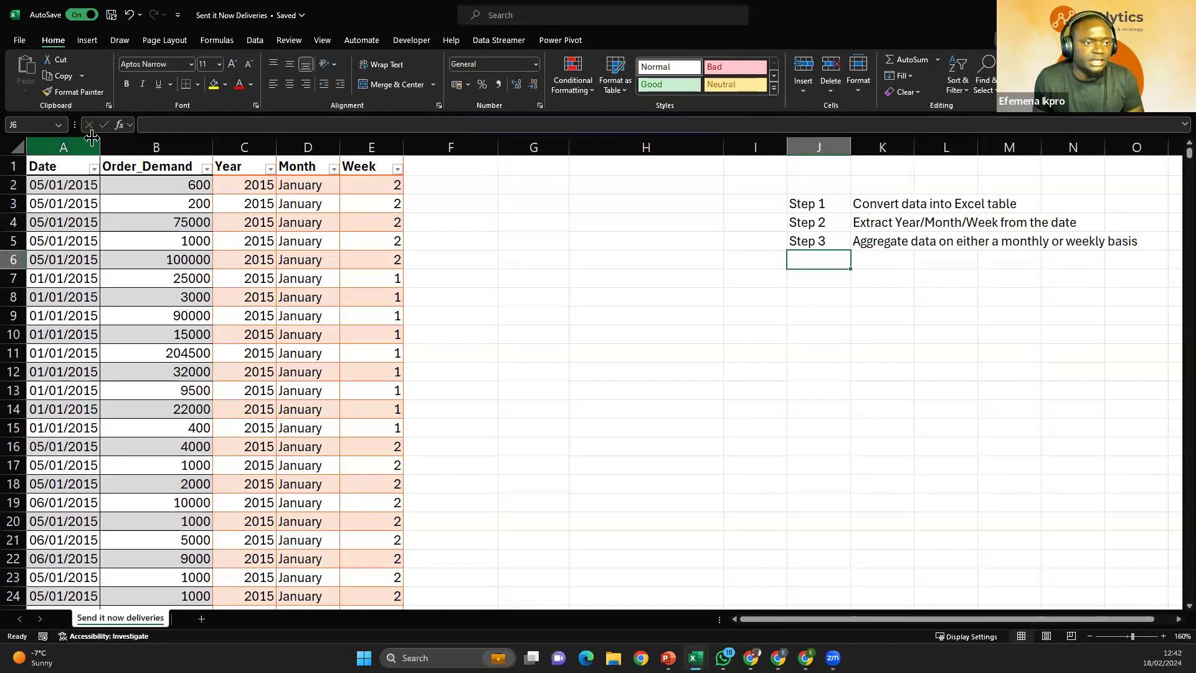
Step: Append "(Pivot Table)" to the Step 3 description in cell K5
{"action": "left_click_drag", "start_coordinate": [255, 145], "coordinate": [372, 184]}
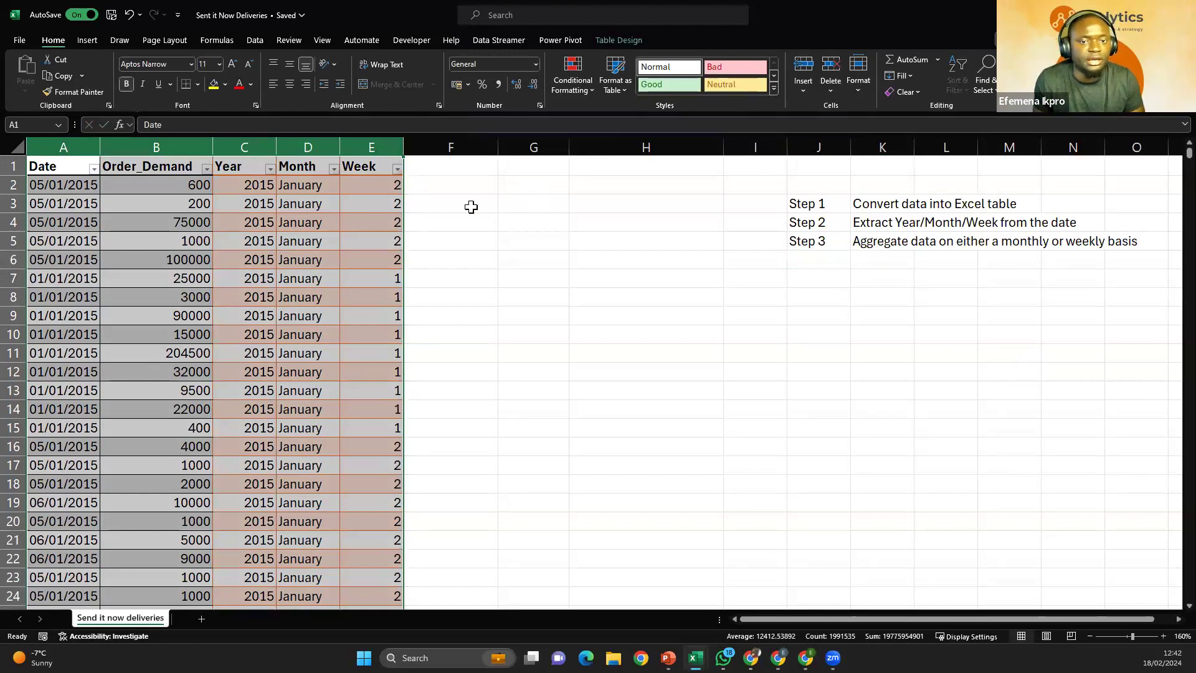
{"action": "left_click", "coordinate": [535, 203]}
{"action": "left_click", "coordinate": [825, 243]}
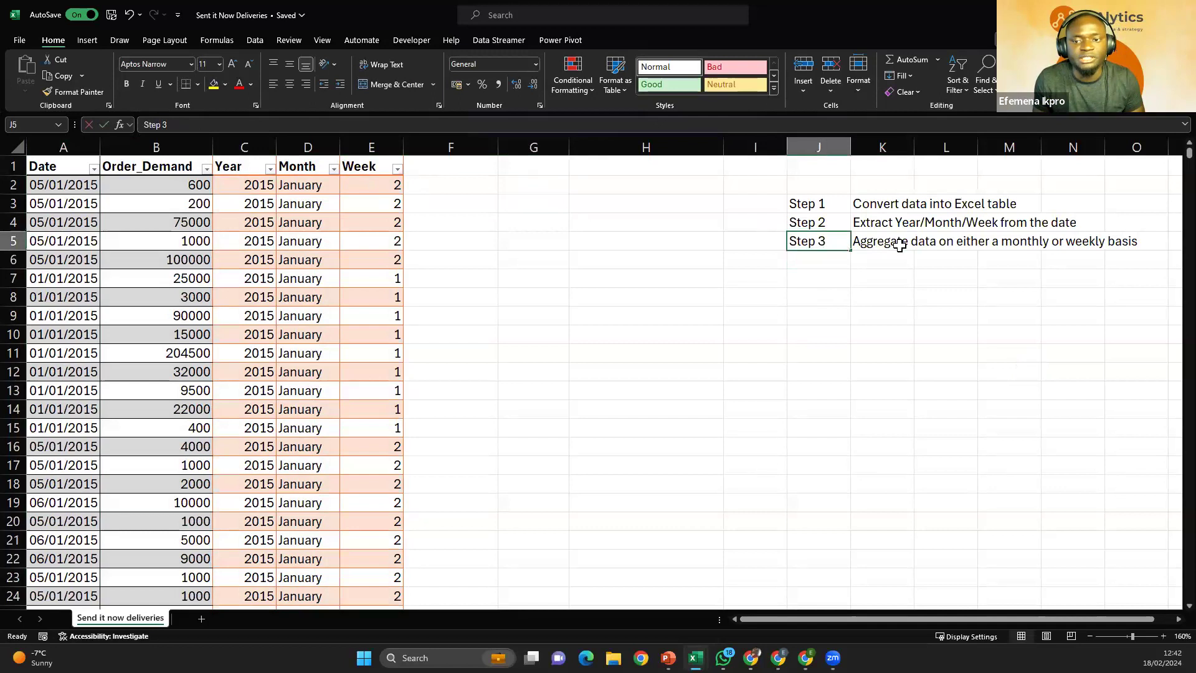
{"action": "key", "text": "F2"}
{"action": "double_click", "coordinate": [903, 237]}
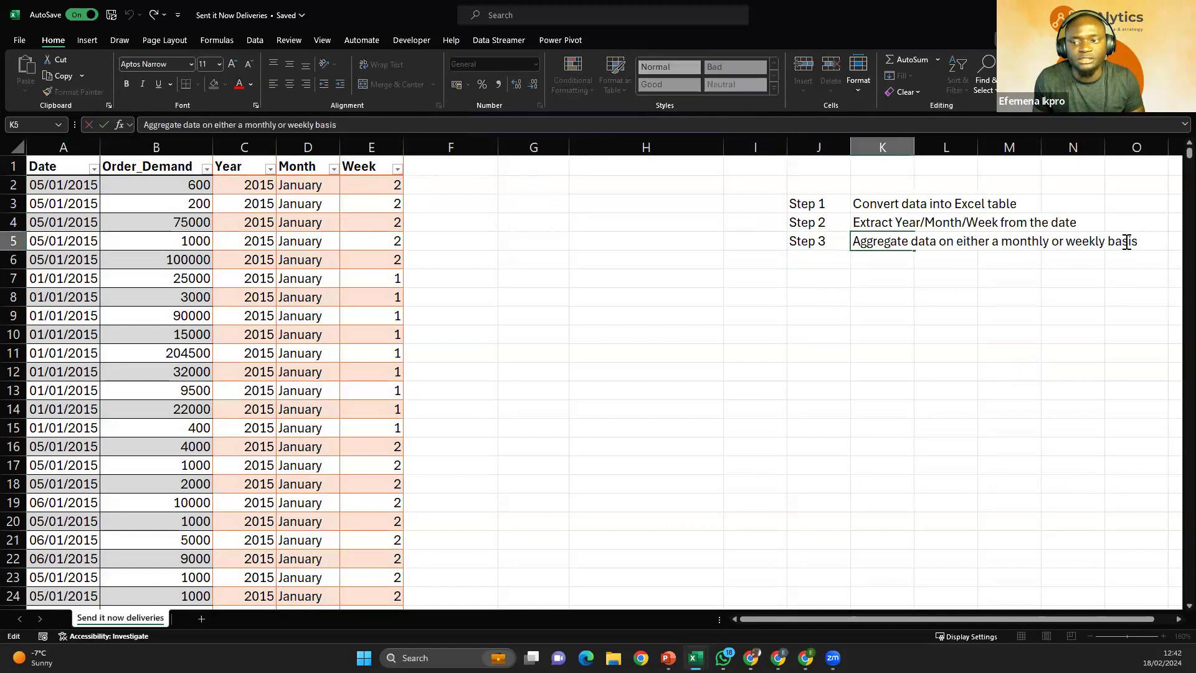
{"action": "type", "text": "("}
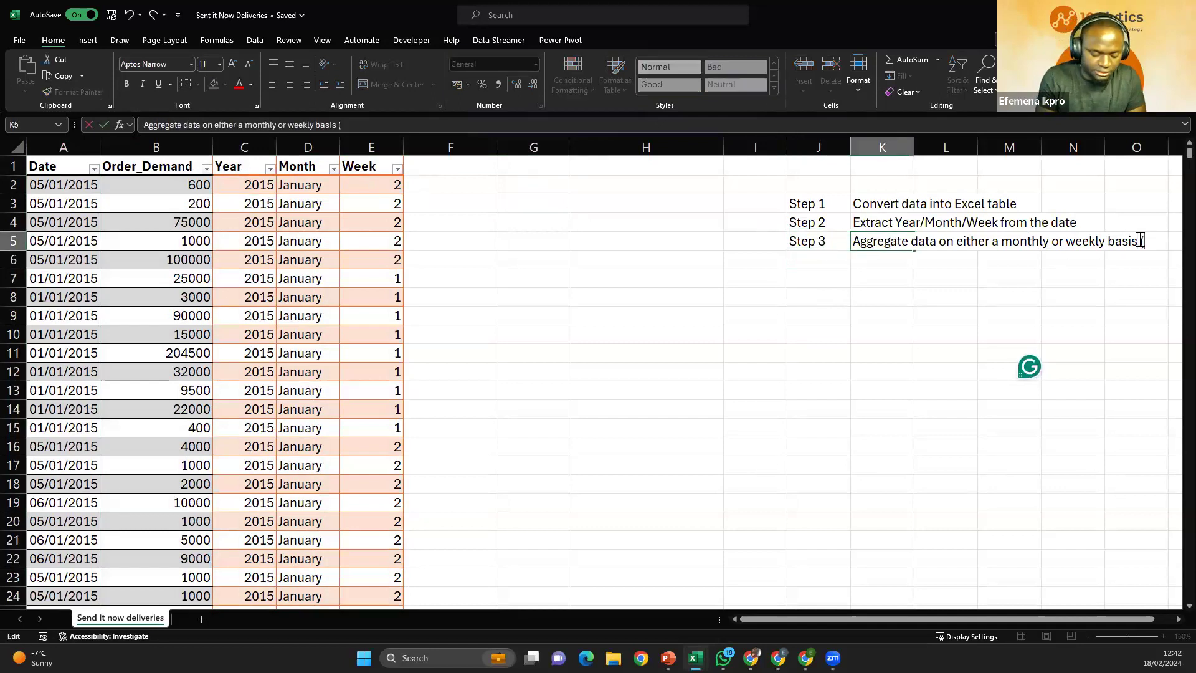
{"action": "type", "text": "Pivot"}
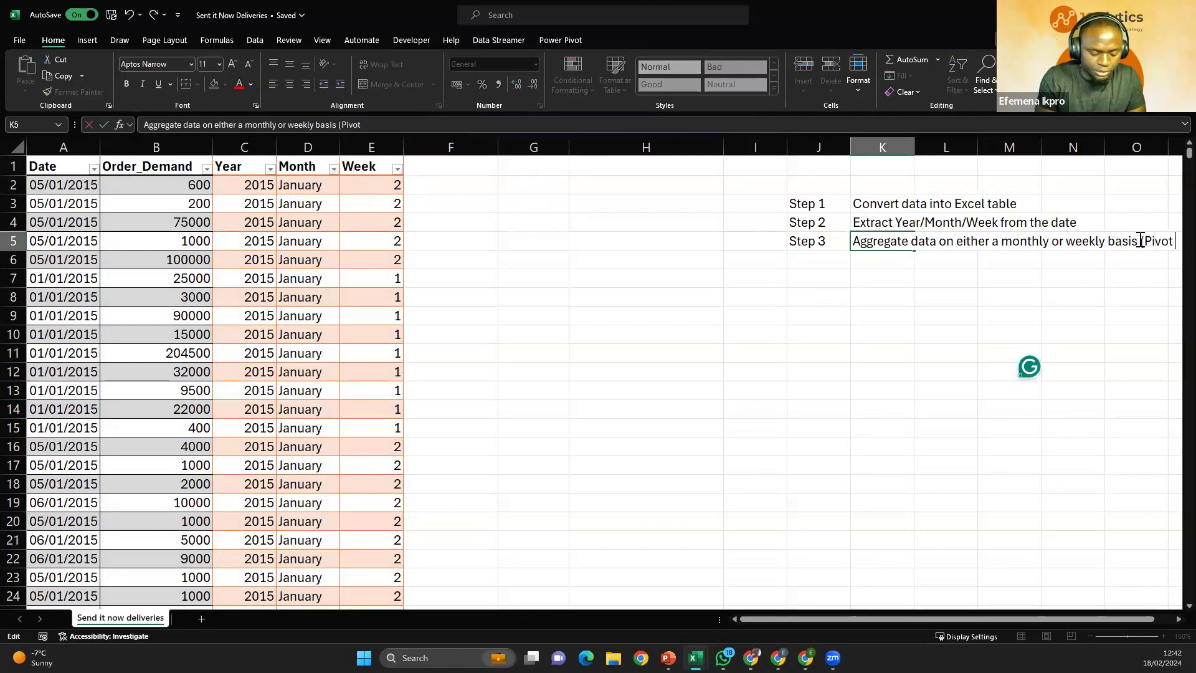
{"action": "type", "text": " Table)"}
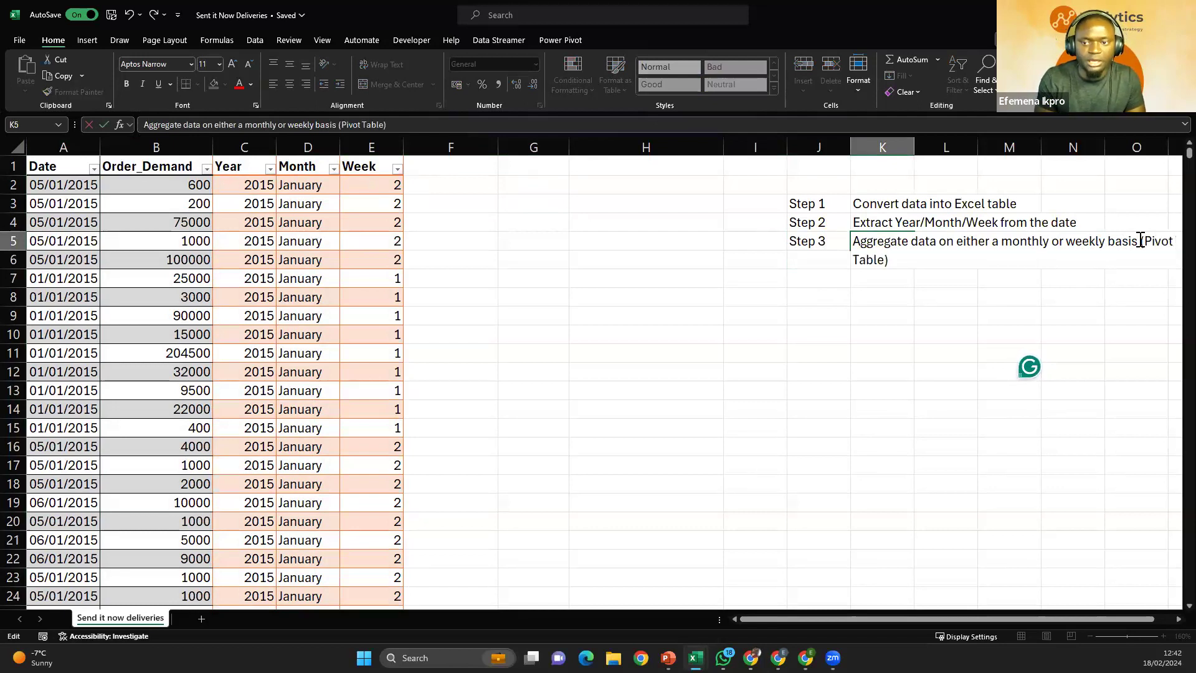
{"action": "key", "text": "Return"}
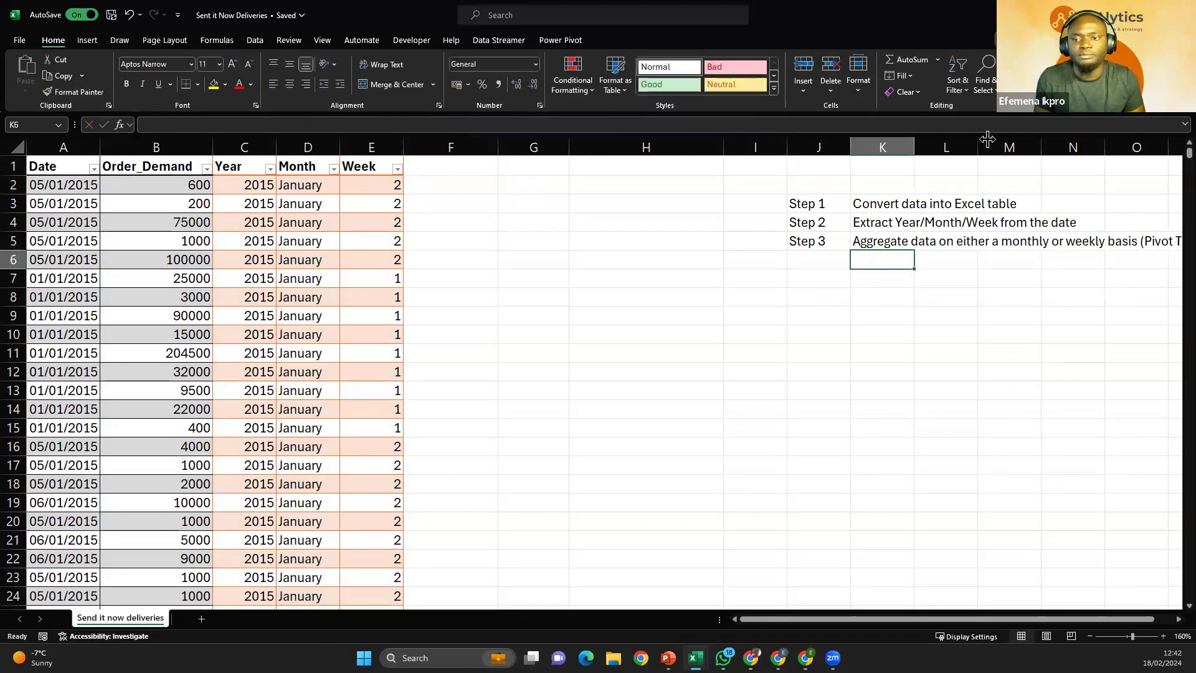
Step: Narrow column I so the full Step 3 description fits within the visible sheet
{"action": "left_click_drag", "start_coordinate": [787, 147], "coordinate": [750, 153]}
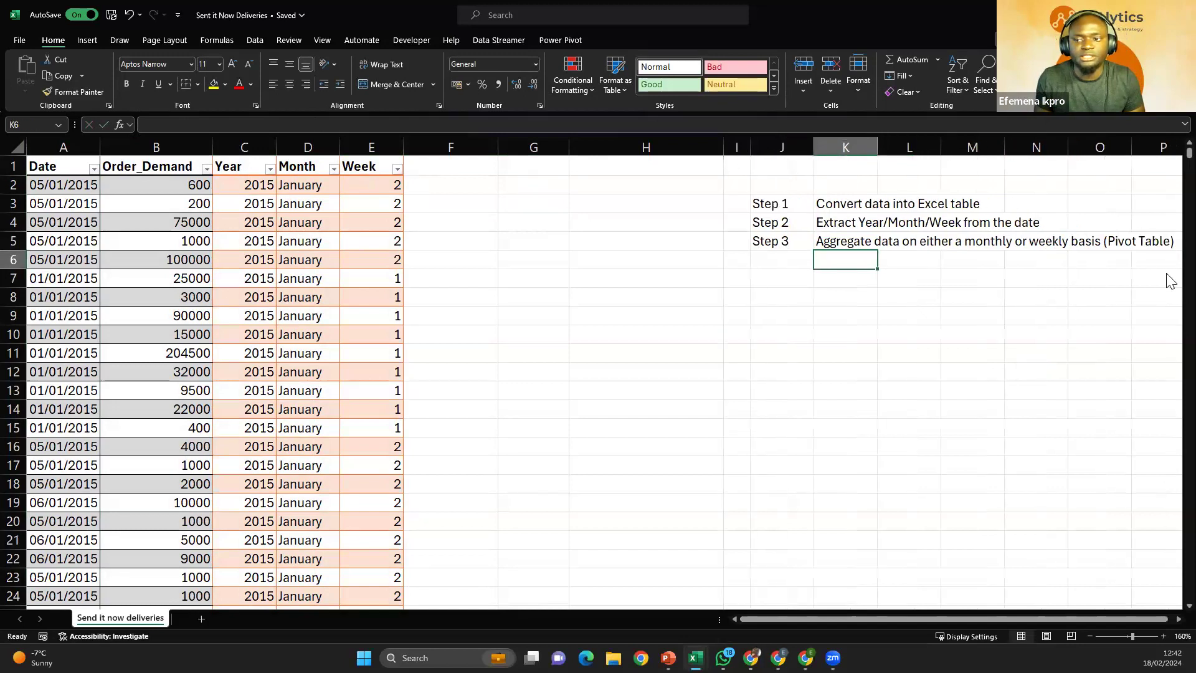
{"action": "left_click", "coordinate": [1019, 247]}
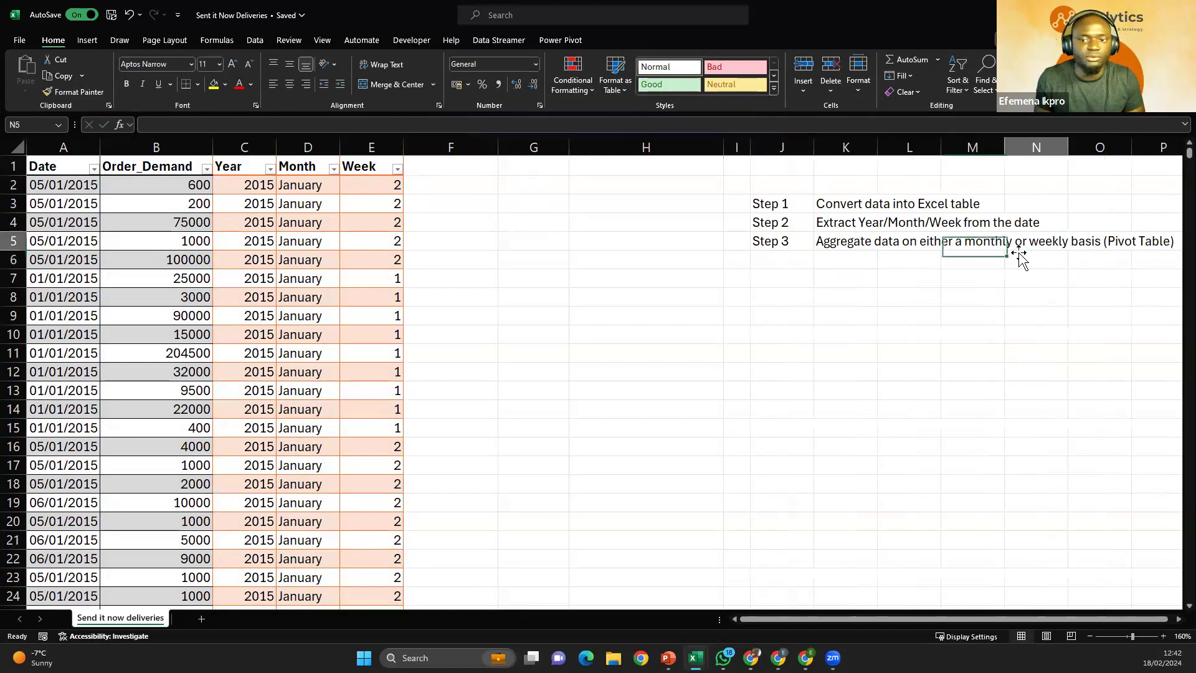
{"action": "left_click", "coordinate": [514, 210]}
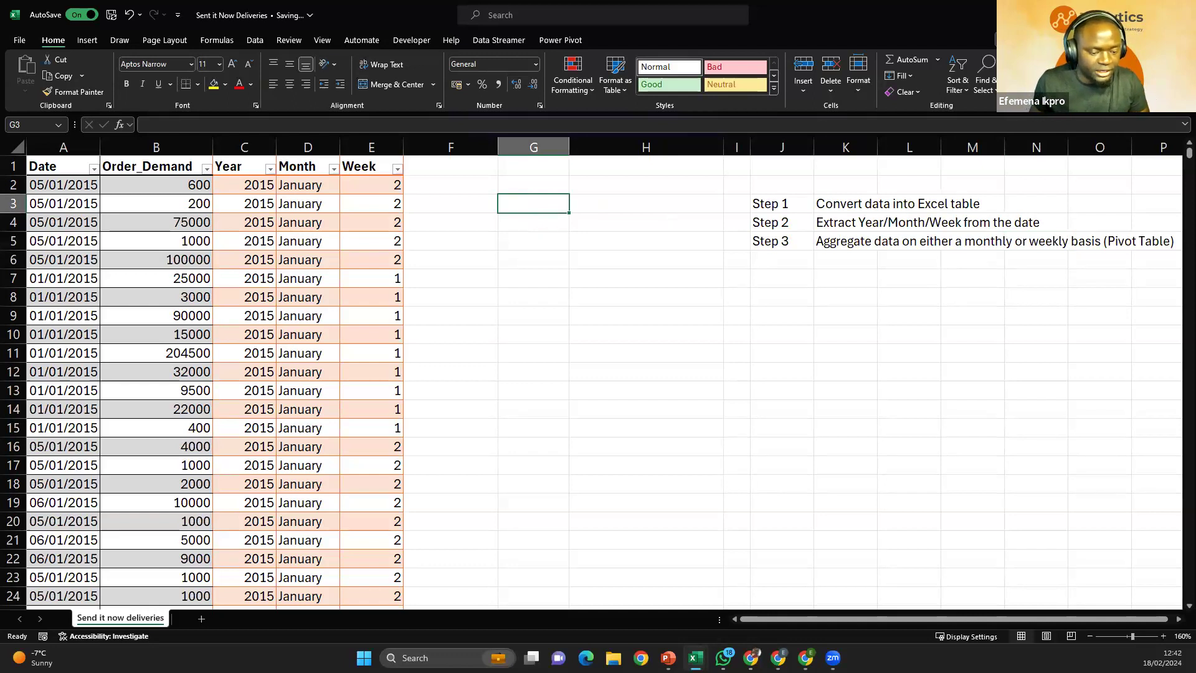
{"action": "left_click_drag", "start_coordinate": [787, 210], "coordinate": [844, 243]}
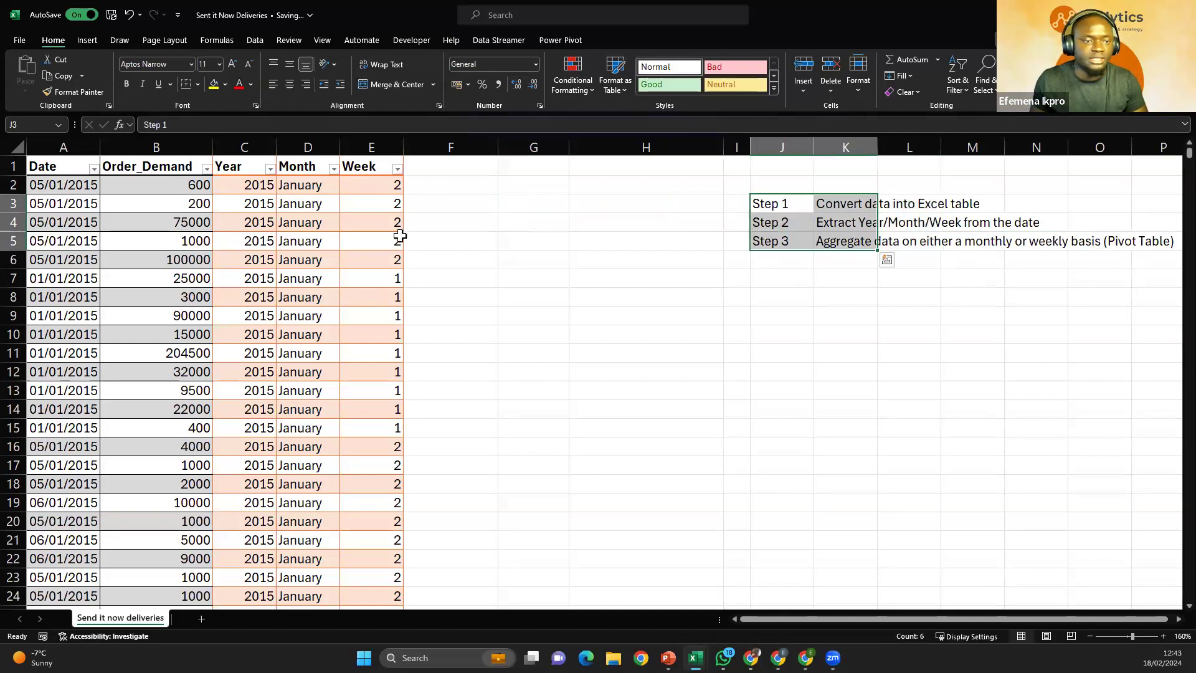
{"action": "left_click", "coordinate": [153, 156]}
{"action": "left_click", "coordinate": [43, 163]}
{"action": "key", "text": "ctrl+a"}
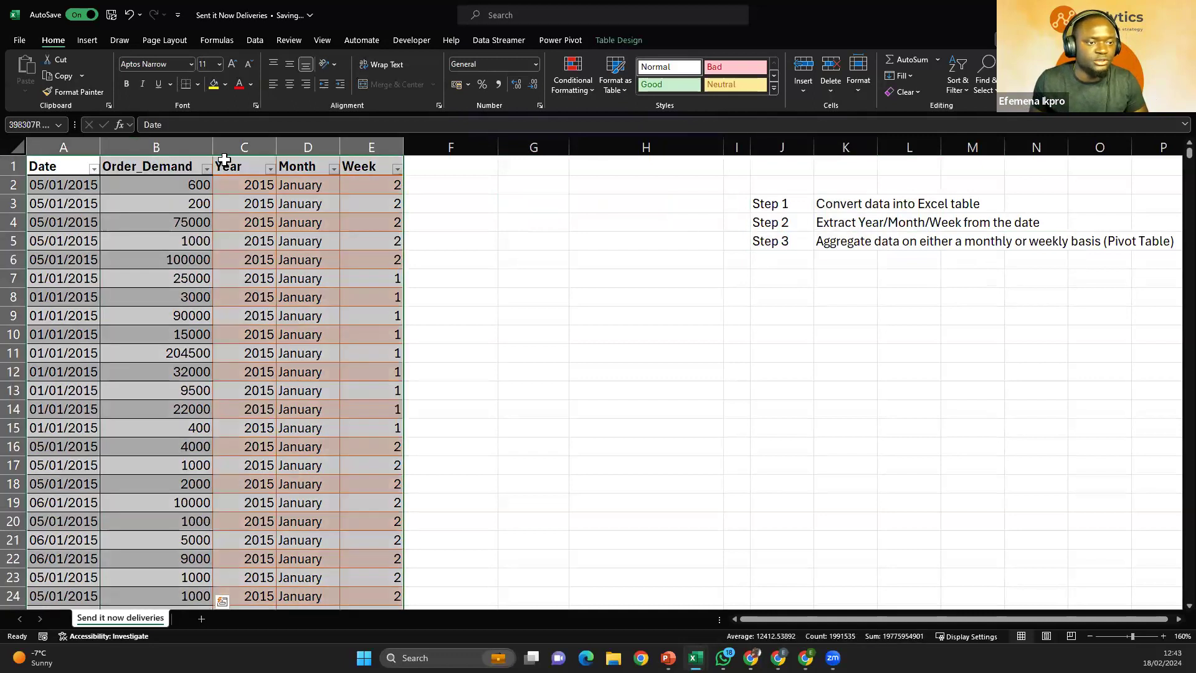
{"action": "left_click_drag", "start_coordinate": [77, 143], "coordinate": [165, 144]}
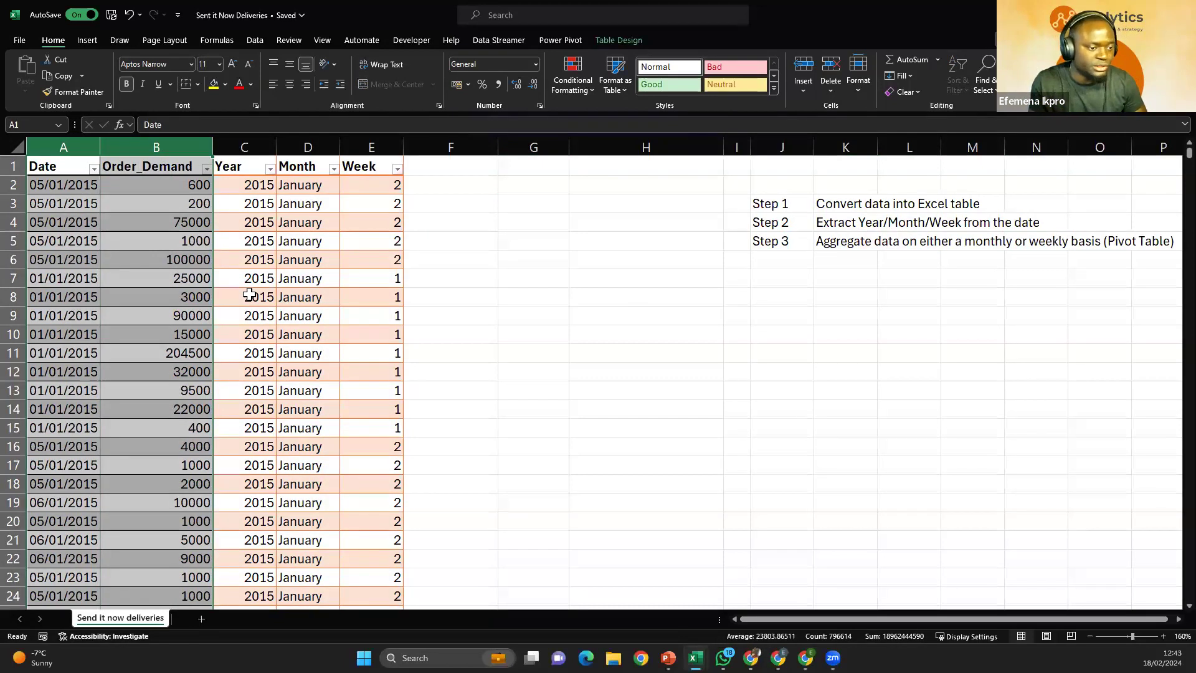
{"action": "left_click", "coordinate": [806, 210]}
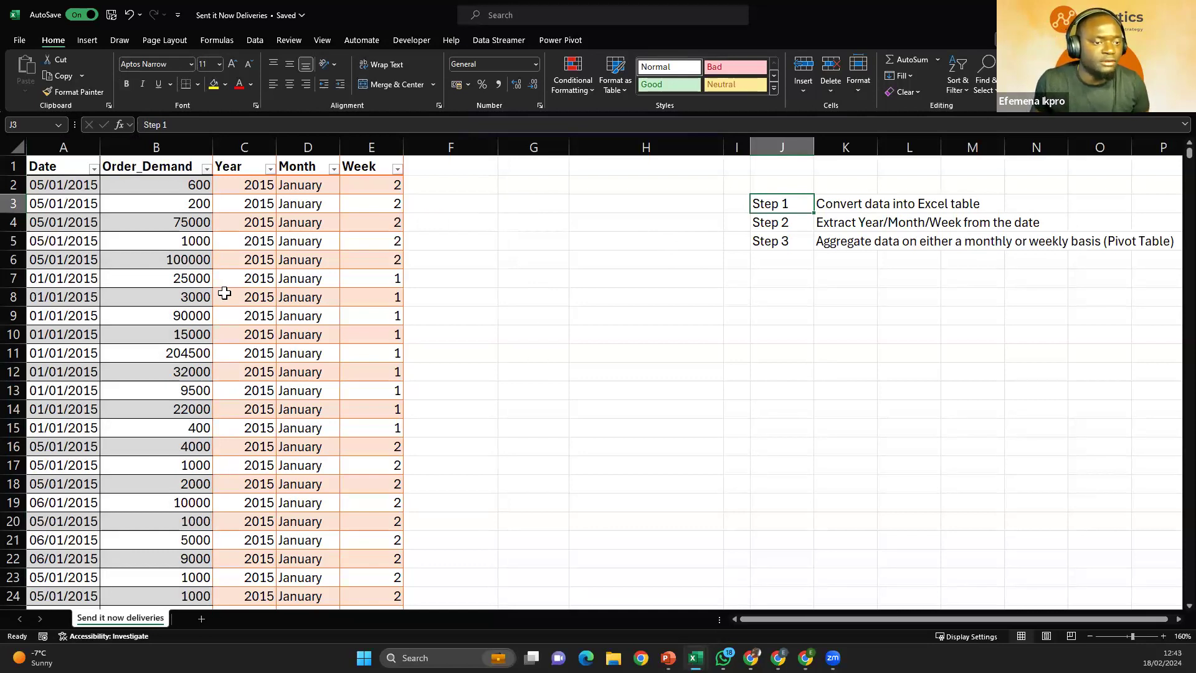
{"action": "left_click", "coordinate": [207, 276]}
{"action": "left_click", "coordinate": [157, 243]}
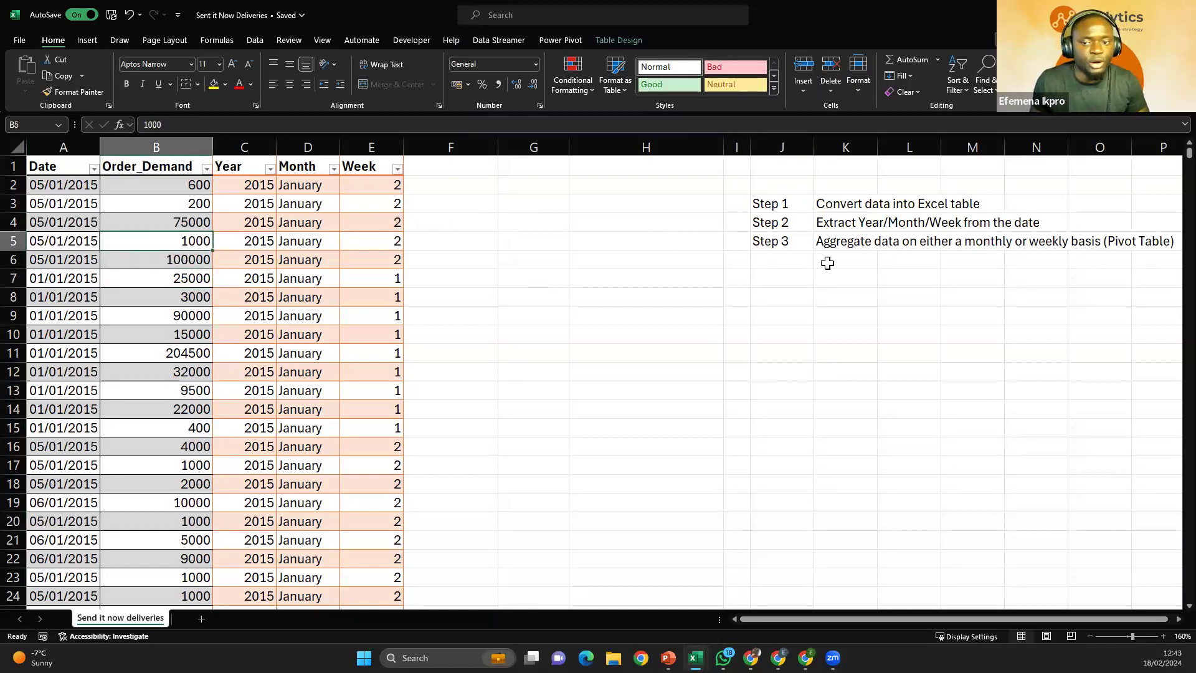
{"action": "left_click", "coordinate": [164, 294]}
{"action": "left_click", "coordinate": [161, 255]}
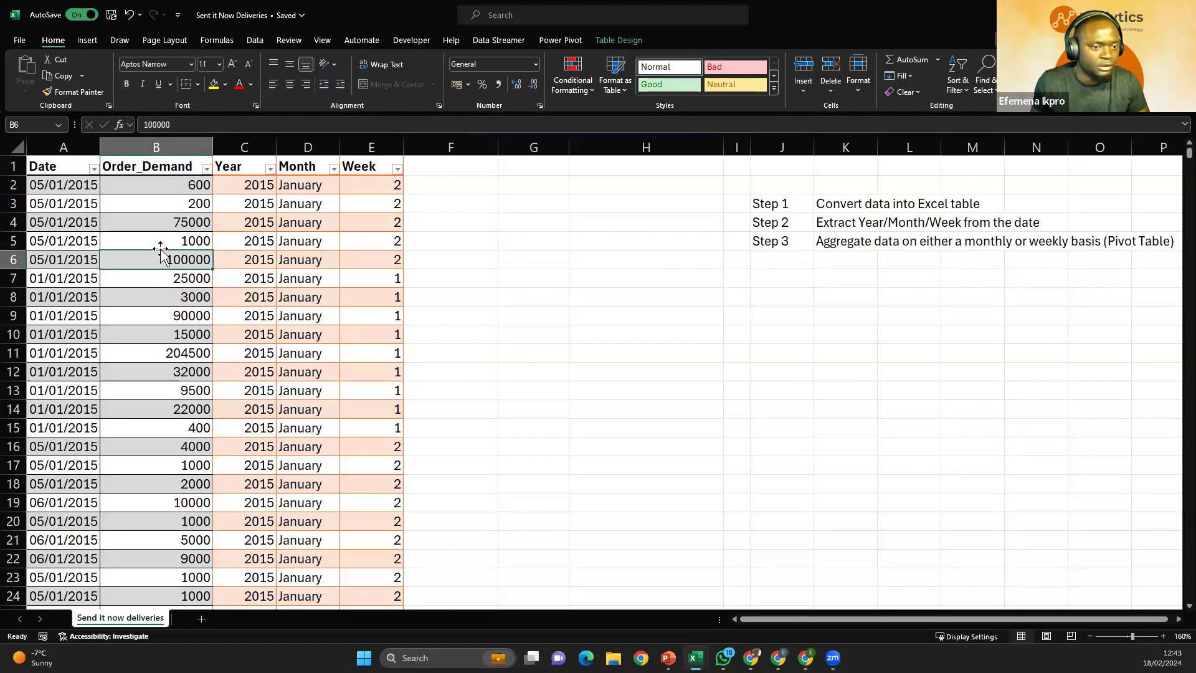
{"action": "left_click", "coordinate": [274, 316]}
{"action": "left_click", "coordinate": [161, 297]}
{"action": "left_click", "coordinate": [243, 258]}
{"action": "left_click_drag", "start_coordinate": [796, 202], "coordinate": [972, 206]}
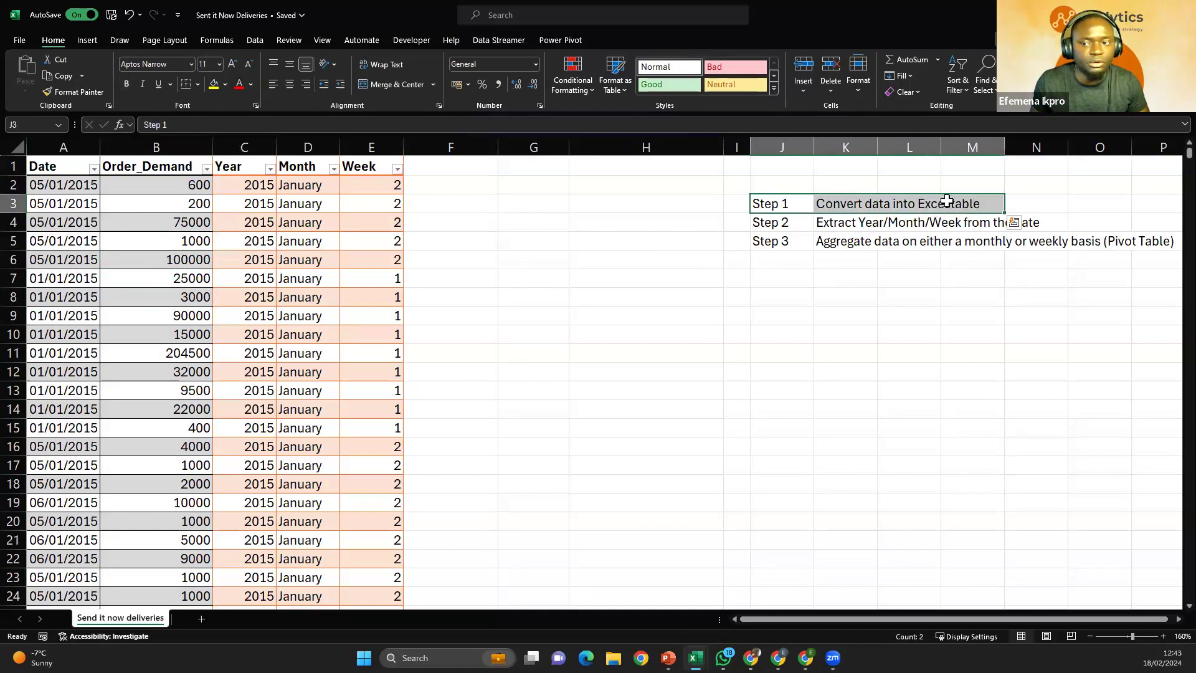
{"action": "left_click", "coordinate": [178, 278]}
{"action": "left_click", "coordinate": [180, 315]}
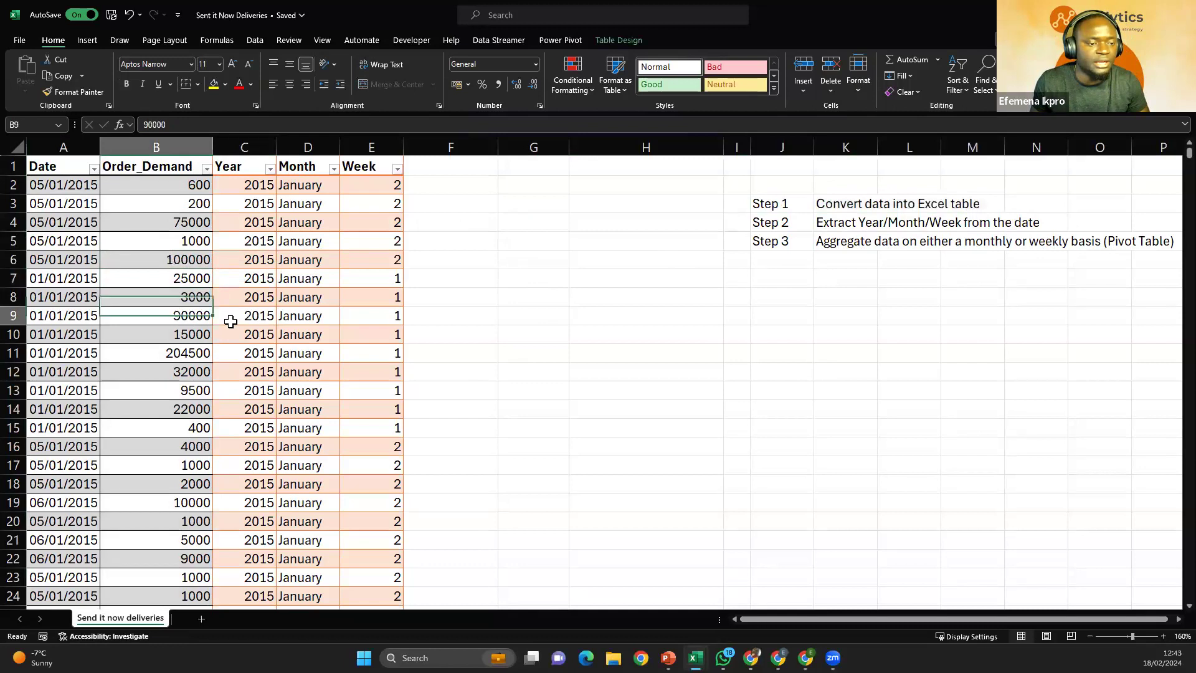
{"action": "left_click", "coordinate": [299, 318]}
{"action": "left_click", "coordinate": [69, 349]}
{"action": "left_click", "coordinate": [180, 298]}
{"action": "left_click", "coordinate": [255, 292]}
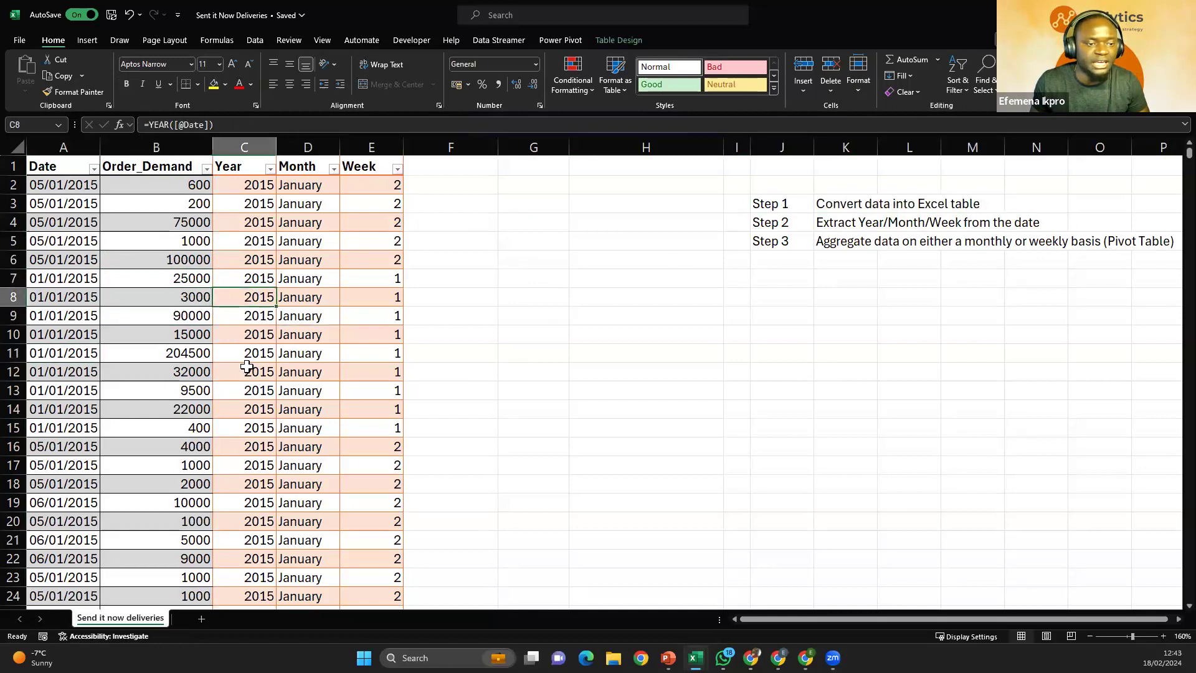
{"action": "left_click", "coordinate": [248, 367]}
{"action": "left_click", "coordinate": [144, 374]}
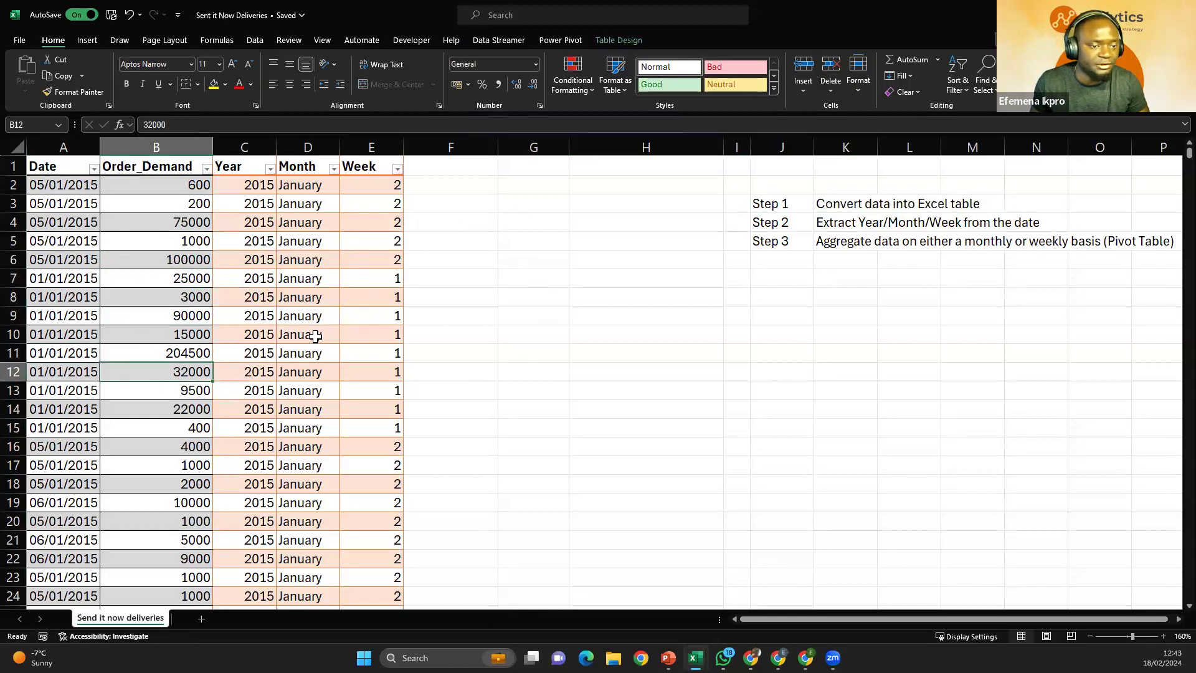
Step: Rename the order-demand table as "sendit"
{"action": "left_click", "coordinate": [220, 297]}
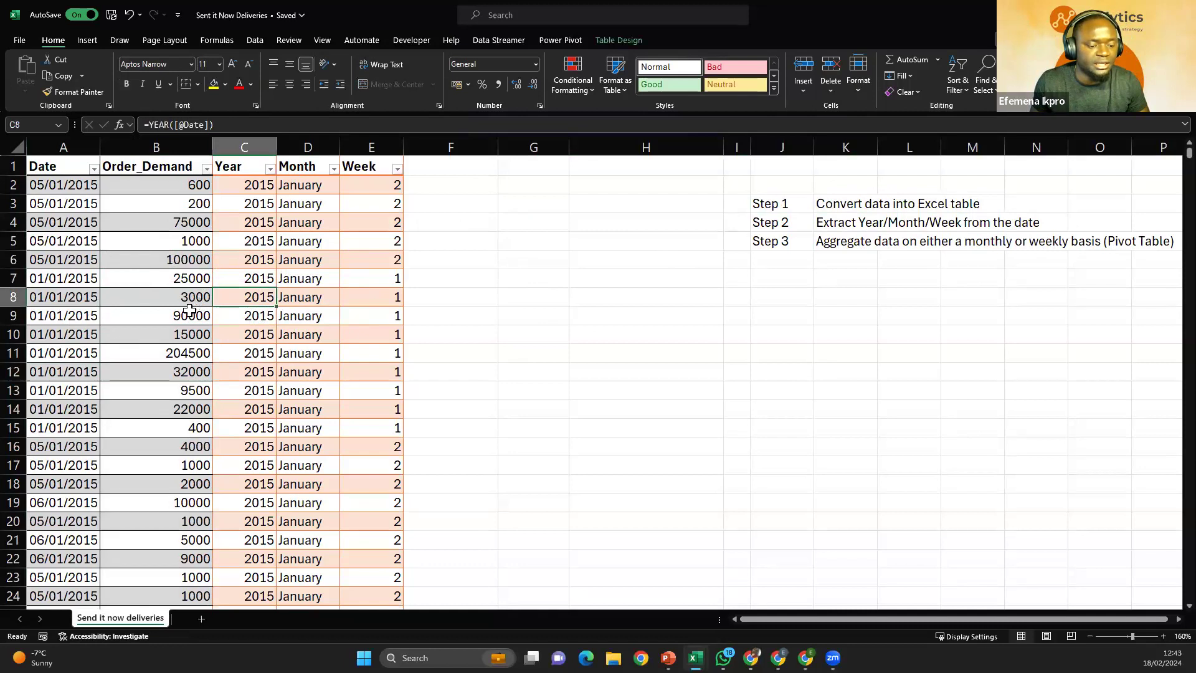
{"action": "left_click", "coordinate": [607, 40]}
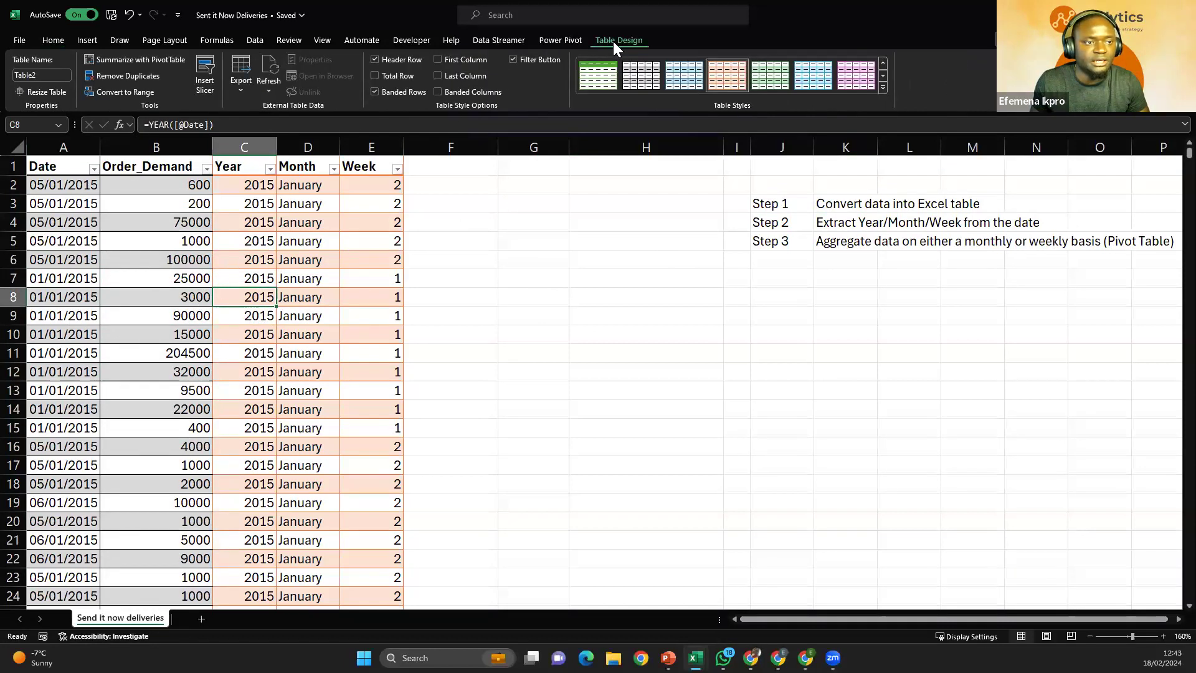
{"action": "left_click", "coordinate": [45, 75]}
{"action": "type", "text": "sendit"}
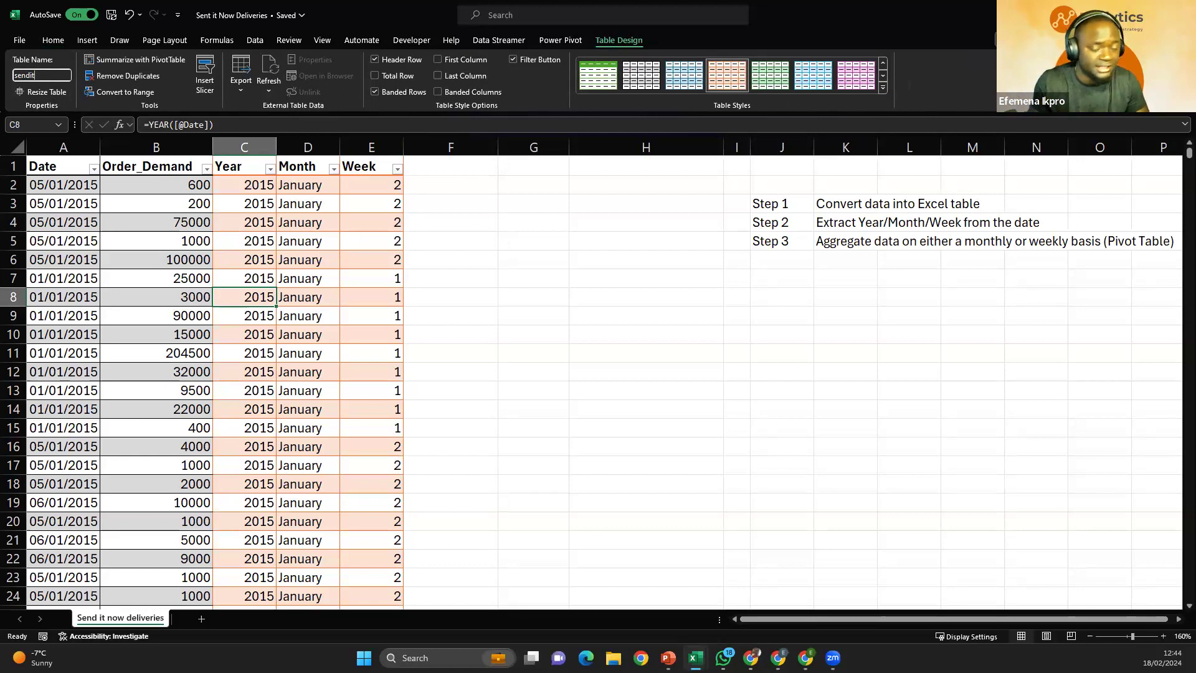
{"action": "key", "text": "Return"}
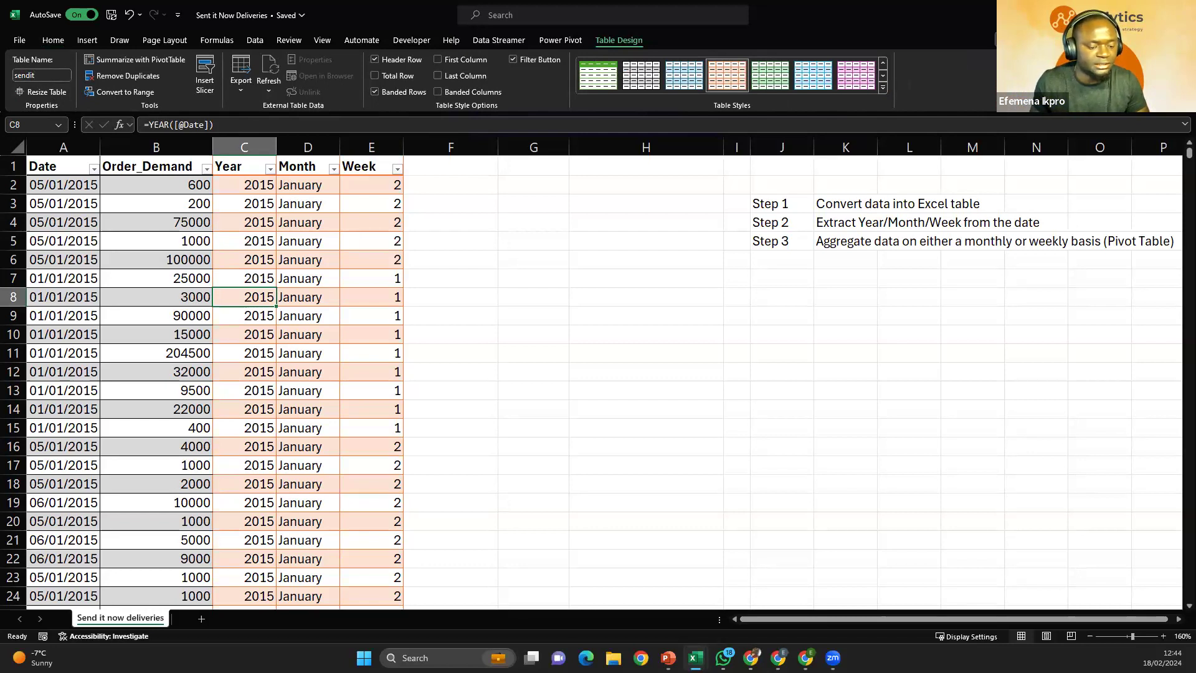
Step: Insert a PivotTable from the sendit table into the existing worksheet at cell G3
{"action": "left_click", "coordinate": [516, 202]}
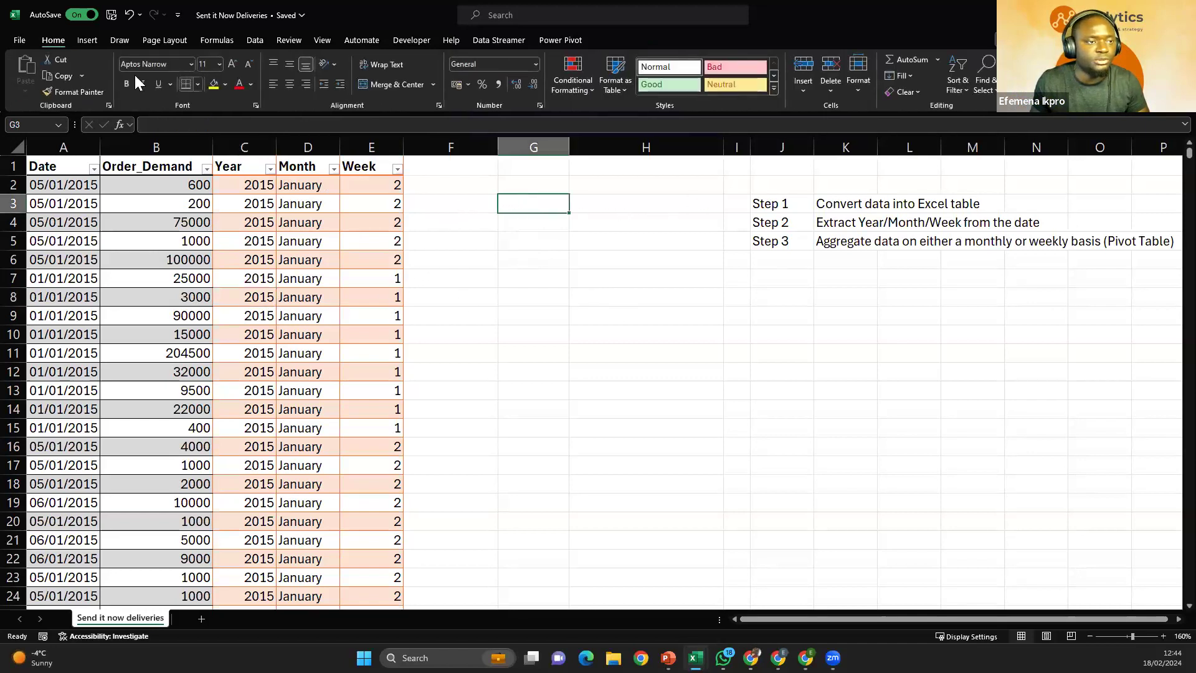
{"action": "left_click", "coordinate": [83, 41]}
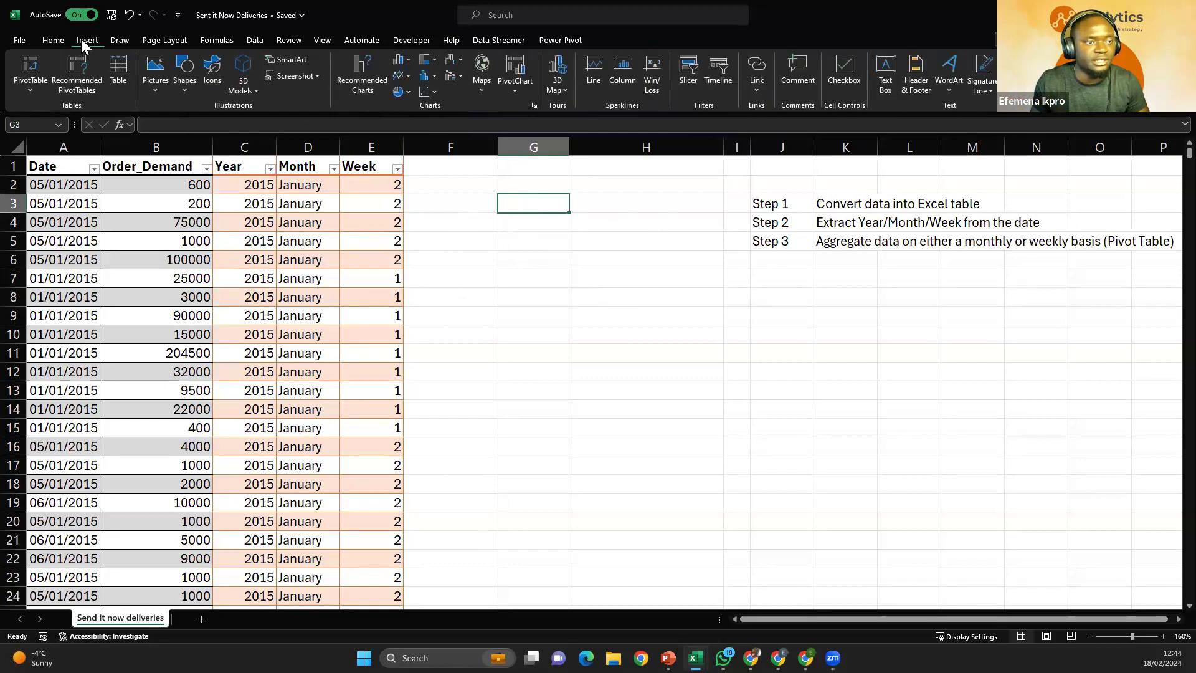
{"action": "left_click", "coordinate": [36, 67]}
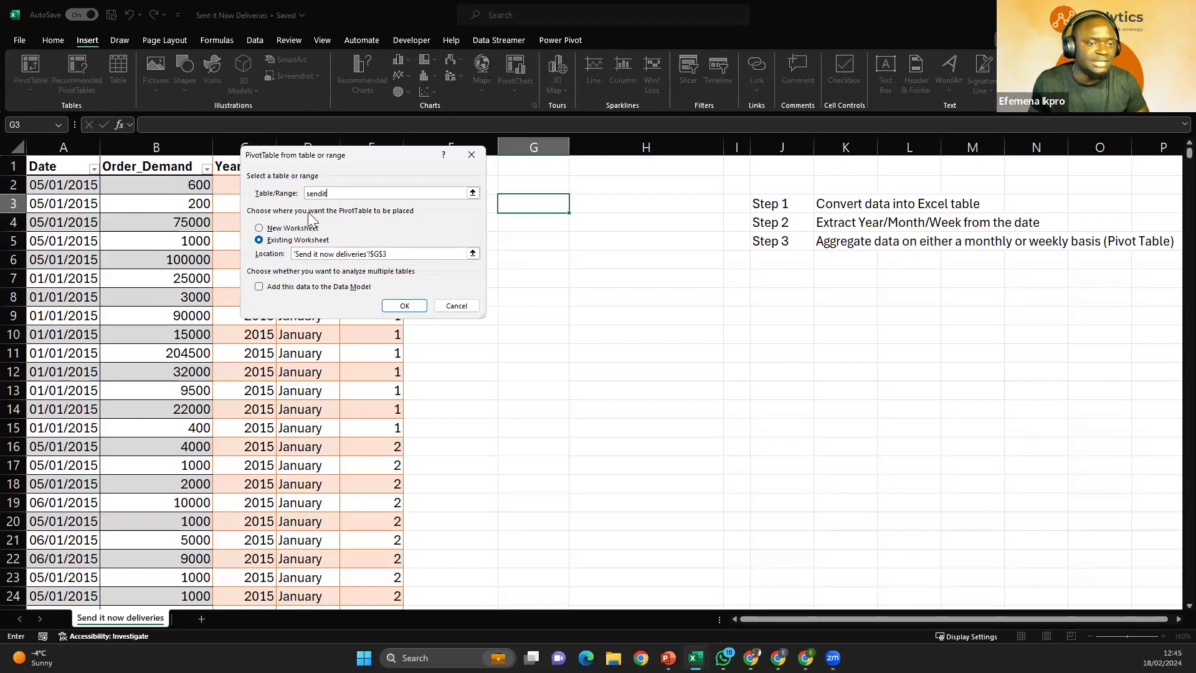
{"action": "left_click", "coordinate": [472, 154]}
{"action": "left_click", "coordinate": [38, 66]}
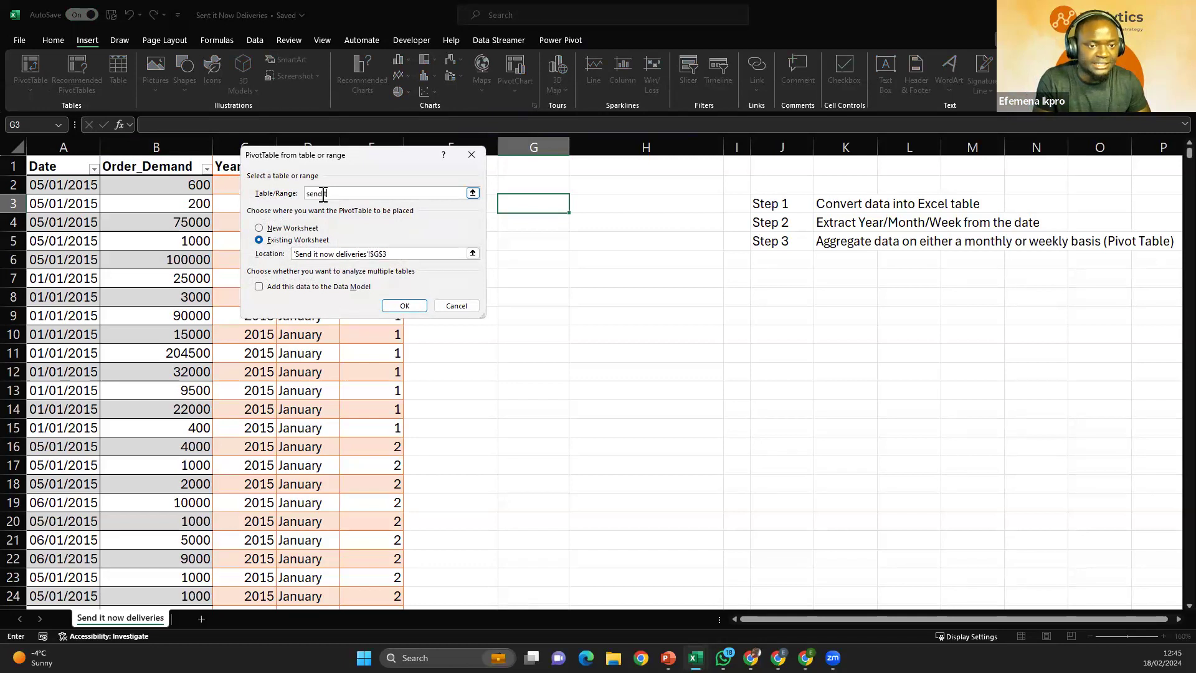
{"action": "left_click", "coordinate": [410, 307]}
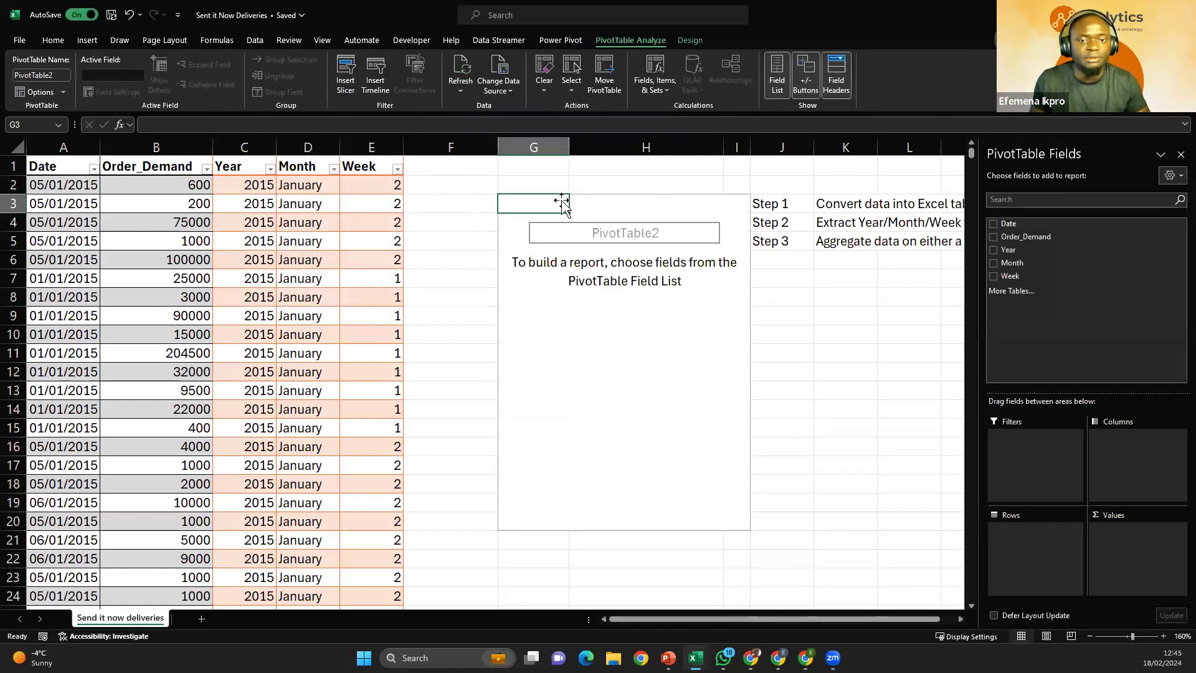
Step: Shift the step list one column over so it starts at K3, and narrow column H
{"action": "left_click_drag", "start_coordinate": [788, 206], "coordinate": [845, 250]}
{"action": "left_click", "coordinate": [701, 275]}
{"action": "left_click_drag", "start_coordinate": [772, 203], "coordinate": [902, 250]}
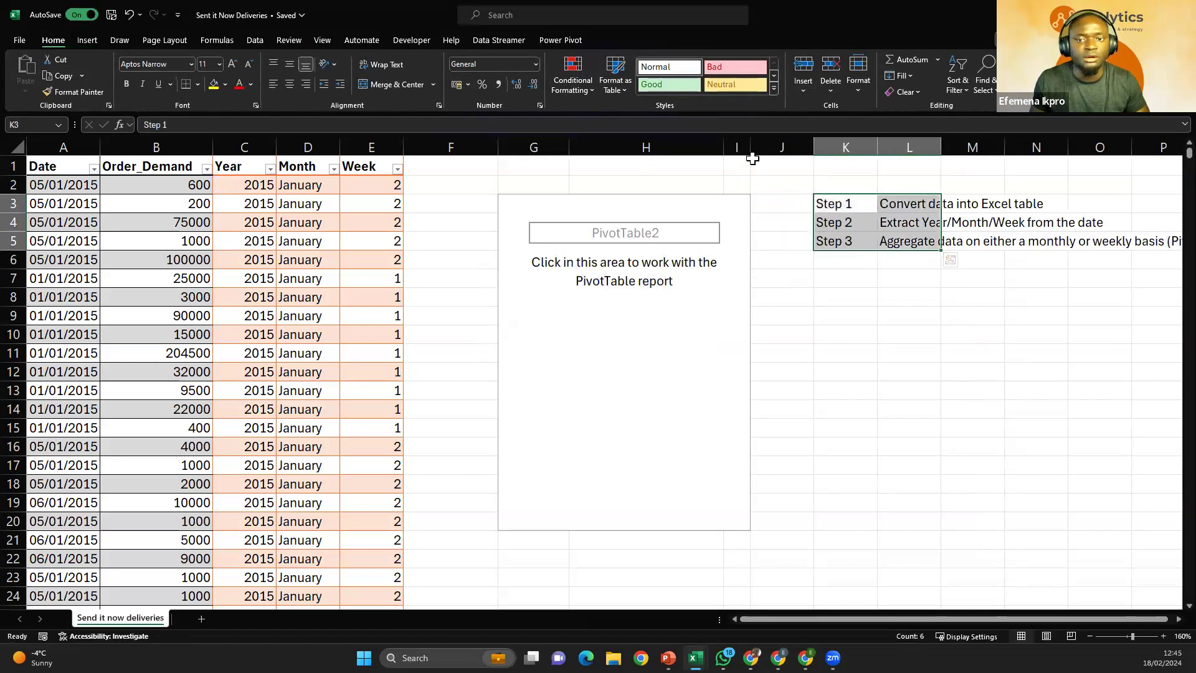
{"action": "left_click_drag", "start_coordinate": [750, 147], "coordinate": [653, 147]}
{"action": "left_click", "coordinate": [793, 143]}
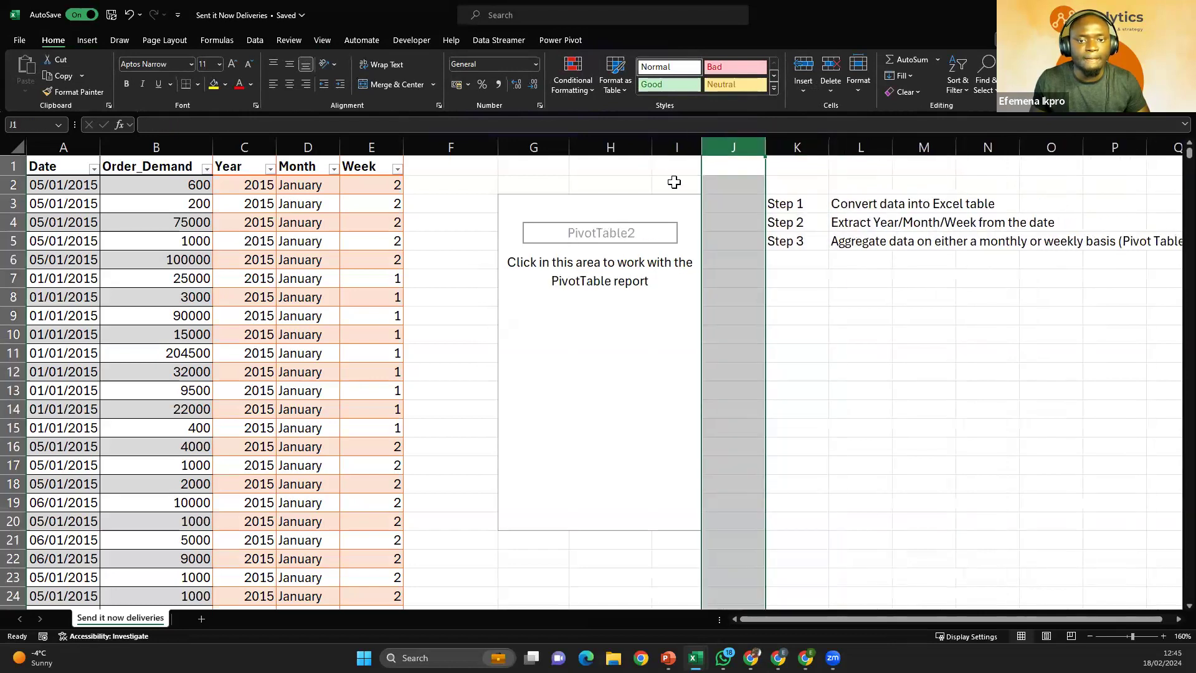
{"action": "left_click", "coordinate": [735, 261]}
Step: Add the Year field to the rows of the empty pivot table
{"action": "left_click", "coordinate": [527, 278]}
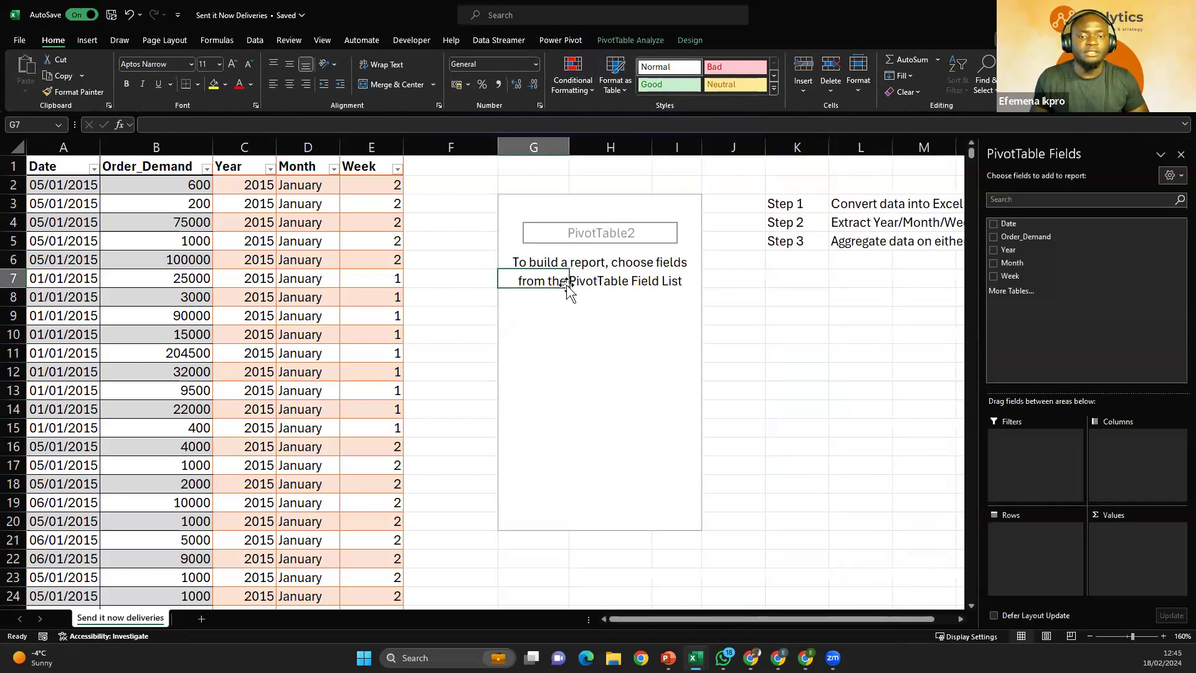
{"action": "left_click", "coordinate": [577, 233]}
{"action": "left_click", "coordinate": [523, 214]}
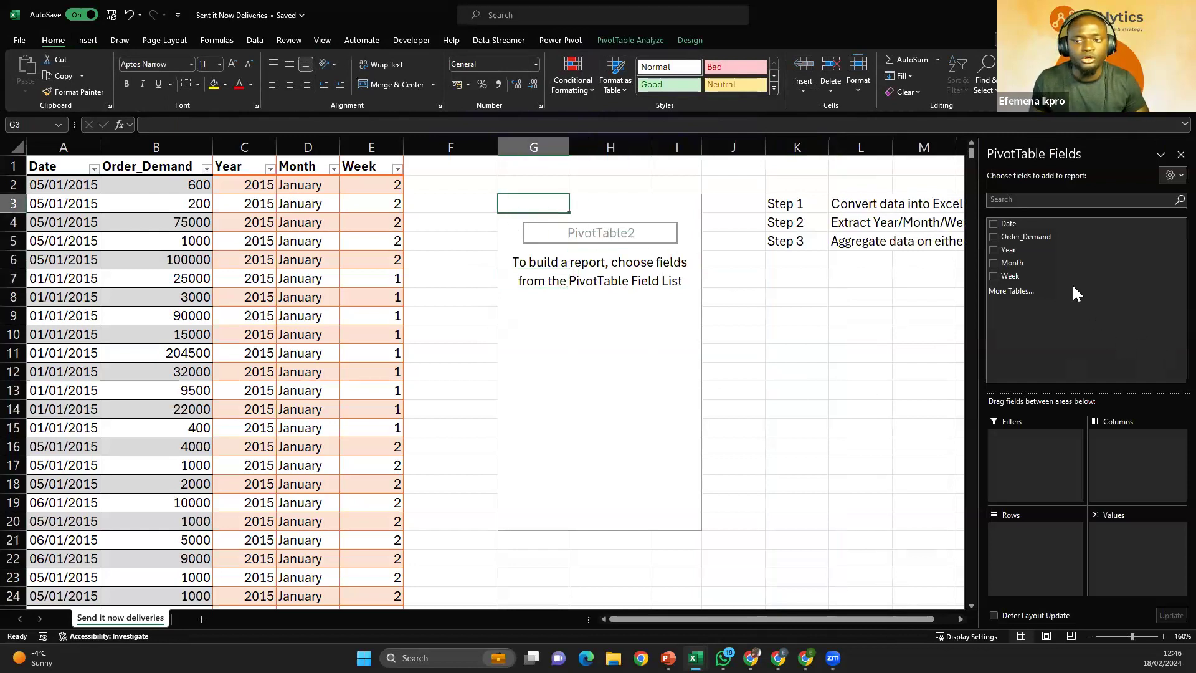
{"action": "left_click", "coordinate": [1037, 251]}
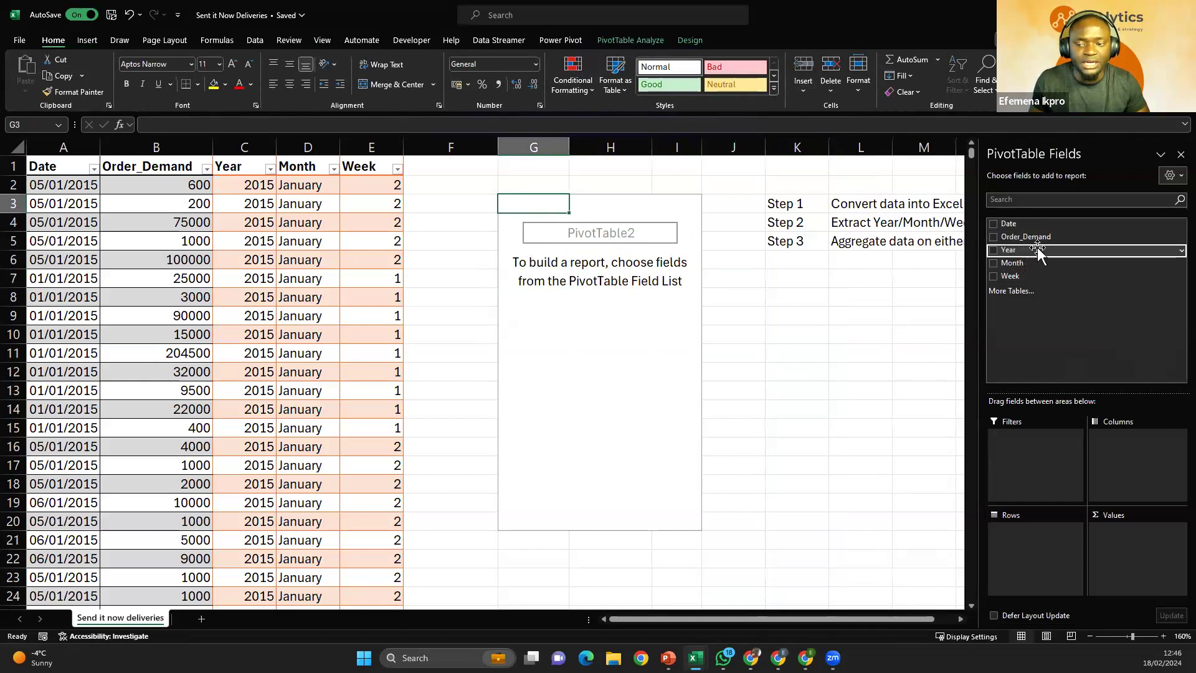
{"action": "left_click_drag", "start_coordinate": [1038, 252], "coordinate": [1020, 540]}
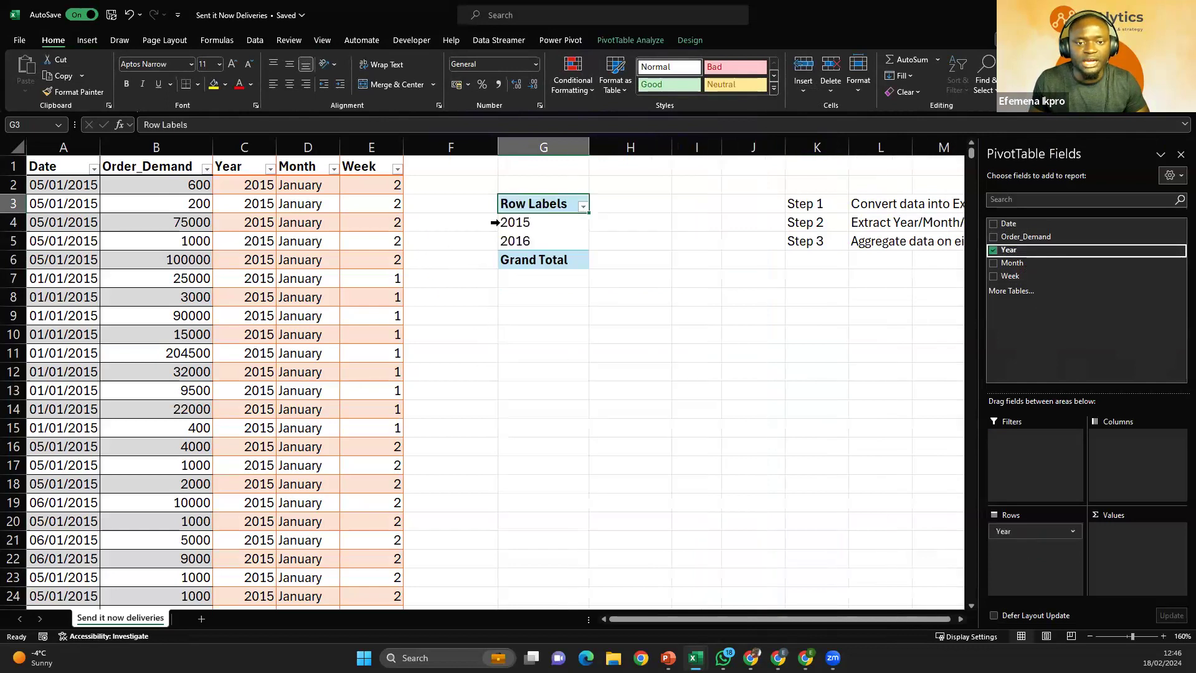
Step: Add the Month field to the pivot table rows, nested below Year
{"action": "left_click", "coordinate": [498, 226]}
{"action": "left_click_drag", "start_coordinate": [498, 226], "coordinate": [501, 243]}
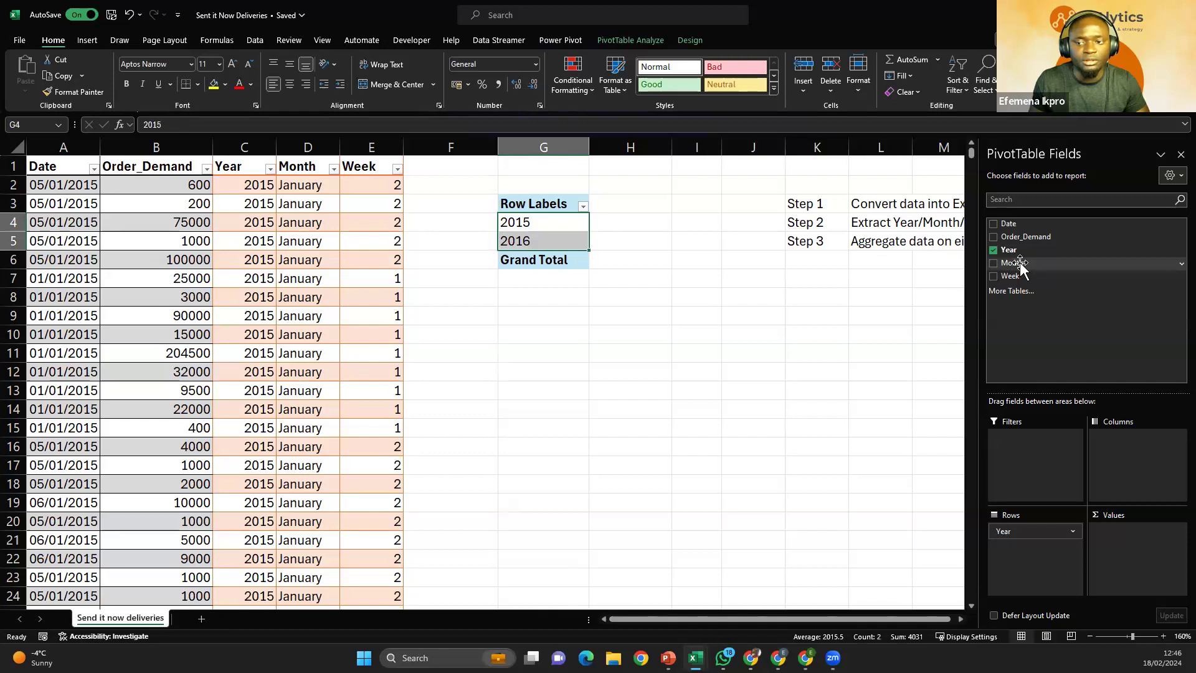
{"action": "left_click_drag", "start_coordinate": [1018, 263], "coordinate": [1015, 547]}
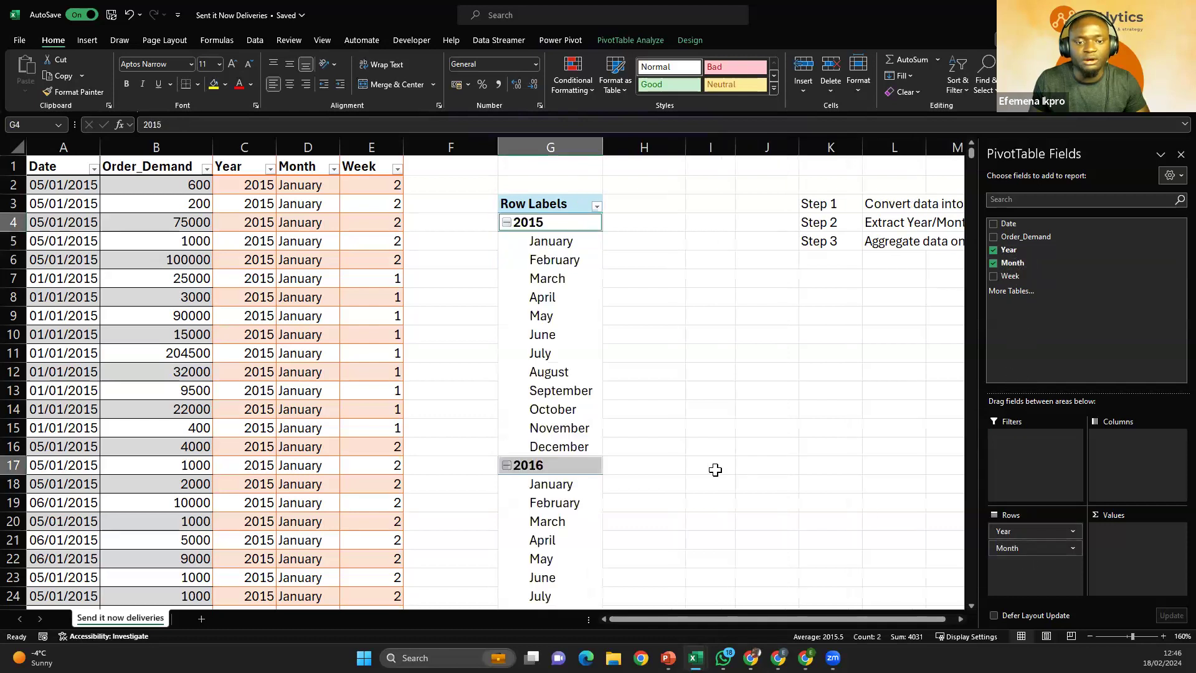
Step: Autofit the width of column A so the full dates are readable at a reduced zoom
{"action": "scroll", "coordinate": [844, 336], "scroll_direction": "down", "scroll_amount": 2}
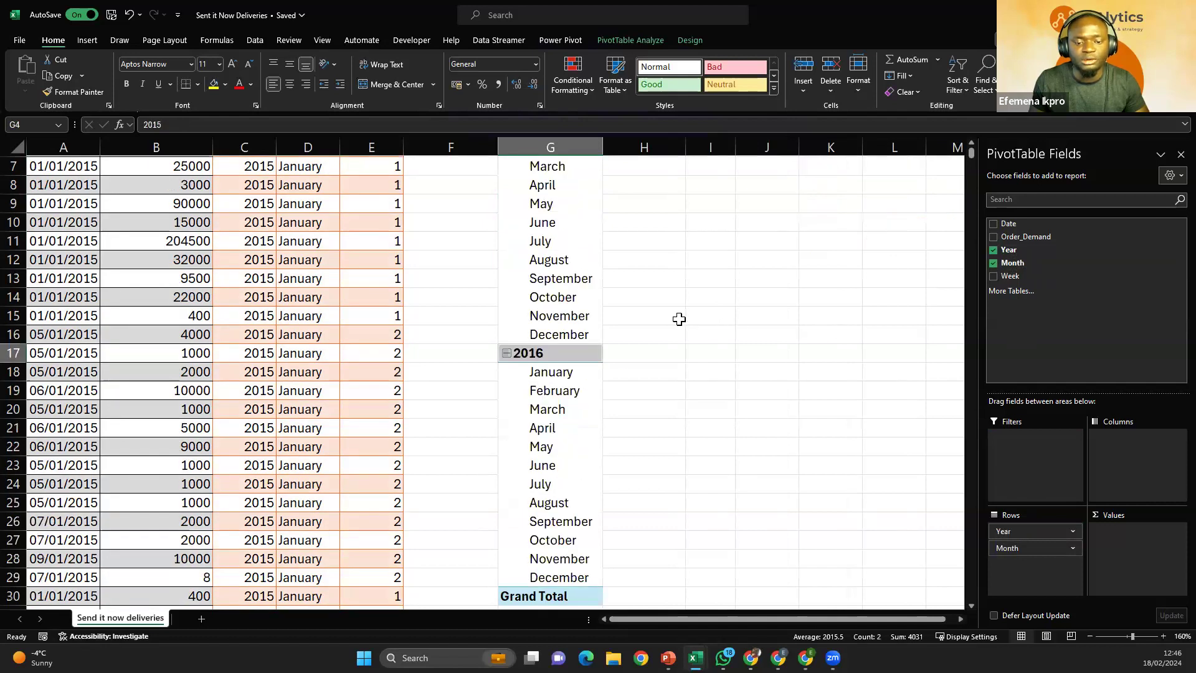
{"action": "scroll", "coordinate": [679, 319], "scroll_direction": "down", "scroll_amount": 1}
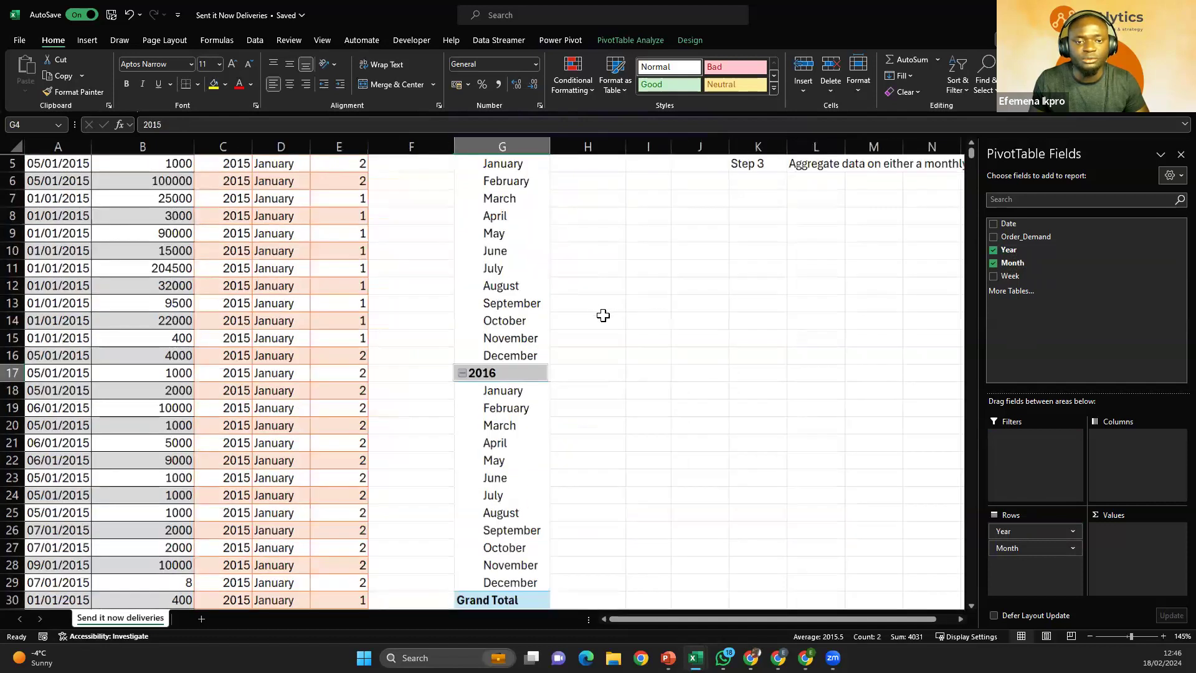
{"action": "scroll", "coordinate": [604, 315], "scroll_direction": "down", "scroll_amount": 1}
{"action": "scroll", "coordinate": [558, 302], "scroll_direction": "up", "scroll_amount": 1}
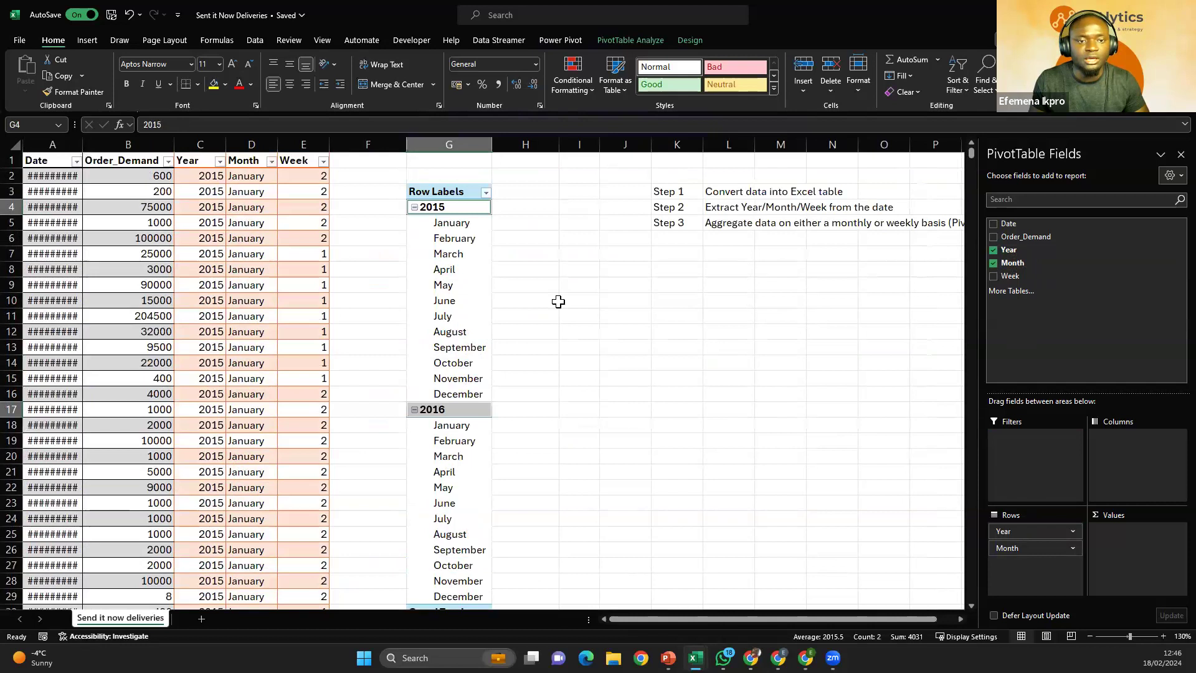
{"action": "scroll", "coordinate": [558, 302], "scroll_direction": "down", "scroll_amount": 1}
{"action": "scroll", "coordinate": [558, 301], "scroll_direction": "up", "scroll_amount": 1}
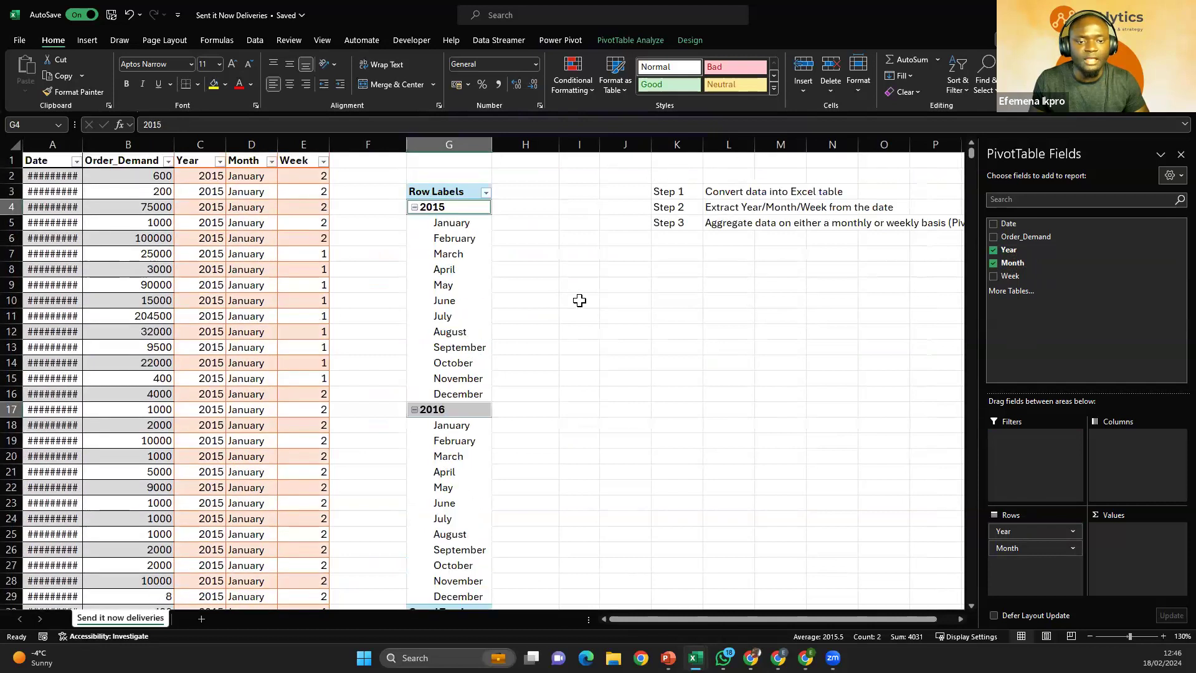
{"action": "scroll", "coordinate": [580, 301], "scroll_direction": "down", "scroll_amount": 1, "text": "ctrl"}
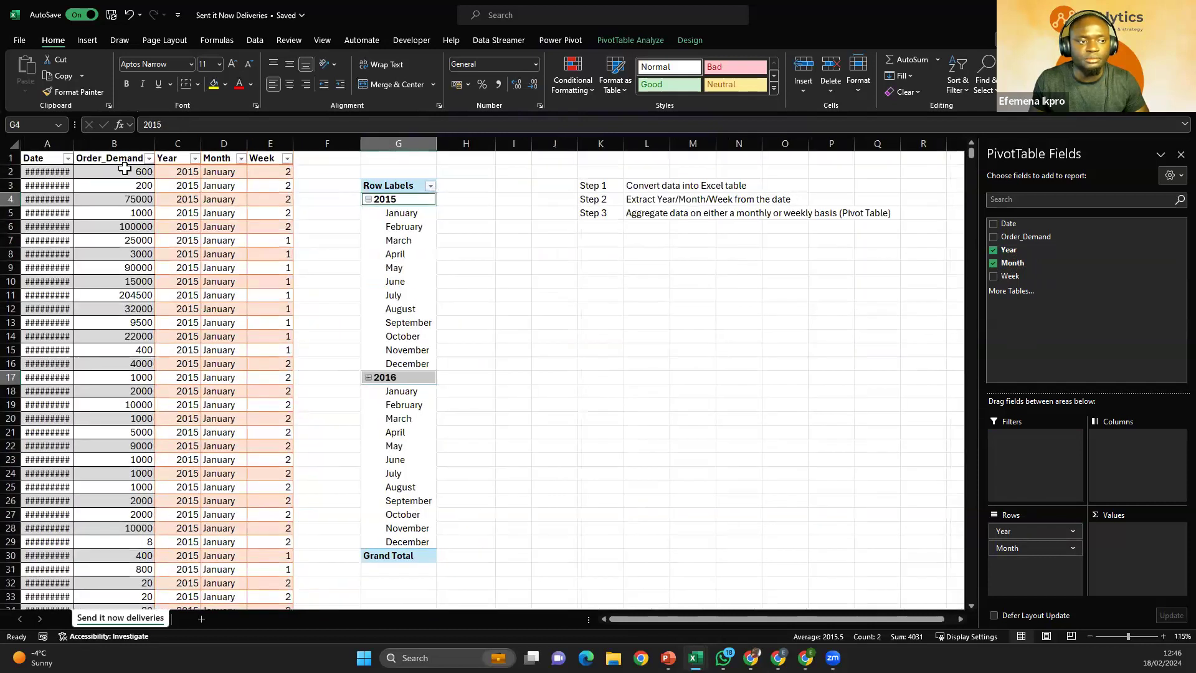
{"action": "double_click", "coordinate": [73, 144]}
Step: Add Order_Demand to the pivot table values as a sum for each year and month
{"action": "left_click", "coordinate": [444, 254]}
{"action": "left_click_drag", "start_coordinate": [407, 188], "coordinate": [384, 568]}
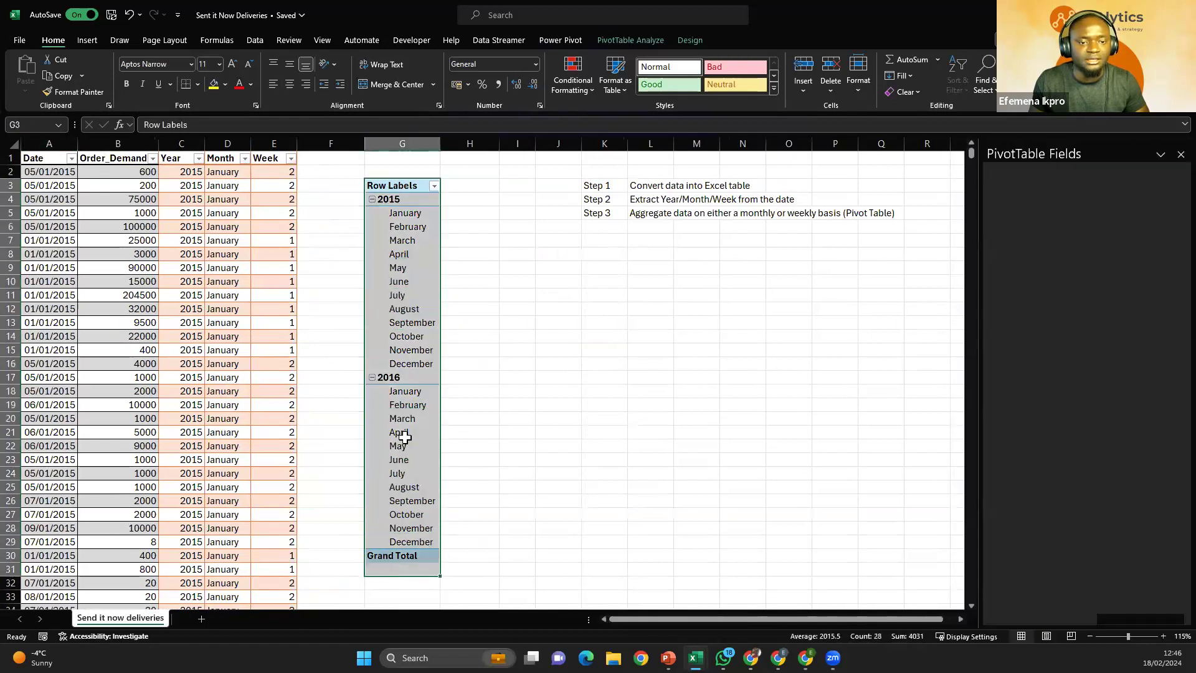
{"action": "left_click", "coordinate": [405, 436]}
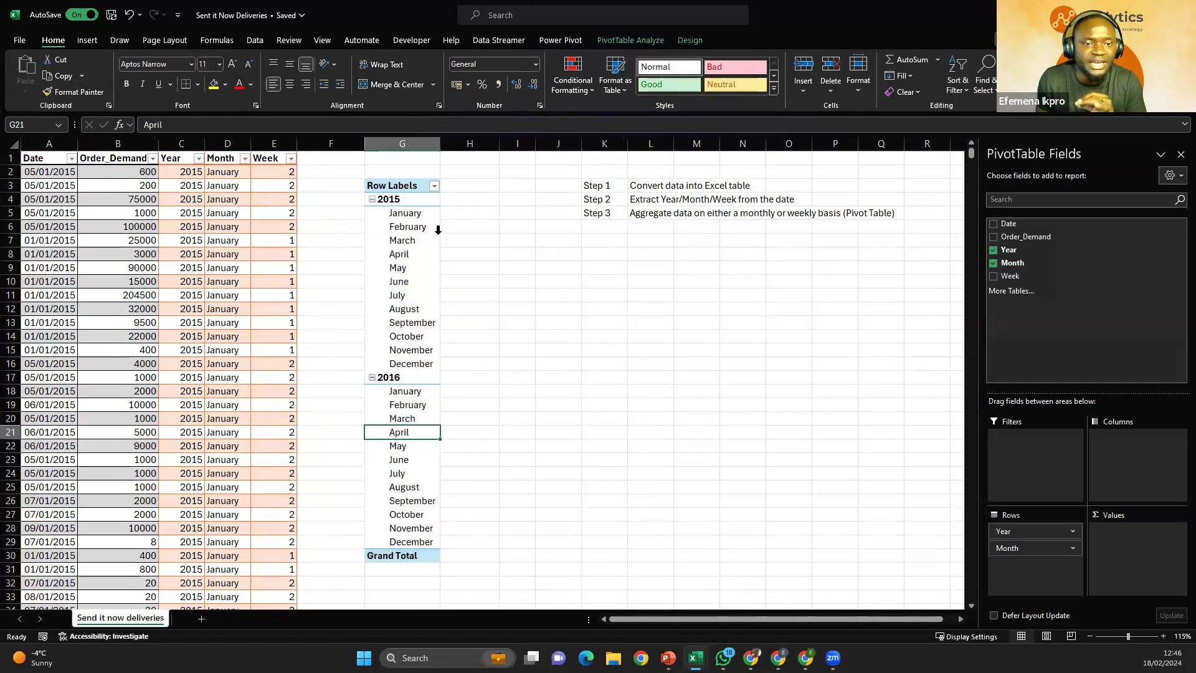
{"action": "left_click", "coordinate": [419, 227]}
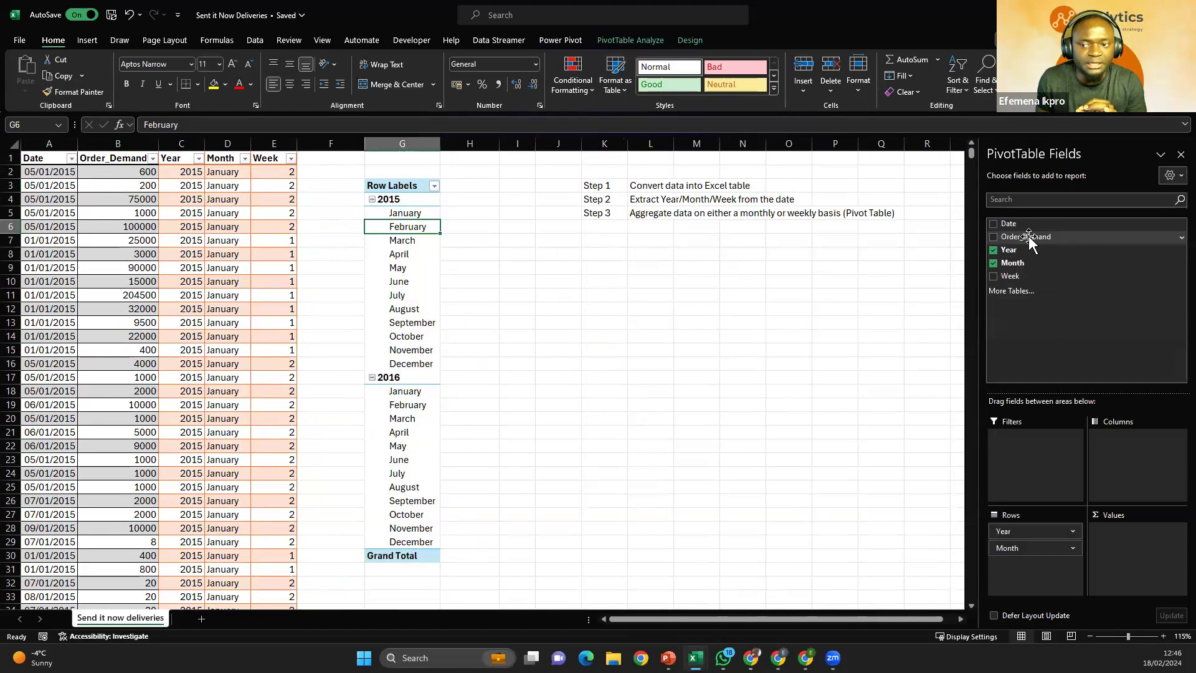
{"action": "left_click_drag", "start_coordinate": [1028, 243], "coordinate": [1137, 546]}
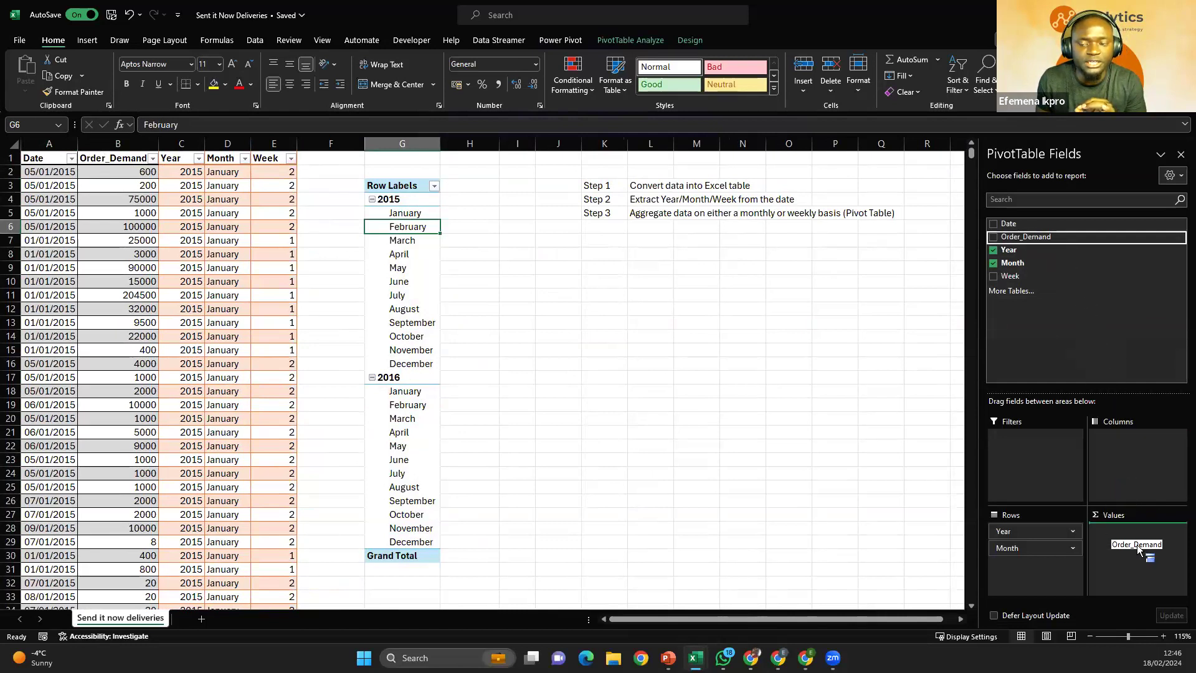
{"action": "left_click_drag", "start_coordinate": [1137, 546], "coordinate": [1135, 543]}
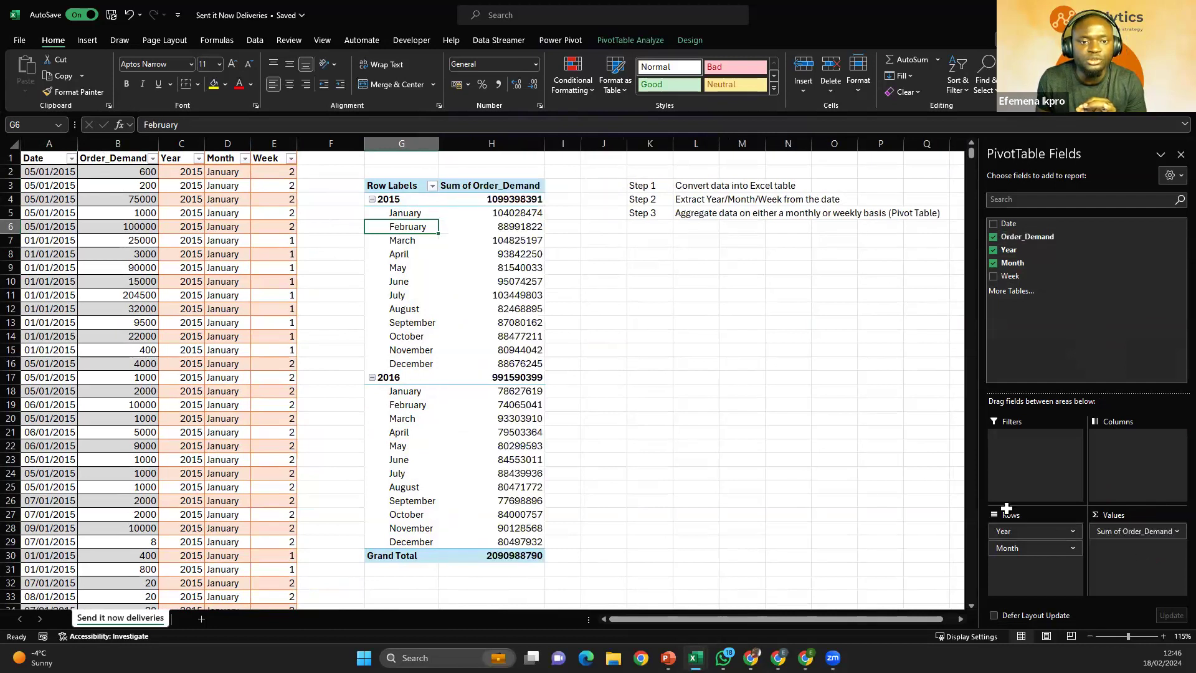
Step: Examine the monthly order-demand sums for 2015 and 2016 in the pivot table against the source dates
{"action": "left_click", "coordinate": [512, 338]}
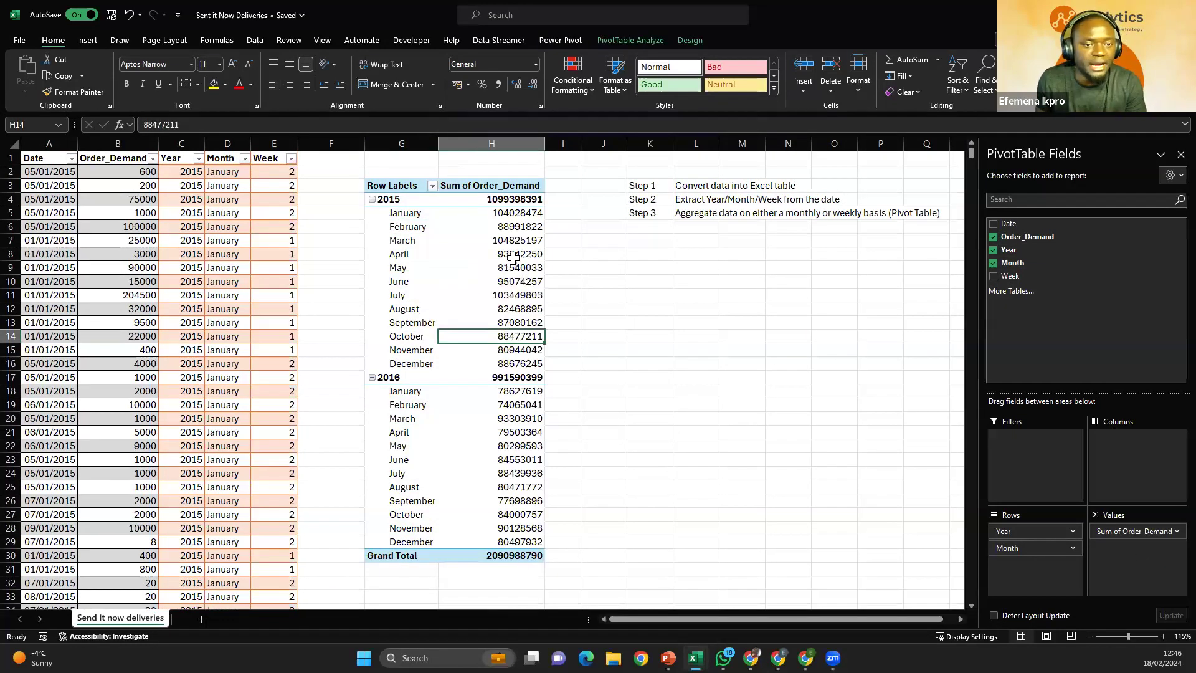
{"action": "mouse_move", "coordinate": [514, 259]}
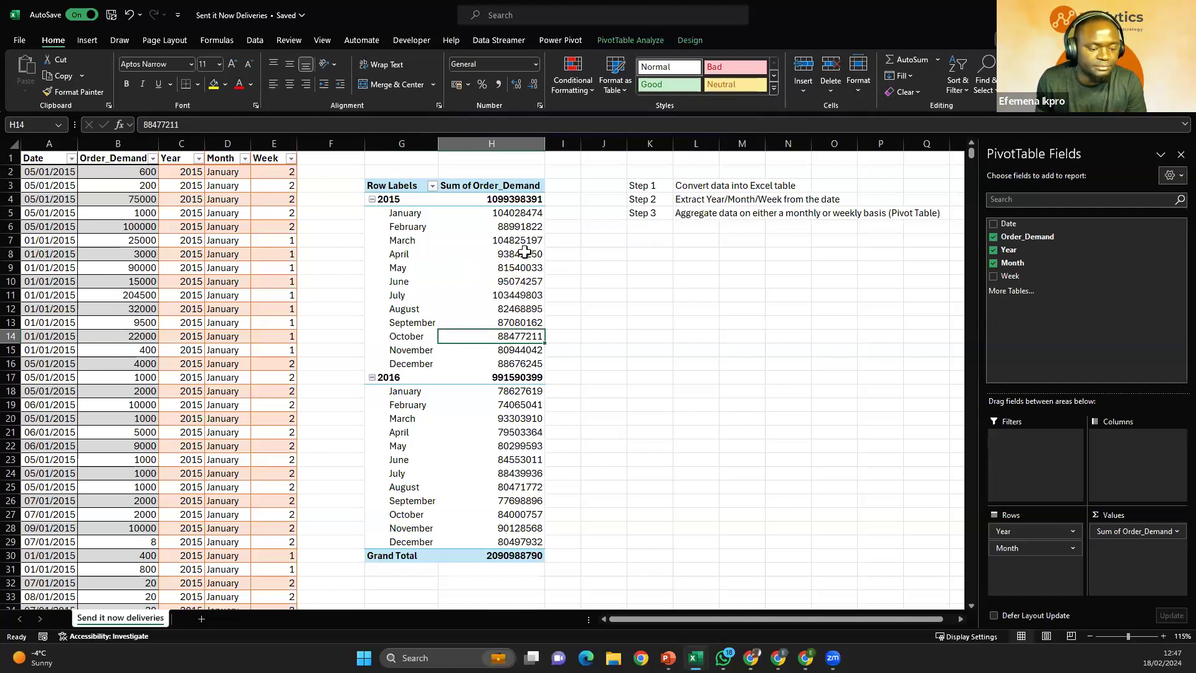
{"action": "mouse_move", "coordinate": [502, 218]}
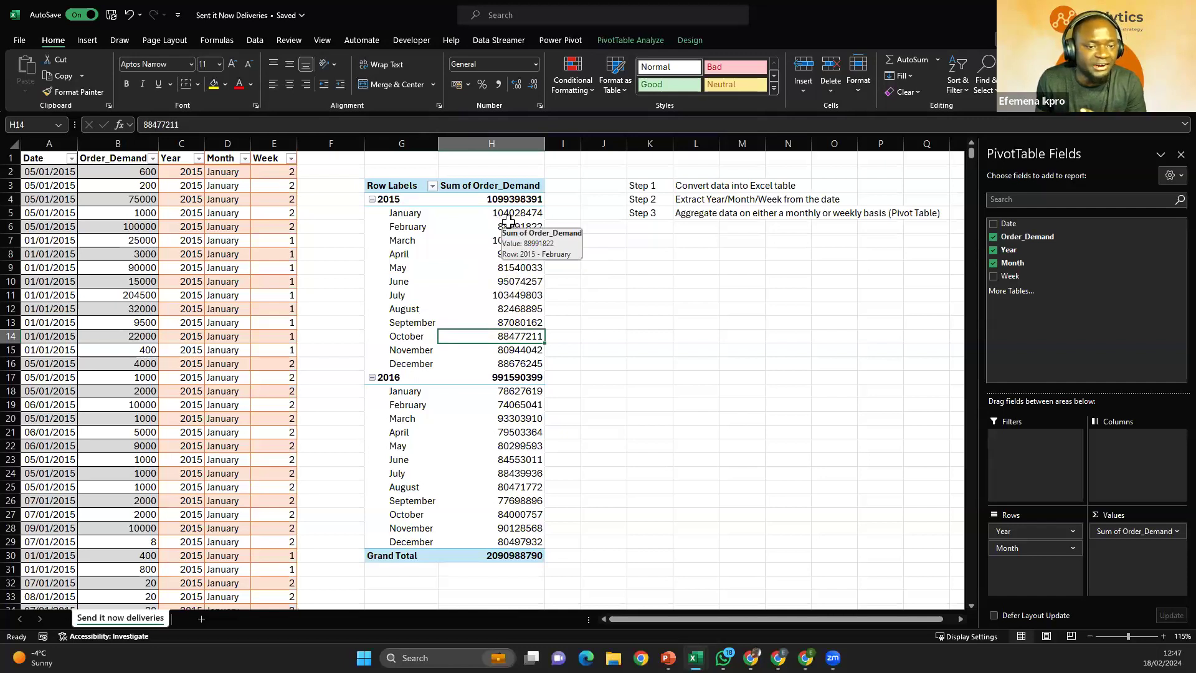
{"action": "left_click", "coordinate": [49, 144]}
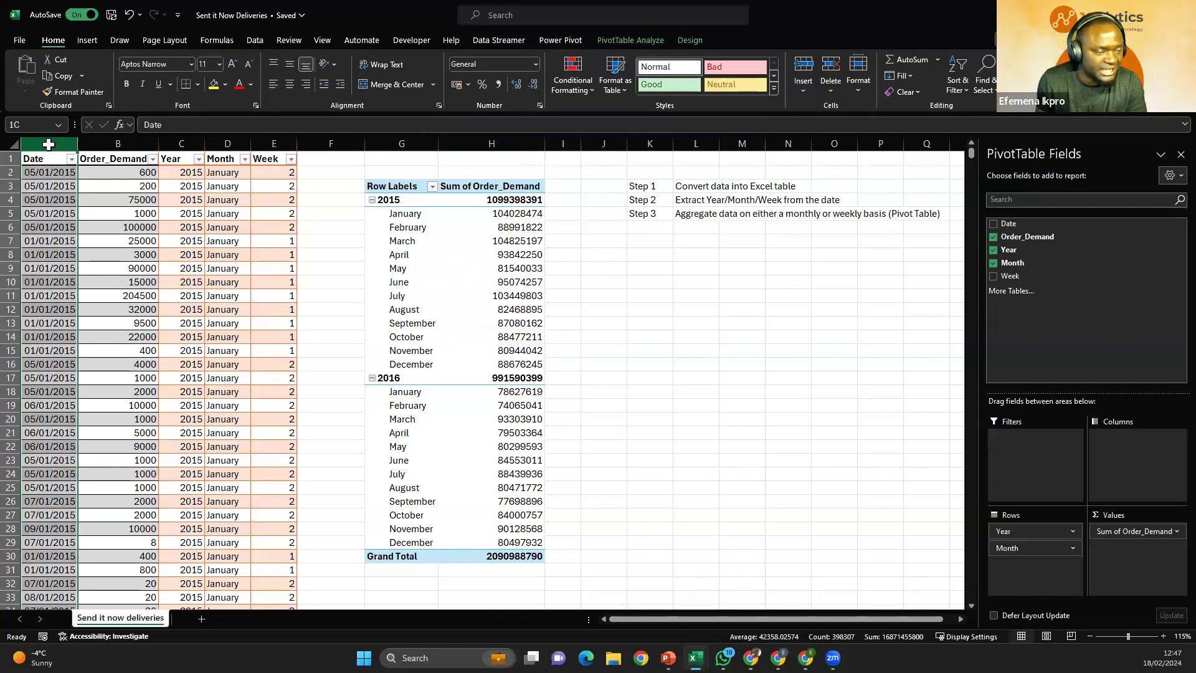
{"action": "left_click", "coordinate": [416, 216]}
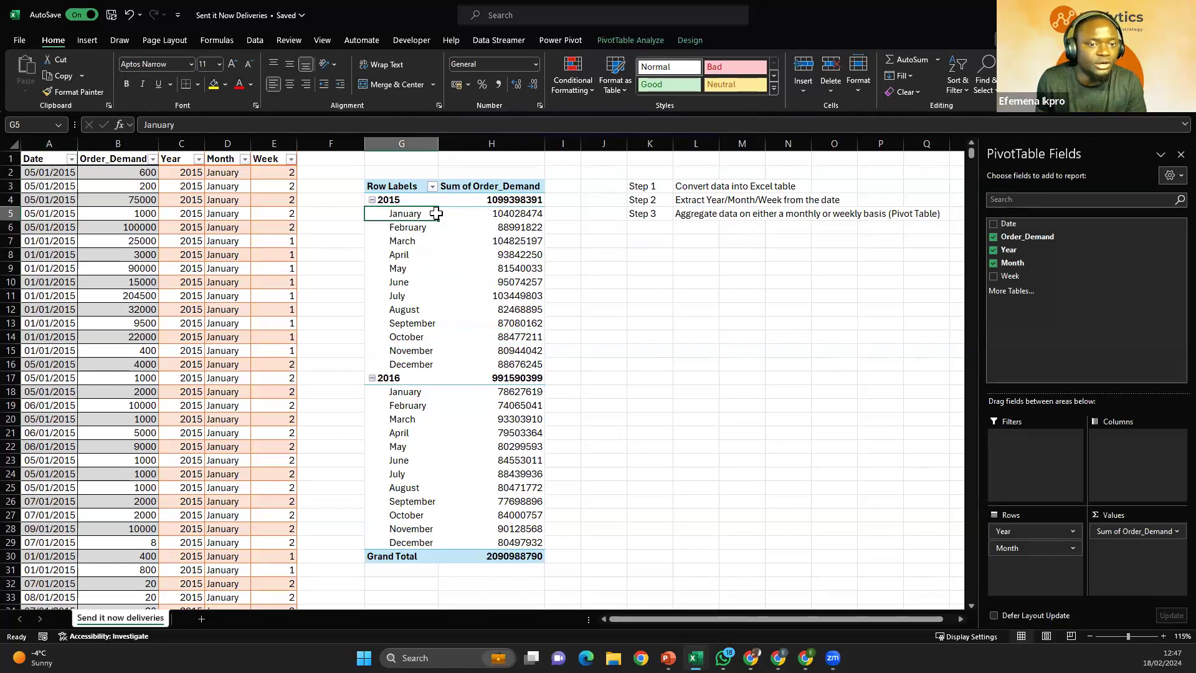
{"action": "left_click", "coordinate": [415, 256]}
{"action": "left_click", "coordinate": [403, 199]}
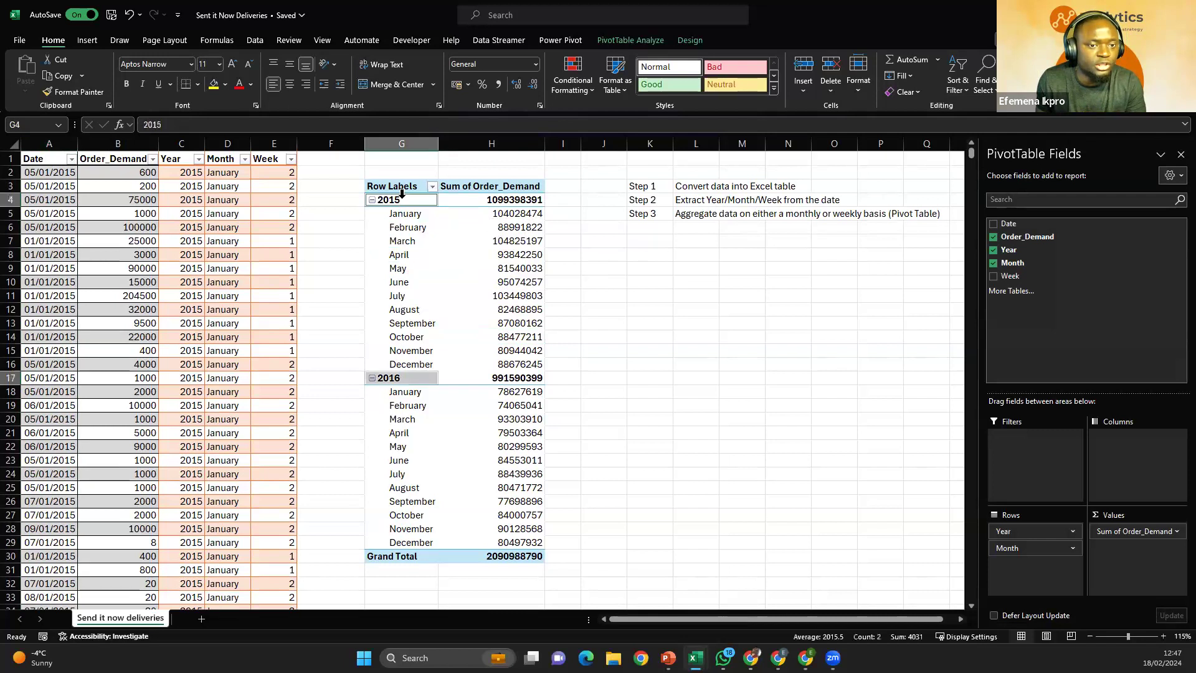
{"action": "left_click", "coordinate": [407, 220]}
{"action": "left_click_drag", "start_coordinate": [416, 228], "coordinate": [423, 367]}
{"action": "left_click_drag", "start_coordinate": [493, 214], "coordinate": [506, 364]}
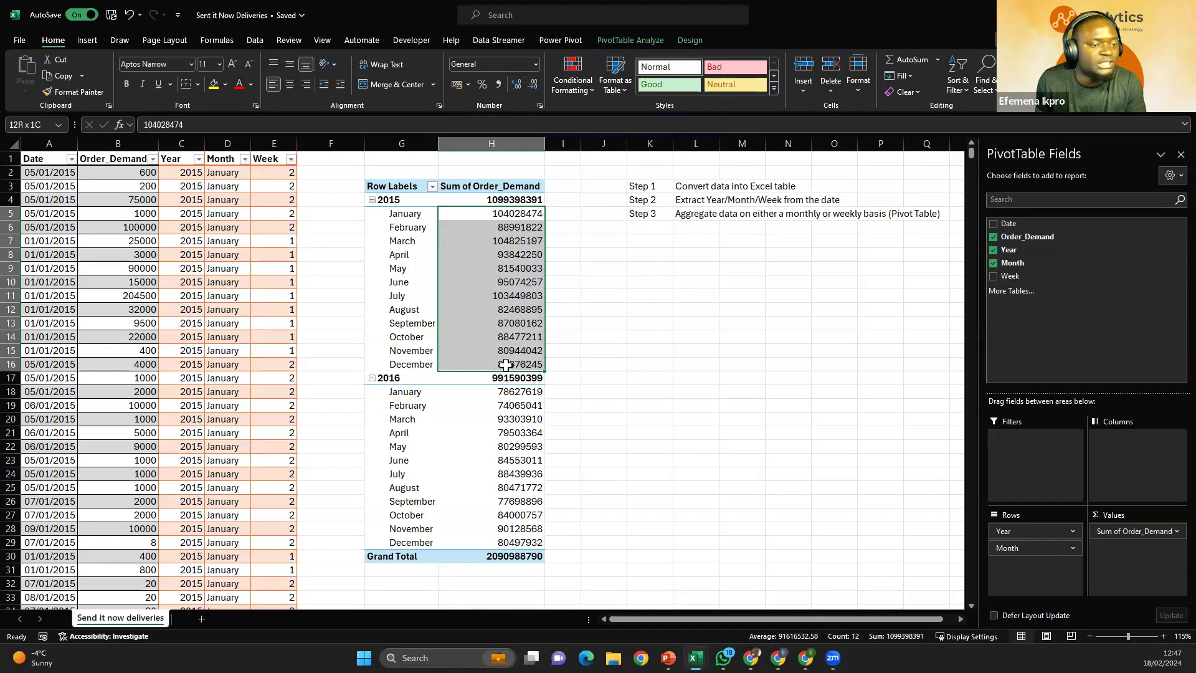
{"action": "left_click_drag", "start_coordinate": [506, 364], "coordinate": [506, 365]}
{"action": "left_click_drag", "start_coordinate": [436, 392], "coordinate": [496, 547]}
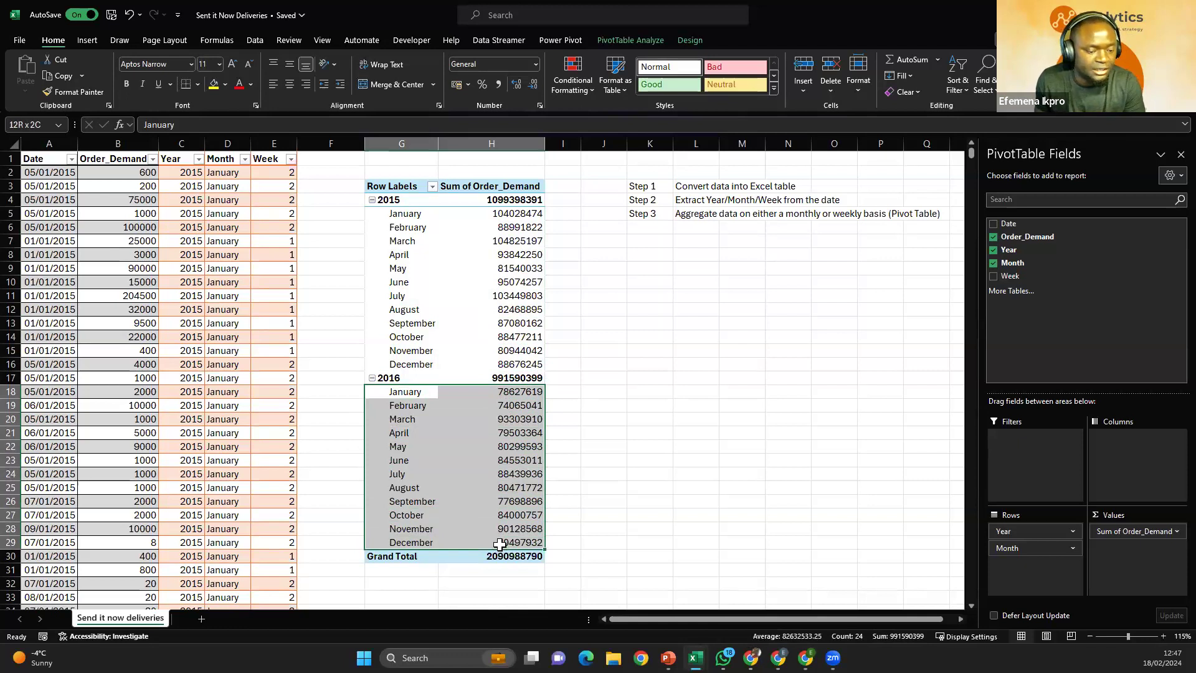
Step: Add the Week field to the pivot table rows, nested below Month
{"action": "left_click", "coordinate": [473, 283]}
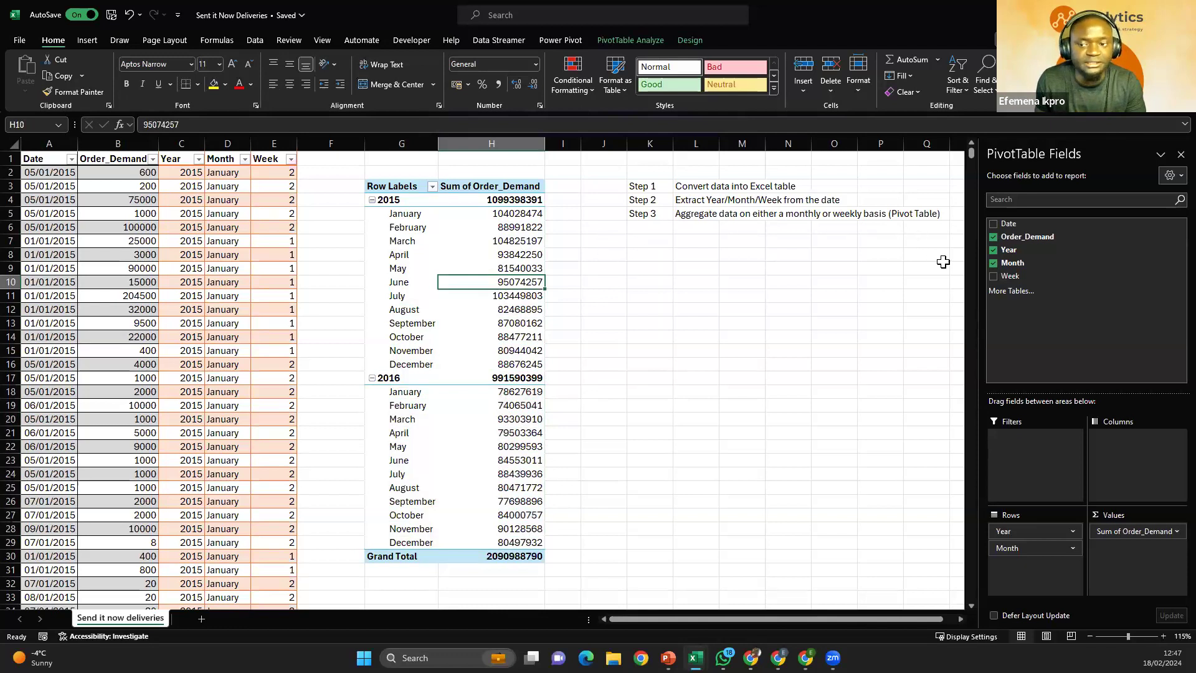
{"action": "left_click_drag", "start_coordinate": [1028, 279], "coordinate": [1052, 552]}
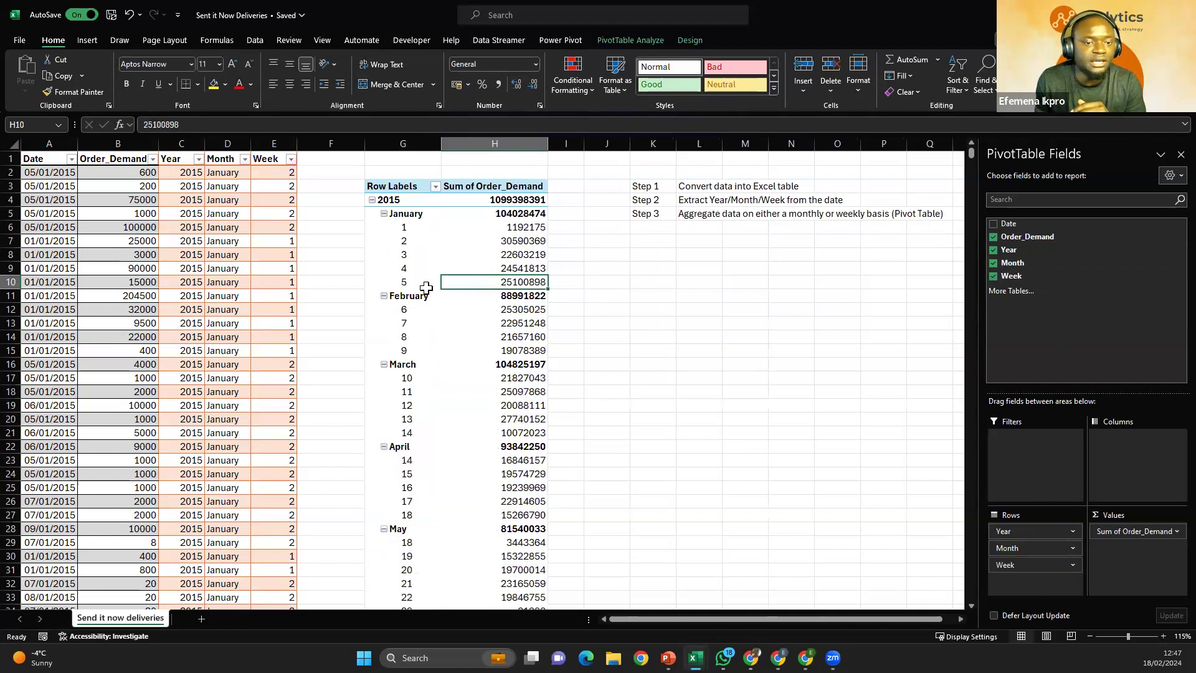
{"action": "scroll", "coordinate": [432, 286], "scroll_direction": "down", "scroll_amount": 3}
{"action": "scroll", "coordinate": [436, 268], "scroll_direction": "up", "scroll_amount": 3}
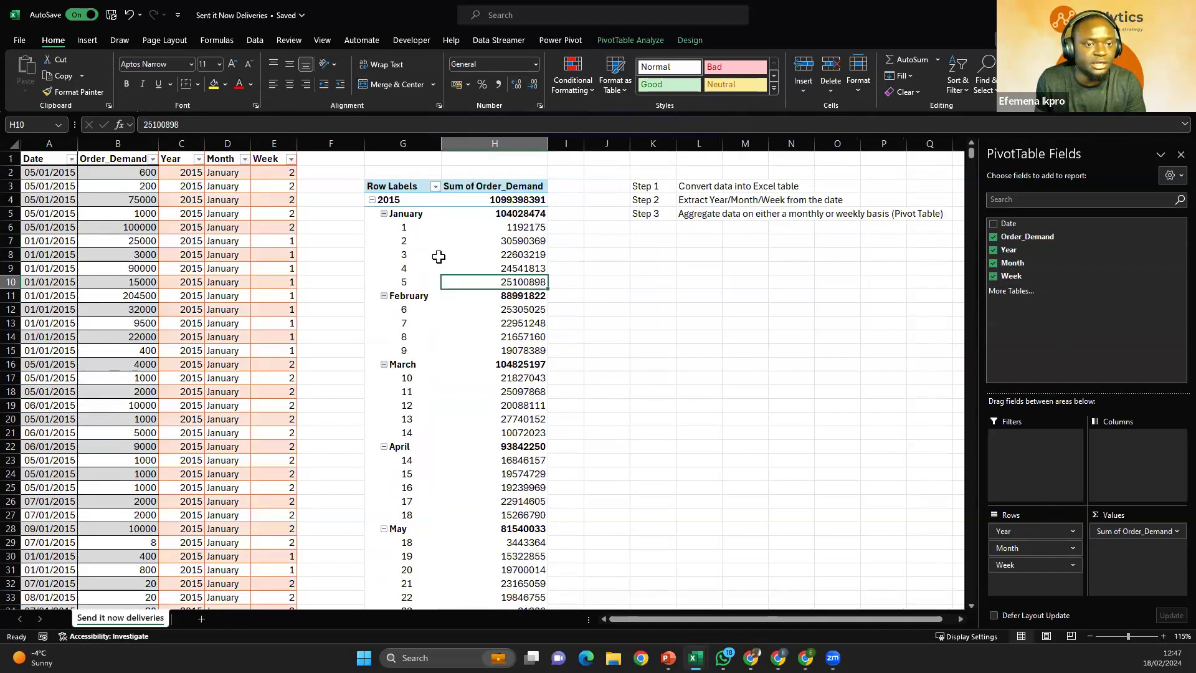
{"action": "left_click_drag", "start_coordinate": [402, 228], "coordinate": [496, 226]}
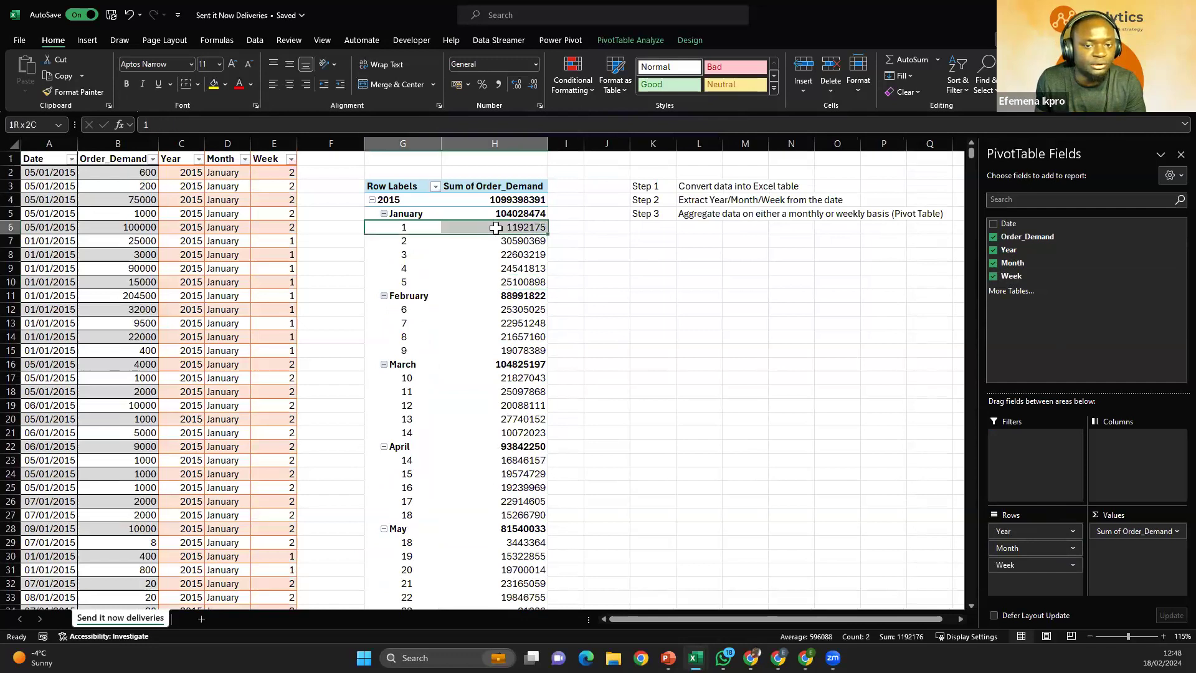
{"action": "left_click", "coordinate": [497, 227]}
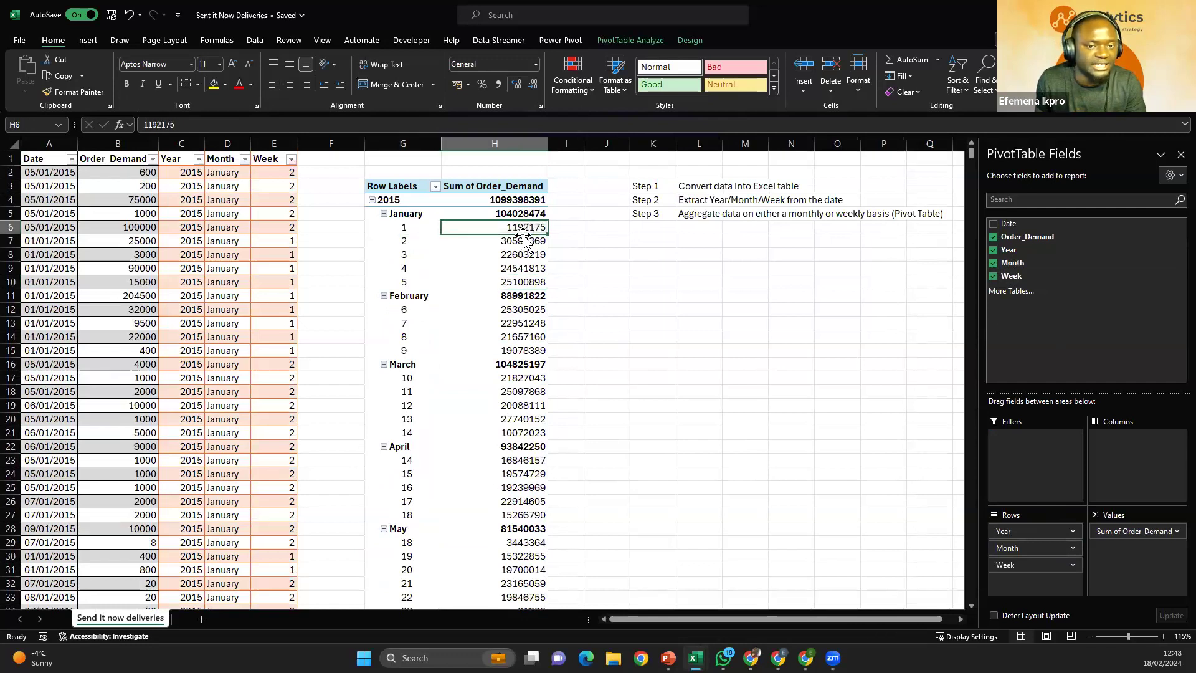
Step: Format the Sum of Order_Demand column with thousands separators and no decimal places
{"action": "left_click", "coordinate": [495, 144]}
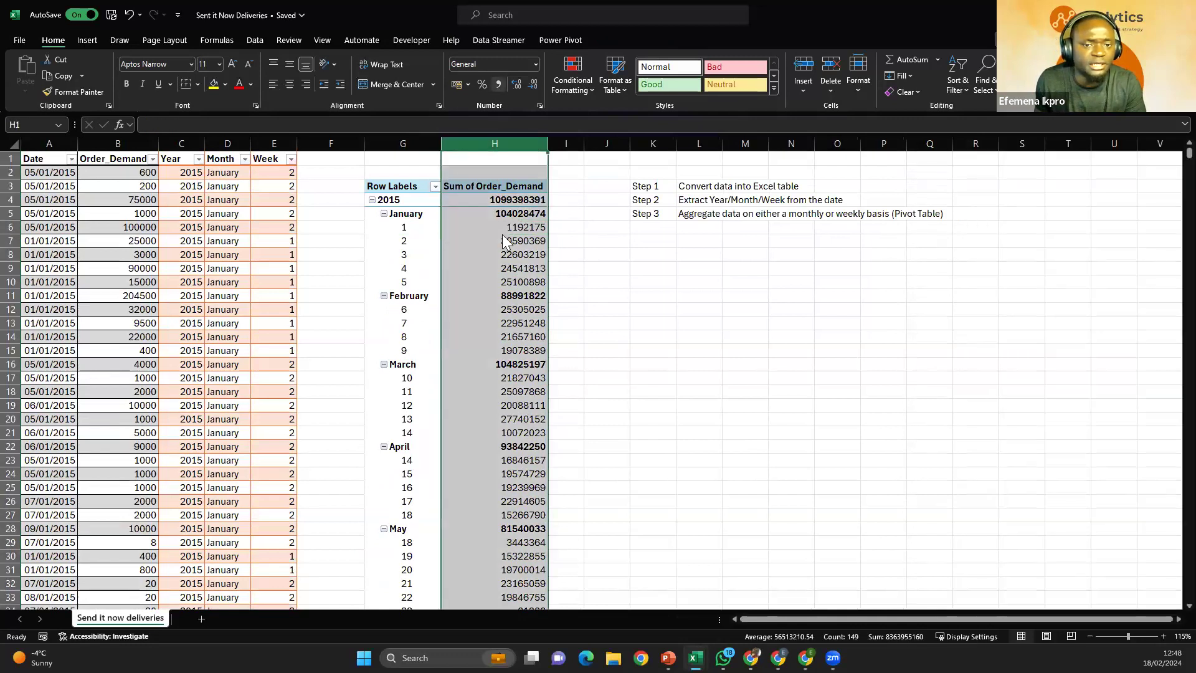
{"action": "left_click", "coordinate": [532, 84]}
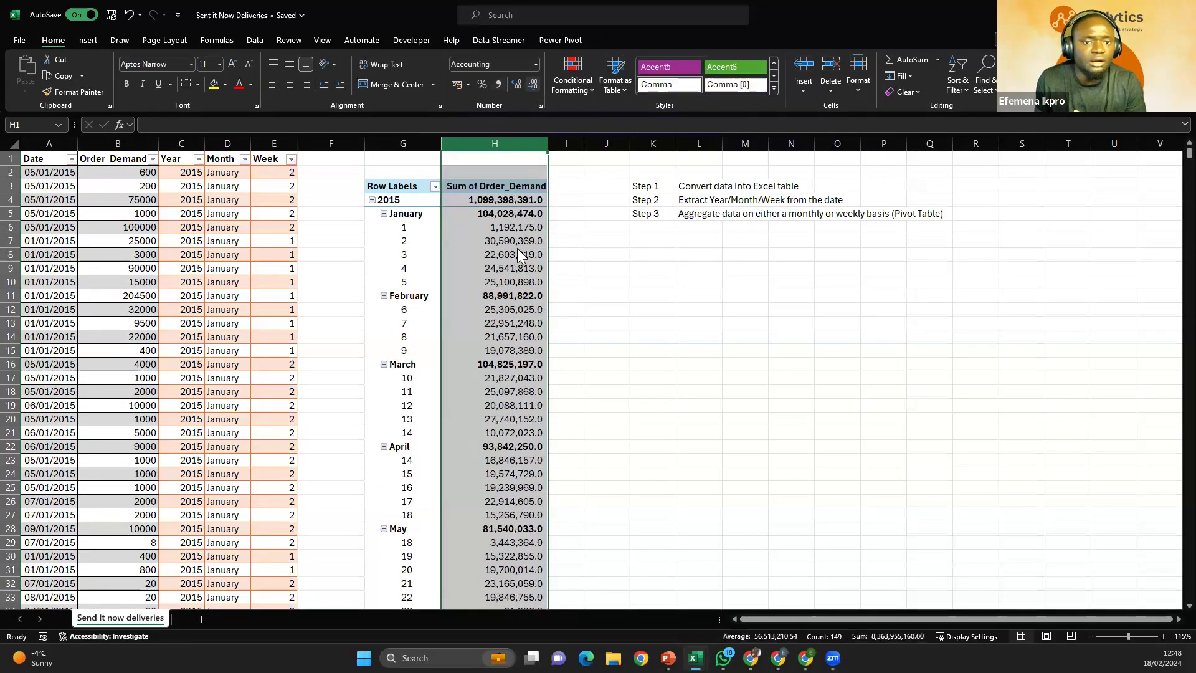
{"action": "left_click", "coordinate": [519, 255]}
{"action": "left_click_drag", "start_coordinate": [406, 212], "coordinate": [519, 231]}
{"action": "left_click", "coordinate": [519, 231]}
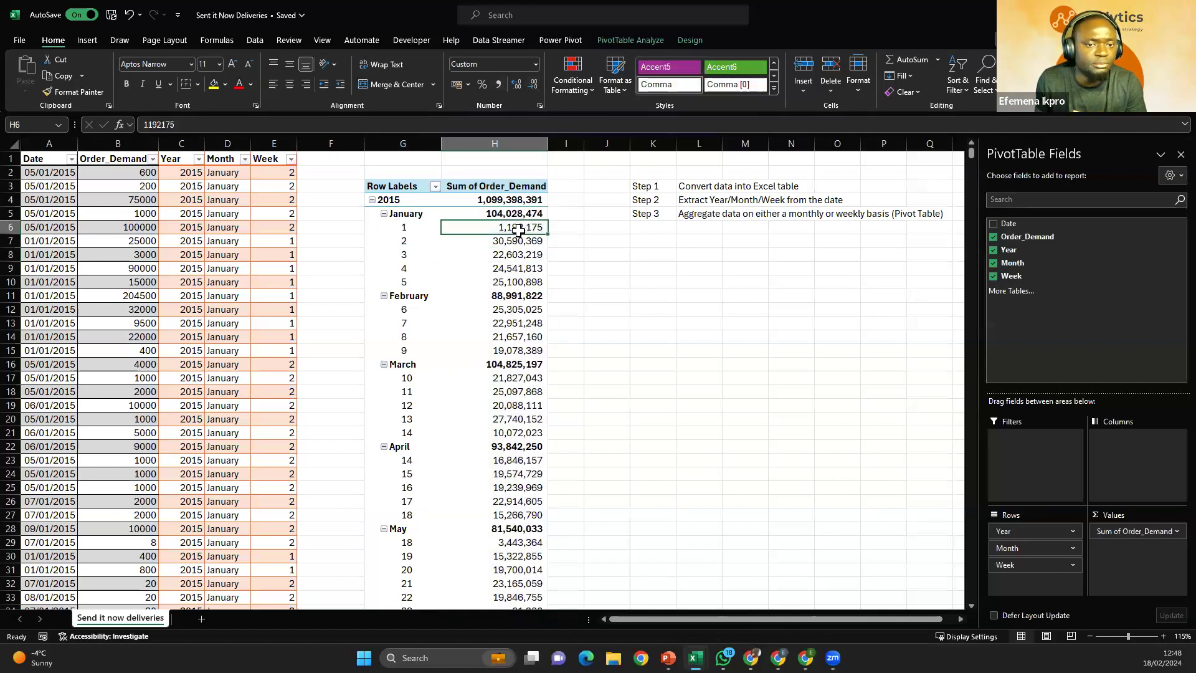
Step: Remove the Week field from the pivot table rows, leaving only Year and Month
{"action": "left_click_drag", "start_coordinate": [406, 242], "coordinate": [494, 237]}
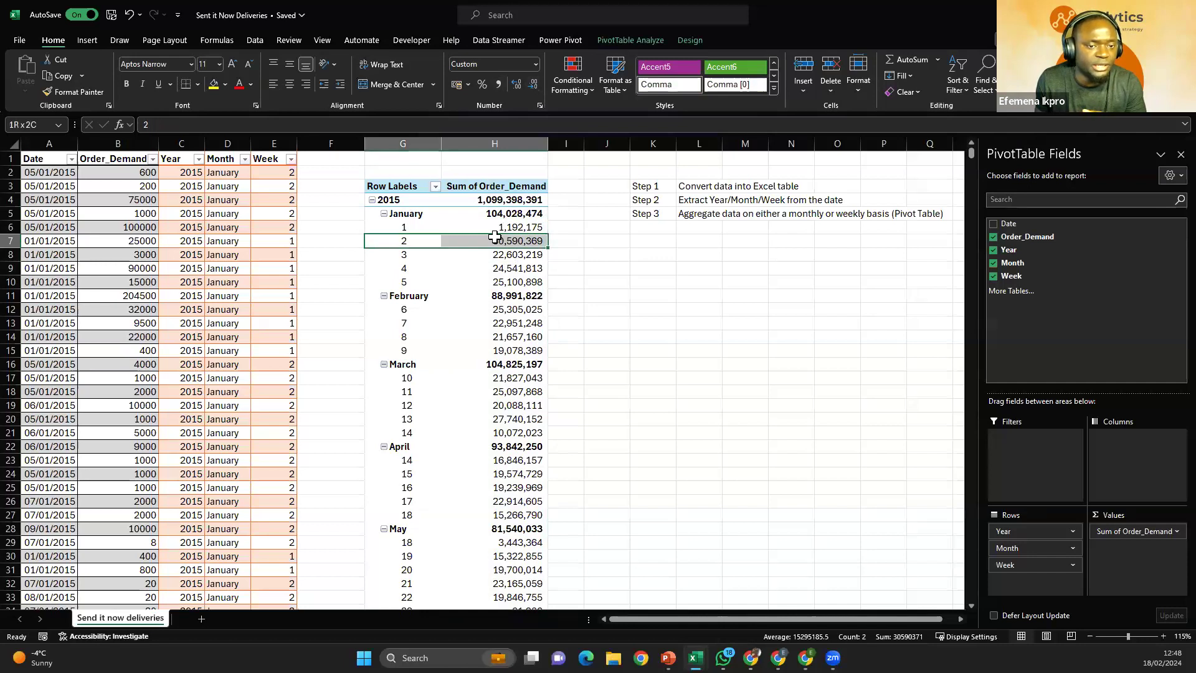
{"action": "left_click_drag", "start_coordinate": [494, 237], "coordinate": [495, 239]}
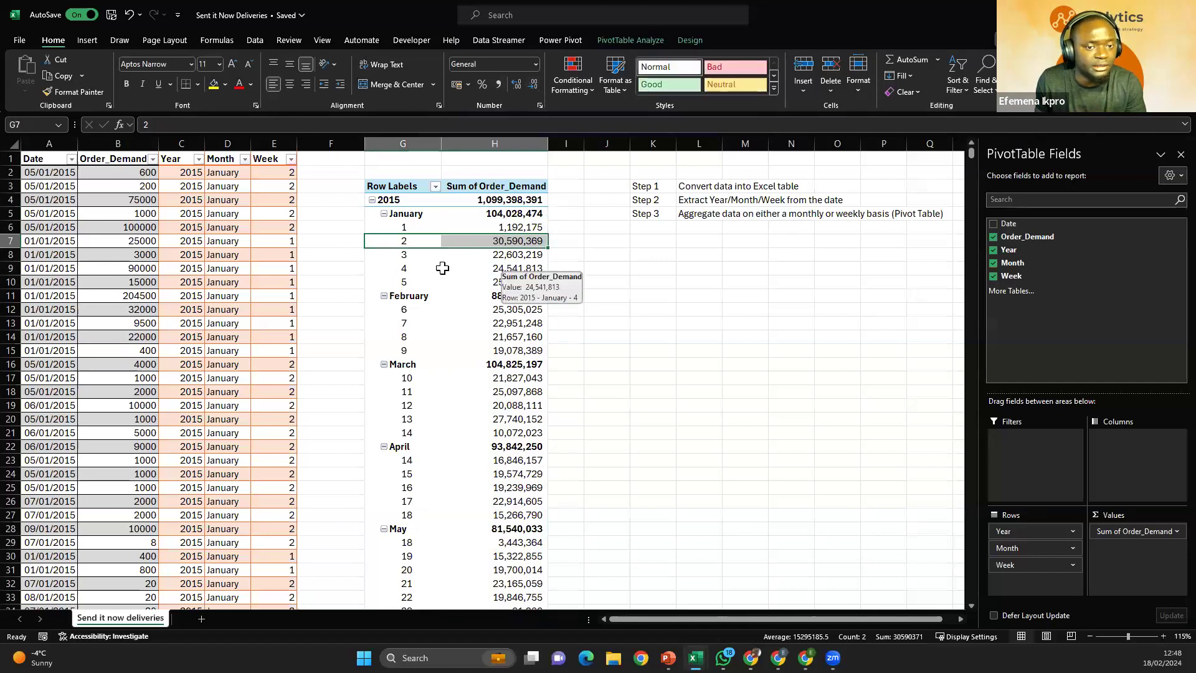
{"action": "left_click_drag", "start_coordinate": [412, 255], "coordinate": [511, 272]}
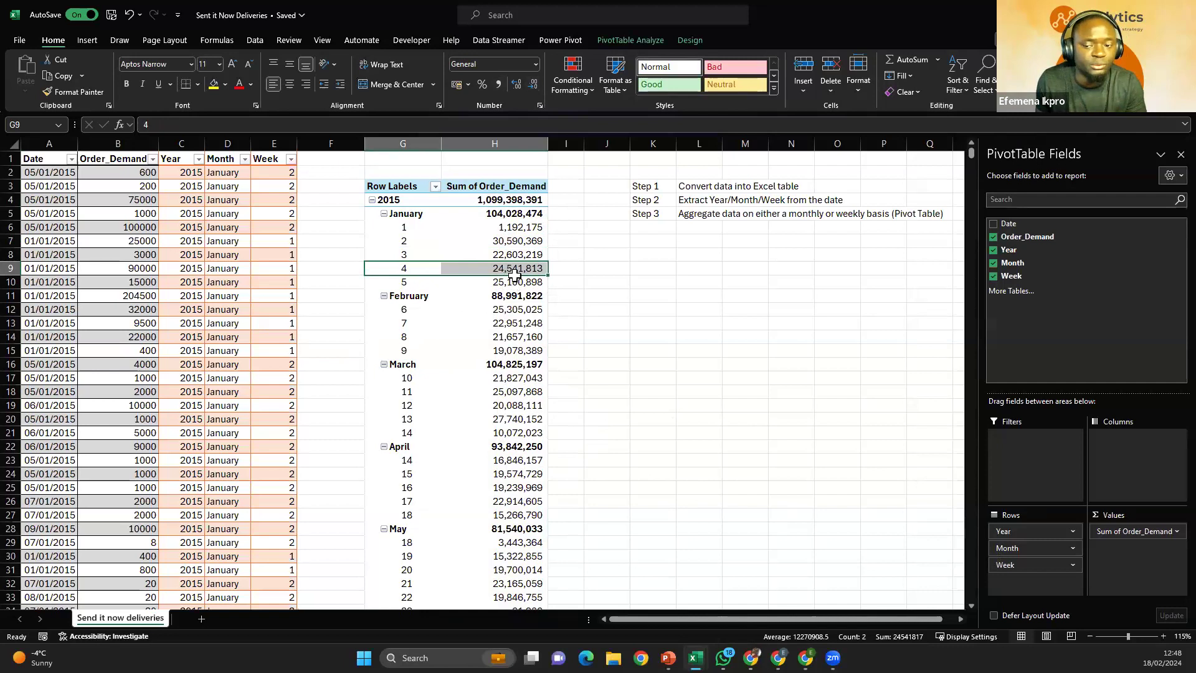
{"action": "left_click_drag", "start_coordinate": [1016, 567], "coordinate": [895, 593]}
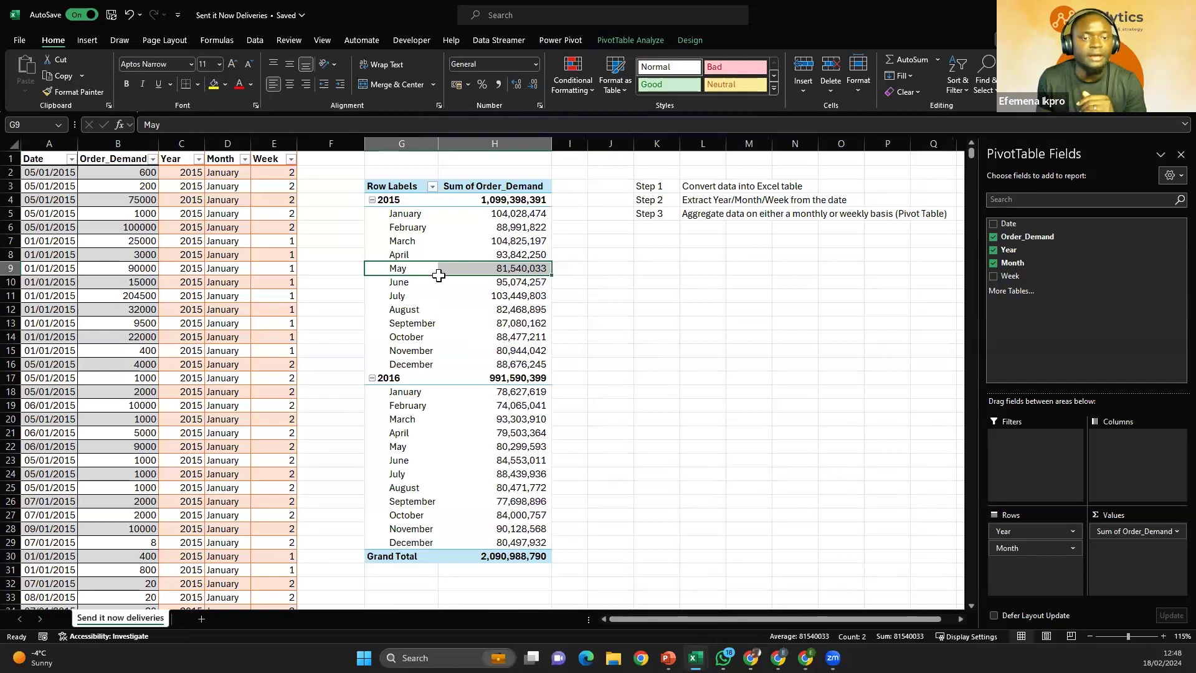
{"action": "left_click_drag", "start_coordinate": [400, 200], "coordinate": [511, 470]}
{"action": "left_click_drag", "start_coordinate": [511, 514], "coordinate": [510, 540]}
{"action": "left_click", "coordinate": [449, 343]}
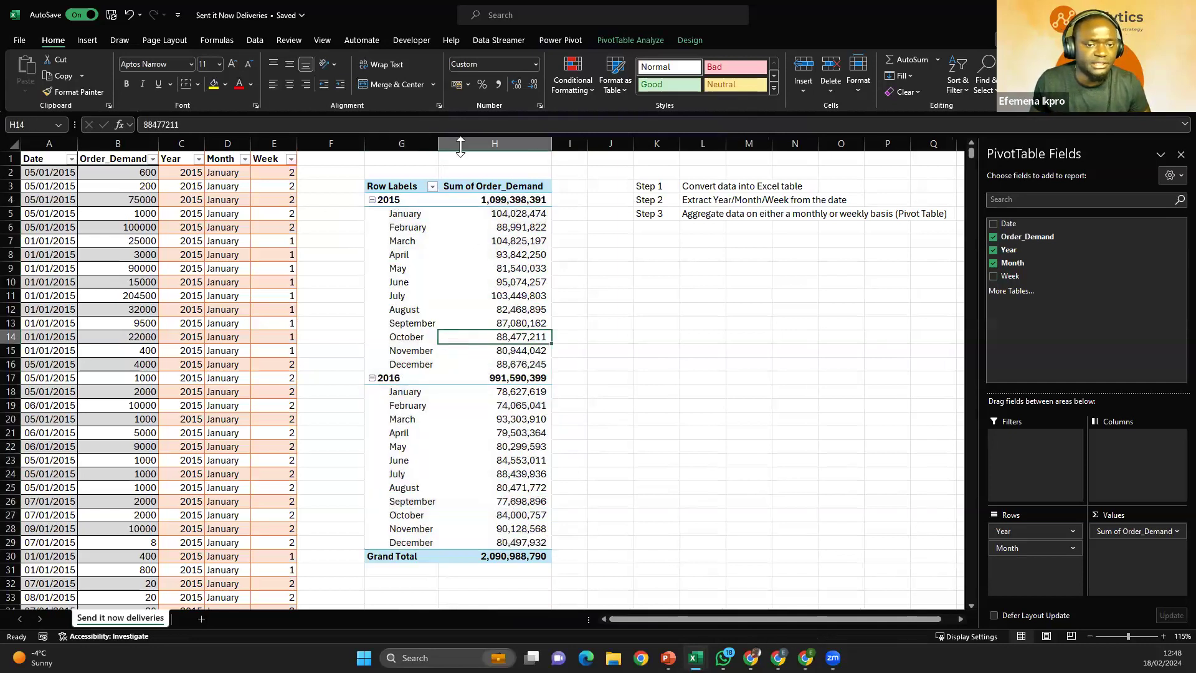
{"action": "left_click_drag", "start_coordinate": [378, 184], "coordinate": [470, 539]}
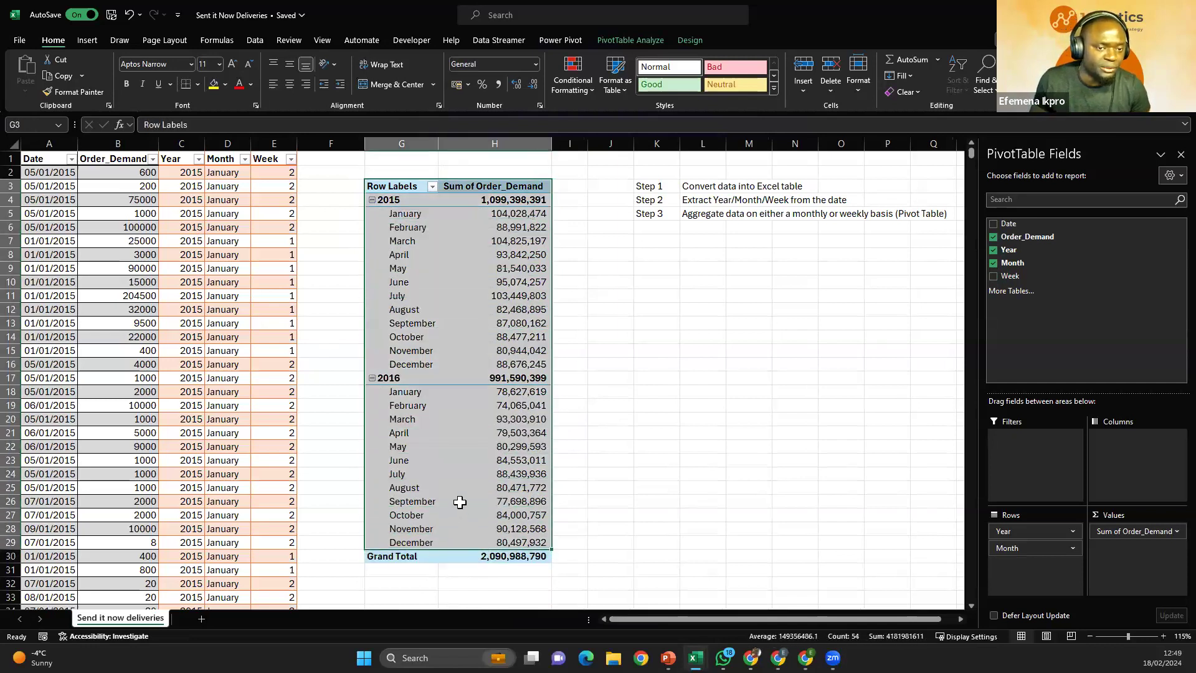
Step: Add "Step 4" in K6 and "Create Data that will be used for forecasting" in L6, below the existing step notes
{"action": "left_click", "coordinate": [656, 228]}
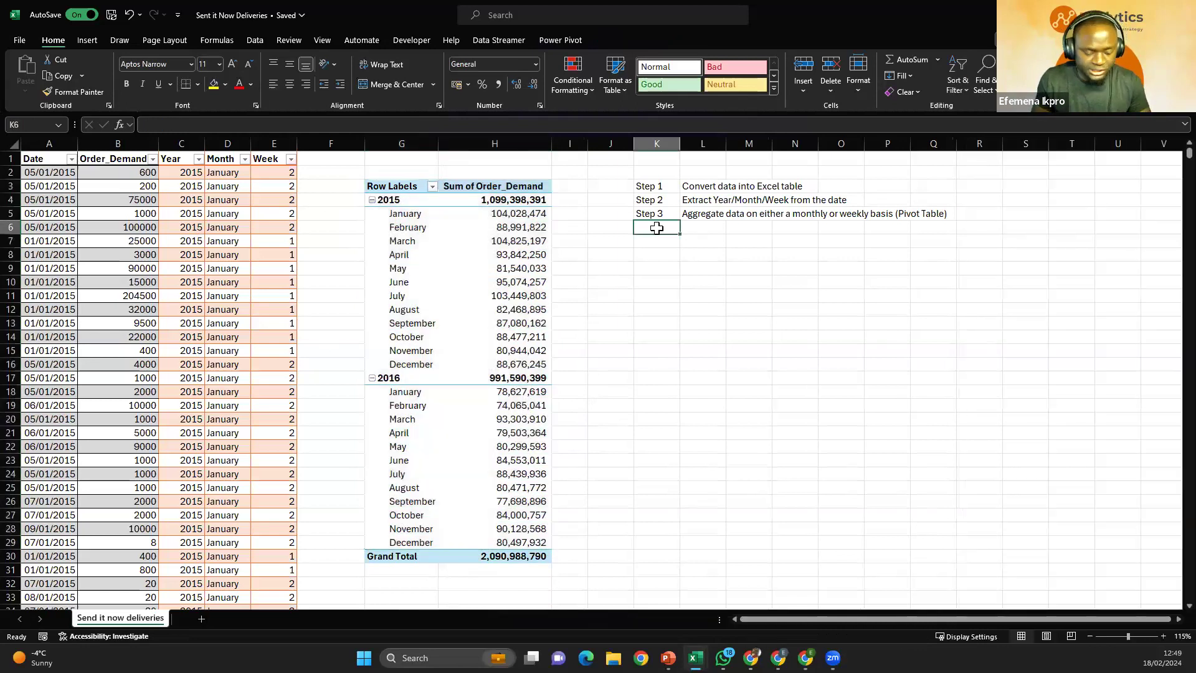
{"action": "type", "text": "Step"}
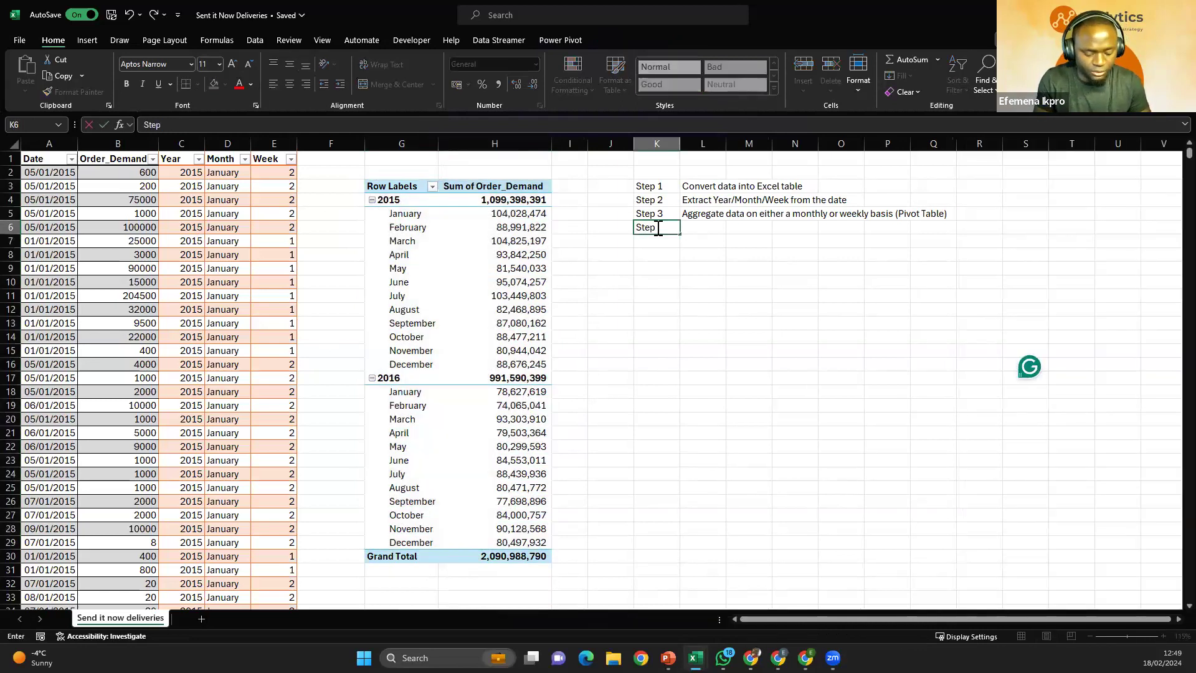
{"action": "type", "text": " 4"}
{"action": "key", "text": "Tab"}
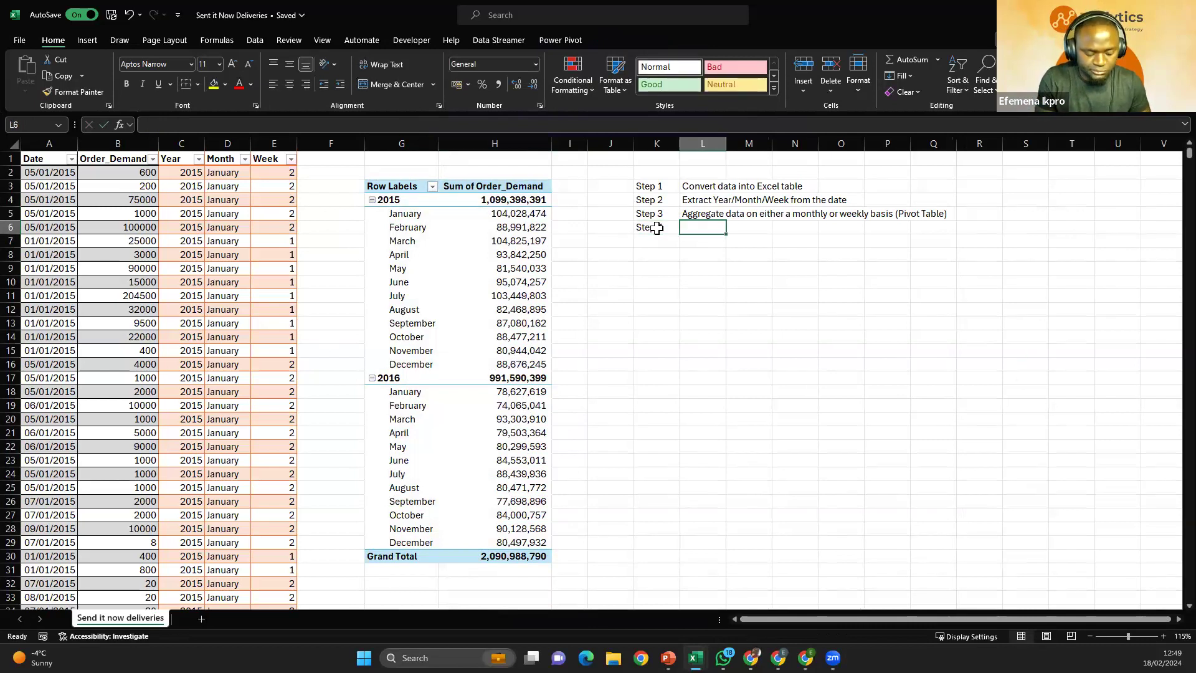
{"action": "type", "text": "Create T"}
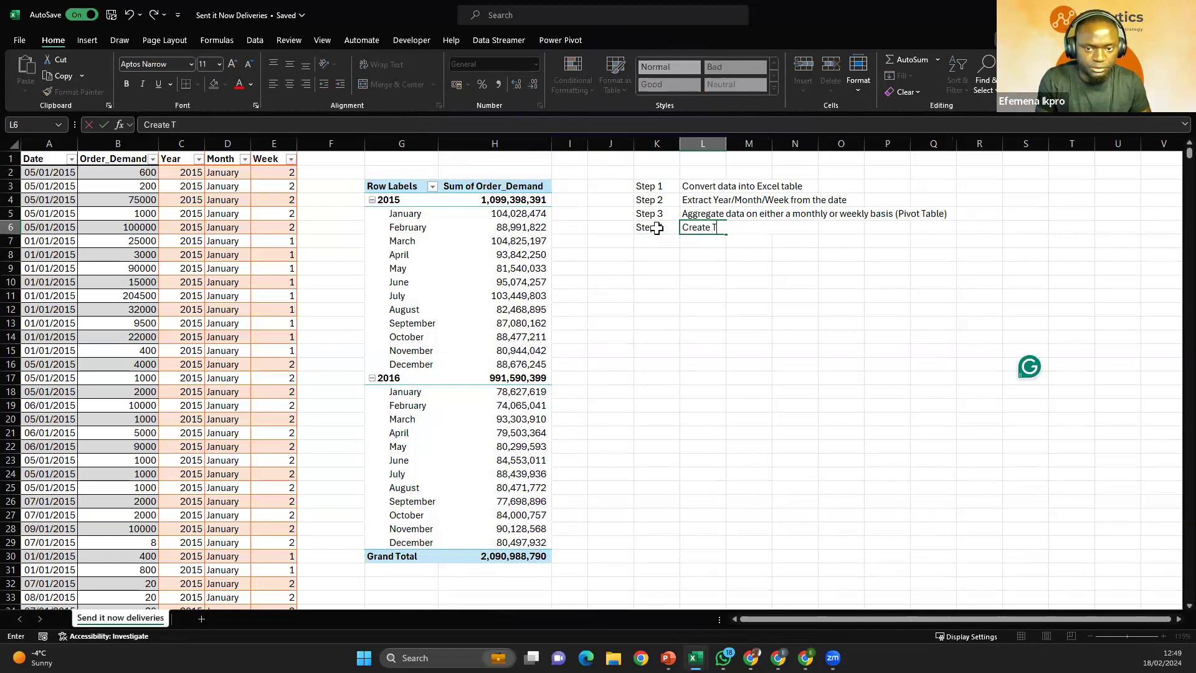
{"action": "key", "text": "BackSpace"}
{"action": "type", "text": "Data that"}
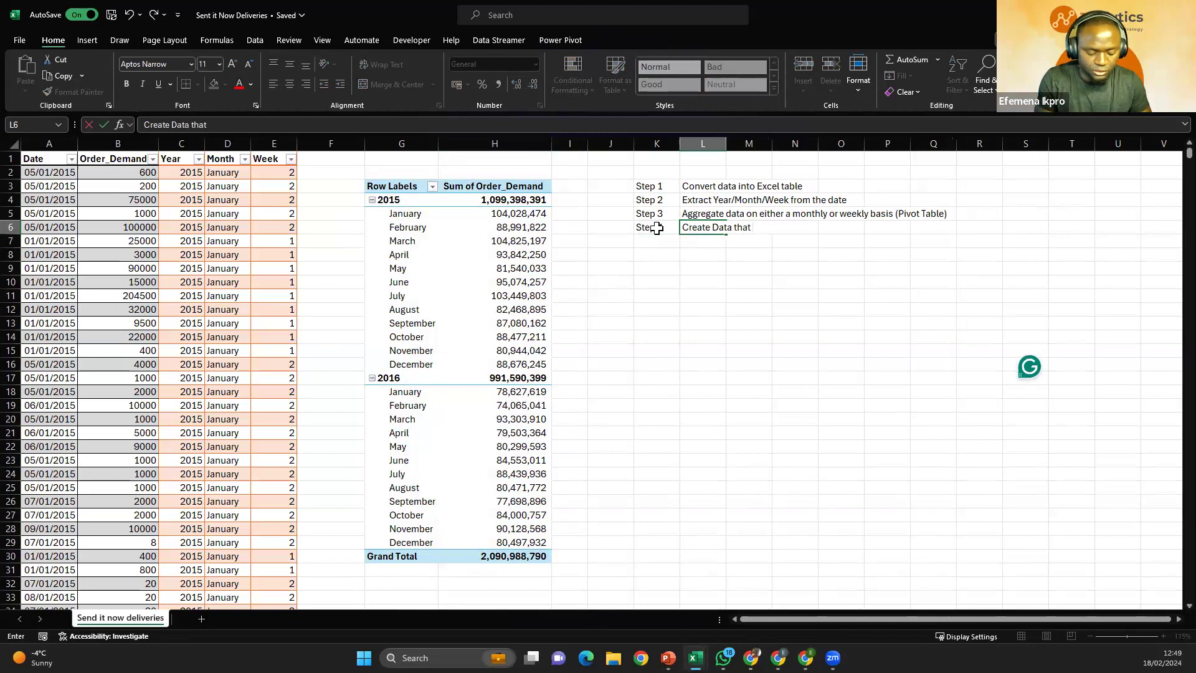
{"action": "type", "text": " will be used for forecasting"}
{"action": "key", "text": "Return"}
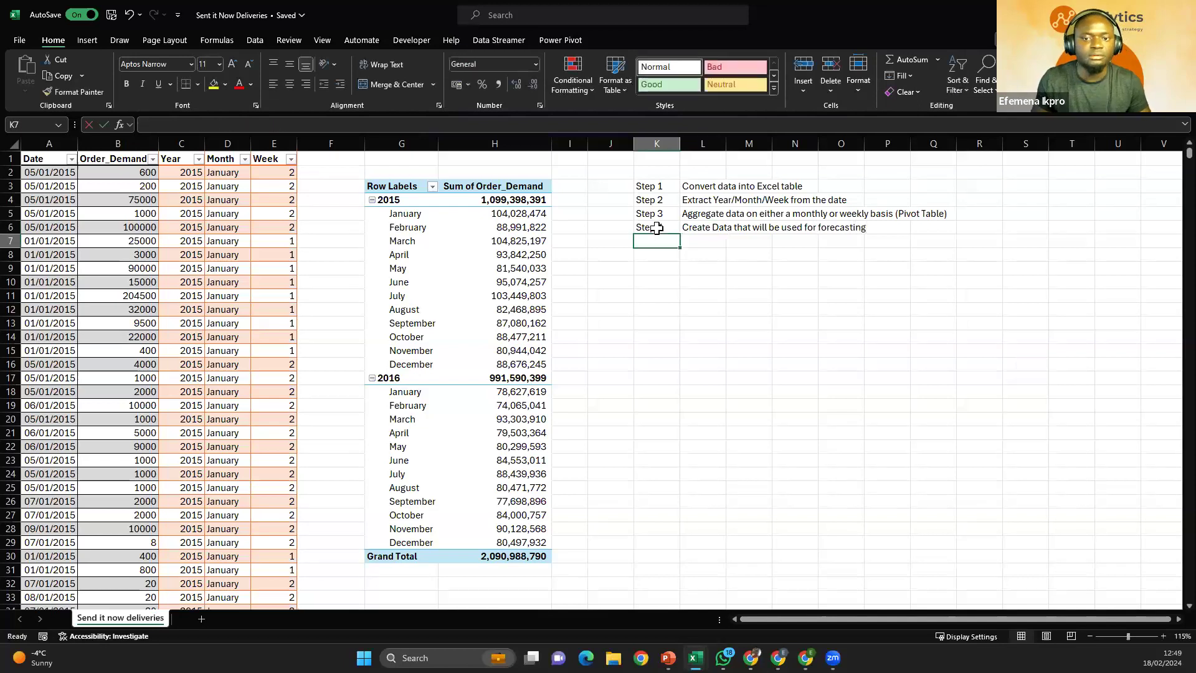
{"action": "left_click_drag", "start_coordinate": [658, 185], "coordinate": [722, 224]}
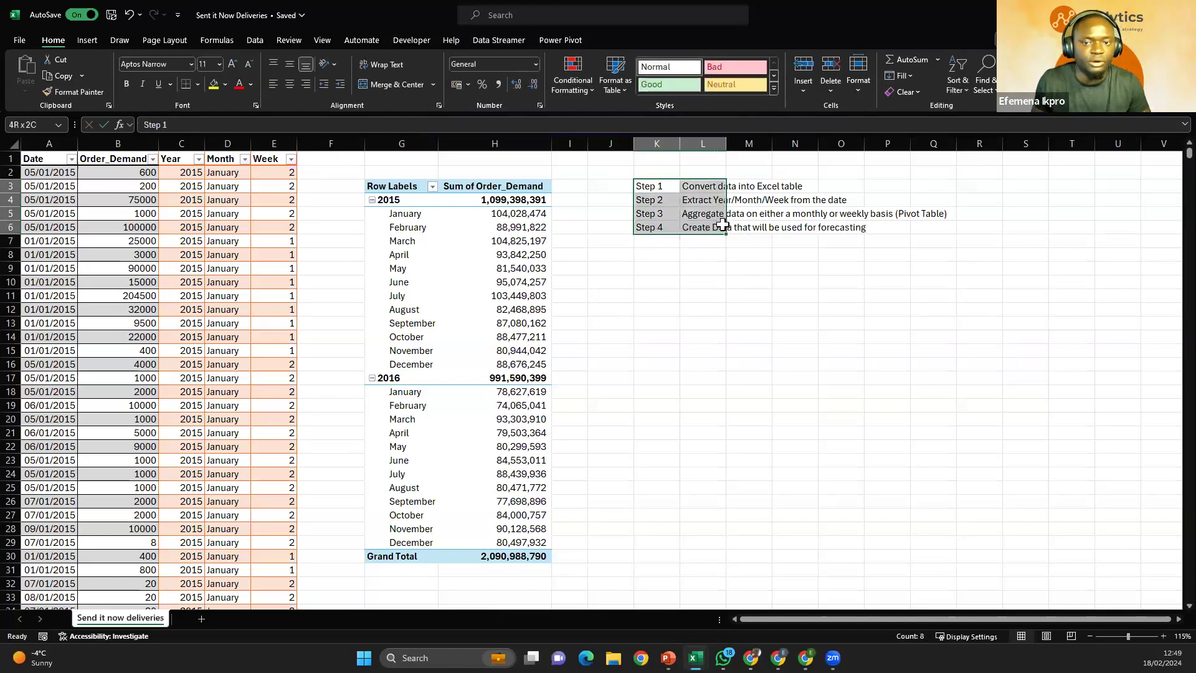
{"action": "left_click", "coordinate": [689, 283]}
{"action": "left_click", "coordinate": [409, 227]}
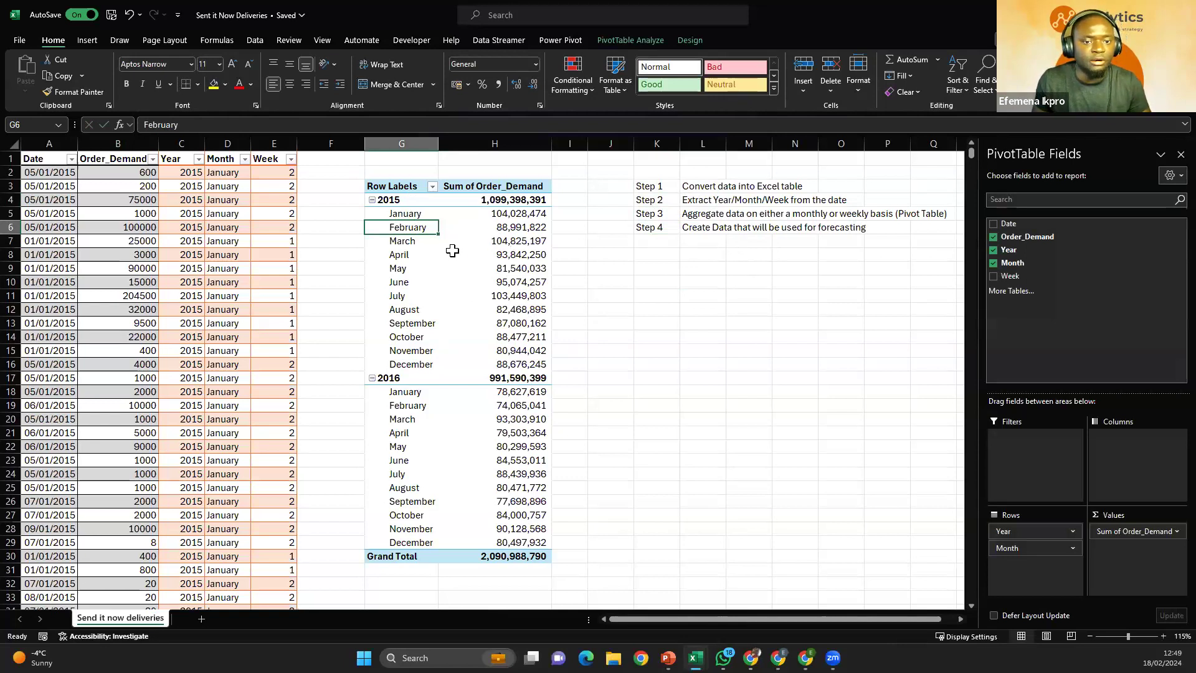
{"action": "left_click", "coordinate": [498, 268]}
{"action": "left_click", "coordinate": [422, 293]}
{"action": "left_click", "coordinate": [429, 242]}
{"action": "left_click", "coordinate": [511, 239]}
Step: Hide the pivot table's subtotals and turn its grand totals off for both rows and columns
{"action": "left_click", "coordinate": [502, 293]}
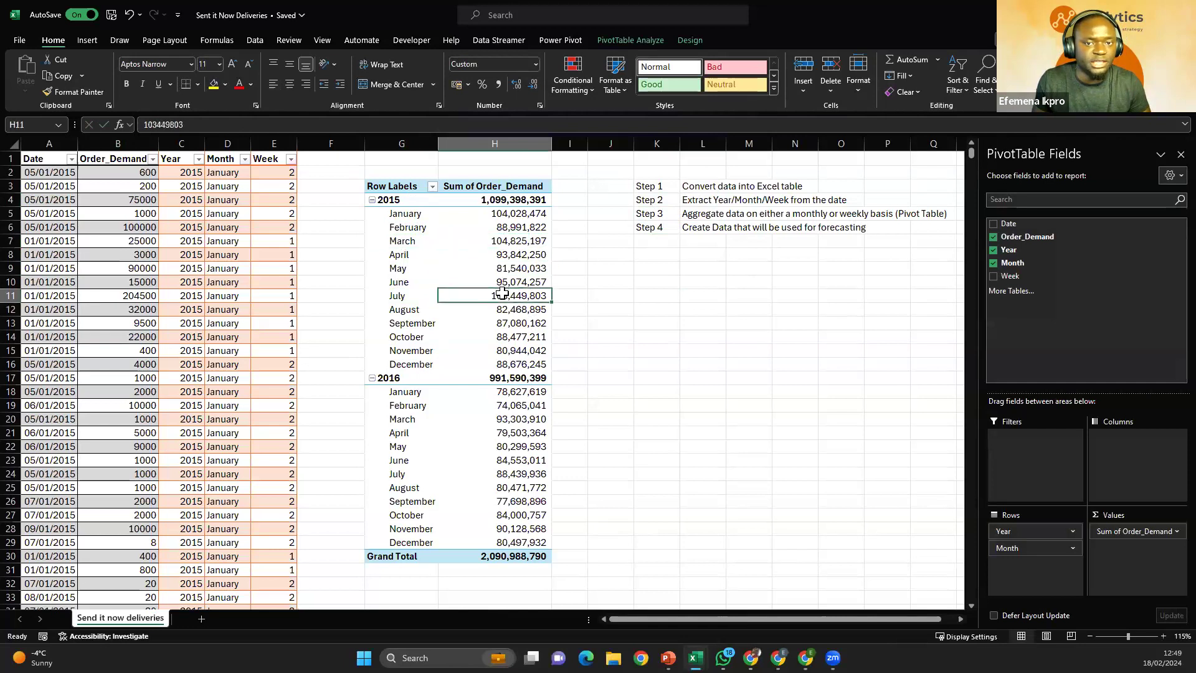
{"action": "left_click", "coordinate": [692, 39]}
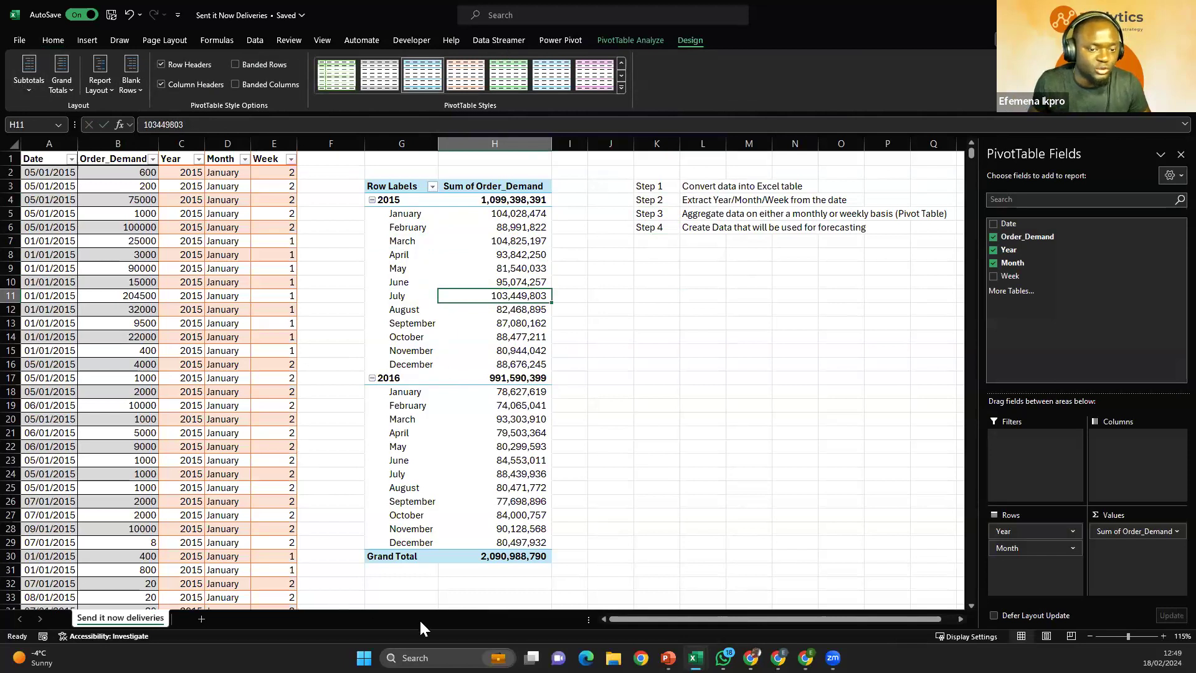
{"action": "left_click_drag", "start_coordinate": [405, 556], "coordinate": [504, 560]}
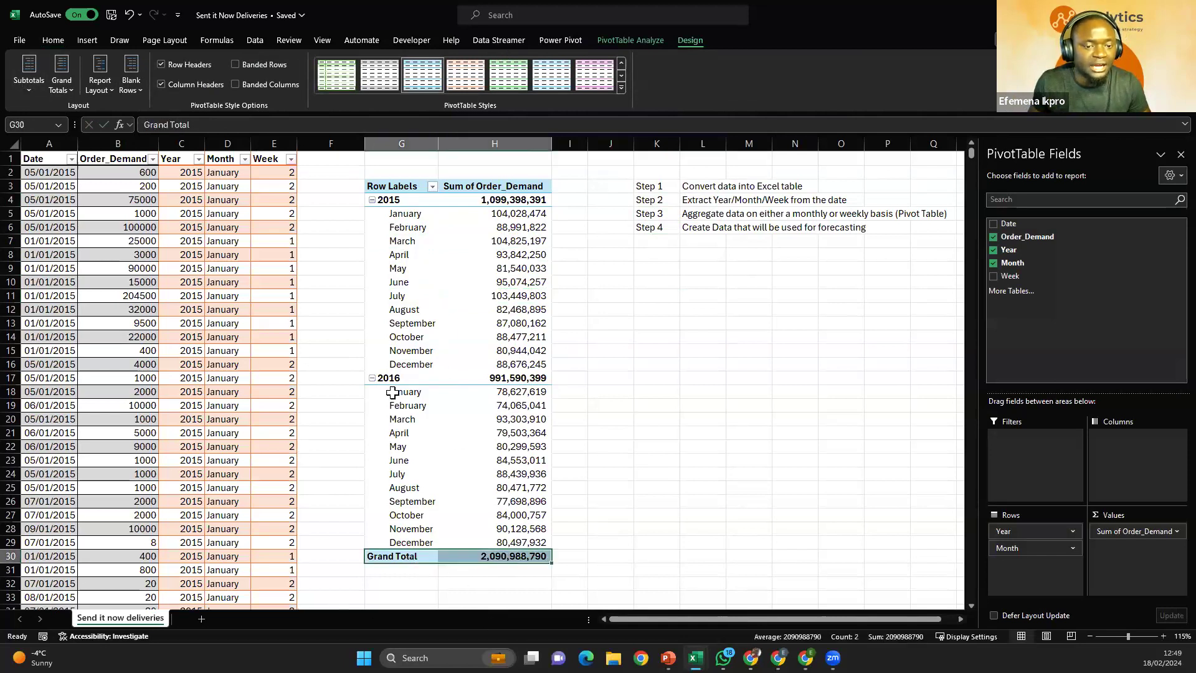
{"action": "left_click", "coordinate": [368, 377]}
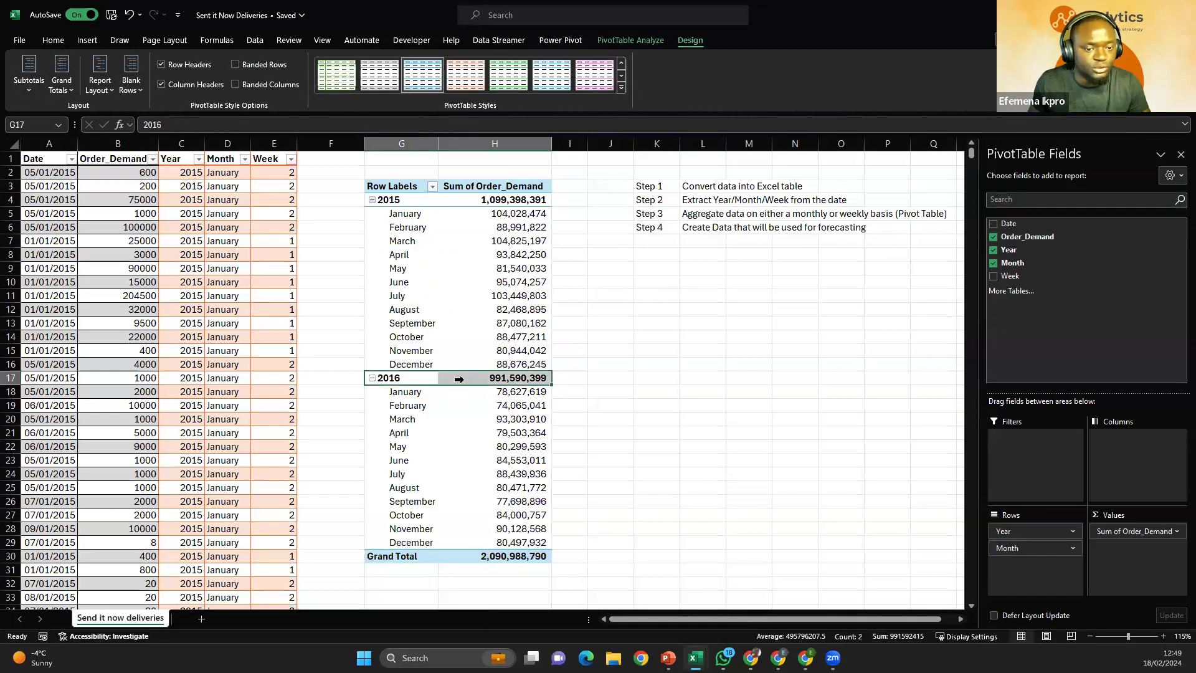
{"action": "left_click", "coordinate": [373, 194]}
{"action": "left_click", "coordinate": [427, 272]}
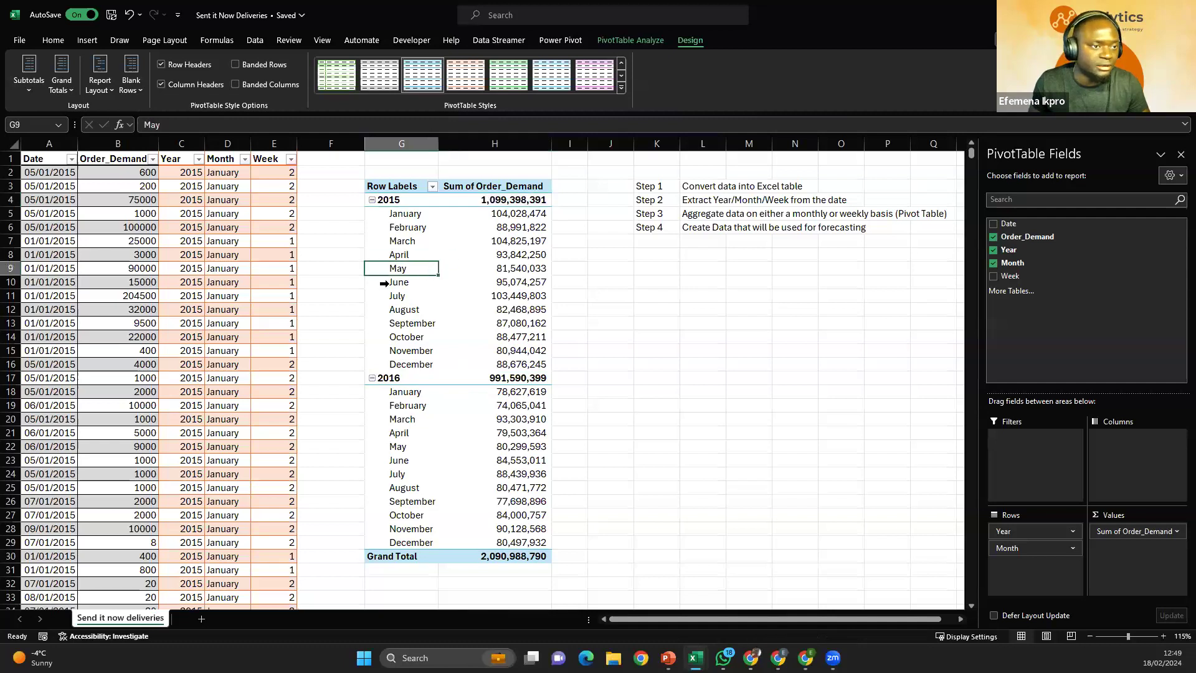
{"action": "left_click", "coordinate": [31, 82]}
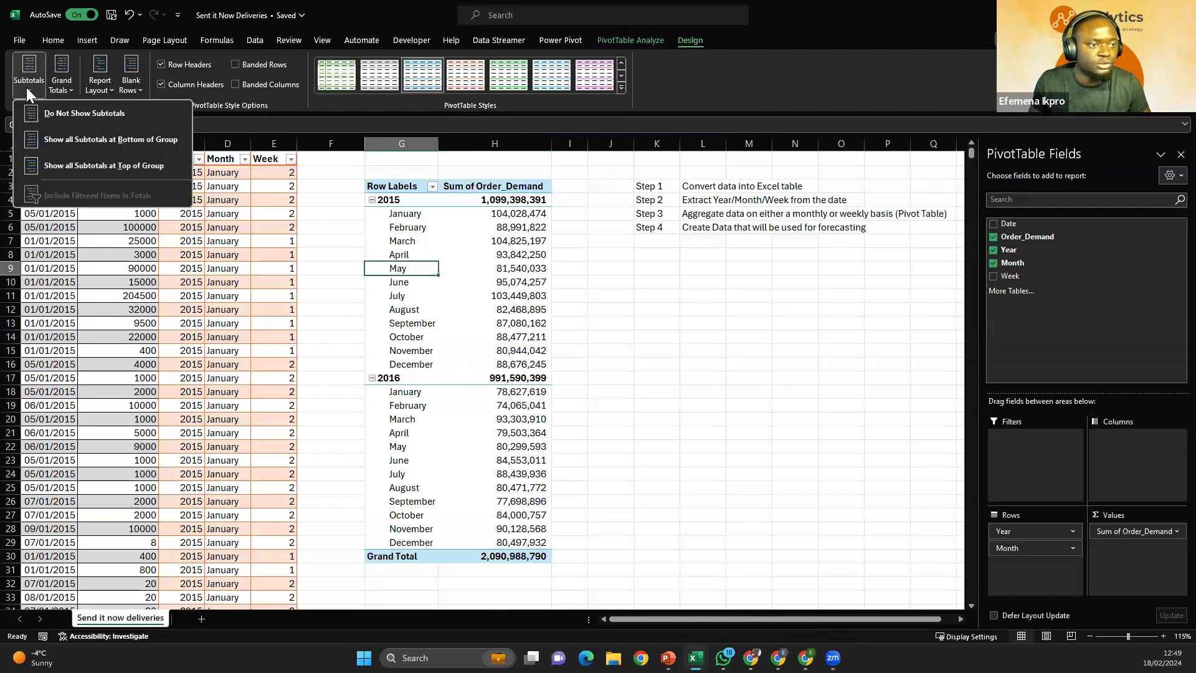
{"action": "left_click", "coordinate": [90, 115]}
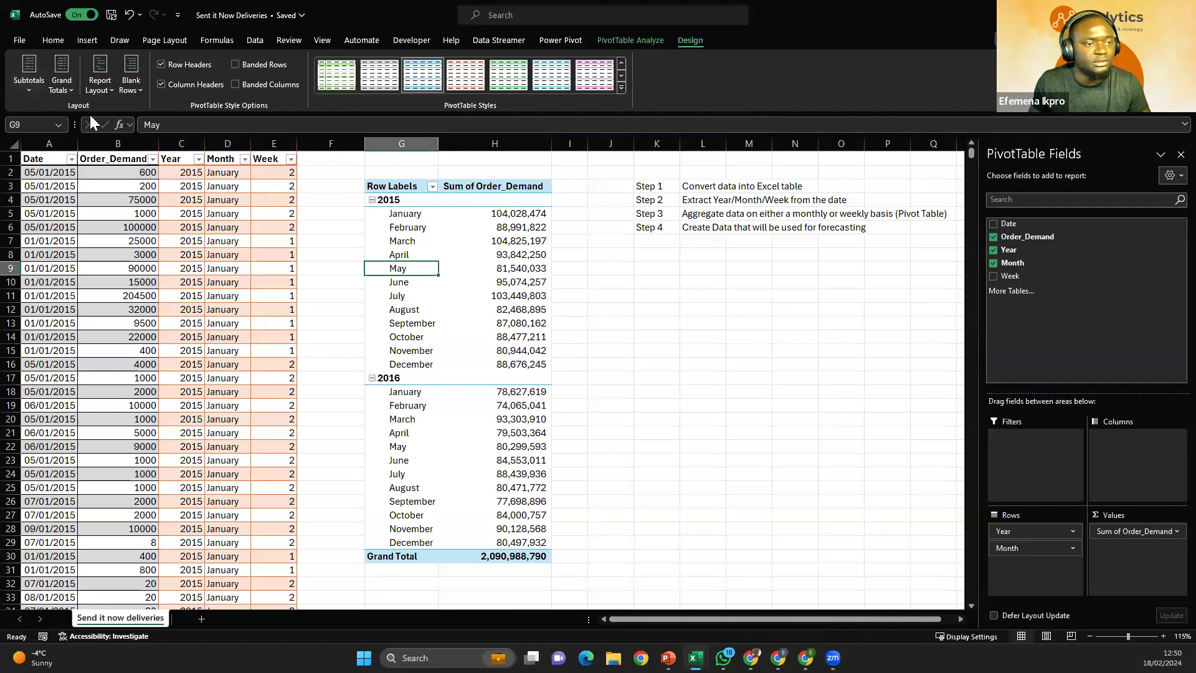
{"action": "left_click", "coordinate": [67, 91]}
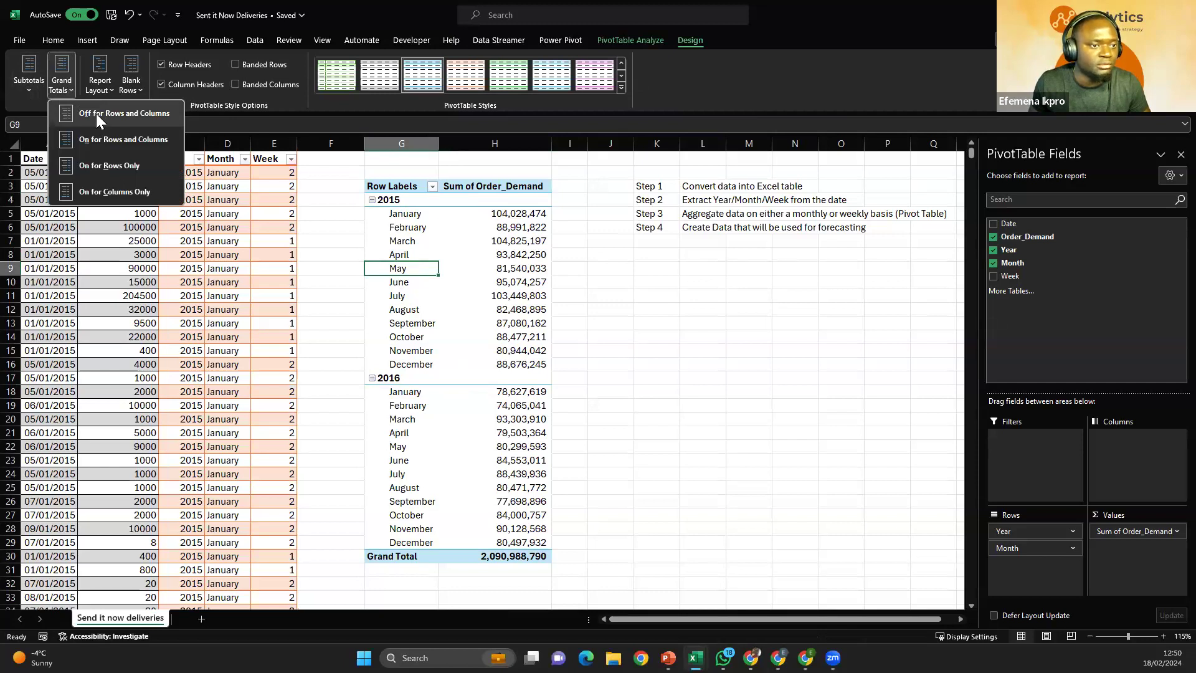
{"action": "left_click", "coordinate": [96, 112]}
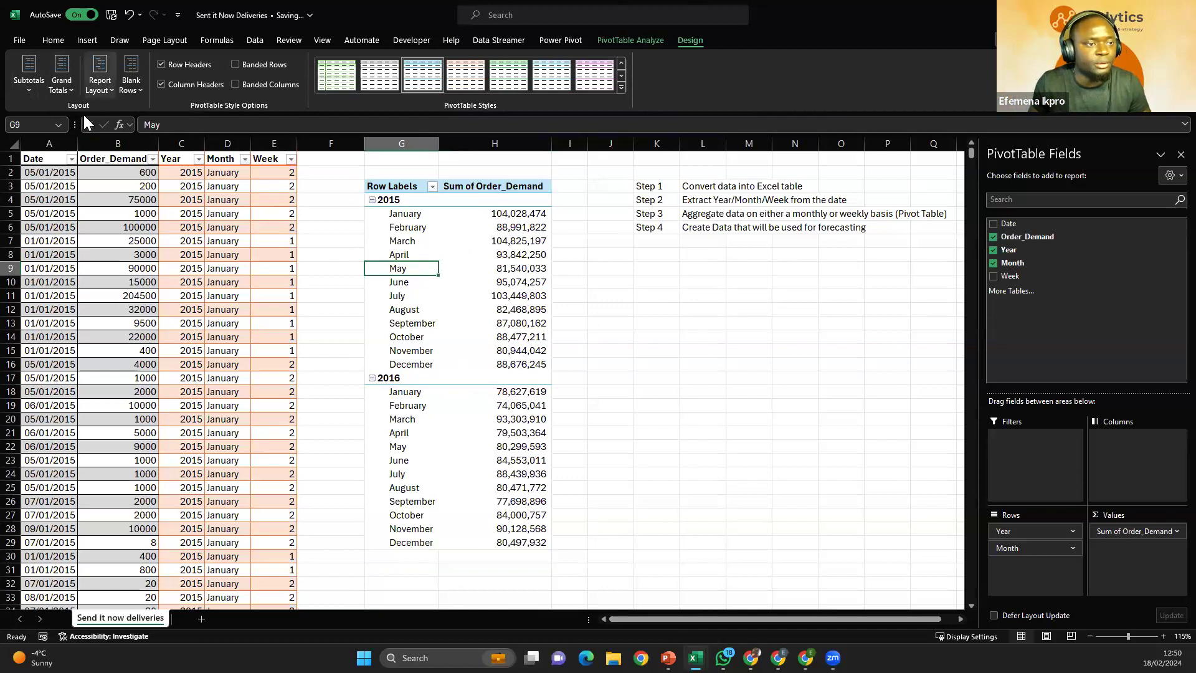
Step: Show the pivot table in tabular form, with Year and Month in separate columns
{"action": "left_click", "coordinate": [102, 90]}
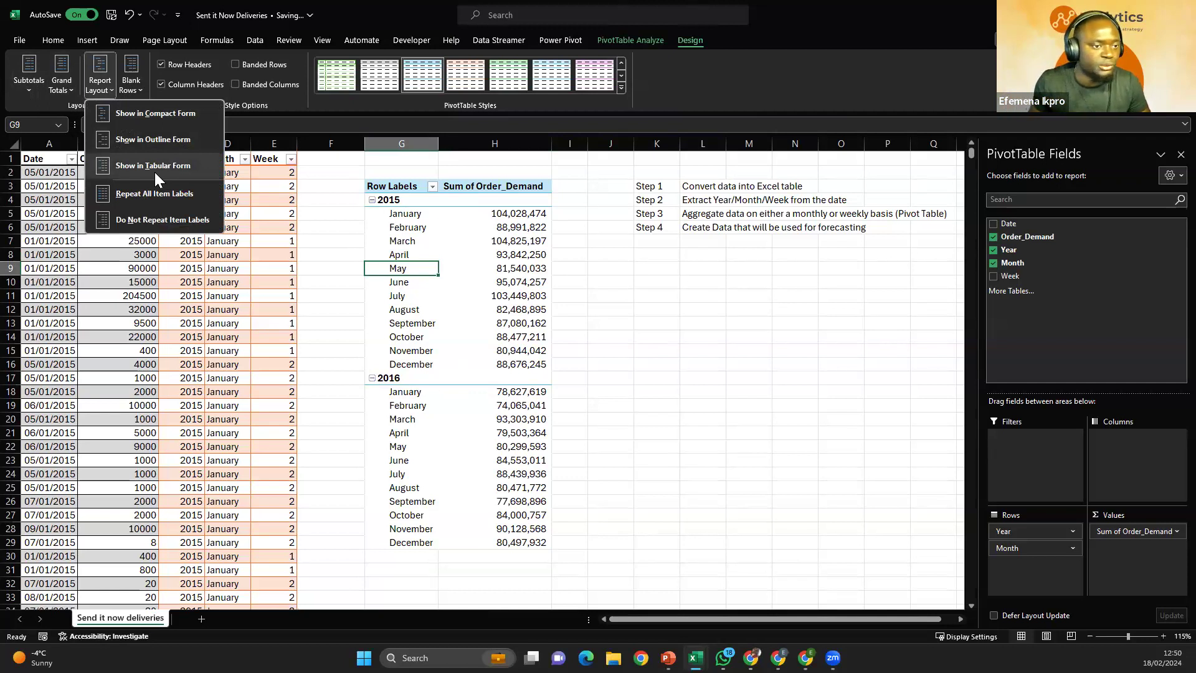
{"action": "left_click", "coordinate": [100, 92]}
{"action": "left_click", "coordinate": [100, 92]}
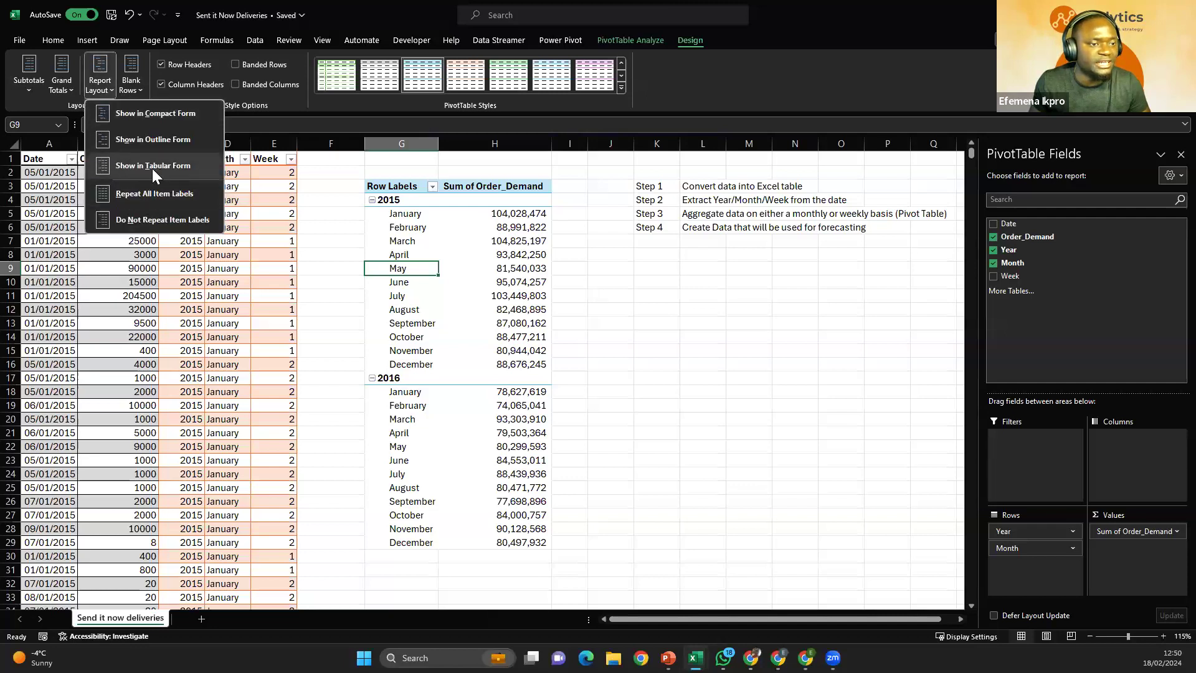
{"action": "left_click", "coordinate": [151, 170]}
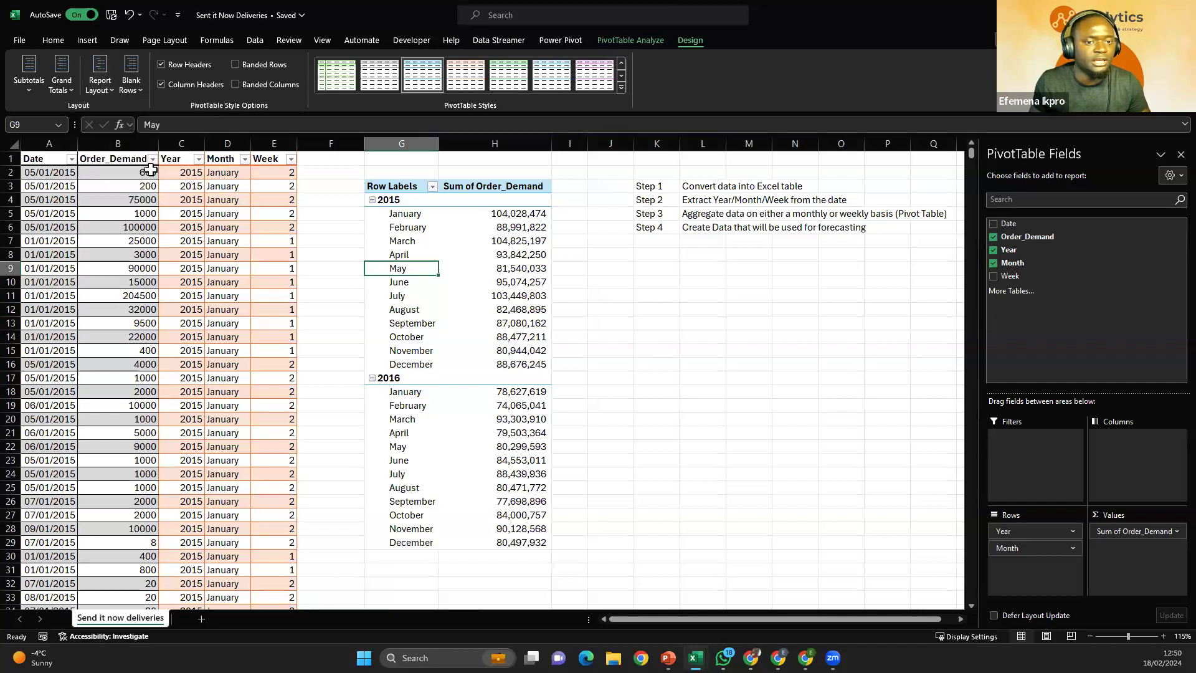
{"action": "left_click_drag", "start_coordinate": [420, 189], "coordinate": [588, 517]}
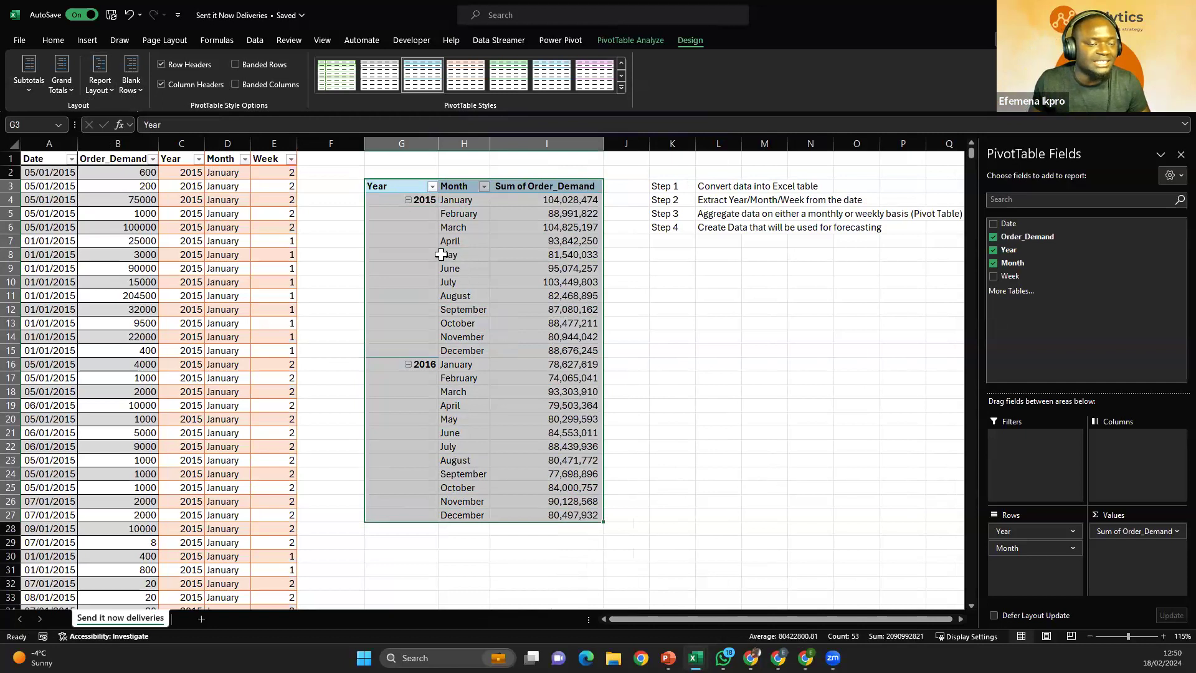
Step: Examine the blank Year cells beneath 2015 and 2016 in the pivot table
{"action": "left_click", "coordinate": [496, 323]}
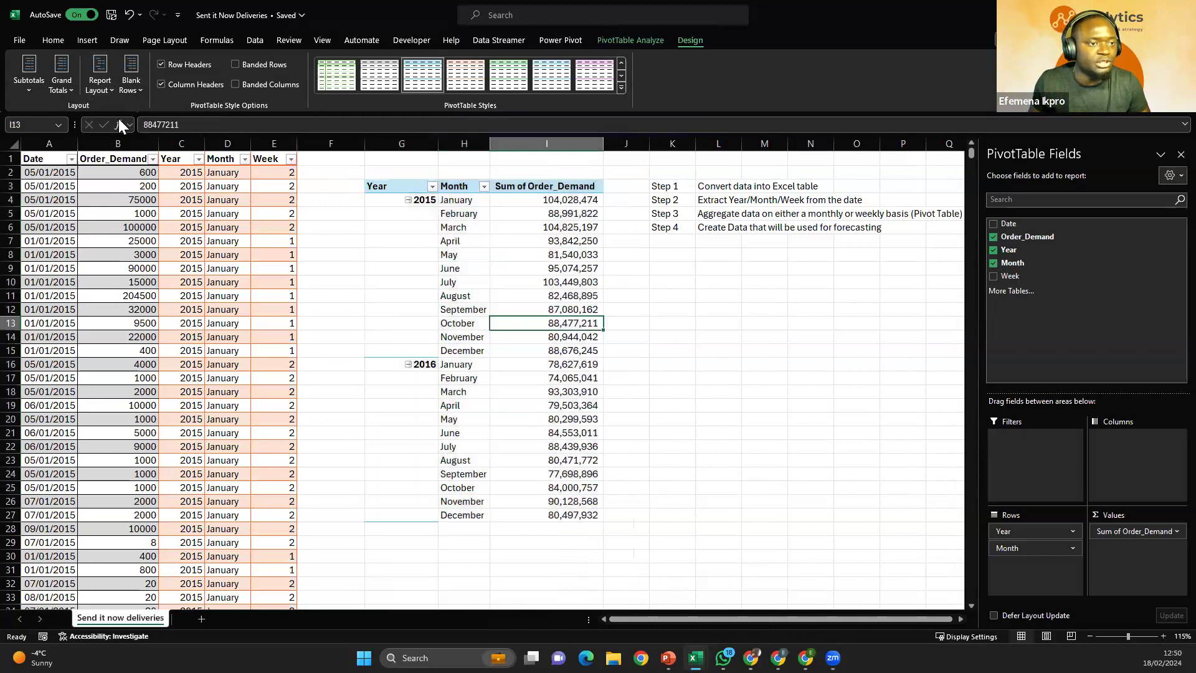
{"action": "left_click", "coordinate": [97, 88]}
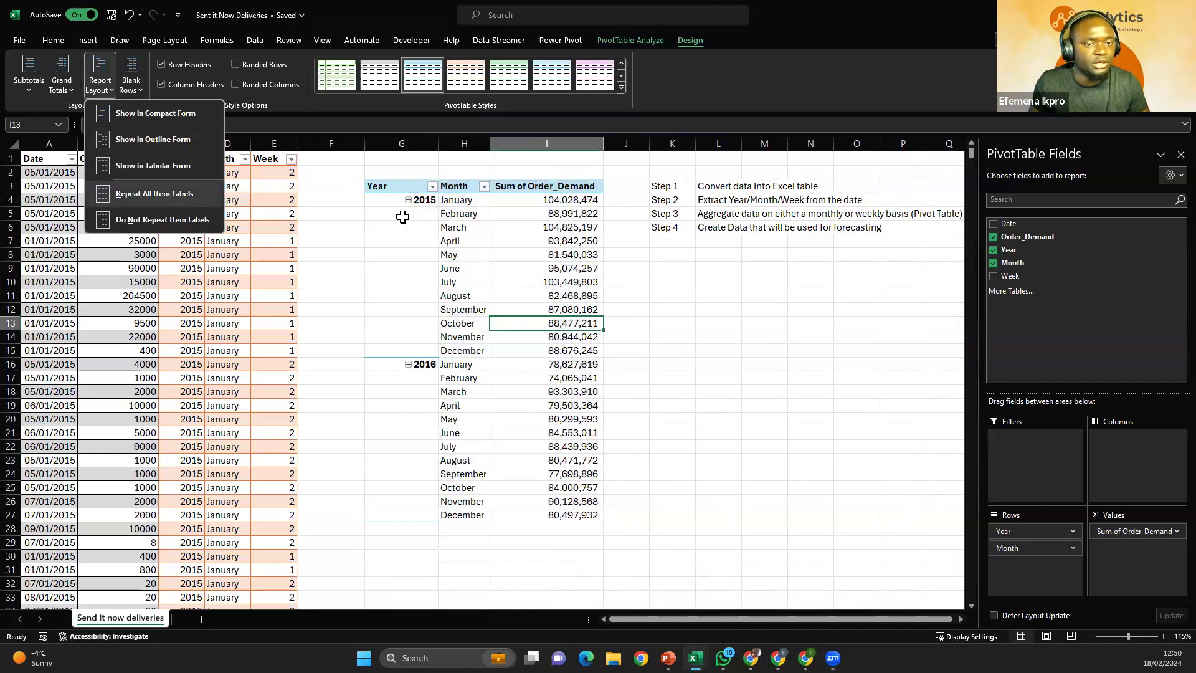
{"action": "left_click_drag", "start_coordinate": [418, 215], "coordinate": [401, 518]}
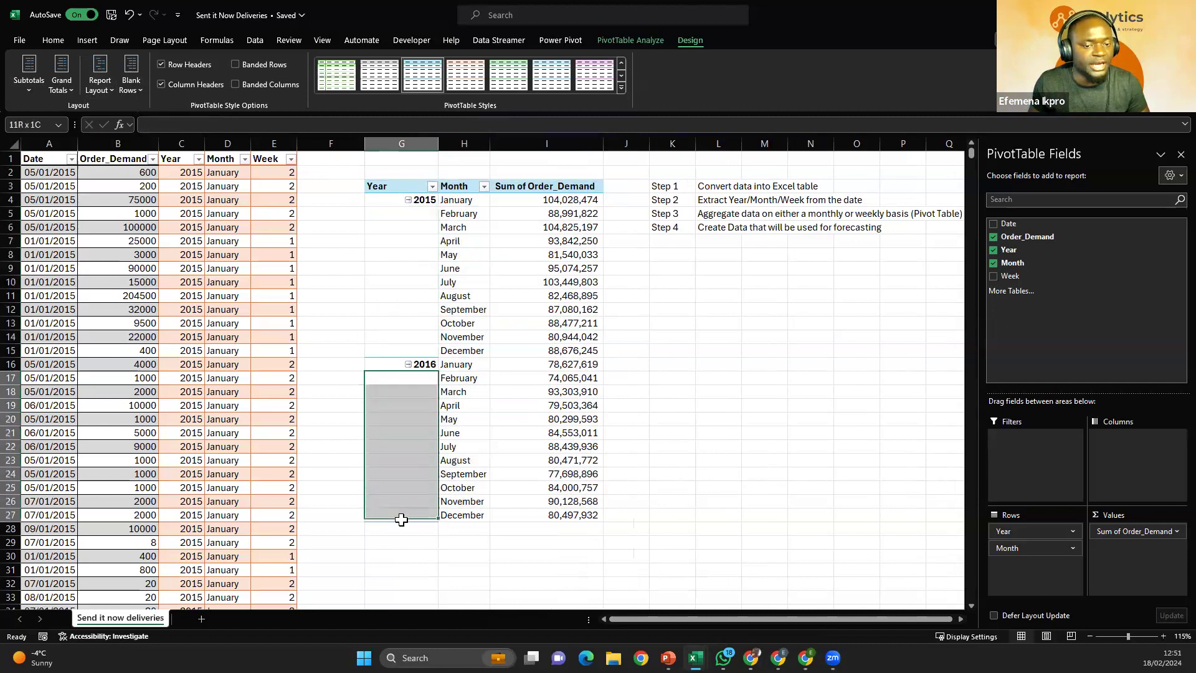
{"action": "left_click", "coordinate": [417, 230]}
{"action": "key", "text": "Up"}
{"action": "key", "text": "shift+Down"}
{"action": "key", "text": "shift+Down"}
{"action": "key", "text": "shift+Down"}
{"action": "key", "text": "shift+Down"}
{"action": "key", "text": "shift+Down"}
{"action": "key", "text": "shift+Down"}
{"action": "key", "text": "shift+Down"}
{"action": "key", "text": "shift+Down"}
{"action": "key", "text": "shift+Down"}
{"action": "key", "text": "shift+Down"}
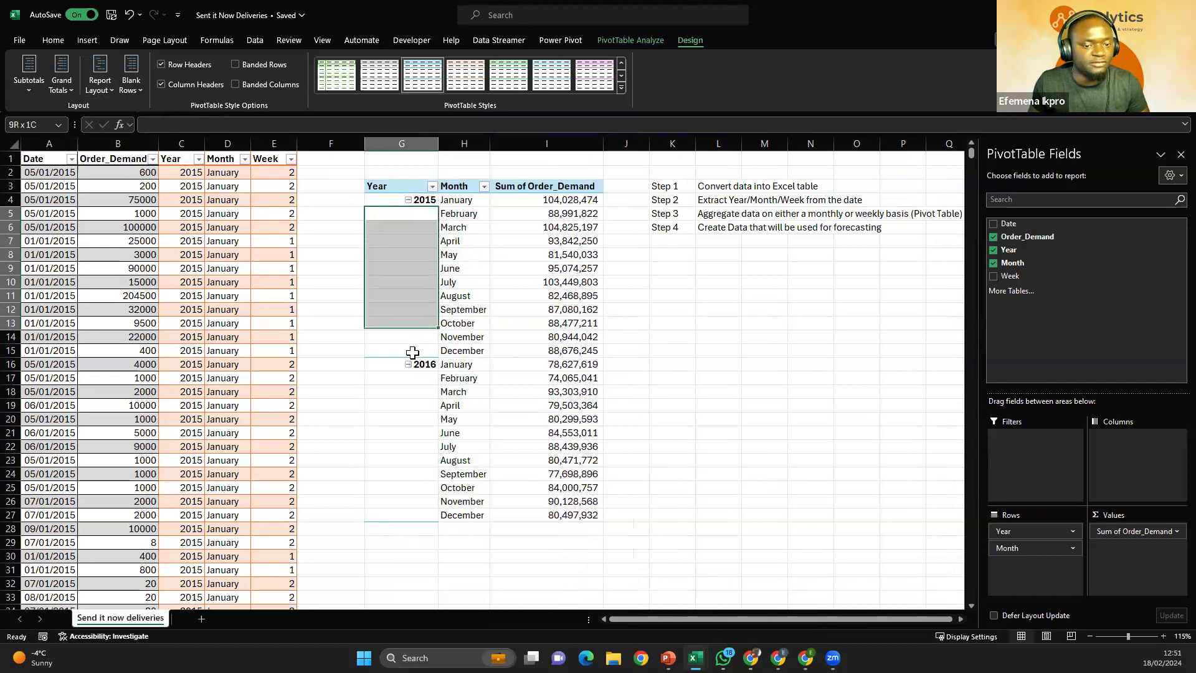
{"action": "left_click_drag", "start_coordinate": [411, 381], "coordinate": [392, 519]}
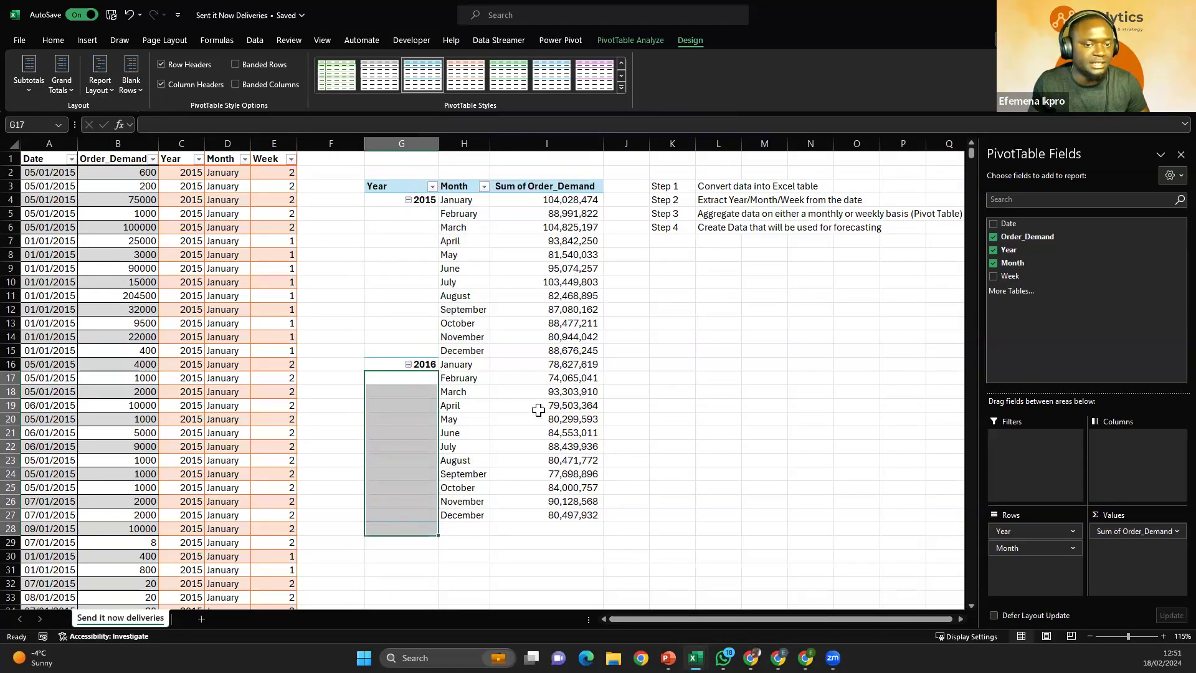
Step: Set the pivot table's report layout to repeat all item labels, so every month row carries its year
{"action": "left_click", "coordinate": [541, 391]}
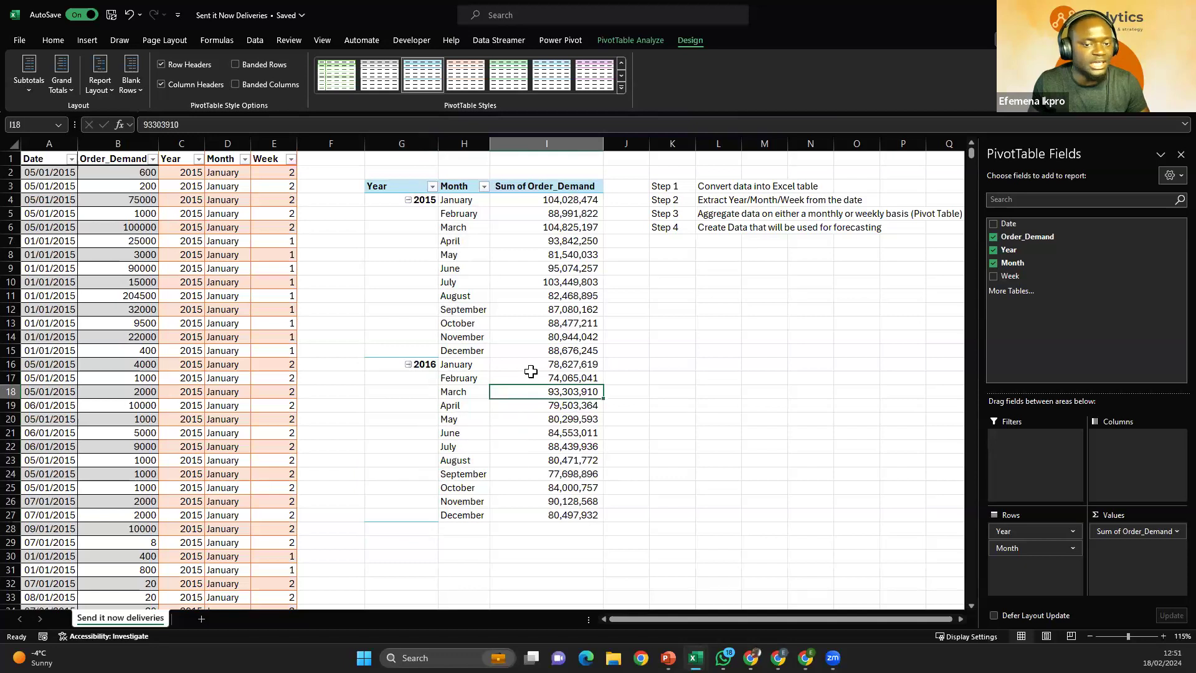
{"action": "left_click", "coordinate": [96, 92]}
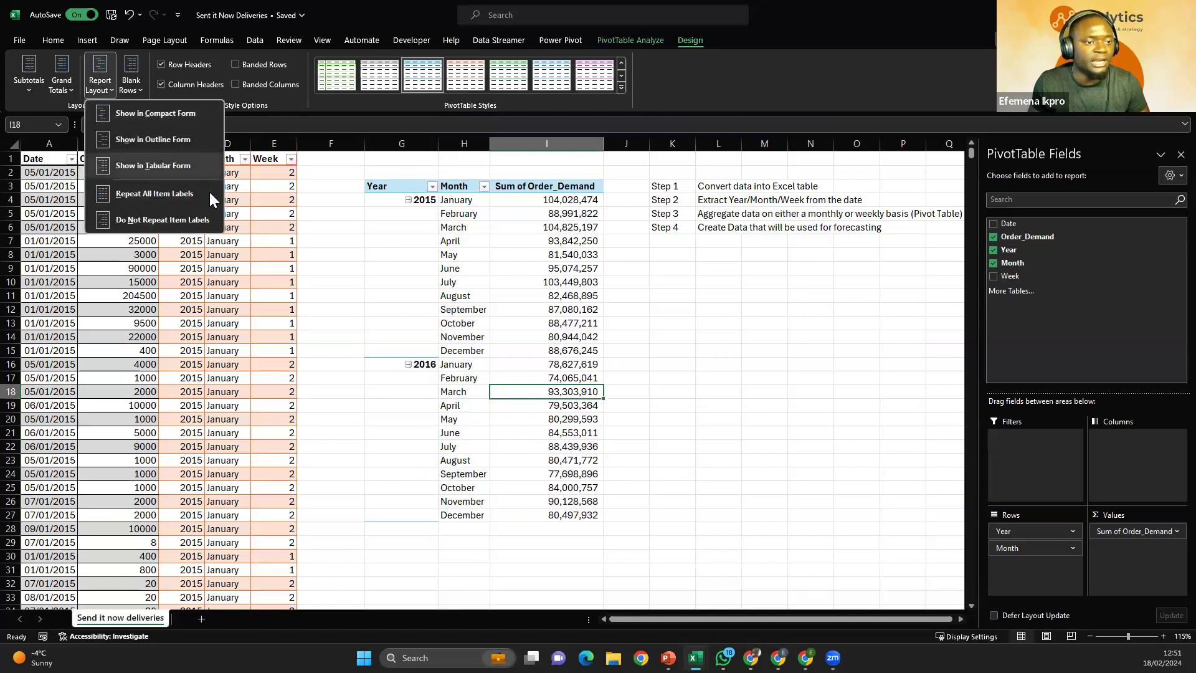
{"action": "left_click", "coordinate": [156, 195]}
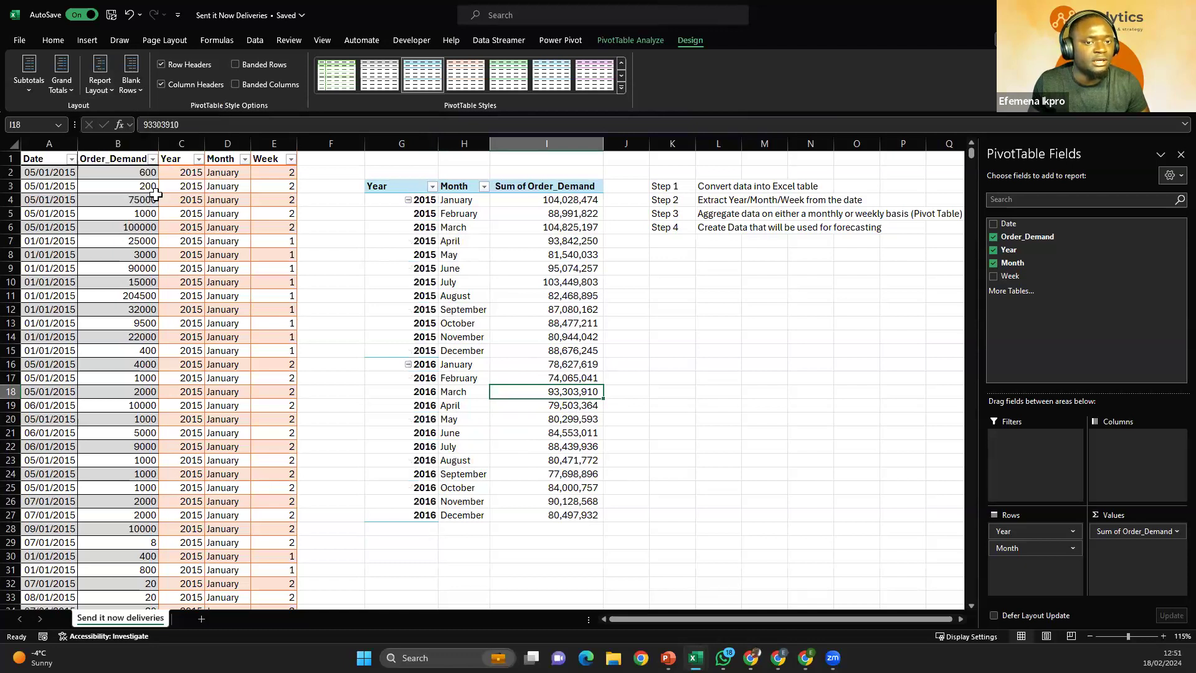
Step: Review the aggregated Year, Month and Sum of Order_Demand layout against the source data table in columns A to E
{"action": "left_click", "coordinate": [399, 182]}
{"action": "left_click", "coordinate": [510, 255]}
{"action": "left_click_drag", "start_coordinate": [398, 186], "coordinate": [551, 516]}
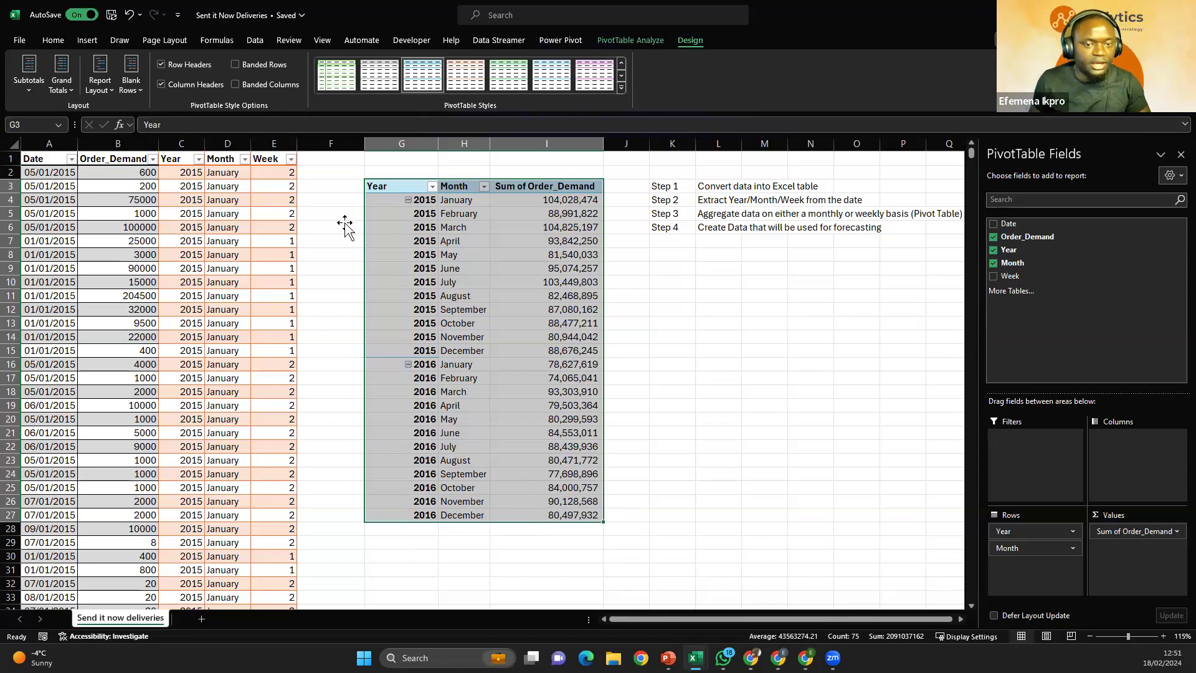
{"action": "left_click", "coordinate": [581, 282]}
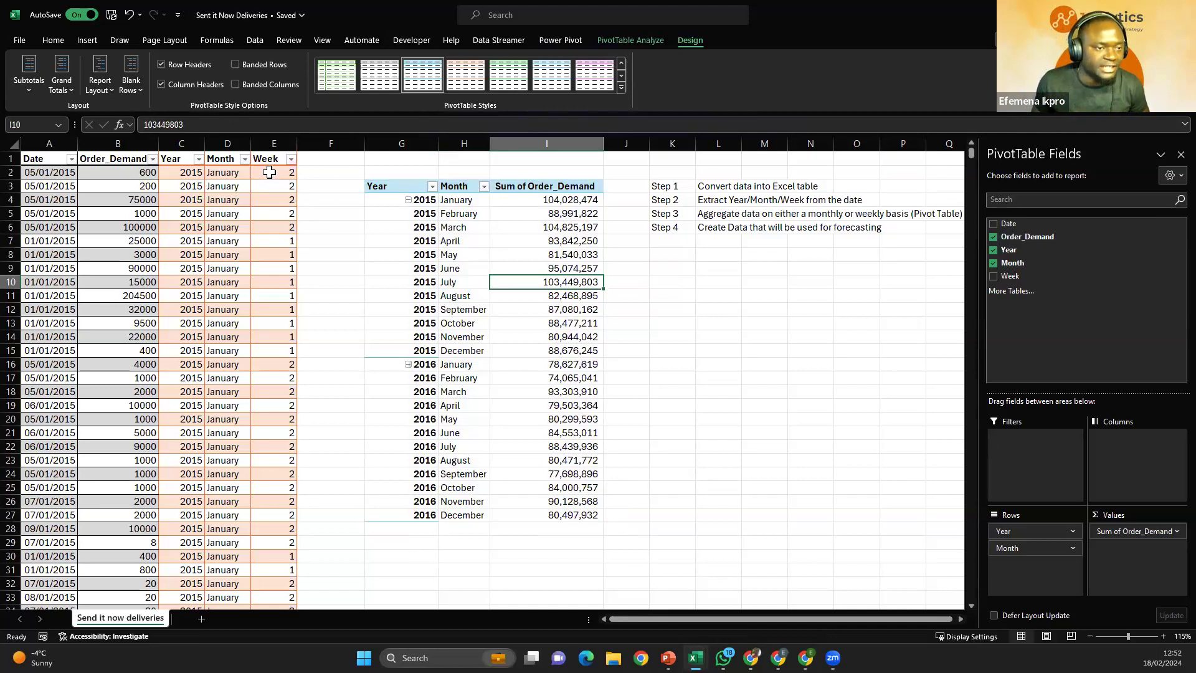
{"action": "left_click", "coordinate": [49, 144]}
{"action": "left_click_drag", "start_coordinate": [200, 149], "coordinate": [291, 163]}
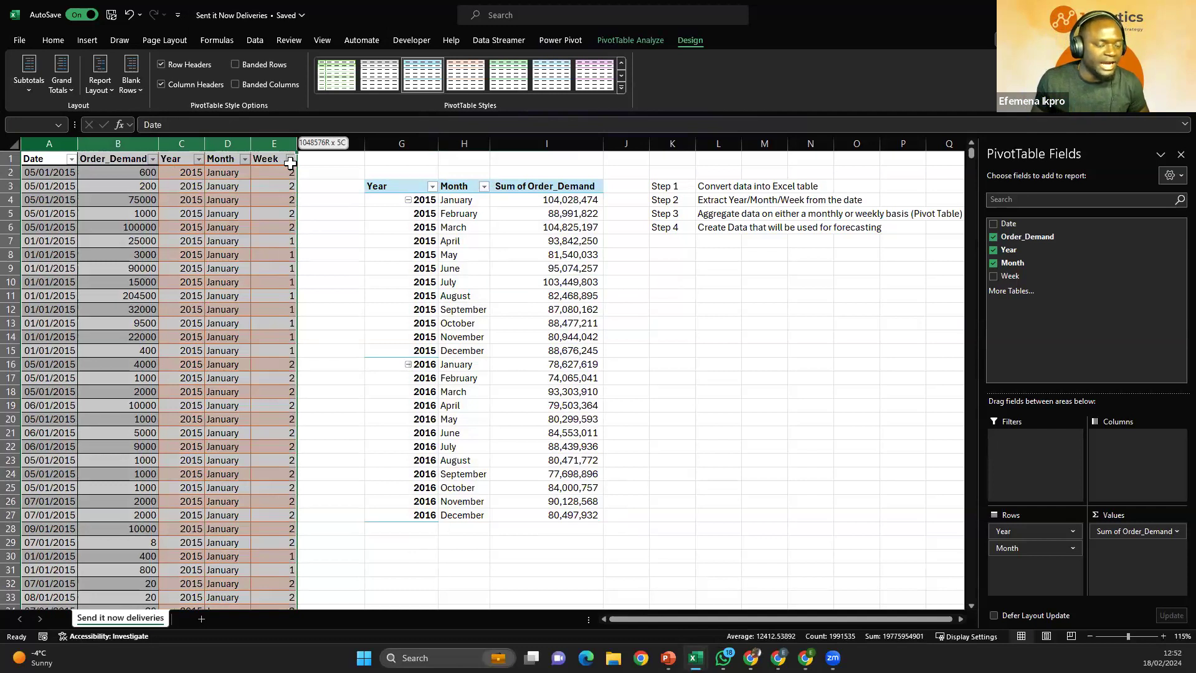
{"action": "mouse_move", "coordinate": [290, 163]}
{"action": "left_mouse_down"}
{"action": "mouse_move", "coordinate": [154, 164]}
{"action": "mouse_move", "coordinate": [294, 166]}
{"action": "left_mouse_up"}
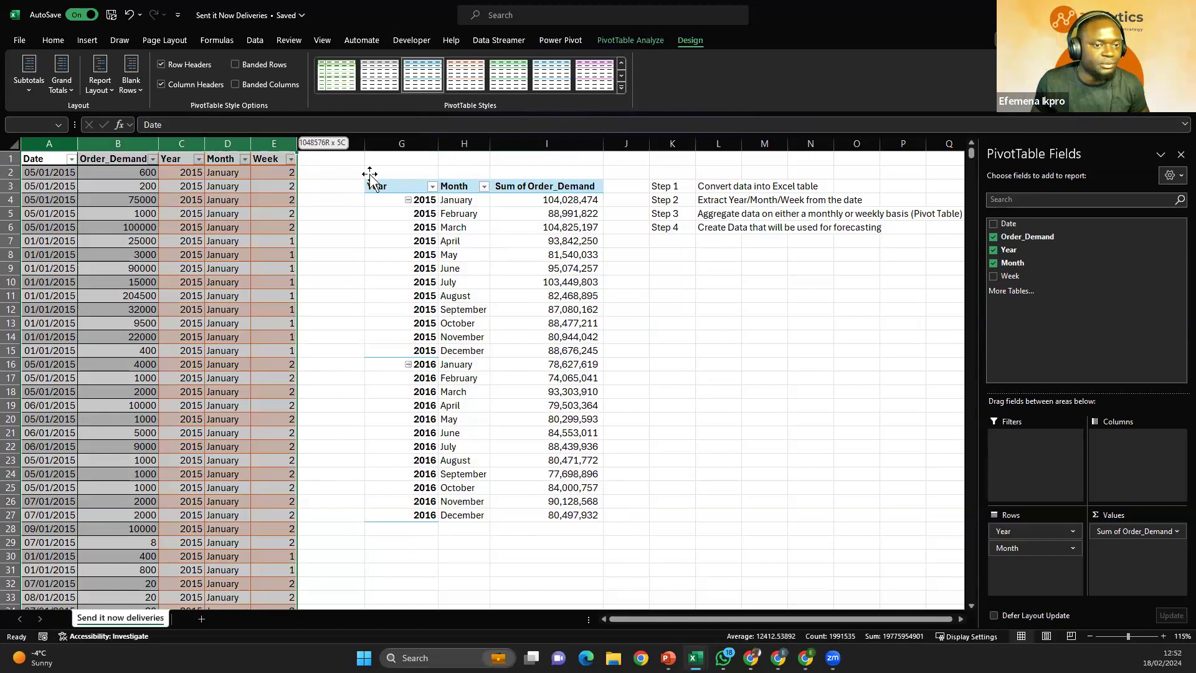
{"action": "left_click", "coordinate": [394, 143]}
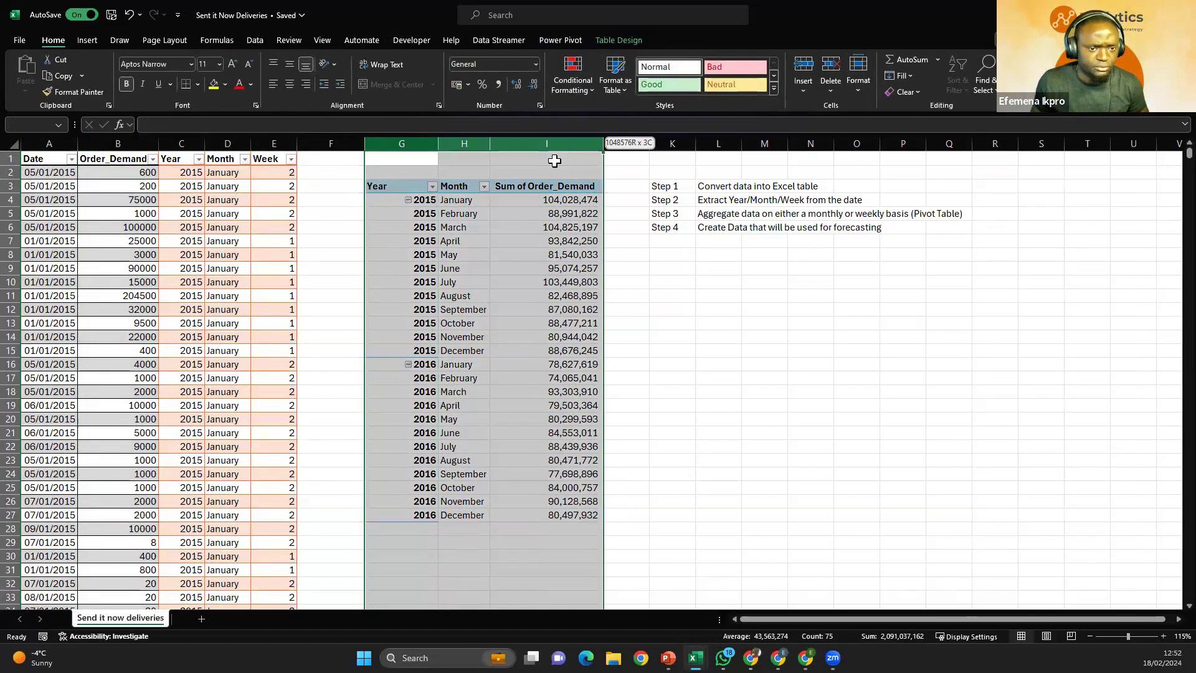
{"action": "left_click", "coordinate": [503, 201]}
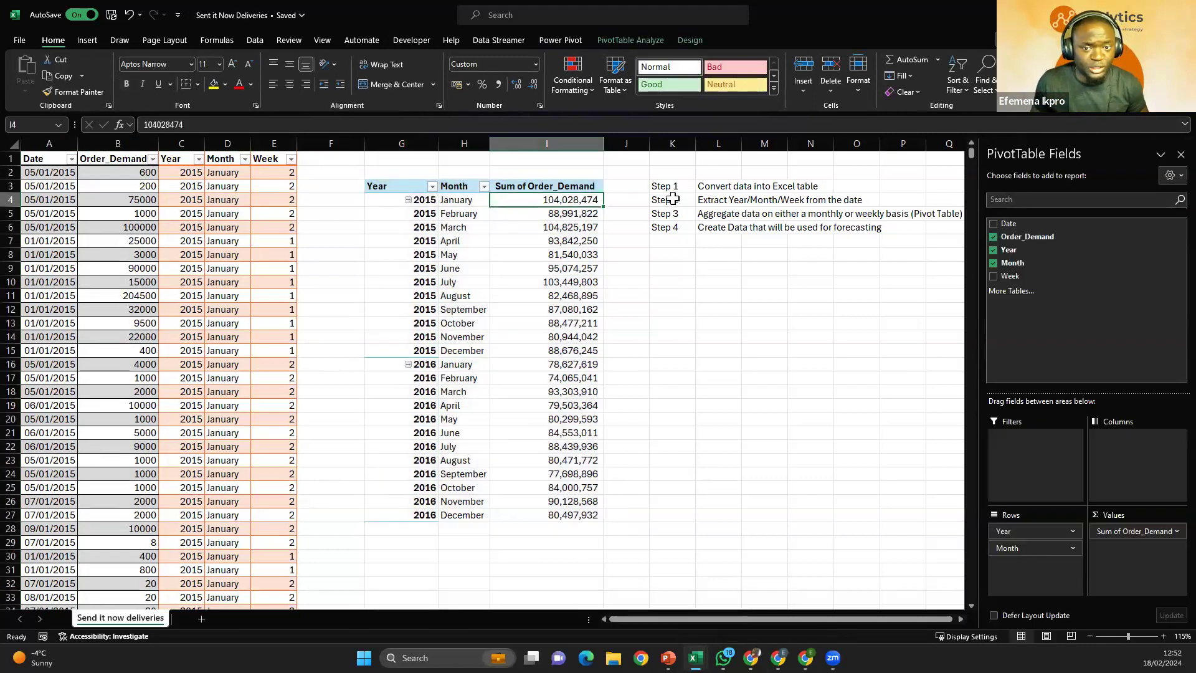
{"action": "left_click", "coordinate": [711, 172]}
{"action": "left_click", "coordinate": [675, 195]}
{"action": "left_click", "coordinate": [499, 203]}
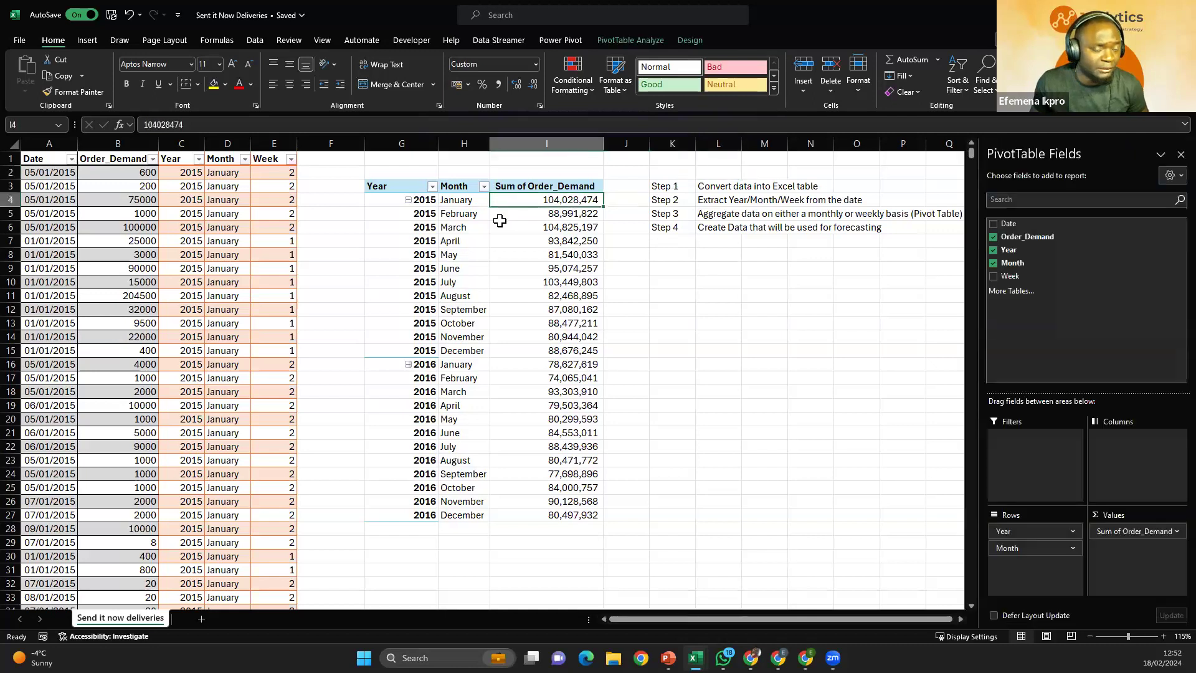
{"action": "left_click", "coordinate": [444, 210]}
{"action": "left_click", "coordinate": [451, 198]}
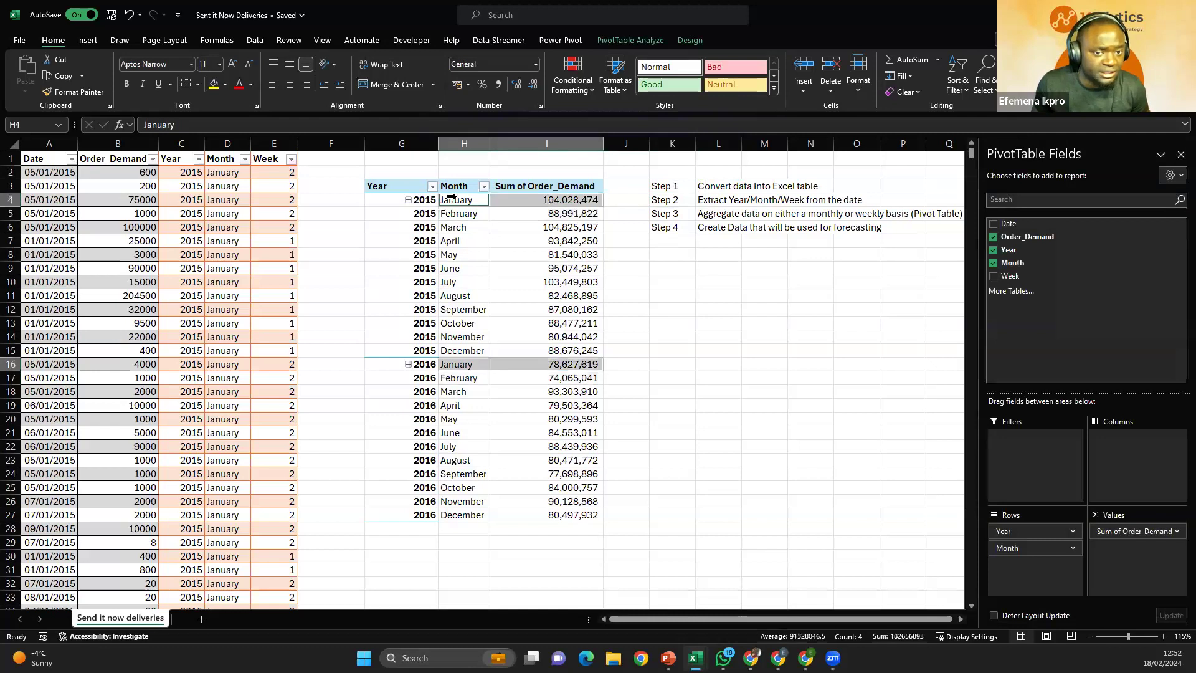
{"action": "left_click", "coordinate": [465, 241]}
Step: Copy the whole pivot table, G3:I27, and add a new worksheet to the workbook
{"action": "left_click_drag", "start_coordinate": [406, 186], "coordinate": [561, 514]}
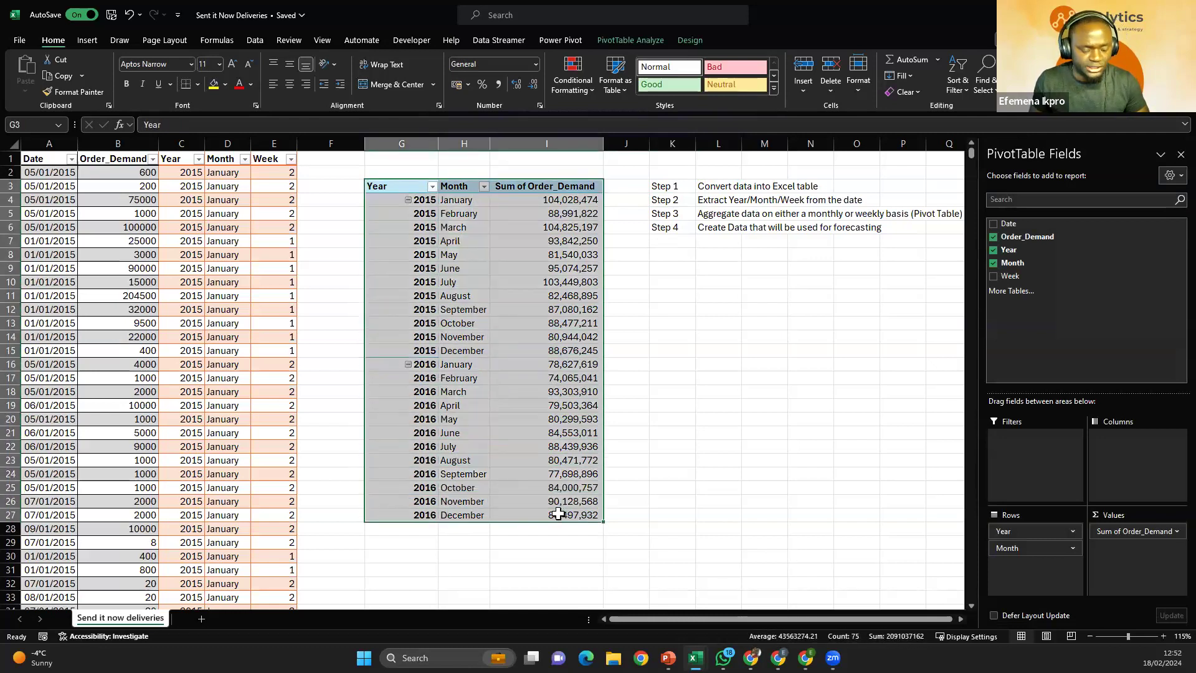
{"action": "key", "text": "ctrl+c"}
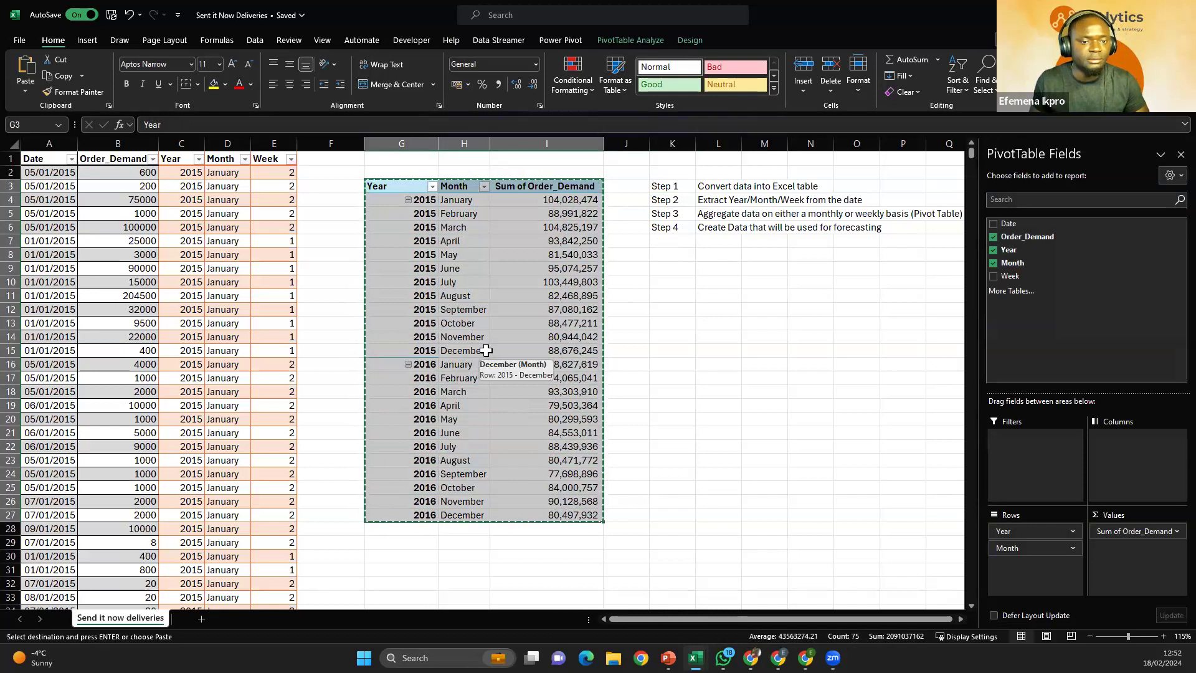
{"action": "left_click", "coordinate": [201, 619]}
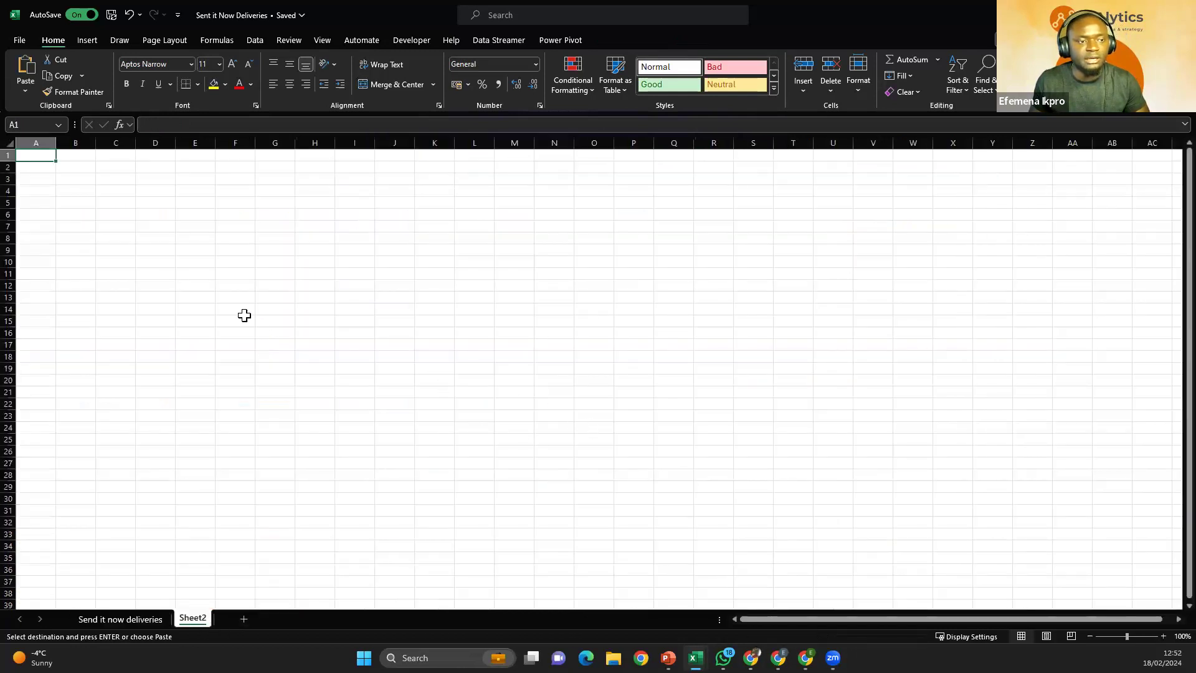
{"action": "scroll", "coordinate": [147, 291], "scroll_direction": "up", "scroll_amount": 2}
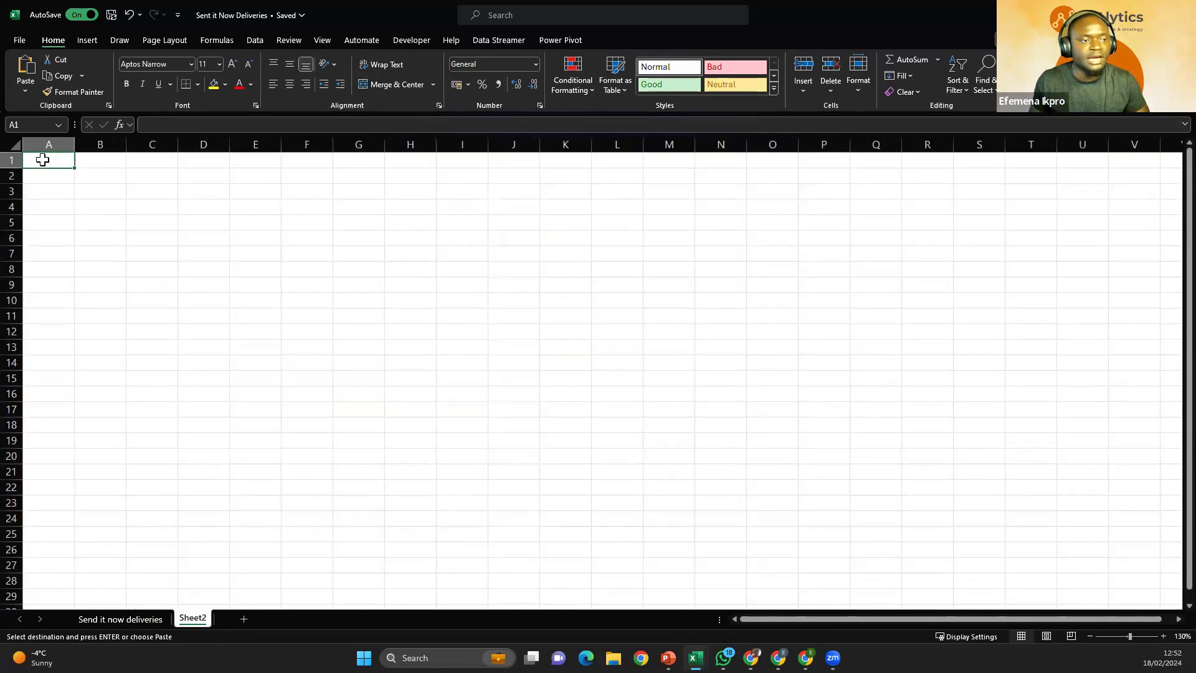
{"action": "right_click", "coordinate": [42, 160]}
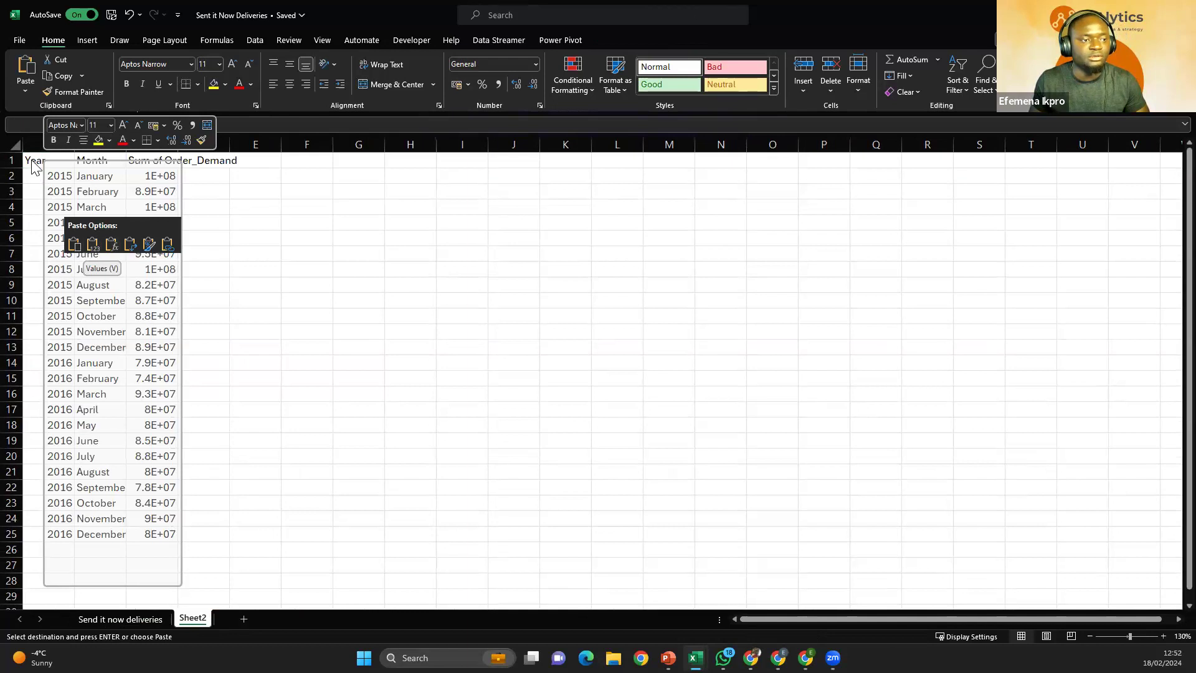
{"action": "left_click", "coordinate": [848, 316]}
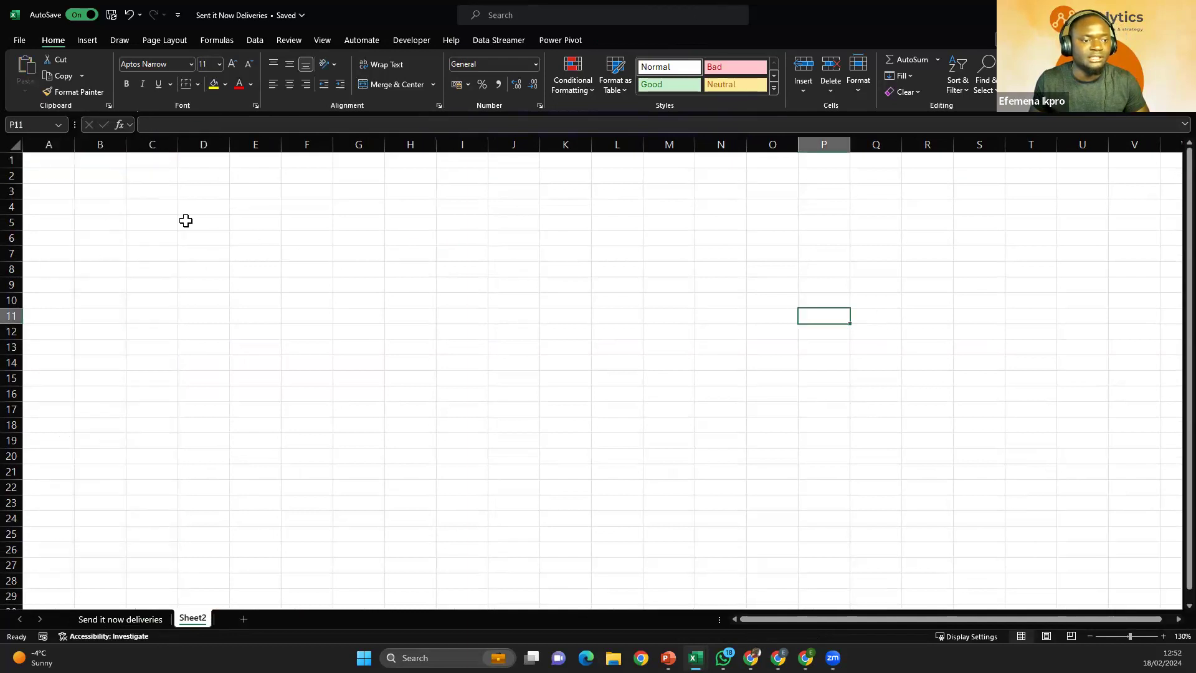
{"action": "left_click", "coordinate": [54, 165]}
{"action": "right_click", "coordinate": [54, 161]}
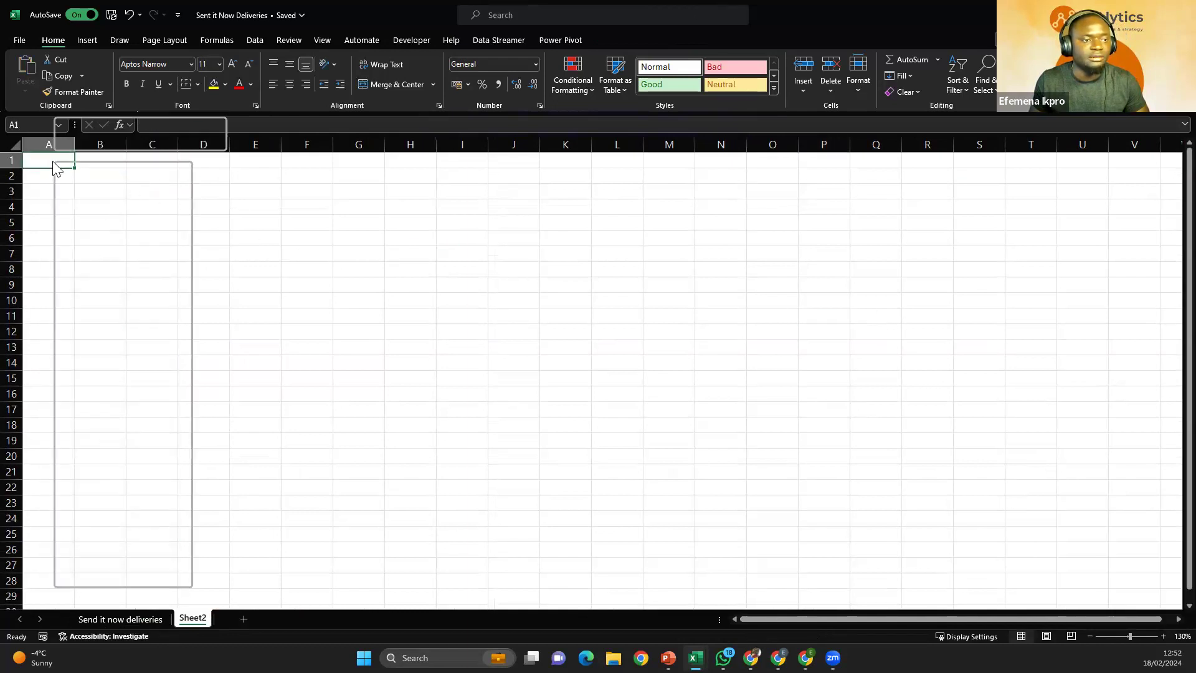
{"action": "key", "text": "Escape"}
Step: Copy the pivot table range from the Send it now deliveries sheet again and go back to Sheet2
{"action": "left_click", "coordinate": [159, 620]}
{"action": "key", "text": "ctrl+c"}
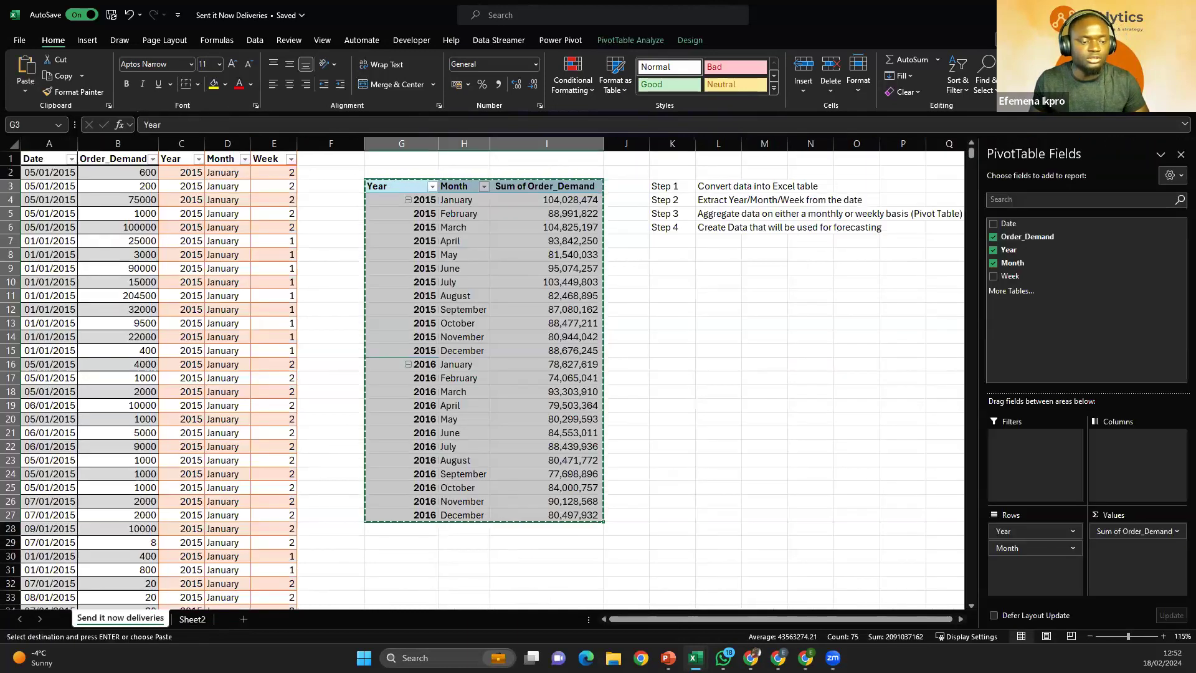
{"action": "left_click", "coordinate": [193, 619]}
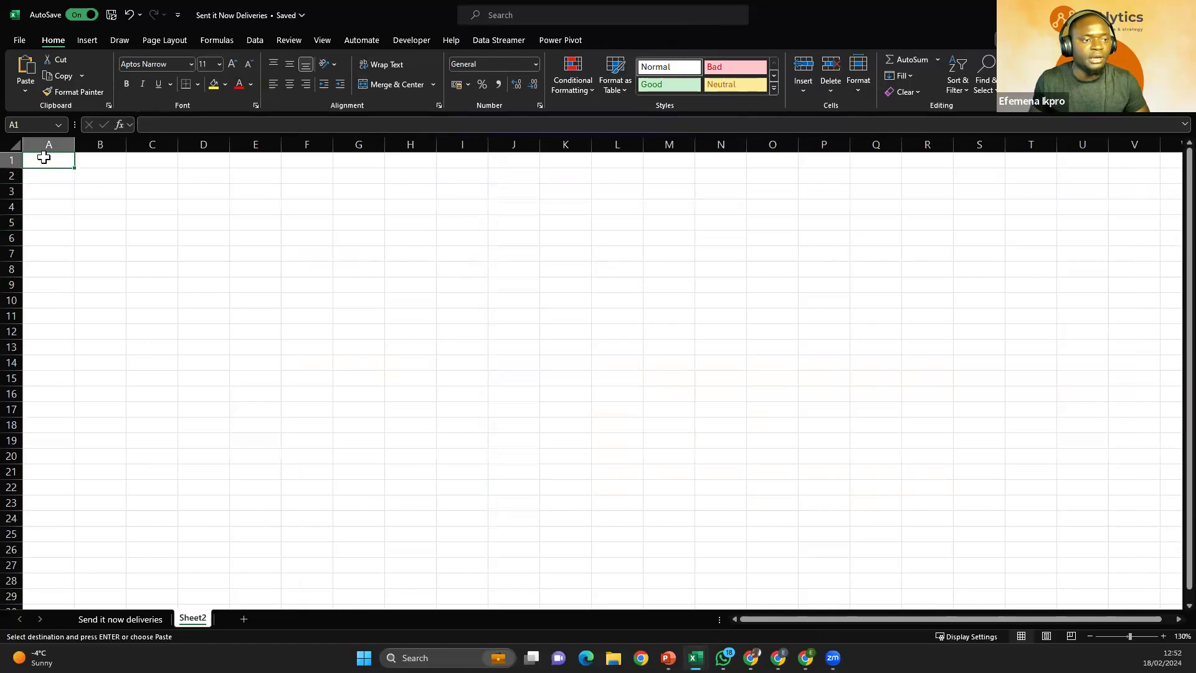
{"action": "right_click", "coordinate": [50, 160]}
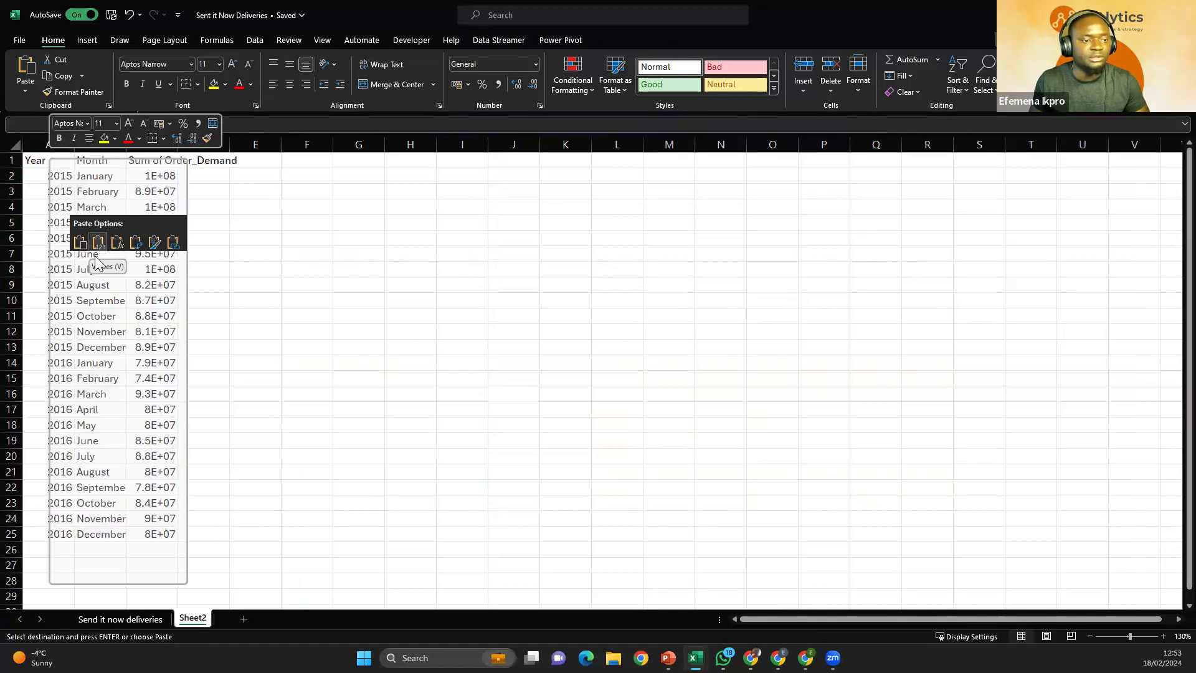
{"action": "left_click", "coordinate": [100, 207]}
{"action": "left_click", "coordinate": [101, 238]}
{"action": "left_click", "coordinate": [56, 162]}
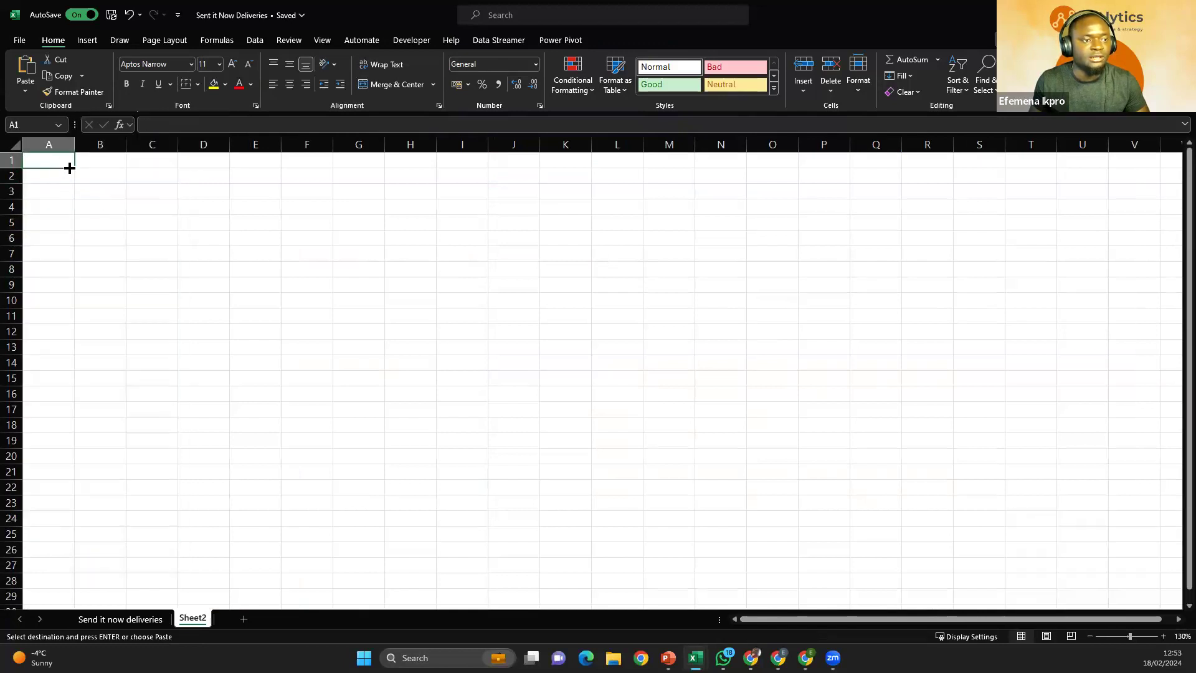
{"action": "left_click", "coordinate": [120, 619]}
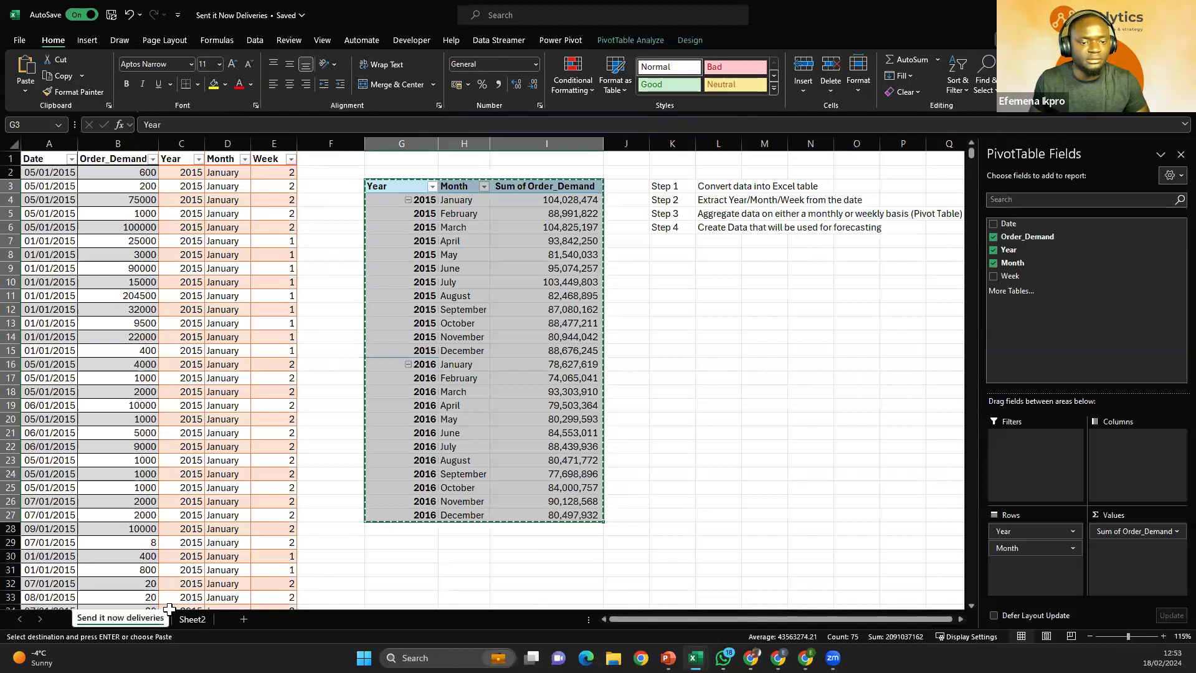
{"action": "left_click", "coordinate": [193, 618]}
Step: Paste the copied pivot table data as values only, starting at A1 of Sheet2
{"action": "right_click", "coordinate": [45, 161]}
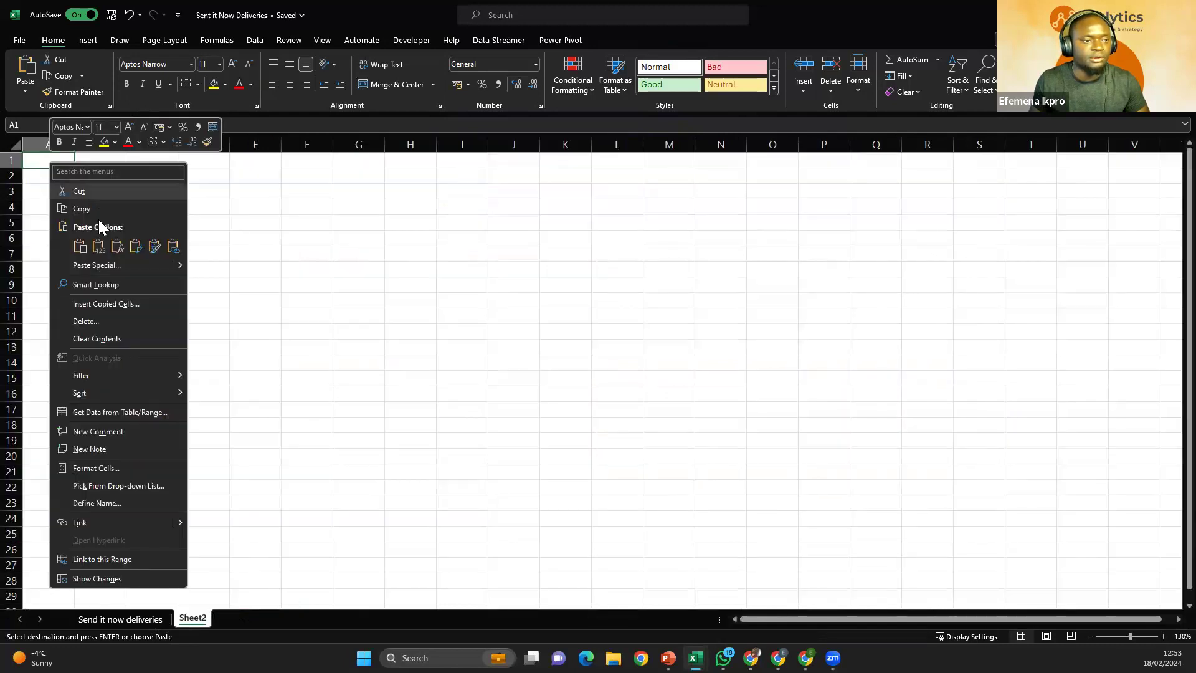
{"action": "left_click", "coordinate": [98, 244]}
{"action": "left_click", "coordinate": [145, 211]}
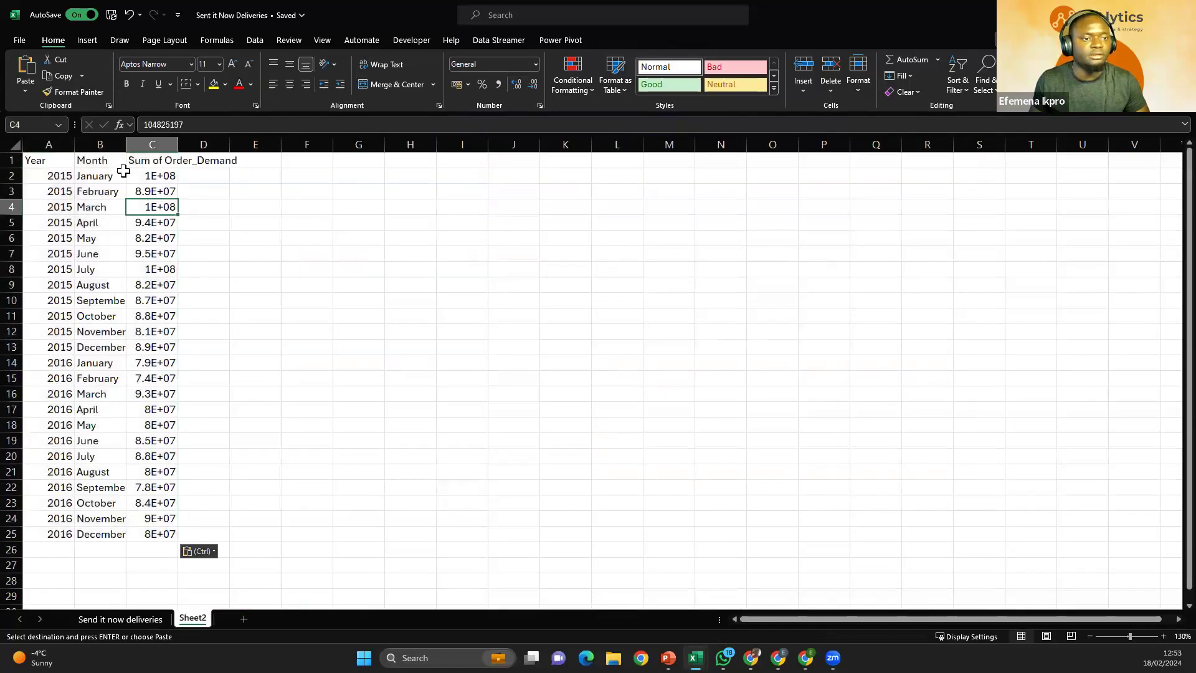
Step: Autofit the widths of columns A, B and C to the pasted Year, Month and Sum of Order_Demand data
{"action": "double_click", "coordinate": [75, 144]}
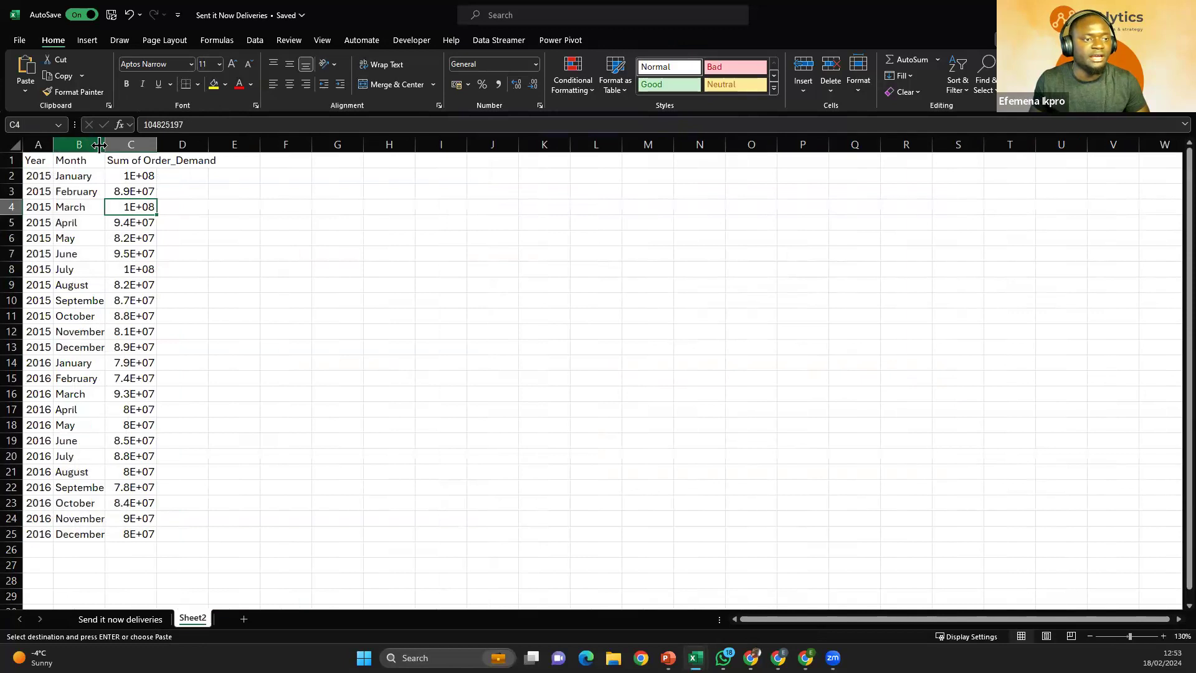
{"action": "double_click", "coordinate": [105, 143]}
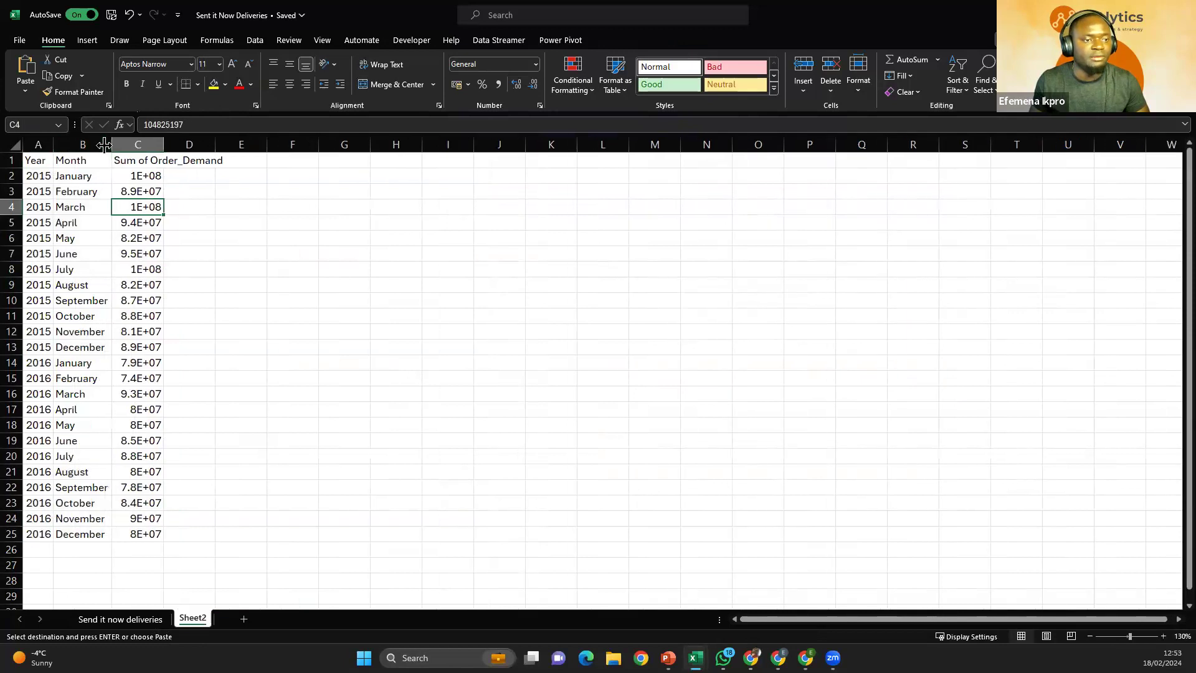
{"action": "double_click", "coordinate": [160, 143]}
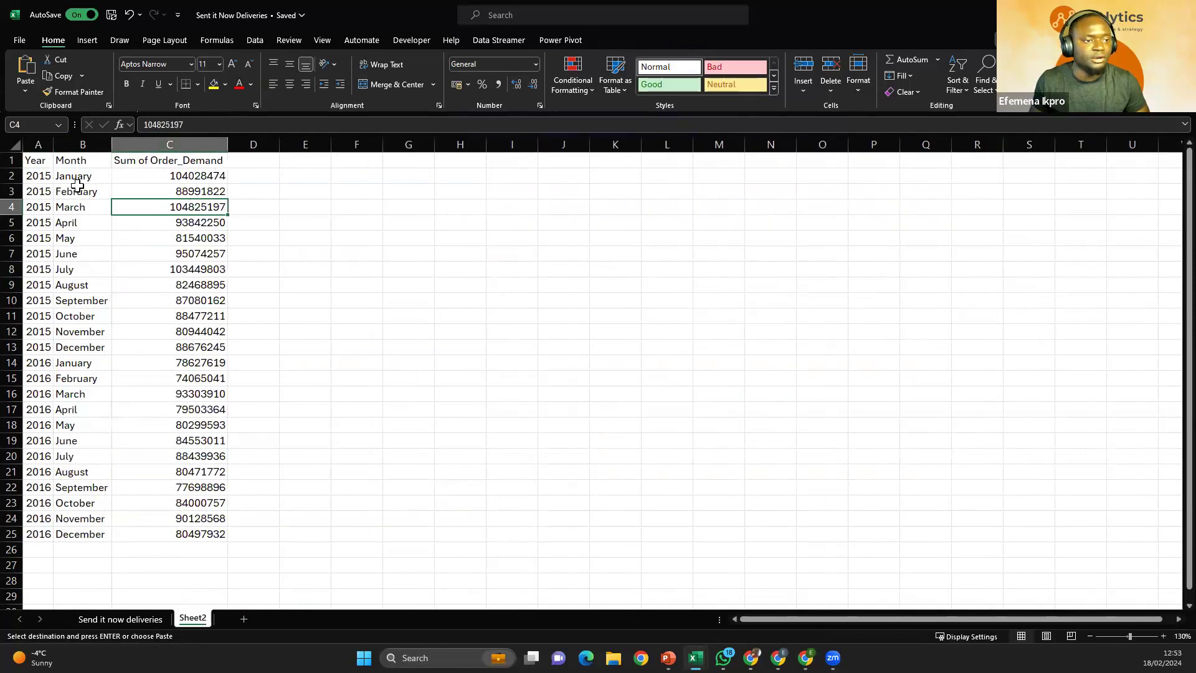
{"action": "left_click_drag", "start_coordinate": [40, 180], "coordinate": [170, 181]}
{"action": "left_click_drag", "start_coordinate": [38, 192], "coordinate": [122, 193]}
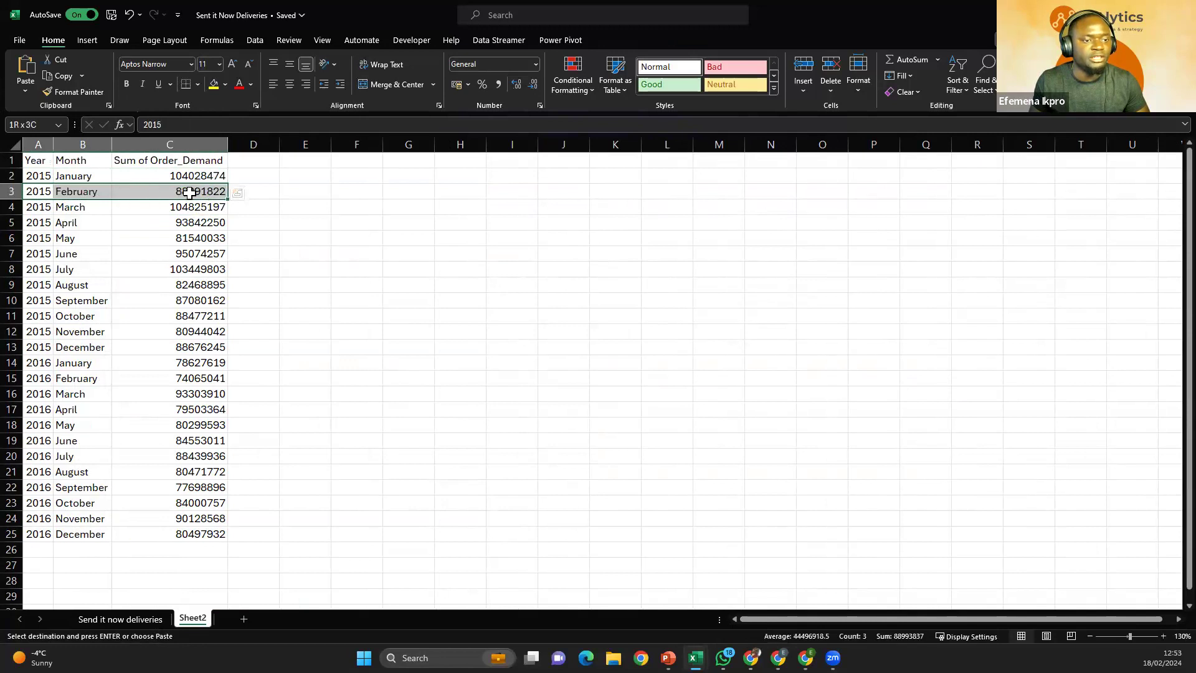
{"action": "left_click_drag", "start_coordinate": [41, 208], "coordinate": [155, 210]}
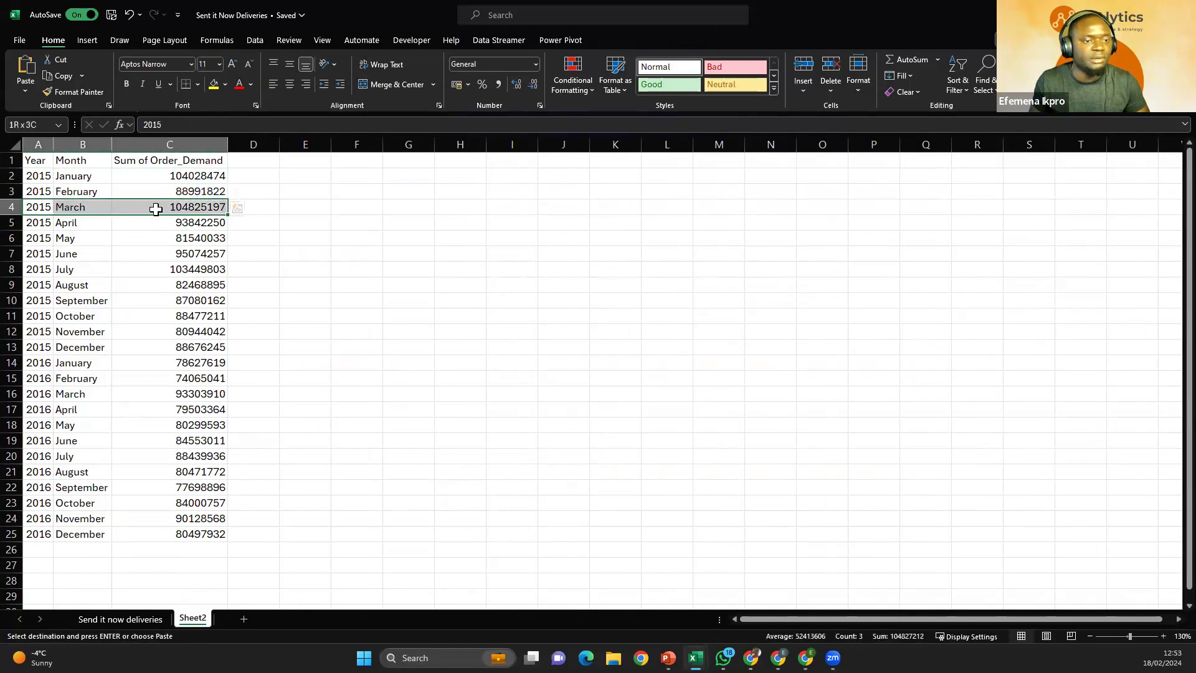
Step: Rename the Sum of Order_Demand header in cell C1 of Sheet2 to "Total Demand"
{"action": "left_click_drag", "start_coordinate": [52, 226], "coordinate": [133, 221]}
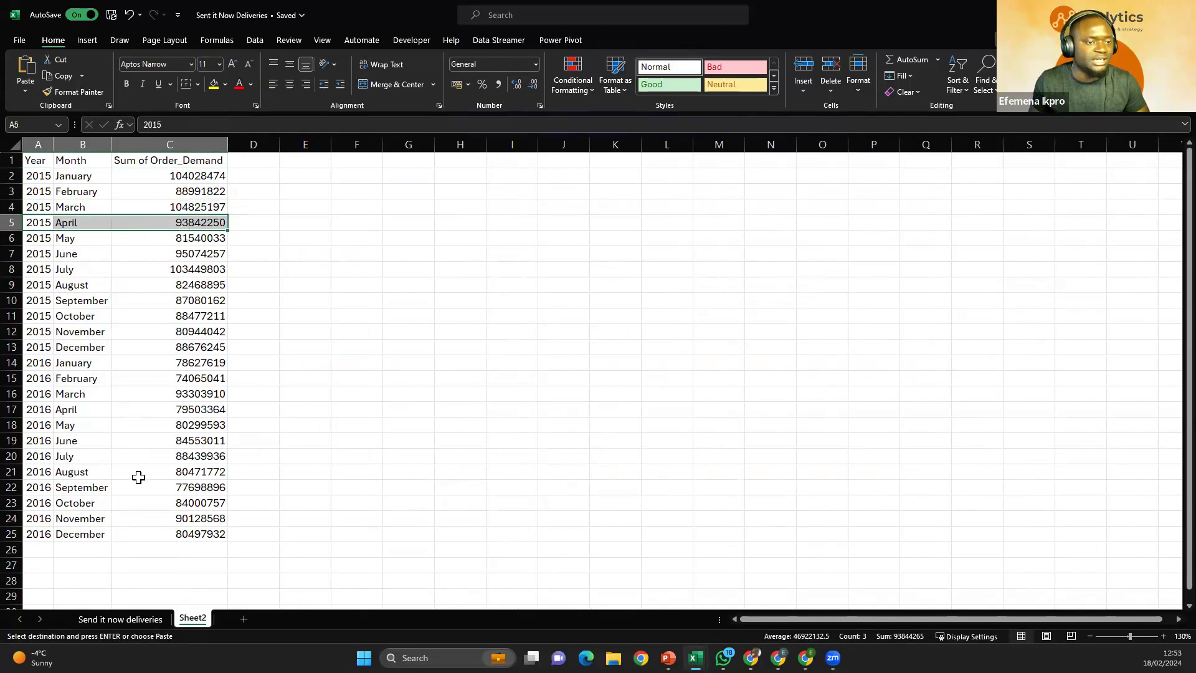
{"action": "left_click", "coordinate": [182, 161]}
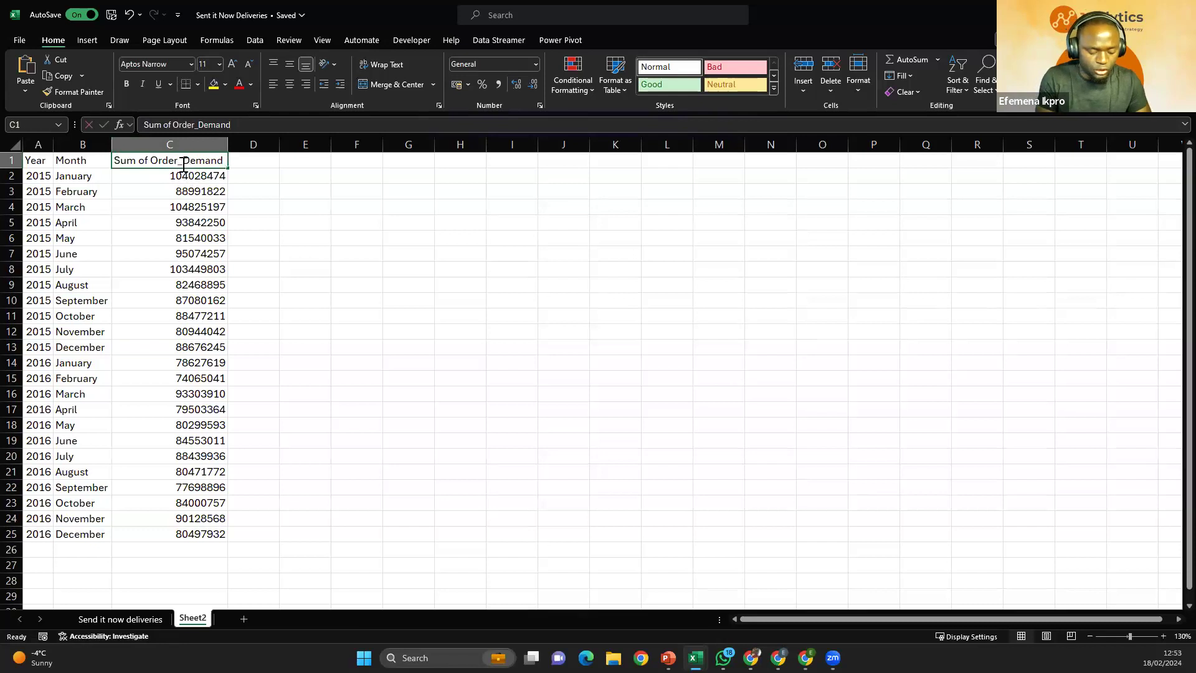
{"action": "type", "text": "Total"}
{"action": "key", "text": "BackSpace"}
{"action": "key", "text": "BackSpace"}
{"action": "key", "text": "BackSpace"}
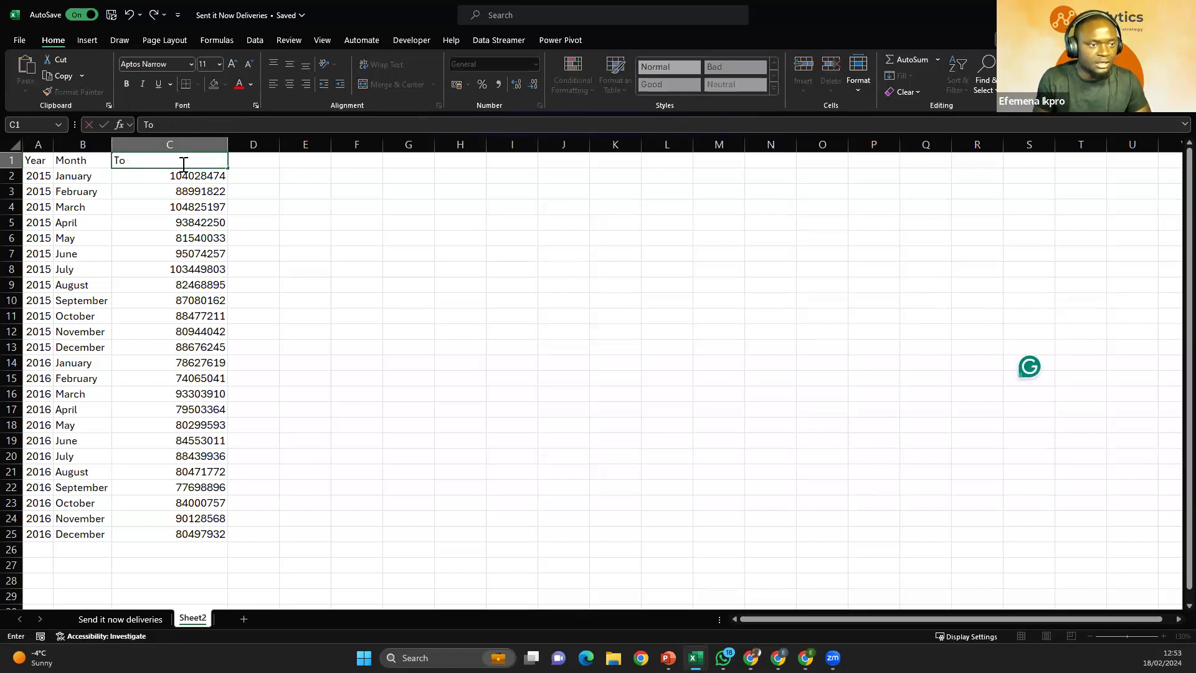
{"action": "type", "text": "tals"}
{"action": "key", "text": "BackSpace"}
{"action": "type", "text": "Demansd"}
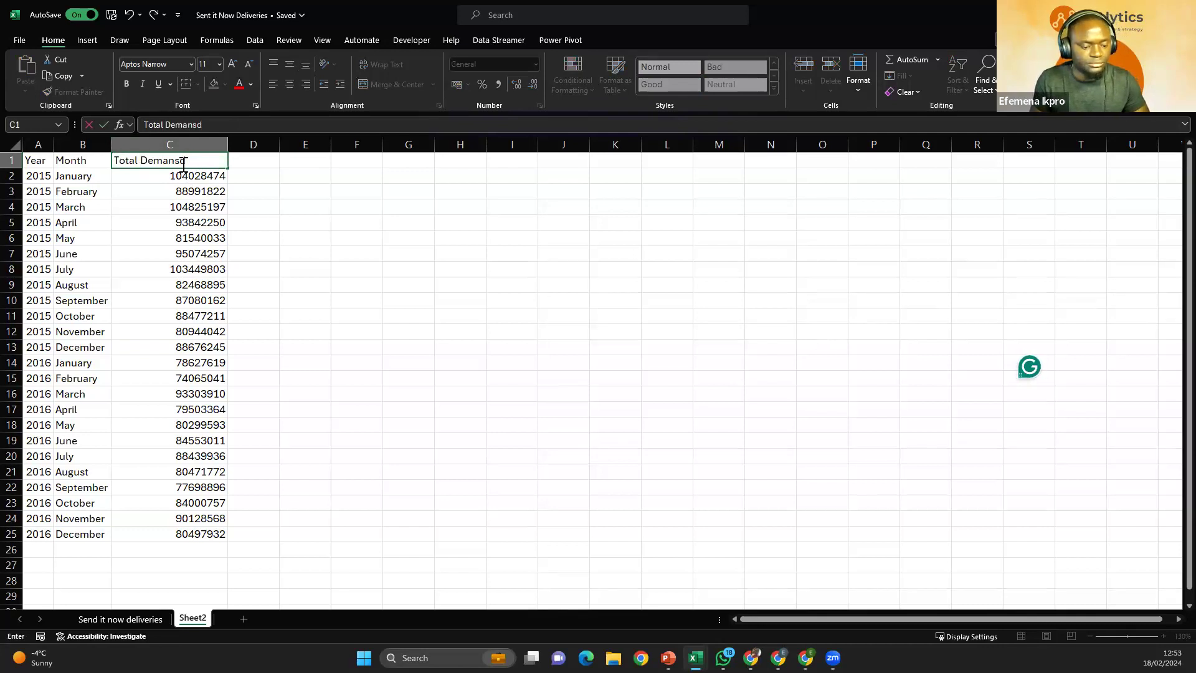
{"action": "key", "text": "BackSpace"}
{"action": "key", "text": "BackSpace"}
{"action": "type", "text": "d"}
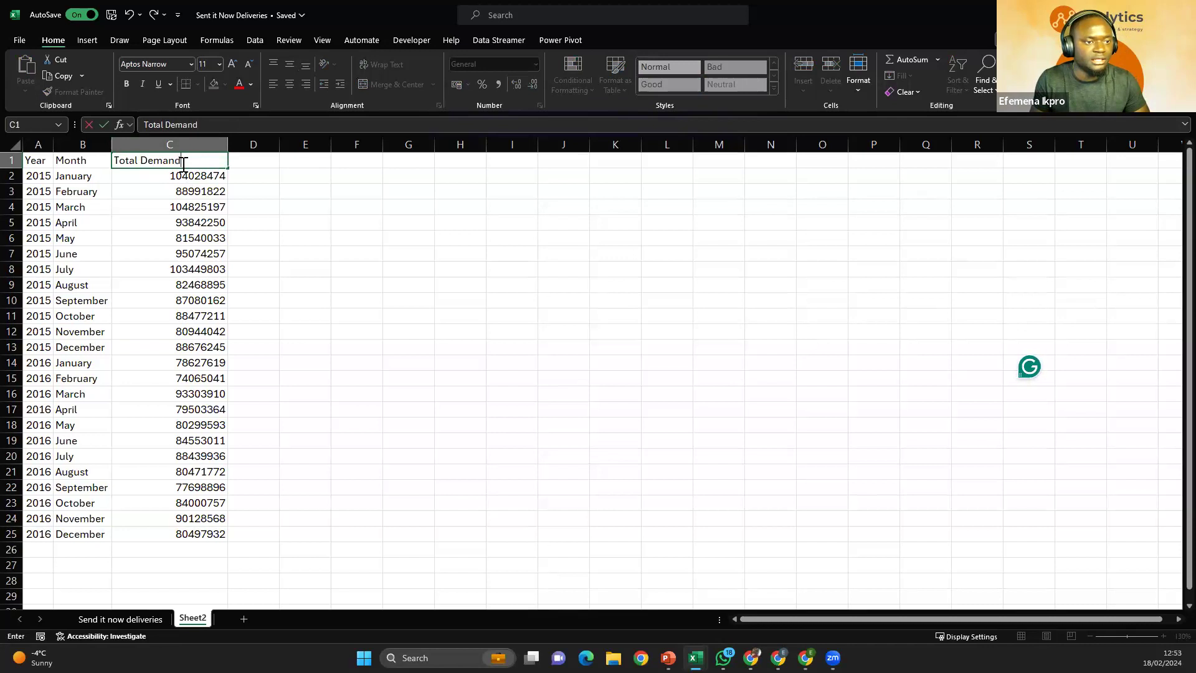
{"action": "key", "text": "Return"}
Step: Compare the pivot table's Sum of Order_Demand values on the Send it now deliveries sheet with the A1:C25 data on Sheet2
{"action": "left_click", "coordinate": [142, 618]}
{"action": "left_click", "coordinate": [529, 186]}
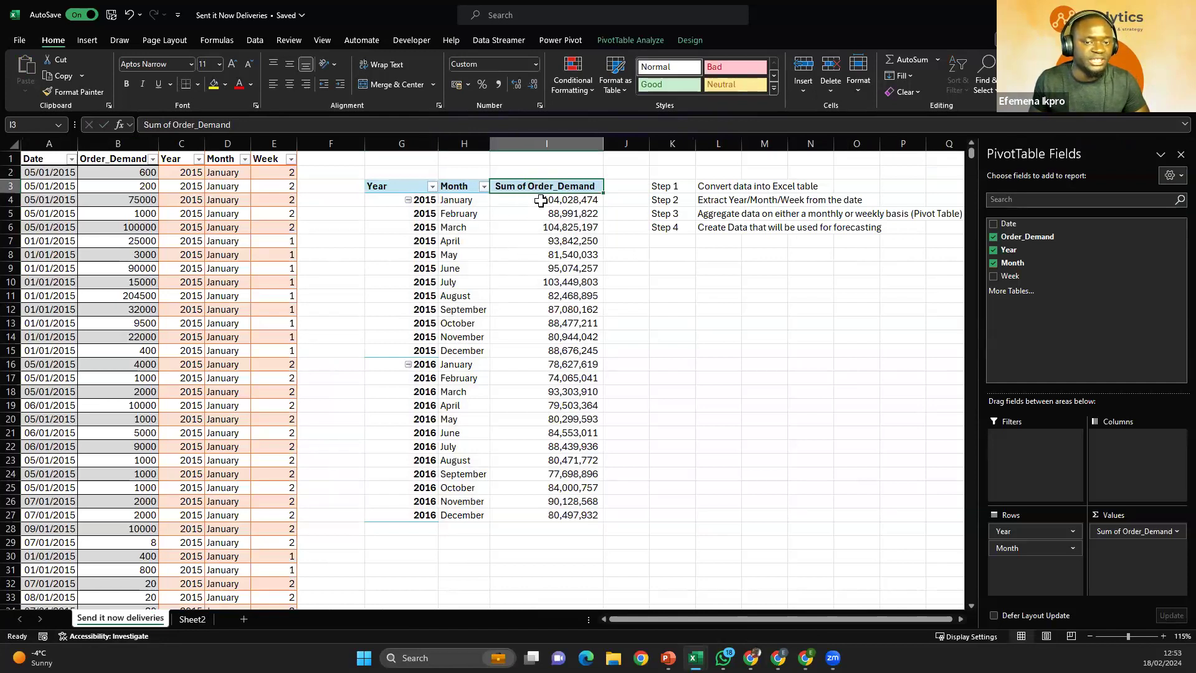
{"action": "left_click_drag", "start_coordinate": [541, 200], "coordinate": [541, 266]}
{"action": "left_click", "coordinate": [192, 618]}
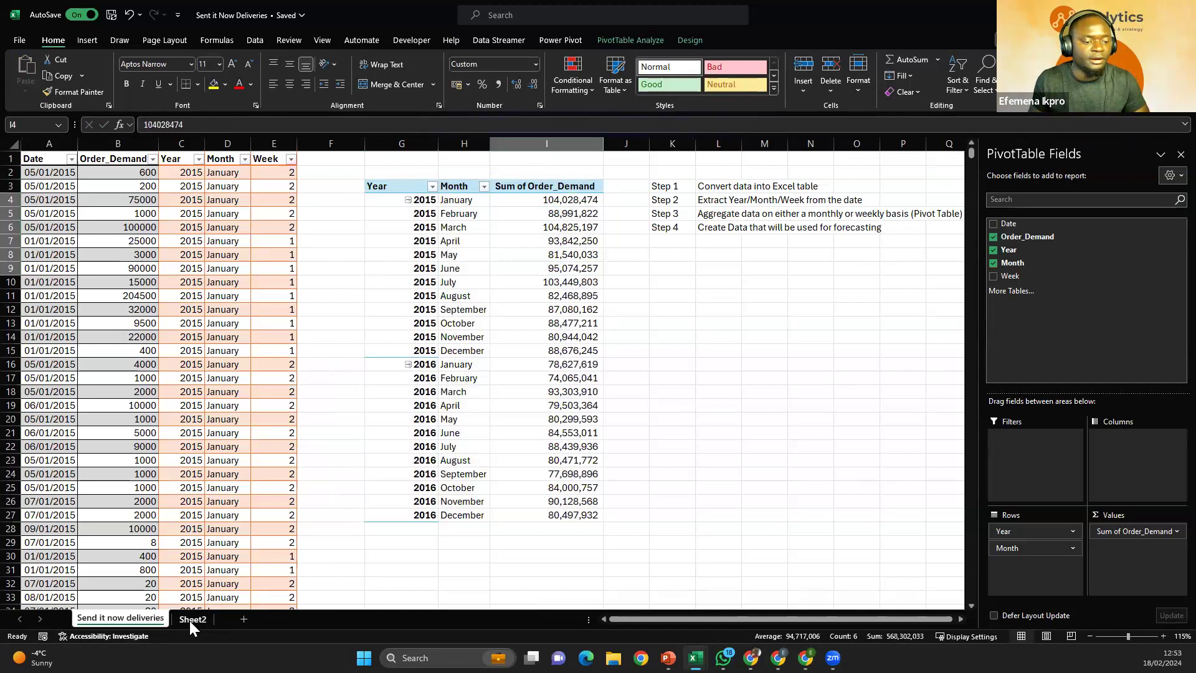
{"action": "left_click", "coordinate": [171, 160]}
{"action": "left_click_drag", "start_coordinate": [44, 160], "coordinate": [160, 531]}
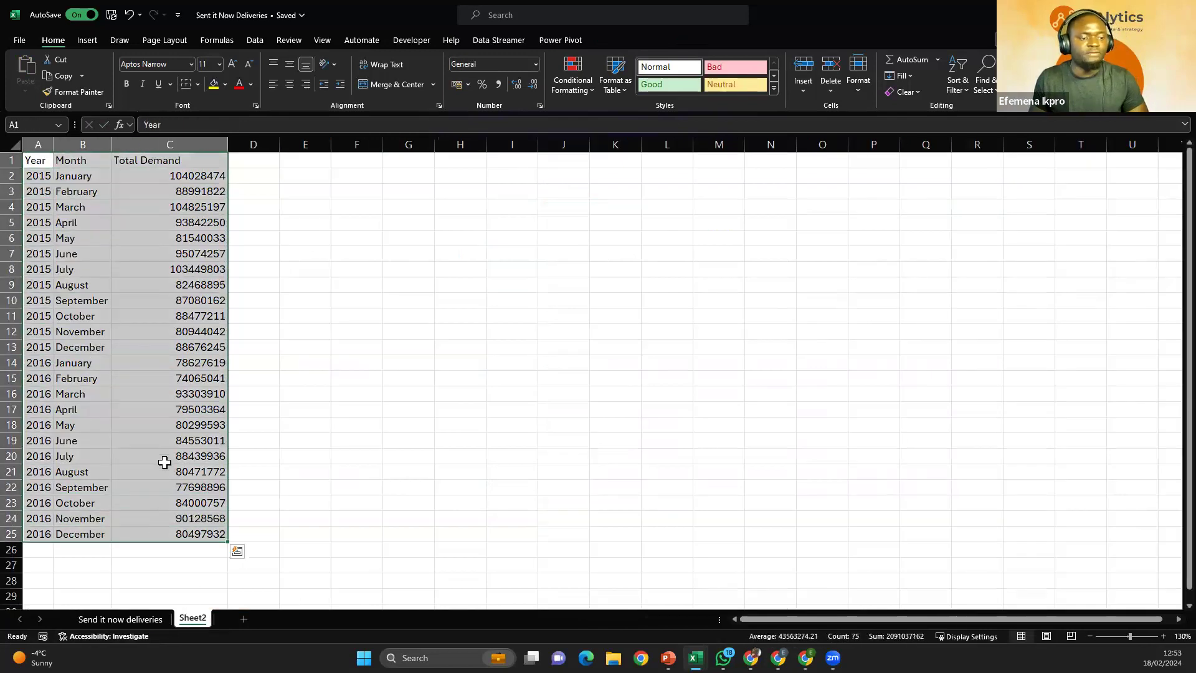
{"action": "left_click", "coordinate": [126, 274]}
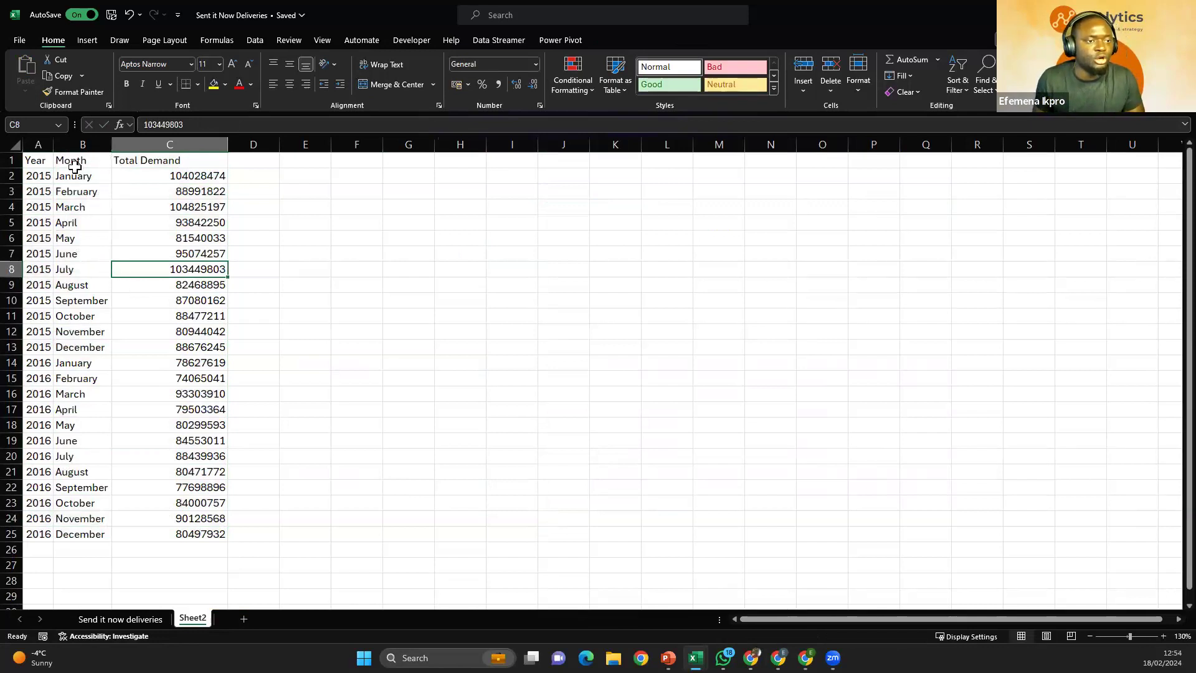
{"action": "left_click_drag", "start_coordinate": [47, 159], "coordinate": [184, 536]}
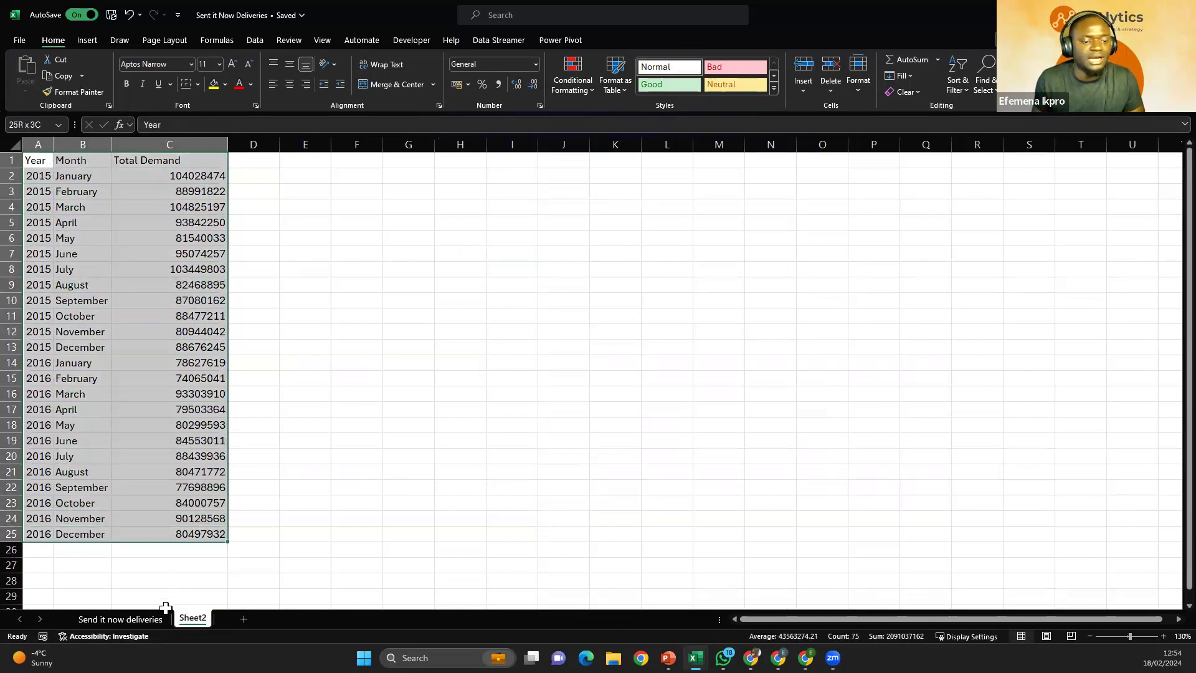
Step: On the Send it now deliveries sheet, add "Step 5" in K7 with the description "Move clean to a new sheet" in L7
{"action": "left_click", "coordinate": [132, 619]}
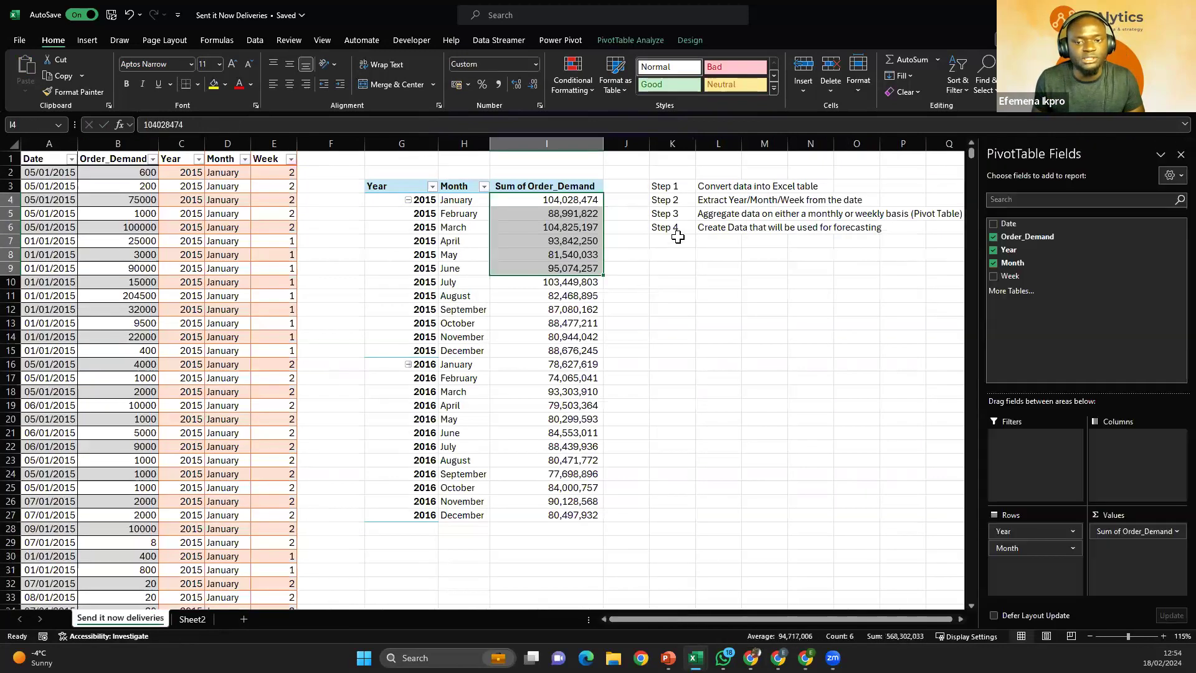
{"action": "left_click", "coordinate": [682, 236]}
{"action": "type", "text": "Step "}
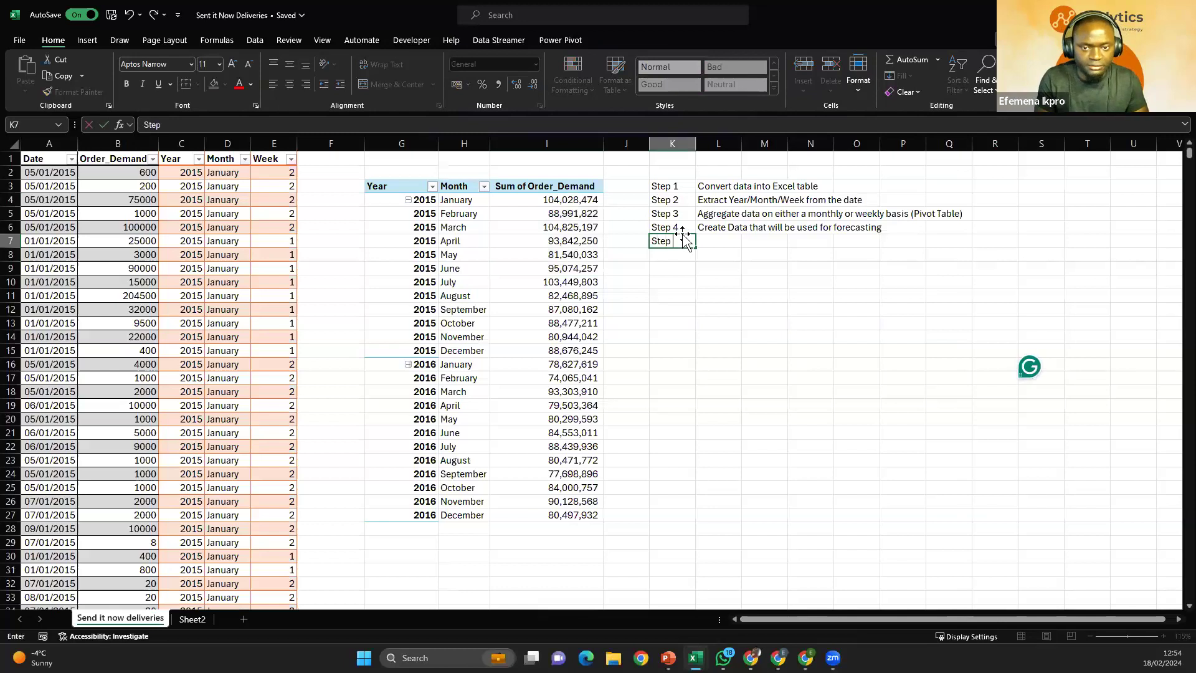
{"action": "type", "text": "5"}
{"action": "key", "text": "Tab"}
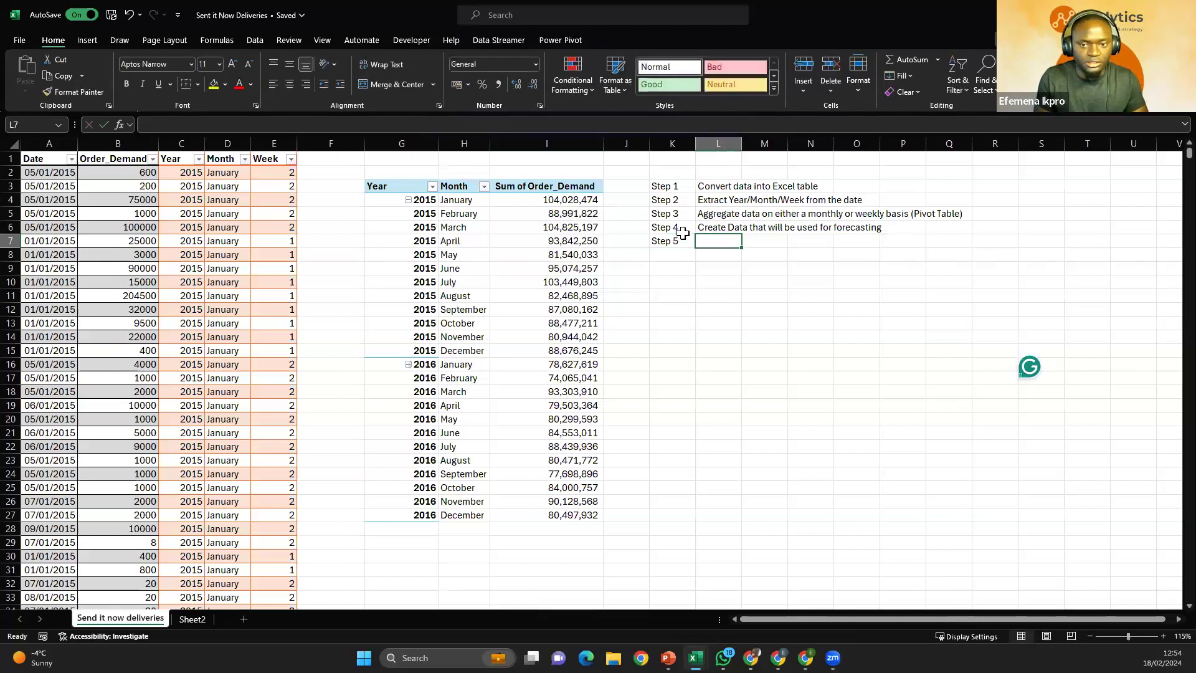
{"action": "type", "text": "Move clean to"}
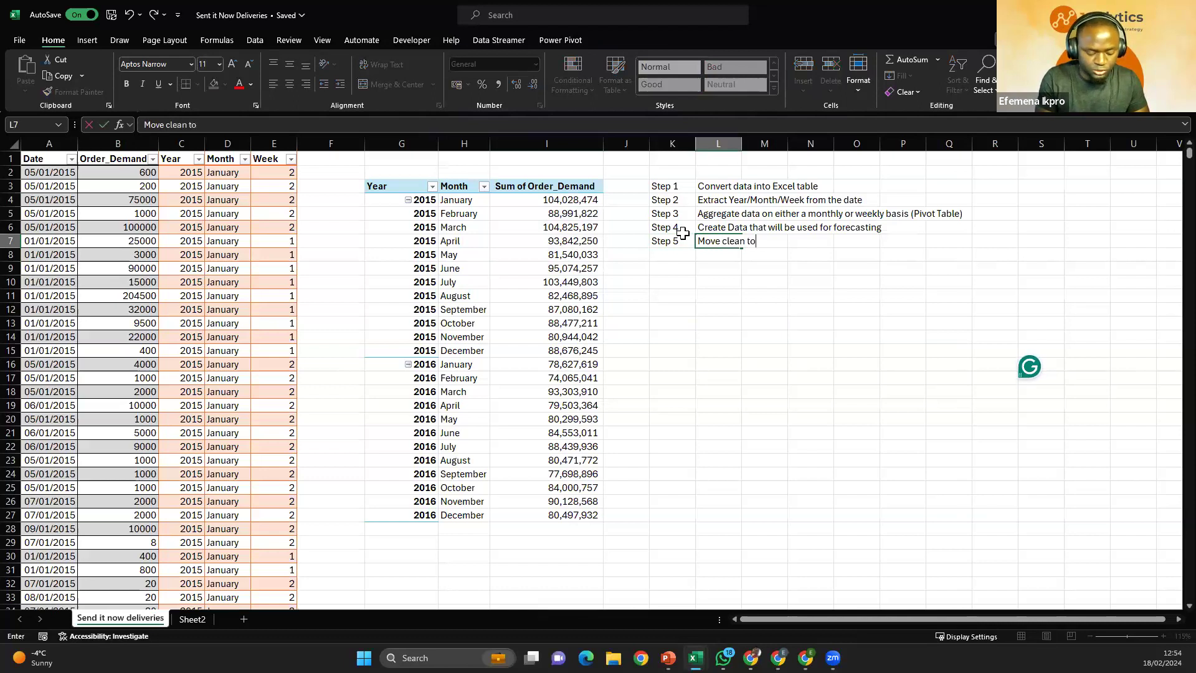
{"action": "type", "text": " a new shee"}
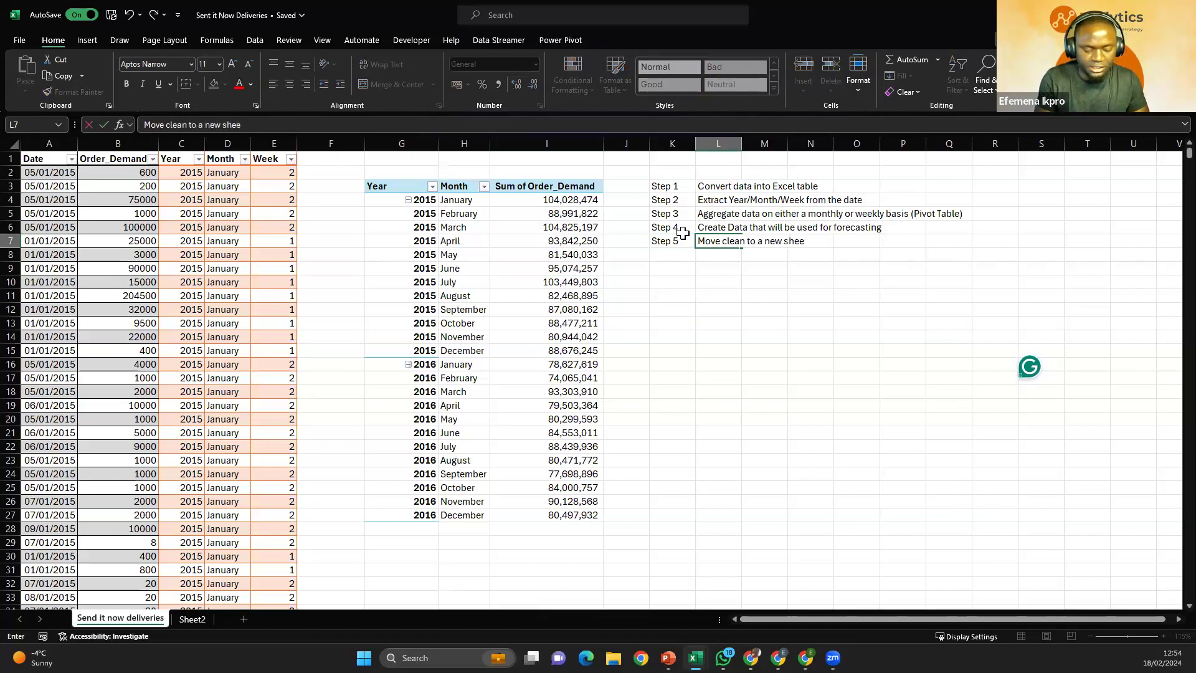
{"action": "type", "text": "t"}
{"action": "key", "text": "Return"}
Step: Add "Step 6" in K8 with the description "Visualization" in L8, capitalizing the label like the other steps
{"action": "type", "text": "st"}
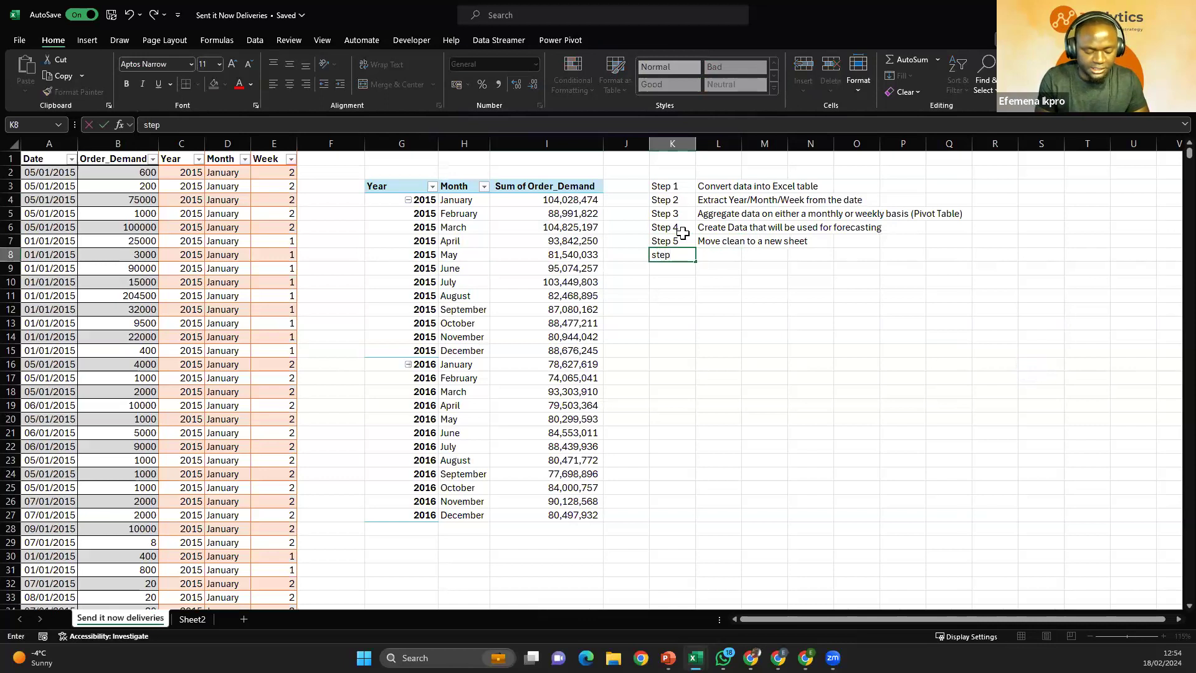
{"action": "key", "text": "Tab"}
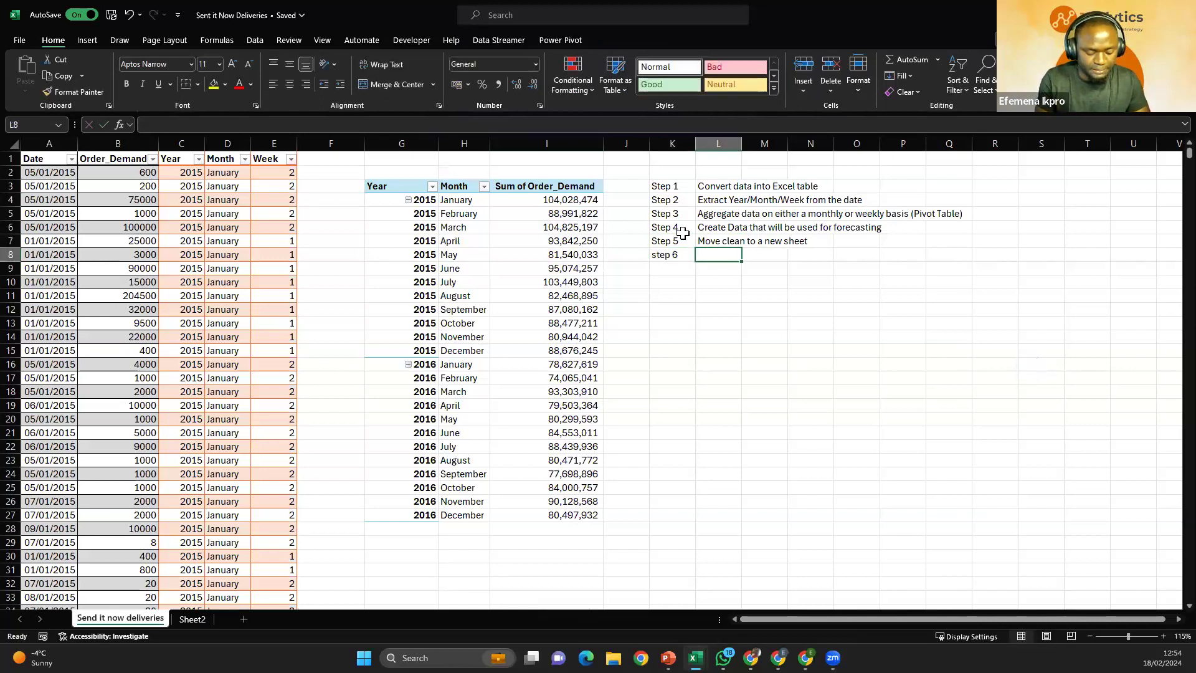
{"action": "type", "text": "Visuali"}
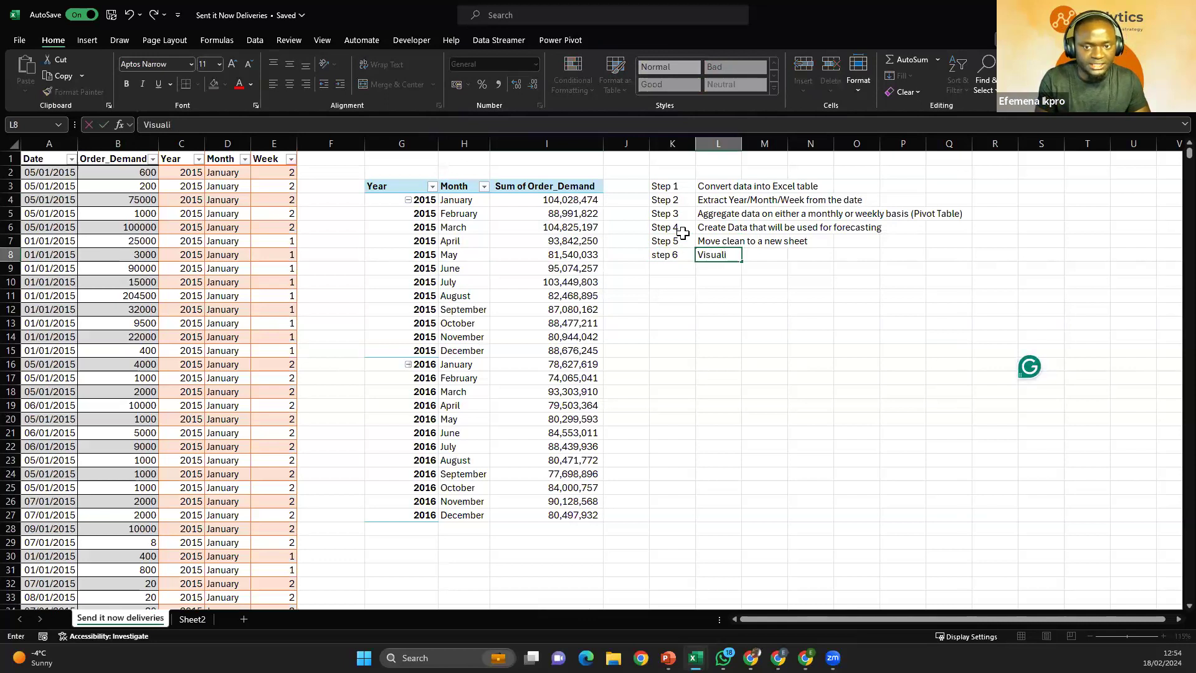
{"action": "type", "text": "zation"}
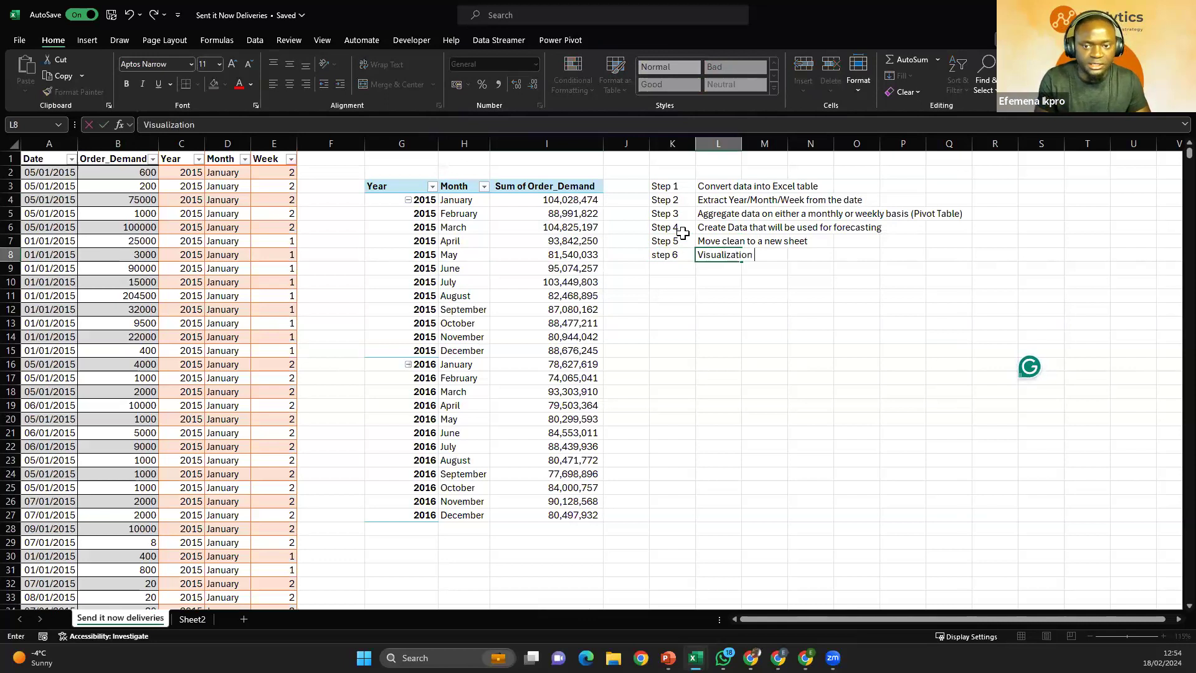
{"action": "key", "text": "Return"}
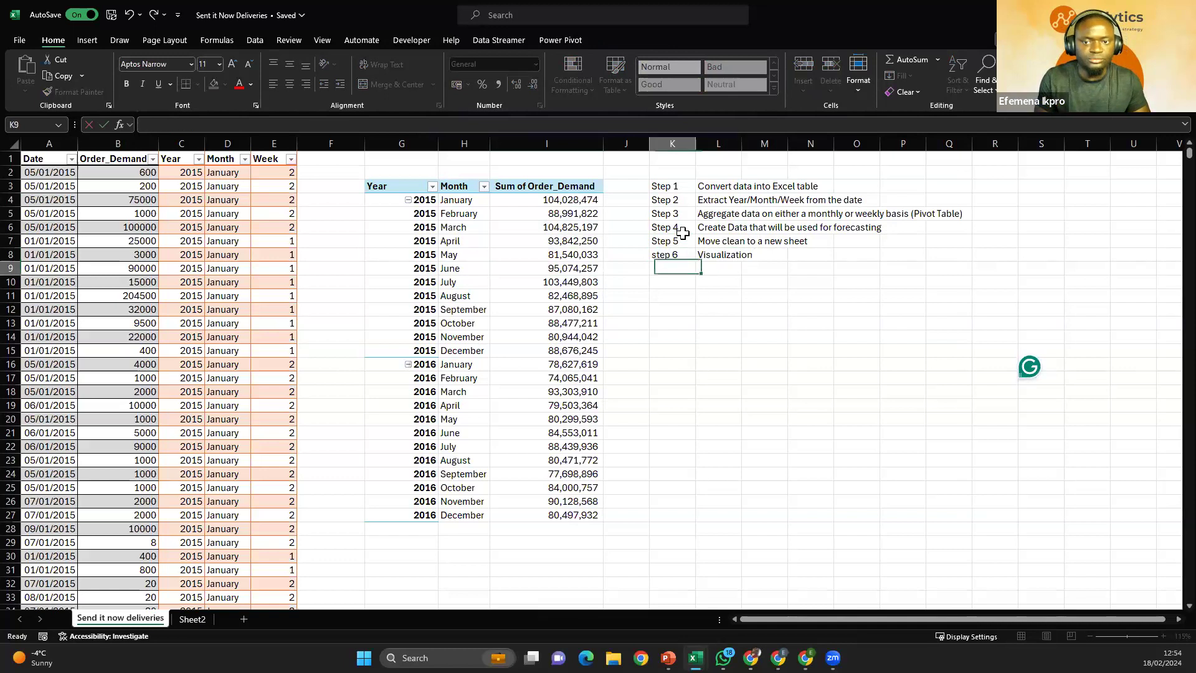
{"action": "double_click", "coordinate": [658, 249]}
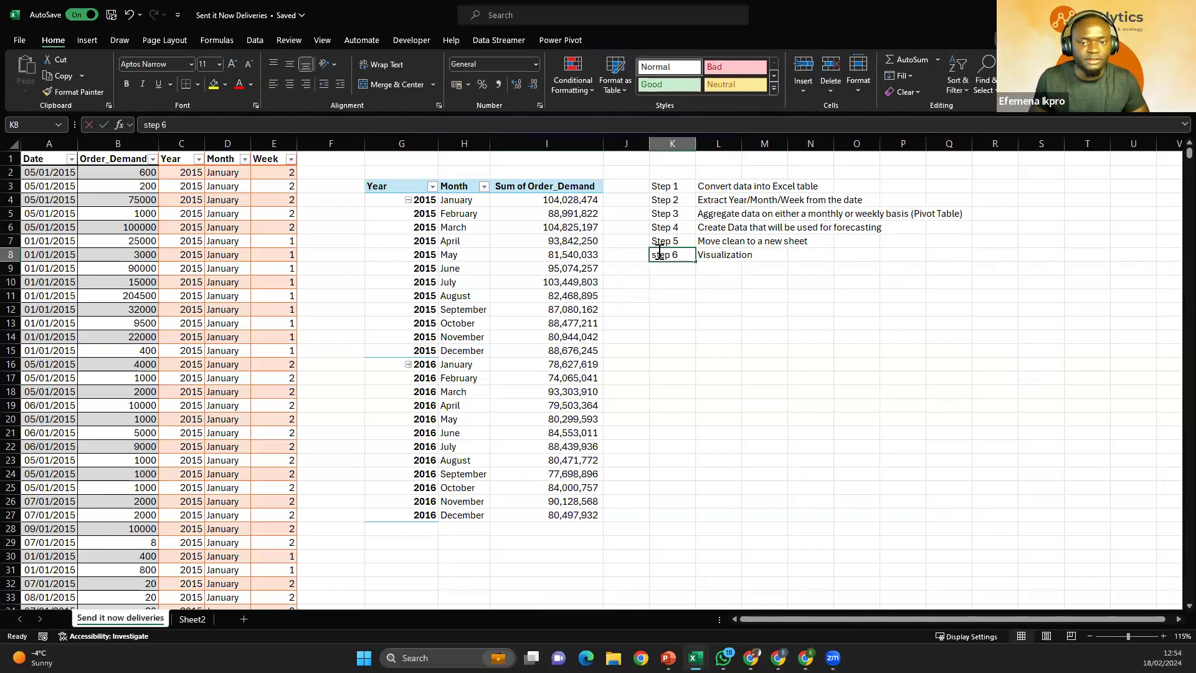
{"action": "key", "text": "BackSpace"}
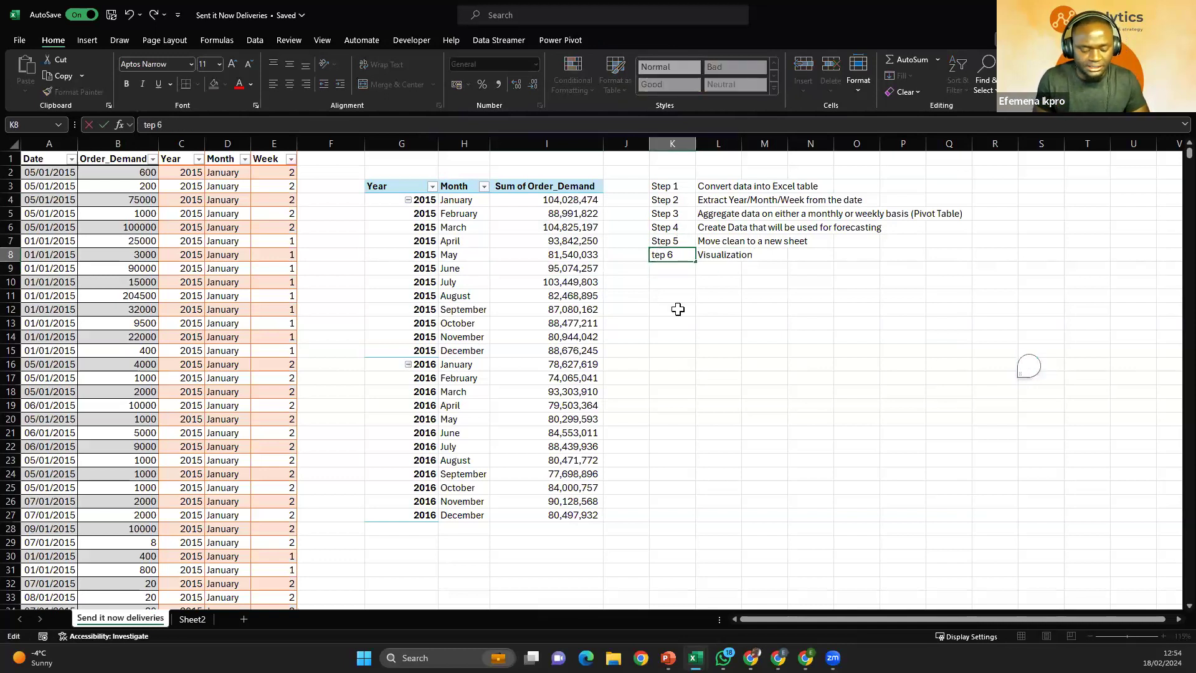
{"action": "type", "text": "S"}
{"action": "key", "text": "Return"}
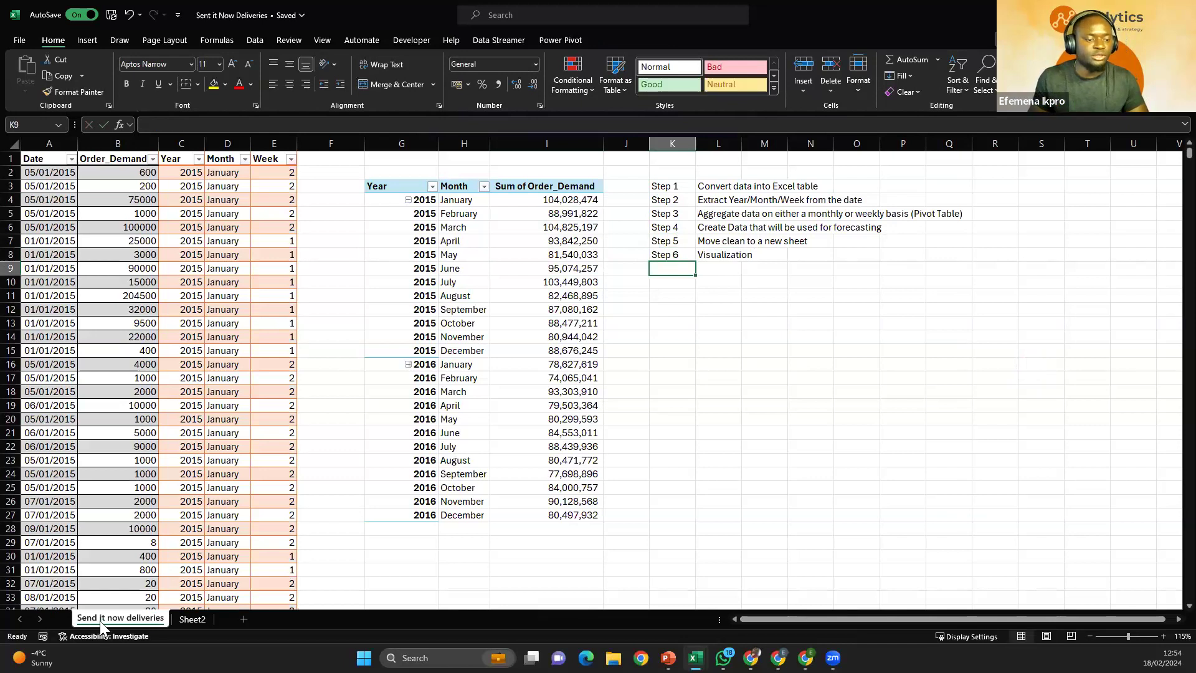
Step: Format the Total Demand values in C2:C25 of Sheet2 with thousands separators and no decimal places
{"action": "left_click", "coordinate": [192, 618]}
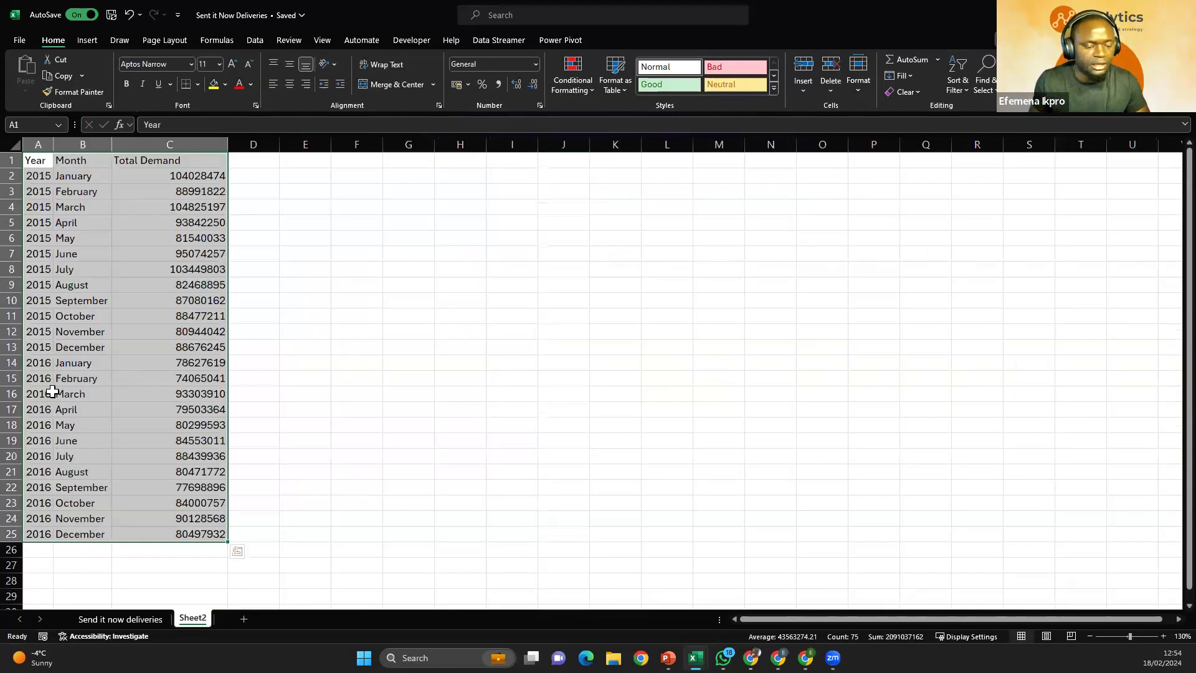
{"action": "left_click", "coordinate": [114, 268]}
{"action": "left_click", "coordinate": [75, 194]}
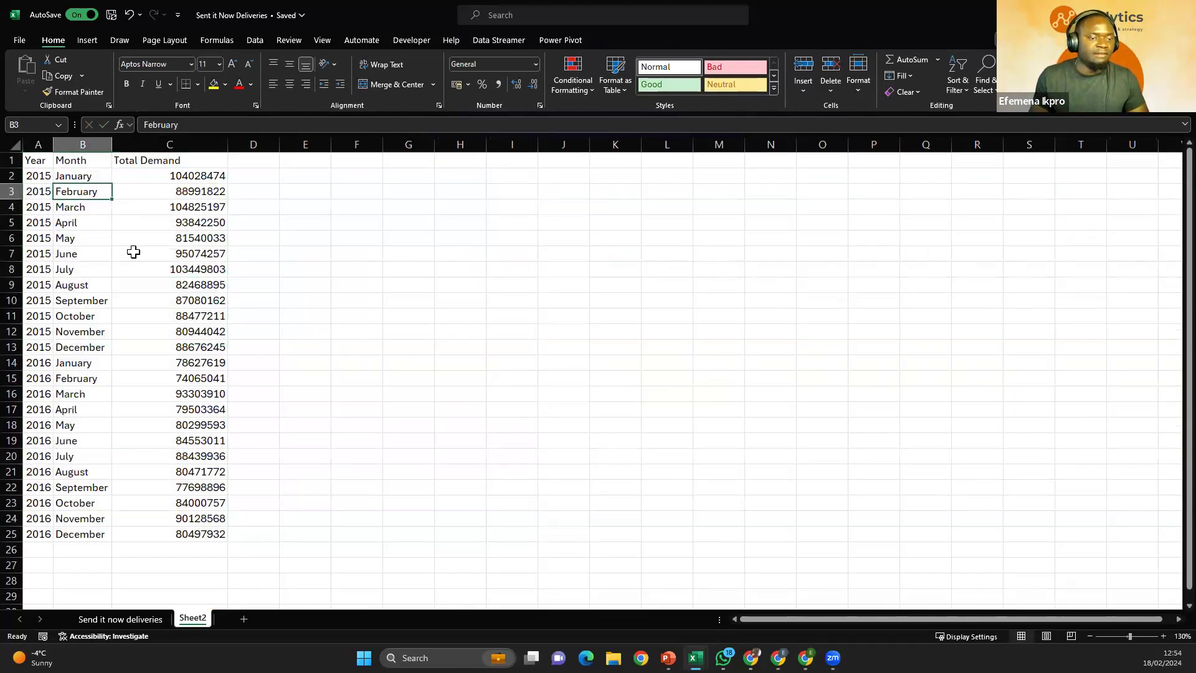
{"action": "left_click", "coordinate": [148, 238]}
{"action": "left_click", "coordinate": [81, 199]}
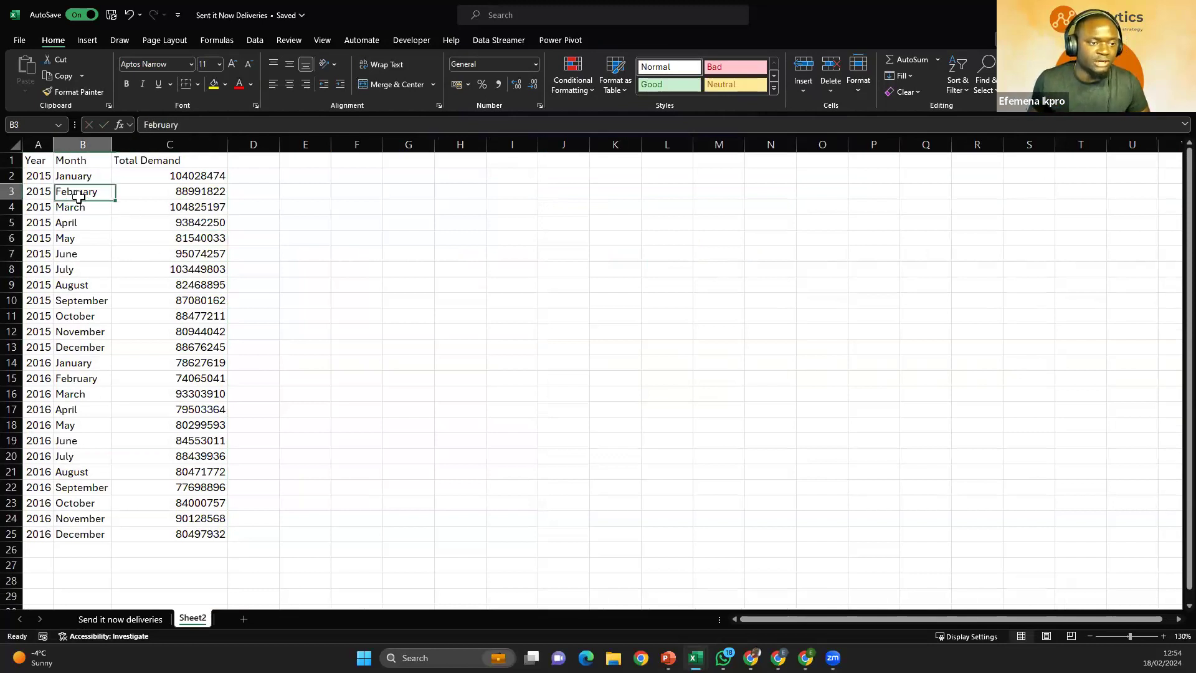
{"action": "left_click_drag", "start_coordinate": [179, 179], "coordinate": [208, 534]}
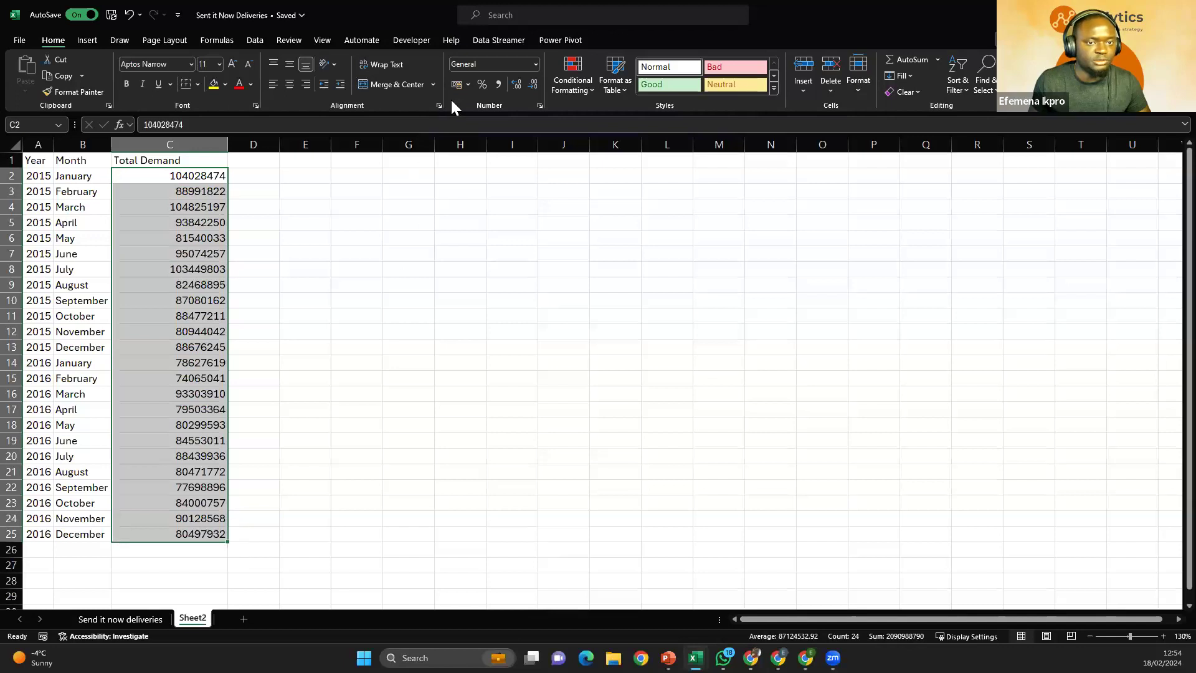
{"action": "left_click", "coordinate": [497, 84]}
{"action": "left_click", "coordinate": [537, 86]}
{"action": "left_click", "coordinate": [537, 86]}
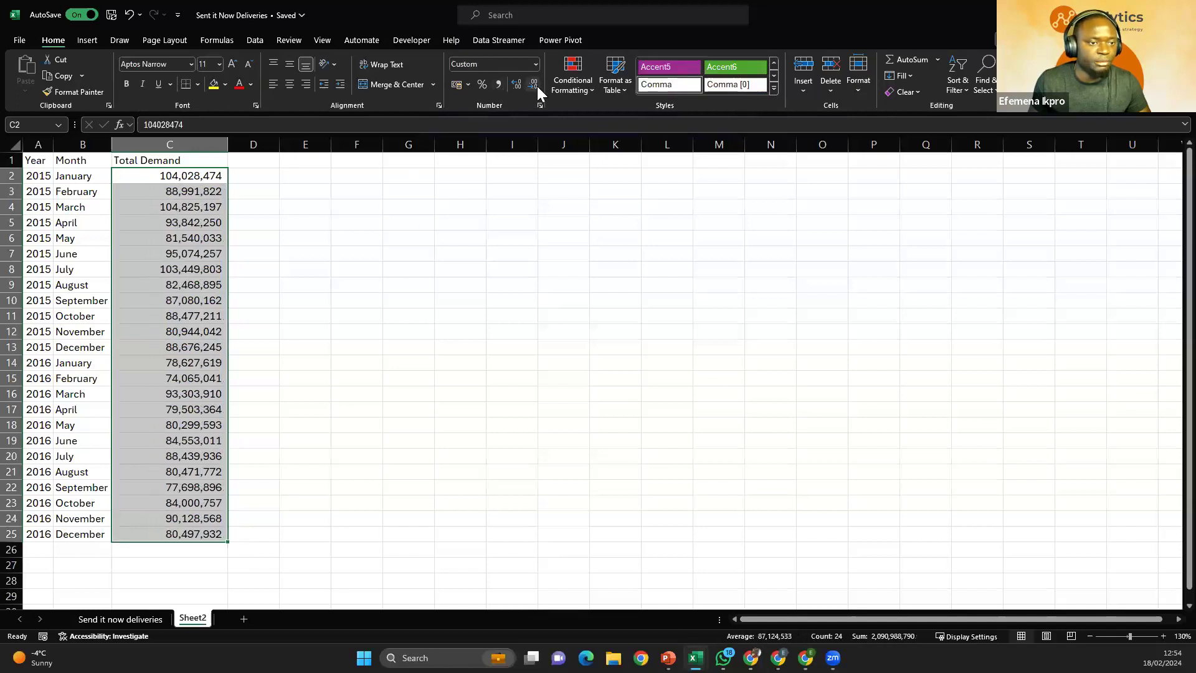
Step: Examine the monthly Year, Month and Total Demand records for 2015 and 2016 on Sheet2
{"action": "left_click", "coordinate": [166, 252]}
{"action": "left_click_drag", "start_coordinate": [28, 175], "coordinate": [155, 172]}
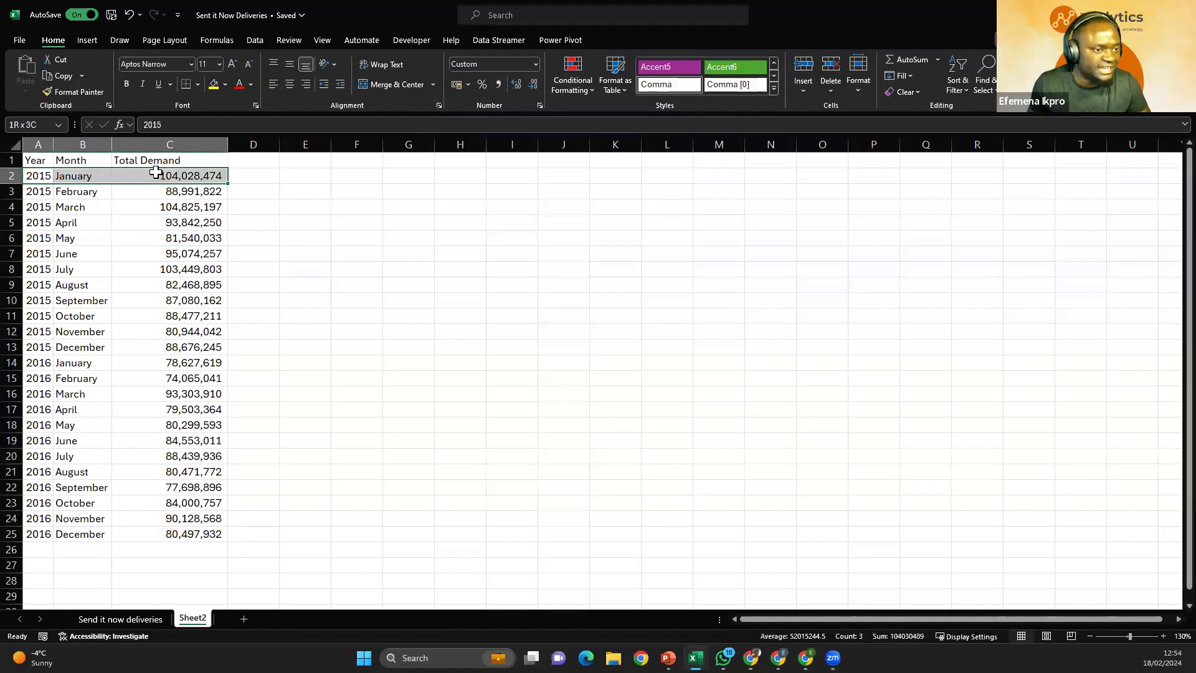
{"action": "left_click_drag", "start_coordinate": [155, 173], "coordinate": [156, 174]}
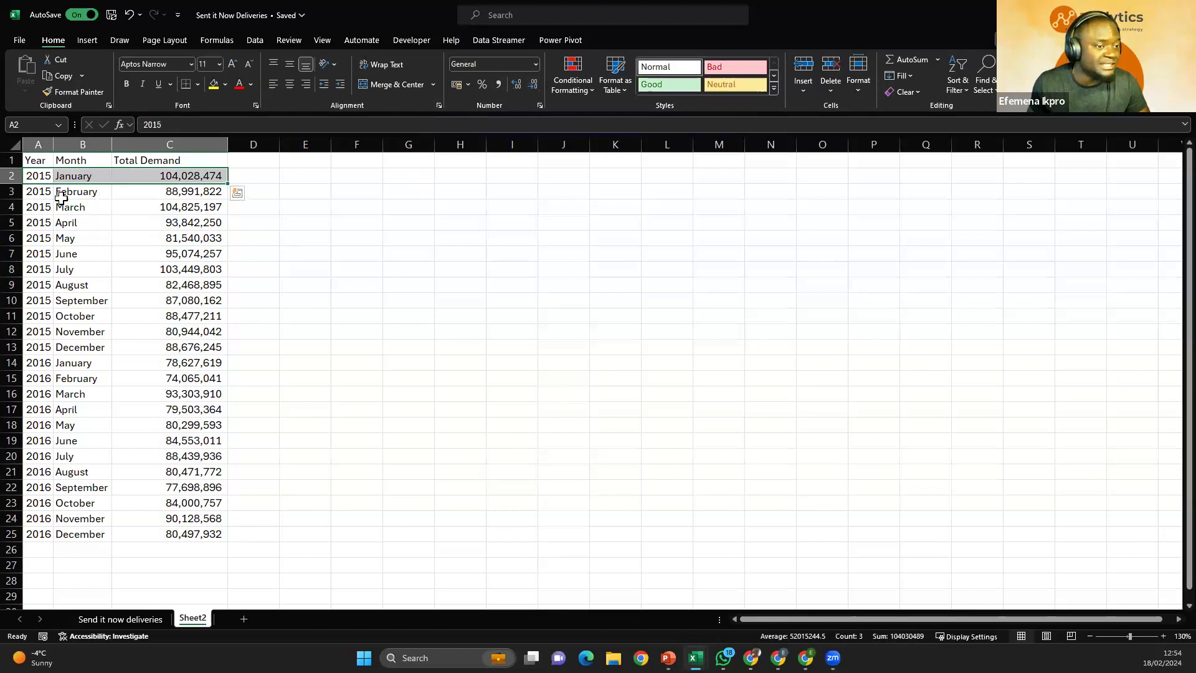
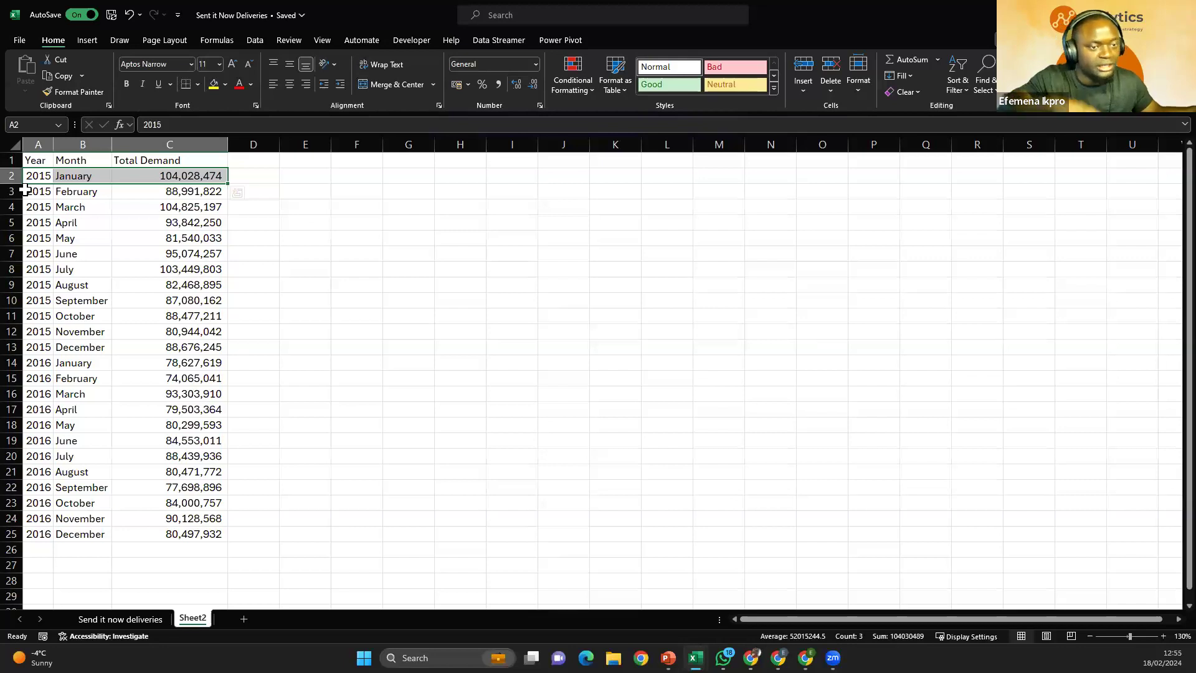
{"action": "left_click", "coordinate": [78, 192]}
{"action": "left_click", "coordinate": [41, 180]}
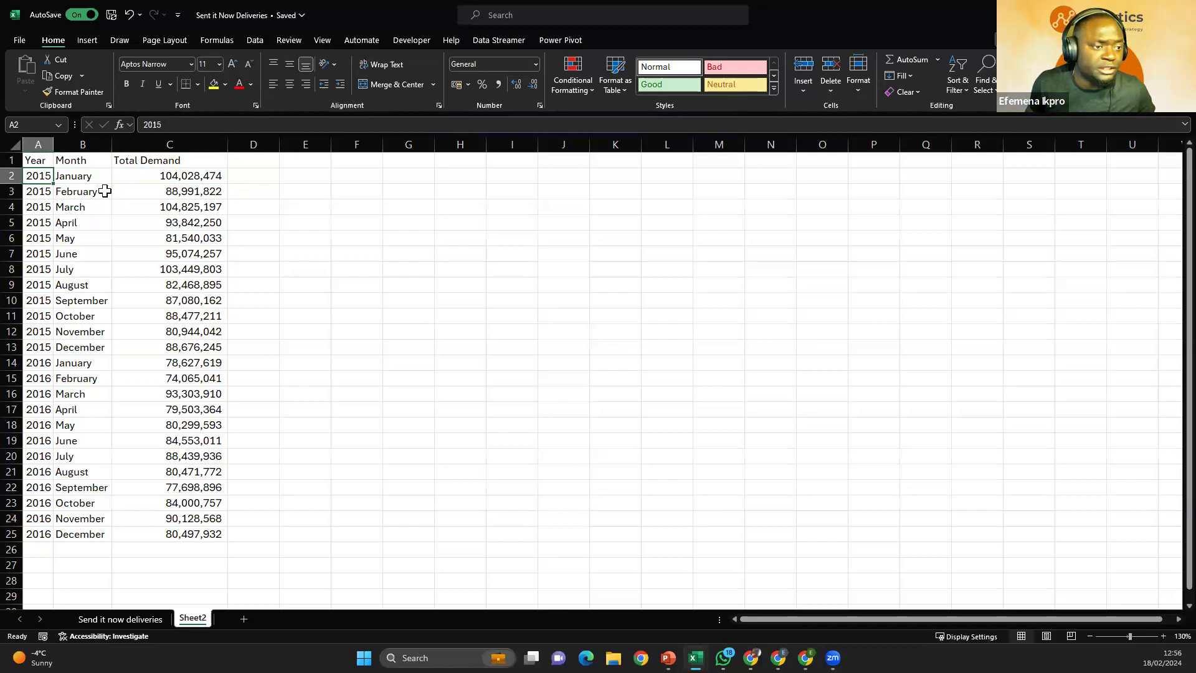
{"action": "left_click_drag", "start_coordinate": [40, 174], "coordinate": [202, 530]}
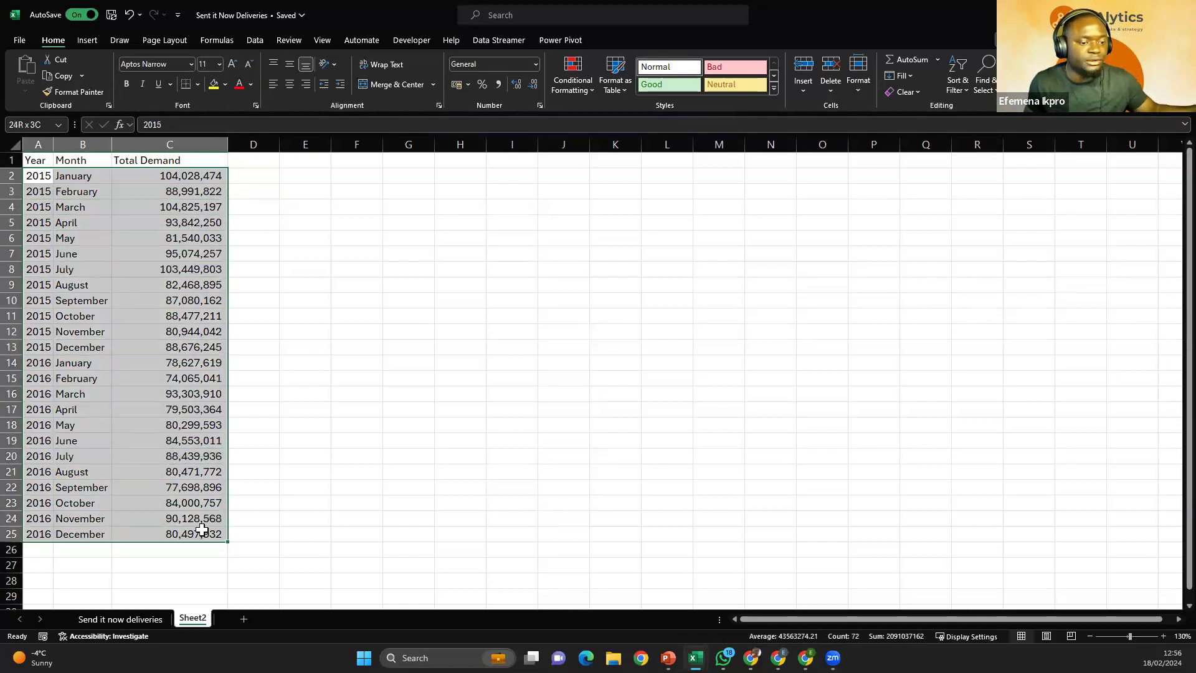
{"action": "left_click", "coordinate": [249, 207]}
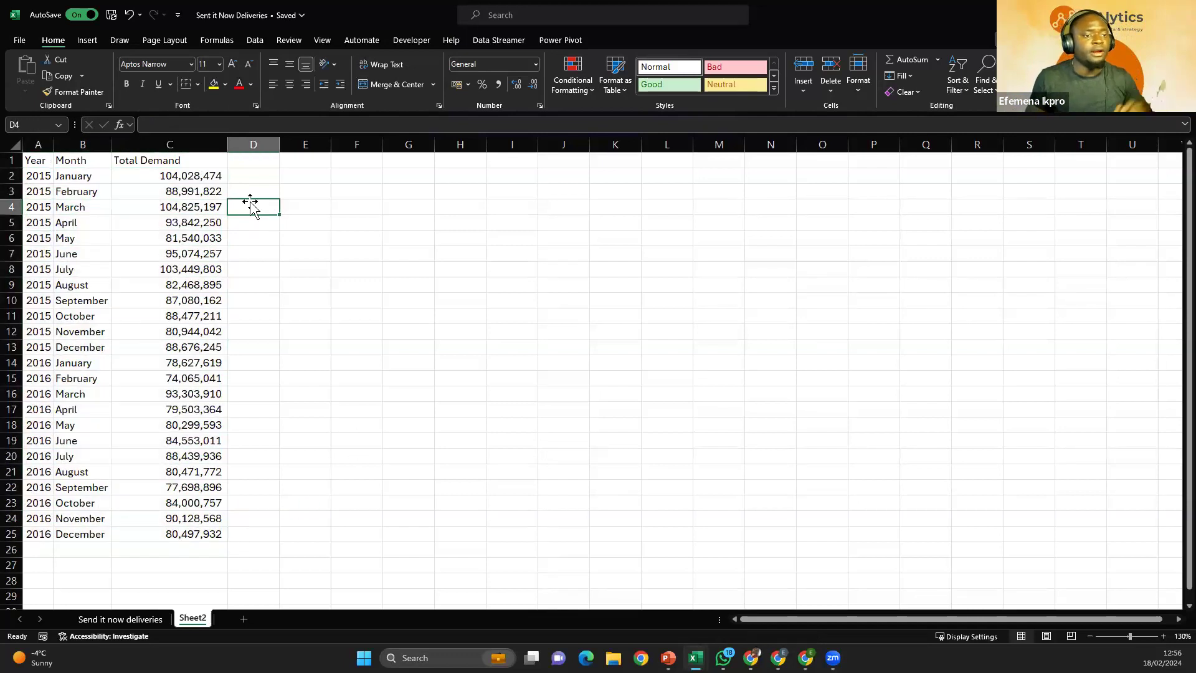
{"action": "left_click", "coordinate": [146, 192]}
{"action": "left_click", "coordinate": [76, 268]}
{"action": "left_click", "coordinate": [142, 269]}
{"action": "left_click_drag", "start_coordinate": [107, 335], "coordinate": [76, 318]}
{"action": "left_click", "coordinate": [91, 253]}
{"action": "left_click", "coordinate": [151, 255]}
{"action": "left_click", "coordinate": [145, 349]}
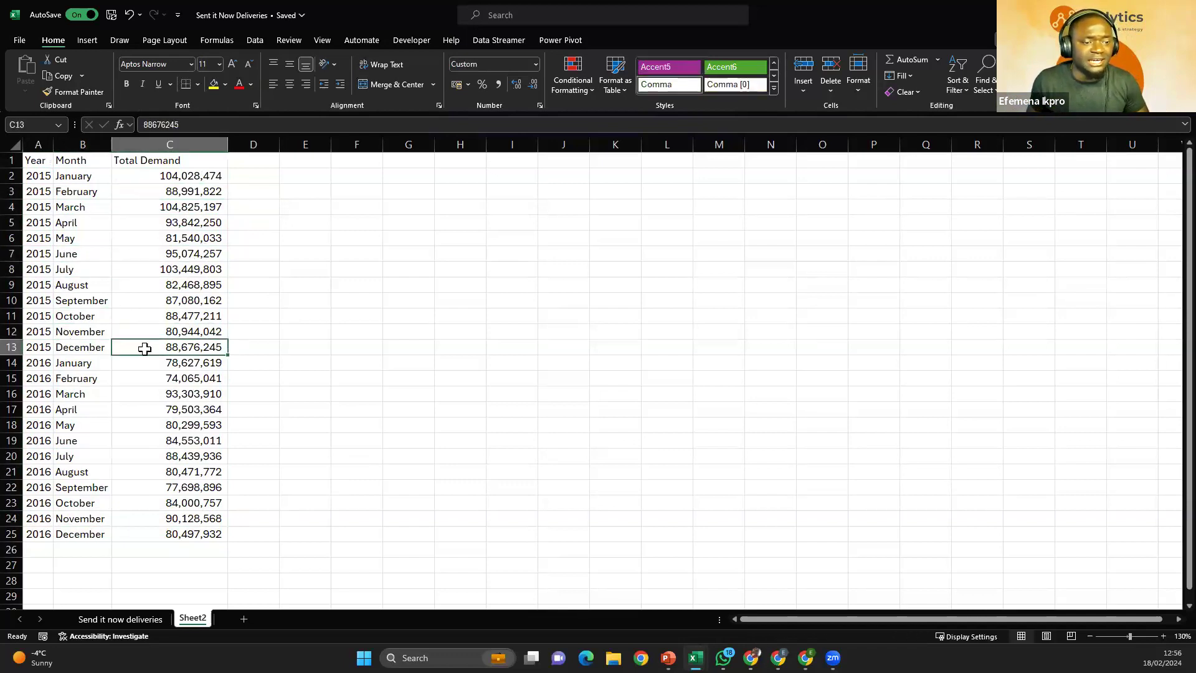
{"action": "left_click", "coordinate": [73, 250]}
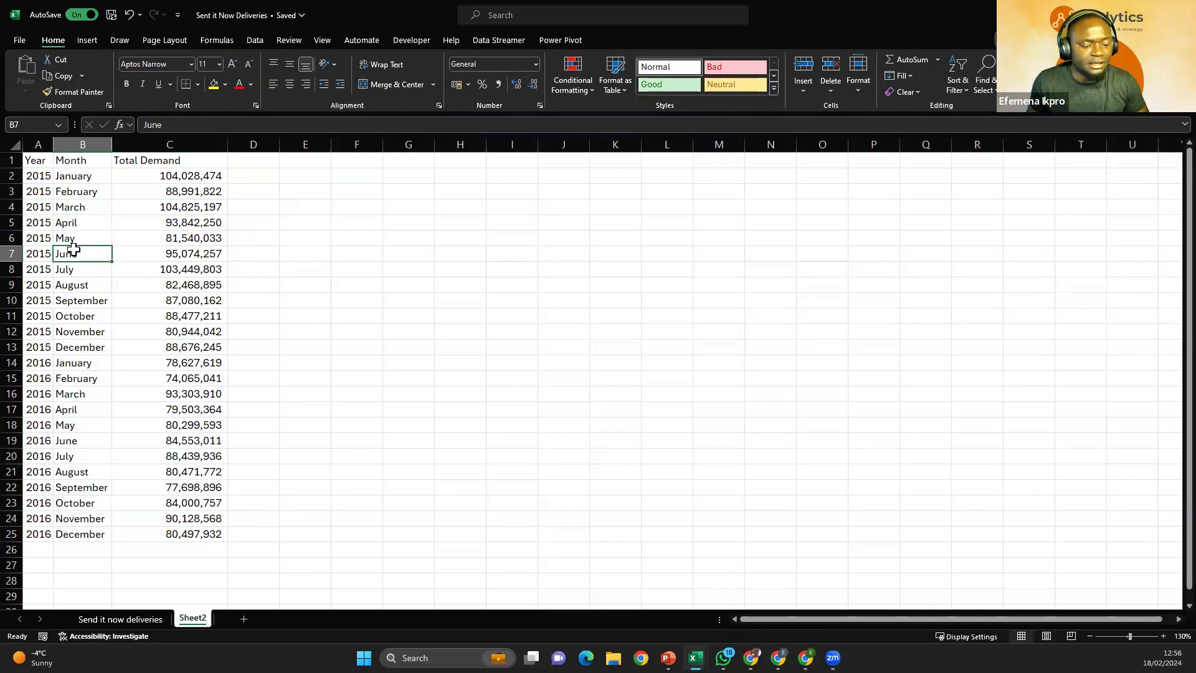
{"action": "left_click", "coordinate": [86, 41]}
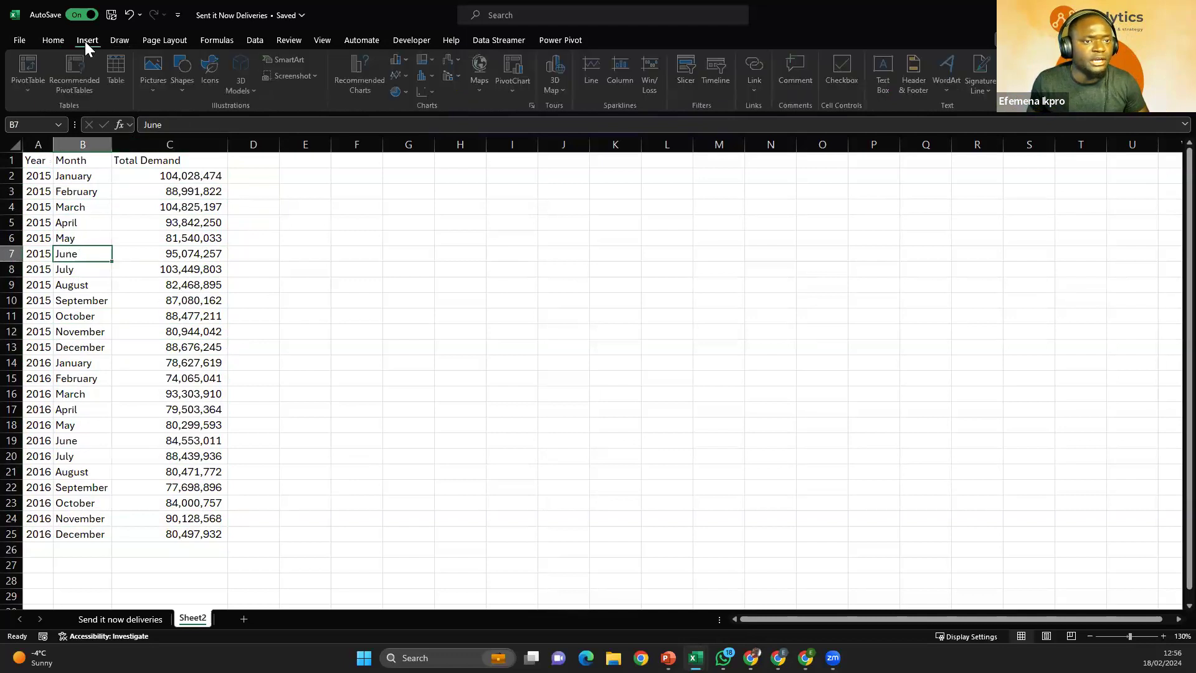
{"action": "left_click", "coordinate": [407, 78]}
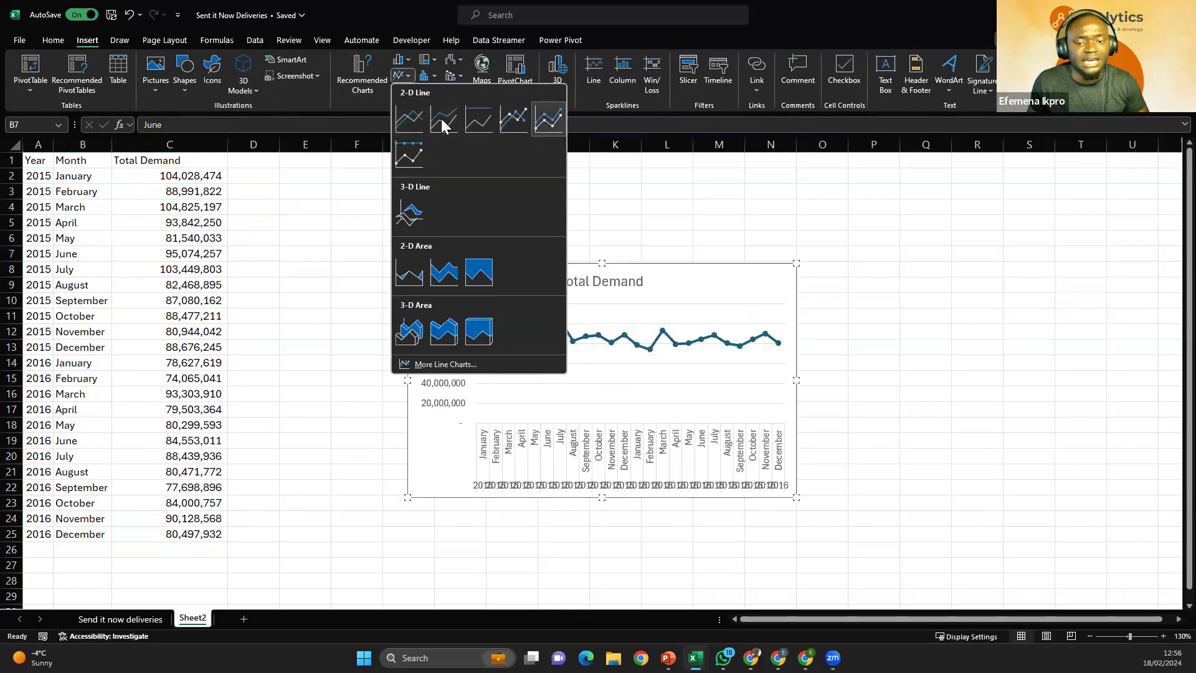
{"action": "left_click", "coordinate": [513, 119]}
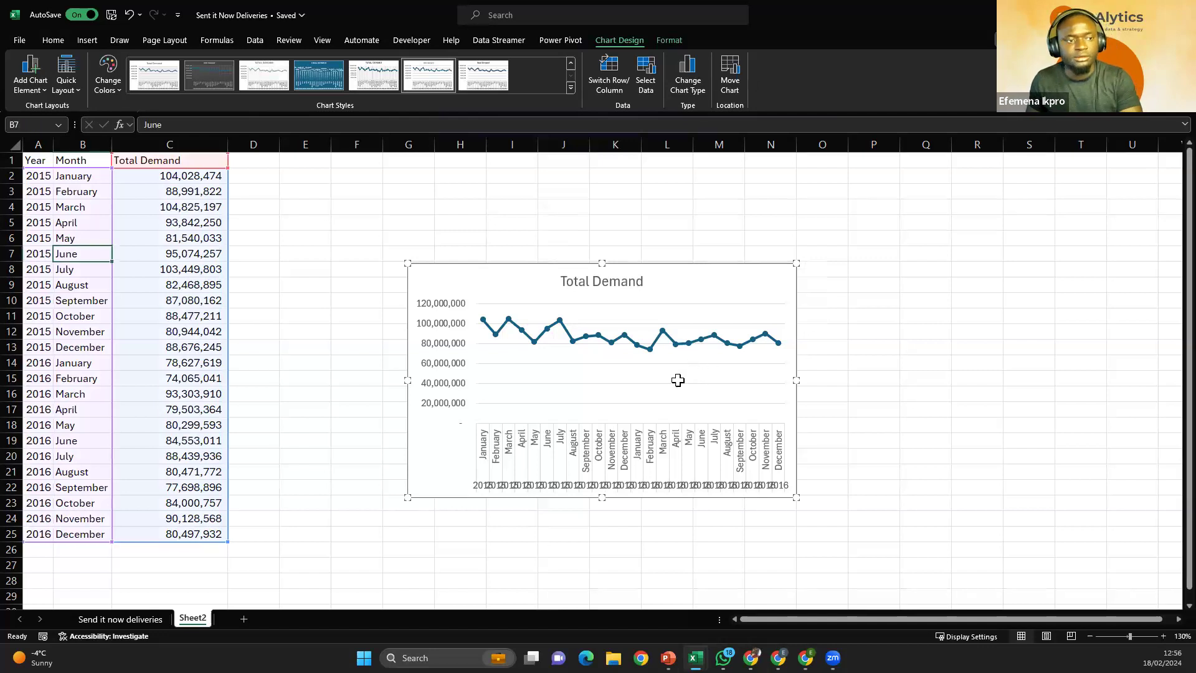
{"action": "key", "text": "Delete"}
Step: Insert a 2-D line chart with markers from the Year, Month and Total Demand data in A1:C25
{"action": "left_click_drag", "start_coordinate": [33, 157], "coordinate": [199, 534]}
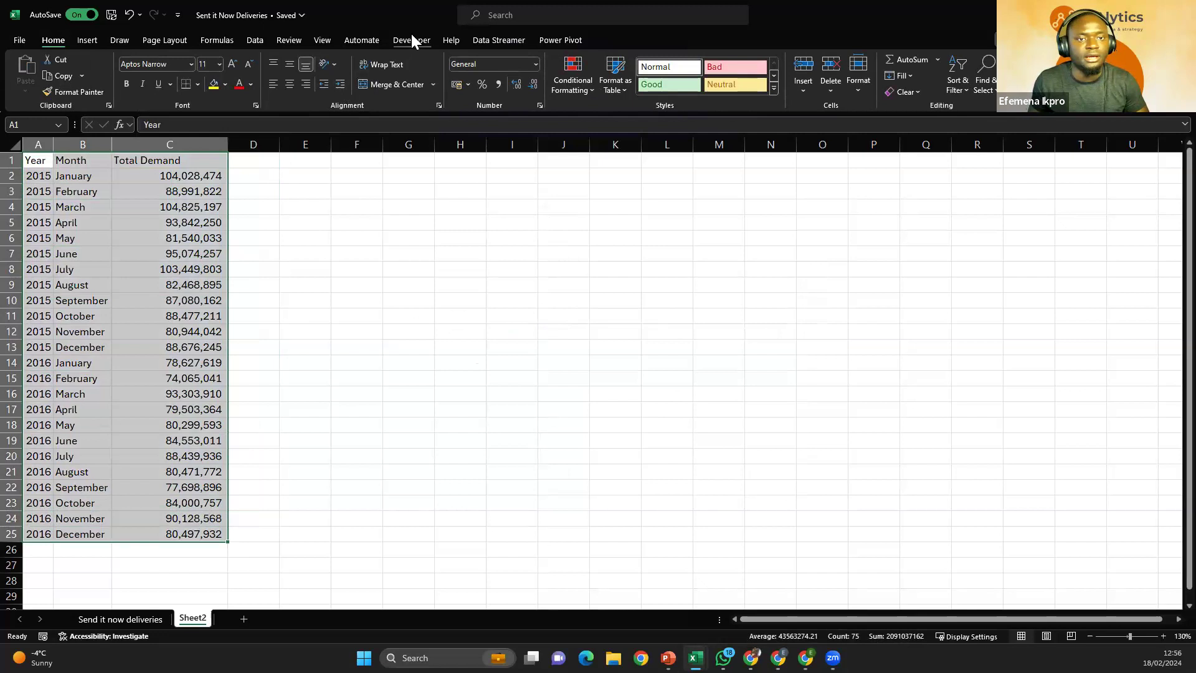
{"action": "left_click", "coordinate": [87, 40]}
{"action": "left_click", "coordinate": [408, 75]}
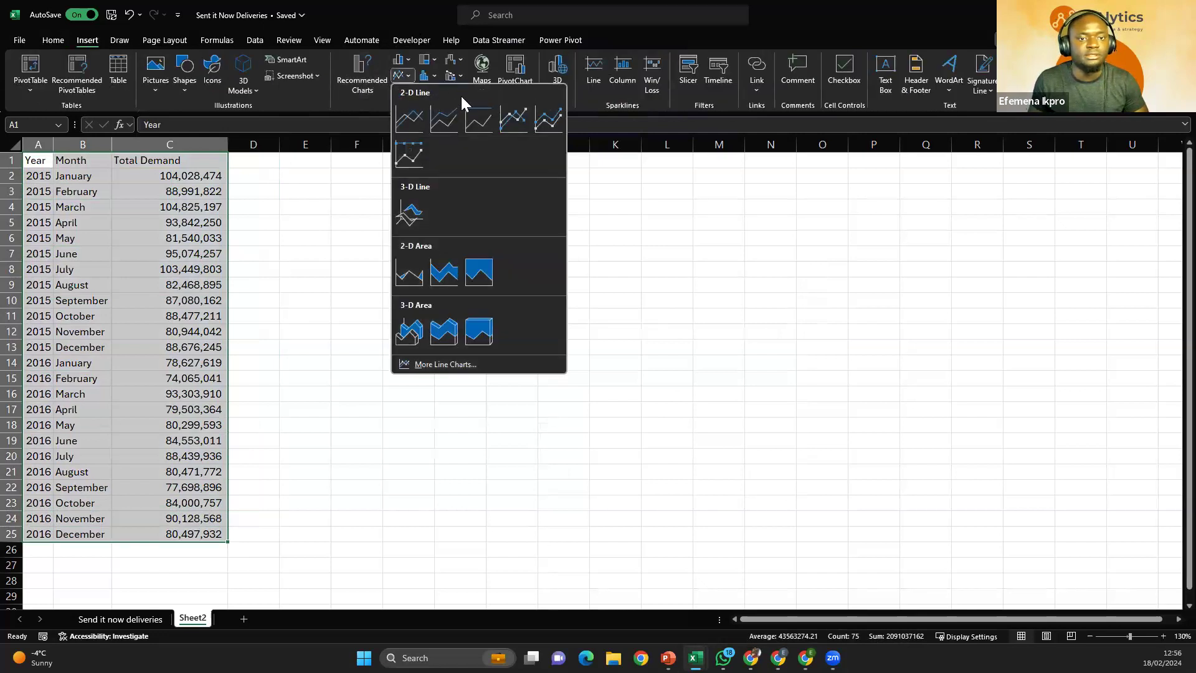
{"action": "left_click", "coordinate": [514, 119]}
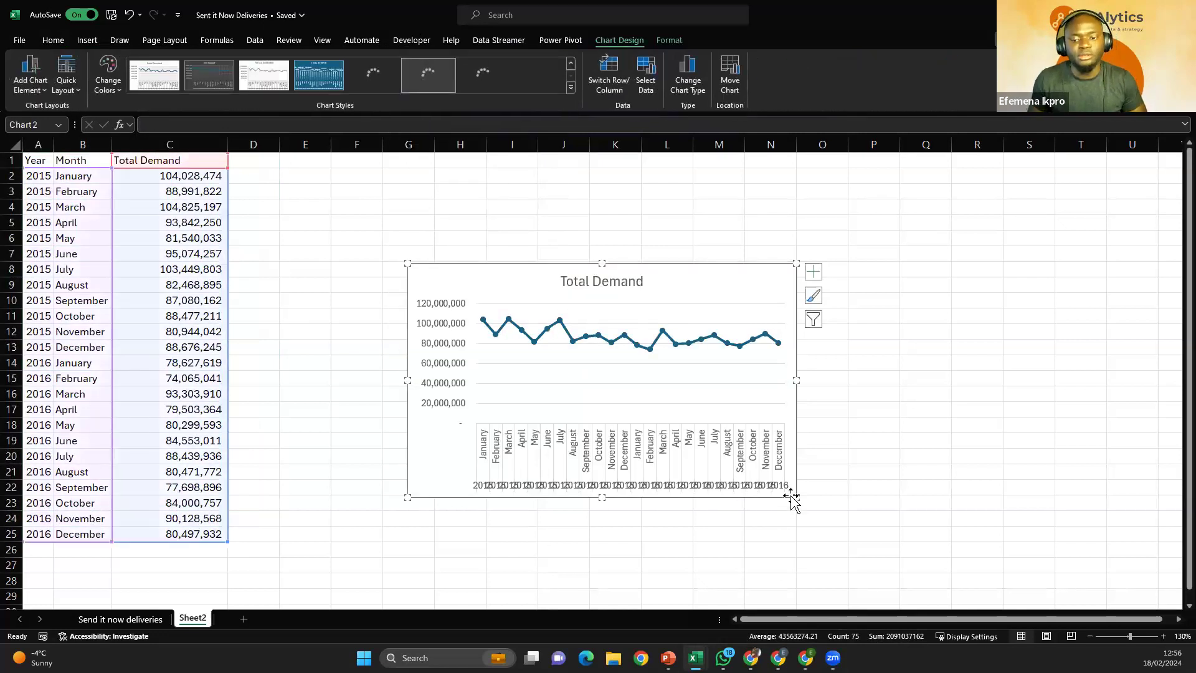
Step: Enlarge the Total Demand chart and place it beside the data, spanning about columns E to R and rows 2 to 25
{"action": "left_click_drag", "start_coordinate": [796, 497], "coordinate": [1049, 563]}
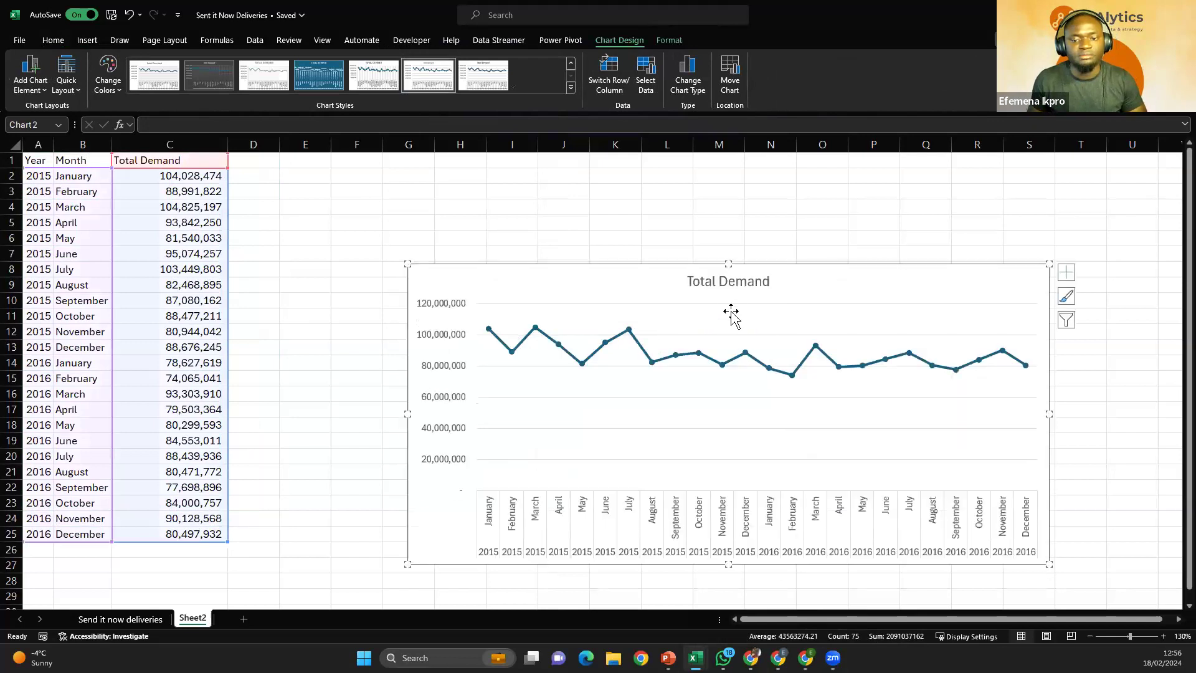
{"action": "left_click_drag", "start_coordinate": [630, 275], "coordinate": [496, 210]}
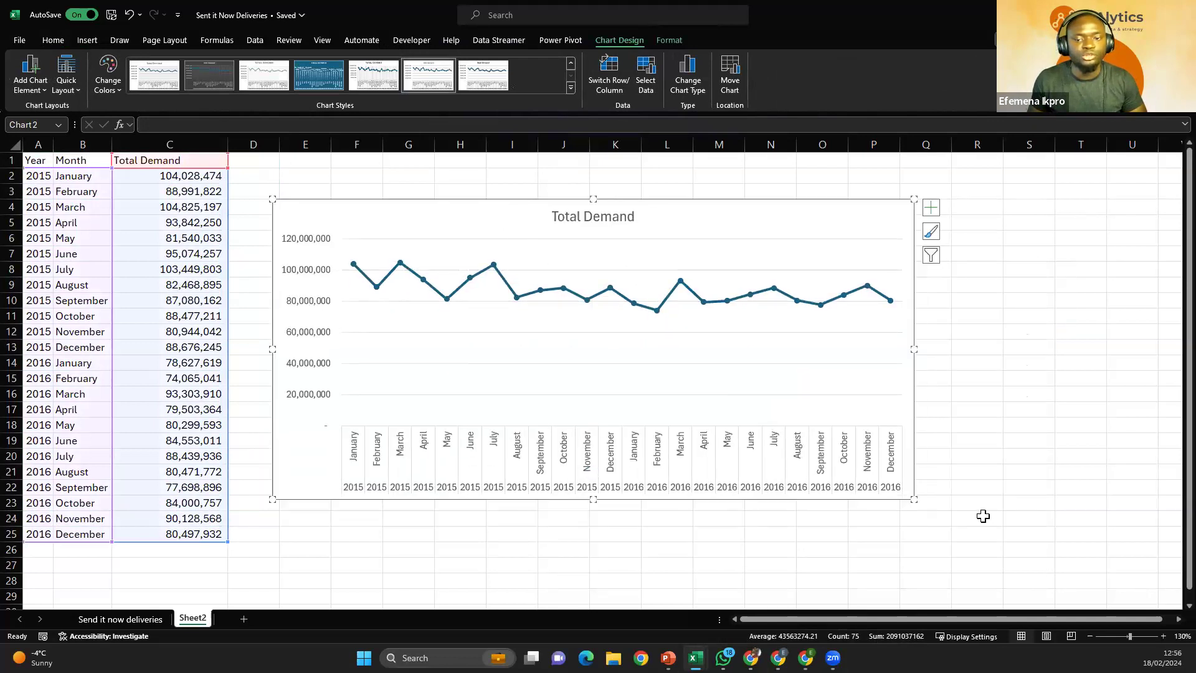
{"action": "left_click_drag", "start_coordinate": [913, 498], "coordinate": [1084, 559]}
{"action": "left_click_drag", "start_coordinate": [271, 199], "coordinate": [277, 166]}
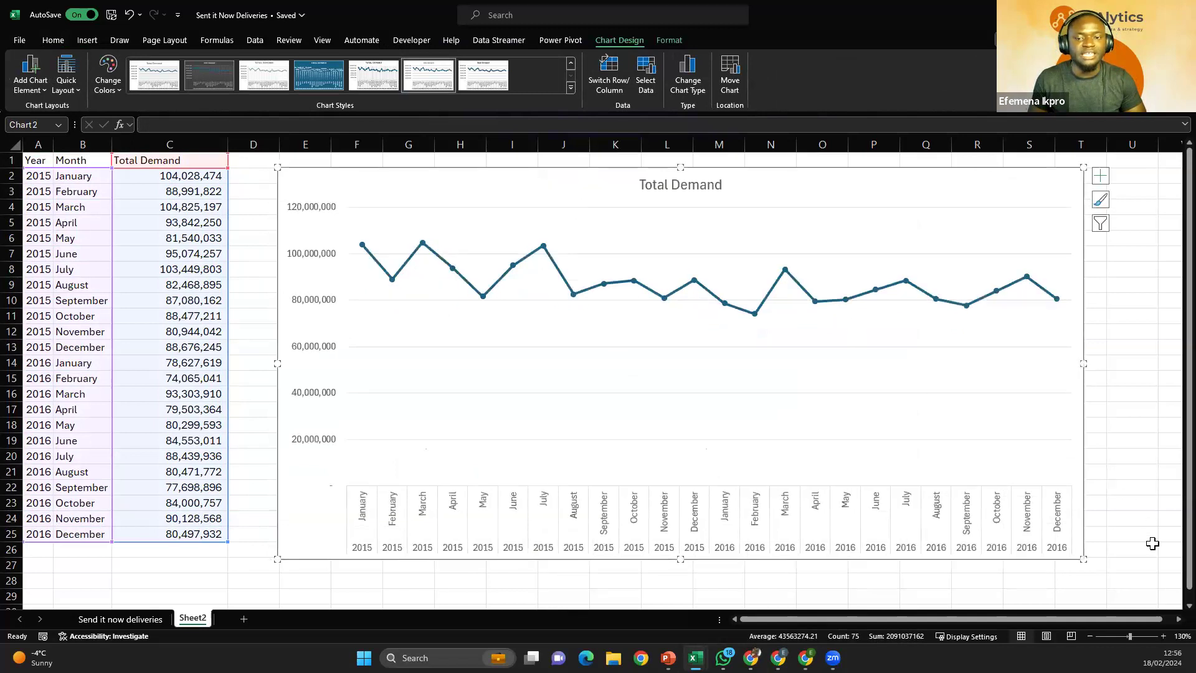
{"action": "left_click_drag", "start_coordinate": [1084, 559], "coordinate": [1018, 536]}
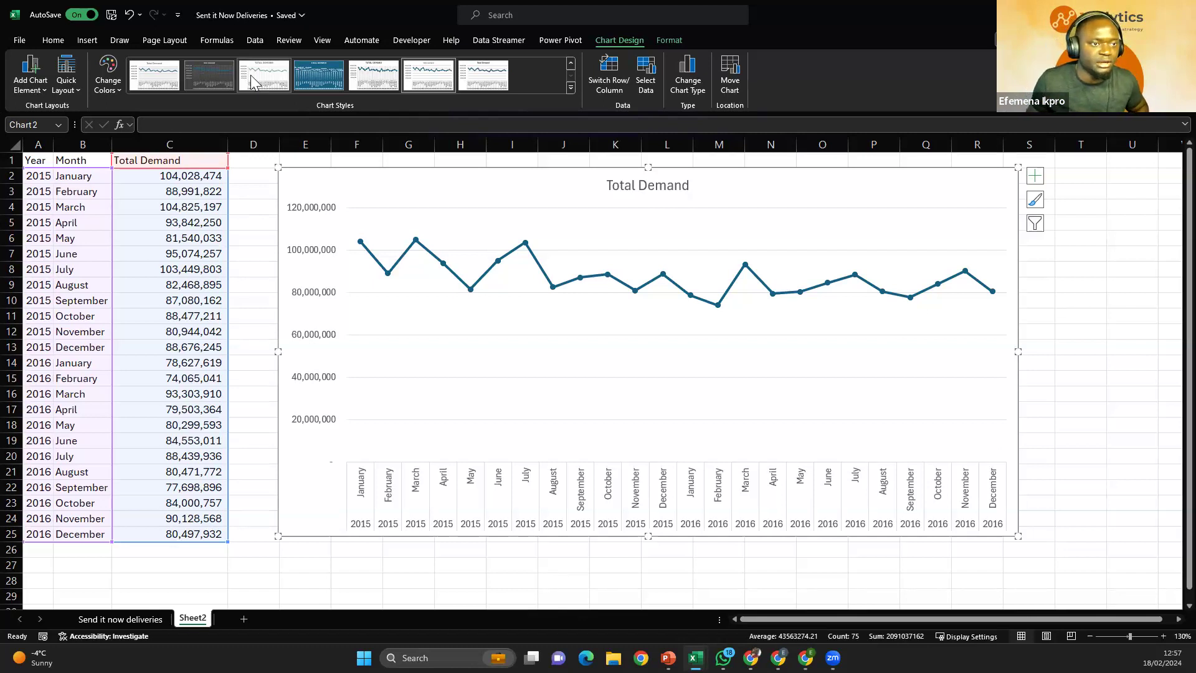
Step: With the red pen, circle the January 2015 and December 2016 points and draw a declining trend line between them
{"action": "left_click", "coordinate": [120, 40]}
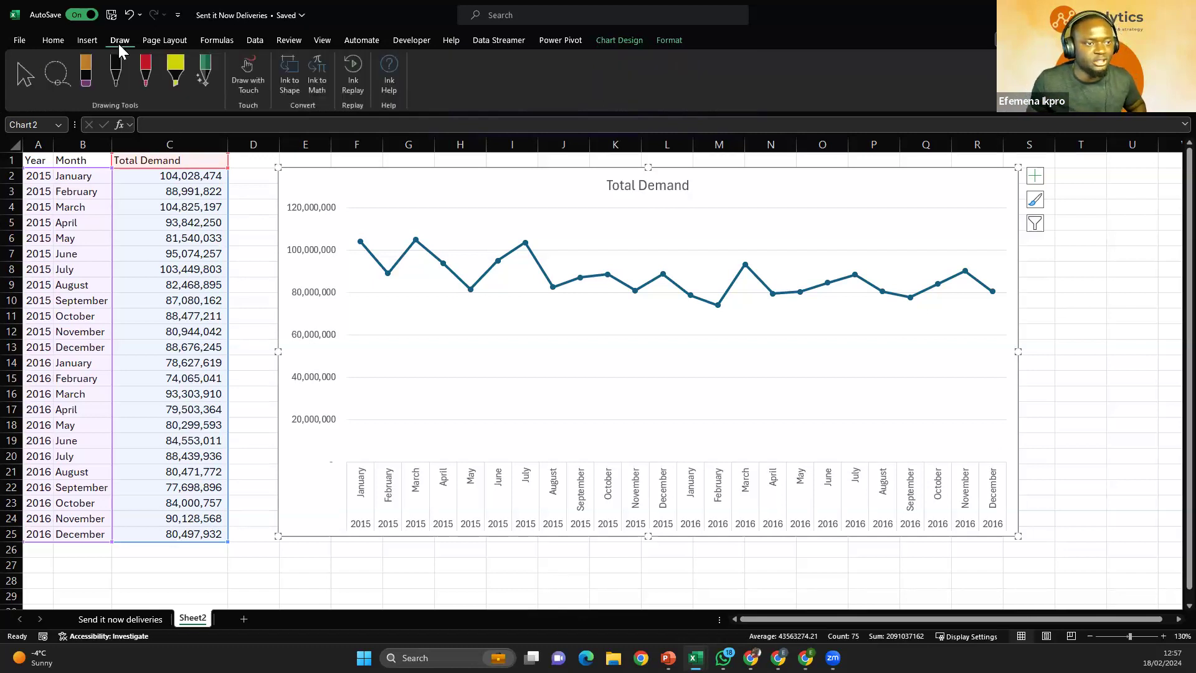
{"action": "left_click", "coordinate": [147, 73]}
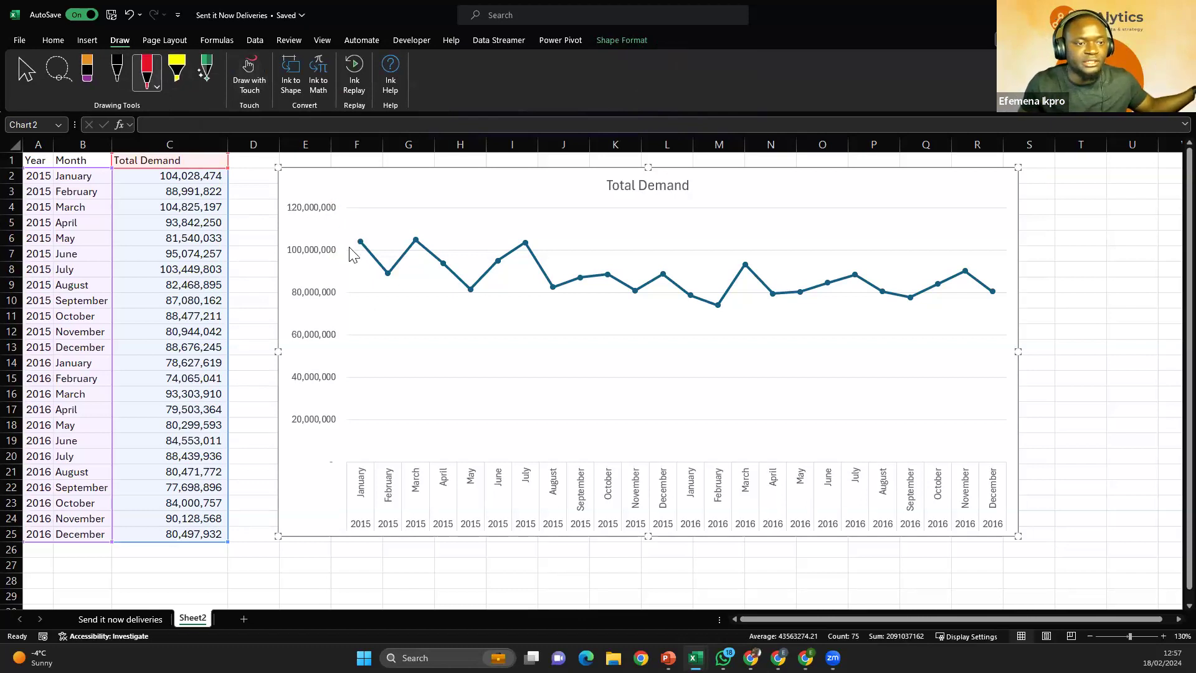
{"action": "mouse_move", "coordinate": [352, 235]}
{"action": "left_mouse_down"}
{"action": "mouse_move", "coordinate": [377, 240]}
{"action": "mouse_move", "coordinate": [373, 226]}
{"action": "left_mouse_up"}
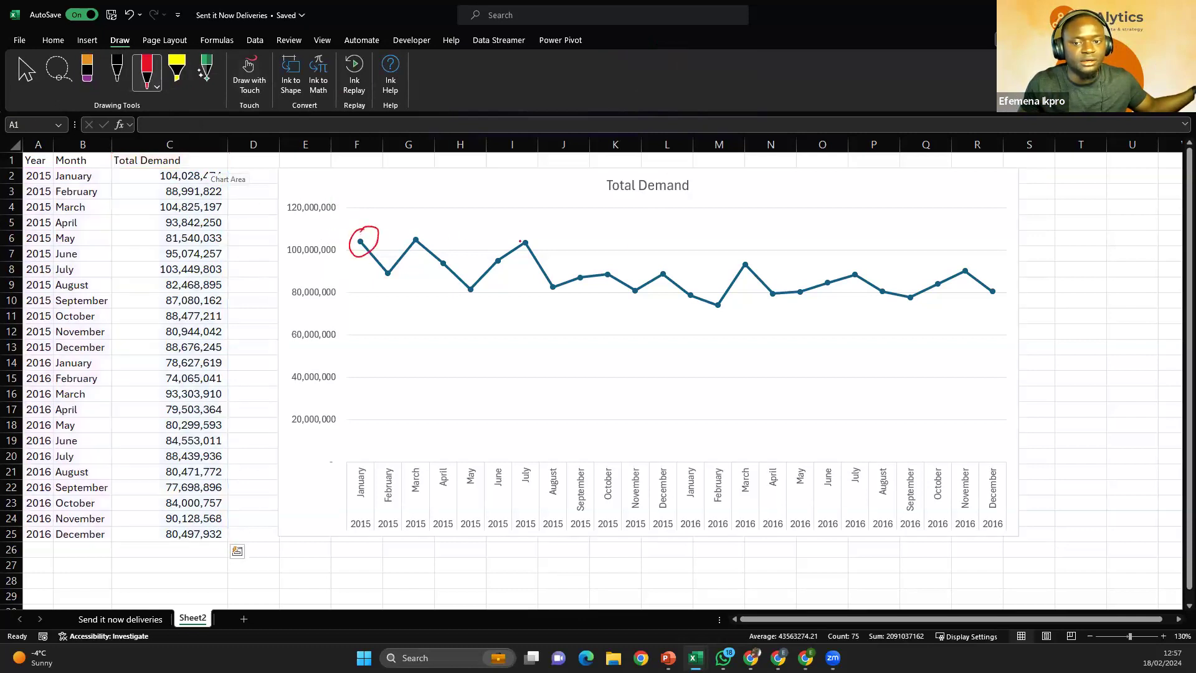
{"action": "mouse_move", "coordinate": [990, 286]}
{"action": "left_mouse_down"}
{"action": "mouse_move", "coordinate": [984, 300]}
{"action": "mouse_move", "coordinate": [1006, 291]}
{"action": "mouse_move", "coordinate": [990, 286]}
{"action": "left_mouse_up"}
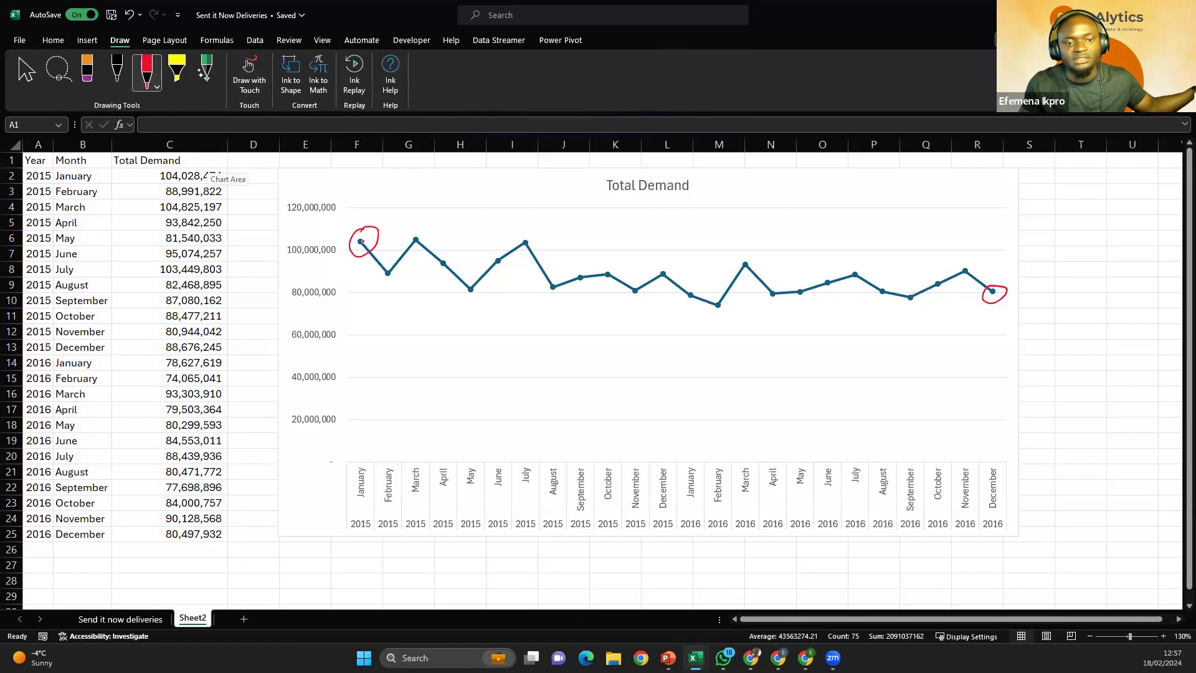
{"action": "left_click_drag", "start_coordinate": [377, 244], "coordinate": [992, 294]}
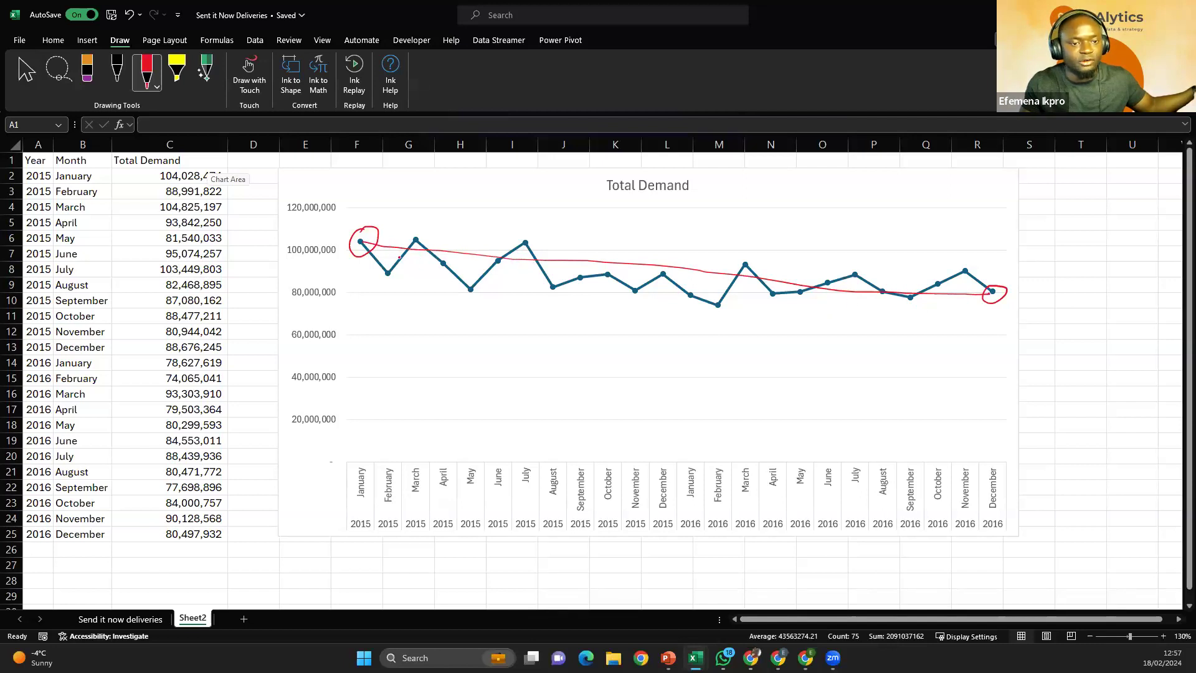
Step: Handwrite the red labels "J 2015" above the first circled point and "D 2016" above the last one
{"action": "mouse_move", "coordinate": [335, 214]}
{"action": "left_mouse_down"}
{"action": "mouse_move", "coordinate": [346, 209]}
{"action": "mouse_move", "coordinate": [340, 228]}
{"action": "mouse_move", "coordinate": [390, 200]}
{"action": "mouse_move", "coordinate": [391, 215]}
{"action": "left_mouse_up"}
{"action": "left_click_drag", "start_coordinate": [388, 198], "coordinate": [401, 194]}
{"action": "mouse_move", "coordinate": [995, 262]}
{"action": "left_mouse_down"}
{"action": "mouse_move", "coordinate": [994, 279]}
{"action": "mouse_move", "coordinate": [1028, 276]}
{"action": "left_mouse_up"}
{"action": "left_click_drag", "start_coordinate": [1034, 263], "coordinate": [1043, 274]}
{"action": "left_click_drag", "start_coordinate": [1051, 267], "coordinate": [1056, 268]}
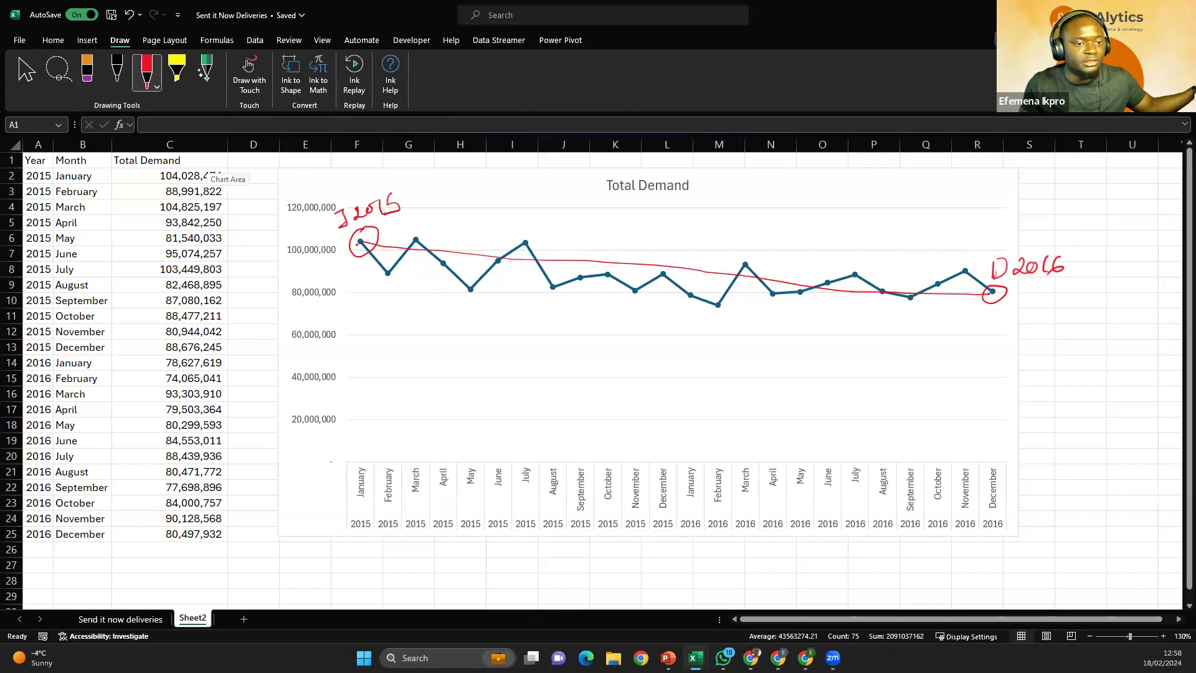
Step: Circle the March 2015, July 2015 and March 2016 peaks in red and draw an arrow from March 2016 to its demand value
{"action": "mouse_move", "coordinate": [419, 231]}
{"action": "left_mouse_down"}
{"action": "mouse_move", "coordinate": [409, 243]}
{"action": "mouse_move", "coordinate": [425, 235]}
{"action": "left_mouse_up"}
{"action": "mouse_move", "coordinate": [527, 232]}
{"action": "left_mouse_down"}
{"action": "mouse_move", "coordinate": [521, 250]}
{"action": "mouse_move", "coordinate": [542, 234]}
{"action": "left_mouse_up"}
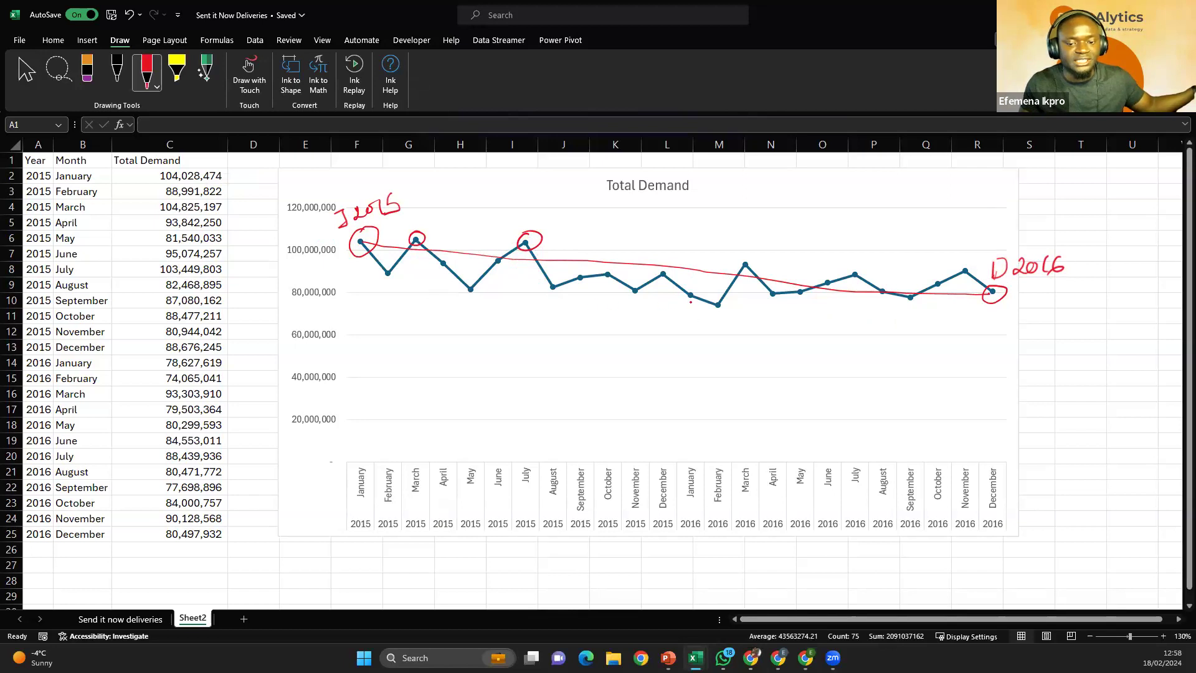
{"action": "mouse_move", "coordinate": [746, 261]}
{"action": "left_mouse_down"}
{"action": "mouse_move", "coordinate": [756, 271]}
{"action": "mouse_move", "coordinate": [738, 268]}
{"action": "mouse_move", "coordinate": [755, 262]}
{"action": "left_mouse_up"}
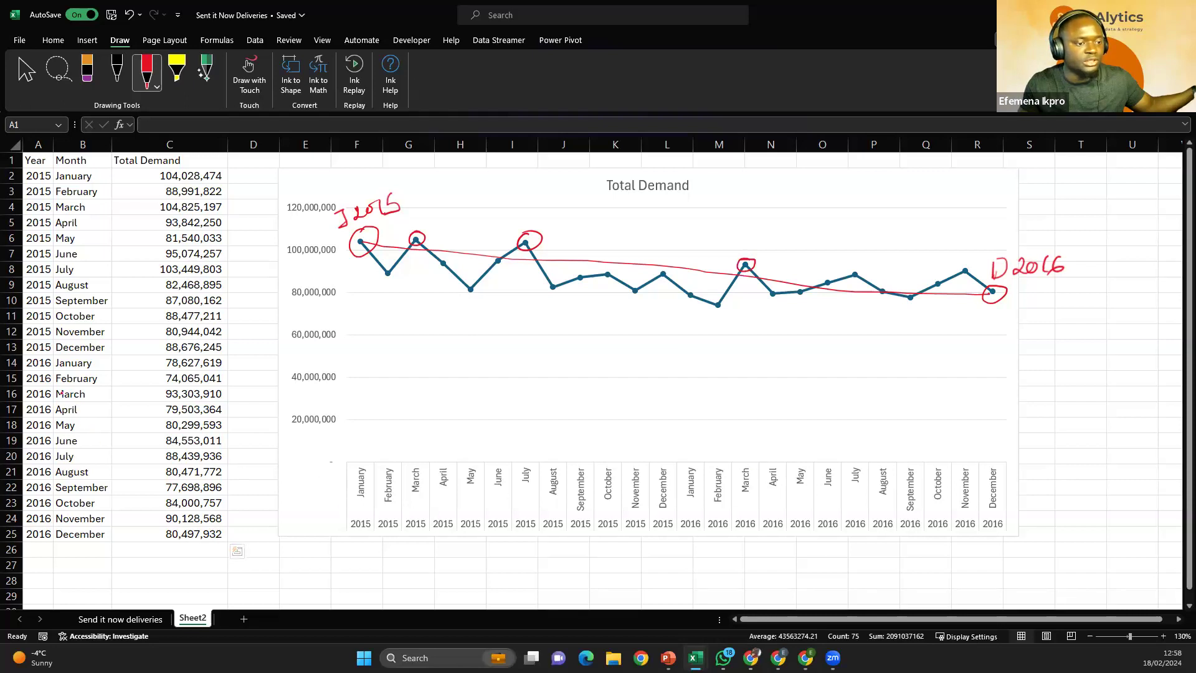
{"action": "left_click_drag", "start_coordinate": [101, 393], "coordinate": [146, 398]}
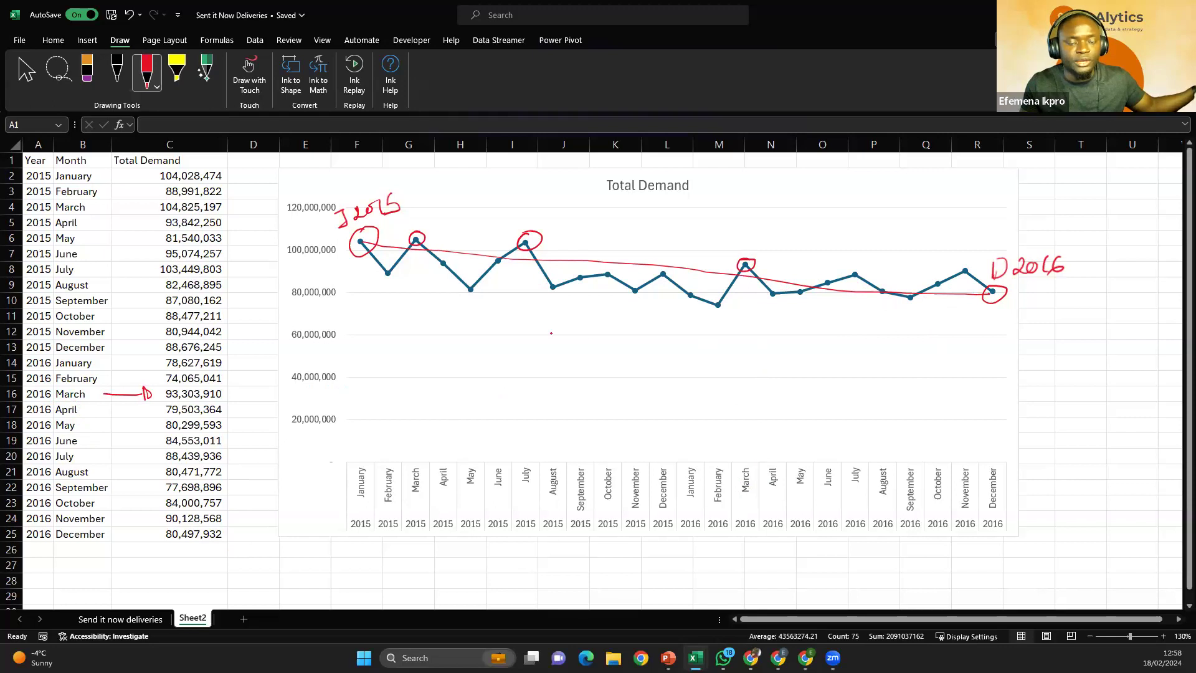
Step: Try to erase the red ink annotations, including the arrow in row 16 and the handwritten "J 2015" label
{"action": "left_click", "coordinate": [99, 71]}
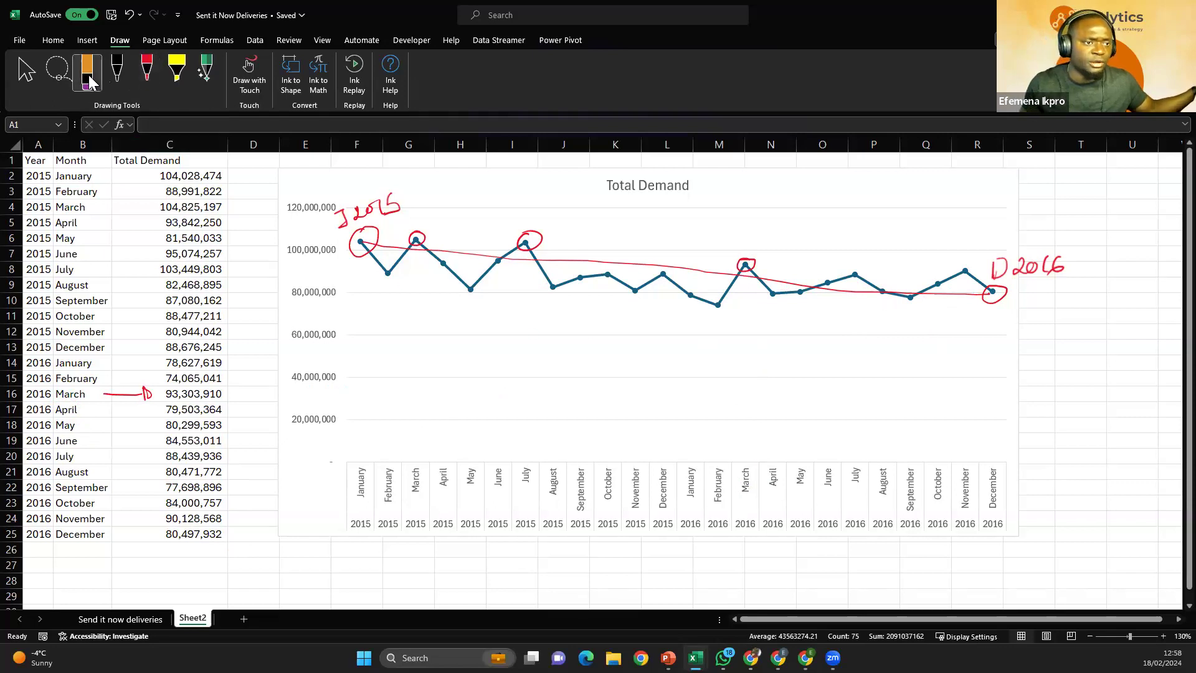
{"action": "left_click_drag", "start_coordinate": [124, 391], "coordinate": [132, 410]}
{"action": "left_click", "coordinate": [141, 396]}
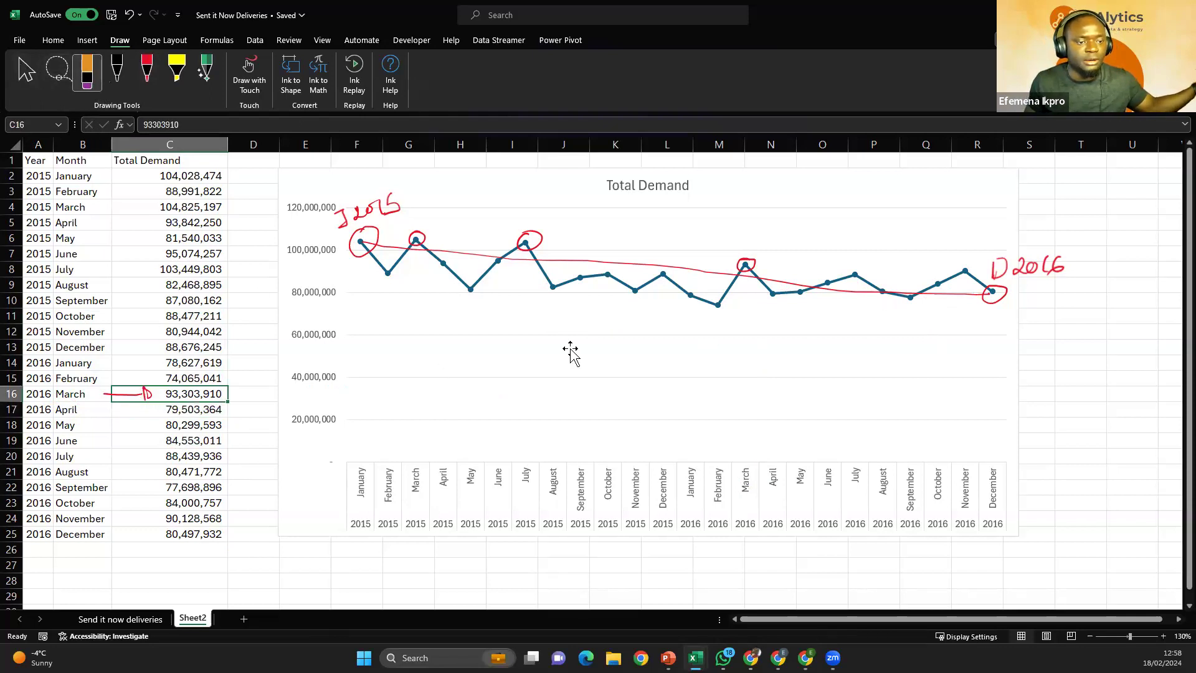
{"action": "left_click", "coordinate": [450, 273]}
{"action": "left_click", "coordinate": [364, 215]}
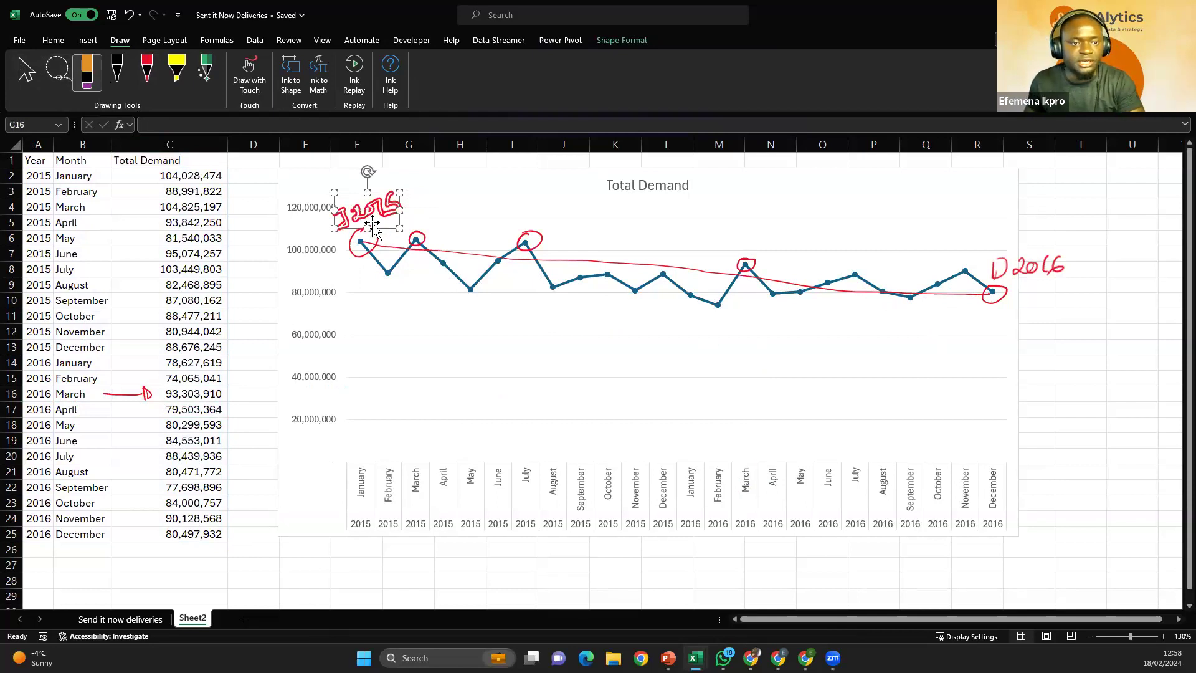
Step: Erase all the red ink annotations from the Total Demand chart and the March 2016 row
{"action": "key", "text": "Delete"}
{"action": "left_click", "coordinate": [375, 231]}
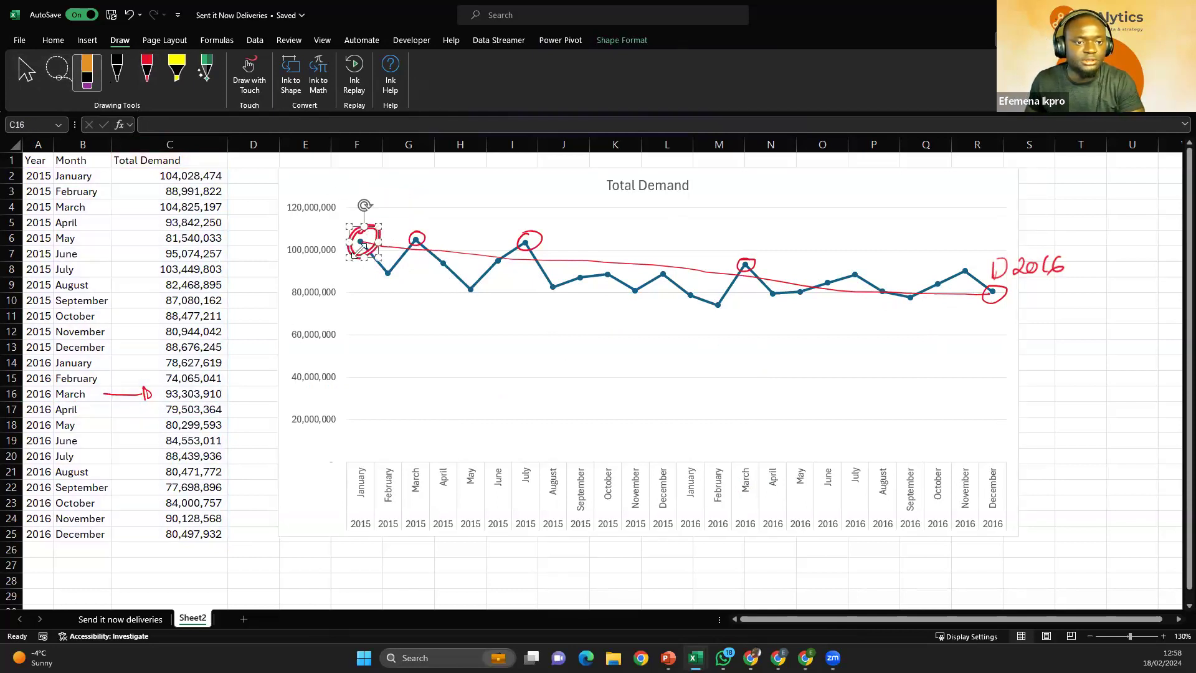
{"action": "key", "text": "Delete"}
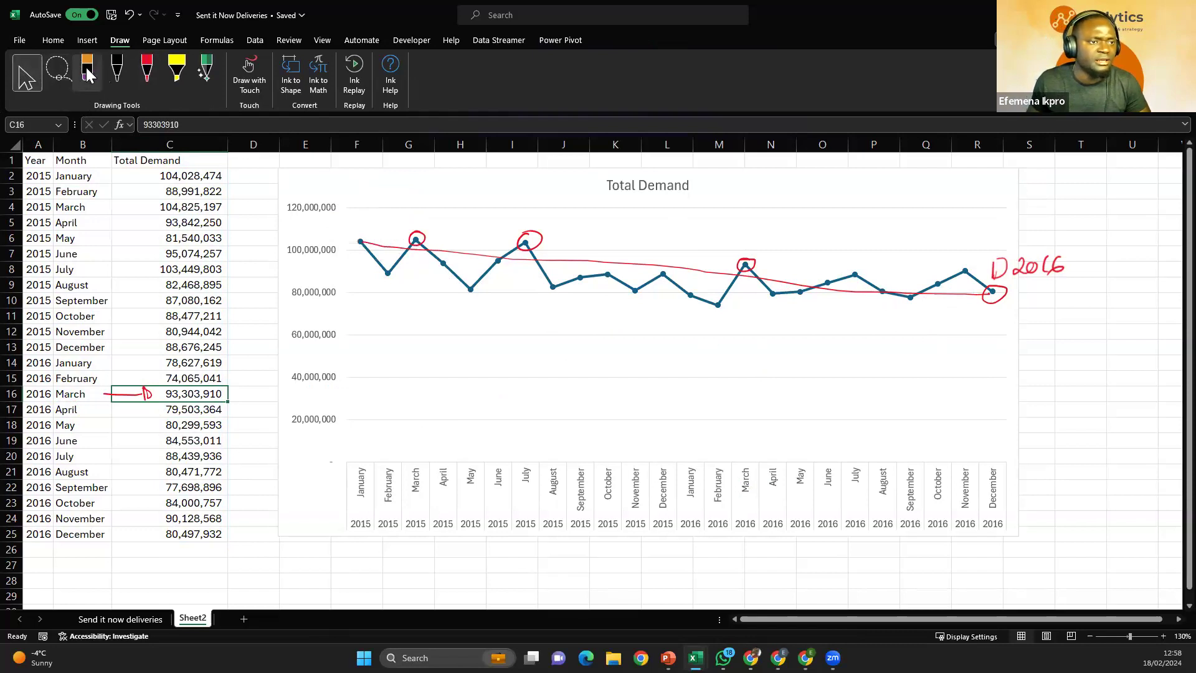
{"action": "mouse_move", "coordinate": [728, 250]}
{"action": "left_mouse_down"}
{"action": "mouse_move", "coordinate": [916, 256]}
{"action": "mouse_move", "coordinate": [1038, 280]}
{"action": "mouse_move", "coordinate": [1002, 282]}
{"action": "mouse_move", "coordinate": [1049, 264]}
{"action": "left_mouse_up"}
{"action": "left_click_drag", "start_coordinate": [142, 383], "coordinate": [152, 392]}
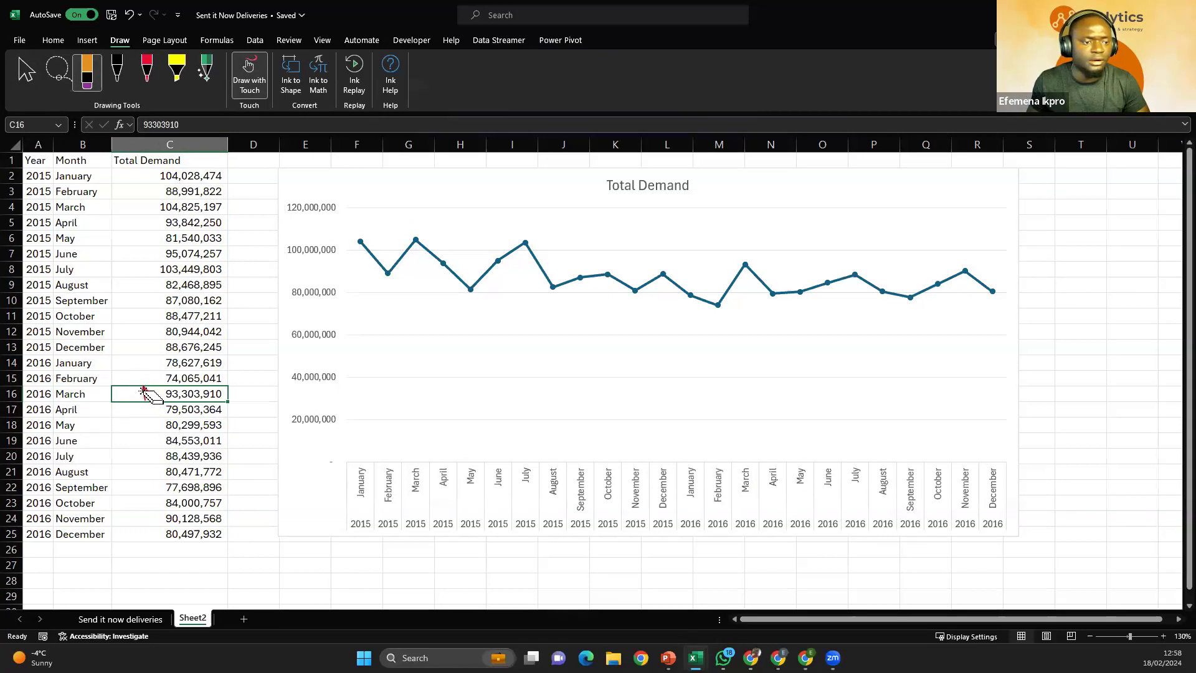
{"action": "left_click", "coordinate": [36, 82]}
Step: Add a trendline to the Total Demand chart and shrink the chart from its two upper corners
{"action": "left_click", "coordinate": [501, 176]}
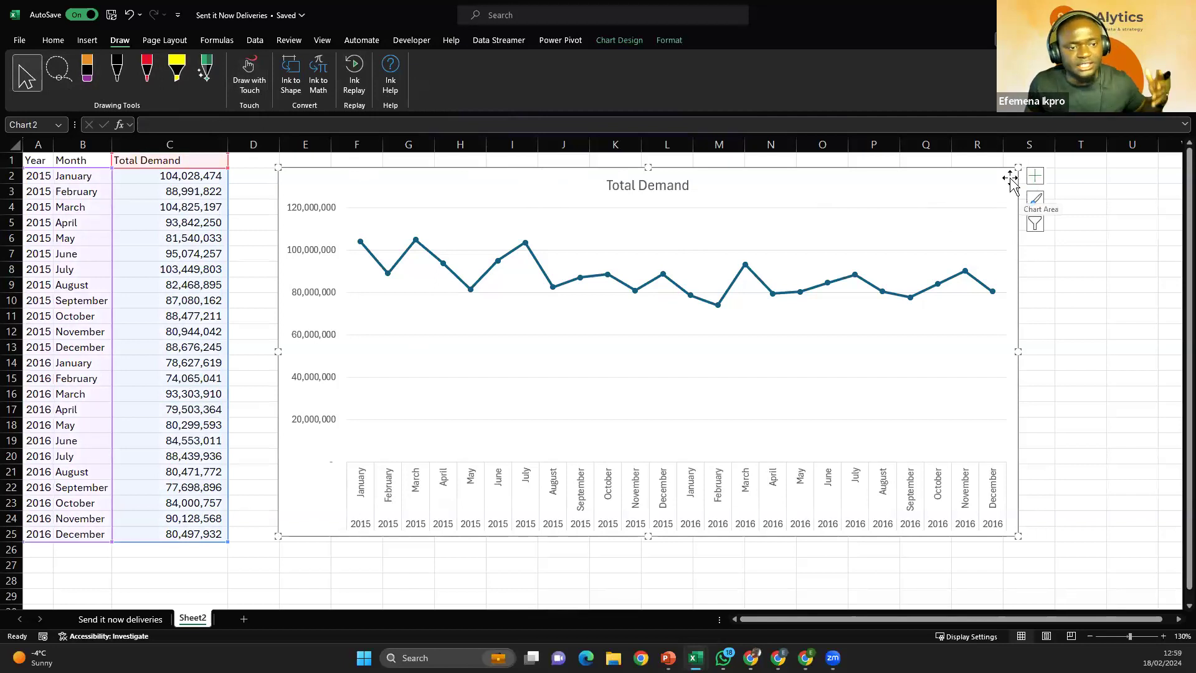
{"action": "mouse_move", "coordinate": [726, 182]}
{"action": "left_mouse_down"}
{"action": "mouse_move", "coordinate": [685, 186]}
{"action": "mouse_move", "coordinate": [736, 179]}
{"action": "left_mouse_up"}
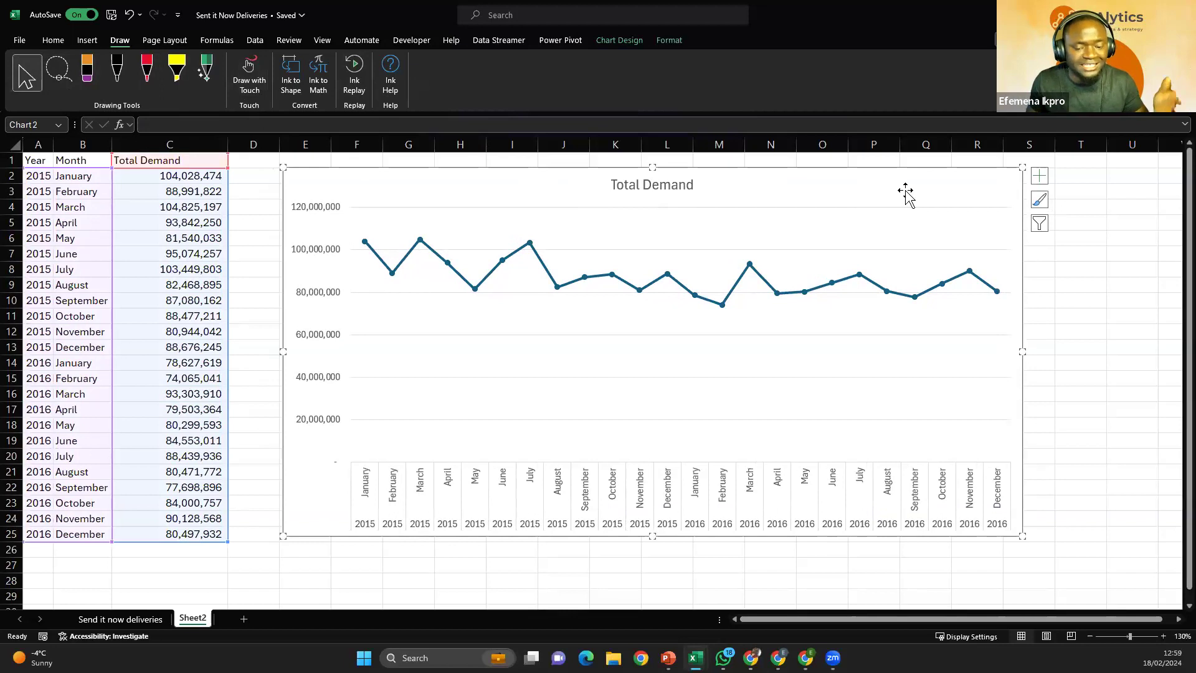
{"action": "left_click", "coordinate": [1039, 179]}
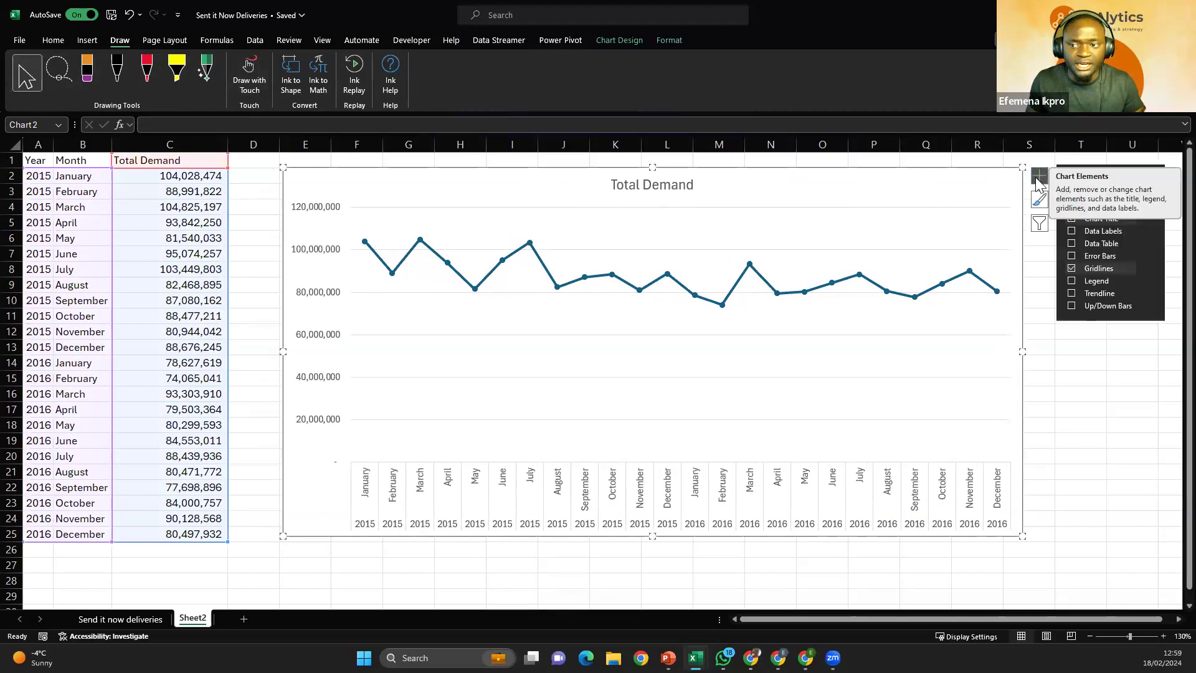
{"action": "left_click", "coordinate": [1072, 293]}
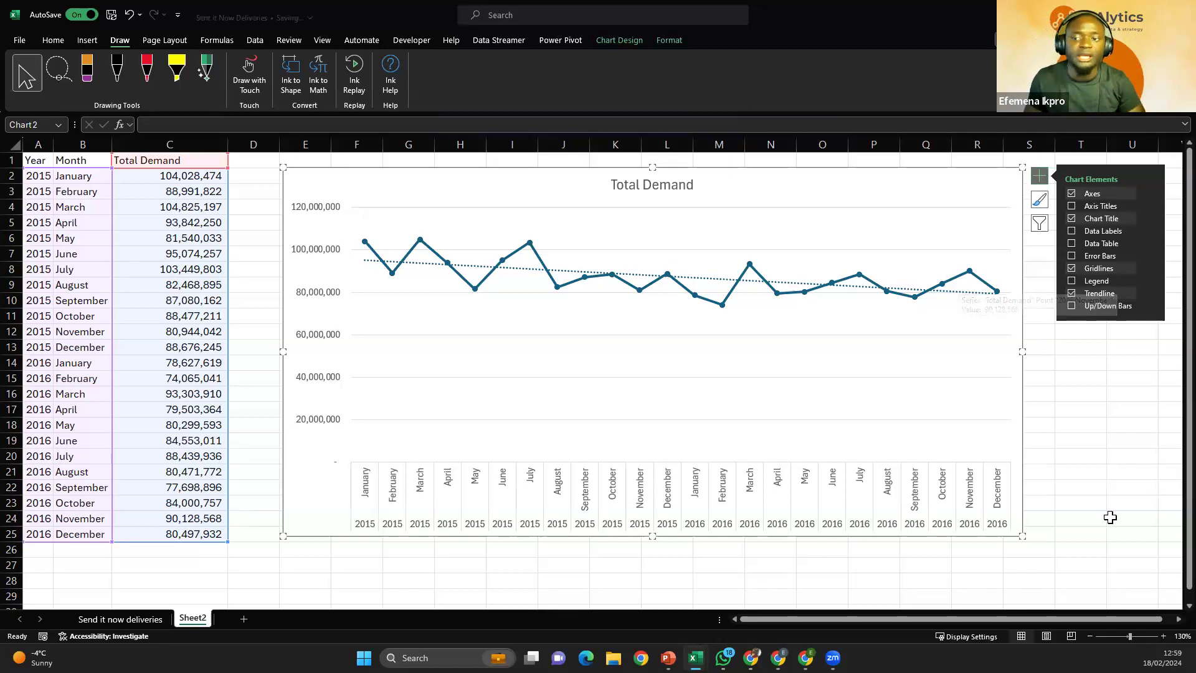
{"action": "left_click", "coordinate": [1077, 364]}
{"action": "left_click", "coordinate": [966, 179]}
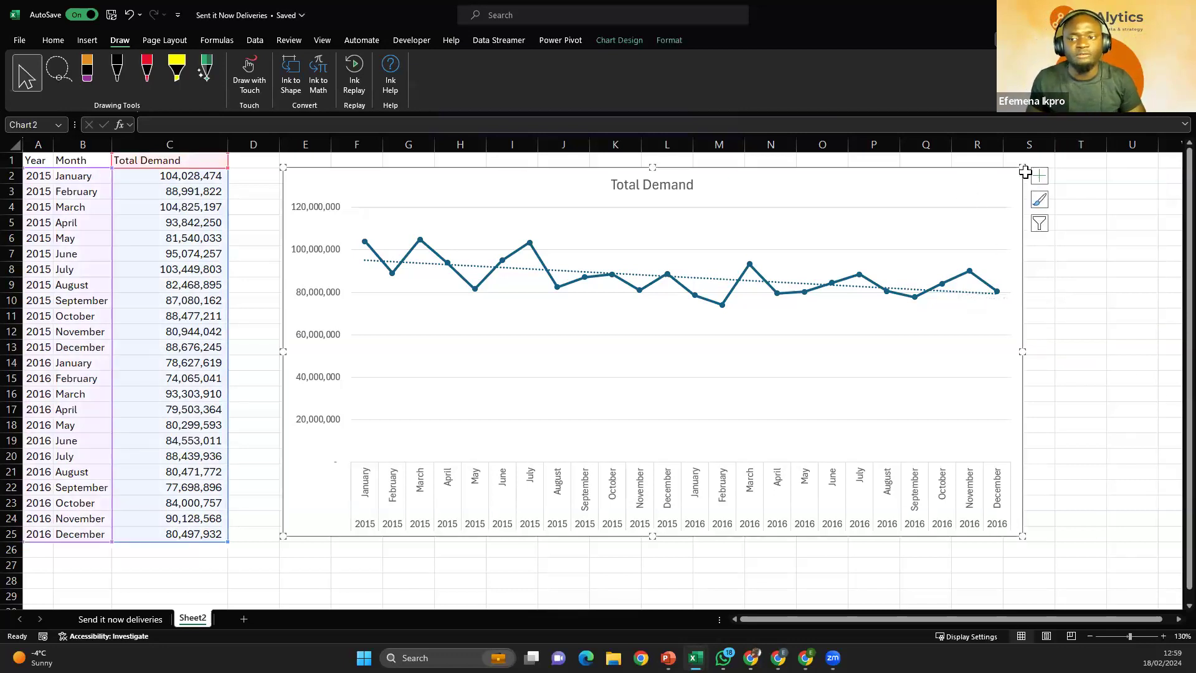
{"action": "left_click_drag", "start_coordinate": [1021, 168], "coordinate": [996, 171]}
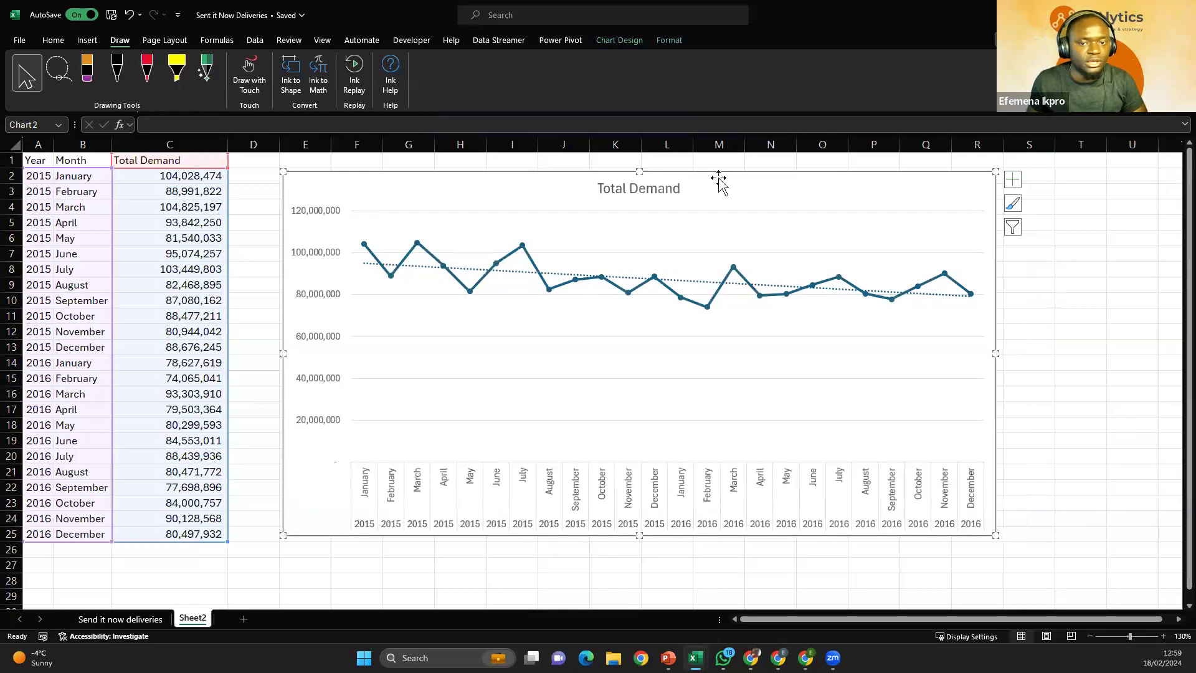
{"action": "left_click_drag", "start_coordinate": [280, 177], "coordinate": [332, 196]}
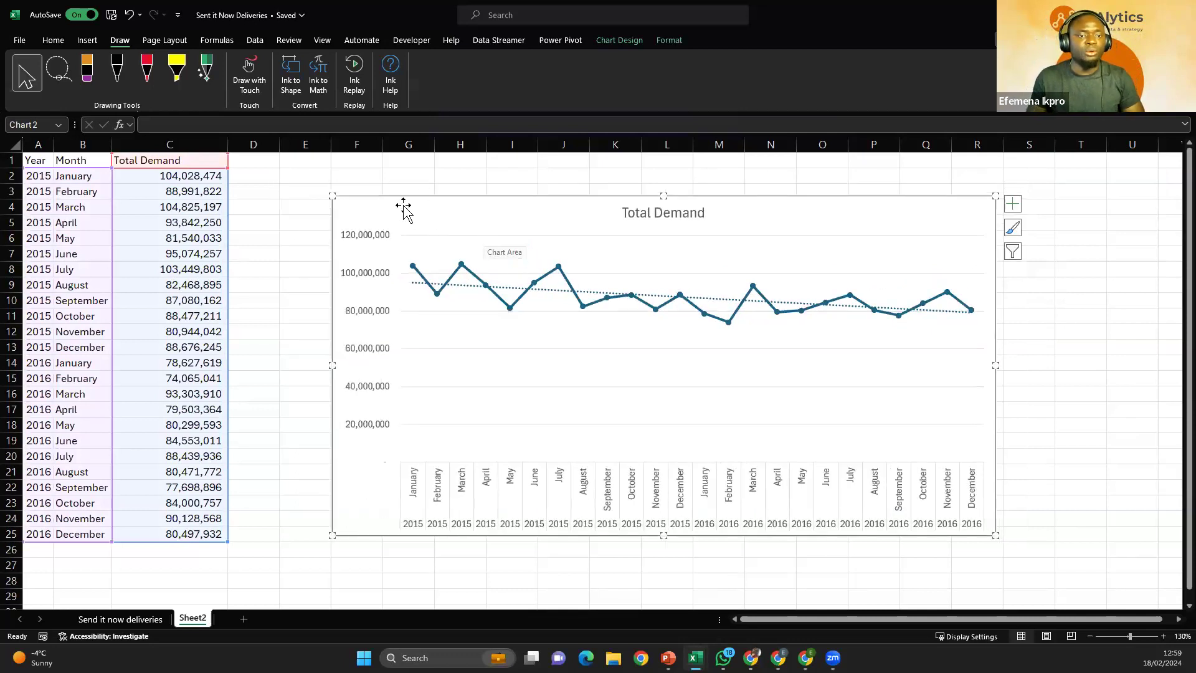
Step: On the Send it now deliveries sheet, add "Step 7" with the description "Apply Forecast Sheet technique" in row 9
{"action": "key", "text": "Delete"}
{"action": "key", "text": "ctrl+Page_Up"}
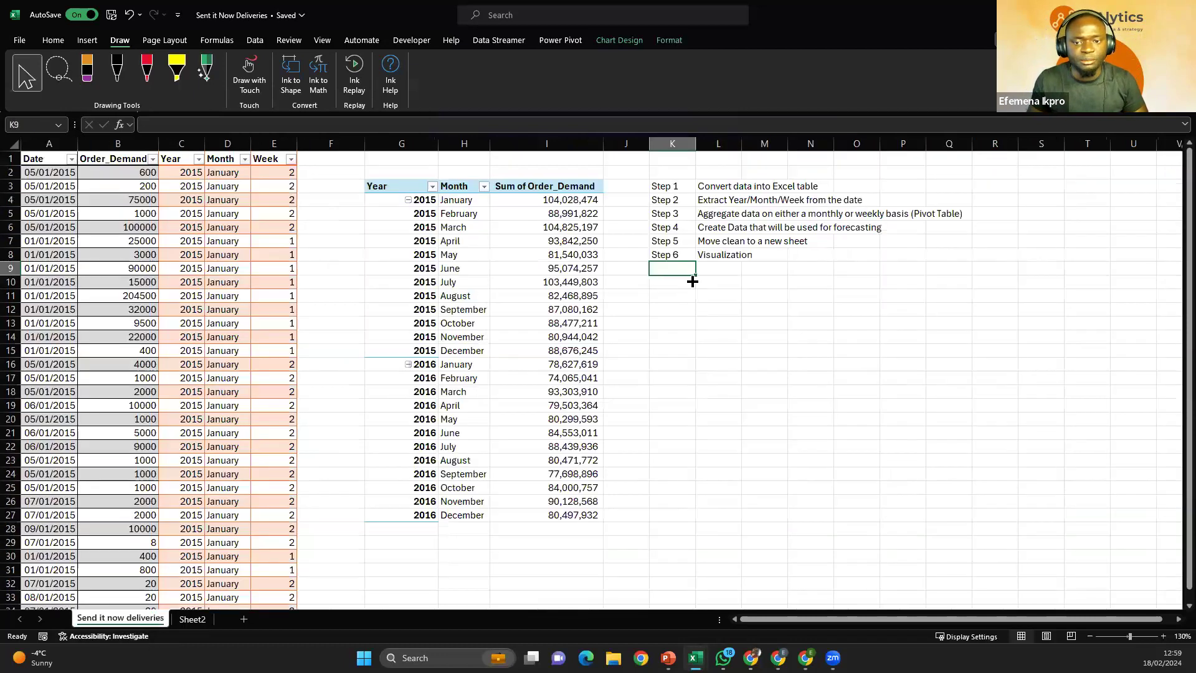
{"action": "type", "text": "See"}
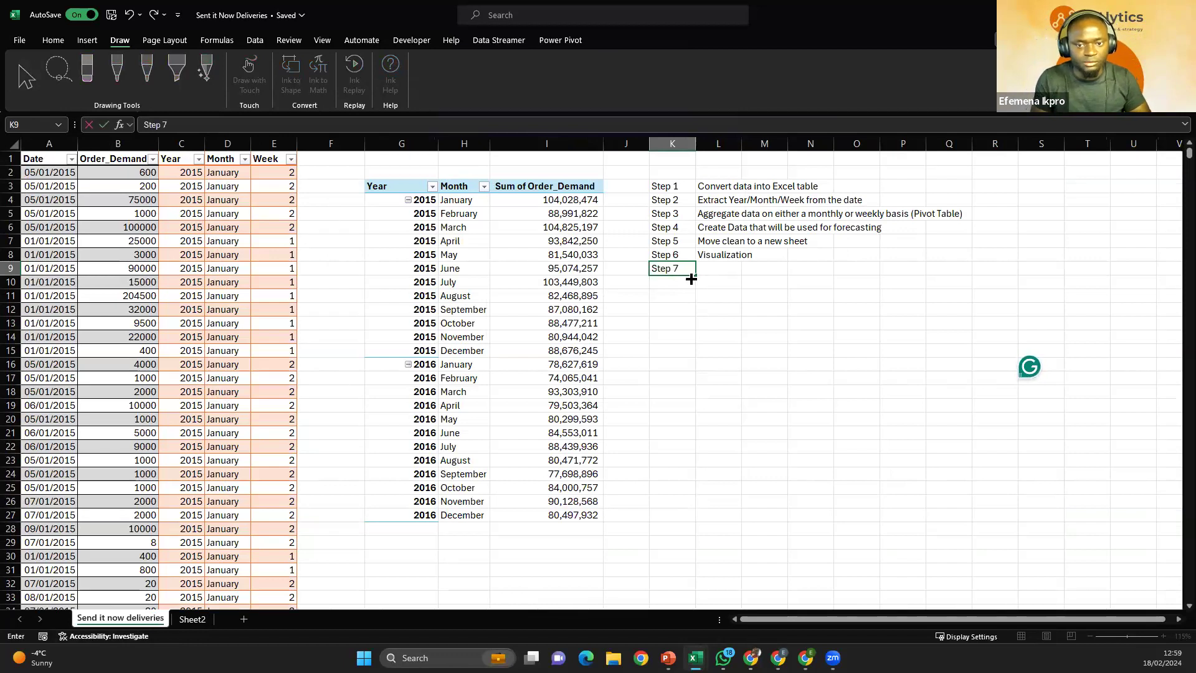
{"action": "key", "text": "Tab"}
{"action": "type", "text": "Appl"}
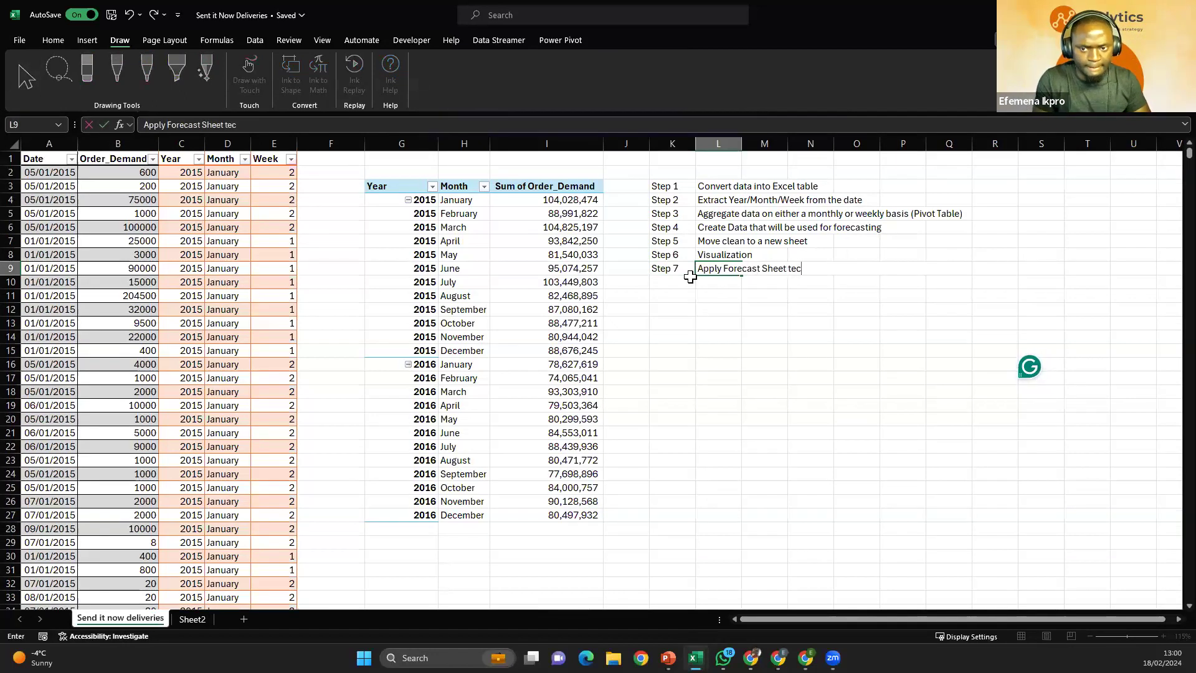
{"action": "type", "text": "que"}
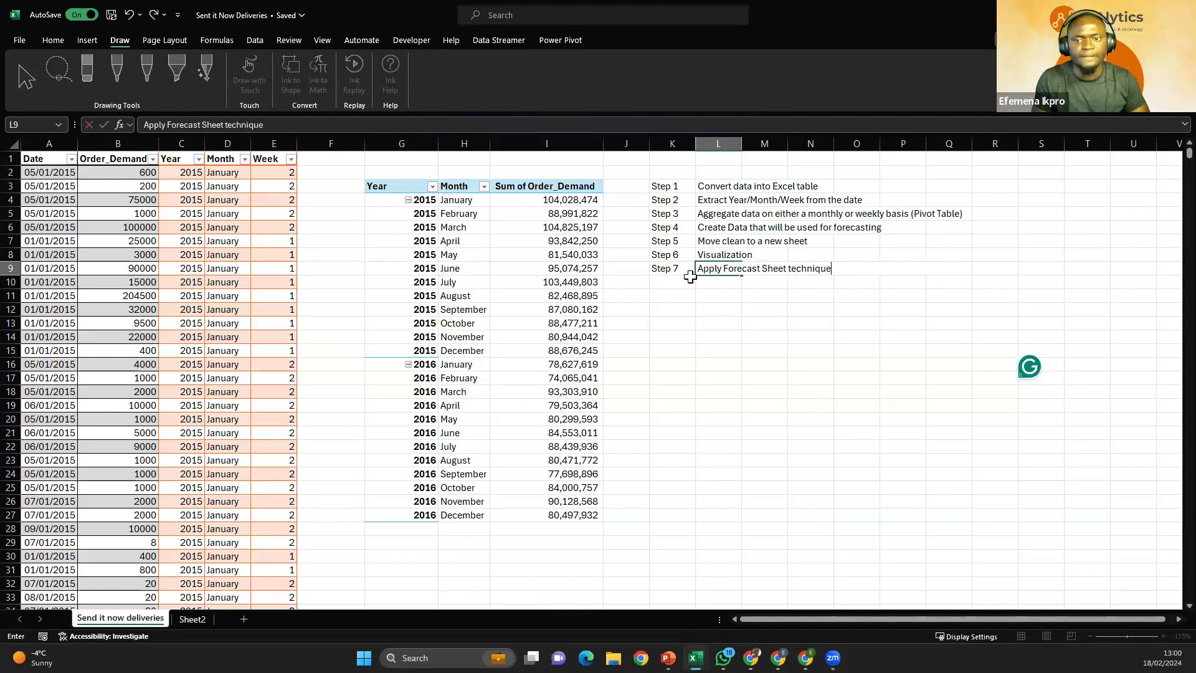
{"action": "left_click", "coordinate": [690, 276]}
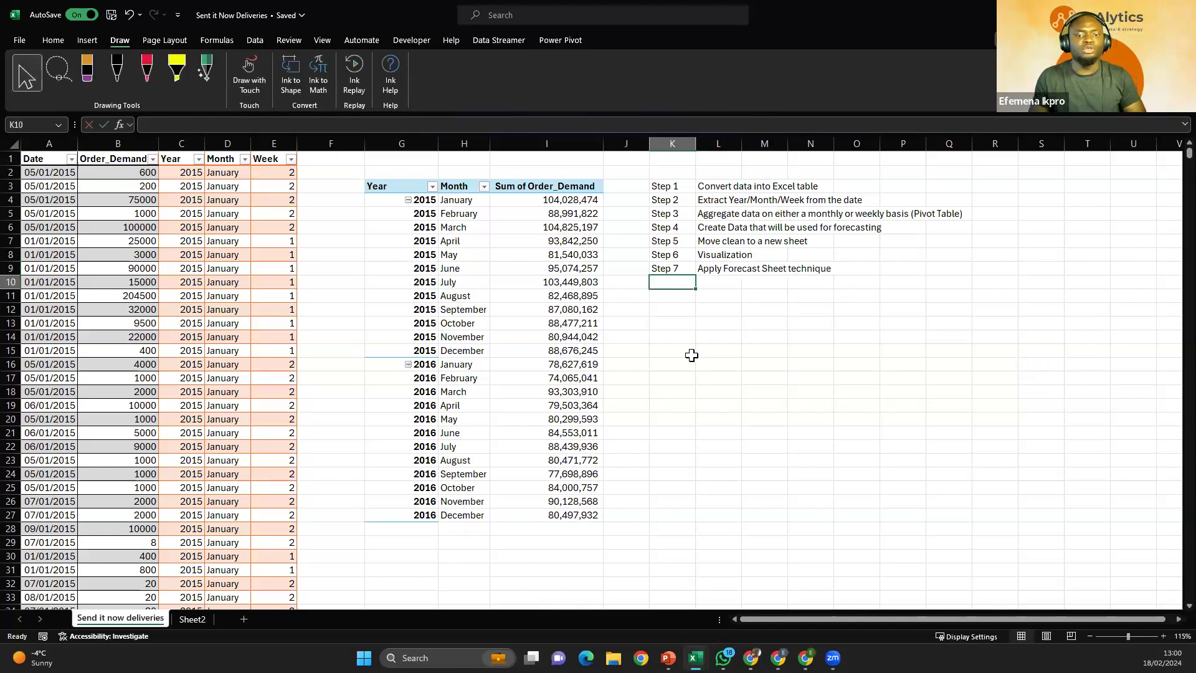
Step: On Sheet2, shrink the Total Demand chart further so it spans about columns F to Q
{"action": "left_click", "coordinate": [193, 619]}
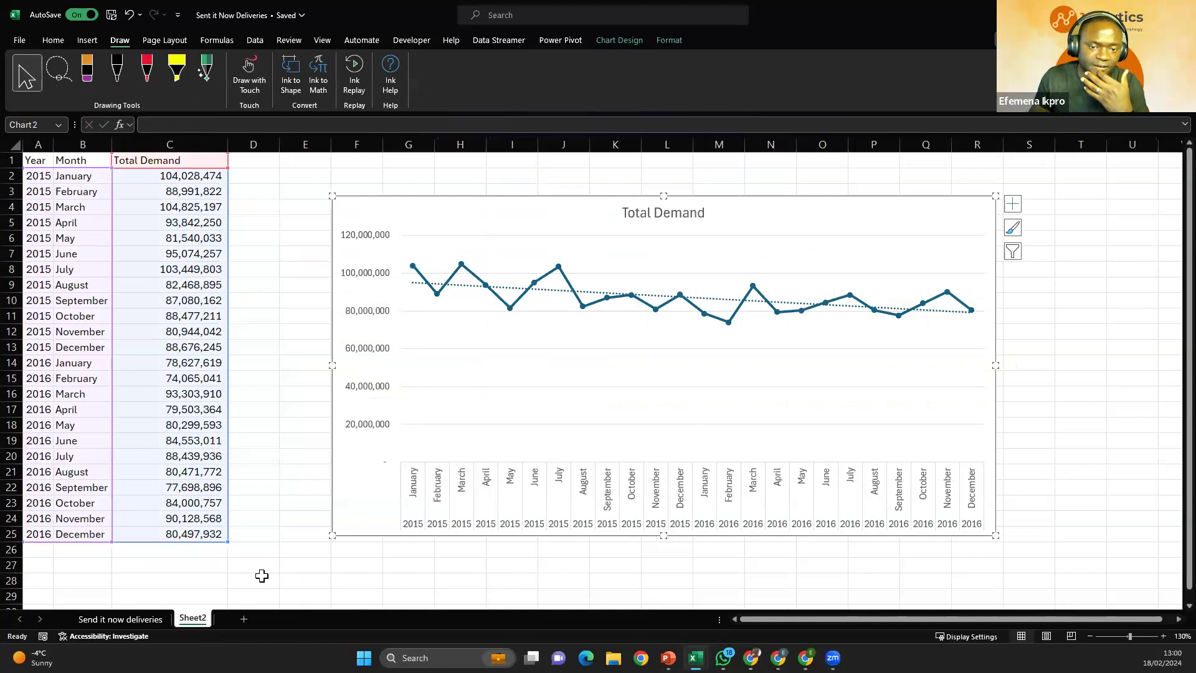
{"action": "left_click_drag", "start_coordinate": [330, 192], "coordinate": [382, 210]}
{"action": "left_click_drag", "start_coordinate": [979, 527], "coordinate": [948, 526]}
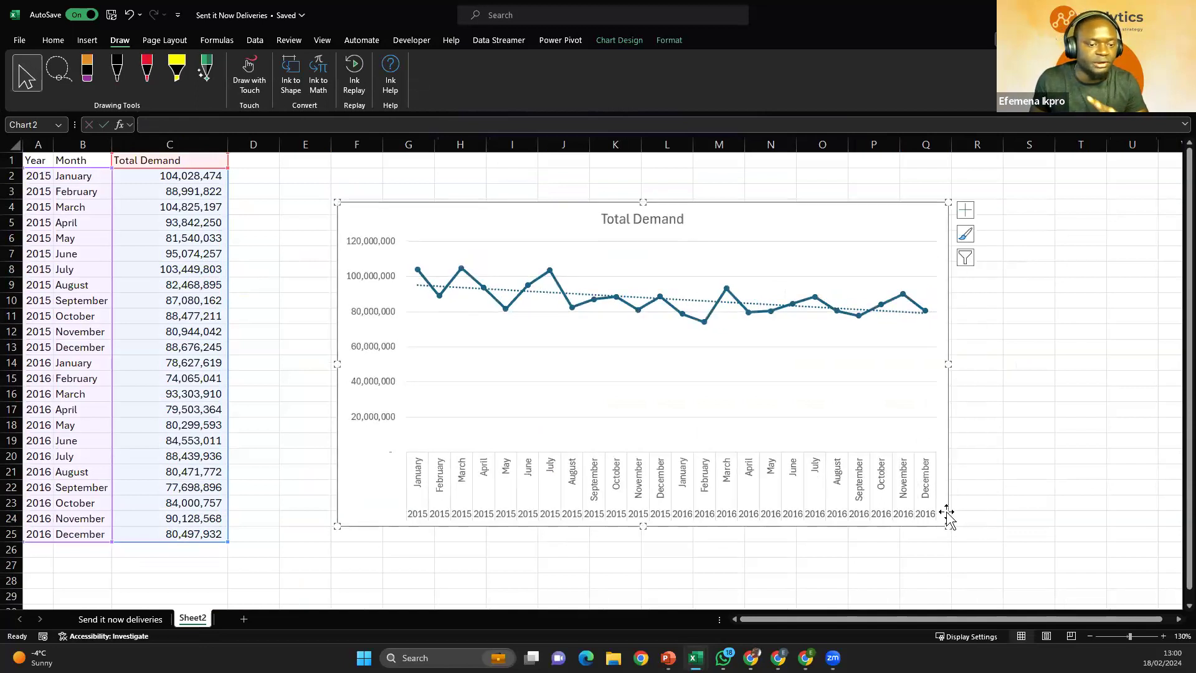
{"action": "left_click", "coordinate": [284, 272]}
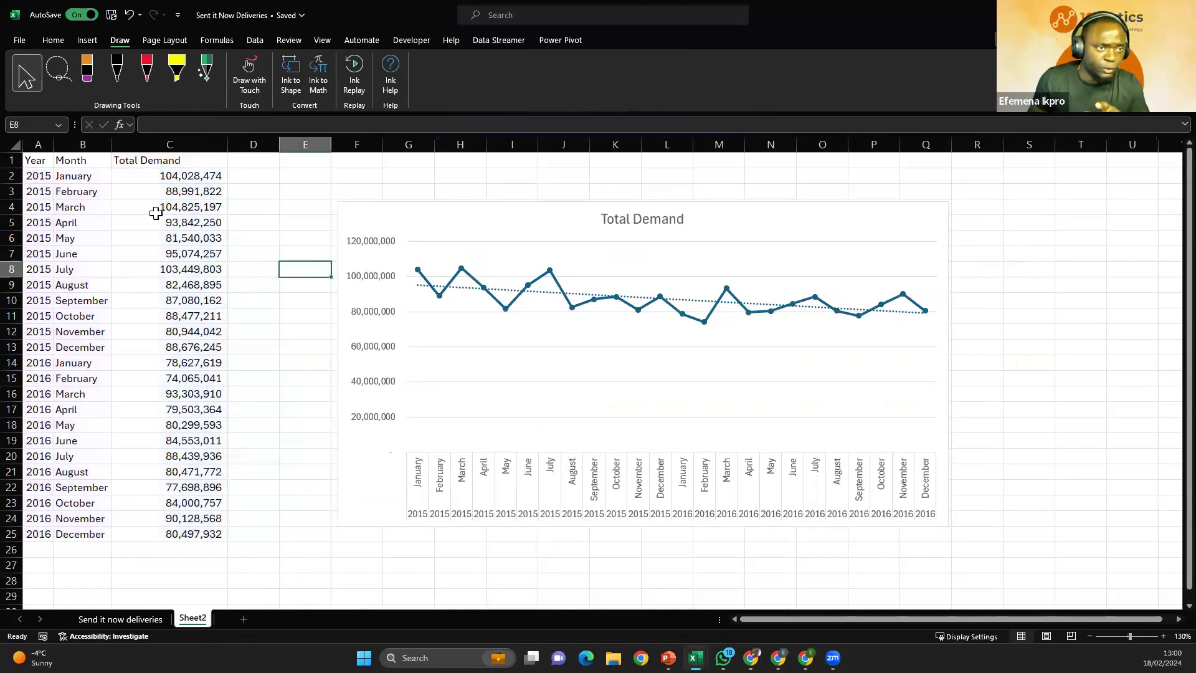
Step: Review the Data Analysis tools around Moving Average and close the list without running any tool
{"action": "left_click", "coordinate": [255, 41]}
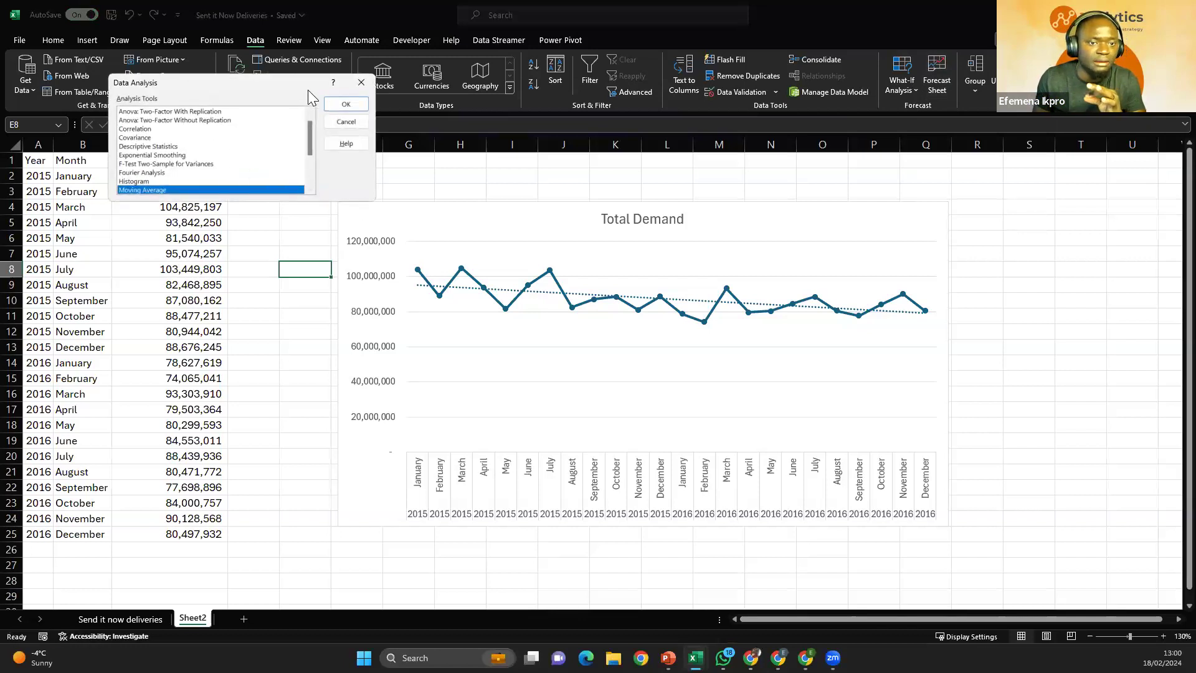
{"action": "left_click_drag", "start_coordinate": [308, 90], "coordinate": [482, 176]}
{"action": "mouse_move", "coordinate": [483, 220]}
{"action": "left_mouse_down"}
{"action": "mouse_move", "coordinate": [485, 211]}
{"action": "mouse_move", "coordinate": [484, 226]}
{"action": "left_mouse_up"}
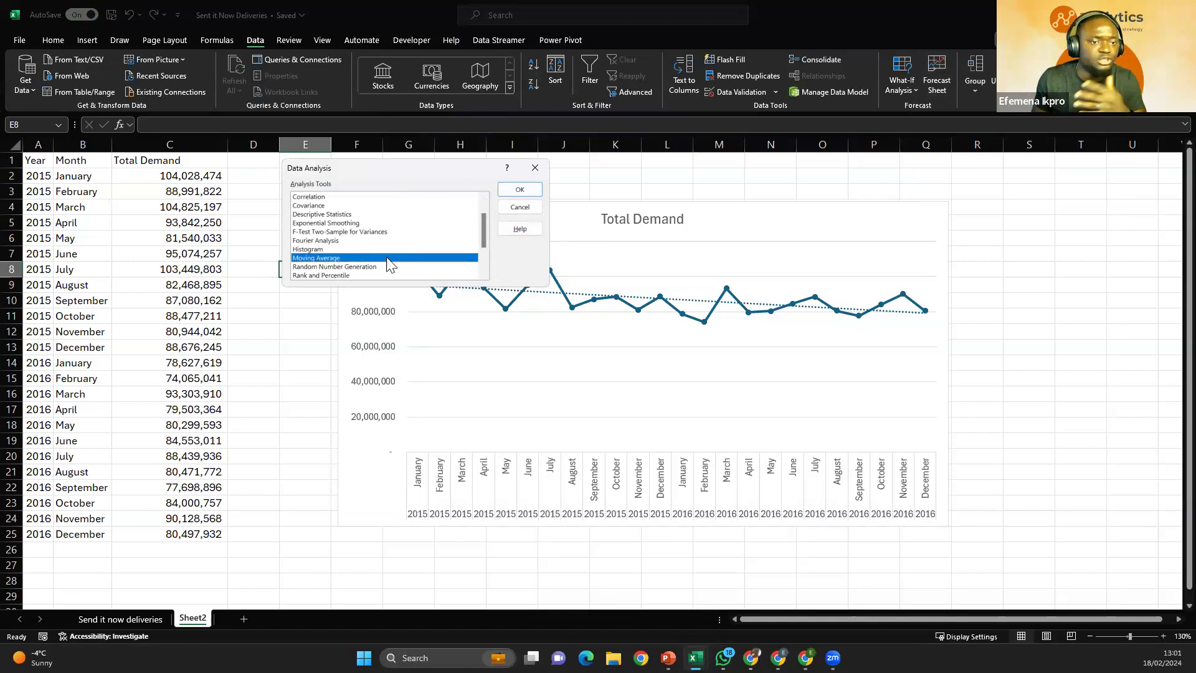
{"action": "left_click", "coordinate": [535, 168]}
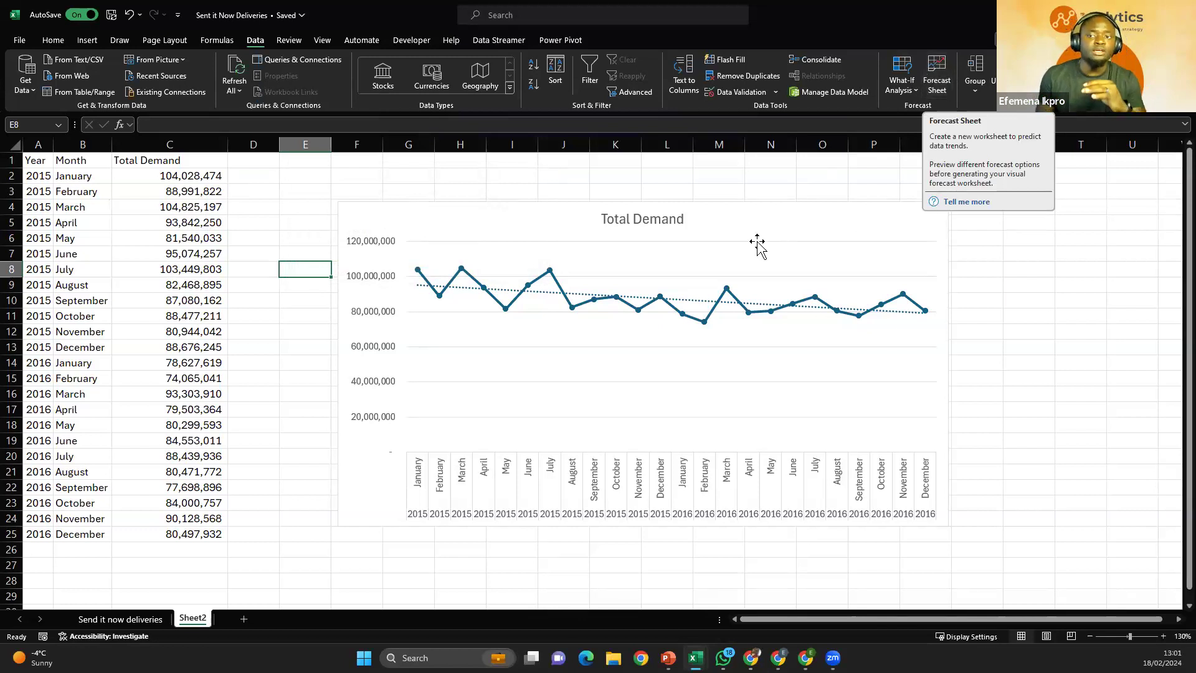
{"action": "left_click", "coordinate": [49, 223]}
{"action": "left_click", "coordinate": [94, 237]}
{"action": "left_click_drag", "start_coordinate": [186, 224], "coordinate": [146, 239]}
{"action": "left_click", "coordinate": [90, 242]}
{"action": "left_click", "coordinate": [130, 194]}
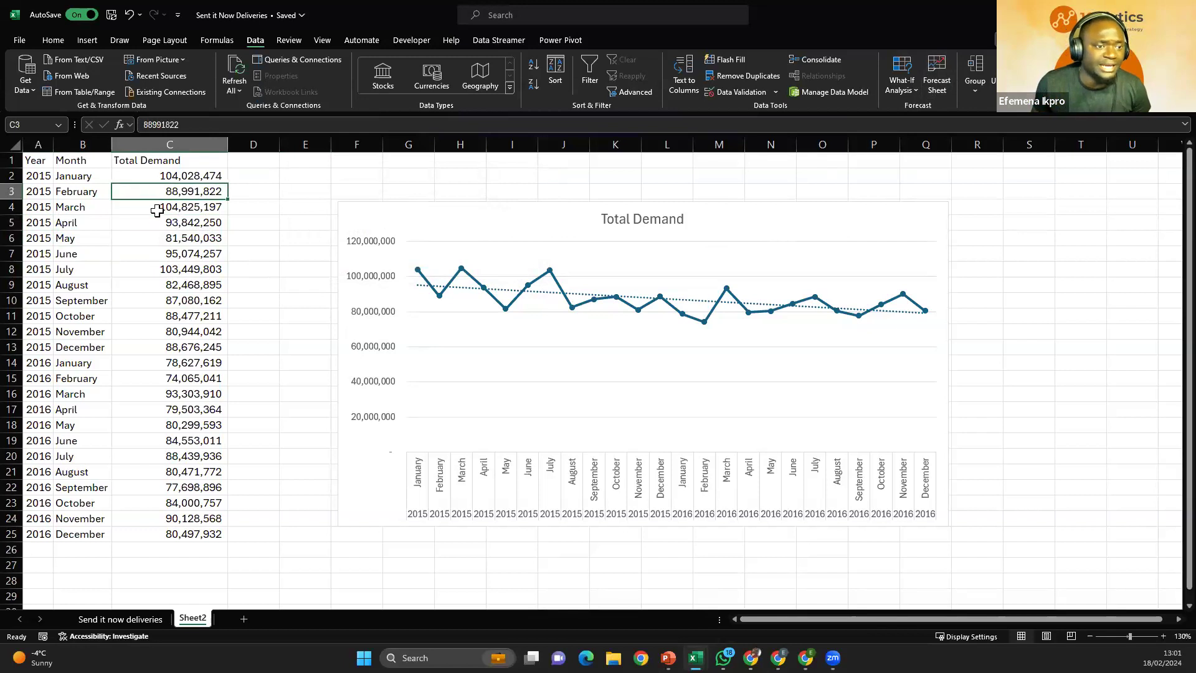
{"action": "left_click", "coordinate": [99, 289]}
{"action": "left_click", "coordinate": [109, 333]}
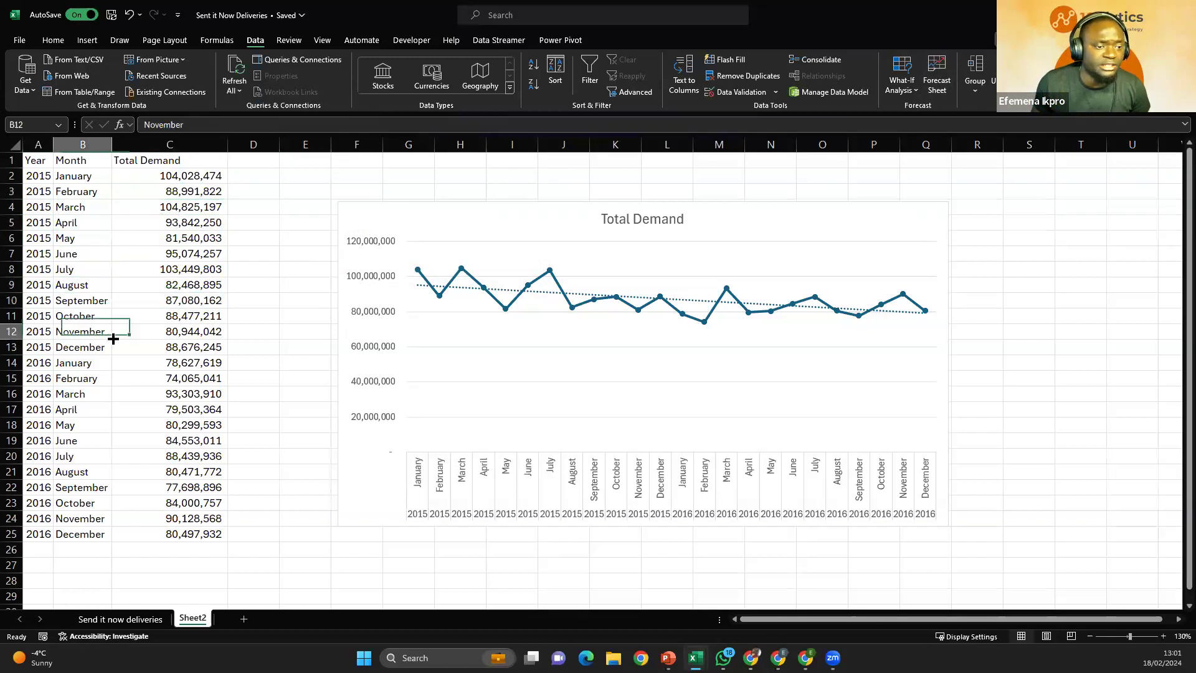
Step: Preview a Forecast Sheet for the Year, Month and Total Demand data, and close it without creating the worksheet
{"action": "left_click", "coordinate": [156, 328]}
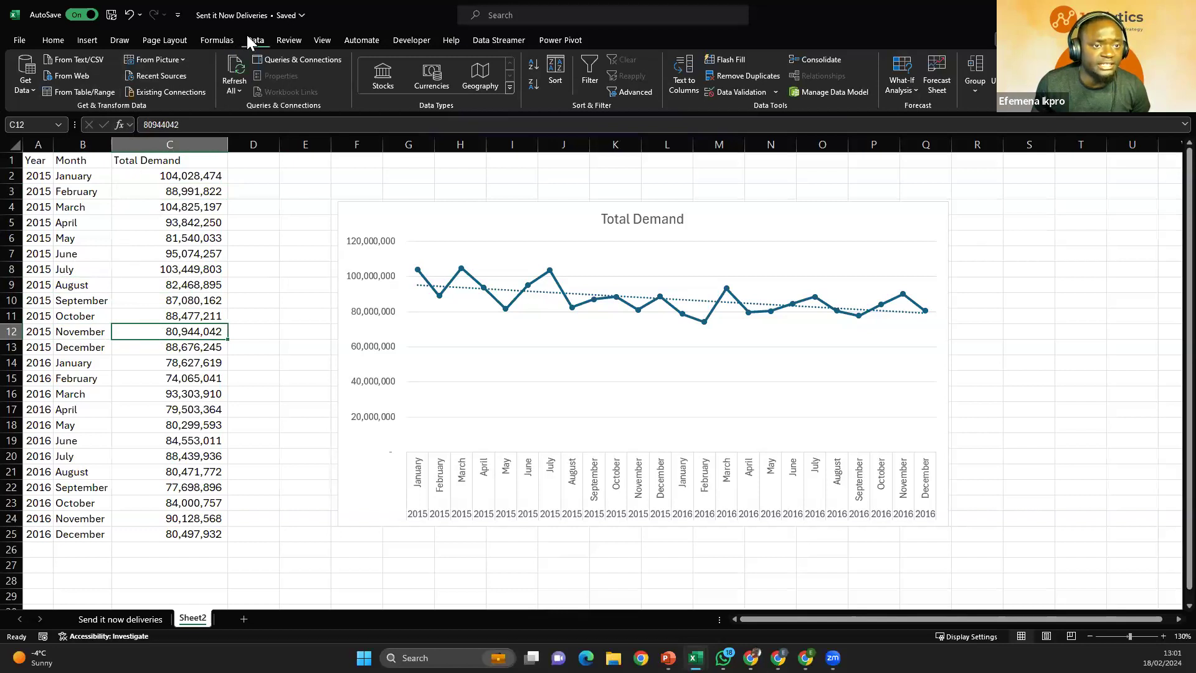
{"action": "left_click", "coordinate": [940, 60]}
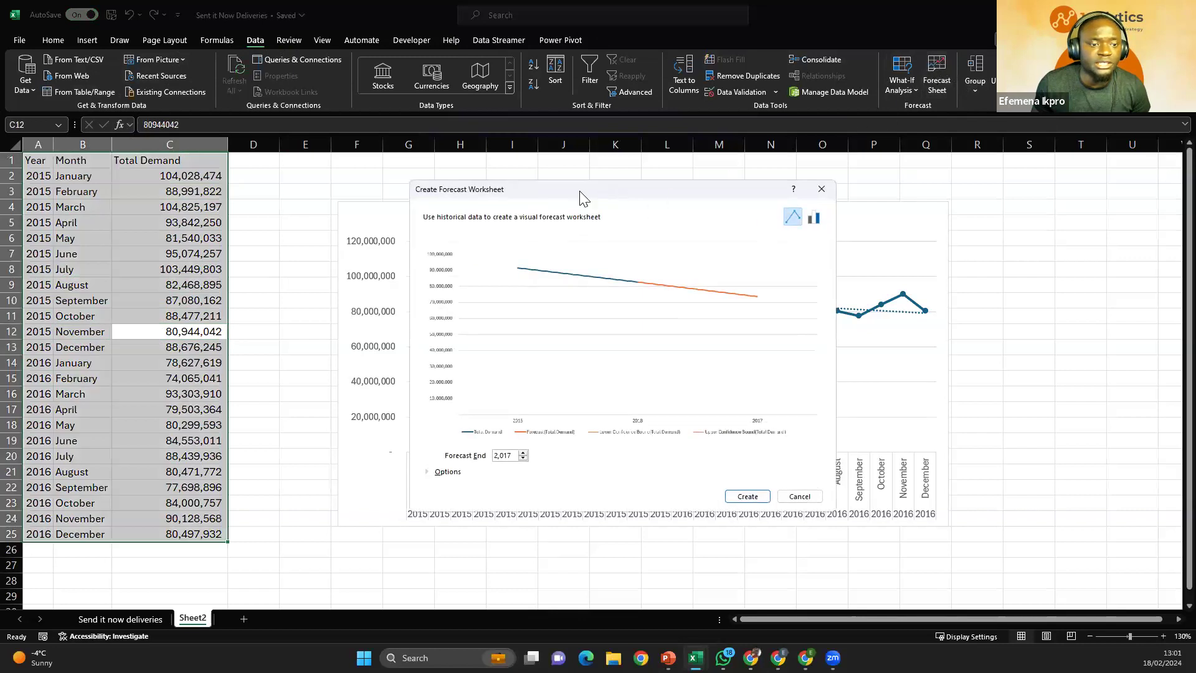
{"action": "left_click_drag", "start_coordinate": [580, 196], "coordinate": [447, 162]}
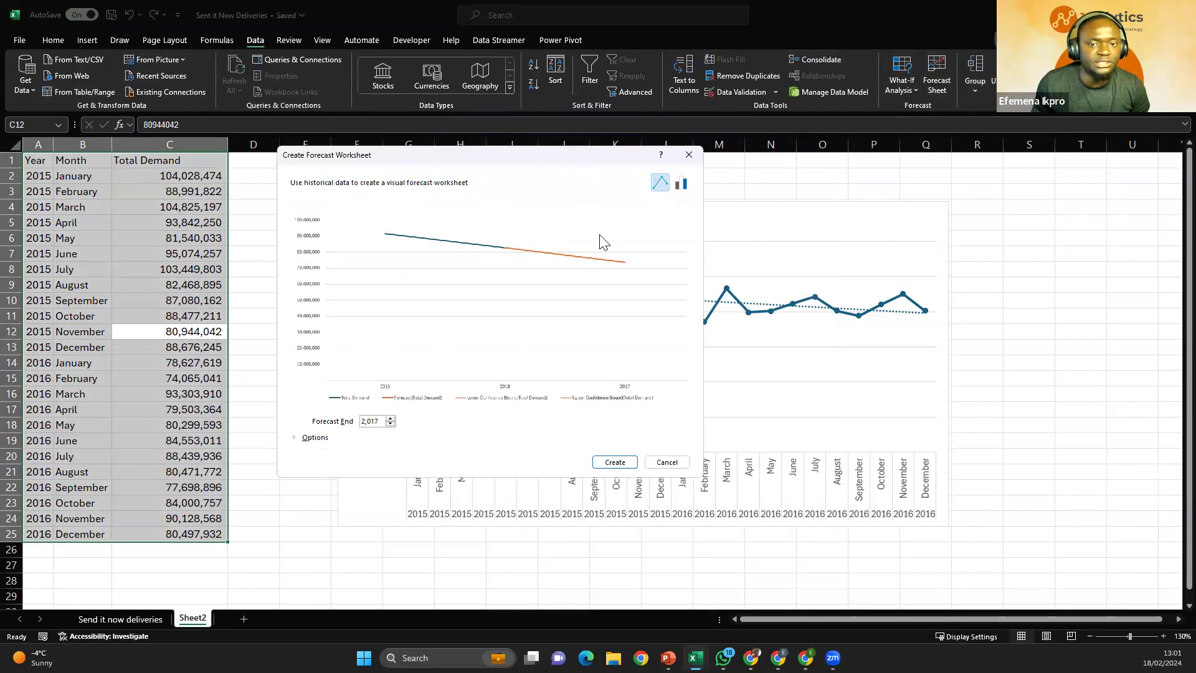
{"action": "left_click_drag", "start_coordinate": [592, 140], "coordinate": [704, 66]}
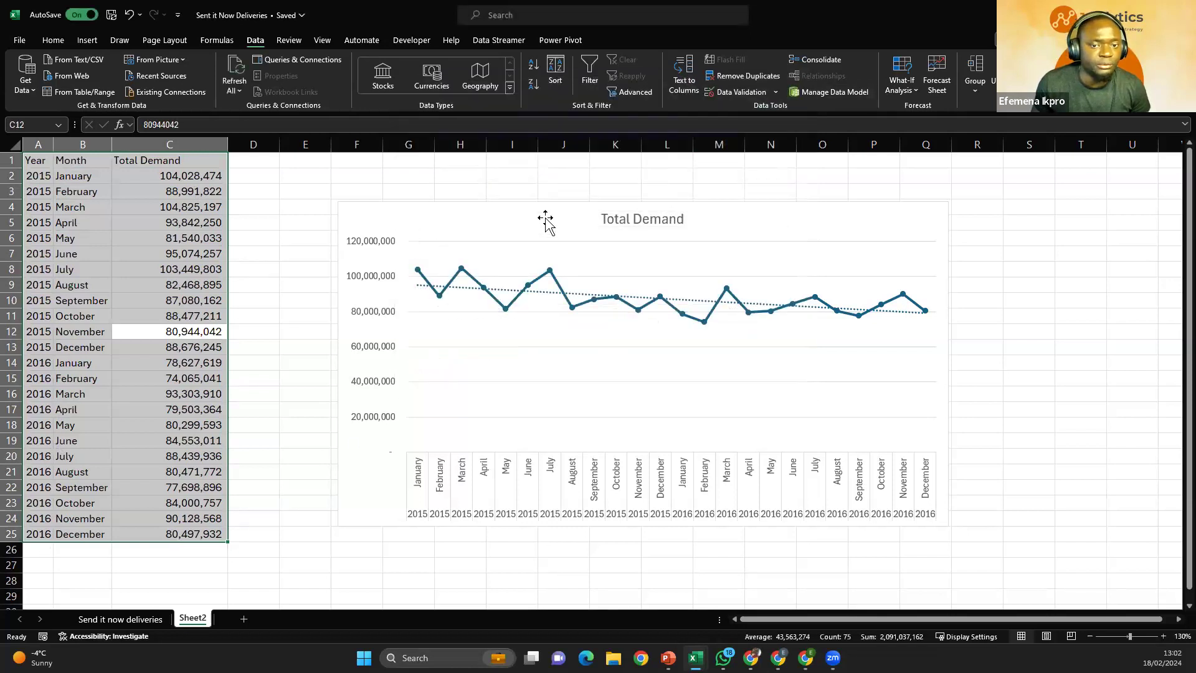
Step: Move the Total Demand chart further away from the data and insert a blank column before the Year column
{"action": "left_click_drag", "start_coordinate": [544, 218], "coordinate": [827, 204]}
{"action": "left_click", "coordinate": [308, 206]}
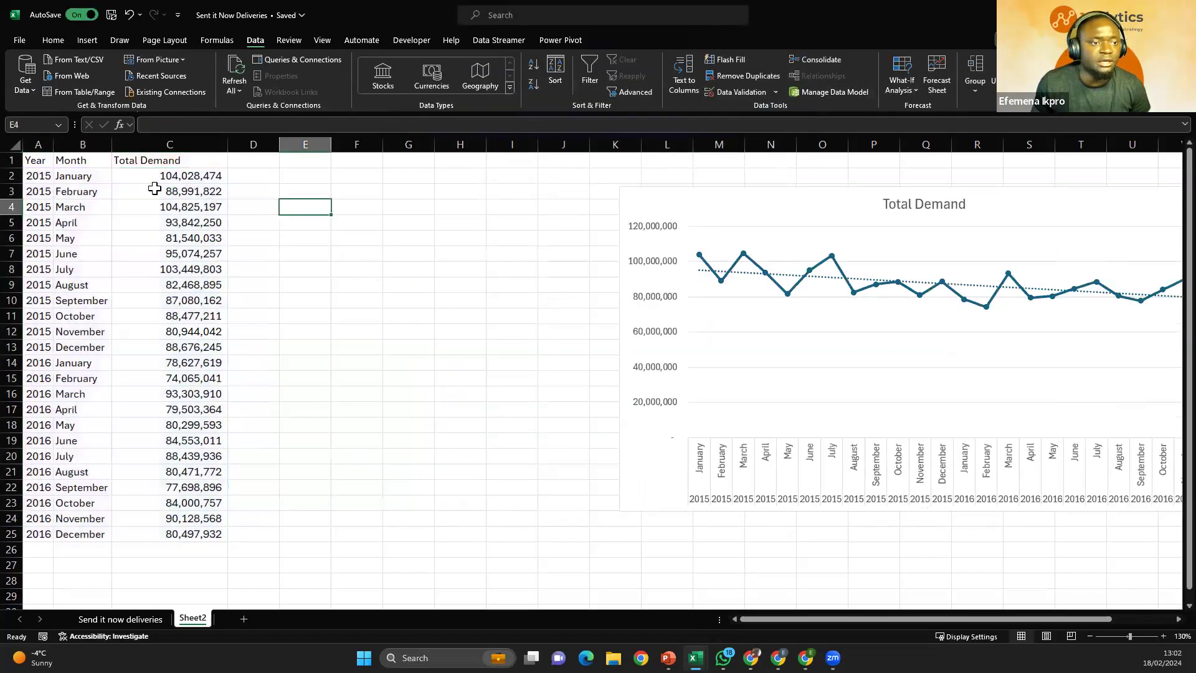
{"action": "left_click", "coordinate": [38, 144]}
{"action": "left_click", "coordinate": [53, 40]}
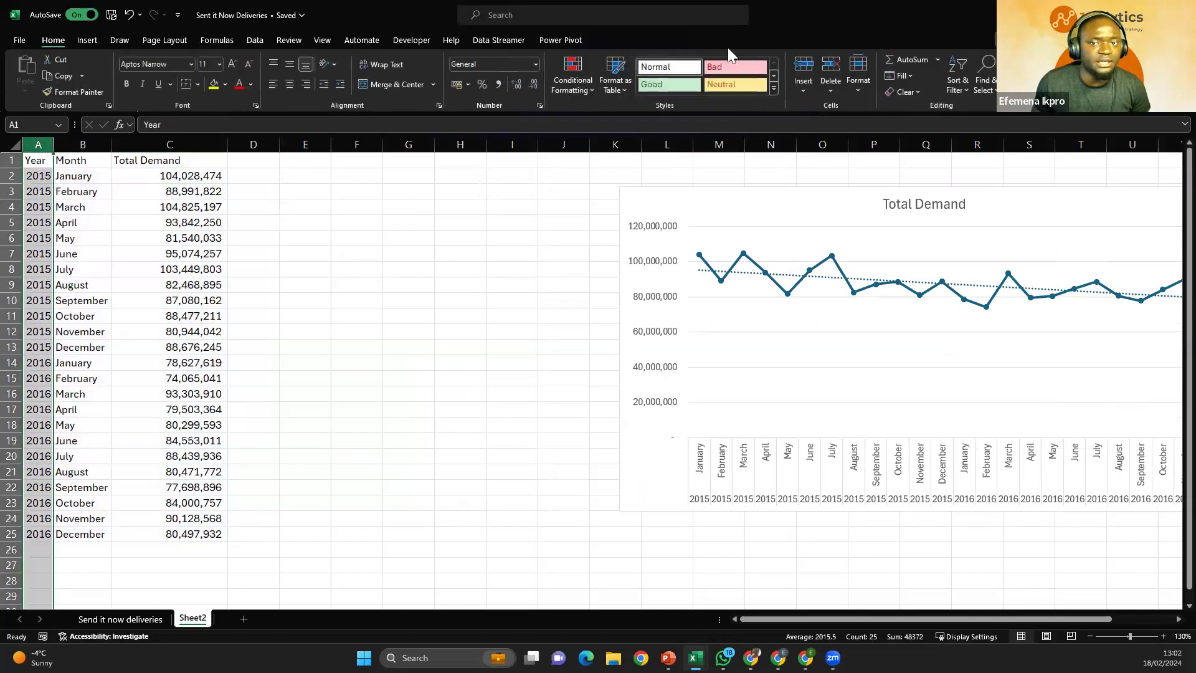
{"action": "left_click", "coordinate": [806, 68]}
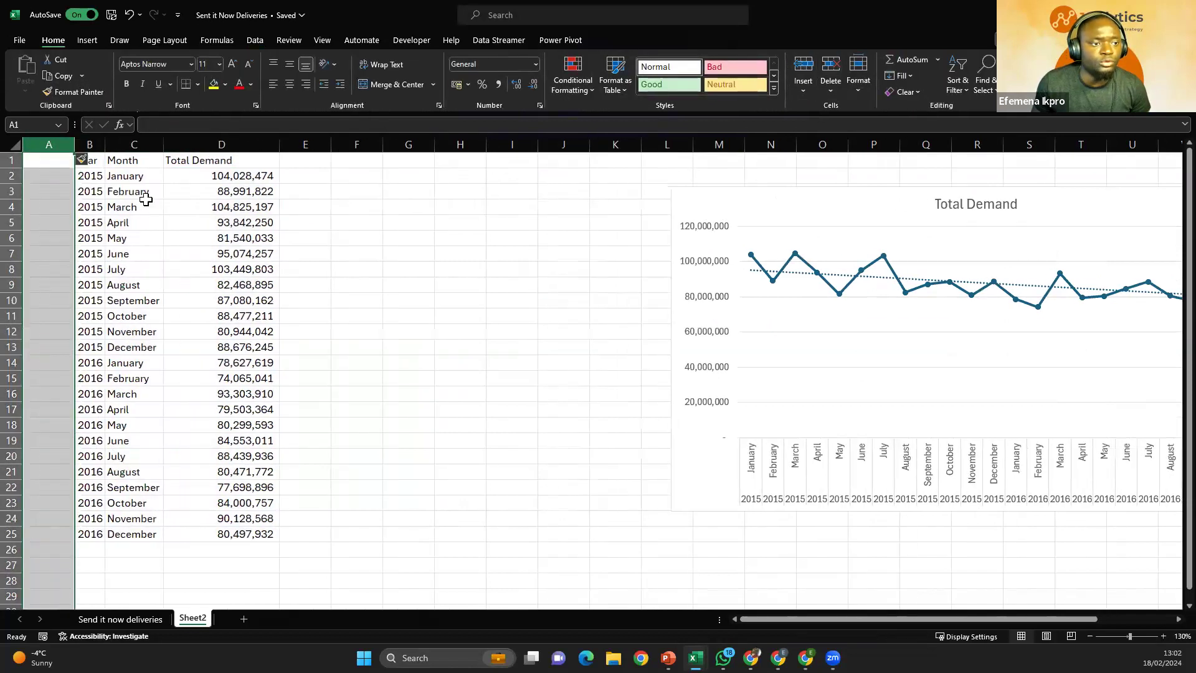
Step: Enter the heading "period" in A1 and number the months from 1 to 24 in A2:A25
{"action": "left_click", "coordinate": [49, 163]}
{"action": "type", "text": "period"}
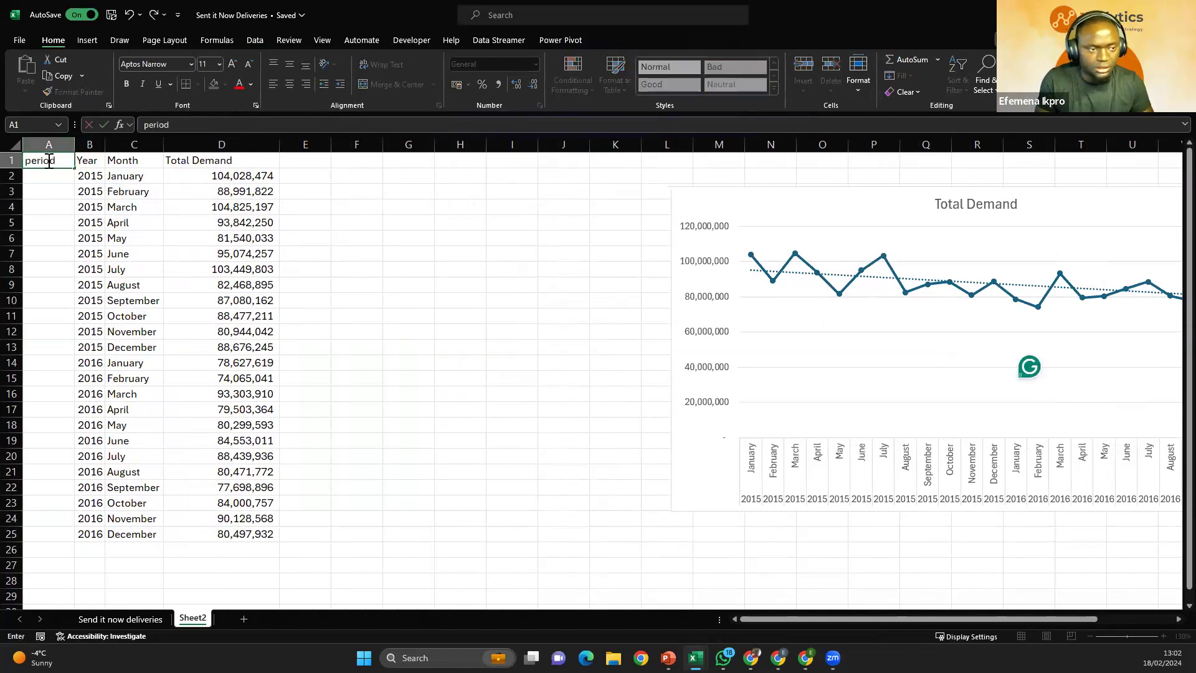
{"action": "key", "text": "Return"}
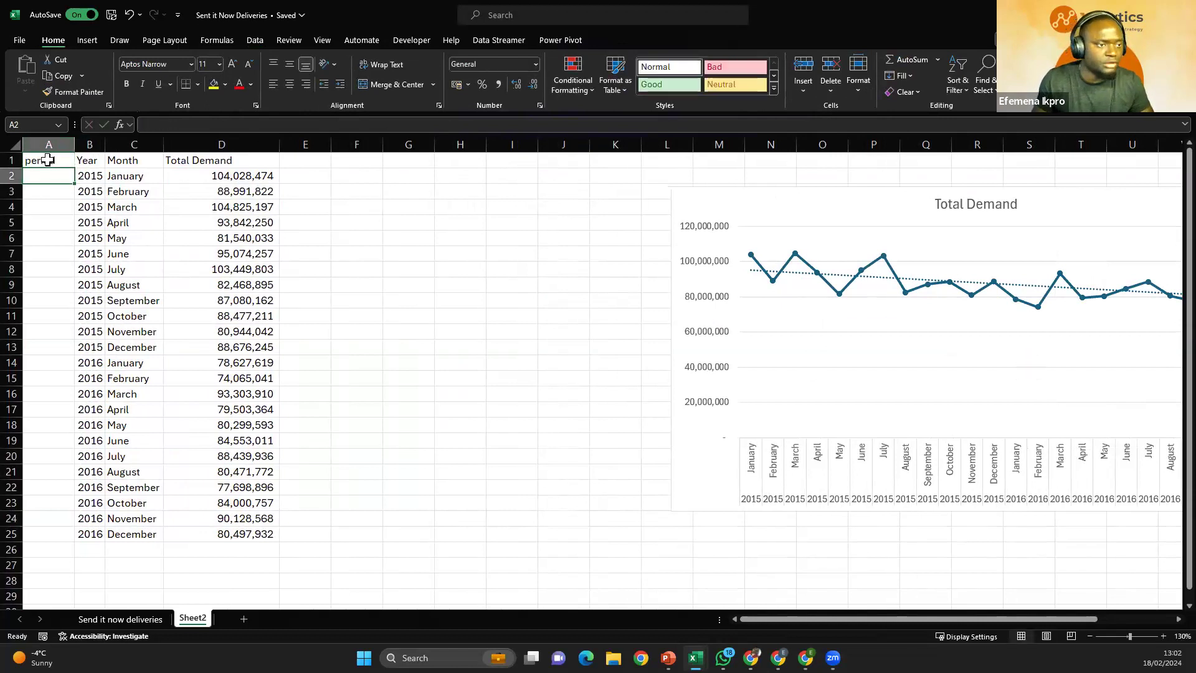
{"action": "type", "text": "1"}
{"action": "key", "text": "Return"}
{"action": "type", "text": "2"}
{"action": "key", "text": "Return"}
{"action": "type", "text": "3"}
{"action": "left_click", "coordinate": [48, 268]}
{"action": "left_click_drag", "start_coordinate": [60, 176], "coordinate": [77, 541]}
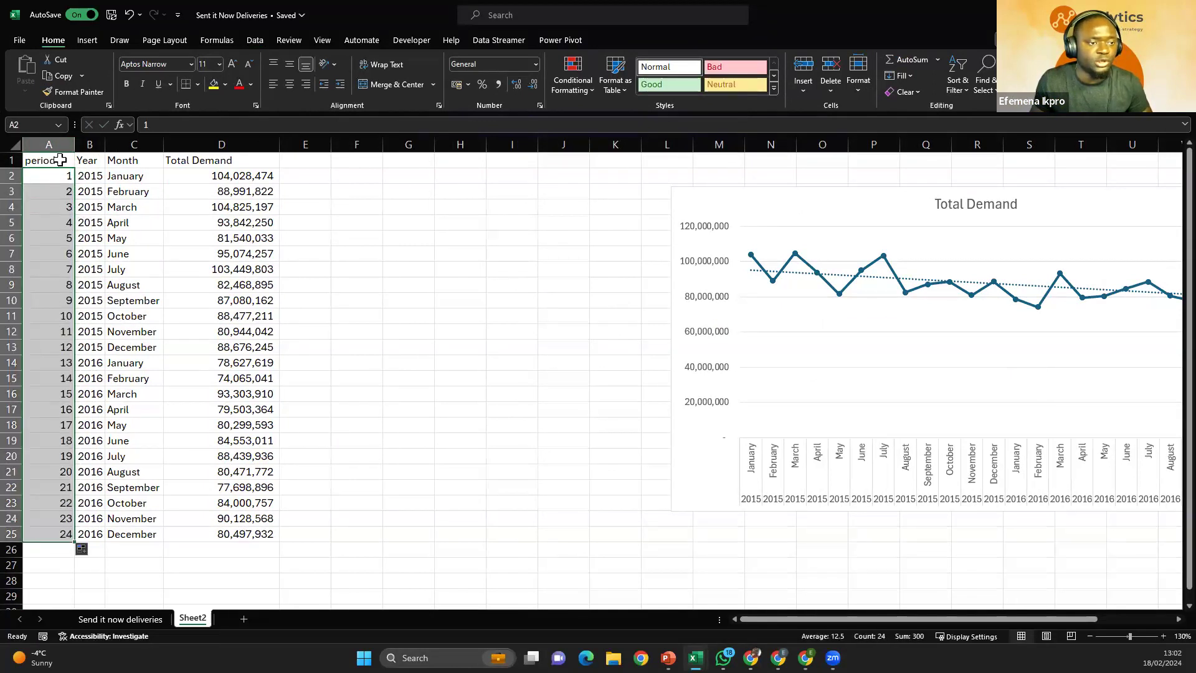
{"action": "left_click_drag", "start_coordinate": [48, 175], "coordinate": [47, 534]}
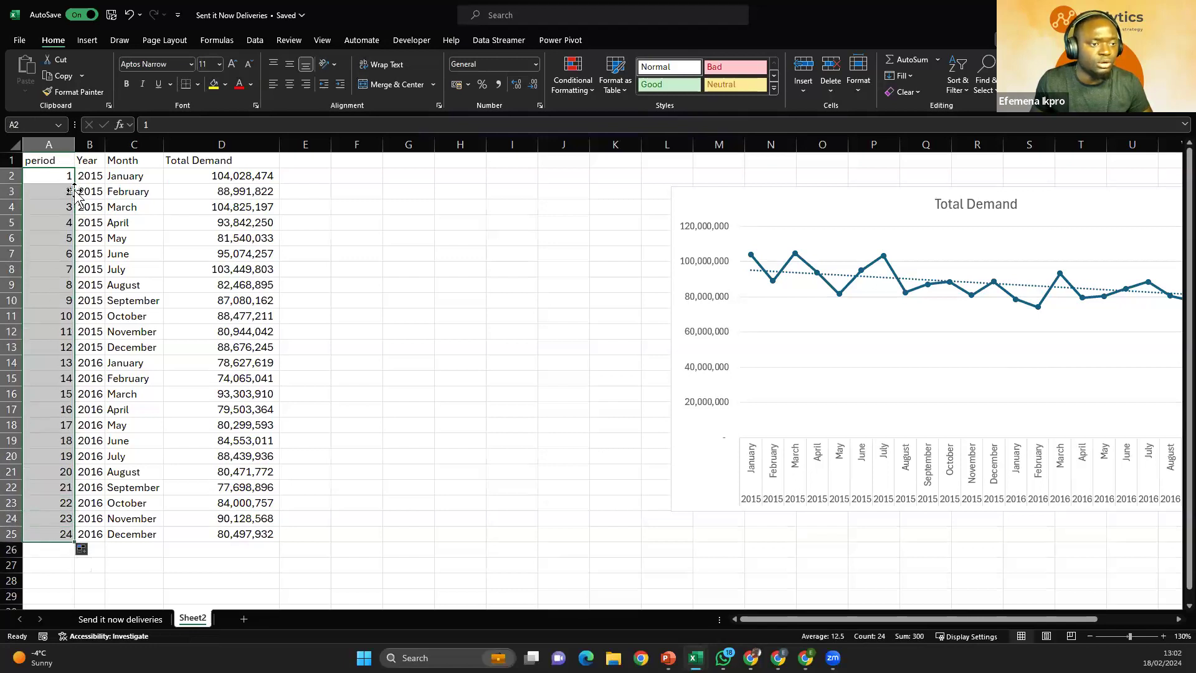
{"action": "left_click_drag", "start_coordinate": [76, 347], "coordinate": [119, 175]}
{"action": "left_click_drag", "start_coordinate": [58, 370], "coordinate": [111, 537]}
{"action": "left_click", "coordinate": [144, 228]}
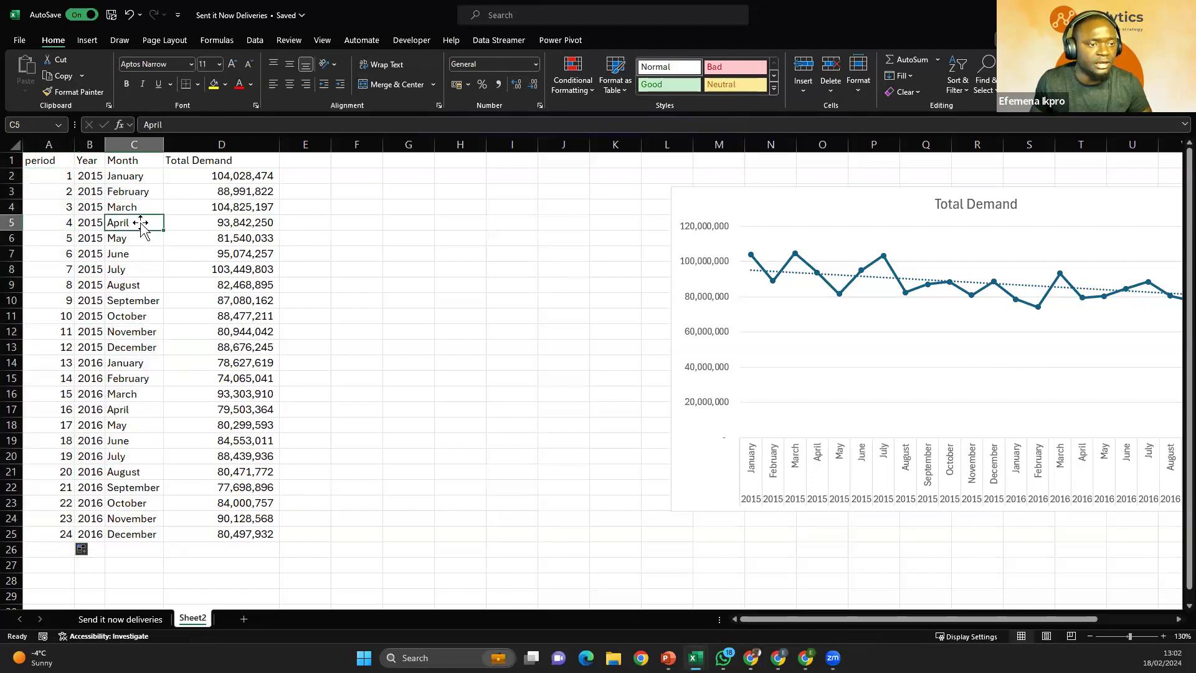
Step: Correct the heading in A1 to "Period" with a capital P
{"action": "left_click", "coordinate": [38, 145]}
{"action": "double_click", "coordinate": [32, 166]}
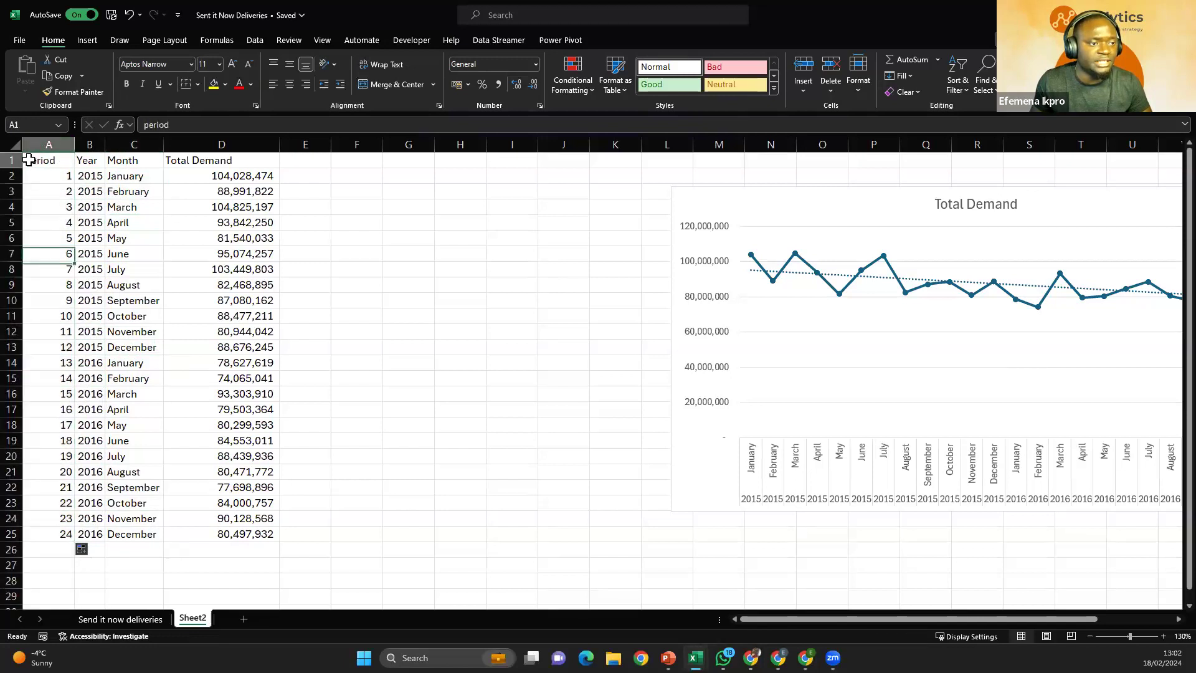
{"action": "double_click", "coordinate": [34, 163]}
{"action": "key", "text": "BackSpace"}
{"action": "type", "text": "P"}
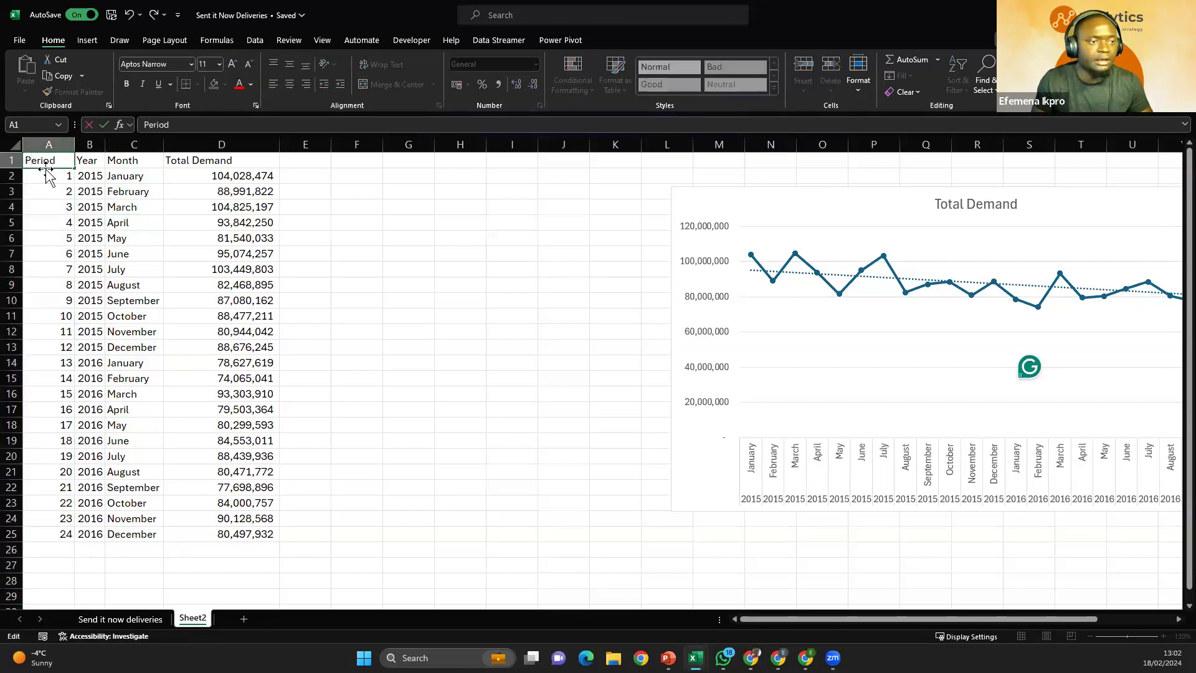
{"action": "left_click", "coordinate": [58, 141]}
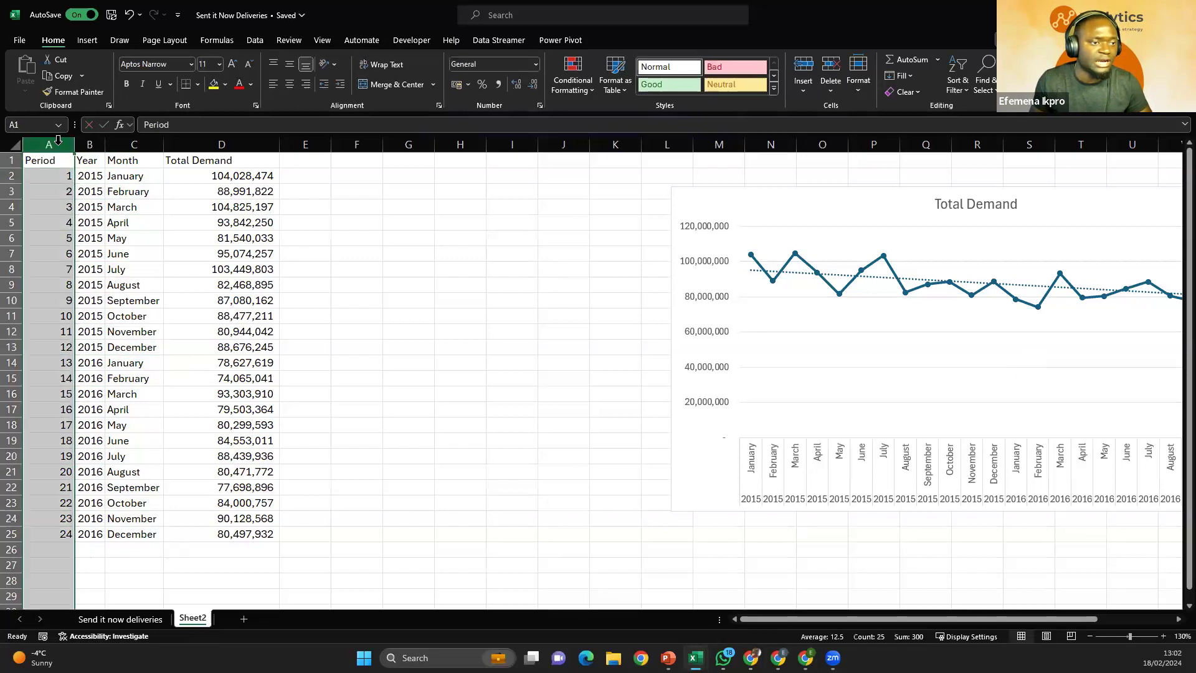
{"action": "left_click", "coordinate": [111, 219]}
{"action": "left_click", "coordinate": [180, 298]}
{"action": "left_click", "coordinate": [113, 287]}
{"action": "left_click", "coordinate": [192, 212]}
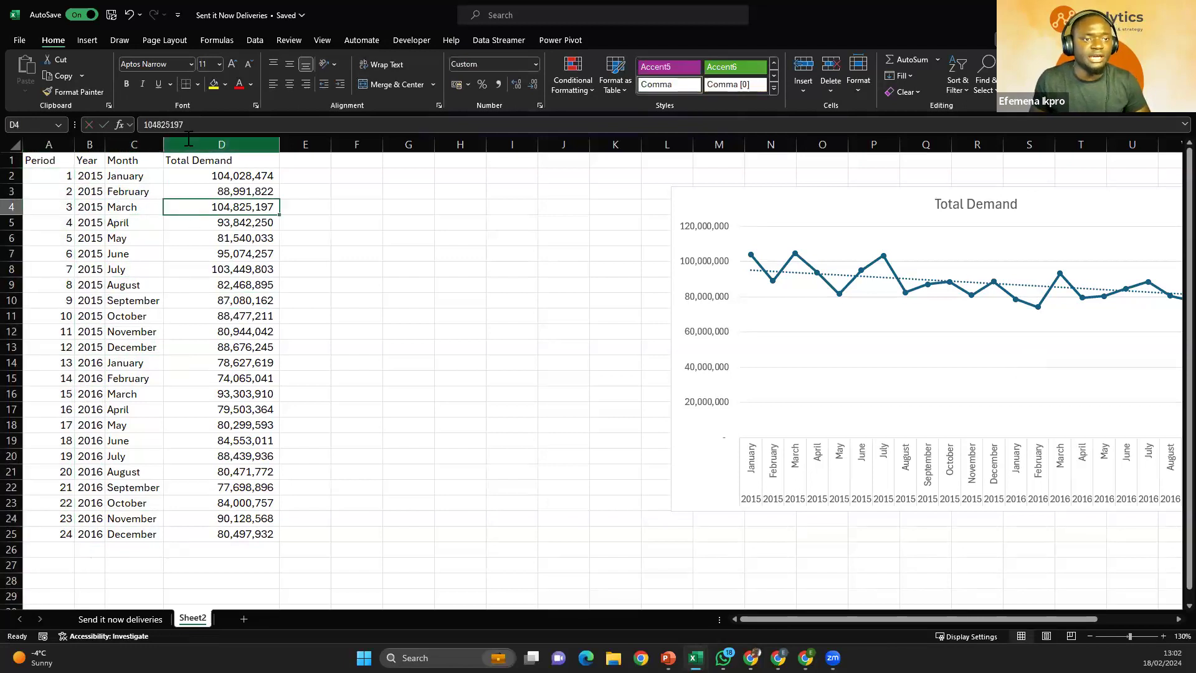
Step: Open a Forecast Sheet preview for the monthly demand table with the Period column and reposition its dialog
{"action": "left_click", "coordinate": [136, 252]}
{"action": "left_click", "coordinate": [254, 39]}
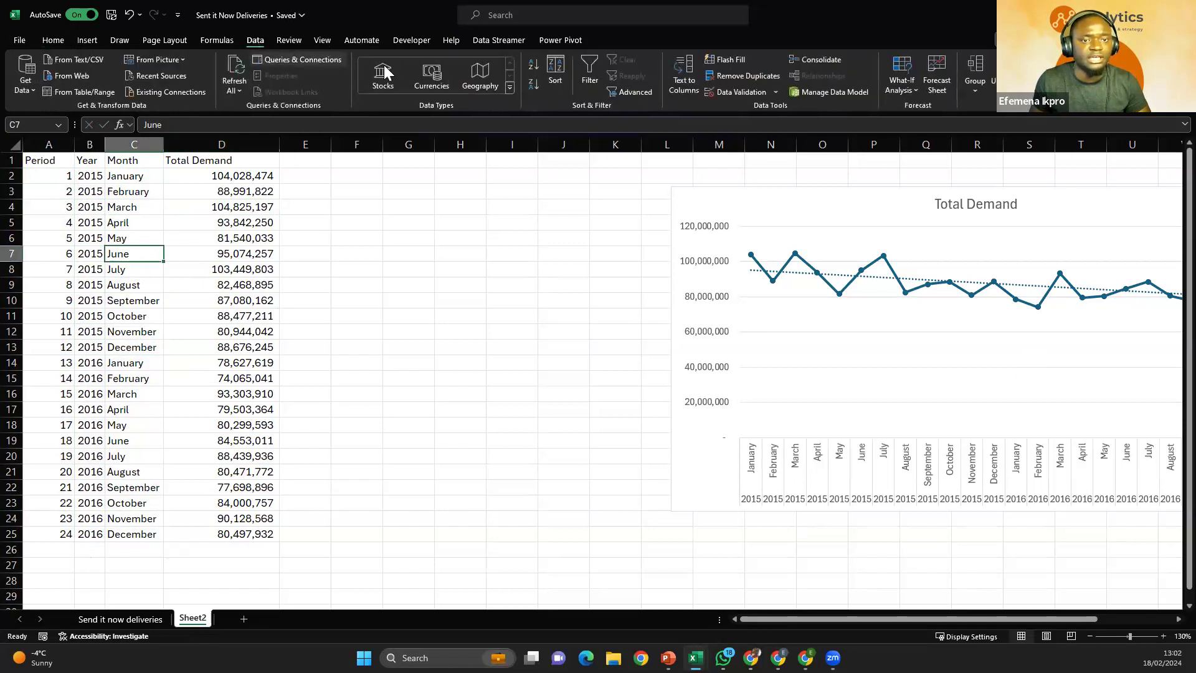
{"action": "left_click", "coordinate": [939, 72]}
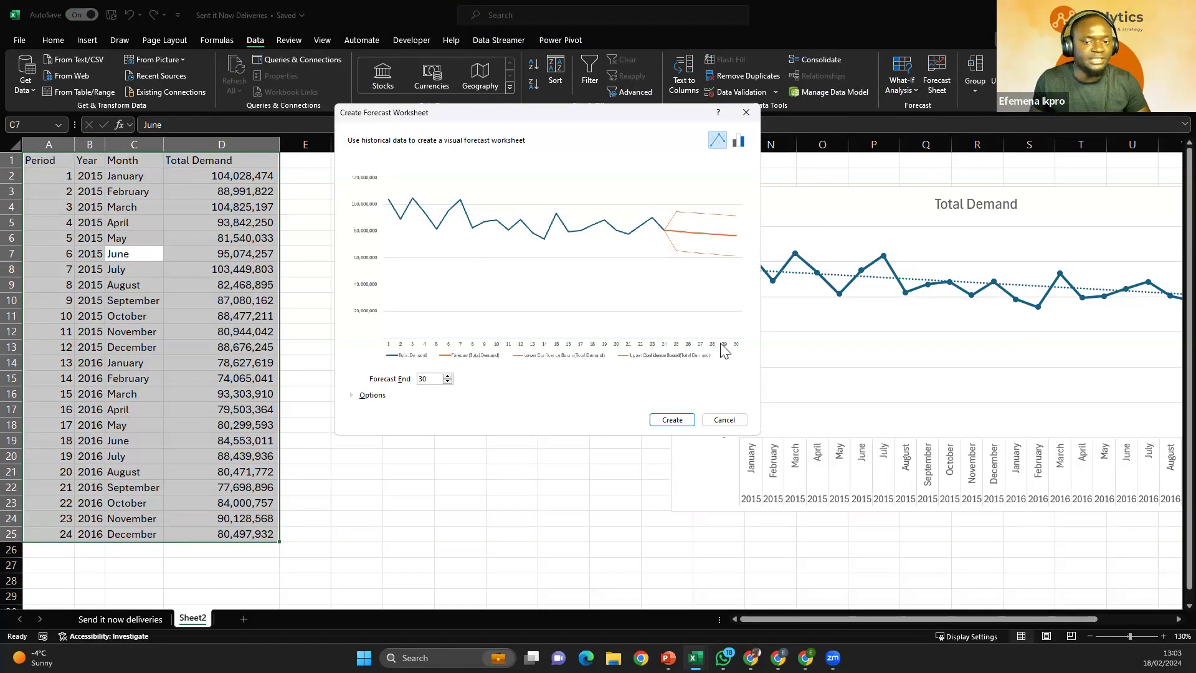
{"action": "left_click_drag", "start_coordinate": [599, 120], "coordinate": [539, 103]}
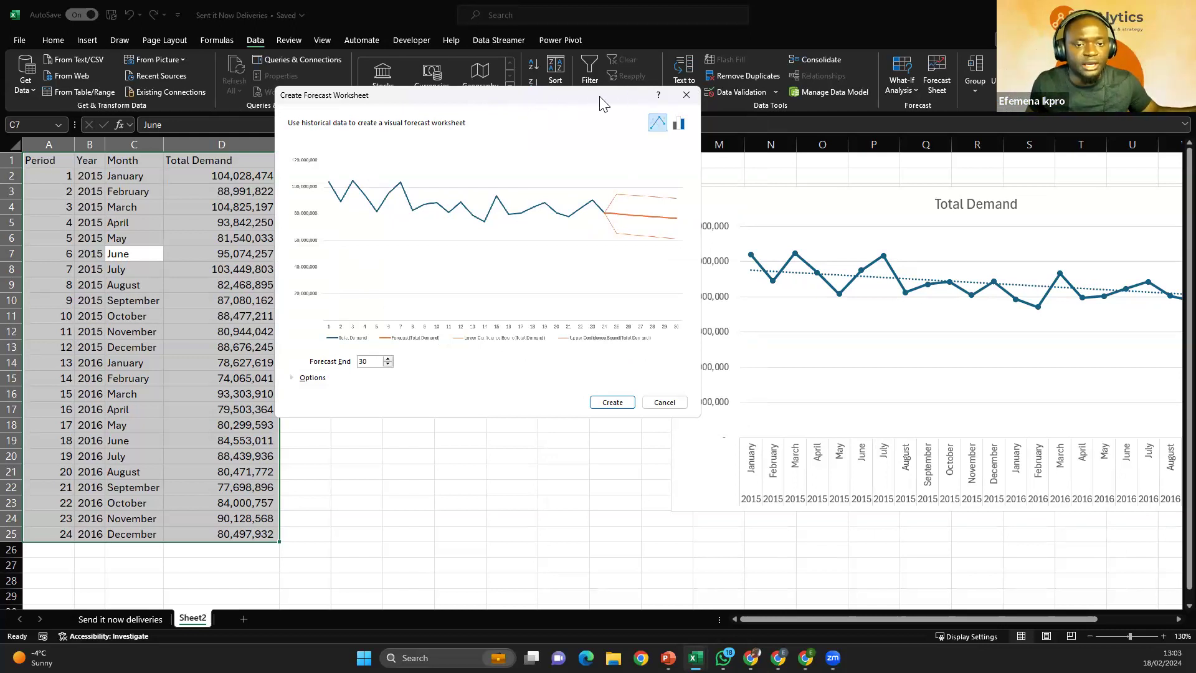
{"action": "left_click_drag", "start_coordinate": [601, 98], "coordinate": [627, 99]}
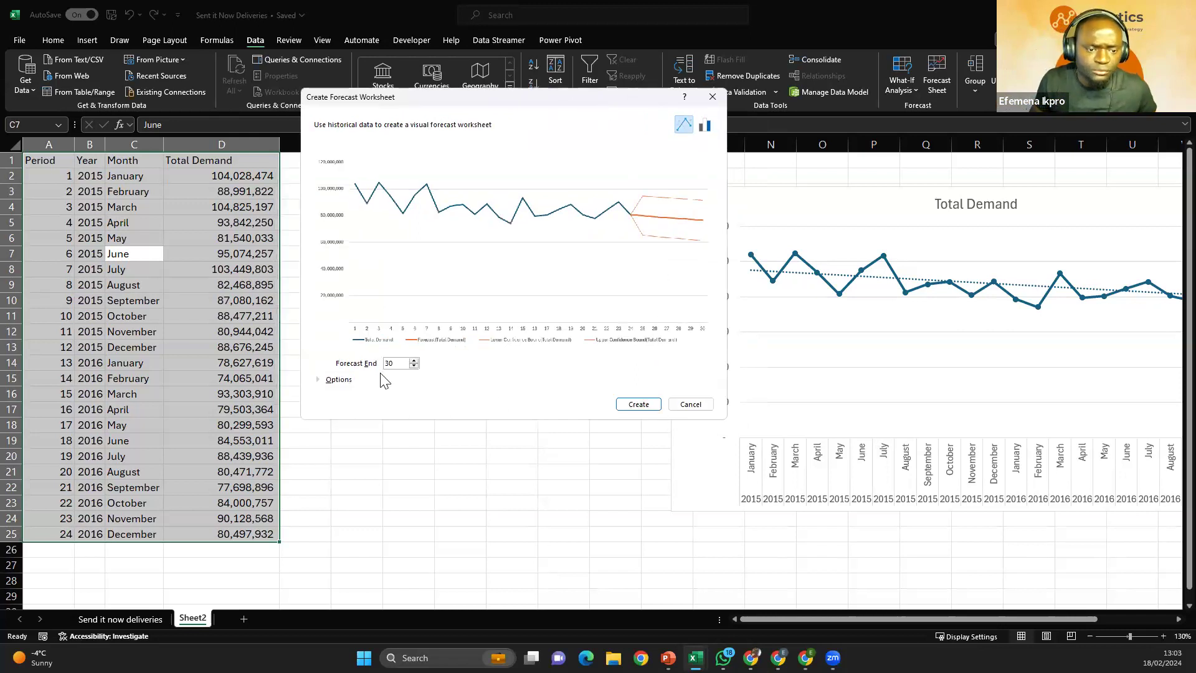
Step: Expand the forecast options, move the dialog clear of the Total Demand chart, and select the Forecast End value
{"action": "left_click", "coordinate": [319, 382]}
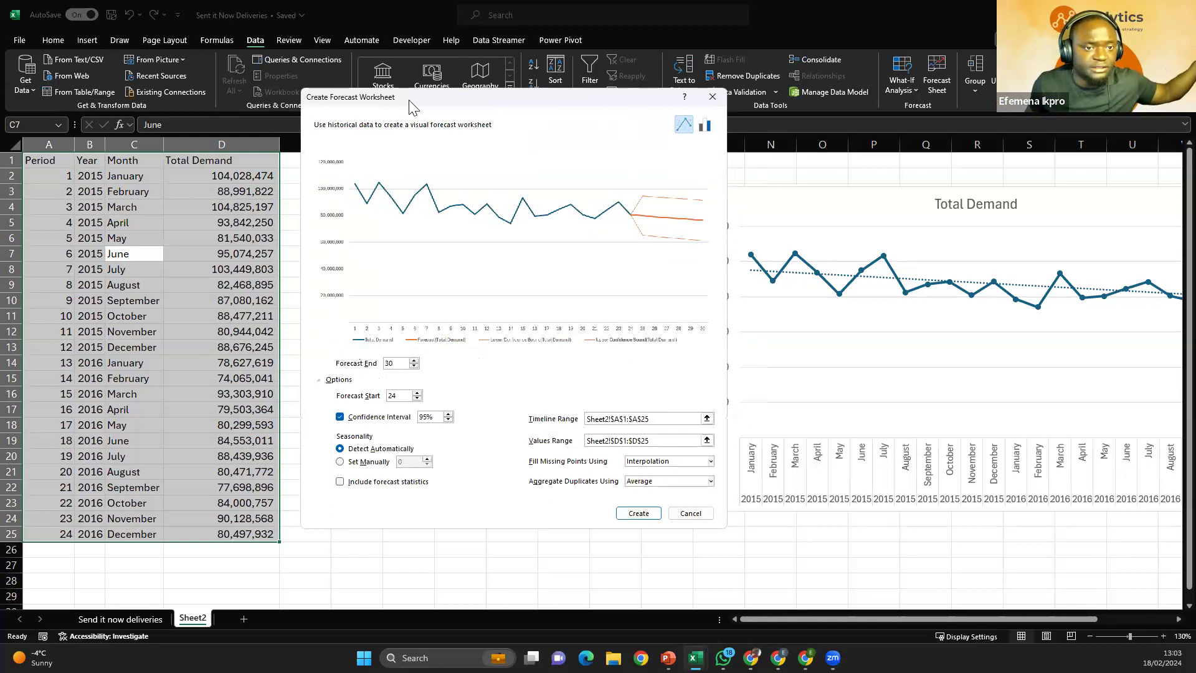
{"action": "left_click_drag", "start_coordinate": [421, 101], "coordinate": [464, 103]}
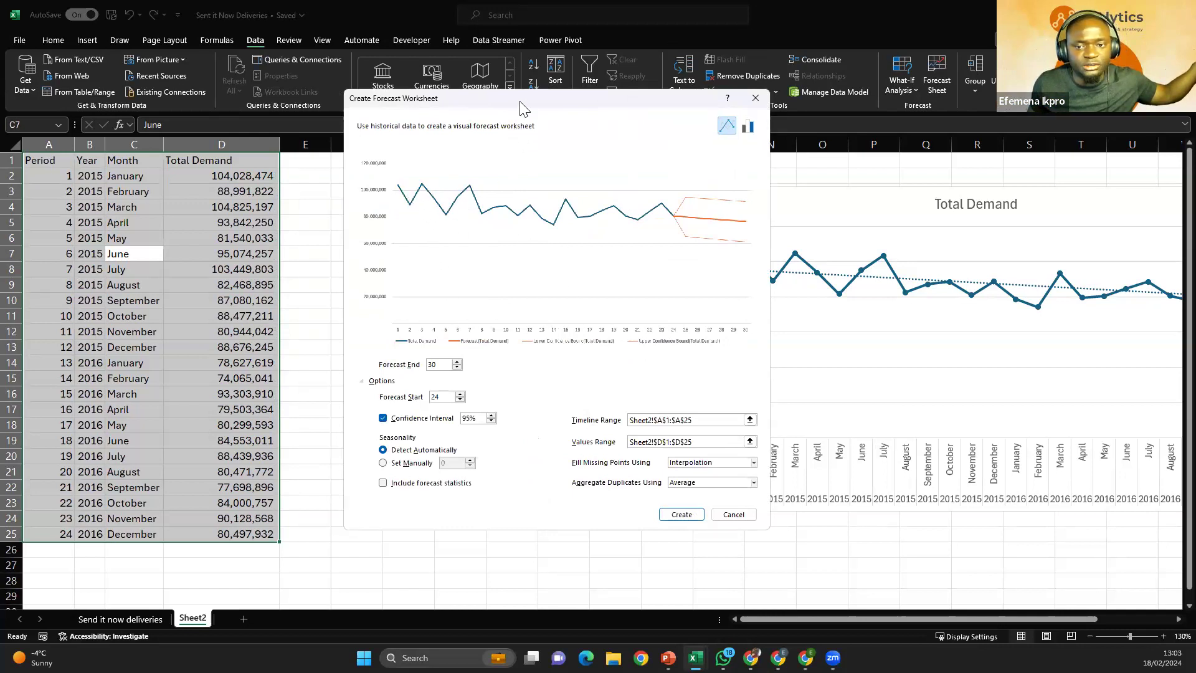
{"action": "left_click_drag", "start_coordinate": [521, 107], "coordinate": [412, 123]}
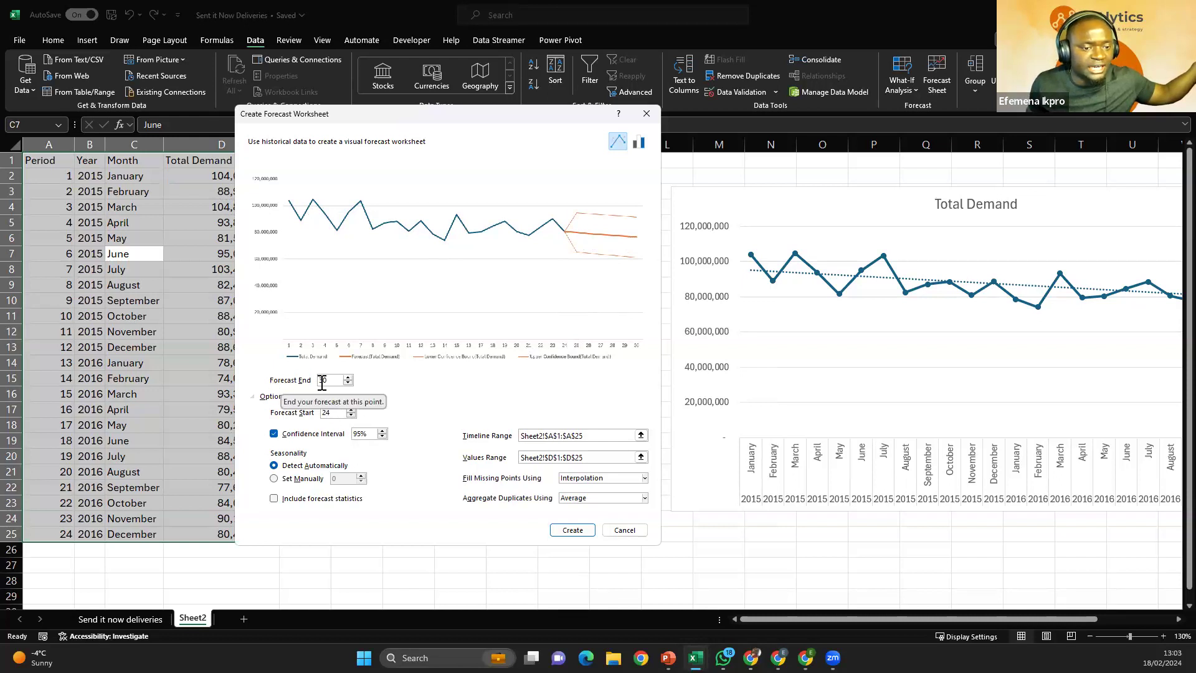
{"action": "left_click_drag", "start_coordinate": [330, 380], "coordinate": [320, 379]}
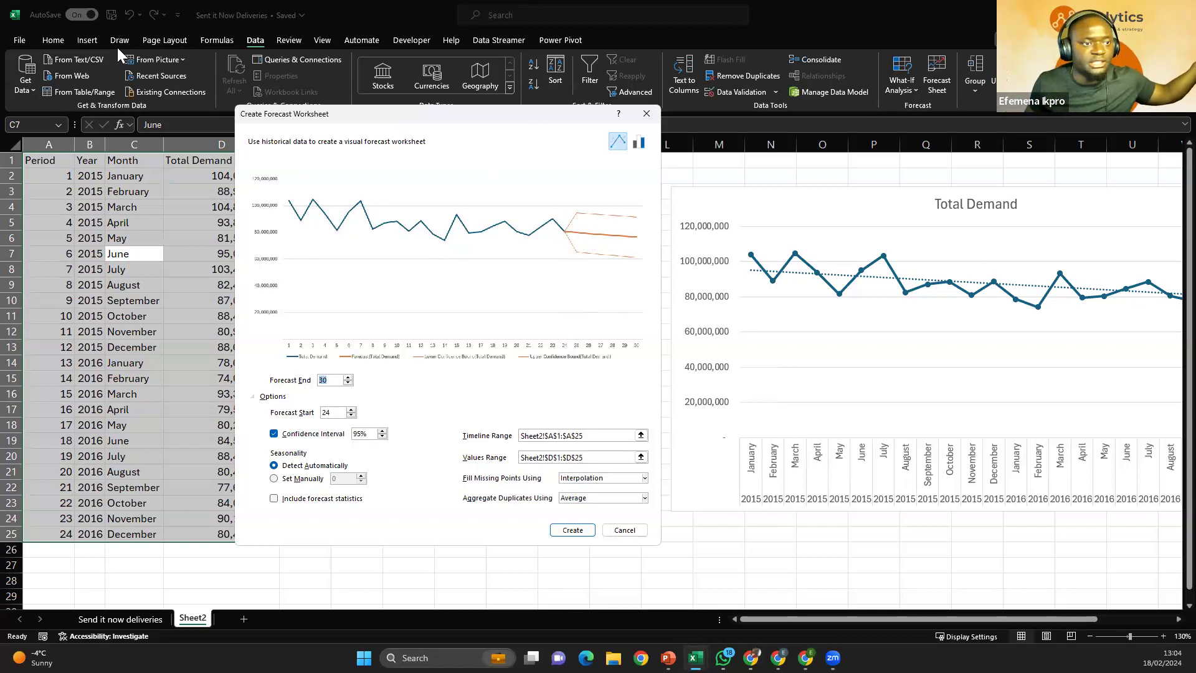
Step: With the screen annotation pen, circle periods 1 and 24 in the table and write "24 months" between them, with the number underlined twice
{"action": "key", "text": "super+shift+s"}
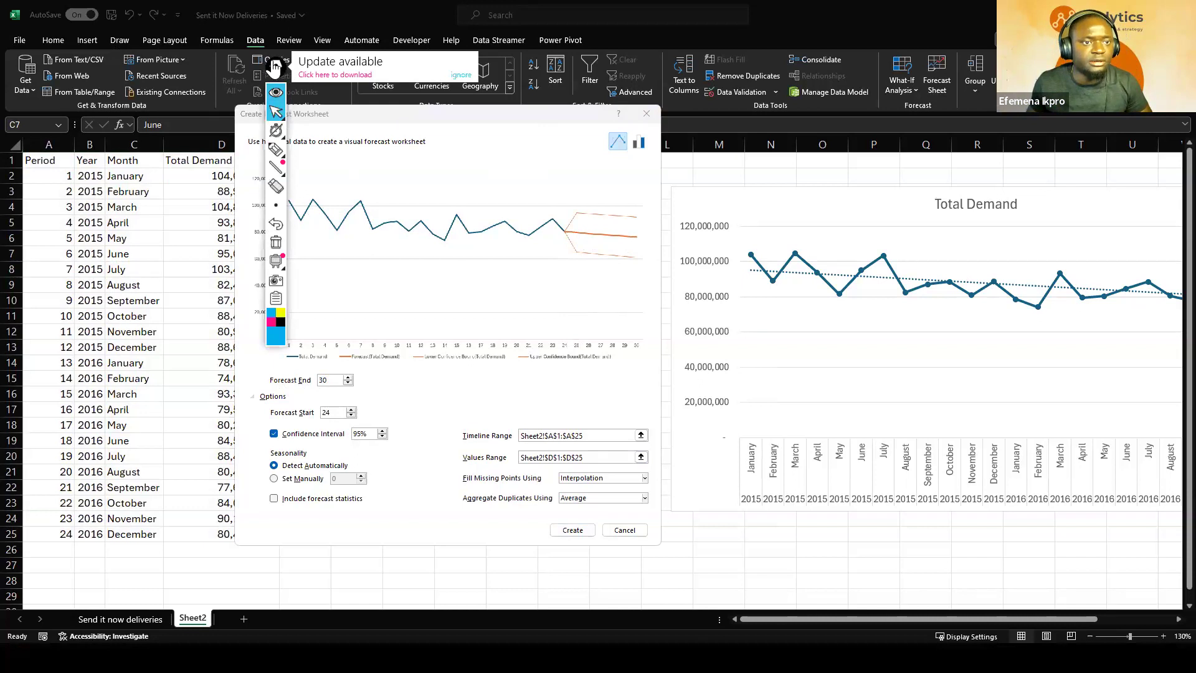
{"action": "left_click_drag", "start_coordinate": [276, 67], "coordinate": [1151, 91]}
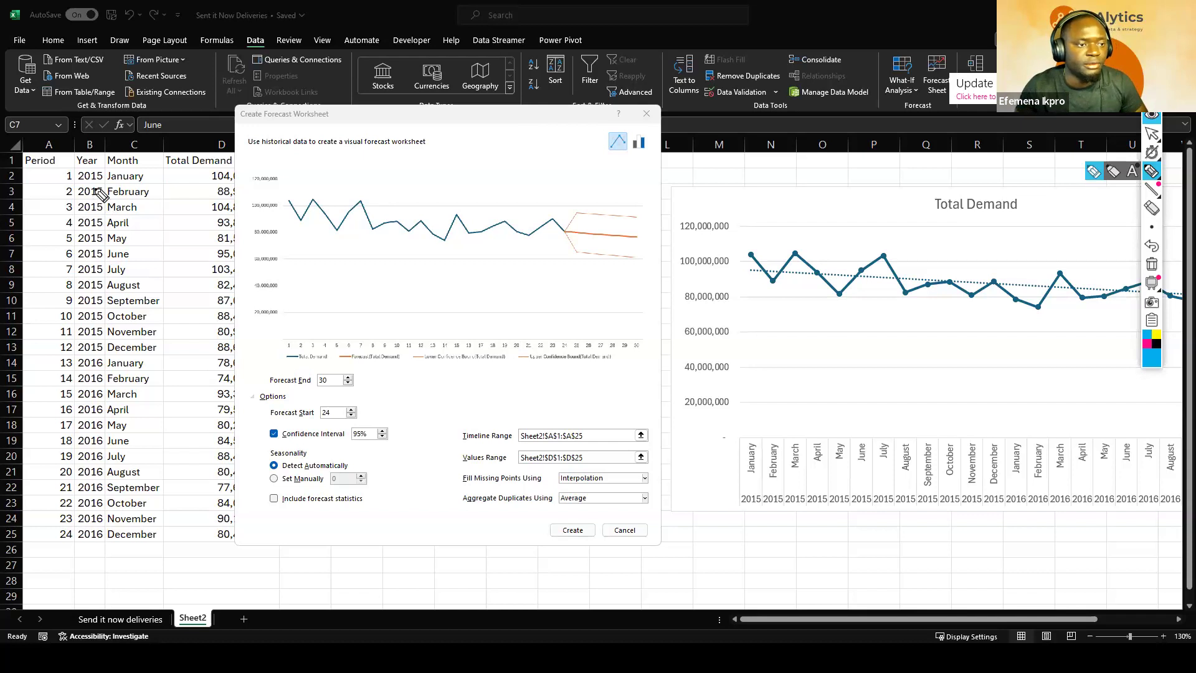
{"action": "left_click_drag", "start_coordinate": [71, 163], "coordinate": [69, 164]}
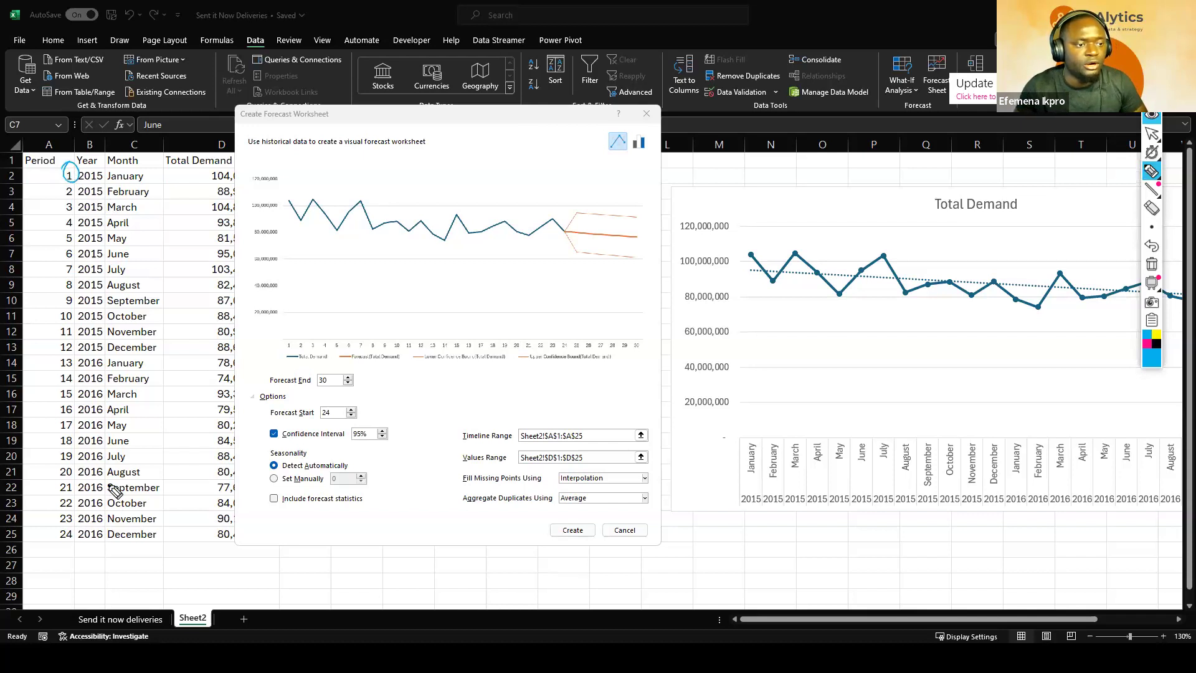
{"action": "mouse_move", "coordinate": [68, 528]}
{"action": "left_mouse_down"}
{"action": "mouse_move", "coordinate": [60, 546]}
{"action": "mouse_move", "coordinate": [72, 533]}
{"action": "left_mouse_up"}
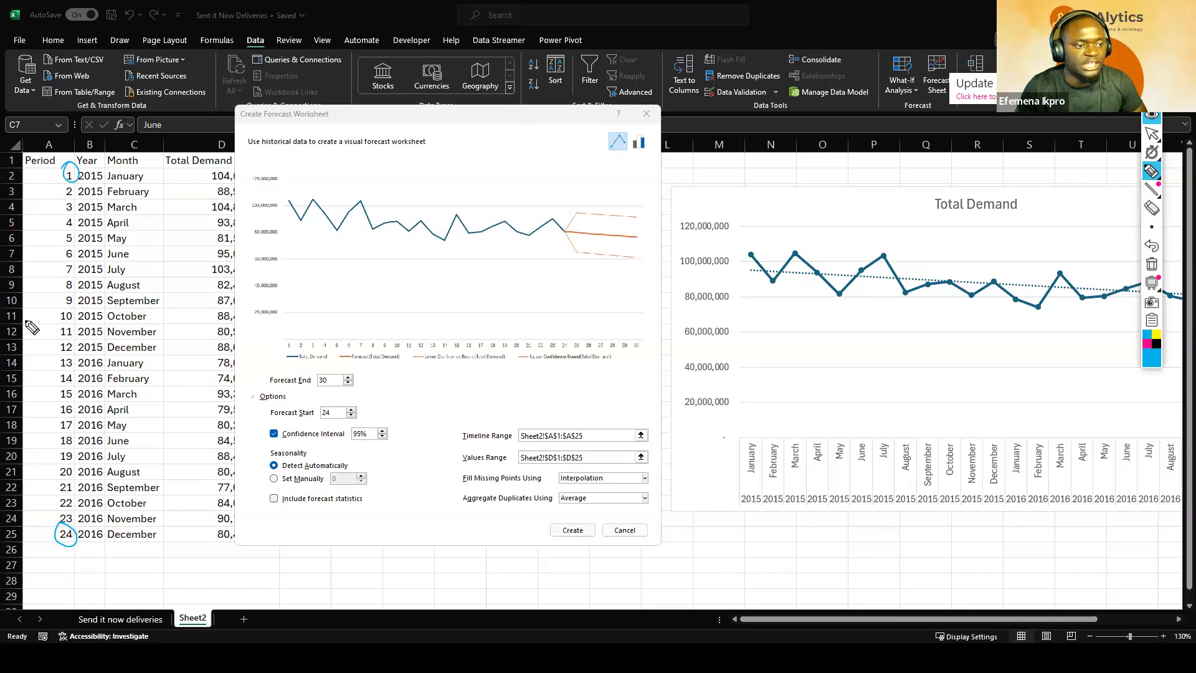
{"action": "mouse_move", "coordinate": [124, 262]}
{"action": "left_mouse_down"}
{"action": "mouse_move", "coordinate": [141, 276]}
{"action": "mouse_move", "coordinate": [157, 259]}
{"action": "mouse_move", "coordinate": [159, 284]}
{"action": "mouse_move", "coordinate": [186, 236]}
{"action": "mouse_move", "coordinate": [215, 223]}
{"action": "mouse_move", "coordinate": [212, 210]}
{"action": "mouse_move", "coordinate": [236, 211]}
{"action": "left_mouse_up"}
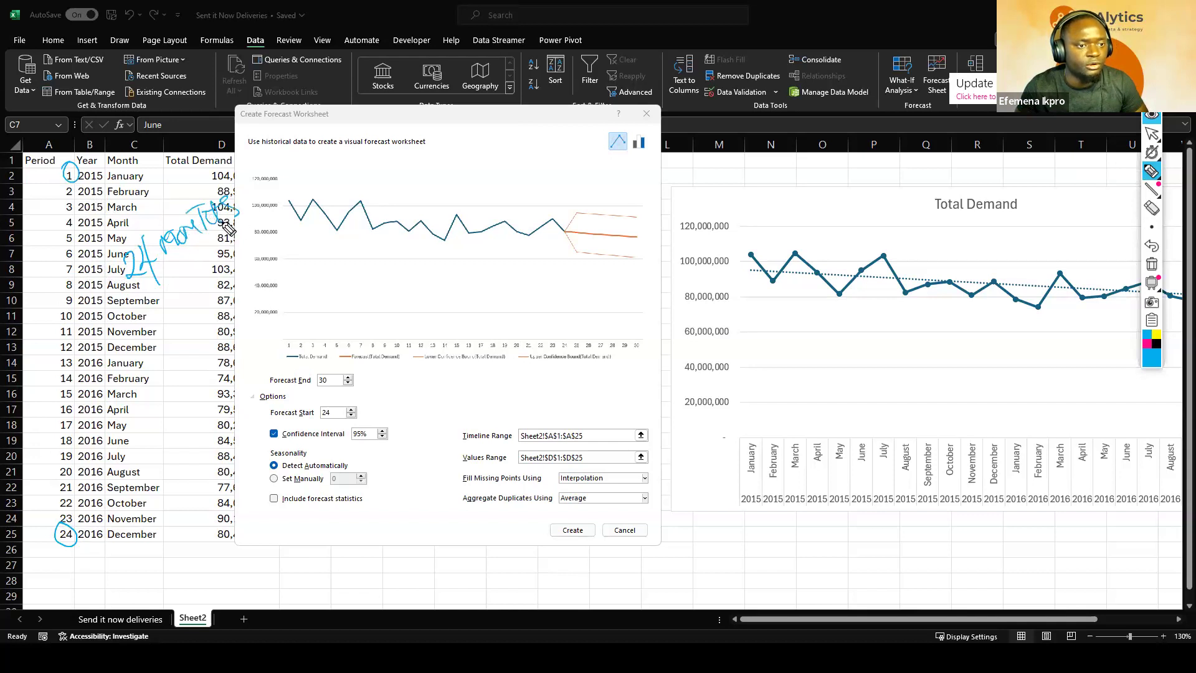
{"action": "left_click_drag", "start_coordinate": [140, 293], "coordinate": [169, 274]}
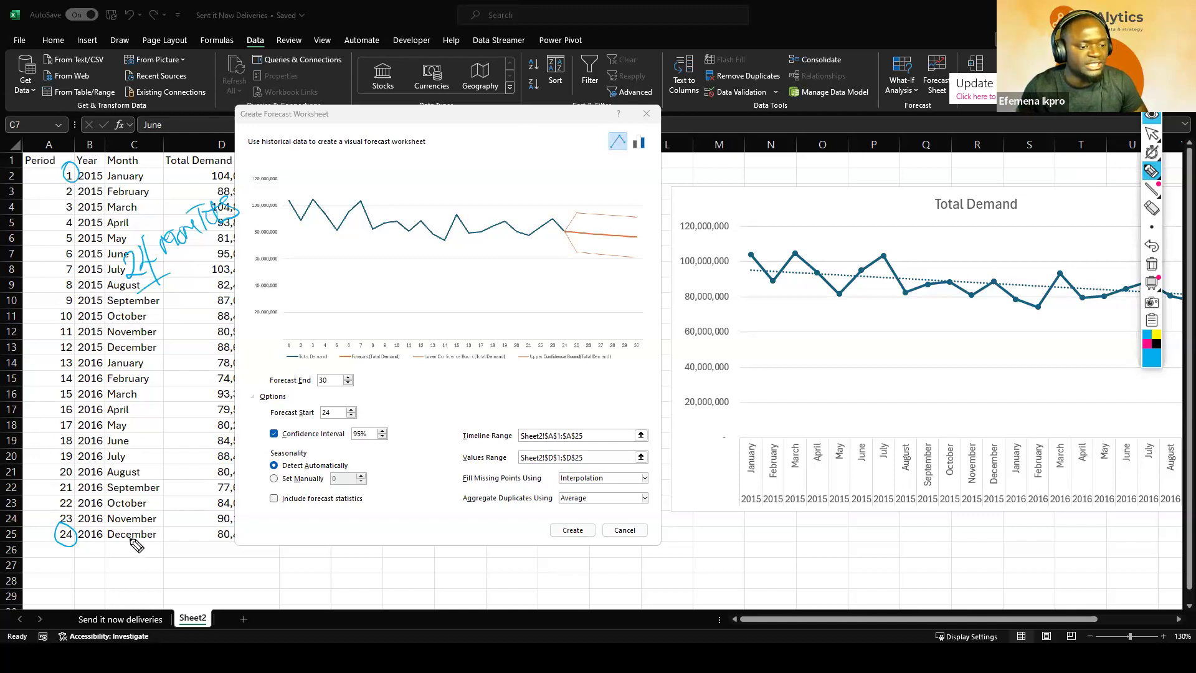
{"action": "left_click_drag", "start_coordinate": [147, 301], "coordinate": [182, 284]}
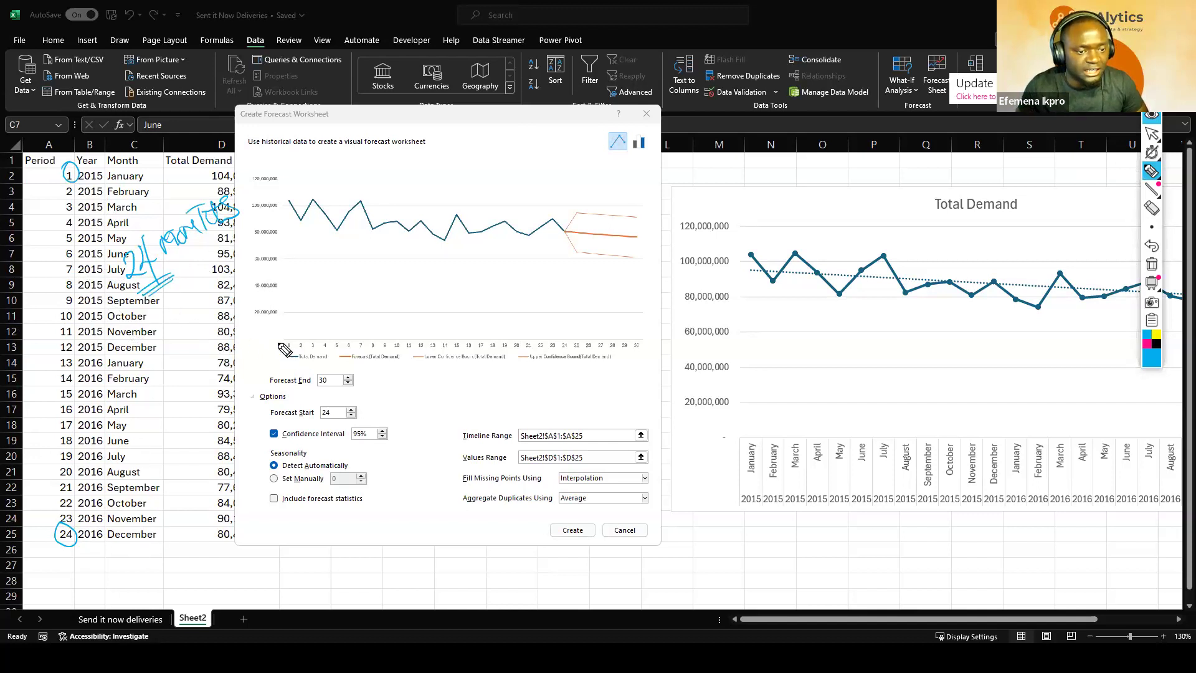
Step: Mark periods 1 to 24 on the preview's axis as "24 months", and highlight Forecast End with an arrow and a circle around 30
{"action": "left_click_drag", "start_coordinate": [280, 339], "coordinate": [279, 353]}
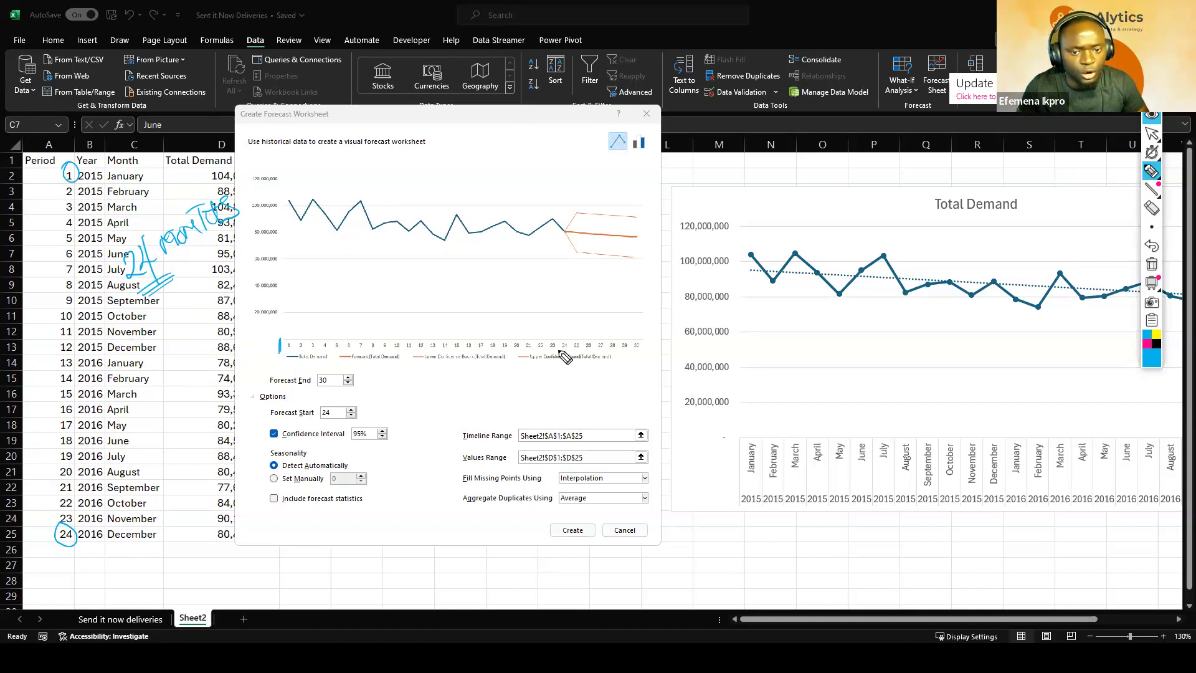
{"action": "left_click_drag", "start_coordinate": [569, 338], "coordinate": [569, 352]}
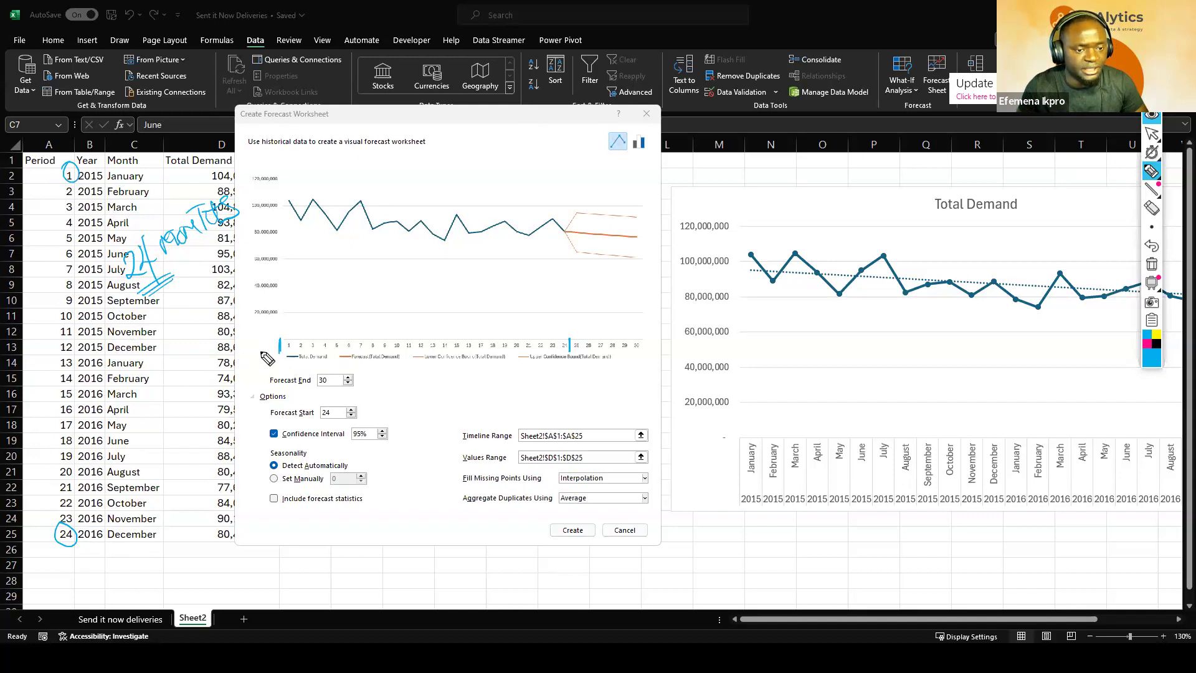
{"action": "mouse_move", "coordinate": [364, 319]}
{"action": "left_mouse_down"}
{"action": "mouse_move", "coordinate": [389, 326]}
{"action": "mouse_move", "coordinate": [442, 305]}
{"action": "mouse_move", "coordinate": [447, 320]}
{"action": "left_mouse_up"}
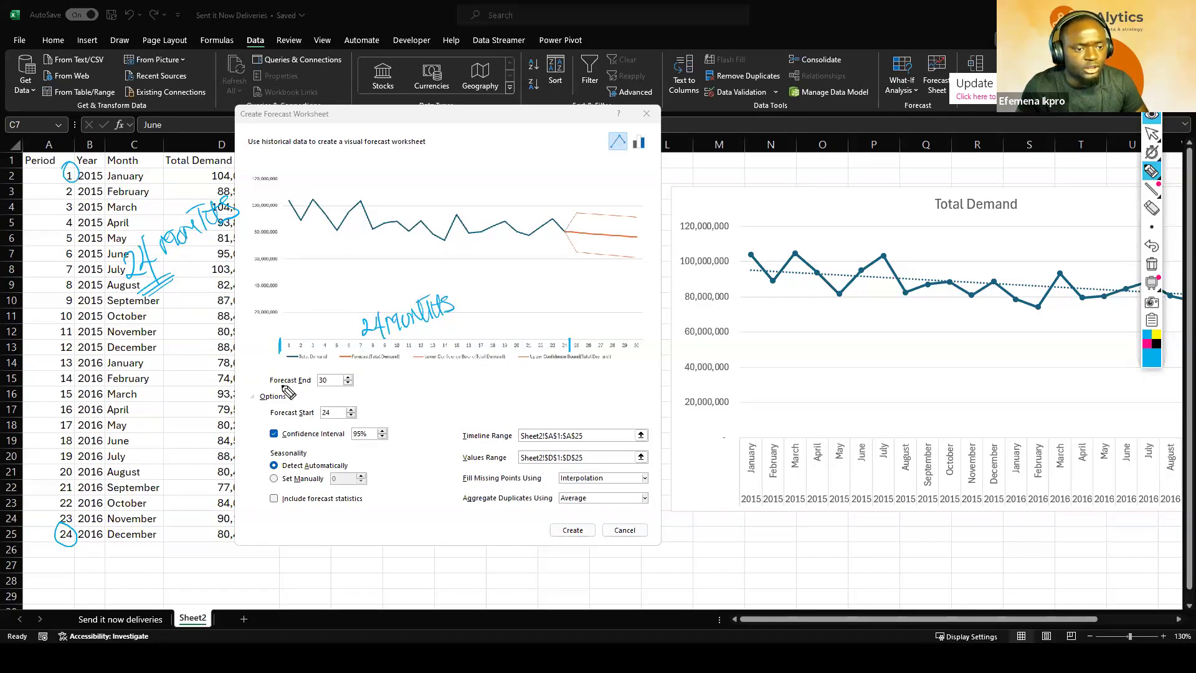
{"action": "left_click_drag", "start_coordinate": [246, 381], "coordinate": [260, 385]}
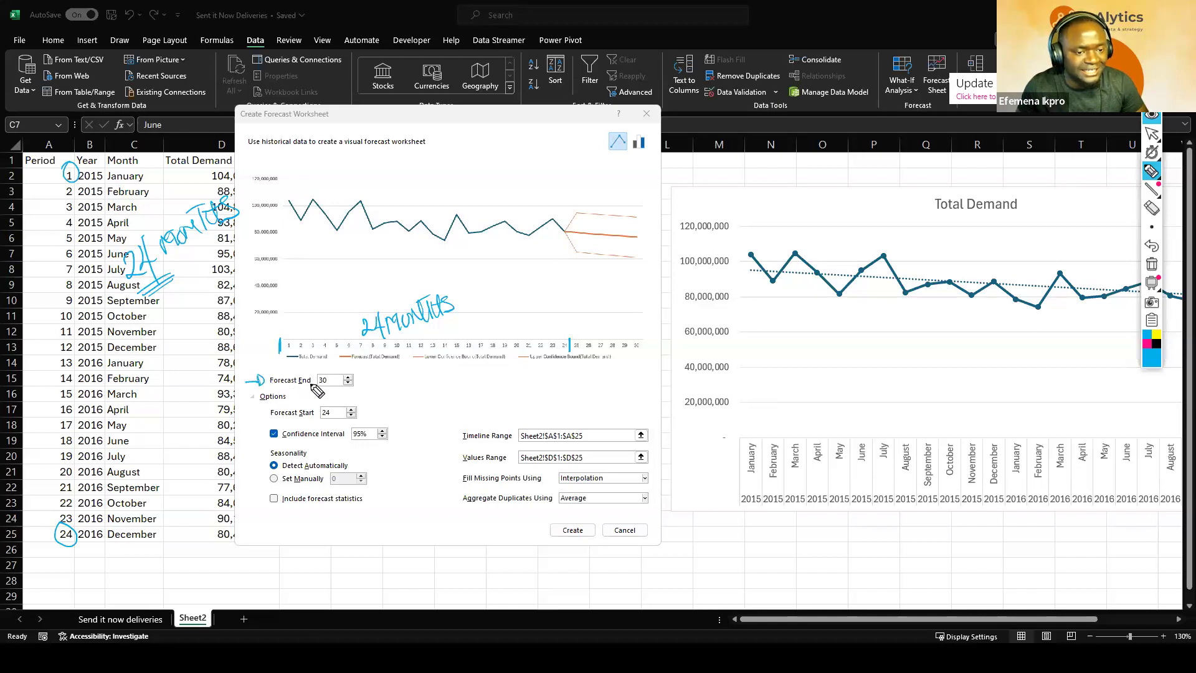
{"action": "mouse_move", "coordinate": [322, 369]}
{"action": "left_mouse_down"}
{"action": "mouse_move", "coordinate": [316, 386]}
{"action": "mouse_move", "coordinate": [328, 372]}
{"action": "mouse_move", "coordinate": [318, 372]}
{"action": "left_mouse_up"}
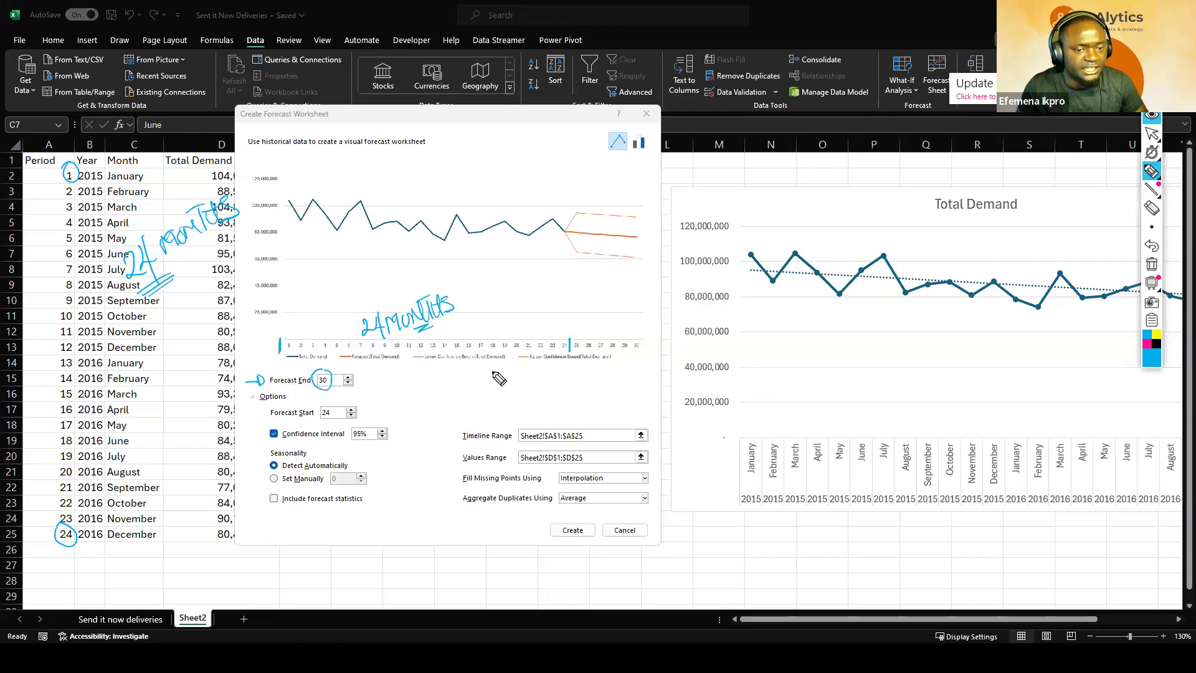
Step: Mark periods 25 to 30 on the preview's axis, number them 1 to 6, and bracket them with the label "6 month"
{"action": "left_click_drag", "start_coordinate": [648, 341], "coordinate": [647, 351]}
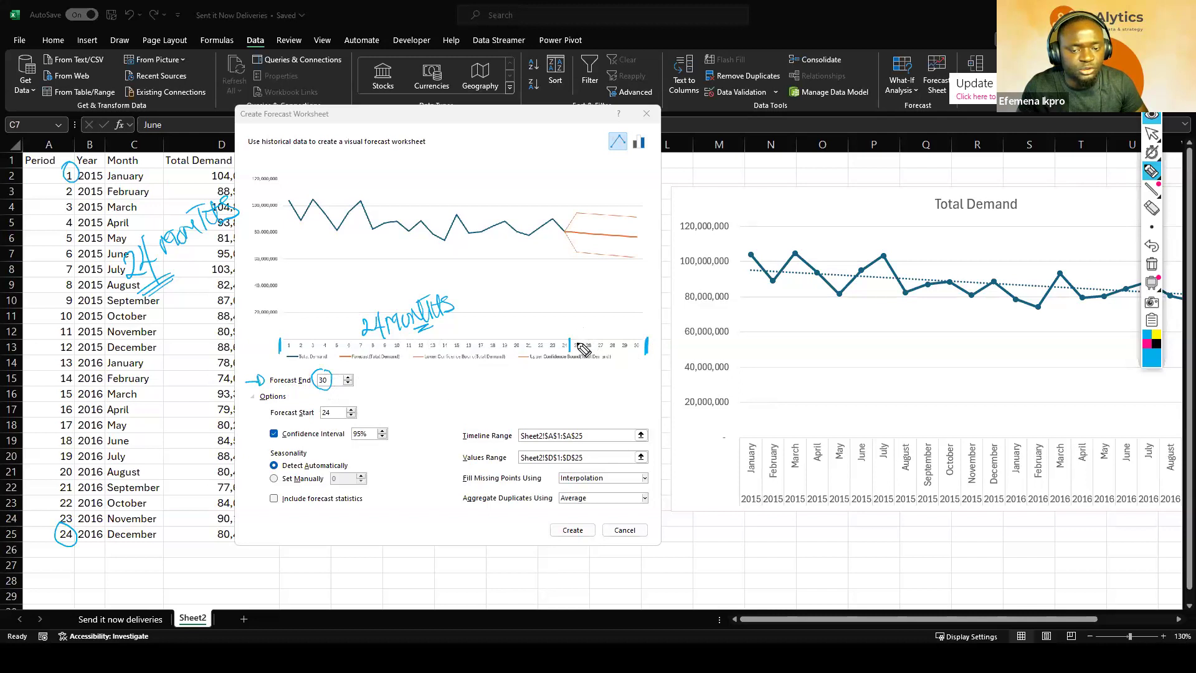
{"action": "left_click_drag", "start_coordinate": [576, 328], "coordinate": [638, 336]}
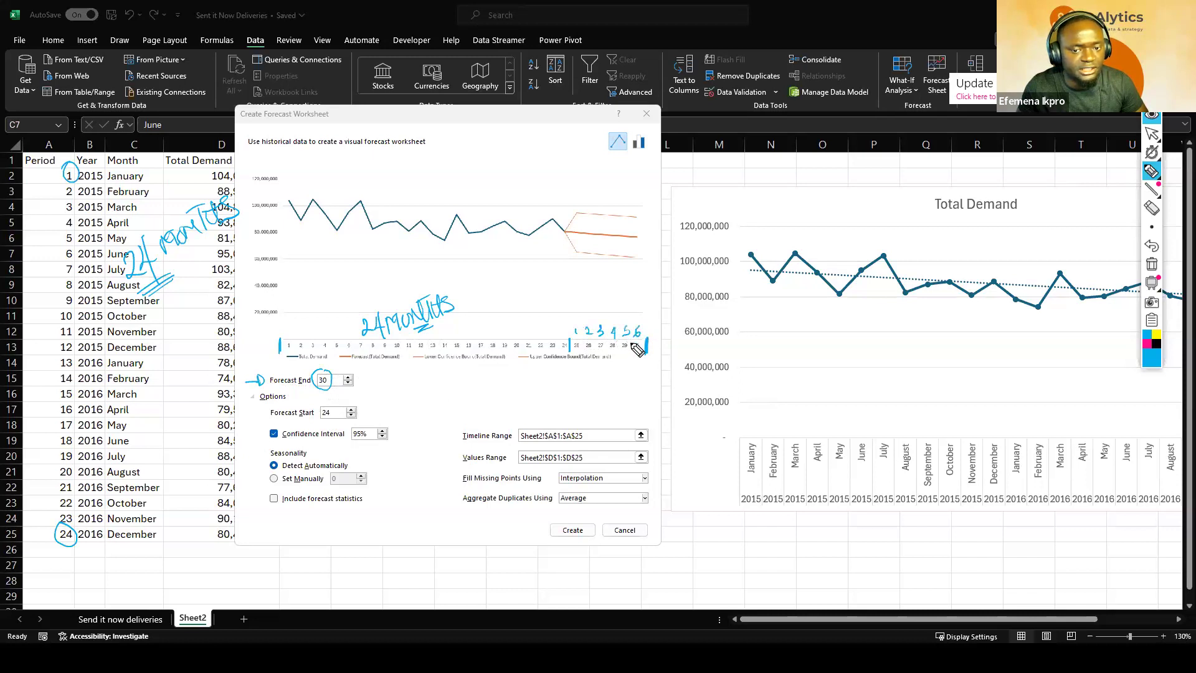
{"action": "left_click_drag", "start_coordinate": [570, 318], "coordinate": [641, 320]}
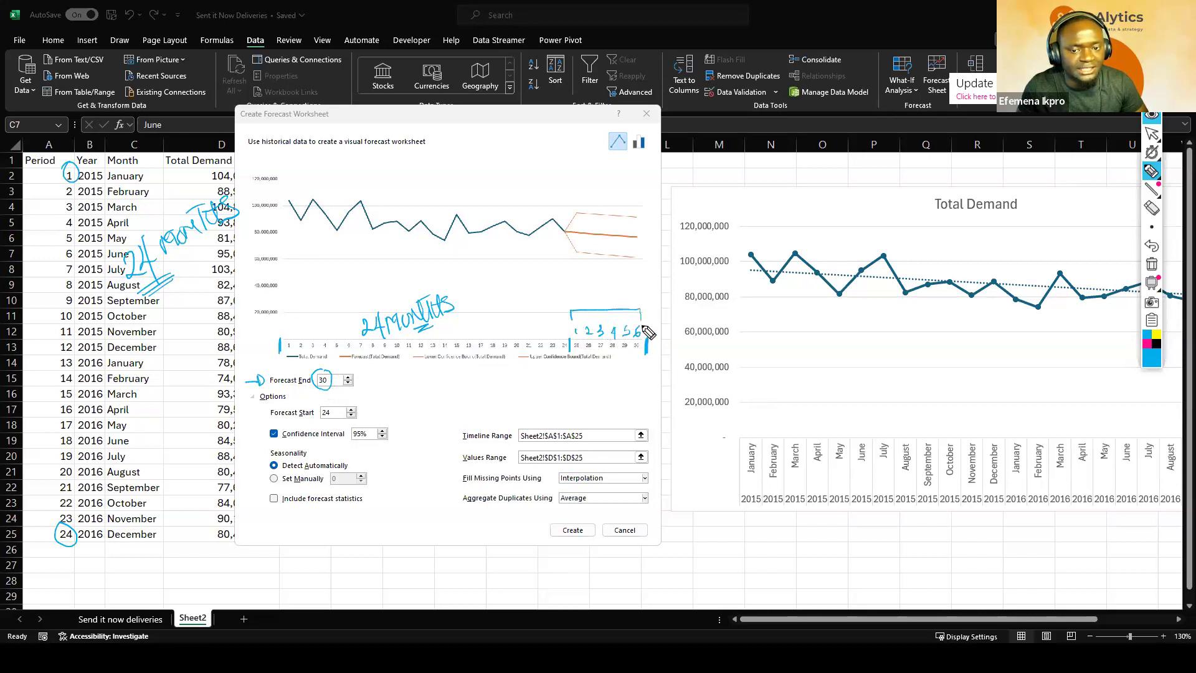
{"action": "mouse_move", "coordinate": [592, 288]}
{"action": "left_mouse_down"}
{"action": "mouse_move", "coordinate": [588, 304]}
{"action": "mouse_move", "coordinate": [651, 291]}
{"action": "left_mouse_up"}
Step: Circle the words "forecast worksheet" and draw an arrow from them towards the forecast line in the preview
{"action": "mouse_move", "coordinate": [392, 124]}
{"action": "left_mouse_down"}
{"action": "mouse_move", "coordinate": [371, 161]}
{"action": "mouse_move", "coordinate": [390, 130]}
{"action": "left_mouse_up"}
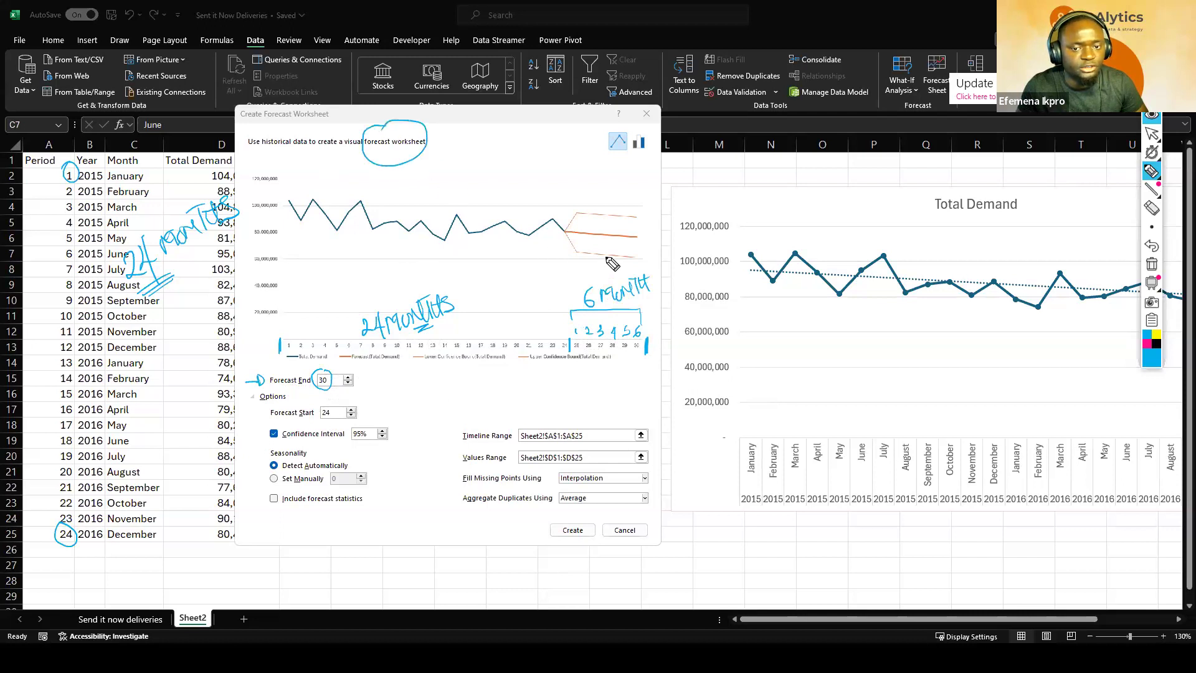
{"action": "left_click_drag", "start_coordinate": [490, 176], "coordinate": [548, 201]}
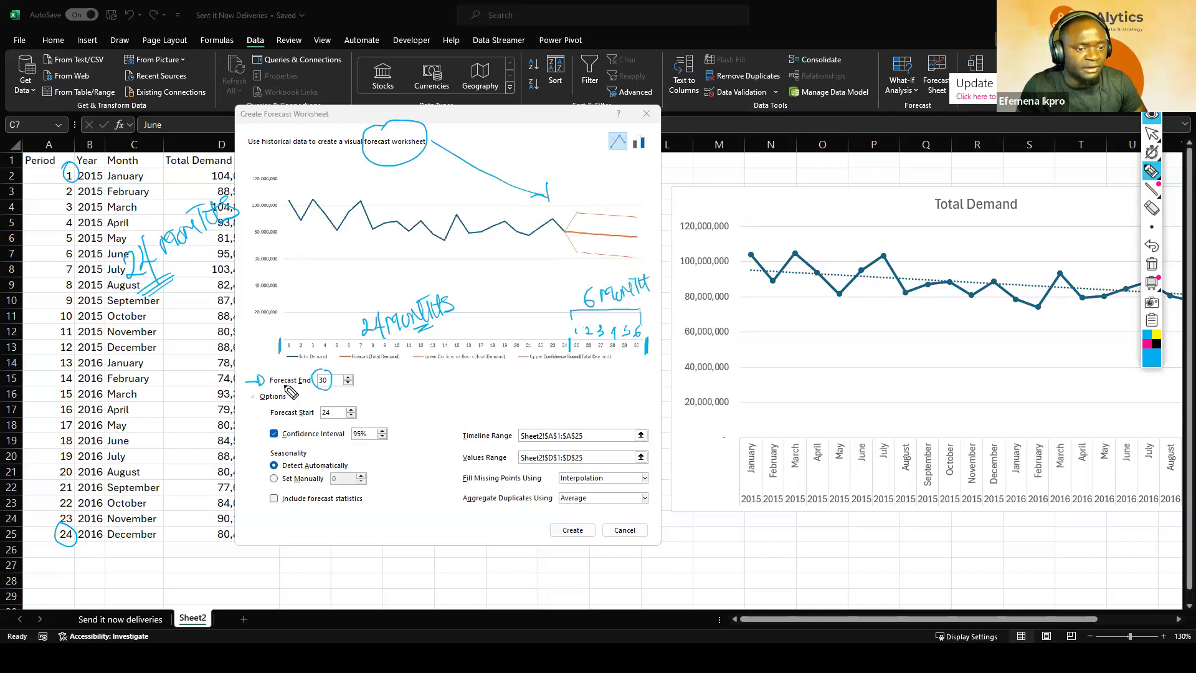
{"action": "left_click_drag", "start_coordinate": [329, 376], "coordinate": [324, 373]}
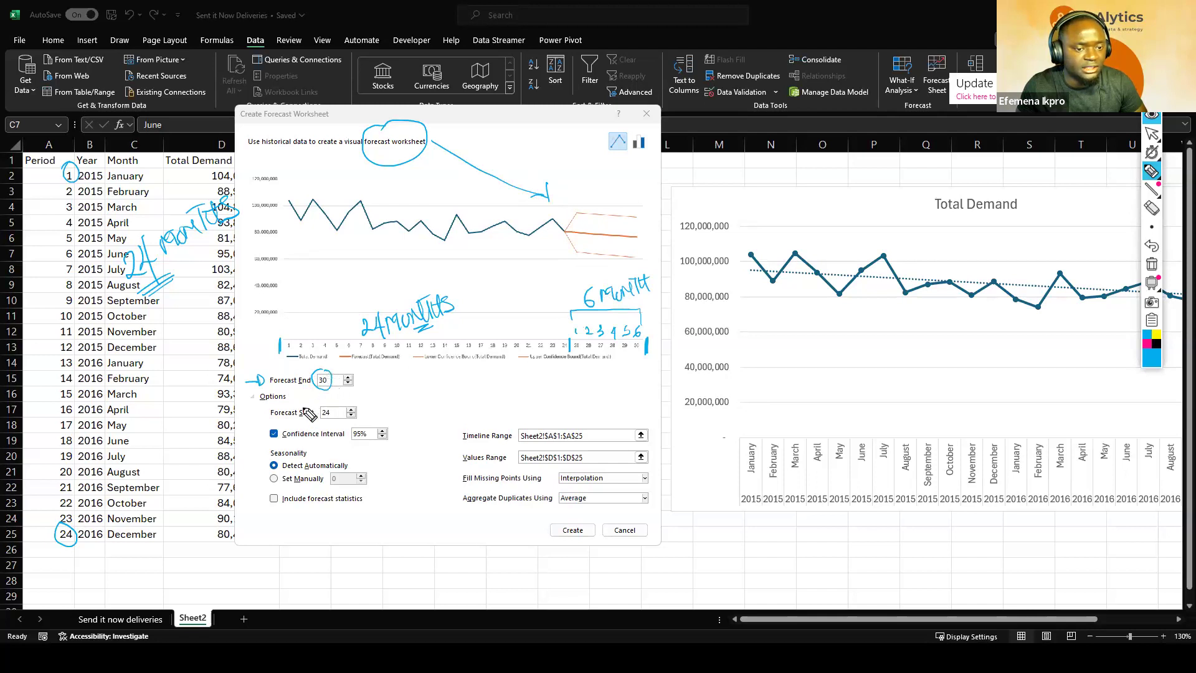
Step: Draw an arrow to Forecast Start, circle the forecast line's starting point, and drop a dashed line from it to period 24
{"action": "left_click_drag", "start_coordinate": [243, 413], "coordinate": [260, 417]}
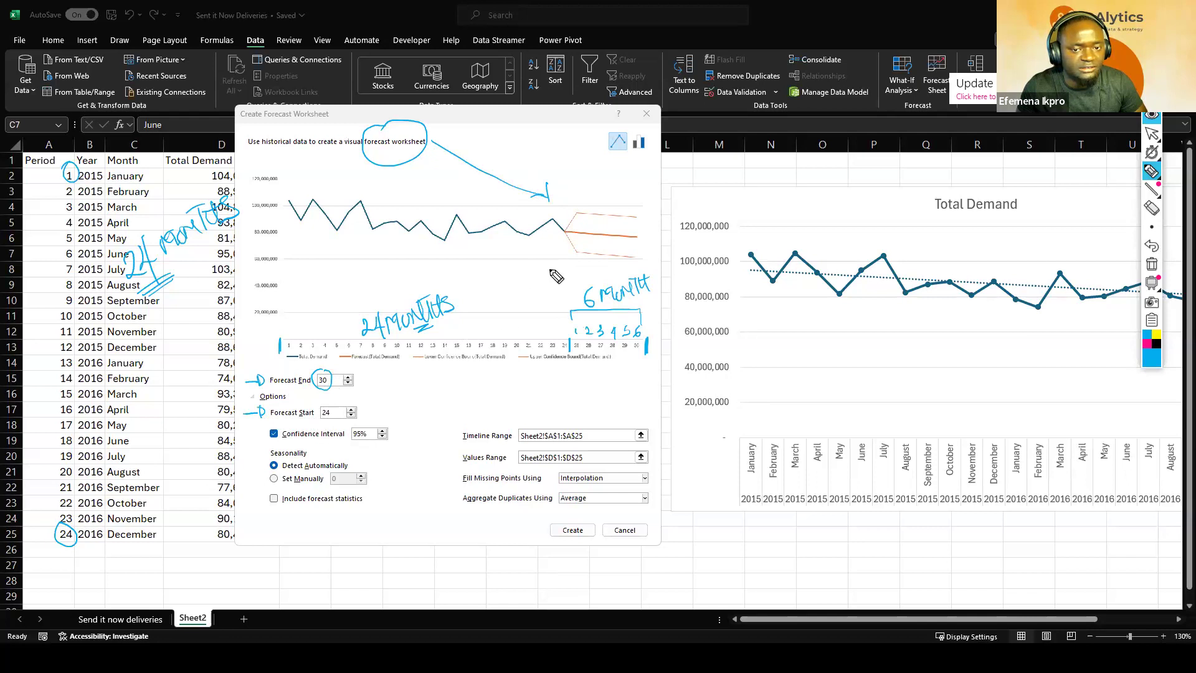
{"action": "mouse_move", "coordinate": [572, 233]}
{"action": "left_mouse_down"}
{"action": "mouse_move", "coordinate": [560, 239]}
{"action": "mouse_move", "coordinate": [568, 226]}
{"action": "left_mouse_up"}
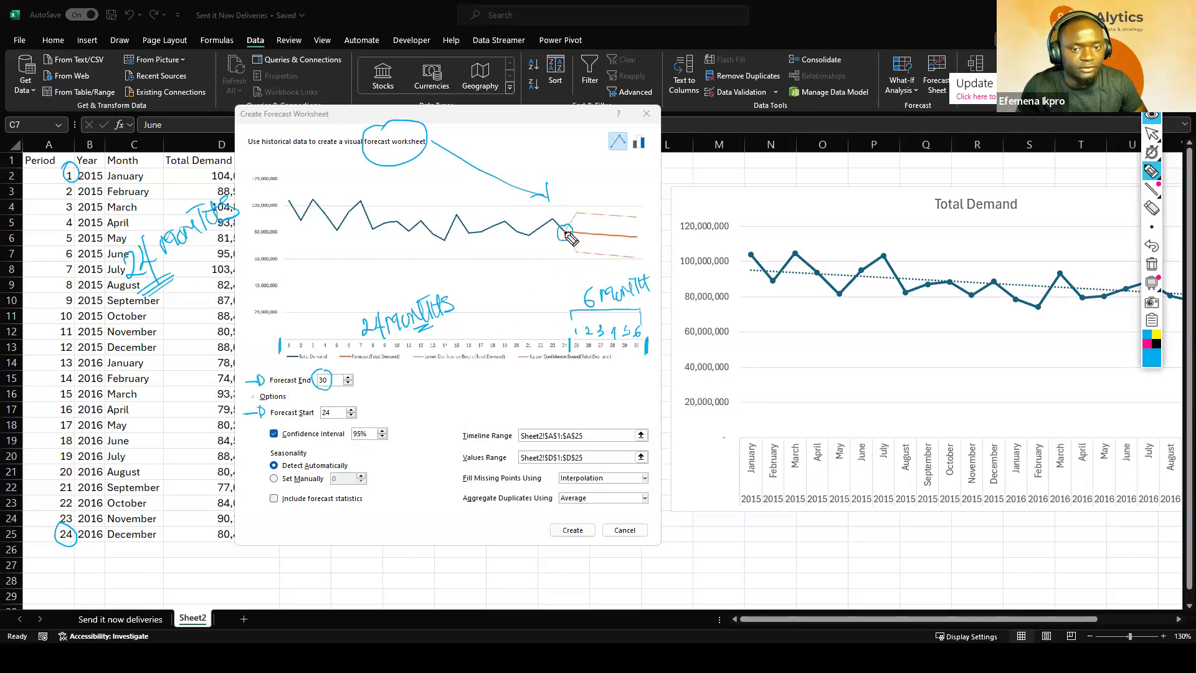
{"action": "left_click_drag", "start_coordinate": [567, 238], "coordinate": [563, 324]}
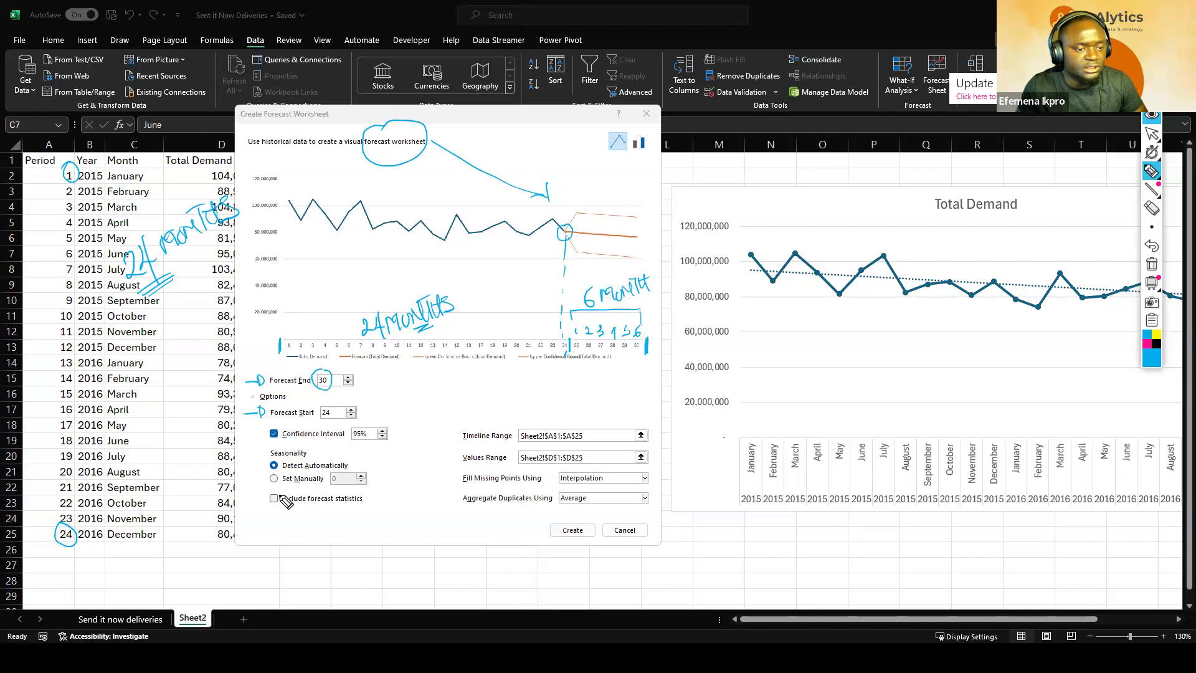
Step: Underline the 2016 beside period 24 in the table and draw an arrow along the forecast line in the preview
{"action": "left_click_drag", "start_coordinate": [105, 542], "coordinate": [75, 543]}
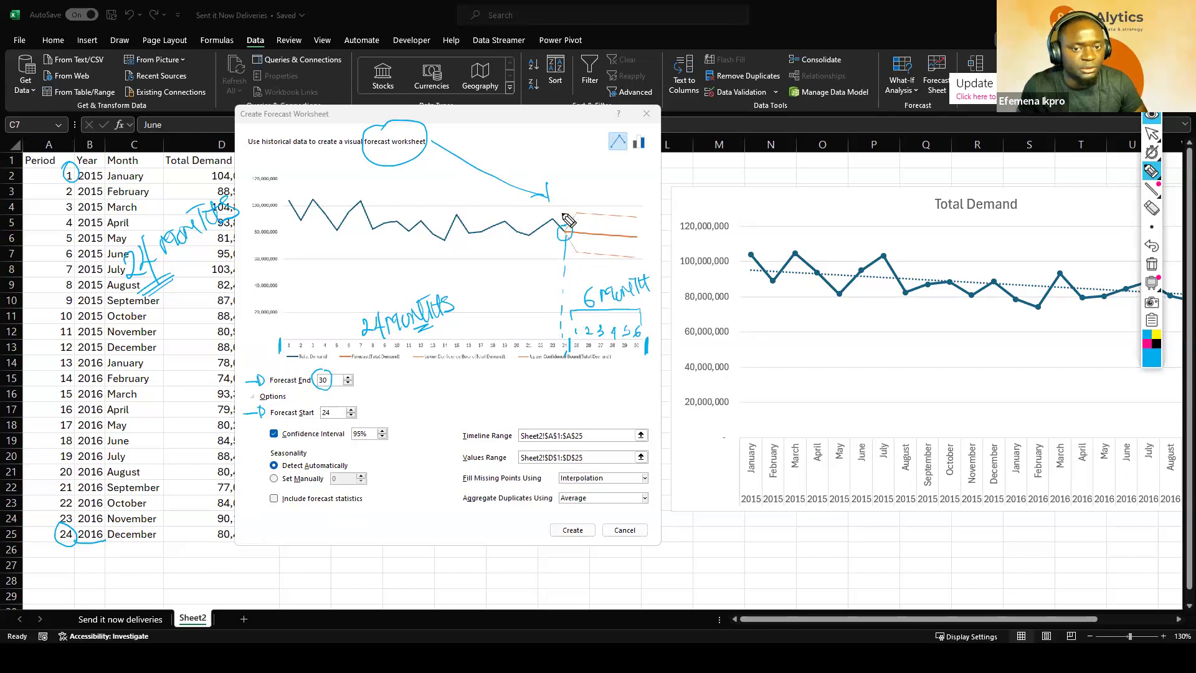
{"action": "left_click_drag", "start_coordinate": [581, 227], "coordinate": [632, 236]}
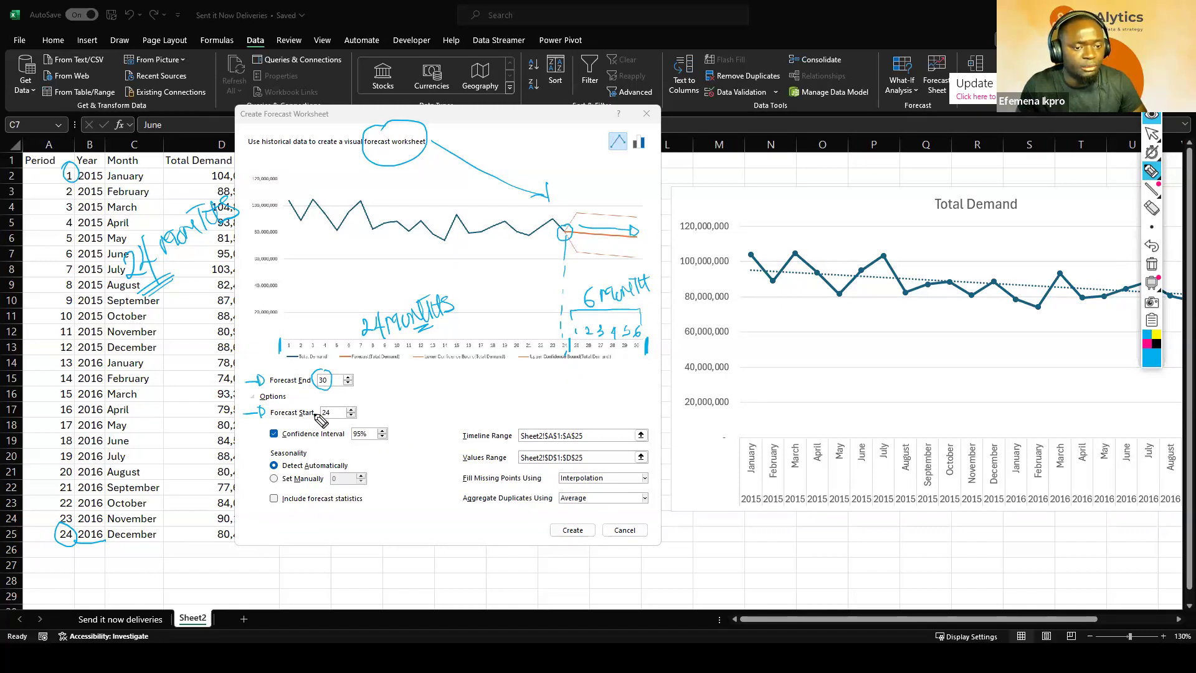
Step: Circle the Forecast Start value in the dialog and set Forecast Start to 15
{"action": "mouse_move", "coordinate": [325, 397]}
{"action": "left_mouse_down"}
{"action": "mouse_move", "coordinate": [340, 412]}
{"action": "mouse_move", "coordinate": [324, 395]}
{"action": "left_mouse_up"}
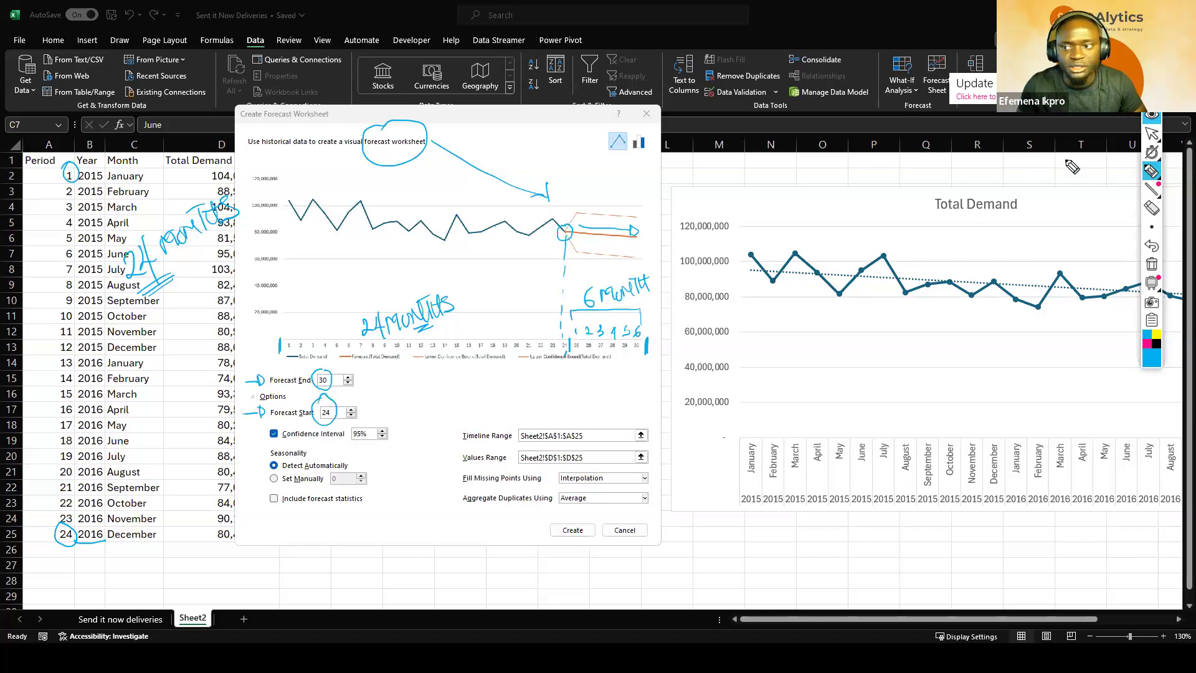
{"action": "left_click", "coordinate": [1150, 132]}
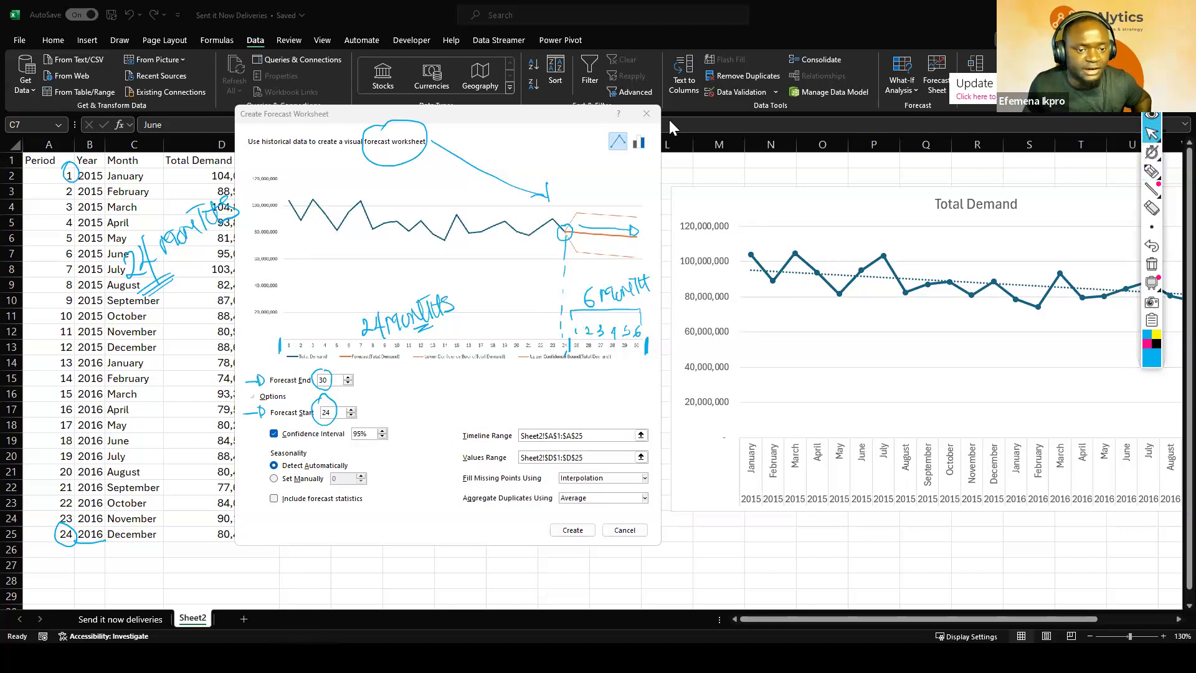
{"action": "left_click", "coordinate": [330, 412]}
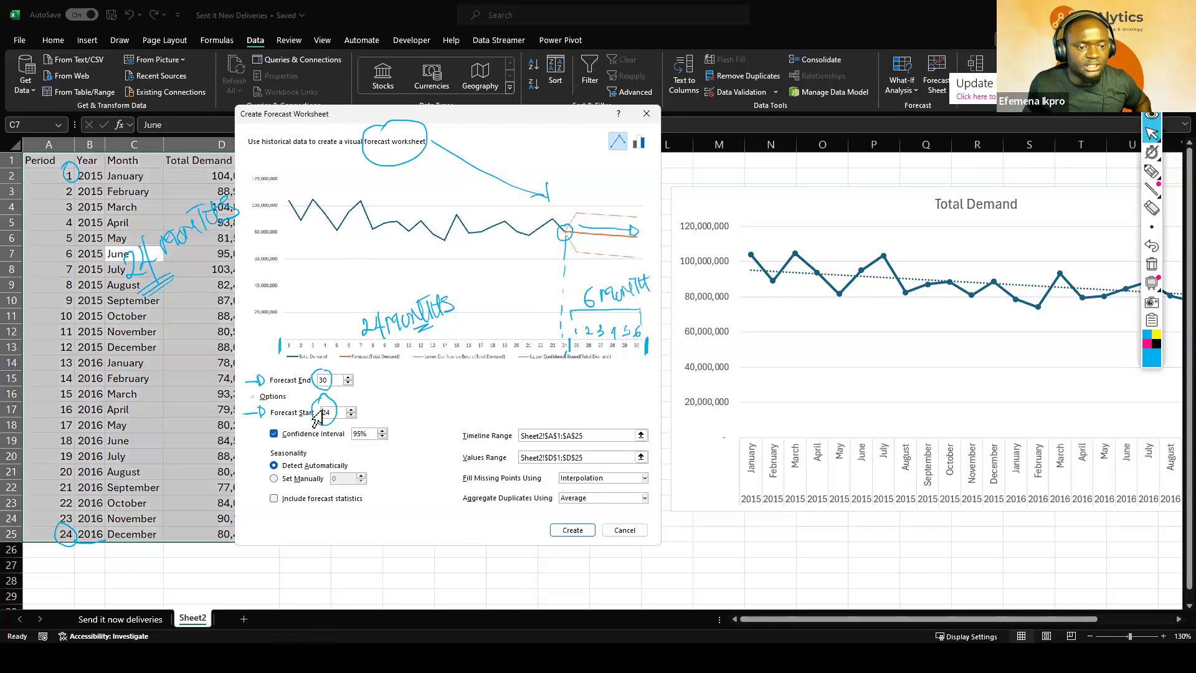
{"action": "key", "text": "BackSpace"}
{"action": "key", "text": "BackSpace"}
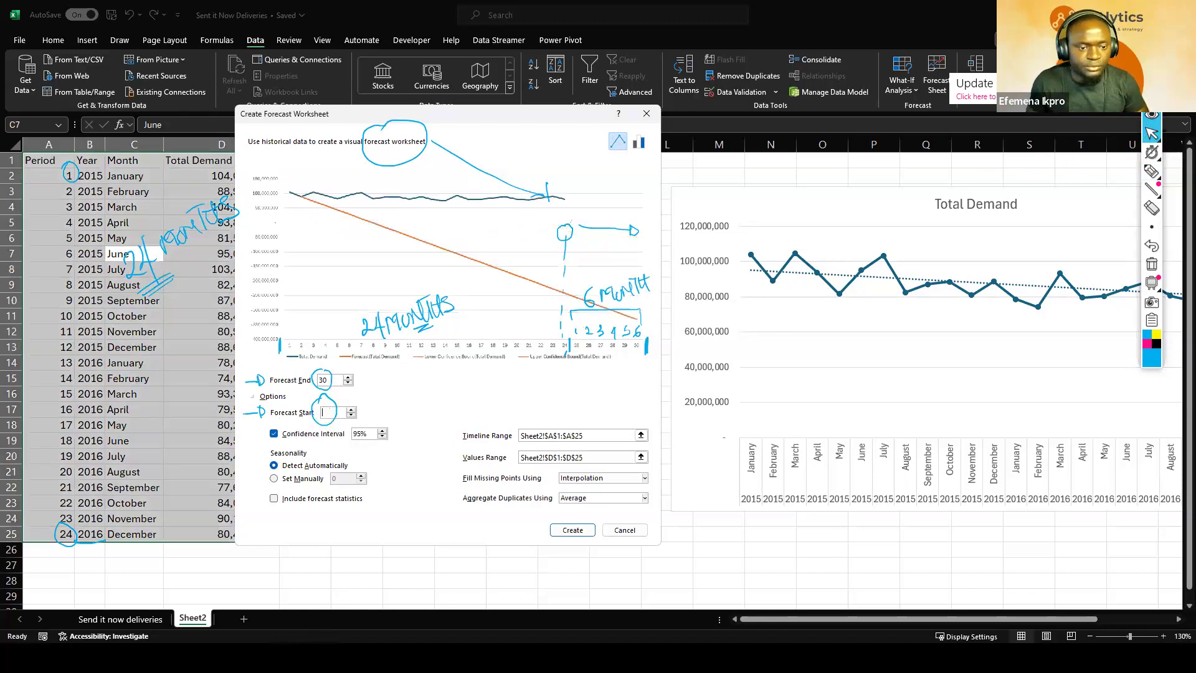
{"action": "type", "text": "15"}
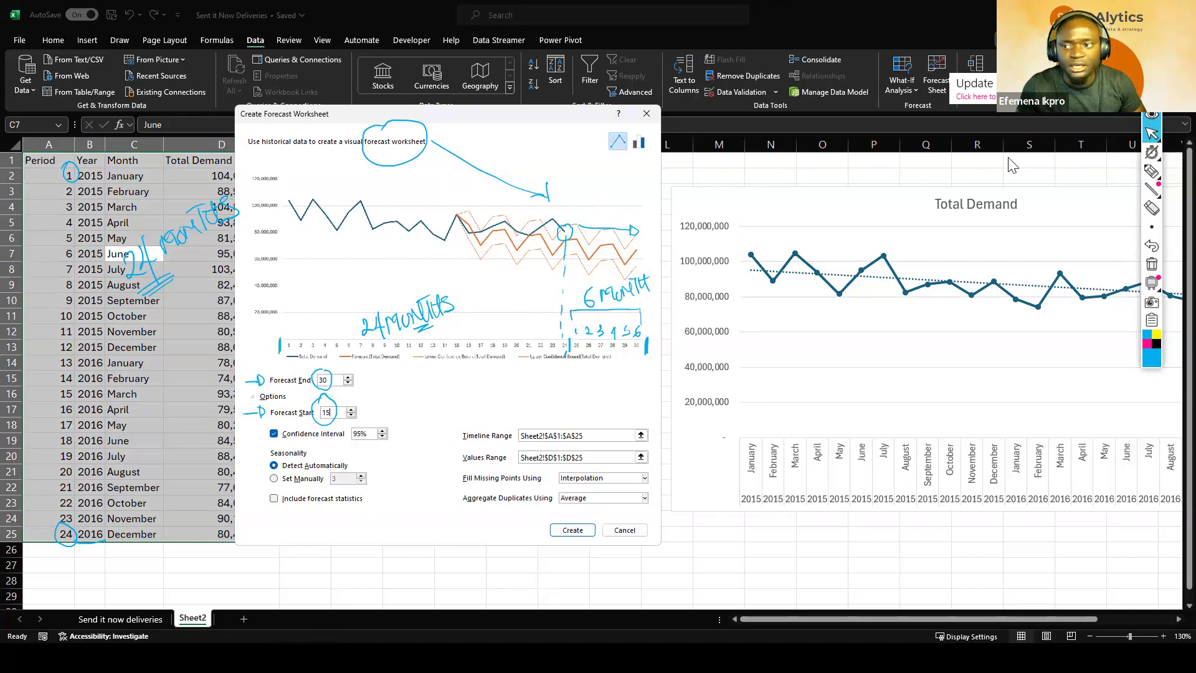
Step: Retrace the arrow over the forecast months in the preview and write "DECREASE" above it with the pen
{"action": "left_click", "coordinate": [1152, 171]}
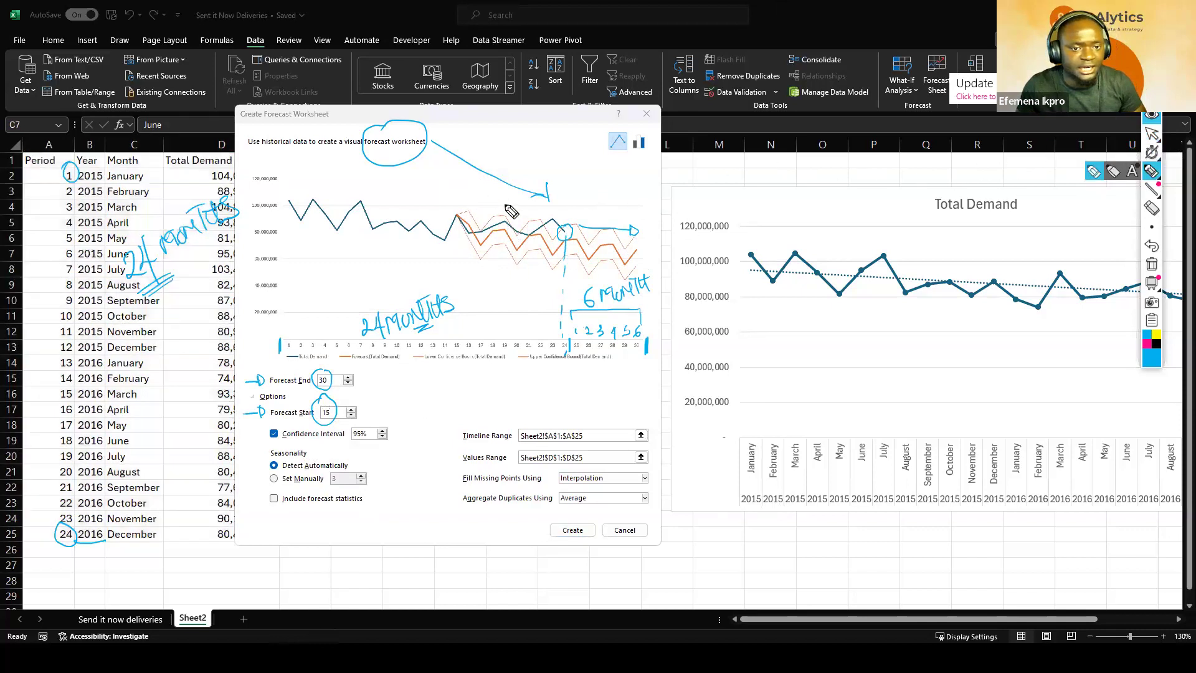
{"action": "mouse_move", "coordinate": [582, 226]}
{"action": "left_mouse_down"}
{"action": "mouse_move", "coordinate": [637, 230]}
{"action": "mouse_move", "coordinate": [614, 213]}
{"action": "left_mouse_up"}
{"action": "mouse_move", "coordinate": [628, 198]}
{"action": "left_mouse_down"}
{"action": "mouse_move", "coordinate": [625, 208]}
{"action": "mouse_move", "coordinate": [649, 205]}
{"action": "mouse_move", "coordinate": [701, 180]}
{"action": "left_mouse_up"}
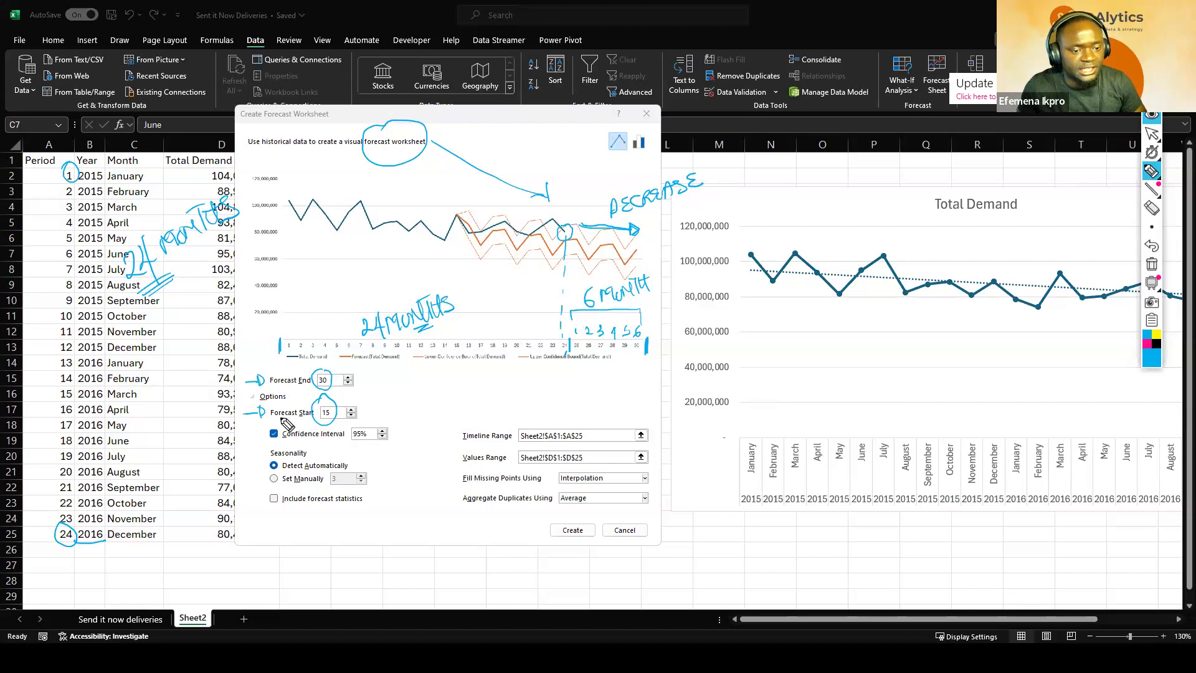
Step: Underline Forecast Start with "24 – 15" written beside it, and mark period 15 and its month March in the table
{"action": "left_click_drag", "start_coordinate": [277, 421], "coordinate": [298, 421]}
{"action": "mouse_move", "coordinate": [383, 390]}
{"action": "left_mouse_down"}
{"action": "mouse_move", "coordinate": [401, 408]}
{"action": "mouse_move", "coordinate": [429, 387]}
{"action": "mouse_move", "coordinate": [455, 391]}
{"action": "mouse_move", "coordinate": [468, 368]}
{"action": "left_mouse_up"}
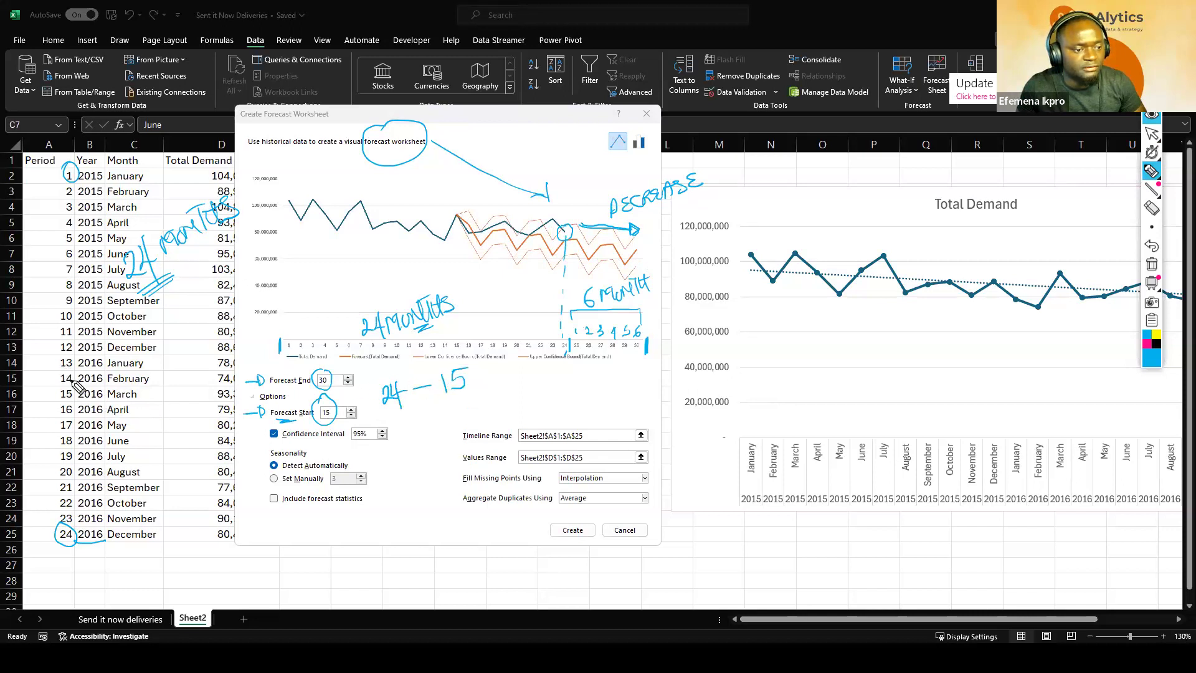
{"action": "mouse_move", "coordinate": [63, 389]}
{"action": "left_mouse_down"}
{"action": "mouse_move", "coordinate": [76, 406]}
{"action": "mouse_move", "coordinate": [61, 386]}
{"action": "left_mouse_up"}
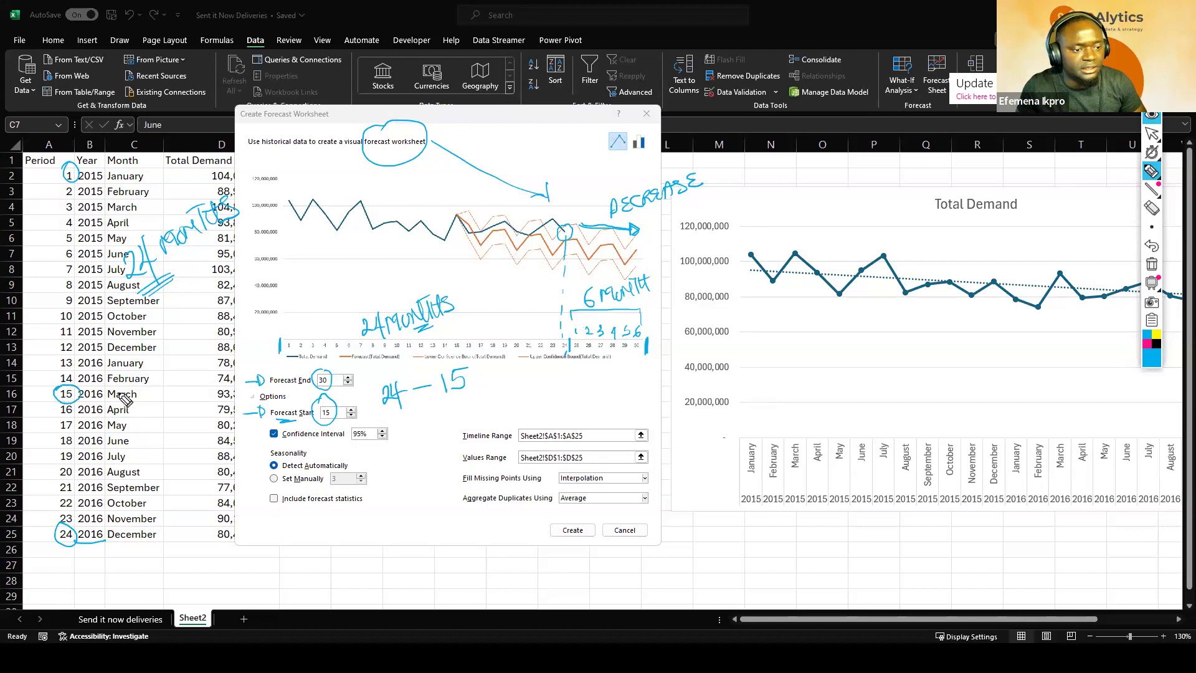
{"action": "left_click_drag", "start_coordinate": [143, 393], "coordinate": [160, 393]}
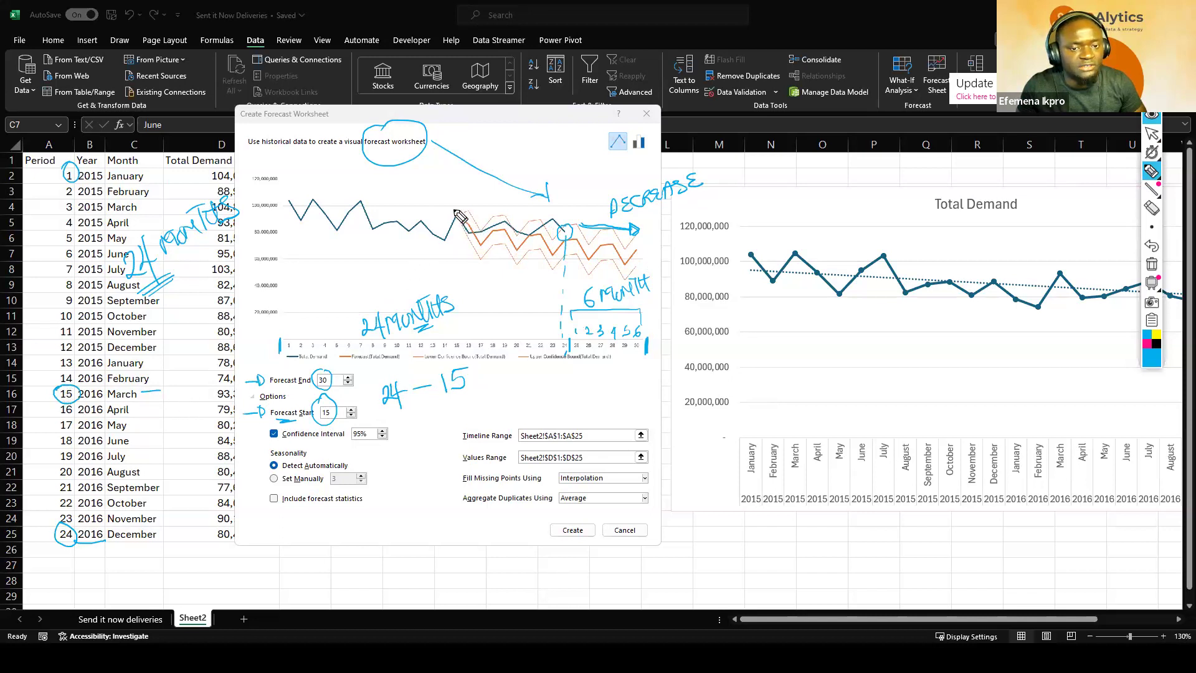
Step: Circle the forecast line's start at period 15 and its end in the preview, and trace the line between them
{"action": "left_click_drag", "start_coordinate": [459, 214], "coordinate": [461, 219]}
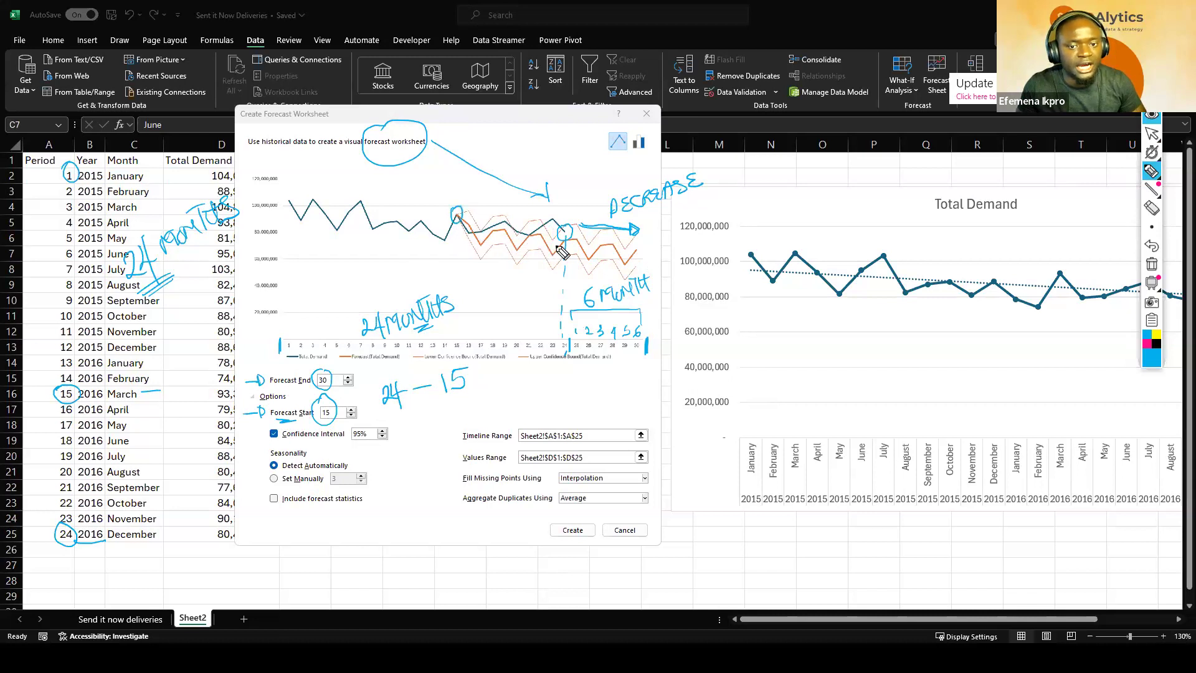
{"action": "mouse_move", "coordinate": [651, 236]}
{"action": "left_mouse_down"}
{"action": "mouse_move", "coordinate": [648, 251]}
{"action": "mouse_move", "coordinate": [652, 237]}
{"action": "mouse_move", "coordinate": [657, 247]}
{"action": "left_mouse_up"}
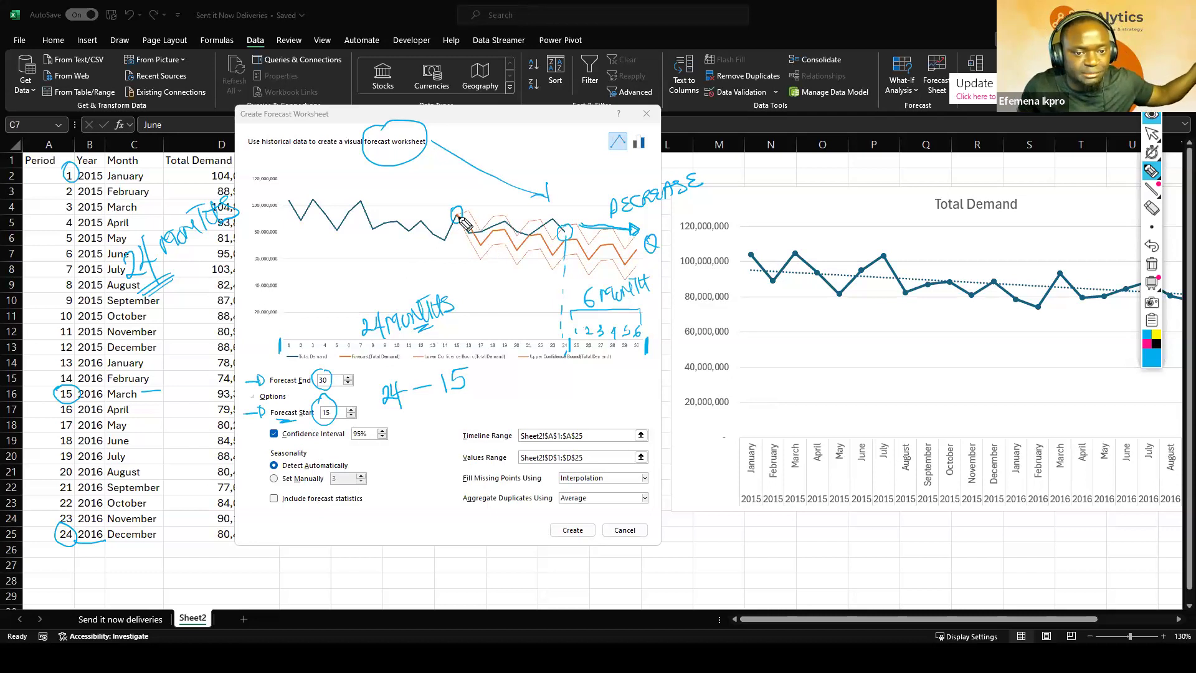
{"action": "mouse_move", "coordinate": [458, 217]}
{"action": "left_mouse_down"}
{"action": "mouse_move", "coordinate": [564, 255]}
{"action": "mouse_move", "coordinate": [614, 250]}
{"action": "mouse_move", "coordinate": [626, 266]}
{"action": "left_mouse_up"}
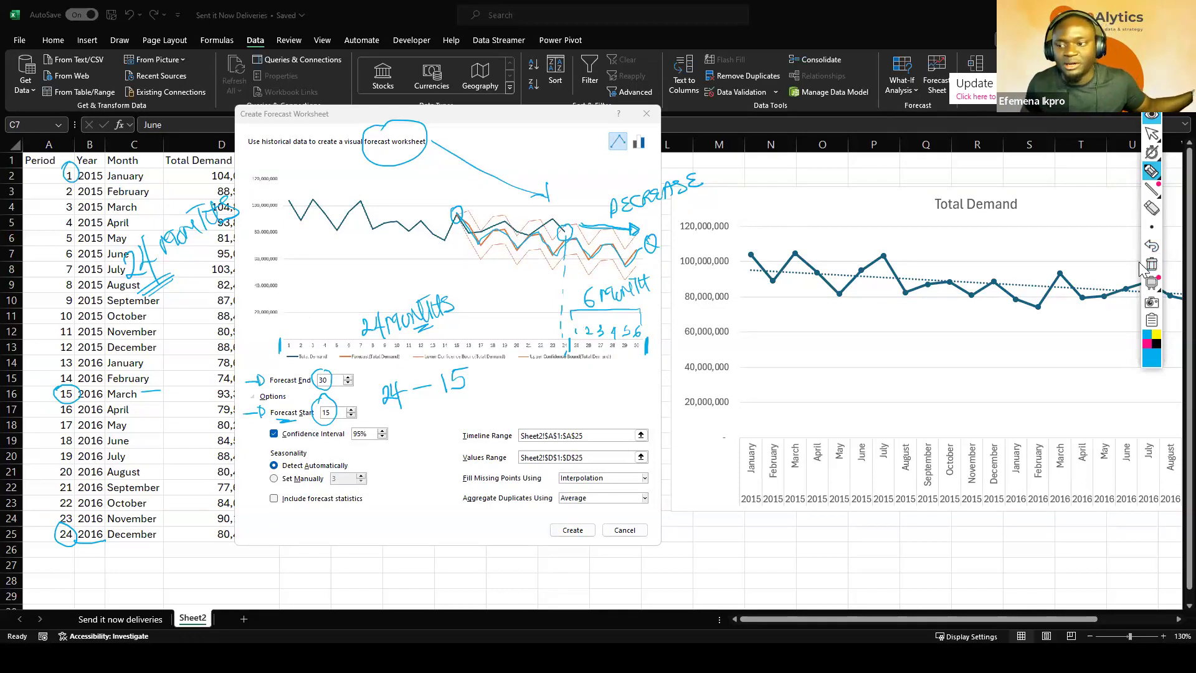
Step: Erase all pen annotations and close the Create Forecast Worksheet dialog without creating a sheet
{"action": "left_click", "coordinate": [1160, 274]}
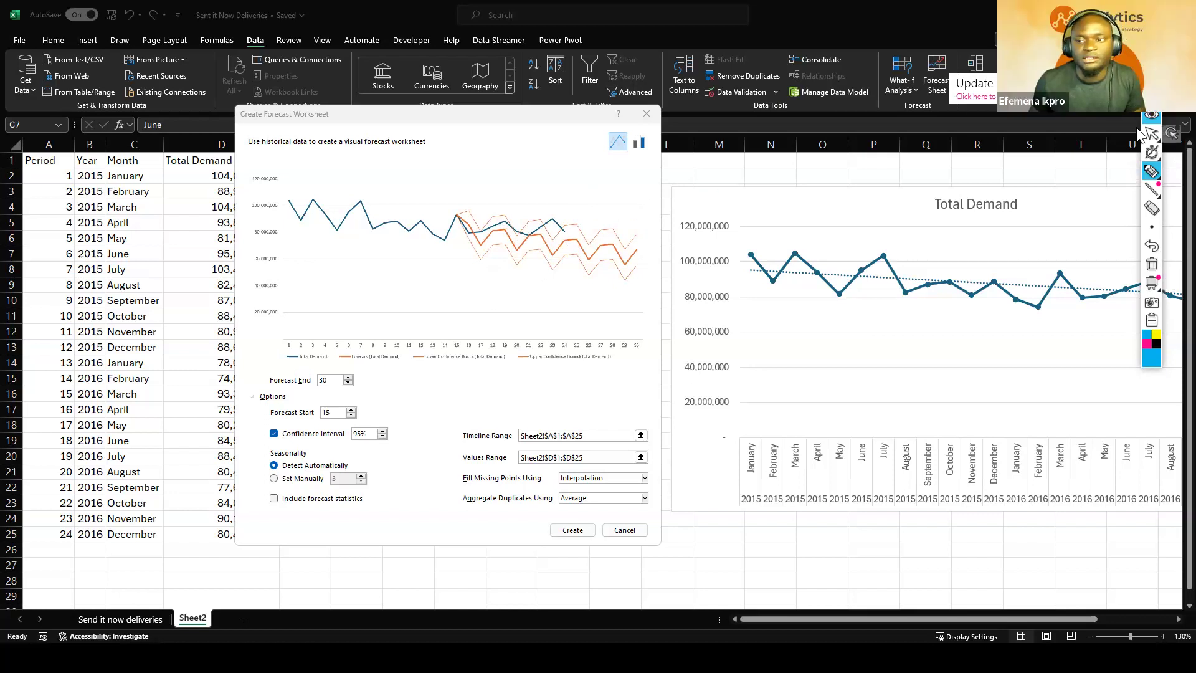
{"action": "left_click", "coordinate": [1151, 134]}
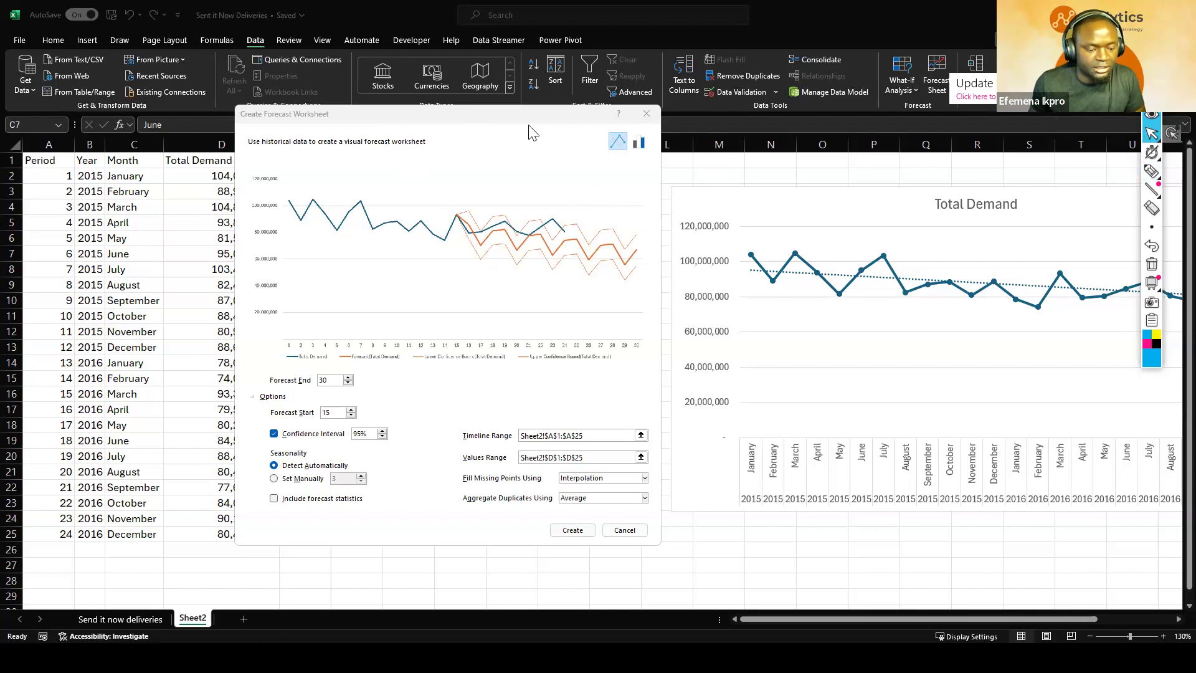
{"action": "left_click", "coordinate": [642, 117]}
{"action": "left_click", "coordinate": [221, 145]}
{"action": "left_click_drag", "start_coordinate": [62, 145], "coordinate": [167, 233]}
{"action": "left_click", "coordinate": [186, 238]}
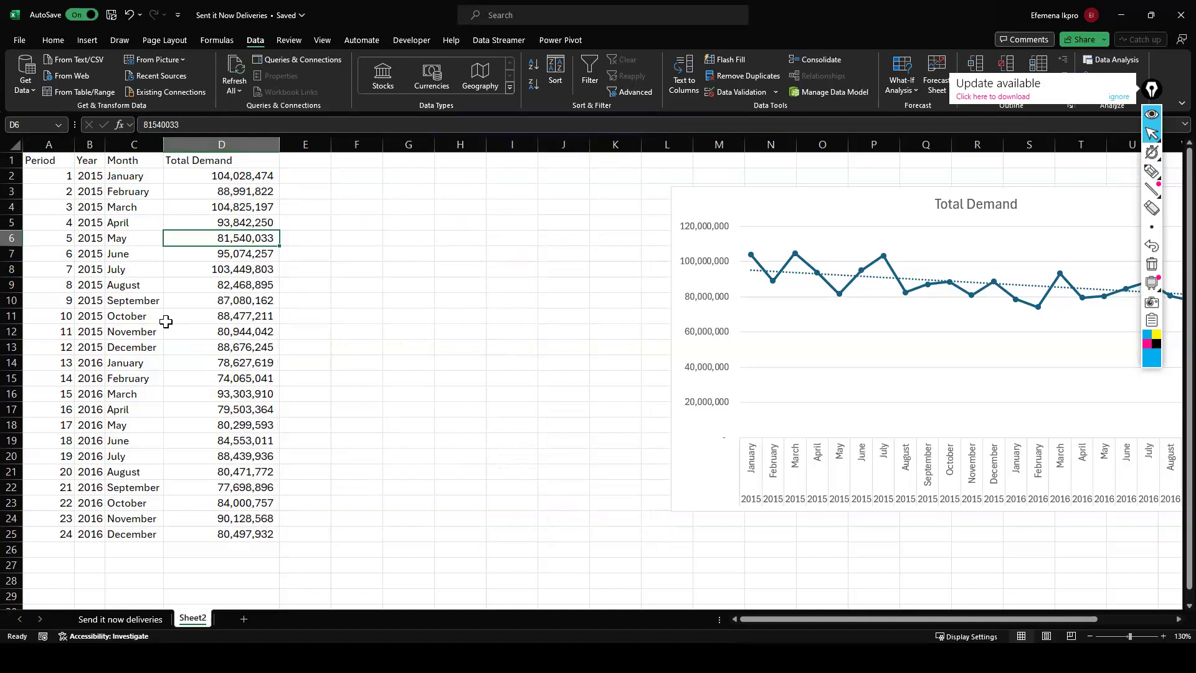
{"action": "left_click_drag", "start_coordinate": [152, 312], "coordinate": [152, 307]}
{"action": "left_click", "coordinate": [227, 275]}
{"action": "left_click", "coordinate": [143, 282]}
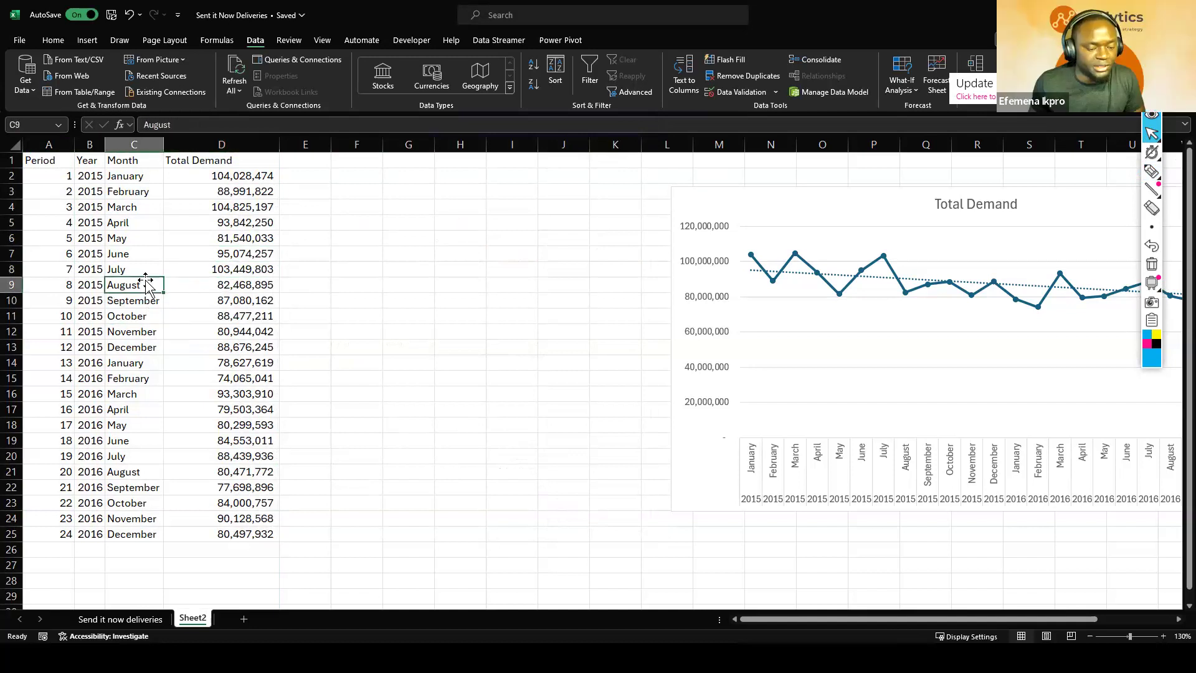
{"action": "left_click", "coordinate": [202, 343]}
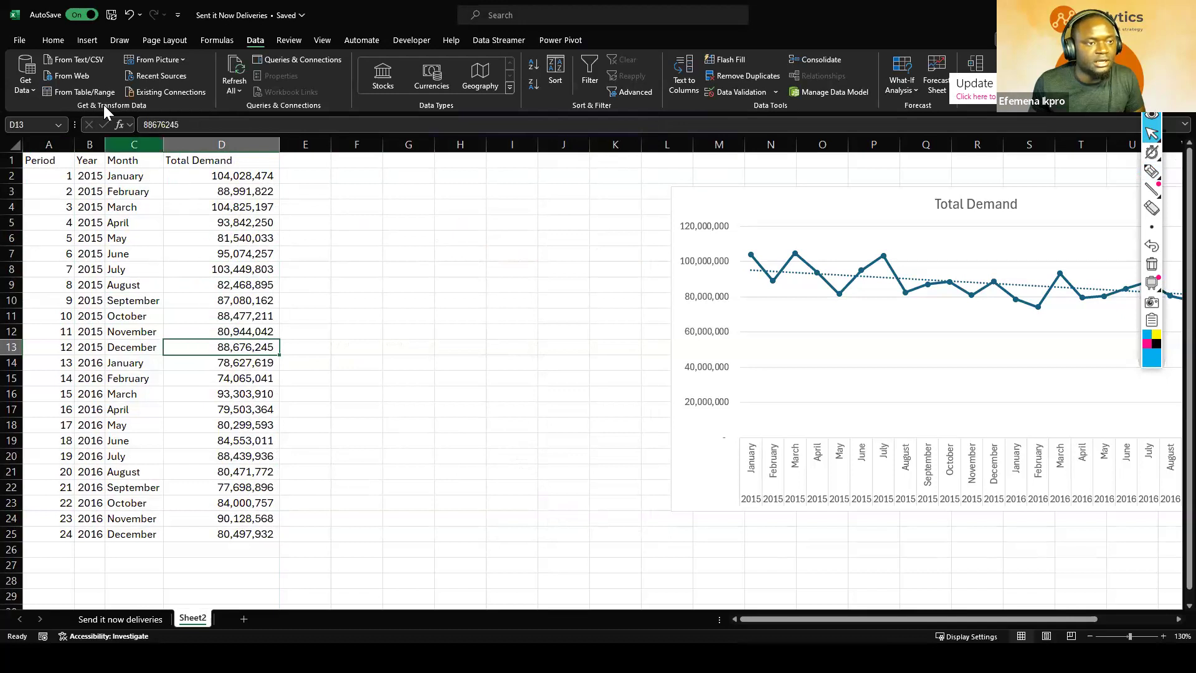
{"action": "left_click", "coordinate": [144, 350]}
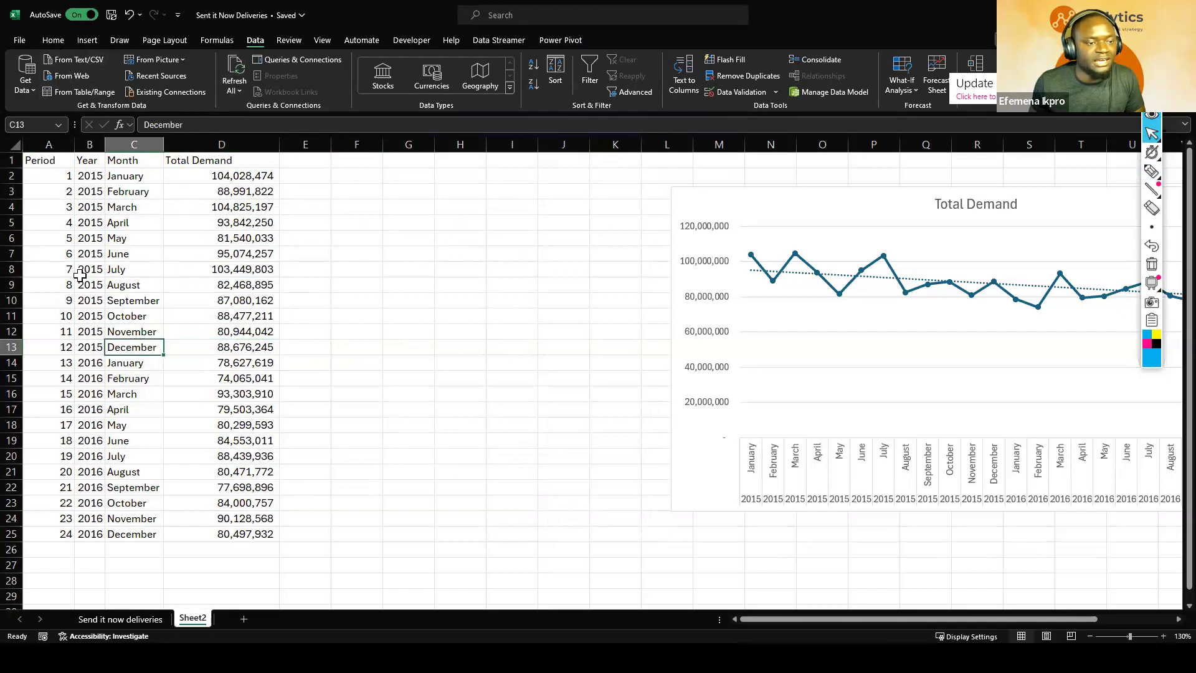
{"action": "left_click", "coordinate": [89, 267]}
{"action": "left_click", "coordinate": [185, 266]}
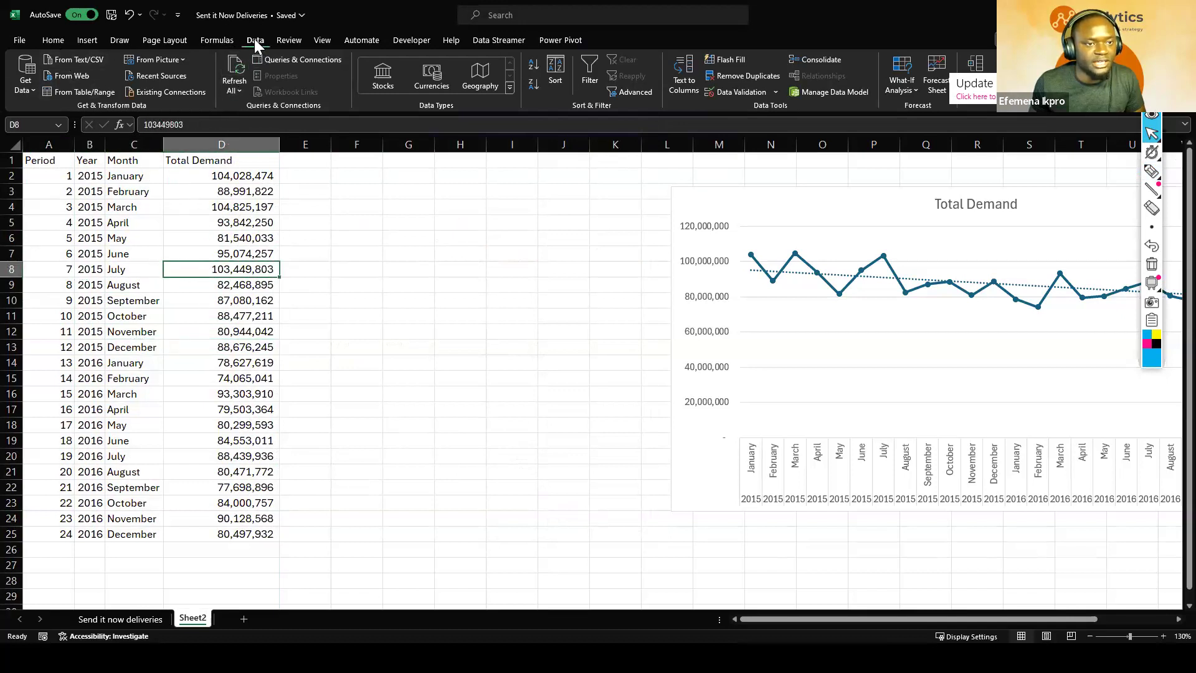
Step: Open the Forecast Sheet dialog from a cell in the demand table and move it clear of the table
{"action": "left_click", "coordinate": [940, 67]}
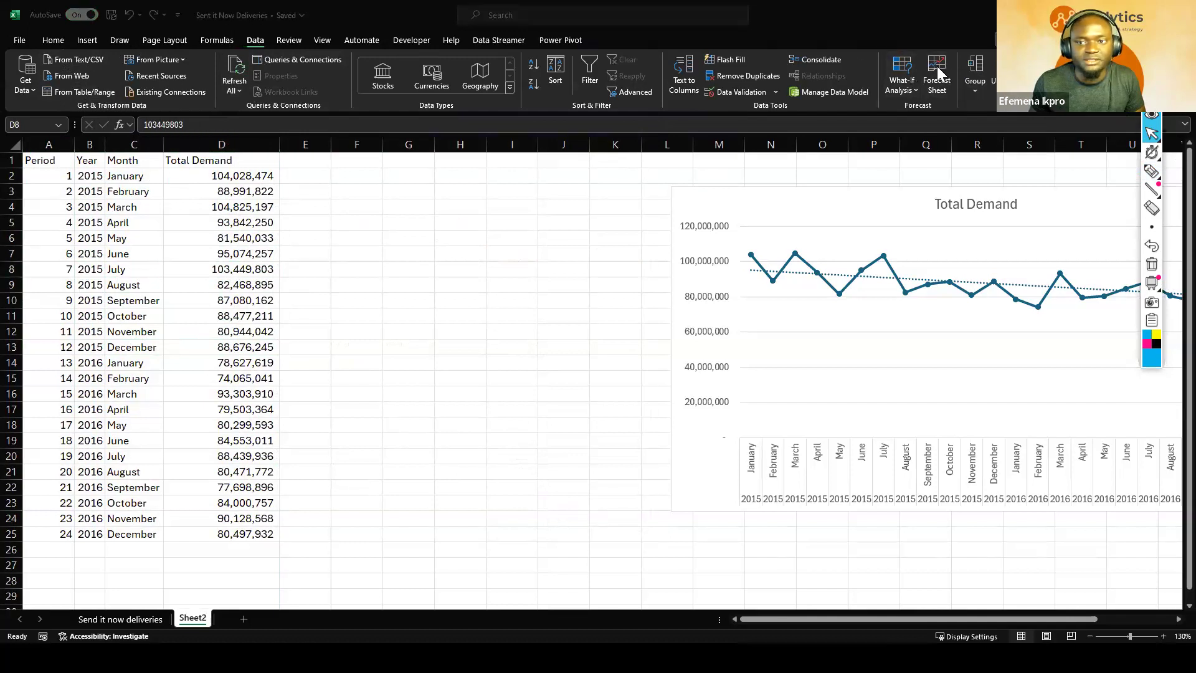
{"action": "left_click", "coordinate": [209, 262]}
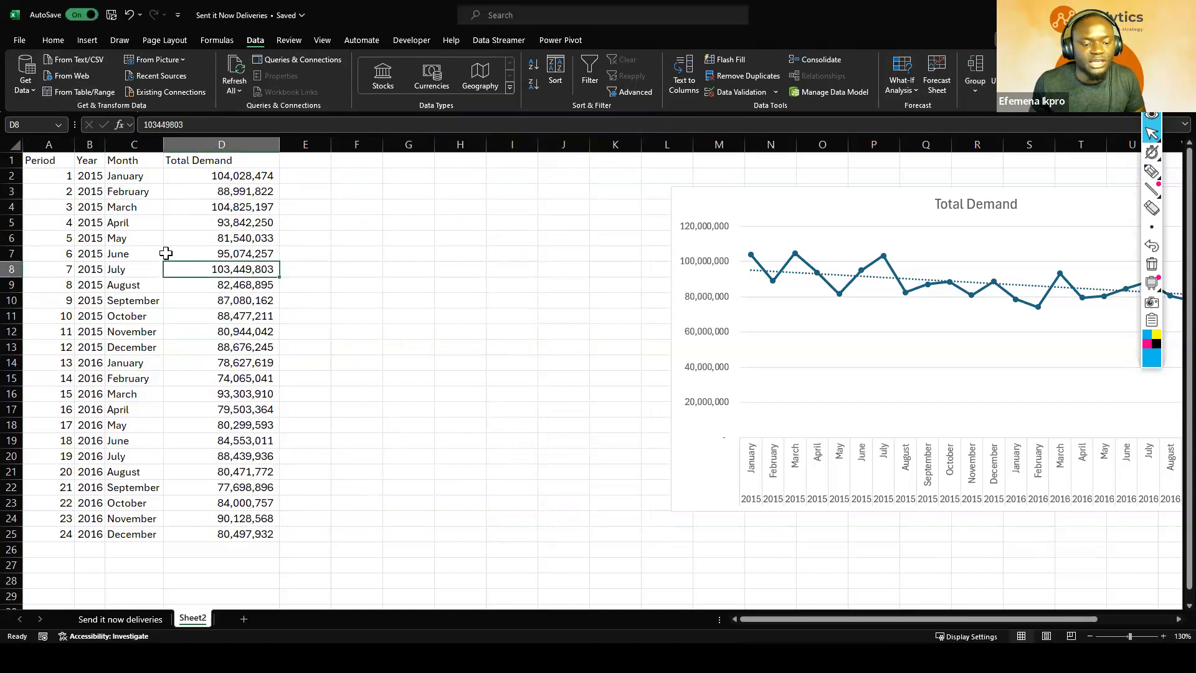
{"action": "left_click", "coordinate": [129, 223]}
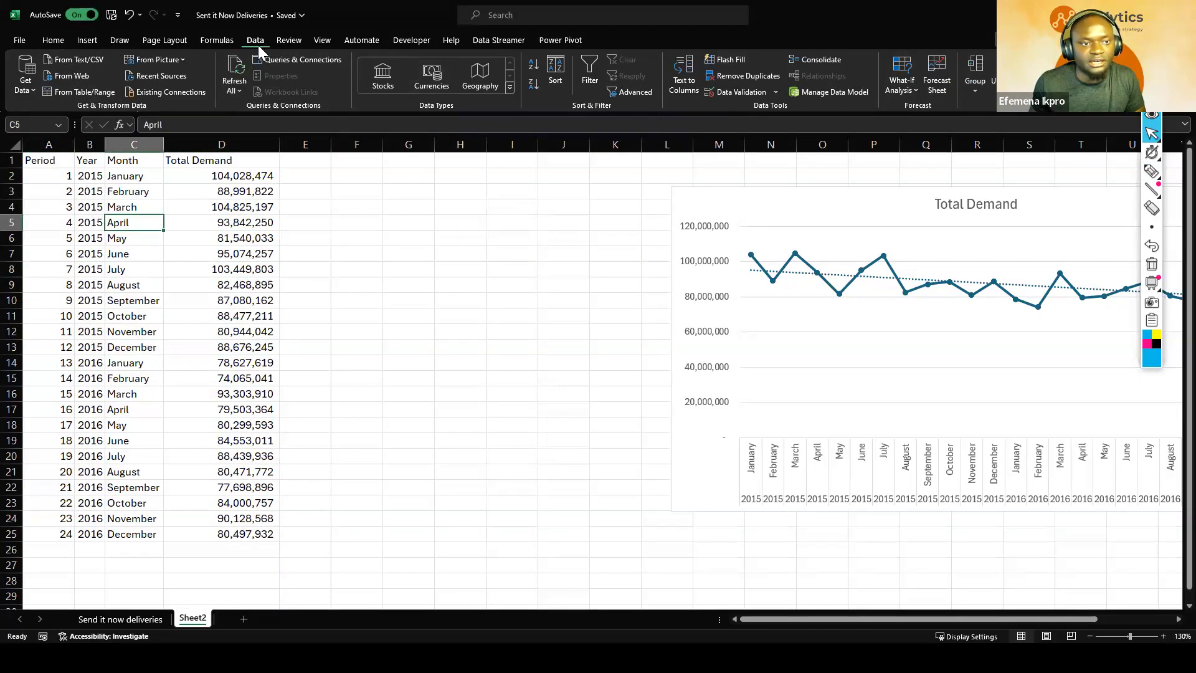
{"action": "left_click", "coordinate": [943, 64]}
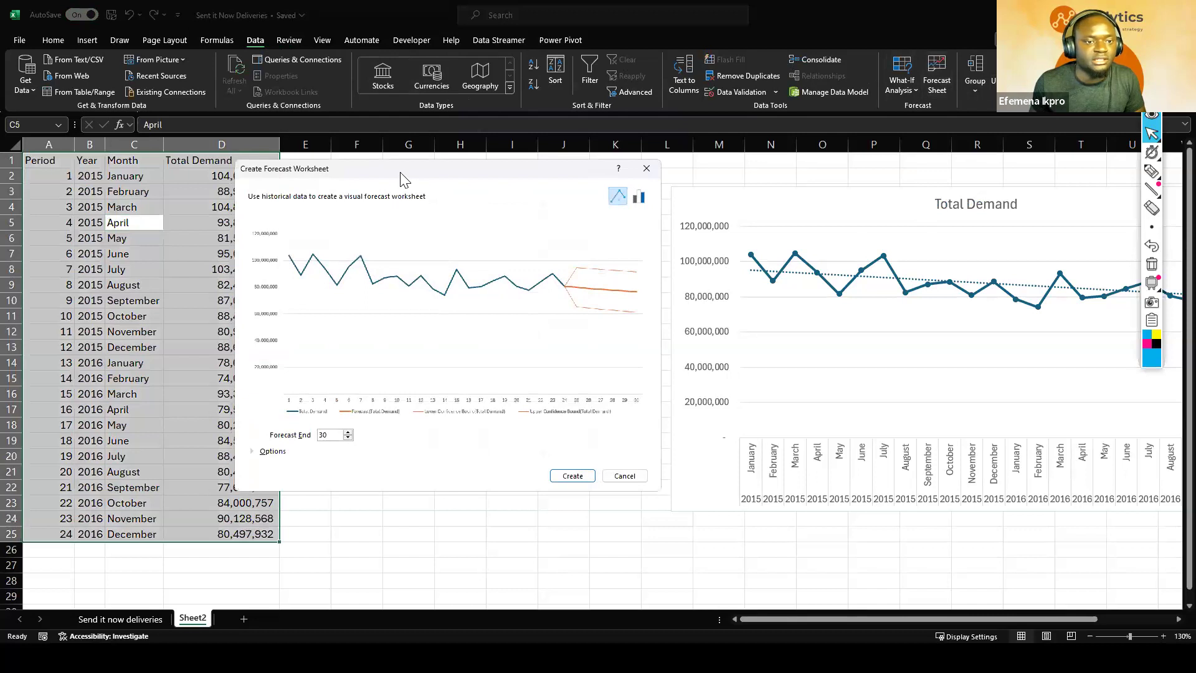
{"action": "left_click_drag", "start_coordinate": [411, 178], "coordinate": [521, 119]}
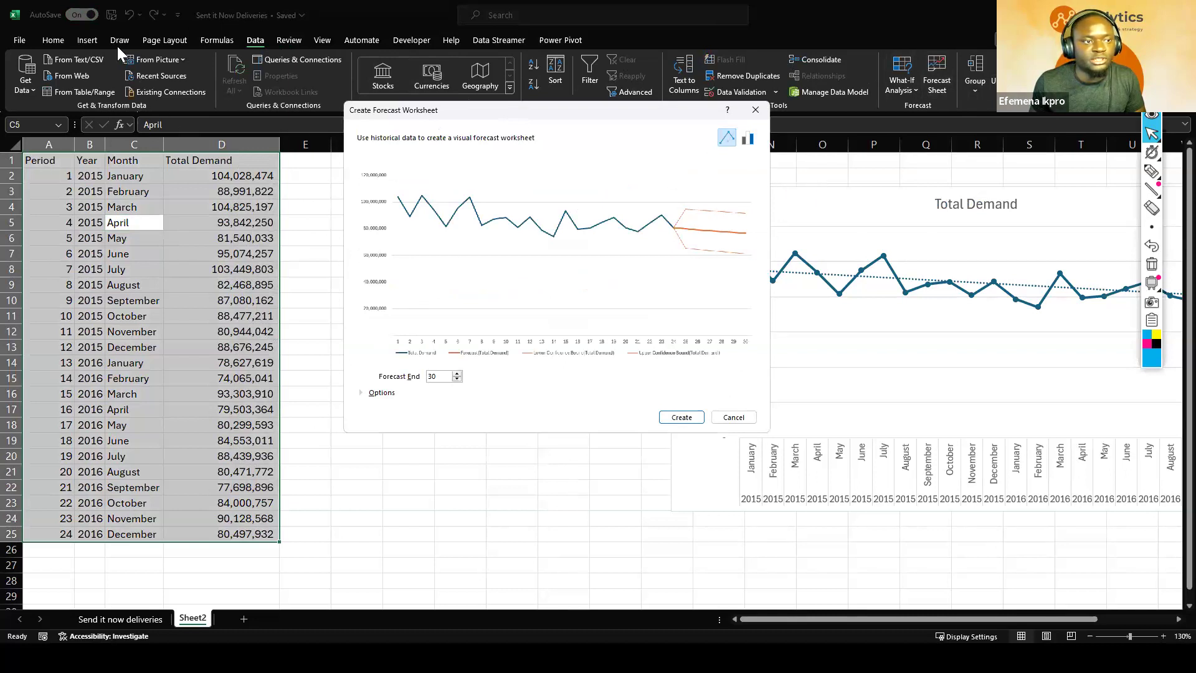
Step: Mark off periods 1 to 24 on the preview's axis and draw dashes beside periods 1 and 24 in the table
{"action": "left_click", "coordinate": [1151, 171]}
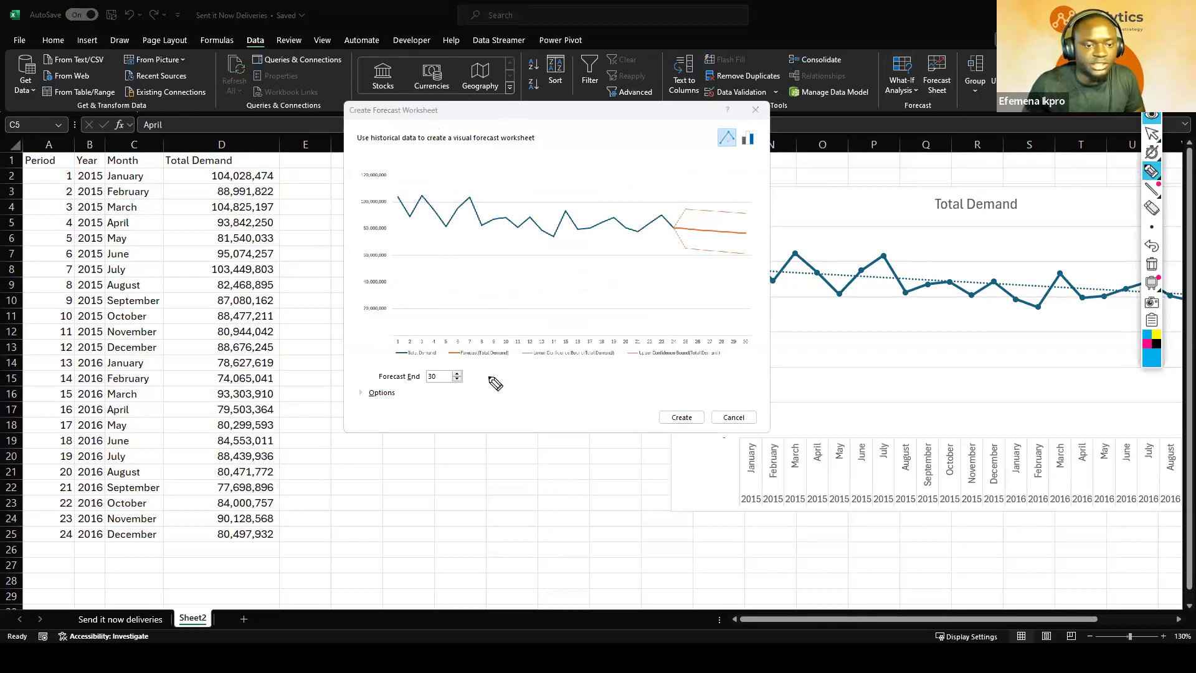
{"action": "left_click_drag", "start_coordinate": [389, 336], "coordinate": [388, 348]}
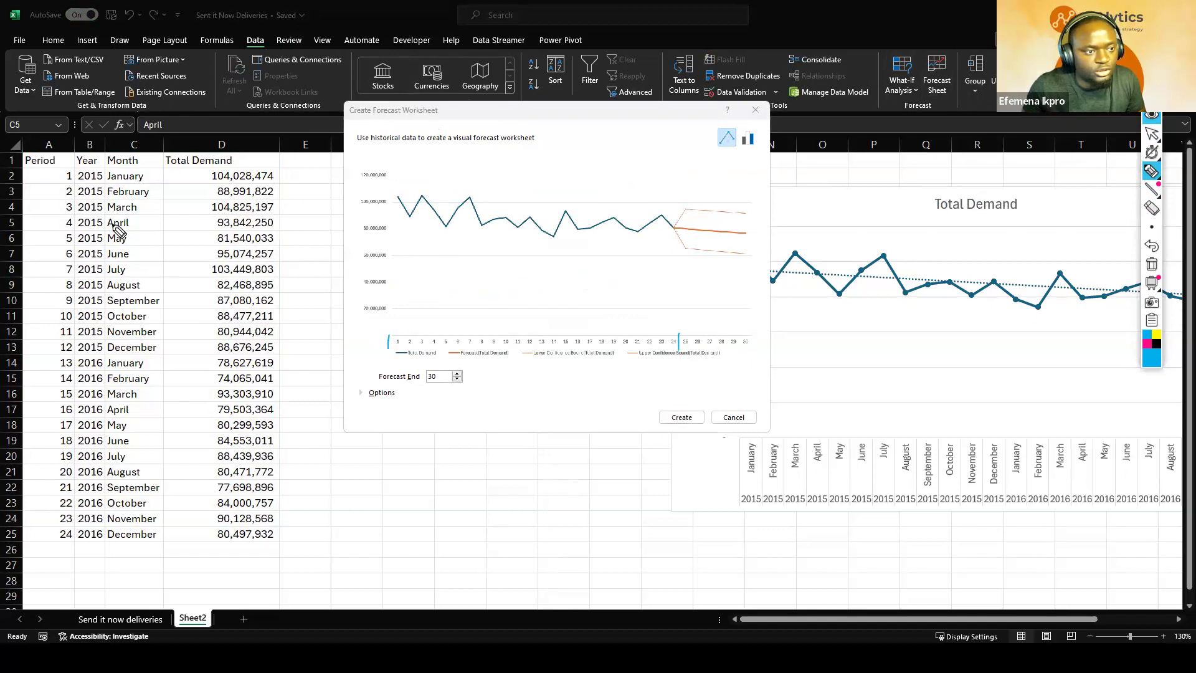
{"action": "left_click_drag", "start_coordinate": [37, 177], "coordinate": [54, 177]}
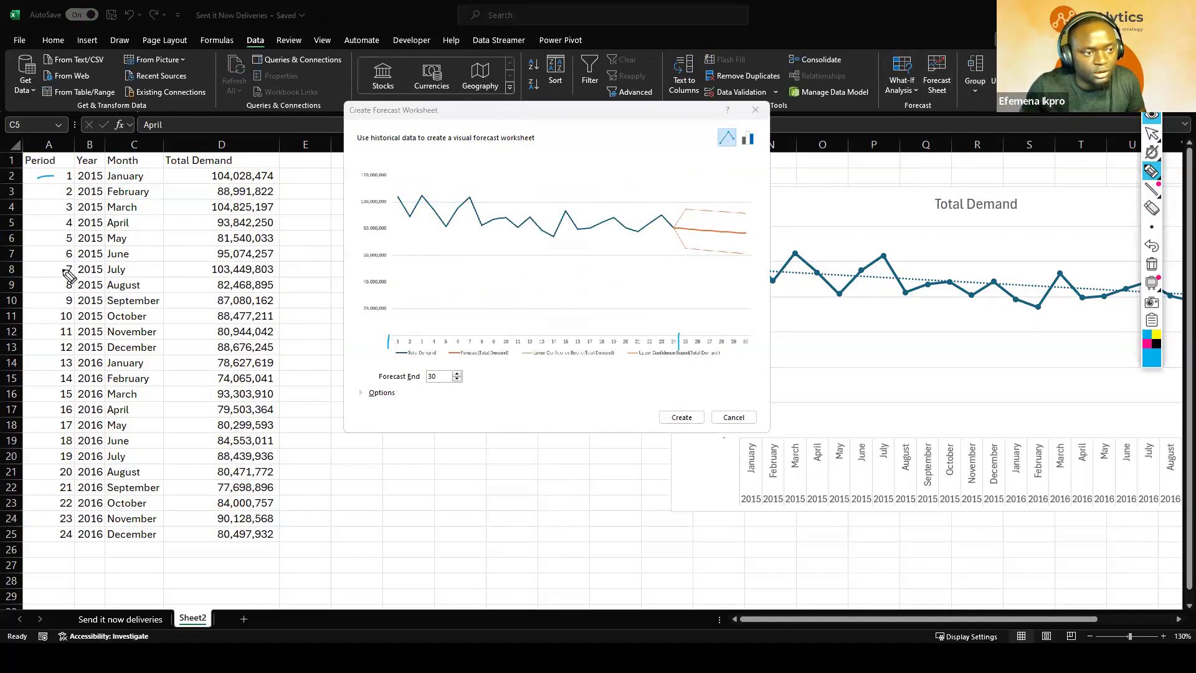
{"action": "left_click_drag", "start_coordinate": [41, 535], "coordinate": [59, 534]}
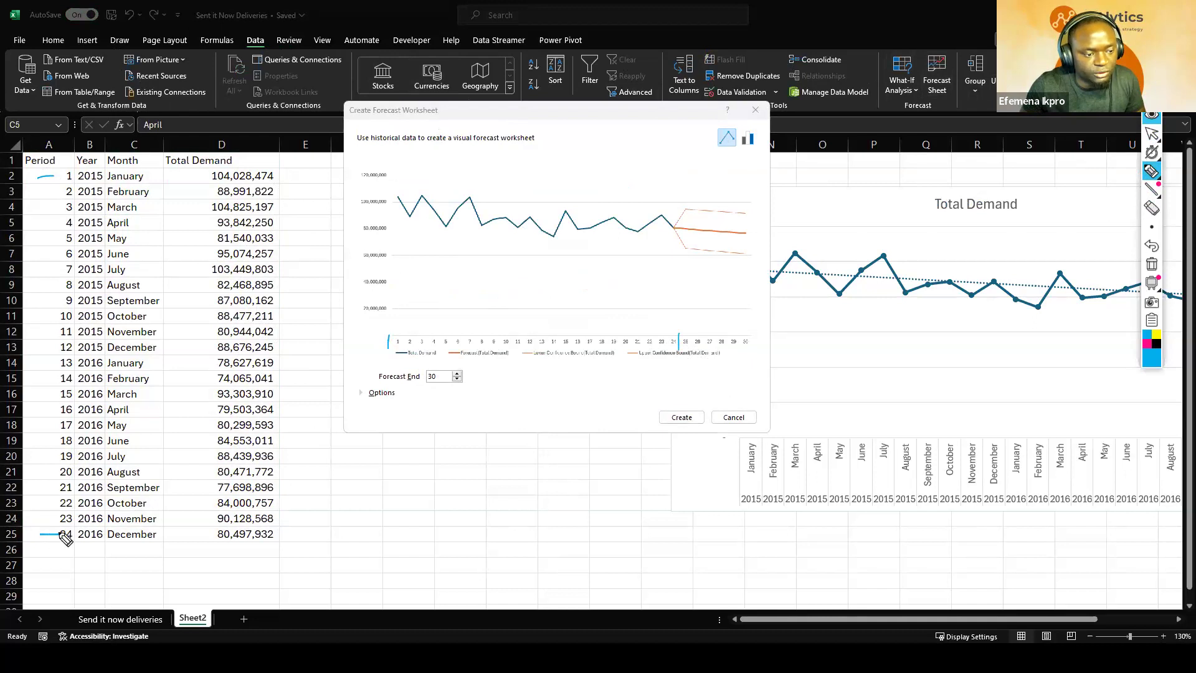
Step: Circle periods 1 and 2, mark the months January, February and the final December, and write an underlined "24 MONTH" over the table
{"action": "left_click_drag", "start_coordinate": [69, 169], "coordinate": [67, 169]}
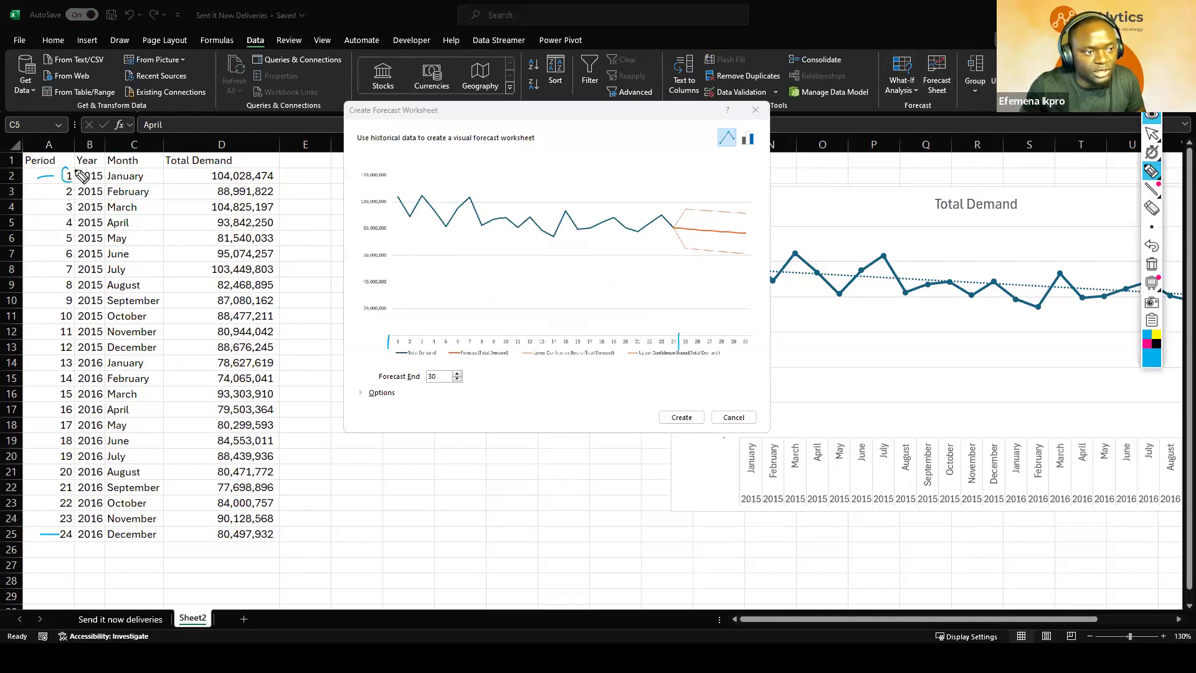
{"action": "left_click_drag", "start_coordinate": [150, 177], "coordinate": [167, 177]}
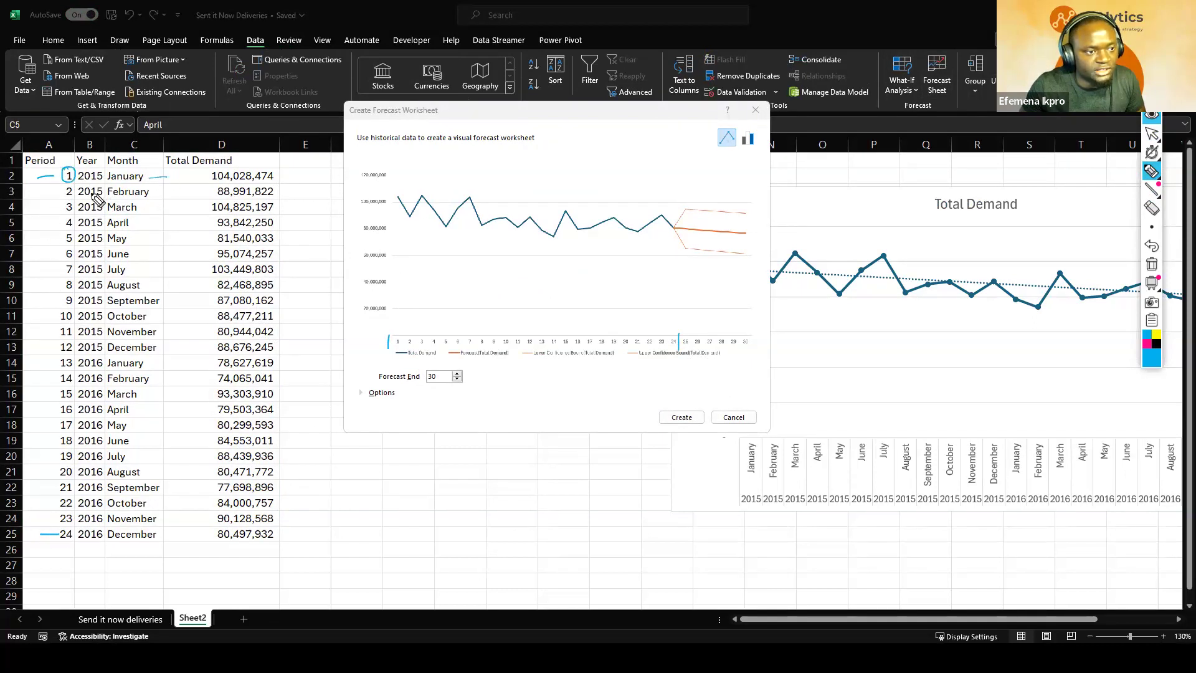
{"action": "left_click_drag", "start_coordinate": [70, 185], "coordinate": [68, 185]}
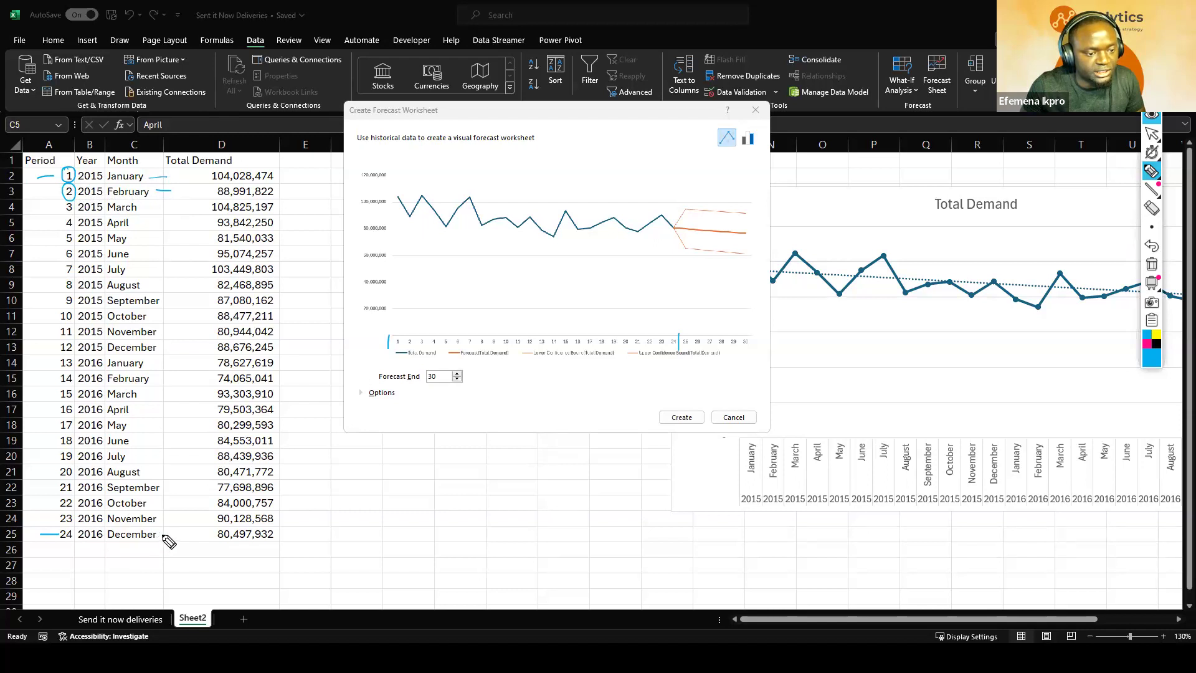
{"action": "left_click_drag", "start_coordinate": [168, 534], "coordinate": [178, 530]}
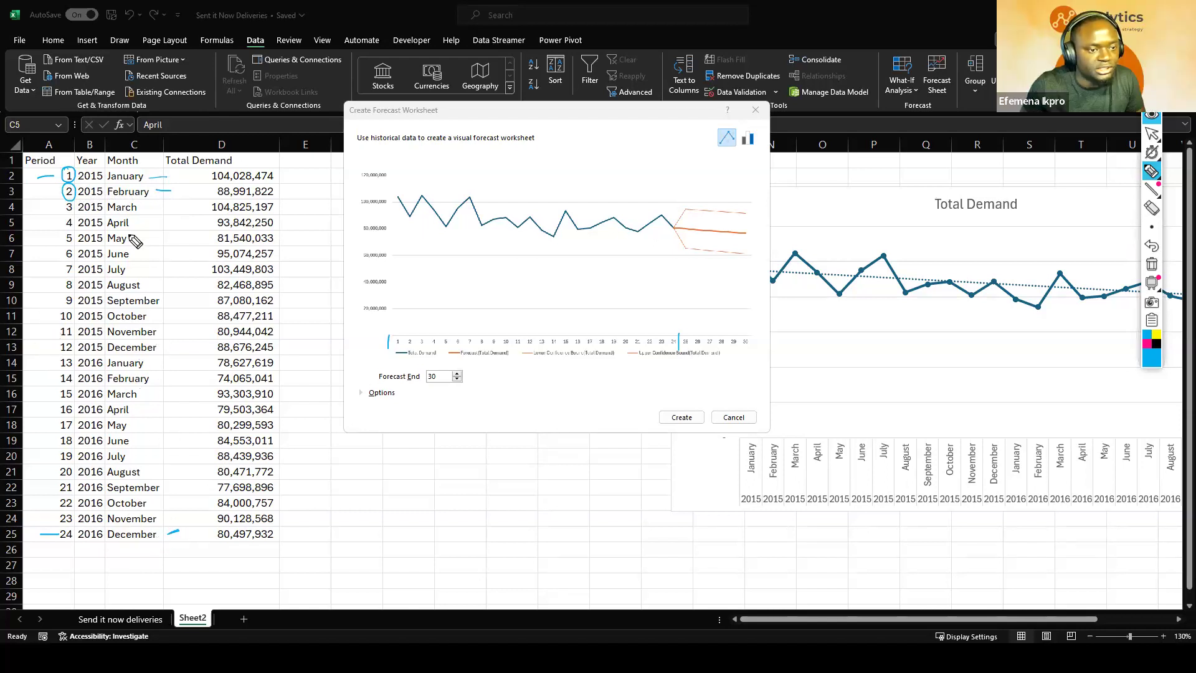
{"action": "mouse_move", "coordinate": [140, 250]}
{"action": "left_mouse_down"}
{"action": "mouse_move", "coordinate": [140, 265]}
{"action": "mouse_move", "coordinate": [161, 262]}
{"action": "mouse_move", "coordinate": [166, 274]}
{"action": "mouse_move", "coordinate": [230, 233]}
{"action": "left_mouse_up"}
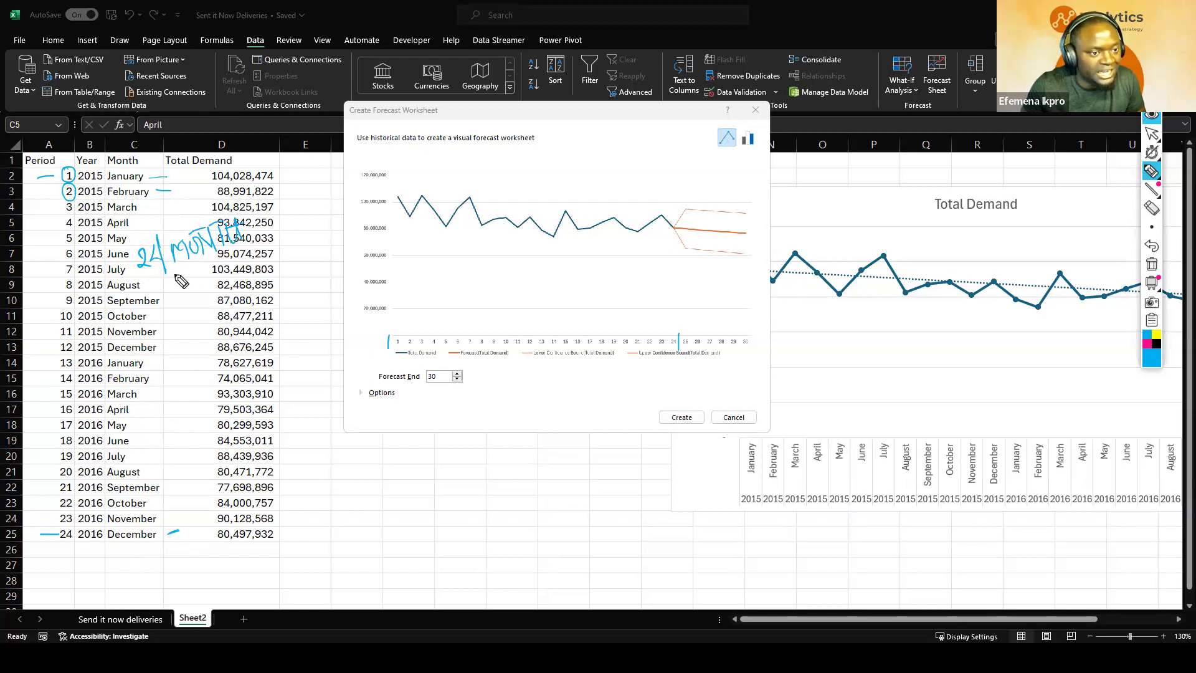
{"action": "left_click_drag", "start_coordinate": [163, 288], "coordinate": [191, 274]}
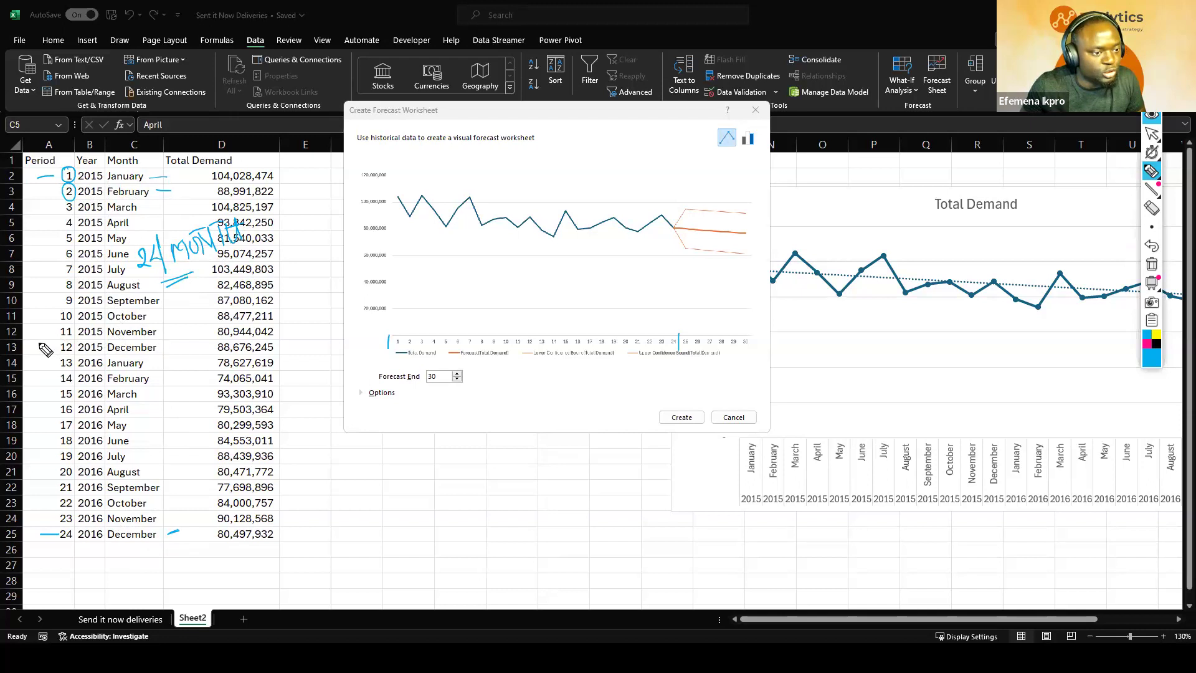
Step: Write 12, 12 and the sum 24 beside the periods and "2 YEARS" over the table, and retrace the period marks on the preview's axis
{"action": "left_click_drag", "start_coordinate": [39, 342], "coordinate": [61, 339]}
{"action": "mouse_move", "coordinate": [64, 455]}
{"action": "left_mouse_down"}
{"action": "mouse_move", "coordinate": [45, 465]}
{"action": "mouse_move", "coordinate": [70, 475]}
{"action": "left_mouse_up"}
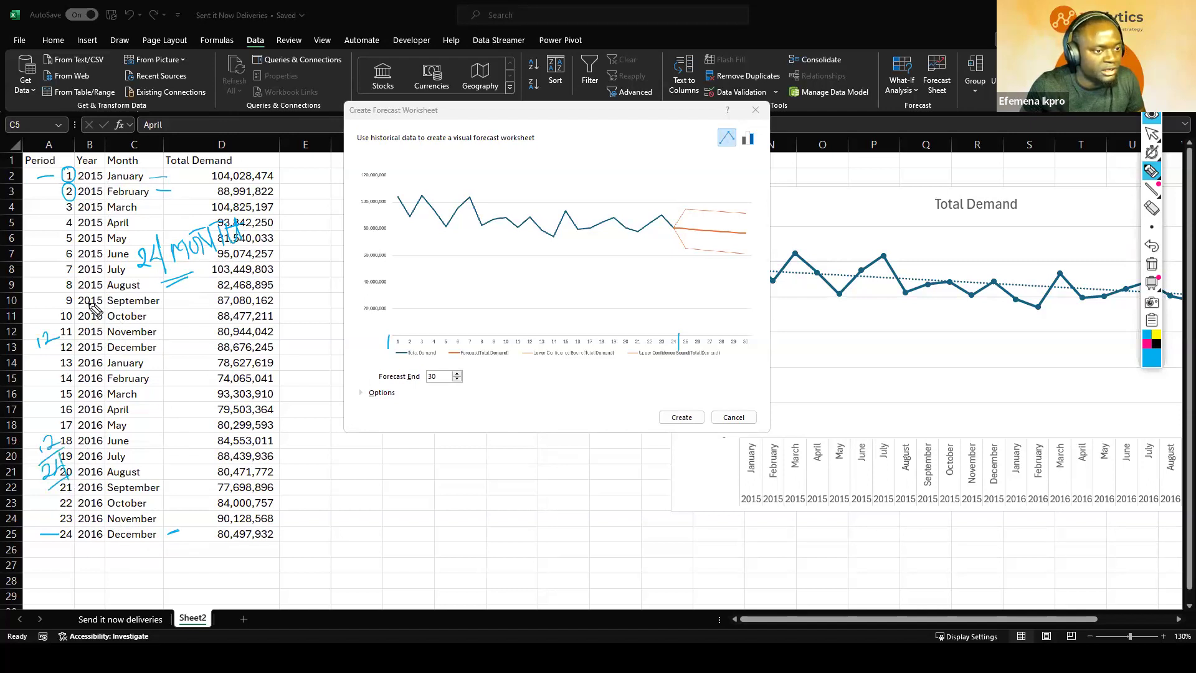
{"action": "left_click_drag", "start_coordinate": [135, 223], "coordinate": [201, 196]}
{"action": "mouse_move", "coordinate": [203, 194]}
{"action": "left_mouse_down"}
{"action": "mouse_move", "coordinate": [218, 198]}
{"action": "mouse_move", "coordinate": [200, 204]}
{"action": "left_mouse_up"}
{"action": "left_click_drag", "start_coordinate": [201, 272], "coordinate": [165, 285]}
{"action": "left_click_drag", "start_coordinate": [389, 337], "coordinate": [389, 353]}
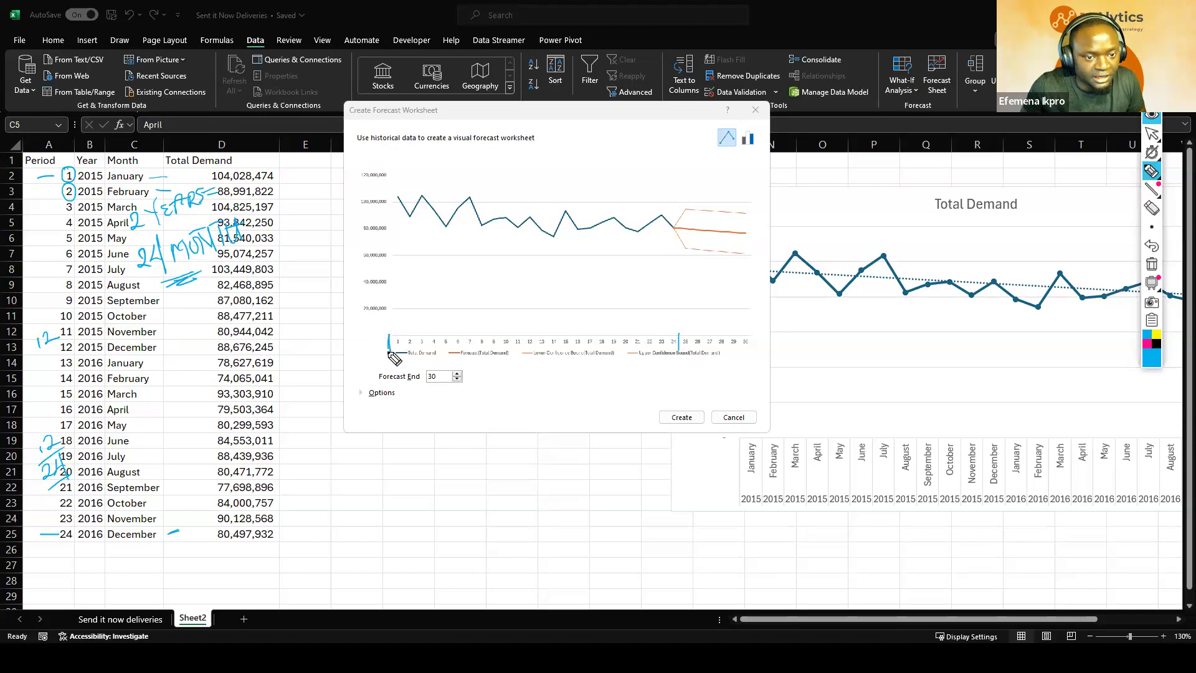
{"action": "left_click_drag", "start_coordinate": [679, 335], "coordinate": [679, 353]}
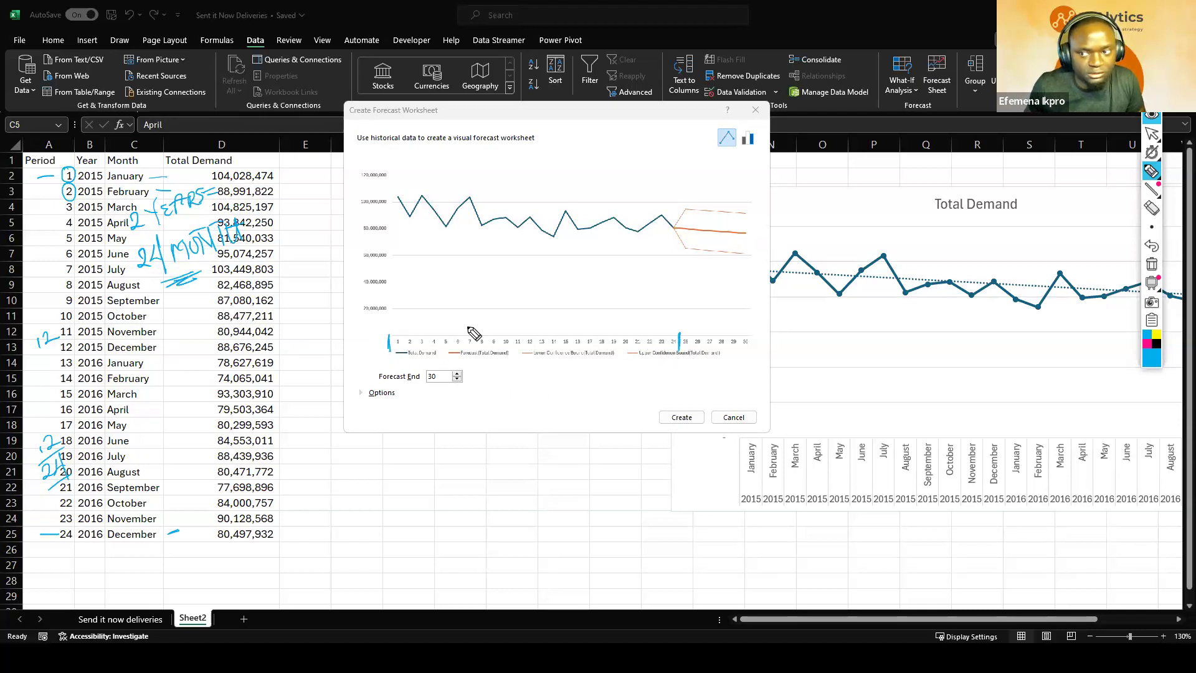
Step: Expand the forecast dialog's options and write "FORECAST 6 MONTHS" above the preview chart
{"action": "left_click", "coordinate": [1151, 132]}
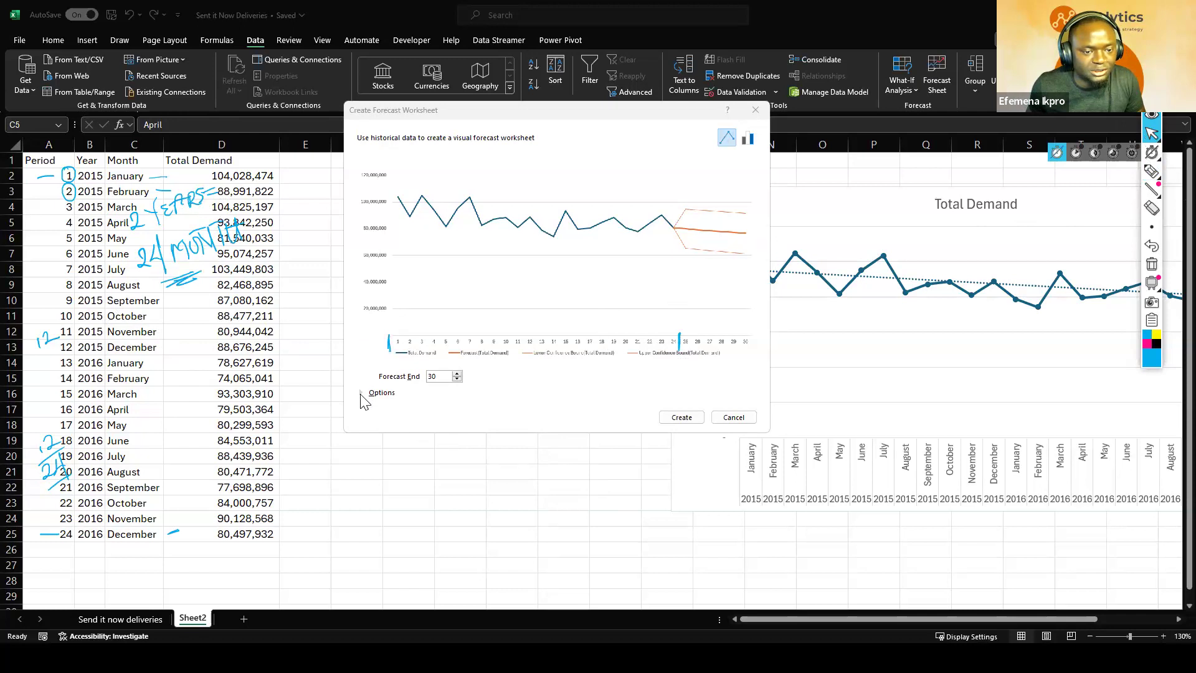
{"action": "left_click", "coordinate": [364, 393]}
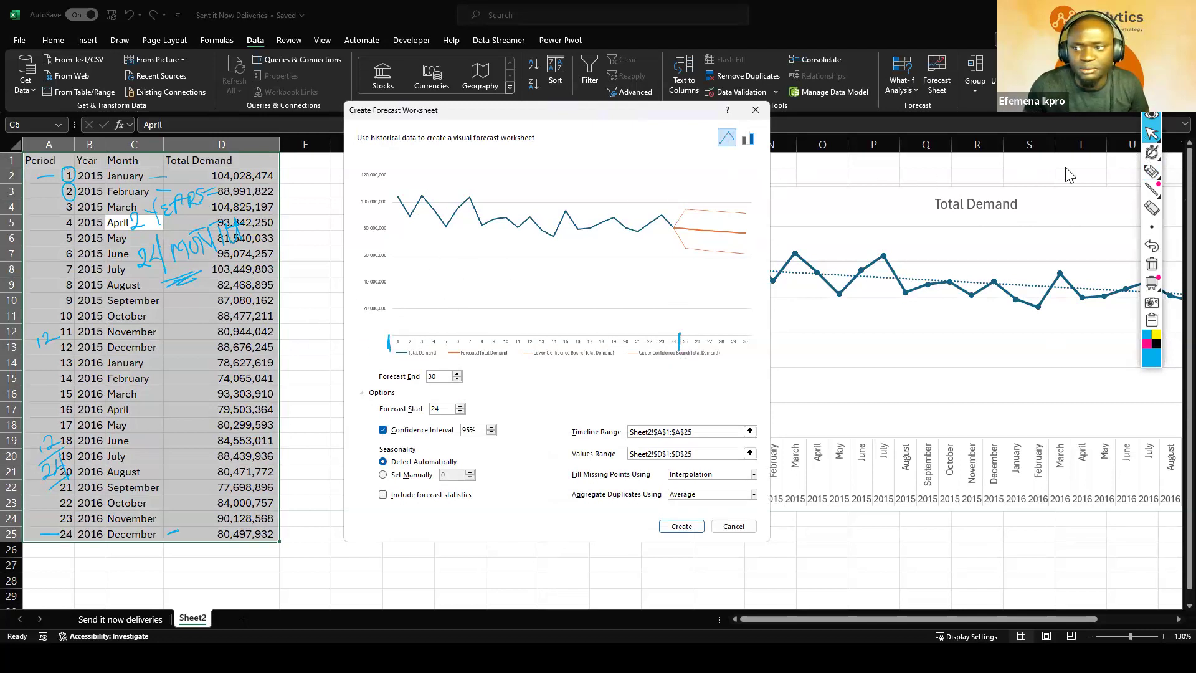
{"action": "left_click", "coordinate": [1151, 174]}
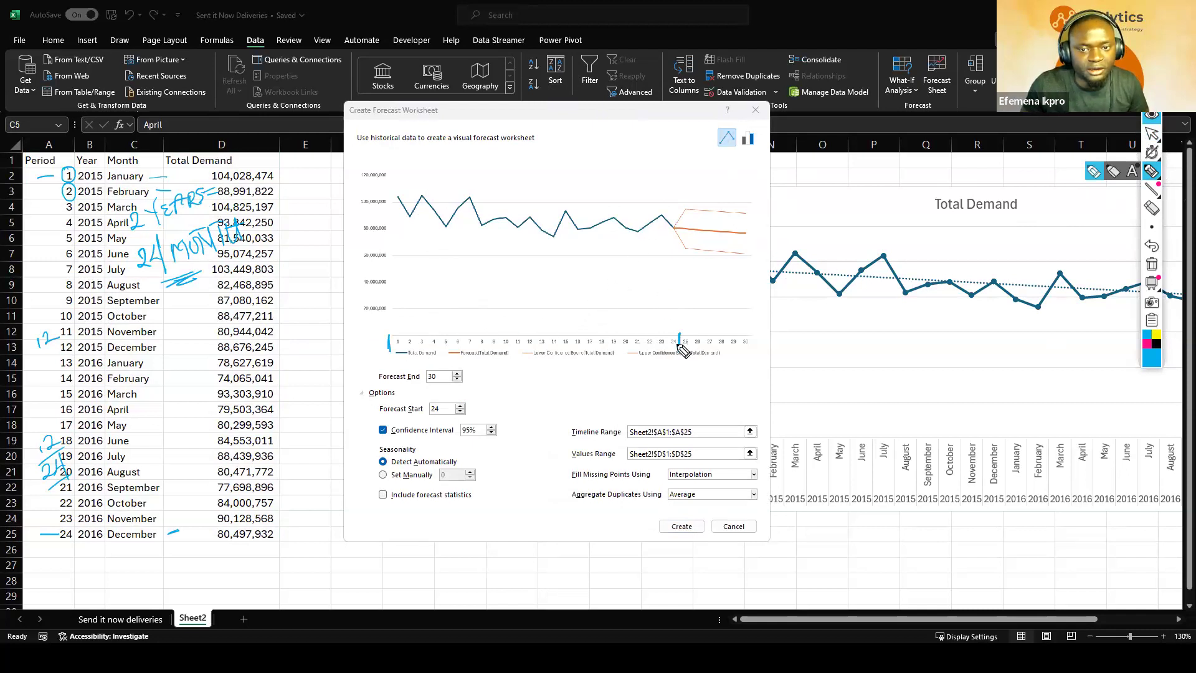
{"action": "mouse_move", "coordinate": [568, 107]}
{"action": "left_mouse_down"}
{"action": "mouse_move", "coordinate": [605, 125]}
{"action": "mouse_move", "coordinate": [645, 124]}
{"action": "mouse_move", "coordinate": [662, 108]}
{"action": "left_mouse_up"}
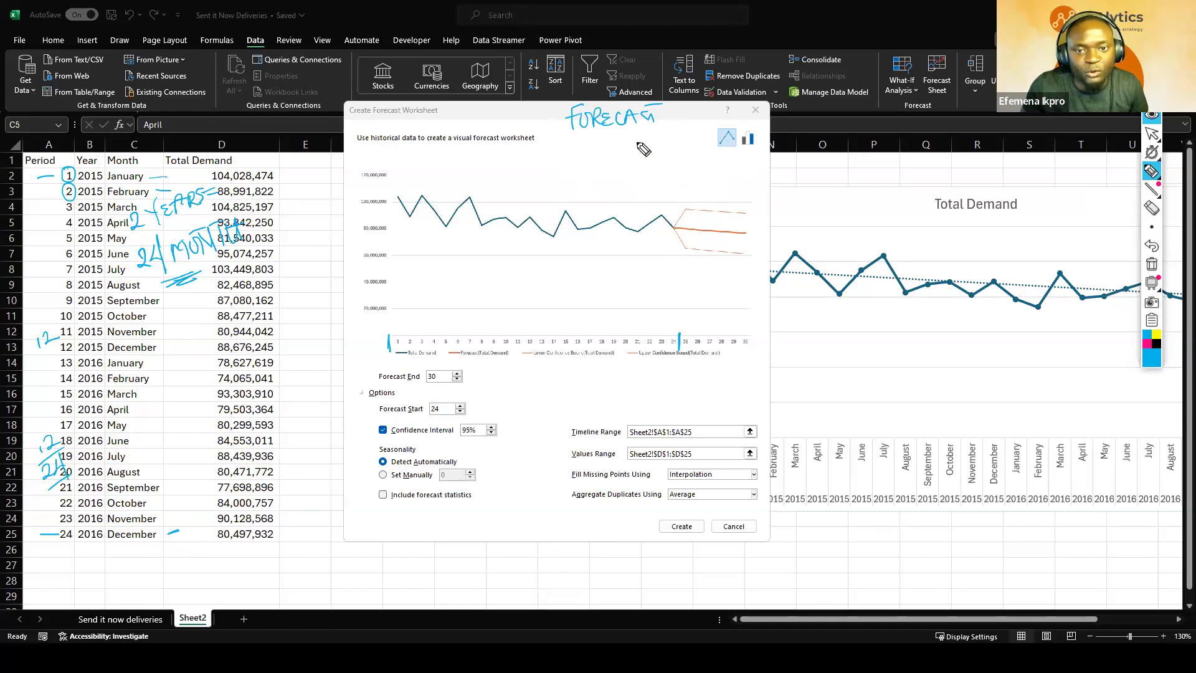
{"action": "mouse_move", "coordinate": [608, 145]}
{"action": "left_mouse_down"}
{"action": "mouse_move", "coordinate": [598, 156]}
{"action": "mouse_move", "coordinate": [696, 150]}
{"action": "left_mouse_up"}
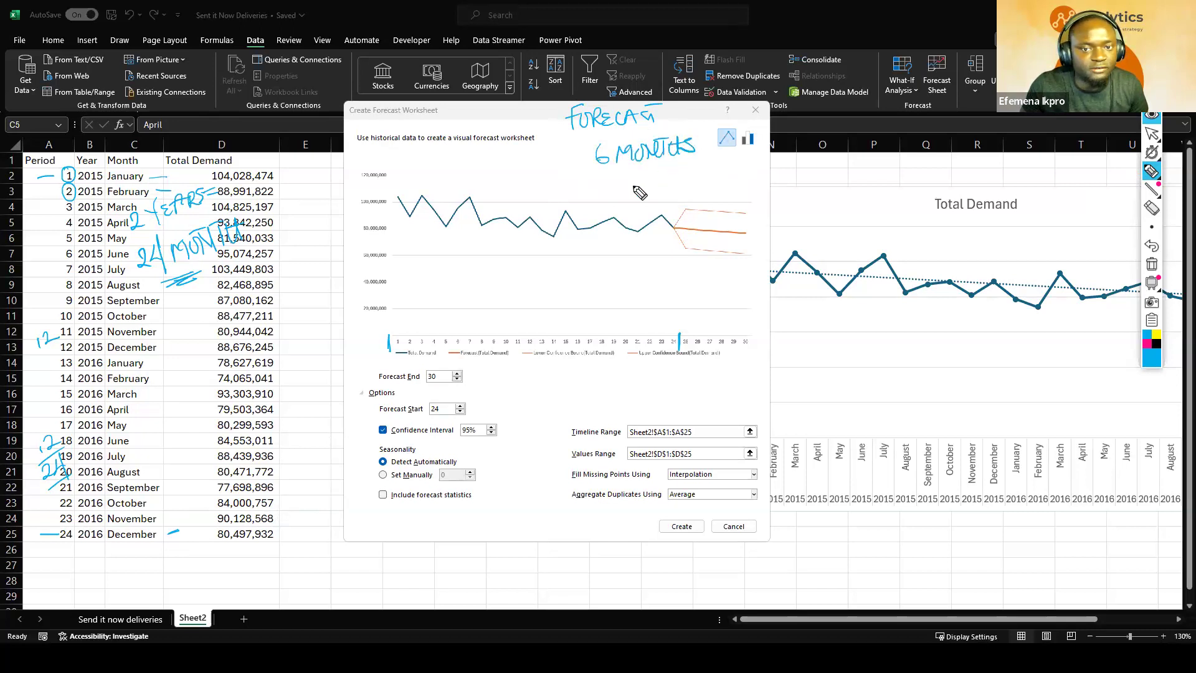
Step: Write "JAN 2017" and "JUNE 2017" by hand below the demand table's last period
{"action": "mouse_move", "coordinate": [114, 561]}
{"action": "left_mouse_down"}
{"action": "mouse_move", "coordinate": [121, 582]}
{"action": "mouse_move", "coordinate": [152, 579]}
{"action": "mouse_move", "coordinate": [168, 553]}
{"action": "mouse_move", "coordinate": [237, 547]}
{"action": "mouse_move", "coordinate": [289, 517]}
{"action": "left_mouse_up"}
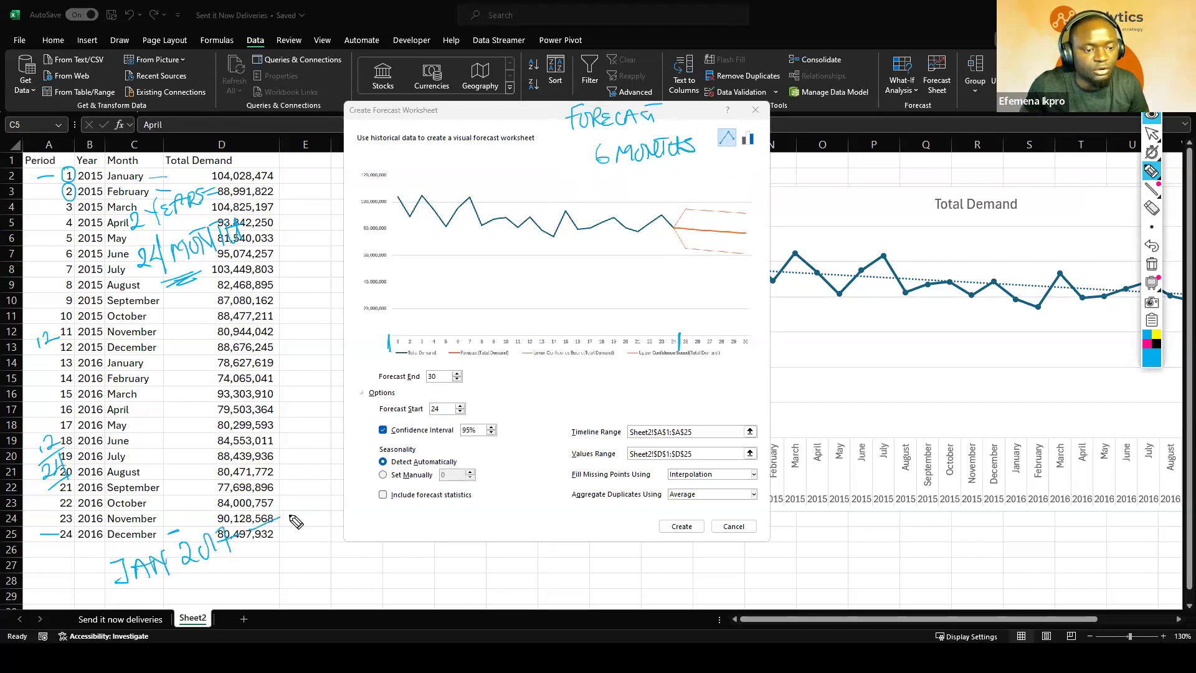
{"action": "mouse_move", "coordinate": [219, 580]}
{"action": "left_mouse_down"}
{"action": "mouse_move", "coordinate": [239, 595]}
{"action": "mouse_move", "coordinate": [269, 570]}
{"action": "left_mouse_up"}
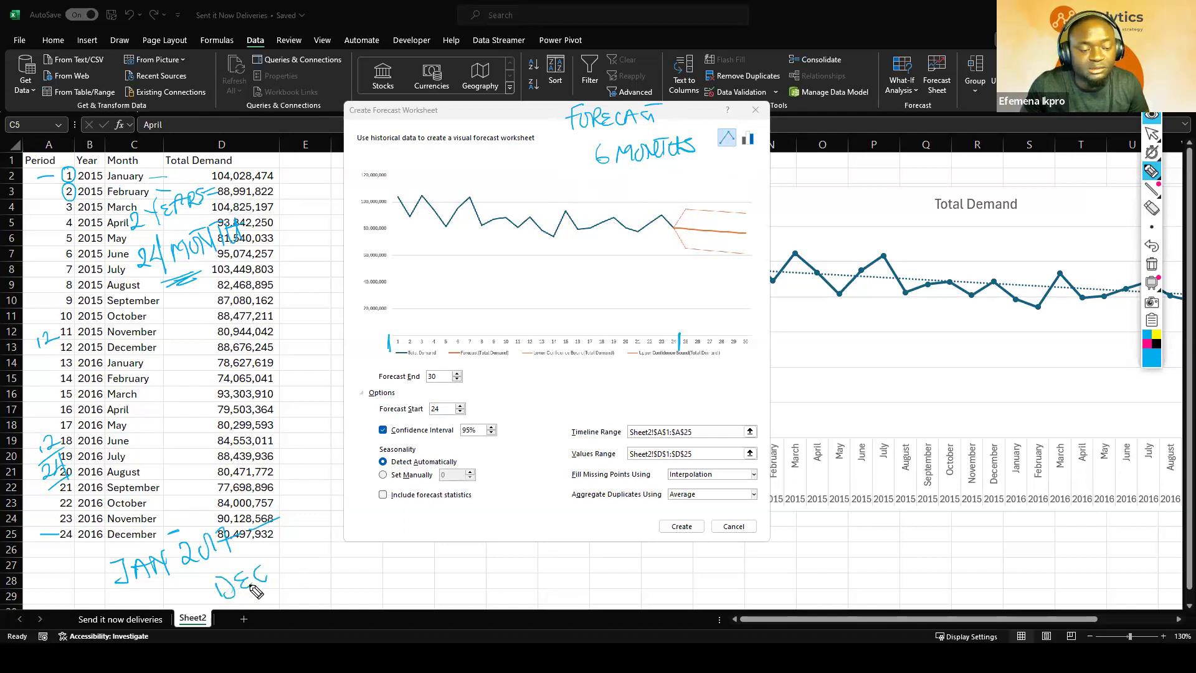
{"action": "mouse_move", "coordinate": [208, 583]}
{"action": "left_mouse_down"}
{"action": "mouse_move", "coordinate": [256, 578]}
{"action": "mouse_move", "coordinate": [288, 552]}
{"action": "mouse_move", "coordinate": [310, 561]}
{"action": "mouse_move", "coordinate": [337, 531]}
{"action": "mouse_move", "coordinate": [367, 548]}
{"action": "left_mouse_up"}
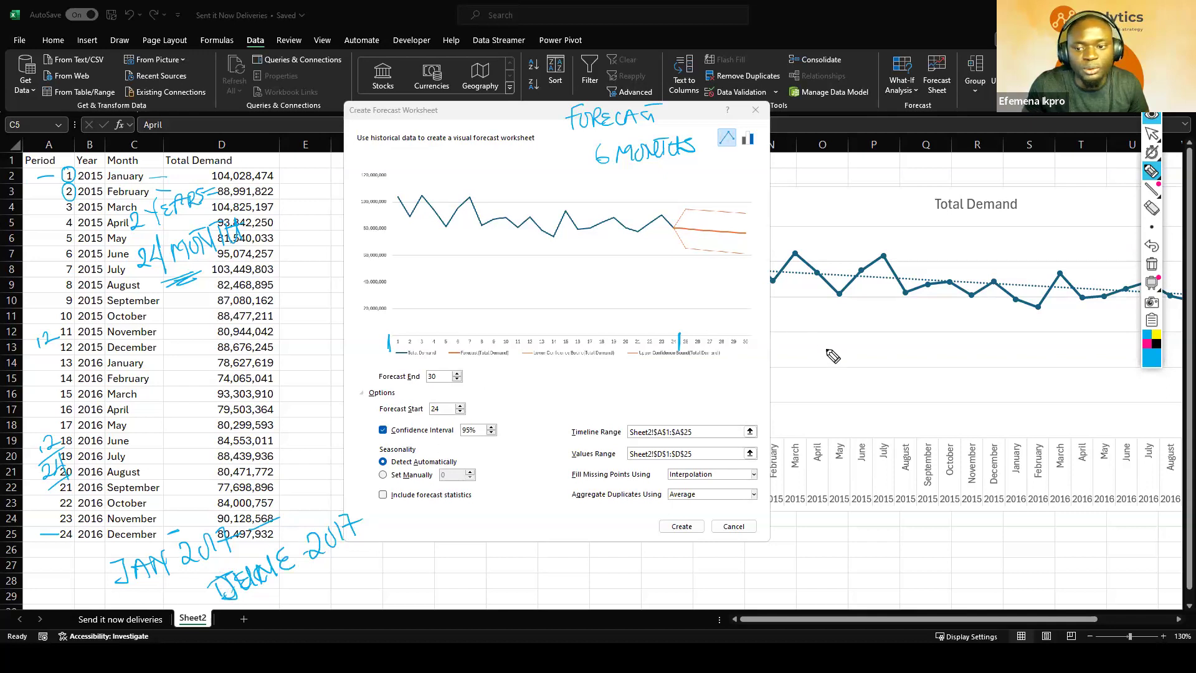
Step: Write the range "JAN 2017 — JUNE 2017" over the Total Demand chart with "6 MONTHS" beneath it
{"action": "mouse_move", "coordinate": [834, 350]}
{"action": "left_mouse_down"}
{"action": "mouse_move", "coordinate": [827, 366]}
{"action": "mouse_move", "coordinate": [863, 341]}
{"action": "mouse_move", "coordinate": [892, 362]}
{"action": "mouse_move", "coordinate": [902, 346]}
{"action": "mouse_move", "coordinate": [914, 361]}
{"action": "mouse_move", "coordinate": [978, 347]}
{"action": "mouse_move", "coordinate": [1003, 360]}
{"action": "left_mouse_up"}
{"action": "mouse_move", "coordinate": [1025, 340]}
{"action": "left_mouse_down"}
{"action": "mouse_move", "coordinate": [1035, 357]}
{"action": "mouse_move", "coordinate": [1044, 340]}
{"action": "left_mouse_up"}
{"action": "left_click_drag", "start_coordinate": [1048, 359], "coordinate": [1065, 338]}
{"action": "mouse_move", "coordinate": [1066, 339]}
{"action": "left_mouse_down"}
{"action": "mouse_move", "coordinate": [1081, 357]}
{"action": "mouse_move", "coordinate": [1098, 341]}
{"action": "mouse_move", "coordinate": [1125, 359]}
{"action": "left_mouse_up"}
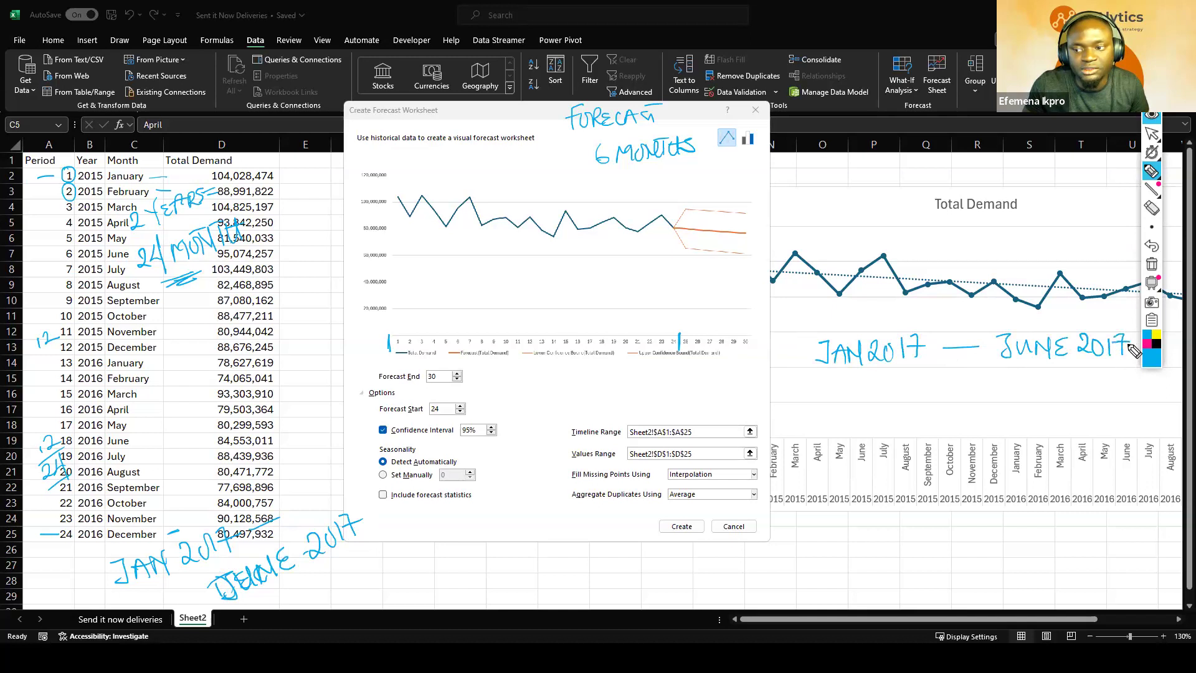
{"action": "mouse_move", "coordinate": [976, 376]}
{"action": "left_mouse_down"}
{"action": "mouse_move", "coordinate": [962, 391]}
{"action": "mouse_move", "coordinate": [1081, 387]}
{"action": "left_mouse_up"}
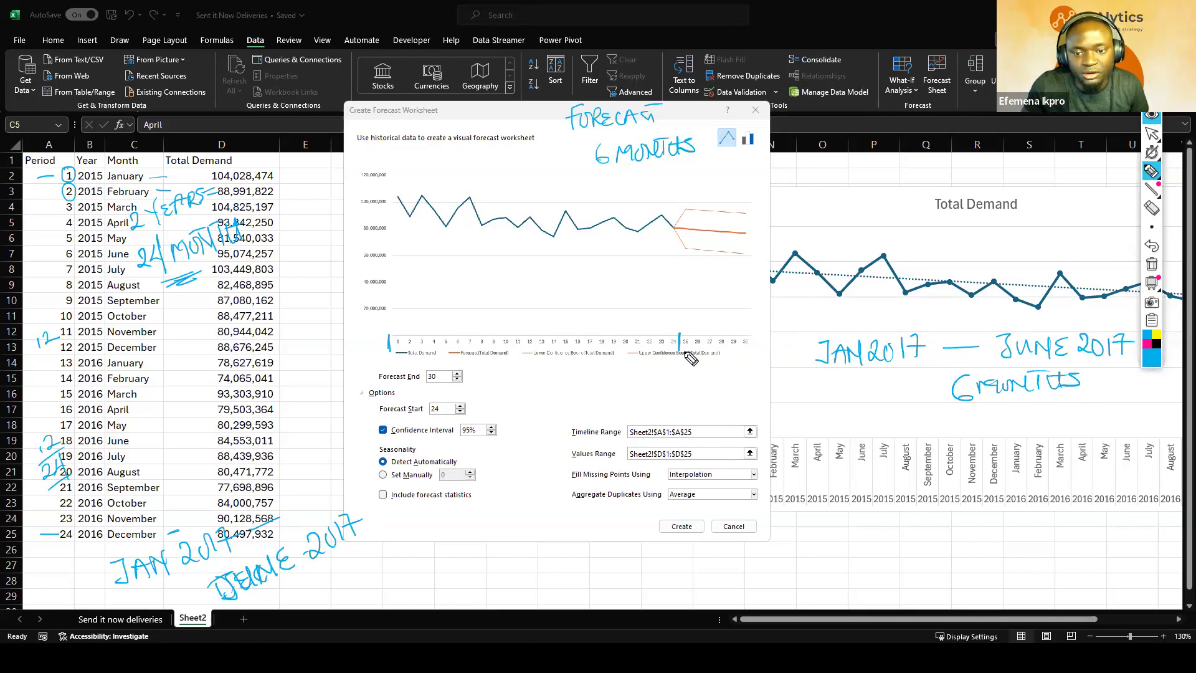
Step: Write the forecast periods "25 26 27 — 30" below the end of the preview's axis
{"action": "left_click_drag", "start_coordinate": [680, 367], "coordinate": [722, 376]}
{"action": "left_click_drag", "start_coordinate": [732, 367], "coordinate": [741, 375]}
{"action": "left_click_drag", "start_coordinate": [743, 367], "coordinate": [774, 375]}
{"action": "left_click_drag", "start_coordinate": [790, 359], "coordinate": [788, 360]}
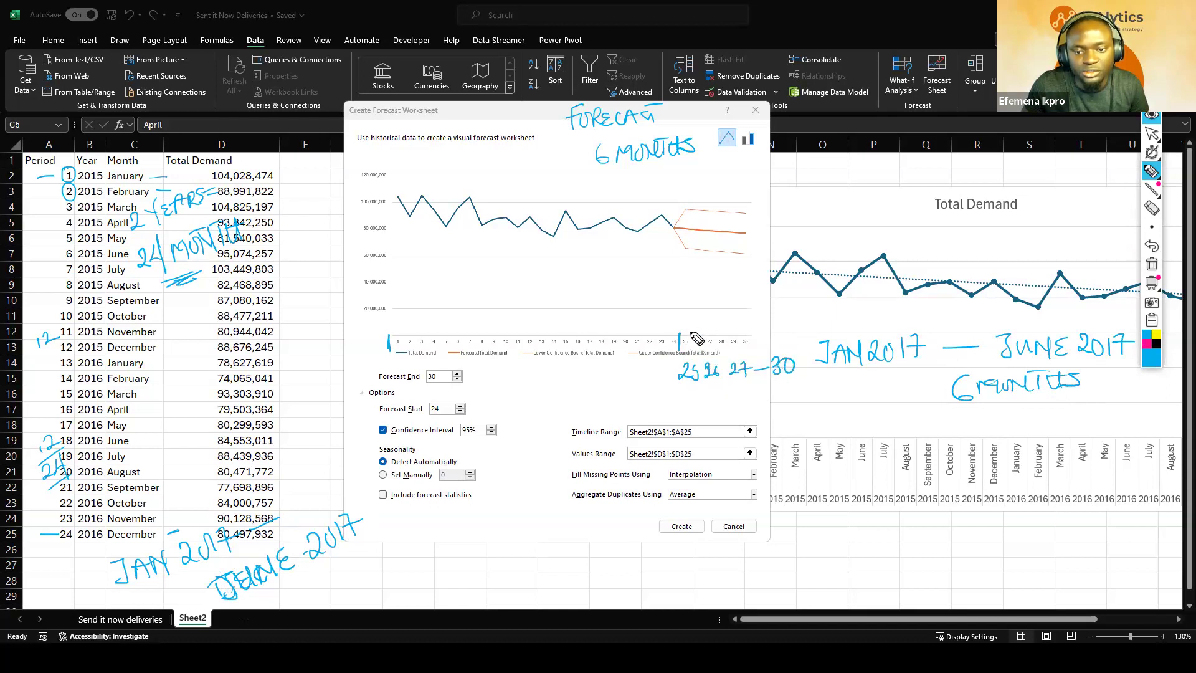
Step: Number the forecast periods 1 to 6 above the preview's axis and bracket them with the label "FORECAST 6 MONTH"
{"action": "left_click_drag", "start_coordinate": [708, 330], "coordinate": [732, 328]}
{"action": "mouse_move", "coordinate": [729, 320]}
{"action": "left_mouse_down"}
{"action": "mouse_move", "coordinate": [728, 334]}
{"action": "mouse_move", "coordinate": [746, 329]}
{"action": "left_mouse_up"}
{"action": "mouse_move", "coordinate": [679, 312]}
{"action": "left_mouse_down"}
{"action": "mouse_move", "coordinate": [757, 300]}
{"action": "mouse_move", "coordinate": [759, 319]}
{"action": "left_mouse_up"}
{"action": "left_click_drag", "start_coordinate": [682, 265], "coordinate": [726, 269]}
{"action": "mouse_move", "coordinate": [735, 272]}
{"action": "left_mouse_down"}
{"action": "mouse_move", "coordinate": [753, 266]}
{"action": "mouse_move", "coordinate": [709, 296]}
{"action": "mouse_move", "coordinate": [765, 288]}
{"action": "left_mouse_up"}
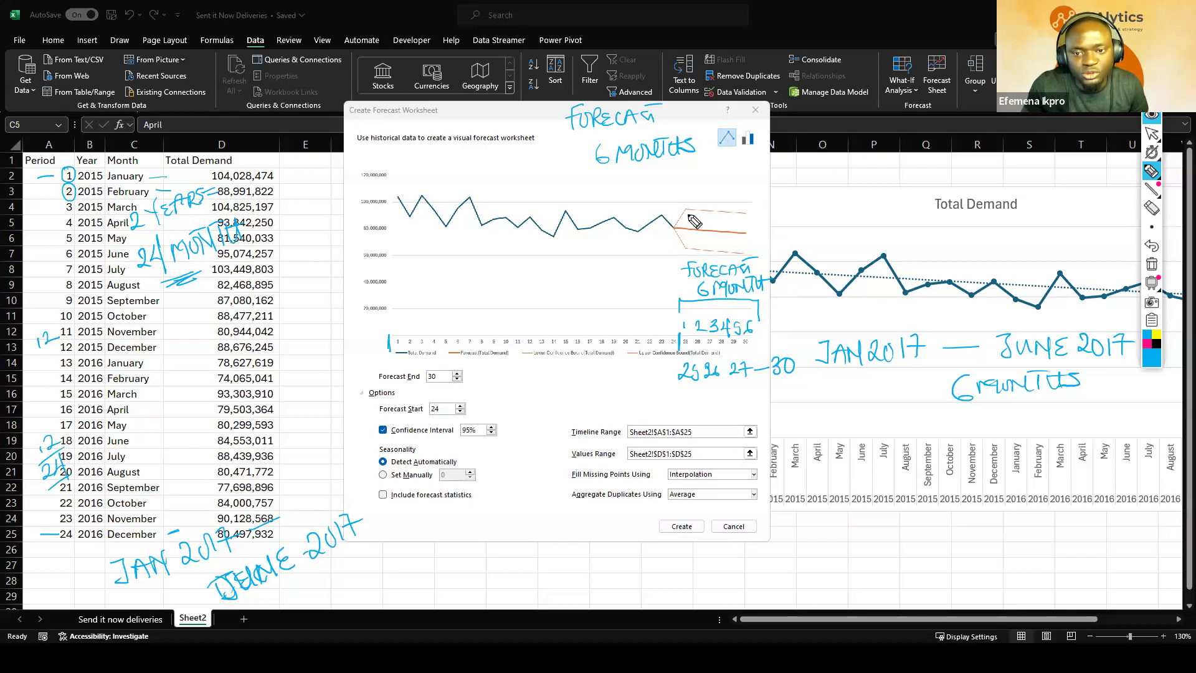
Step: Draw an arrow along the forecast line with the note "DECLINE", and mark Forecast End with an arrow and a circled value
{"action": "left_click_drag", "start_coordinate": [685, 218], "coordinate": [755, 225]}
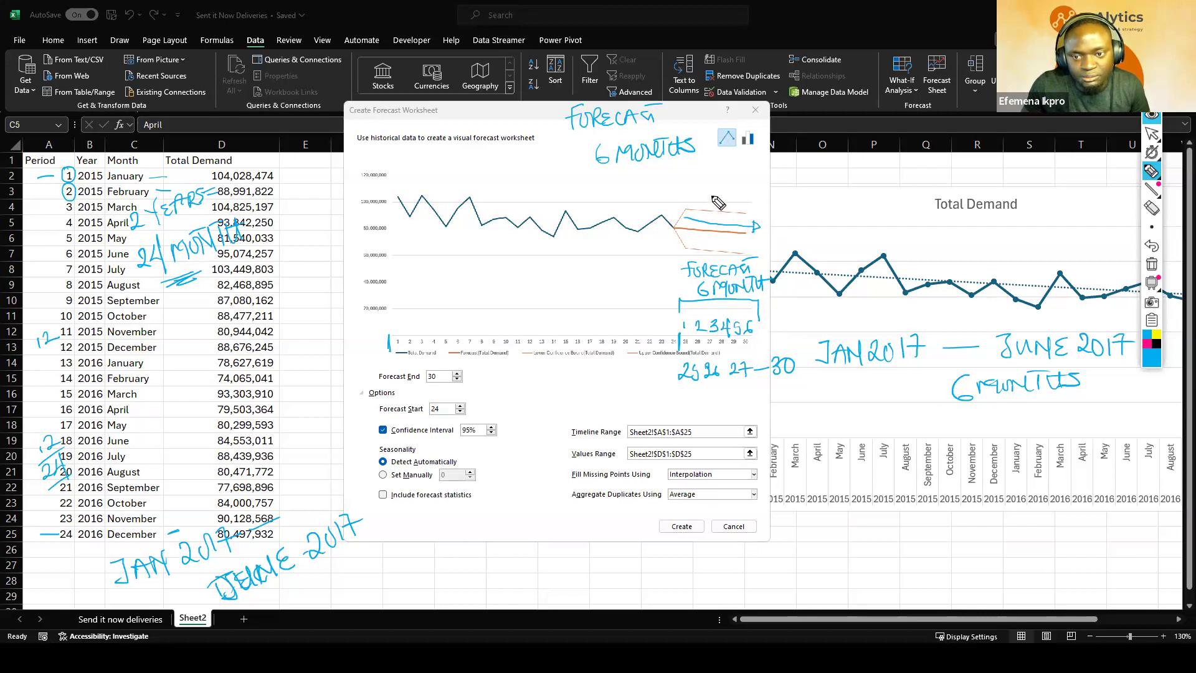
{"action": "mouse_move", "coordinate": [710, 193]}
{"action": "left_mouse_down"}
{"action": "mouse_move", "coordinate": [755, 195]}
{"action": "mouse_move", "coordinate": [770, 212]}
{"action": "mouse_move", "coordinate": [780, 201]}
{"action": "mouse_move", "coordinate": [749, 177]}
{"action": "left_mouse_up"}
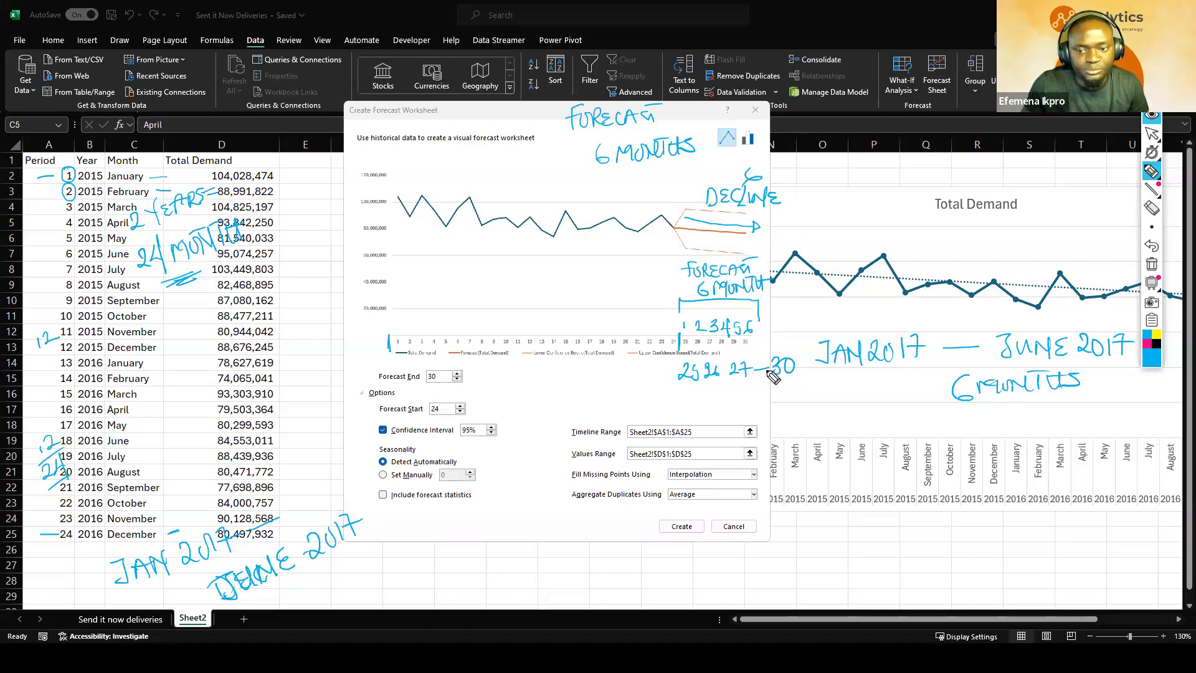
{"action": "mouse_move", "coordinate": [359, 378]}
{"action": "left_mouse_down"}
{"action": "mouse_move", "coordinate": [424, 373]}
{"action": "mouse_move", "coordinate": [432, 386]}
{"action": "mouse_move", "coordinate": [438, 368]}
{"action": "left_mouse_up"}
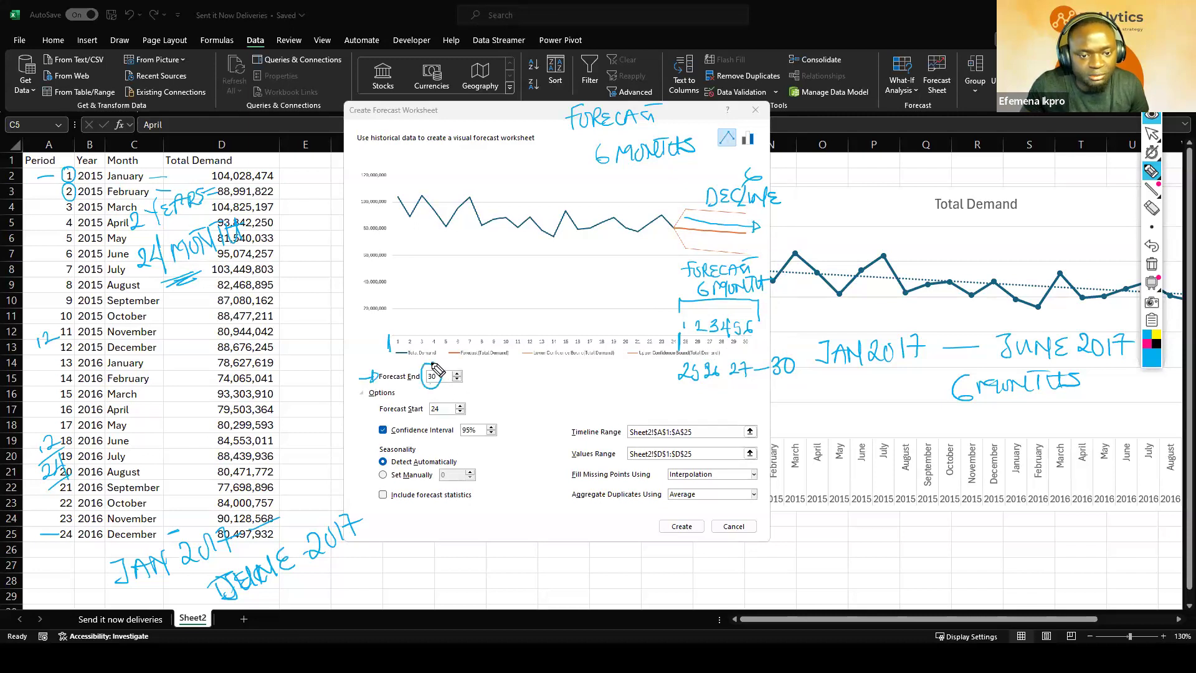
Step: Erase the circle around the Forecast End value, and rewrite the noted range's end month as DEC with "12 MONTH" above it
{"action": "left_click", "coordinate": [1151, 209]}
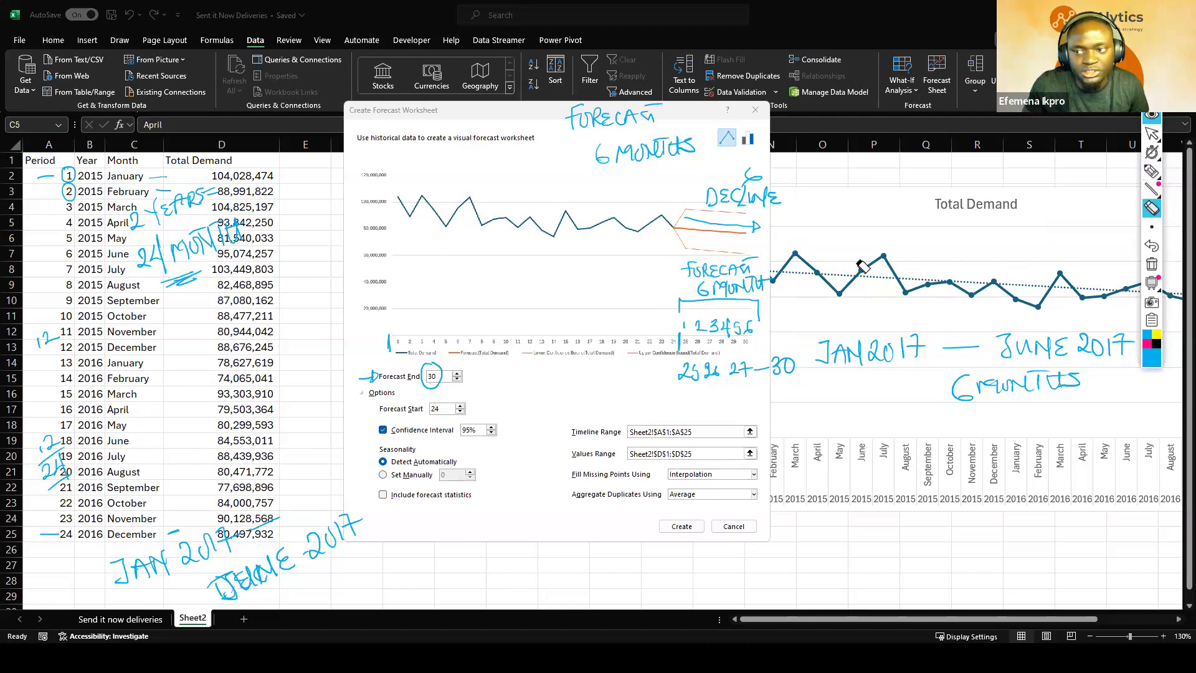
{"action": "left_click", "coordinate": [434, 385]}
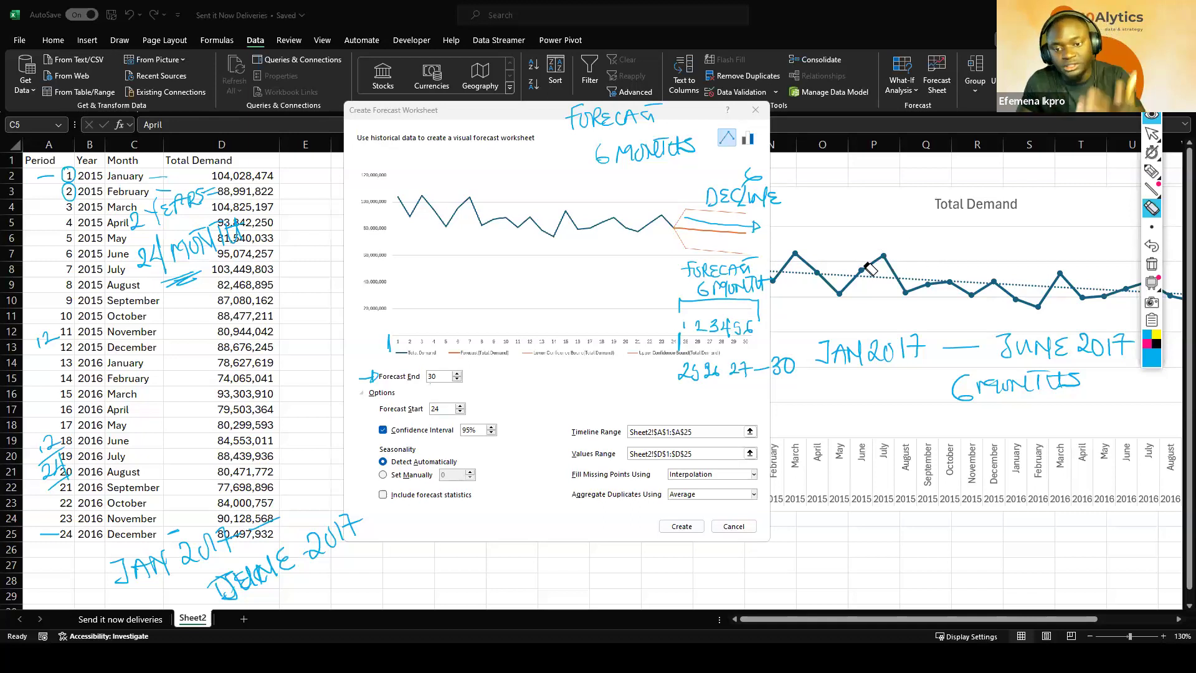
{"action": "left_click", "coordinate": [1151, 173]}
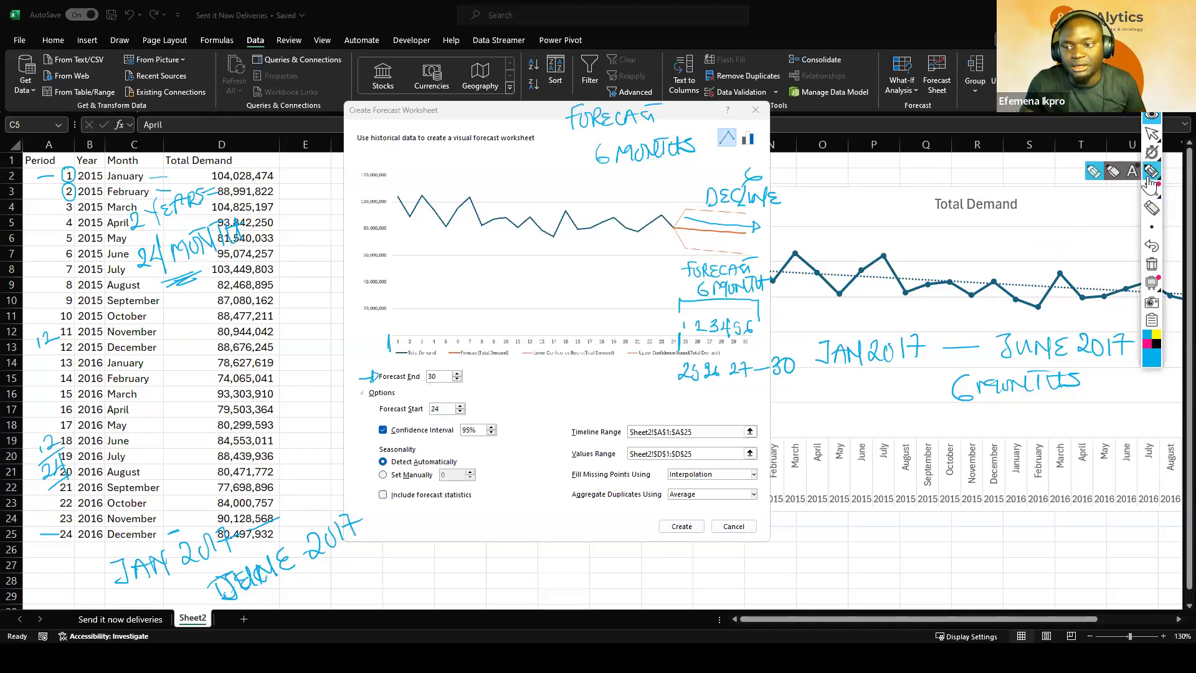
{"action": "left_click", "coordinate": [1151, 207]}
{"action": "left_click_drag", "start_coordinate": [1000, 349], "coordinate": [1066, 352]}
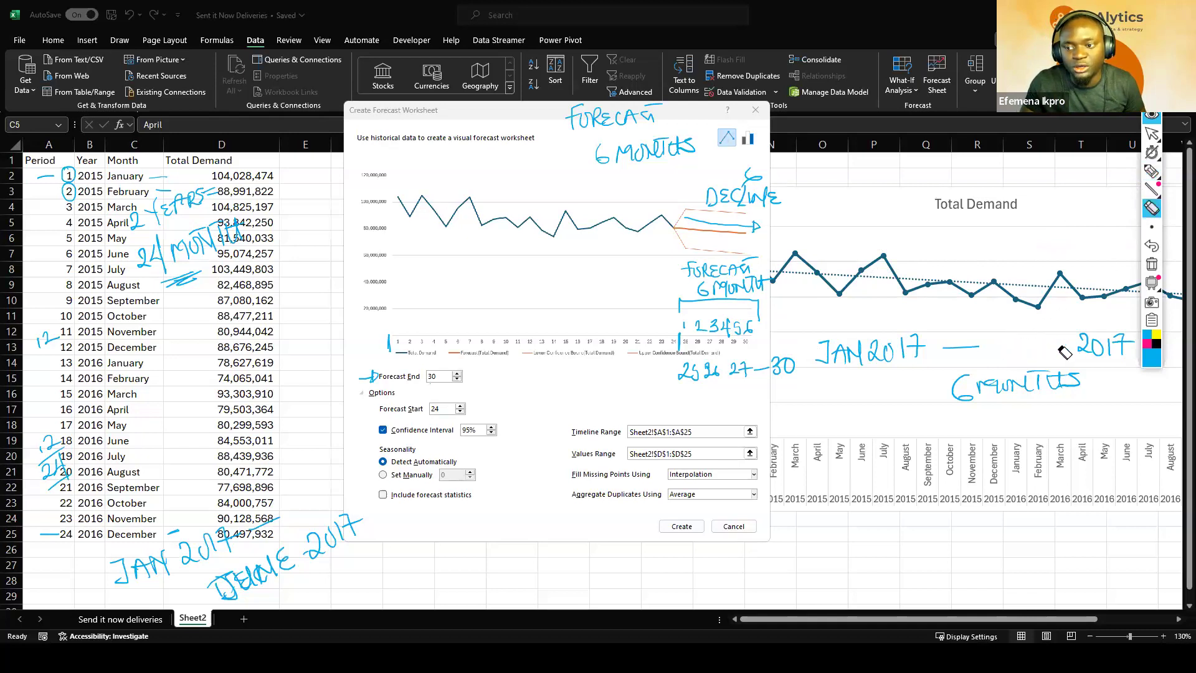
{"action": "left_click", "coordinate": [1151, 173]}
{"action": "mouse_move", "coordinate": [994, 333]}
{"action": "left_mouse_down"}
{"action": "mouse_move", "coordinate": [995, 359]}
{"action": "mouse_move", "coordinate": [1047, 354]}
{"action": "left_mouse_up"}
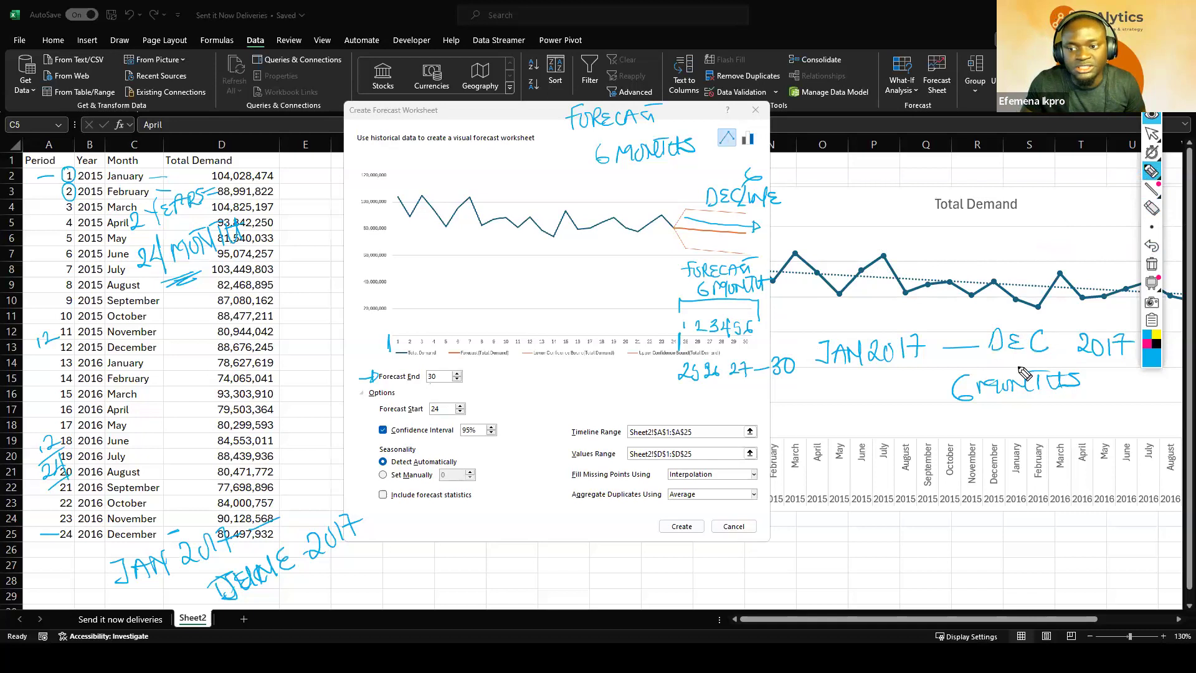
{"action": "mouse_move", "coordinate": [913, 299]}
{"action": "left_mouse_down"}
{"action": "mouse_move", "coordinate": [914, 318]}
{"action": "mouse_move", "coordinate": [1026, 313]}
{"action": "mouse_move", "coordinate": [1024, 301]}
{"action": "left_mouse_up"}
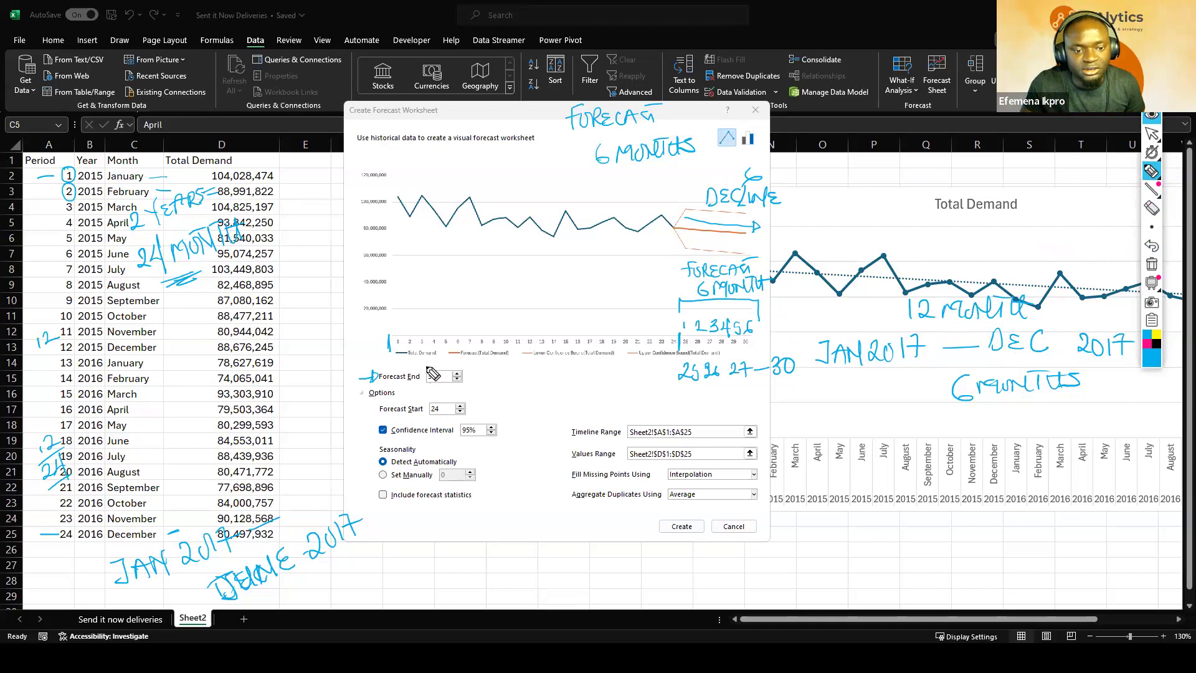
Step: Set Forecast End to 36 in the forecast dialog
{"action": "type", "text": "30"}
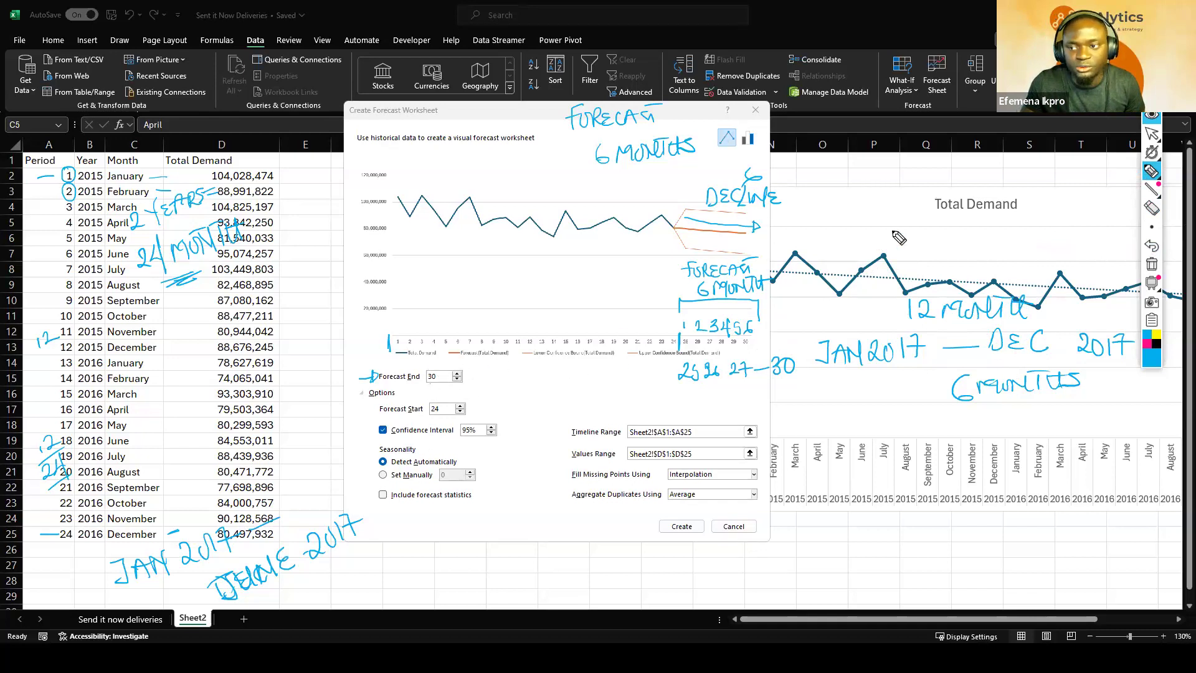
{"action": "left_click", "coordinate": [1151, 134]}
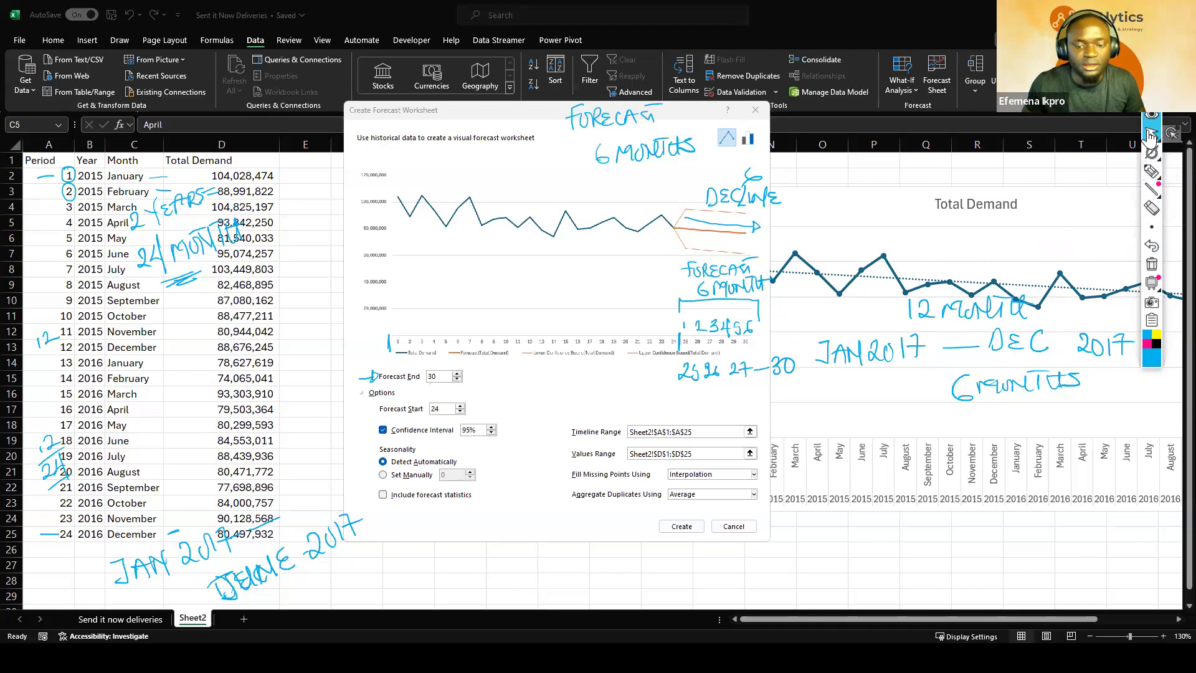
{"action": "mouse_move", "coordinate": [1169, 174]}
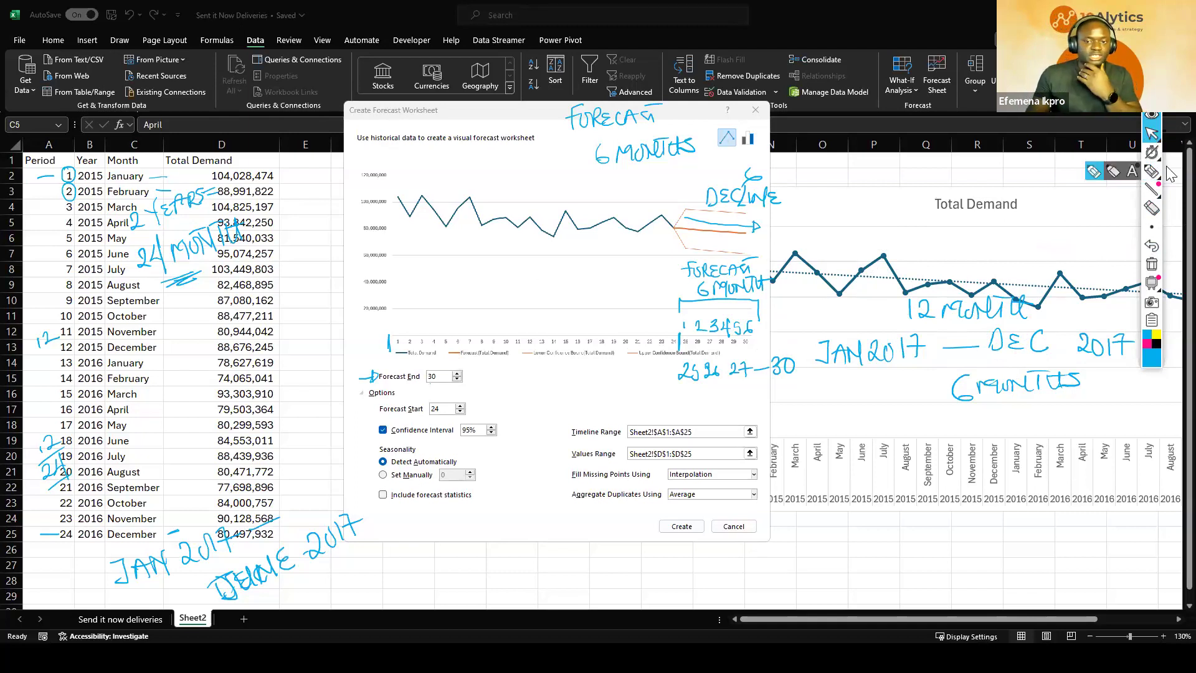
{"action": "left_click", "coordinate": [444, 378]}
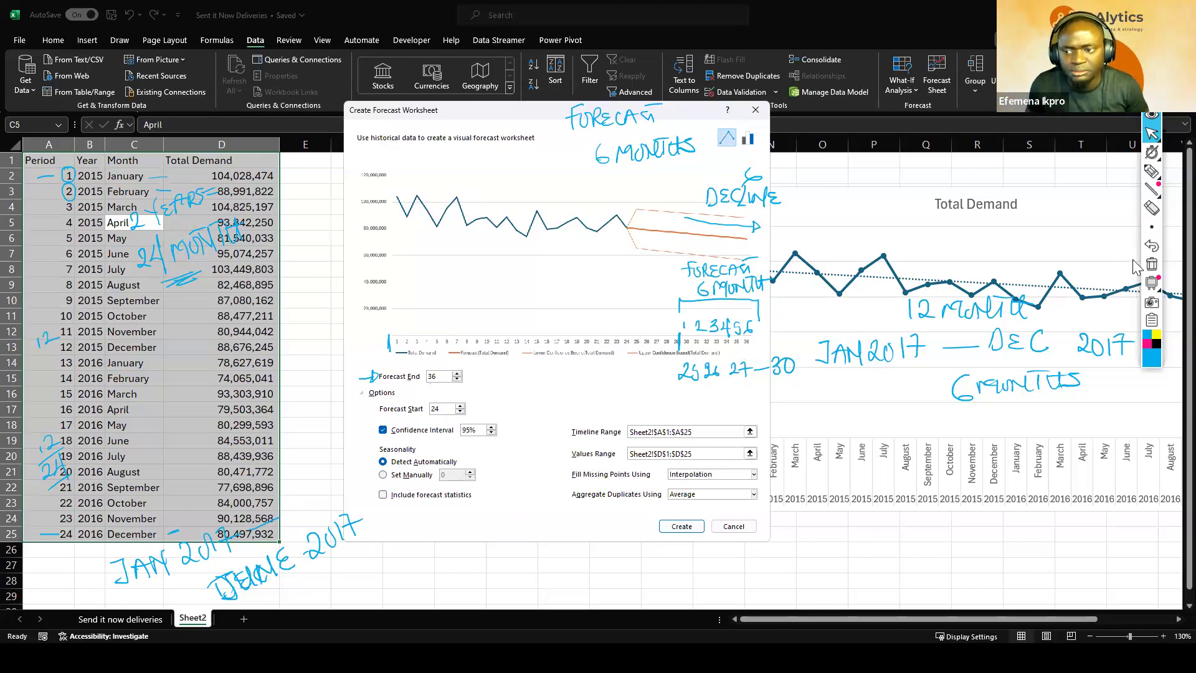
Step: Erase the six-month bracket, numbering, decline note and period mark from the preview chart
{"action": "left_click", "coordinate": [1152, 207]}
{"action": "mouse_move", "coordinate": [680, 346]}
{"action": "left_mouse_down"}
{"action": "mouse_move", "coordinate": [755, 331]}
{"action": "mouse_move", "coordinate": [703, 318]}
{"action": "mouse_move", "coordinate": [747, 270]}
{"action": "mouse_move", "coordinate": [740, 295]}
{"action": "mouse_move", "coordinate": [770, 285]}
{"action": "mouse_move", "coordinate": [752, 226]}
{"action": "mouse_move", "coordinate": [708, 208]}
{"action": "mouse_move", "coordinate": [758, 203]}
{"action": "mouse_move", "coordinate": [757, 242]}
{"action": "left_mouse_up"}
{"action": "left_click", "coordinate": [1151, 134]}
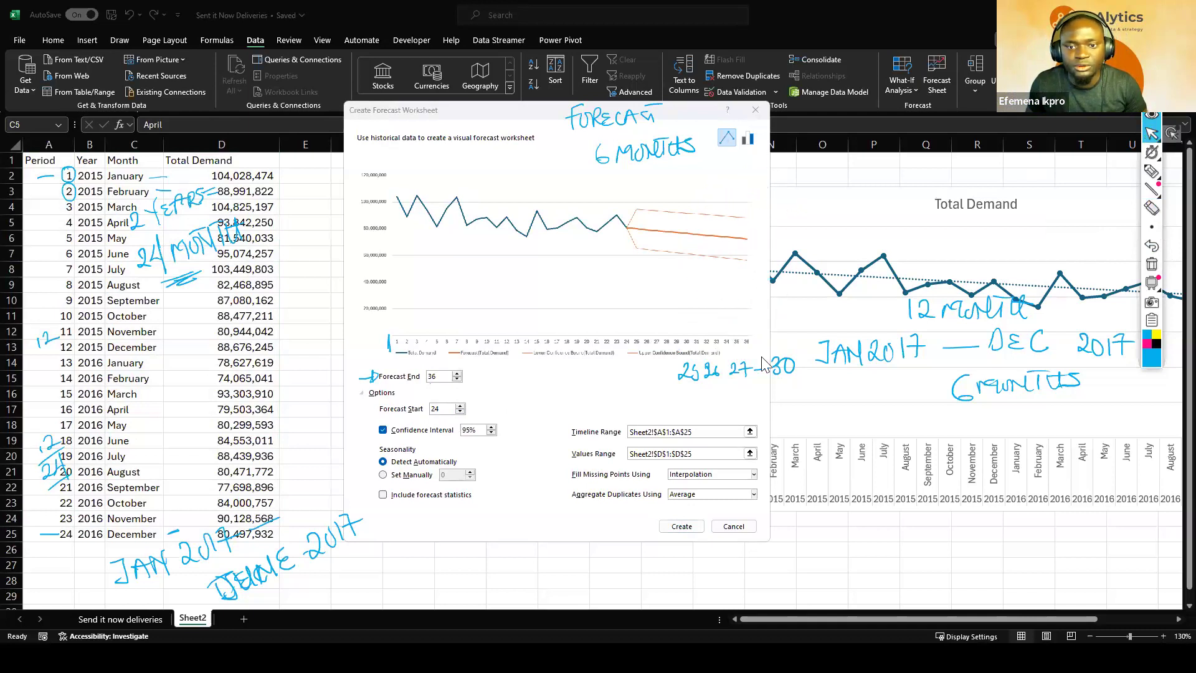
Step: Mark the end of period 24 on the preview's axis and write "25 — 36" with "12 MONTH" above the forecast periods
{"action": "left_click", "coordinate": [1148, 173]}
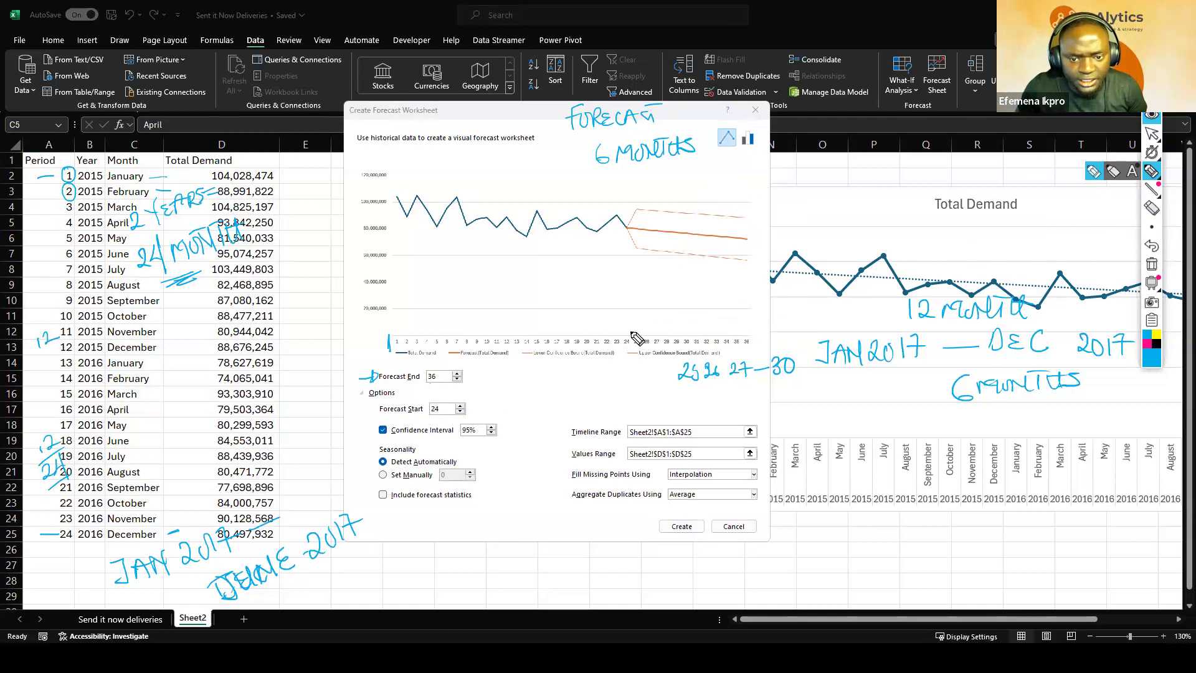
{"action": "left_click_drag", "start_coordinate": [631, 332], "coordinate": [632, 342]}
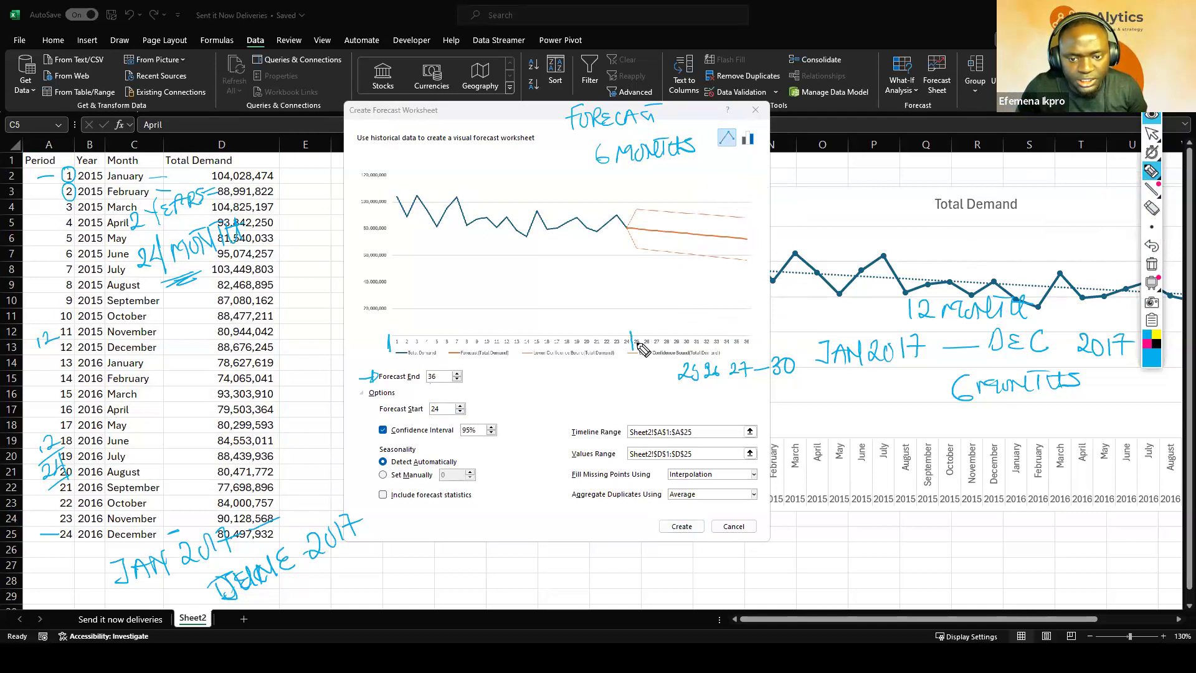
{"action": "mouse_move", "coordinate": [641, 315]}
{"action": "left_mouse_down"}
{"action": "mouse_move", "coordinate": [651, 327]}
{"action": "mouse_move", "coordinate": [729, 326]}
{"action": "left_mouse_up"}
{"action": "mouse_move", "coordinate": [664, 289]}
{"action": "left_mouse_down"}
{"action": "mouse_move", "coordinate": [666, 304]}
{"action": "mouse_move", "coordinate": [763, 286]}
{"action": "left_mouse_up"}
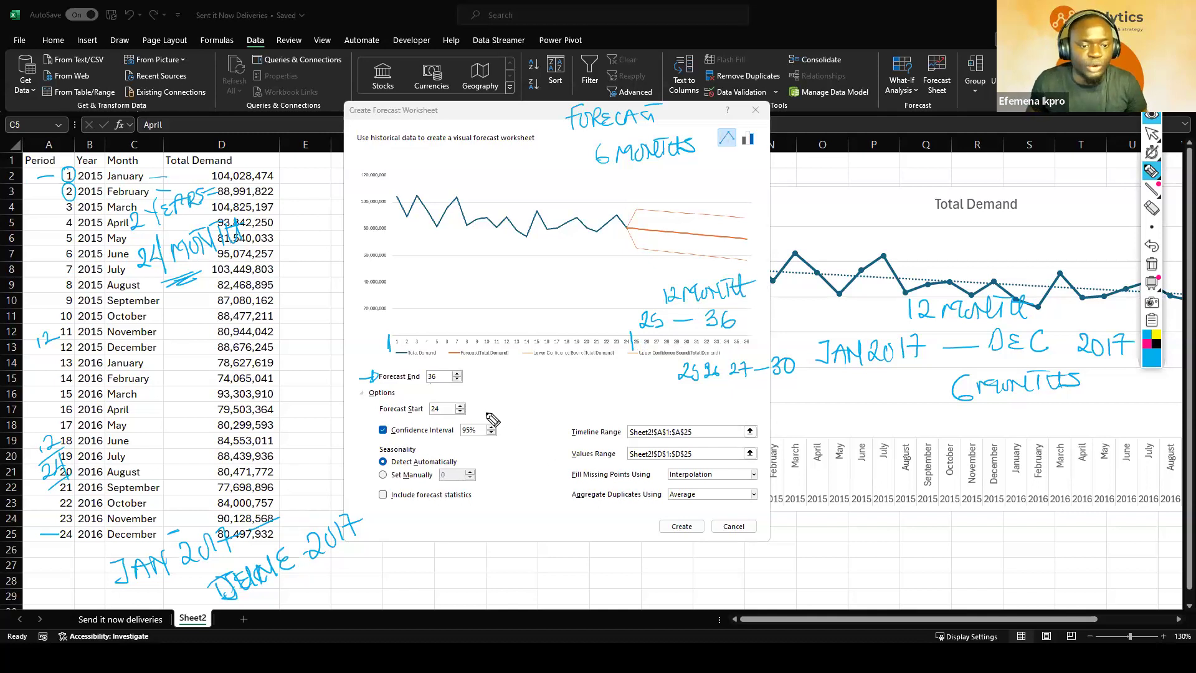
Step: Set Forecast Start to 15 in the forecast options
{"action": "left_click", "coordinate": [1152, 134]}
{"action": "left_click", "coordinate": [443, 408]}
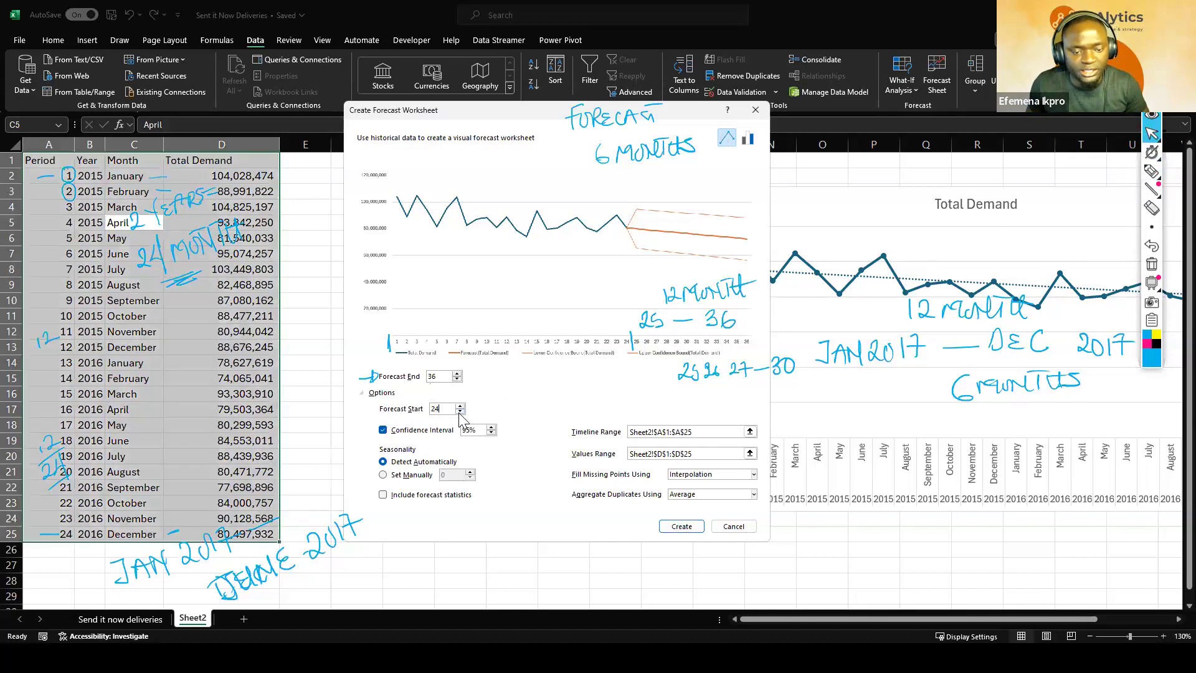
{"action": "key", "text": "BackSpace"}
{"action": "type", "text": "15"}
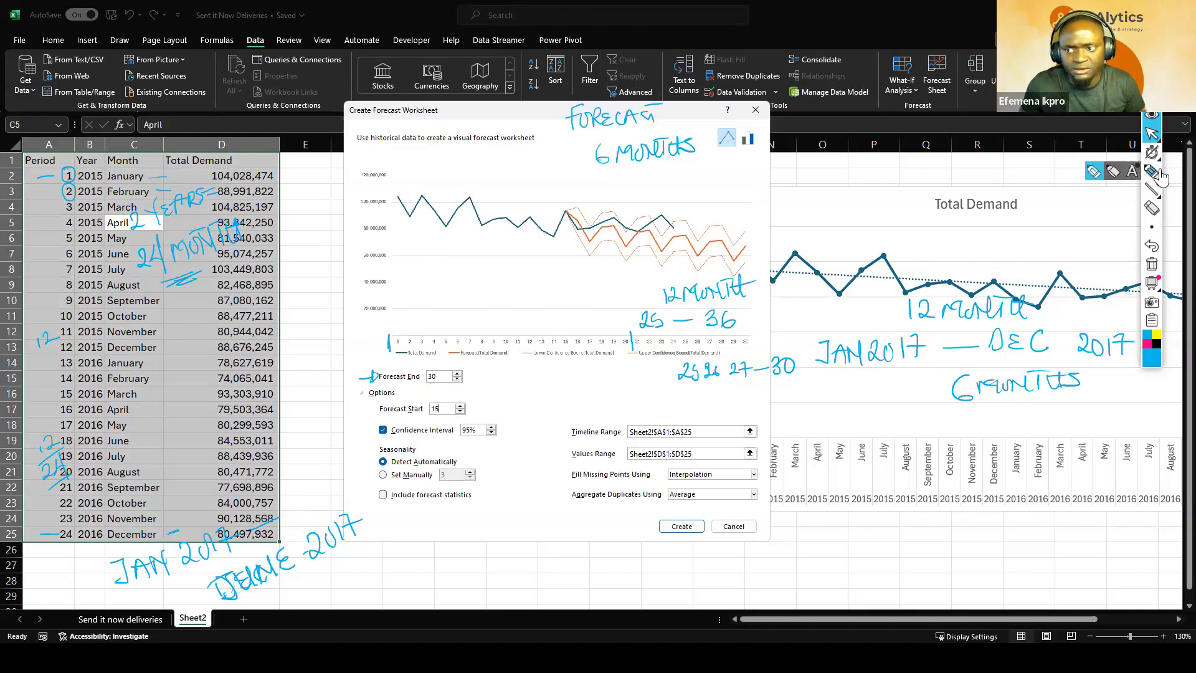
Step: Draw an arrow pointing to Forecast Start and circle its value of 15
{"action": "left_click", "coordinate": [1152, 171]}
{"action": "left_click_drag", "start_coordinate": [352, 410], "coordinate": [370, 416]}
{"action": "left_click_drag", "start_coordinate": [444, 420], "coordinate": [436, 401]}
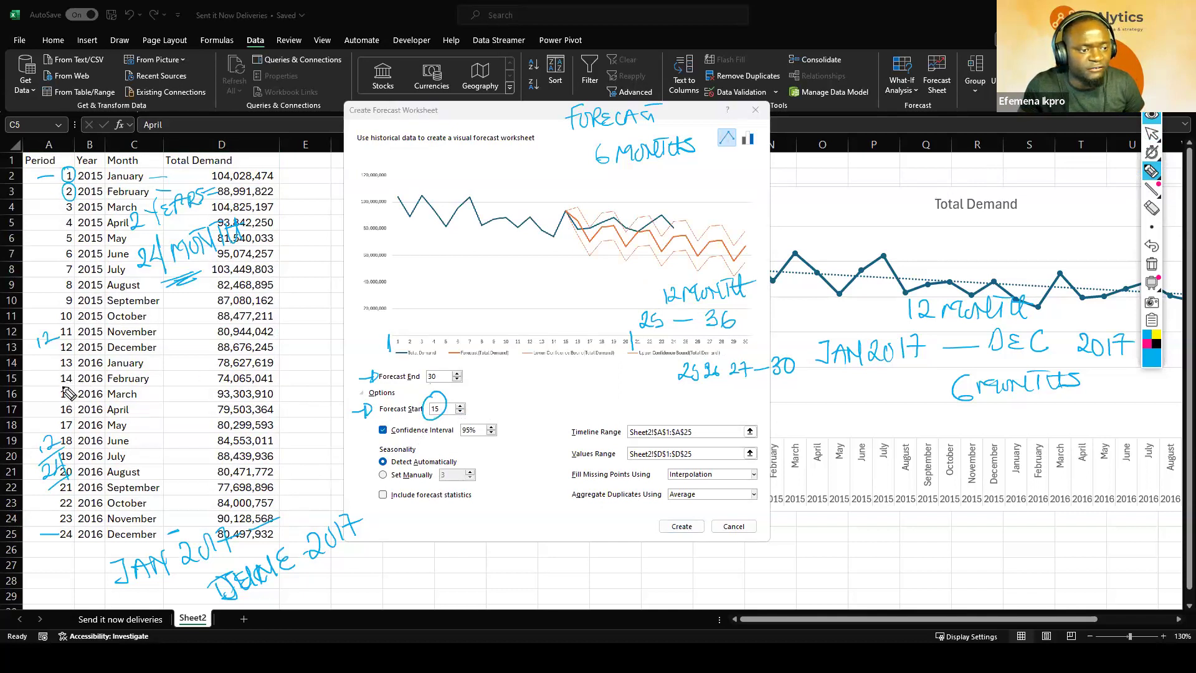
Step: Circle period 15 with an arrow beside March, star the Seasonality label, and circle the start and end of the preview's forecast line
{"action": "mouse_move", "coordinate": [68, 386]}
{"action": "left_mouse_down"}
{"action": "mouse_move", "coordinate": [76, 402]}
{"action": "mouse_move", "coordinate": [67, 384]}
{"action": "left_mouse_up"}
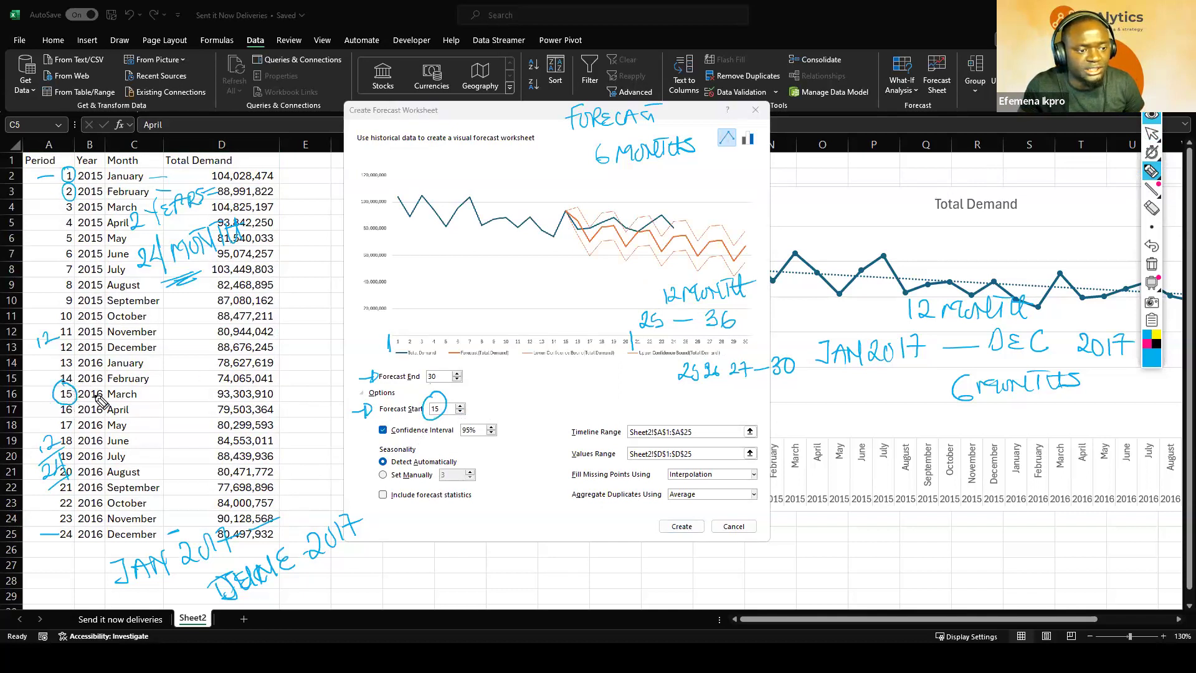
{"action": "left_click_drag", "start_coordinate": [142, 394], "coordinate": [174, 398]}
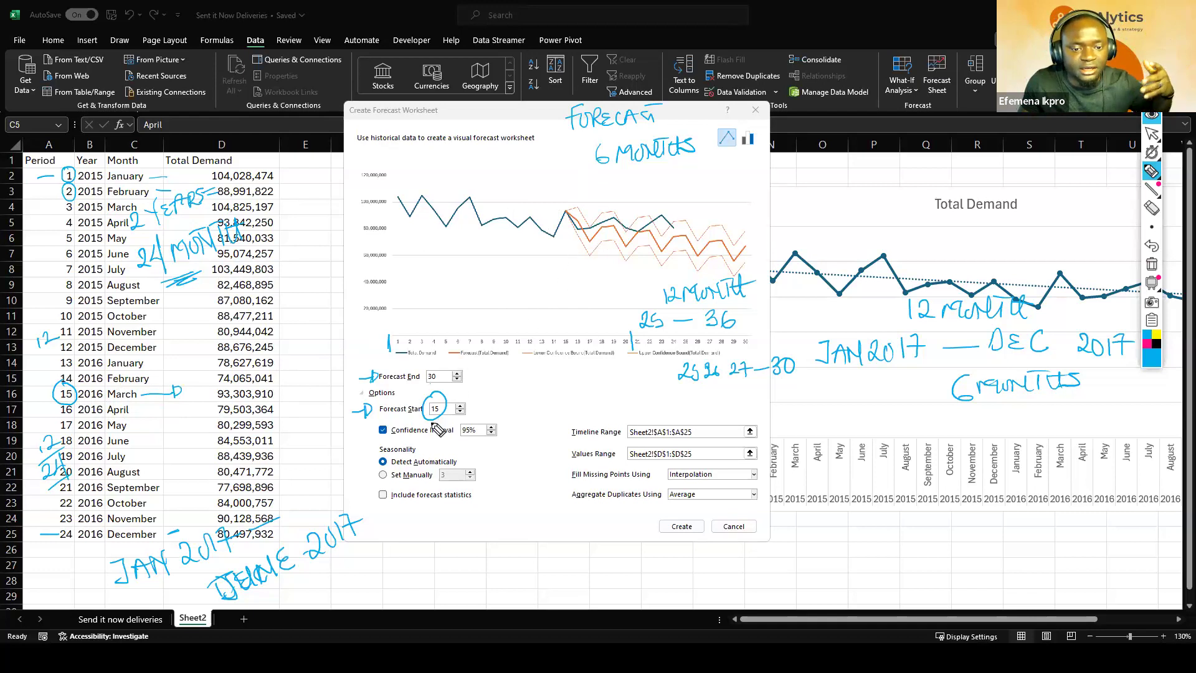
{"action": "left_click_drag", "start_coordinate": [433, 445], "coordinate": [436, 451]}
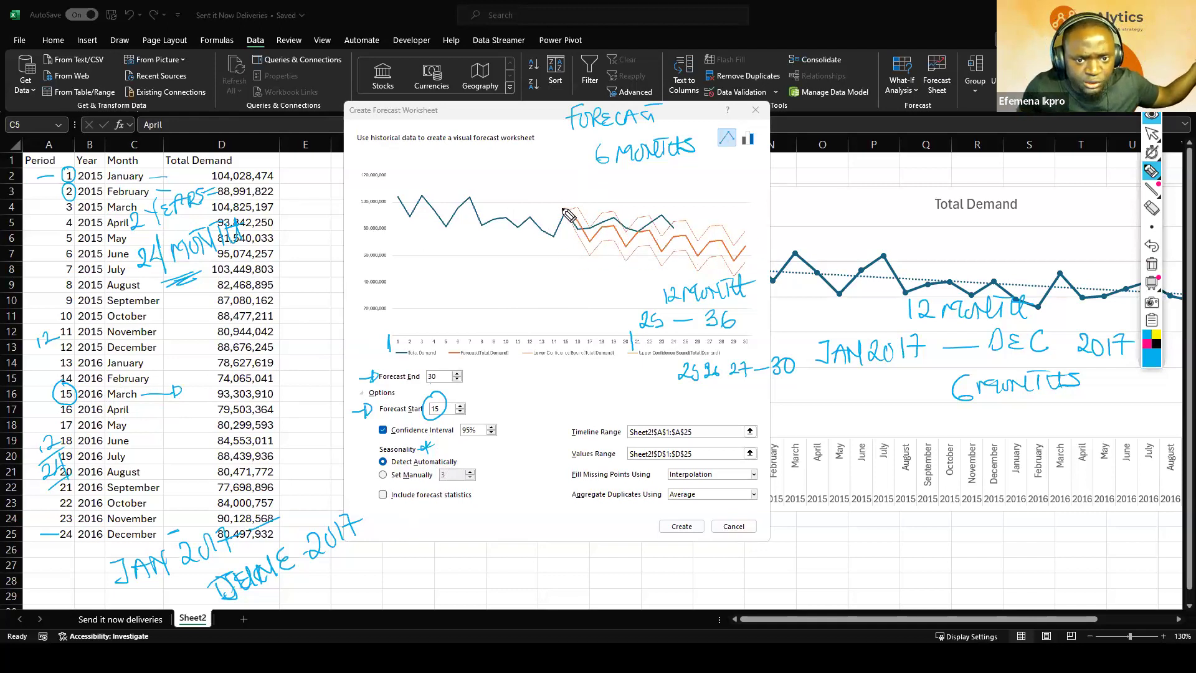
{"action": "left_click_drag", "start_coordinate": [568, 213], "coordinate": [567, 207]}
{"action": "left_click_drag", "start_coordinate": [746, 239], "coordinate": [745, 251]}
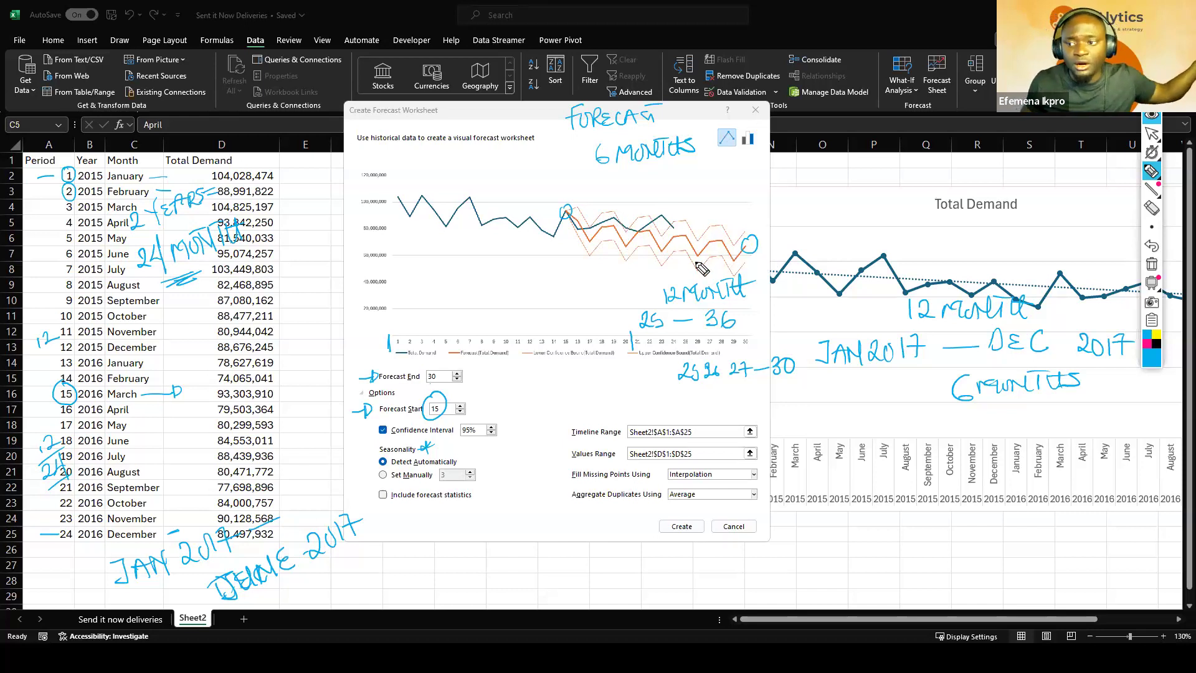
Step: Clear all annotations and create the forecast worksheet with the current settings
{"action": "left_click", "coordinate": [1150, 268]}
{"action": "left_click", "coordinate": [1151, 134]}
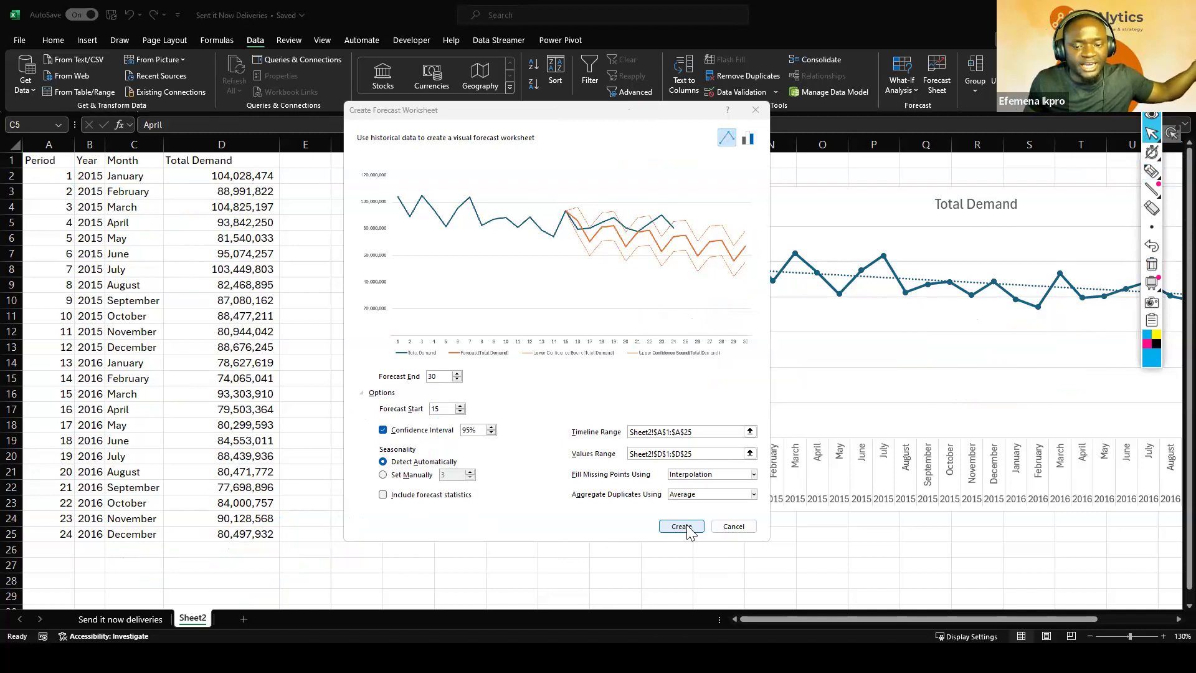
{"action": "left_click", "coordinate": [681, 527]}
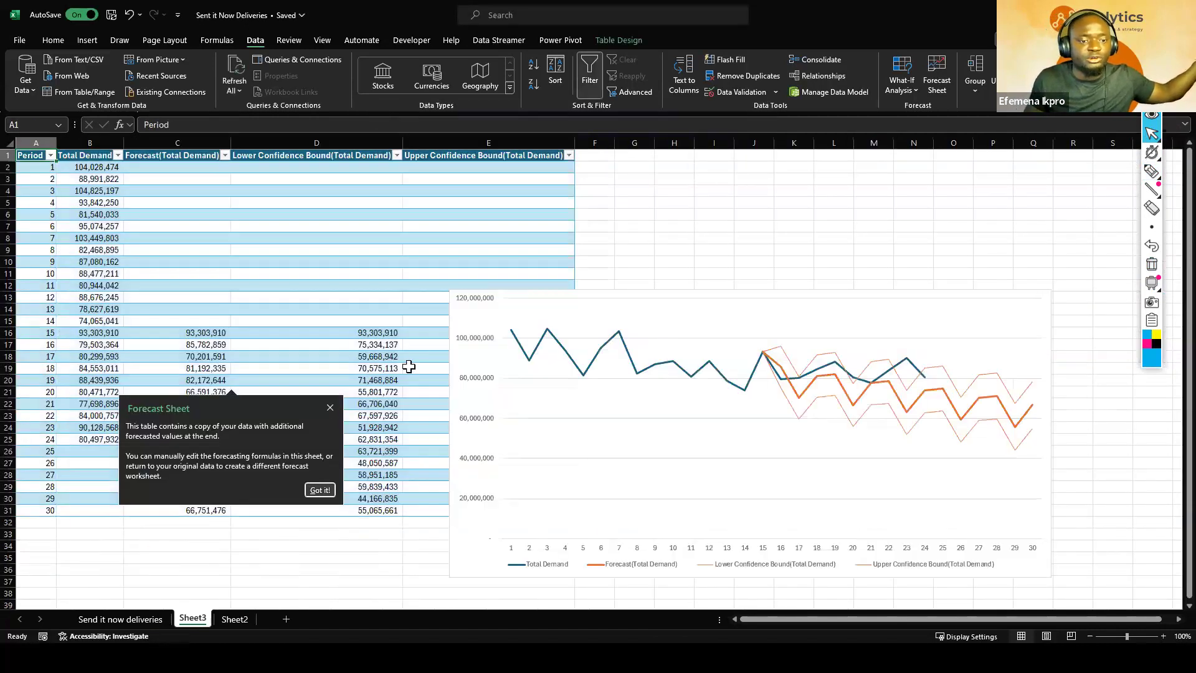
Step: Dismiss the Forecast Sheet tip, move the forecast chart beside the table, and enlarge it to span columns F to S
{"action": "left_click", "coordinate": [416, 336]}
{"action": "left_click_drag", "start_coordinate": [627, 294], "coordinate": [766, 171]}
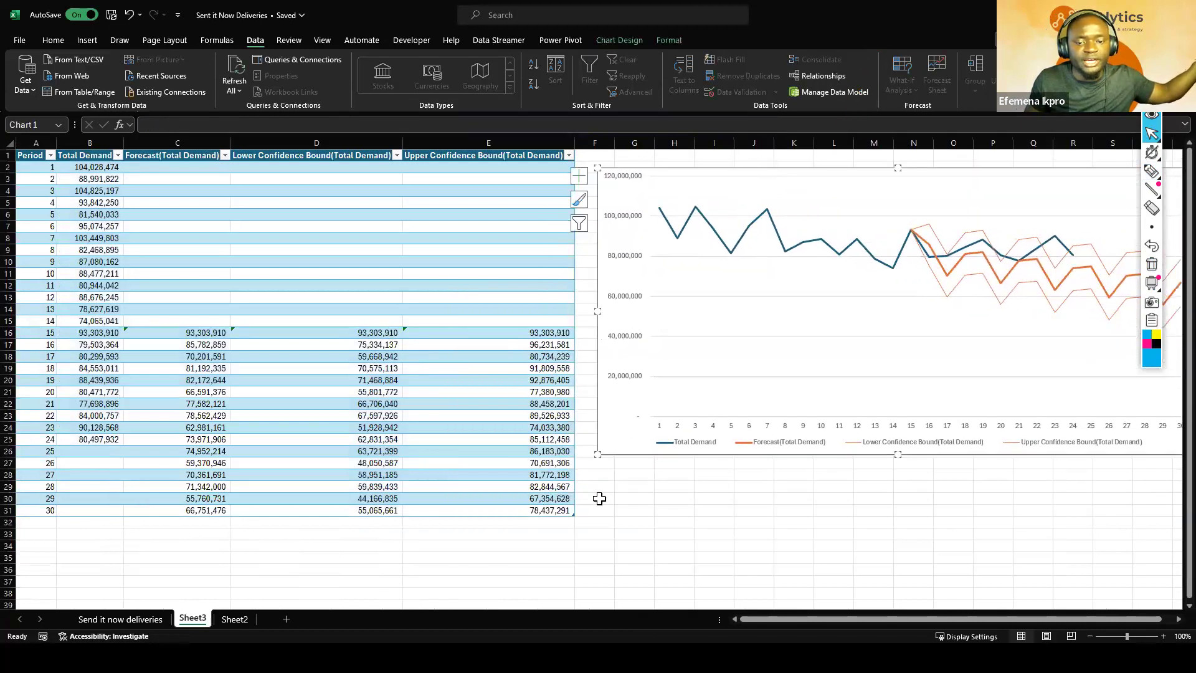
{"action": "left_click_drag", "start_coordinate": [598, 456], "coordinate": [596, 559]}
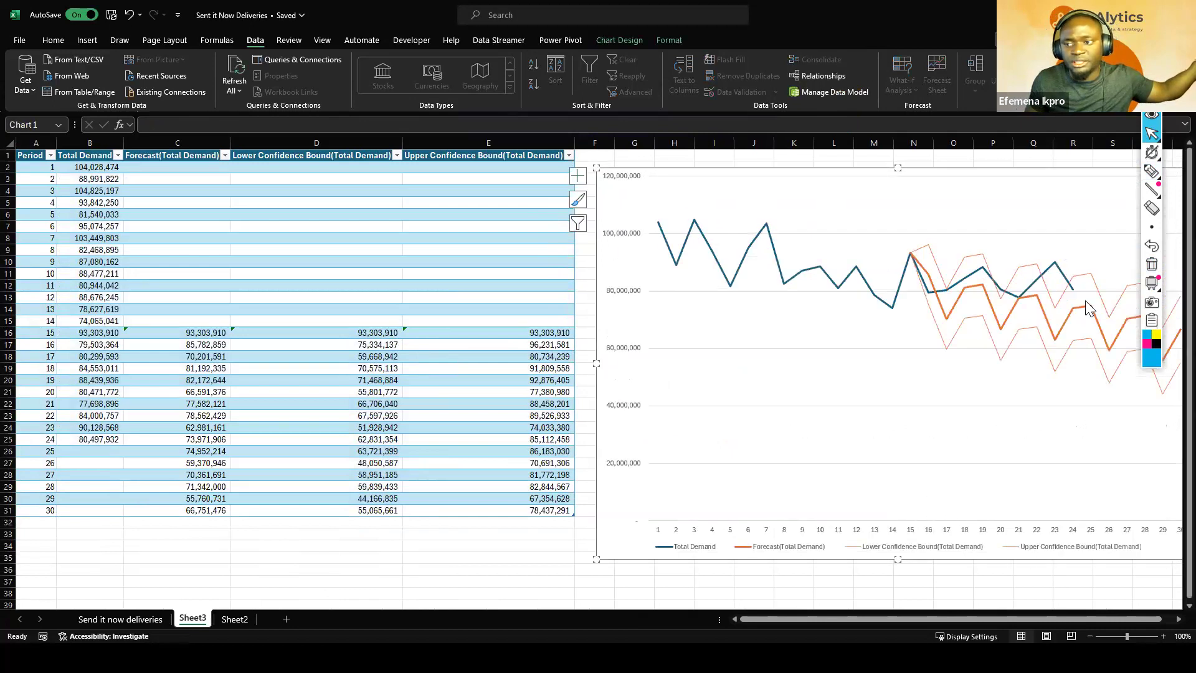
{"action": "scroll", "coordinate": [968, 616], "scroll_direction": "right", "scroll_amount": 1}
{"action": "left_click_drag", "start_coordinate": [1169, 559], "coordinate": [1028, 573]}
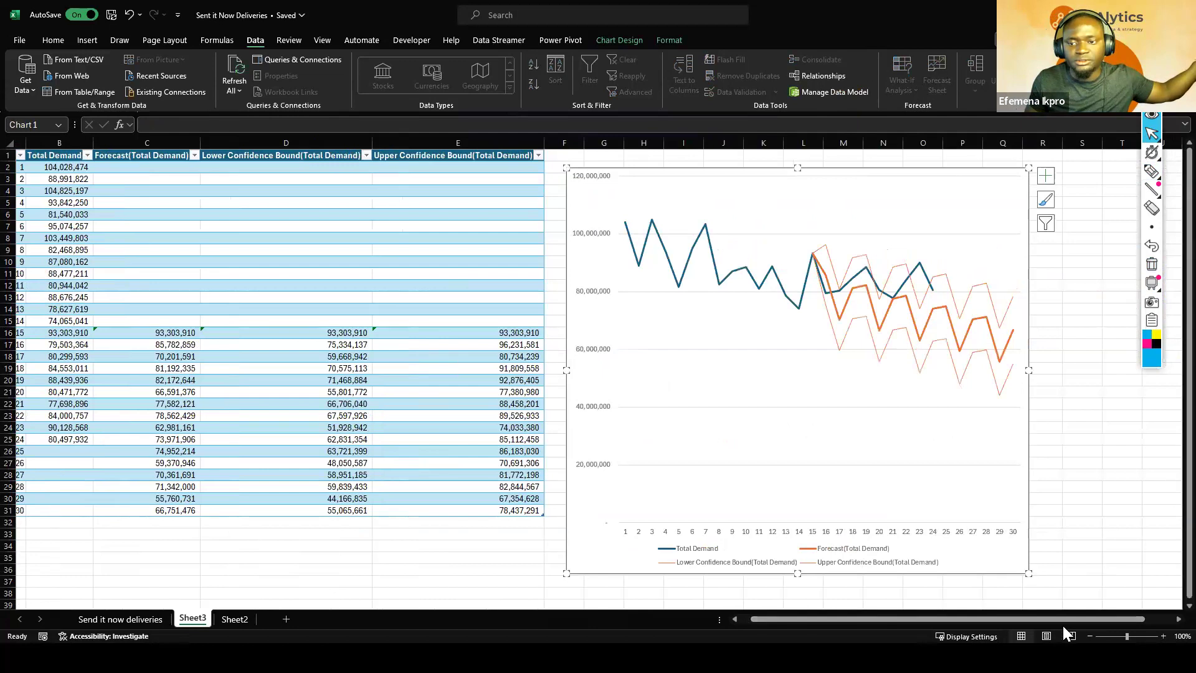
{"action": "scroll", "coordinate": [934, 621], "scroll_direction": "left", "scroll_amount": 1}
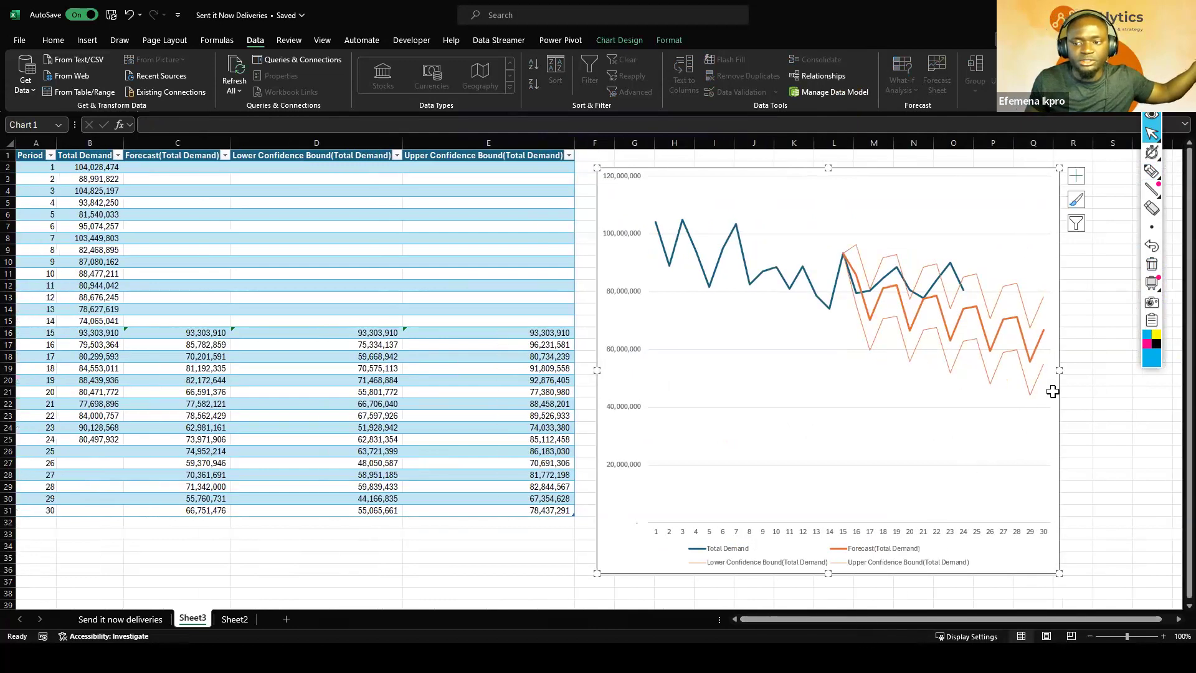
{"action": "left_click_drag", "start_coordinate": [1101, 370], "coordinate": [1132, 370]}
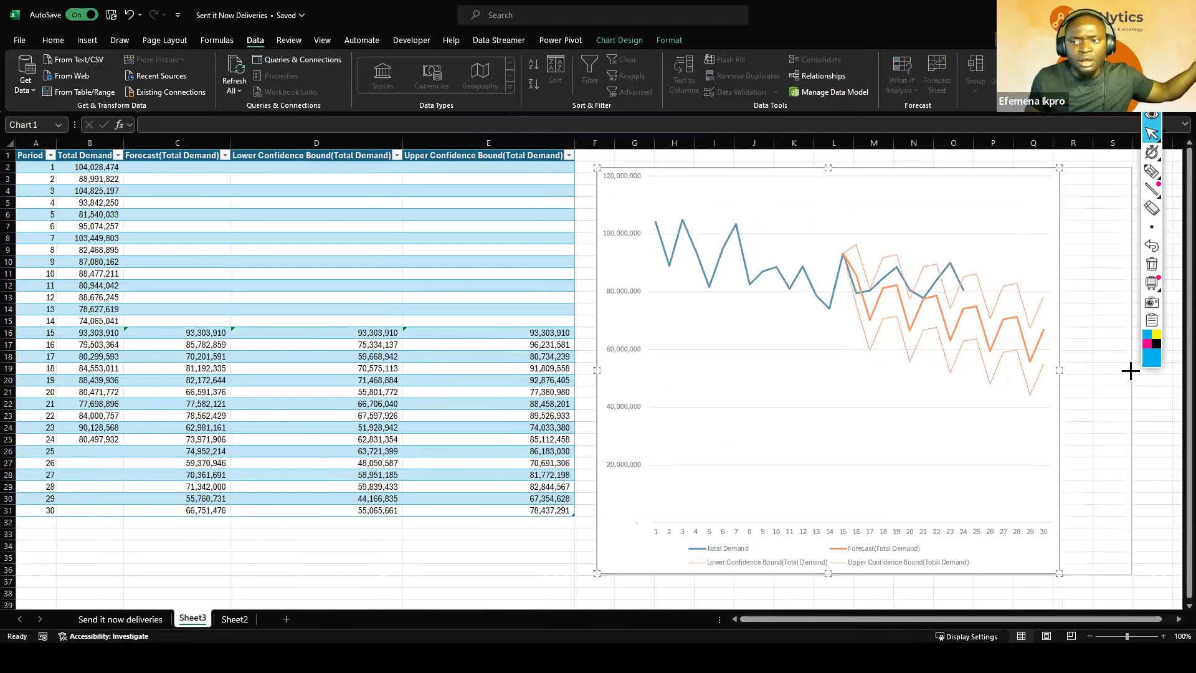
Step: Inspect the FORECAST.ETS formulas for periods 18 and 17 and highlight the period 15 row across the table
{"action": "left_click", "coordinate": [174, 369]}
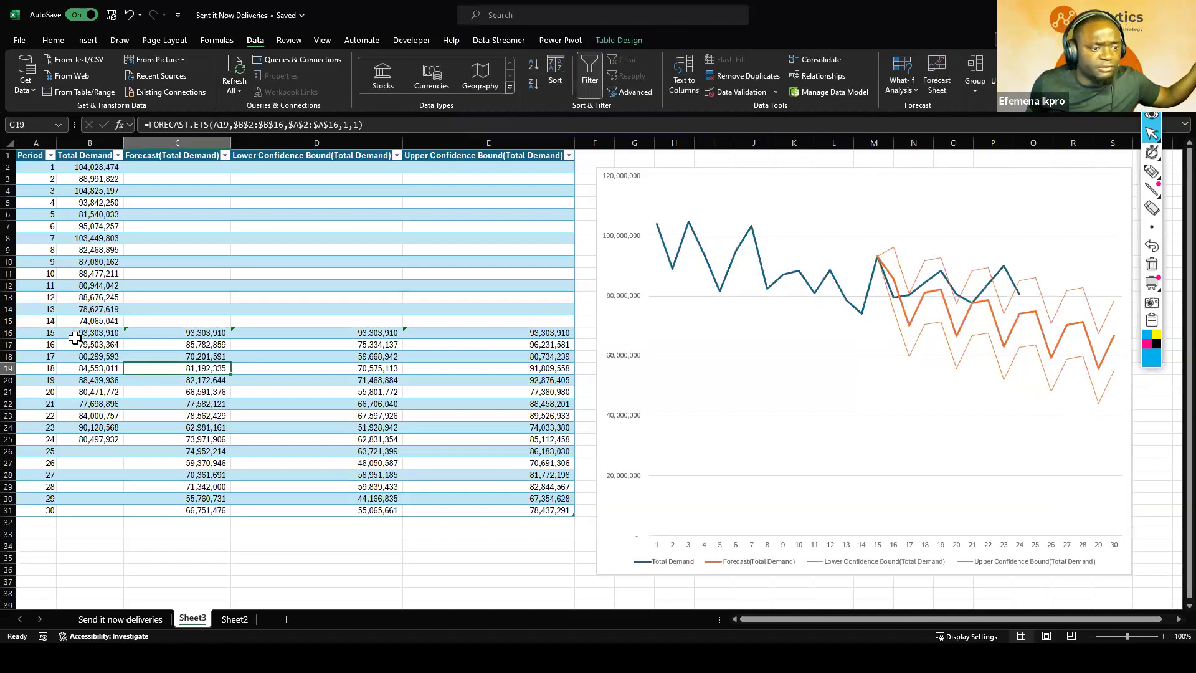
{"action": "left_click_drag", "start_coordinate": [41, 335], "coordinate": [485, 333]}
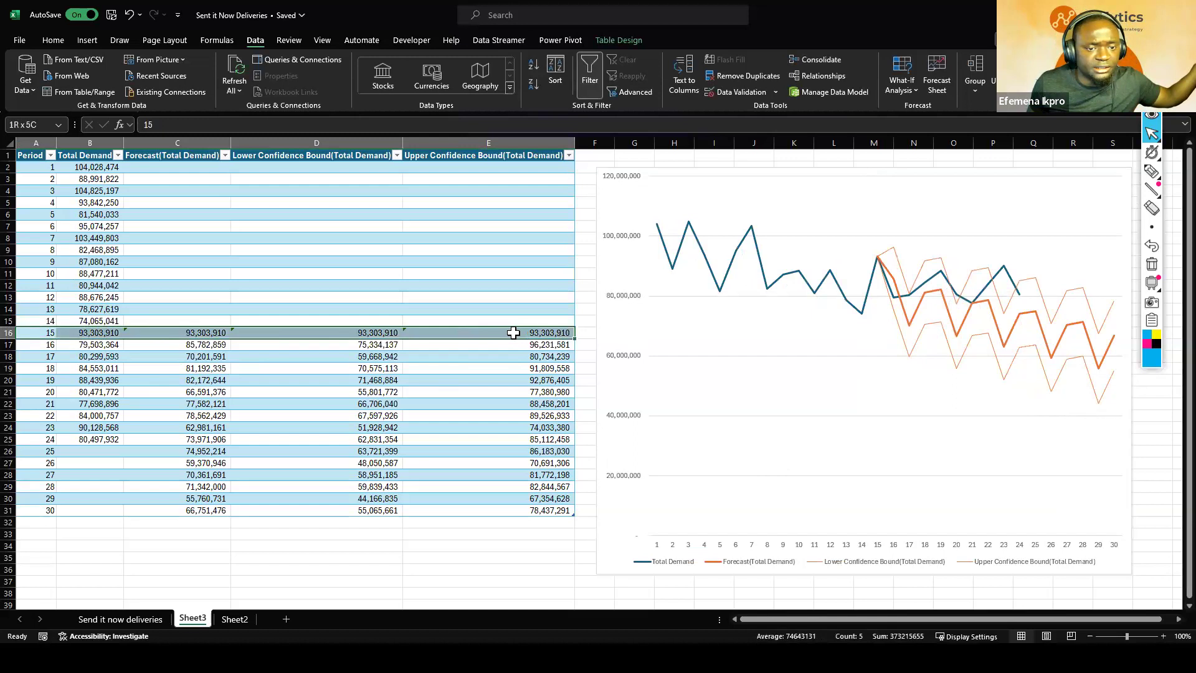
{"action": "left_click", "coordinate": [185, 357]}
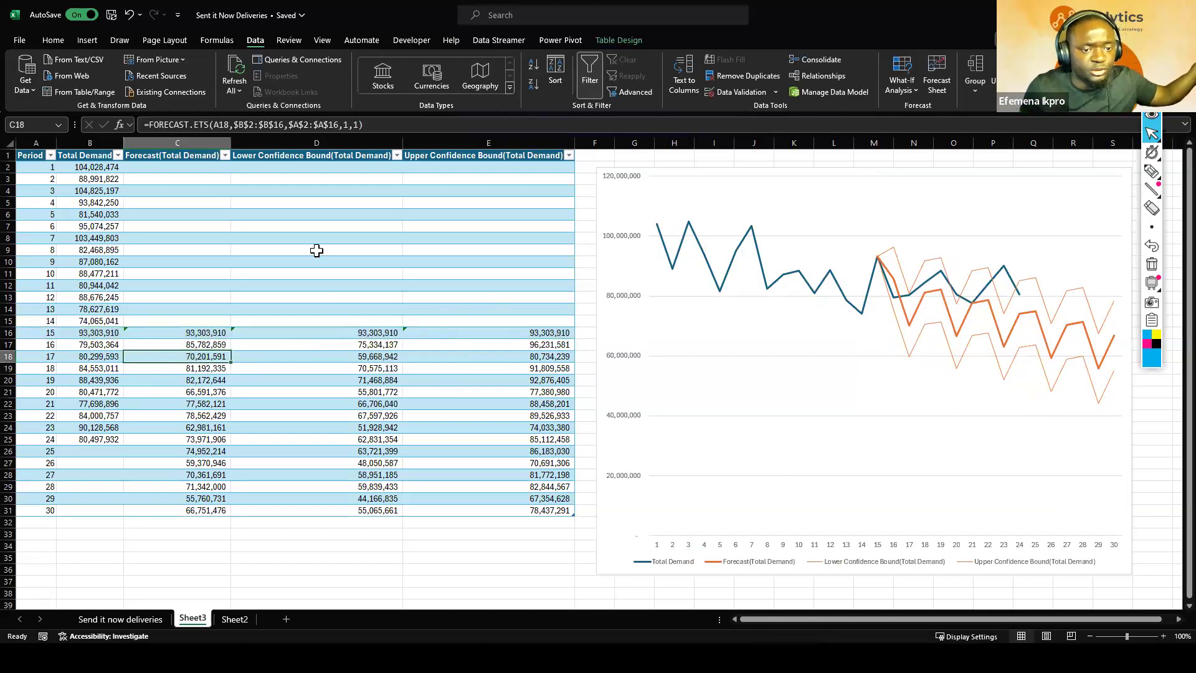
Step: Draw downward pen arrows beneath the Lower Confidence Bound and Upper Confidence Bound headers
{"action": "left_click", "coordinate": [1151, 171]}
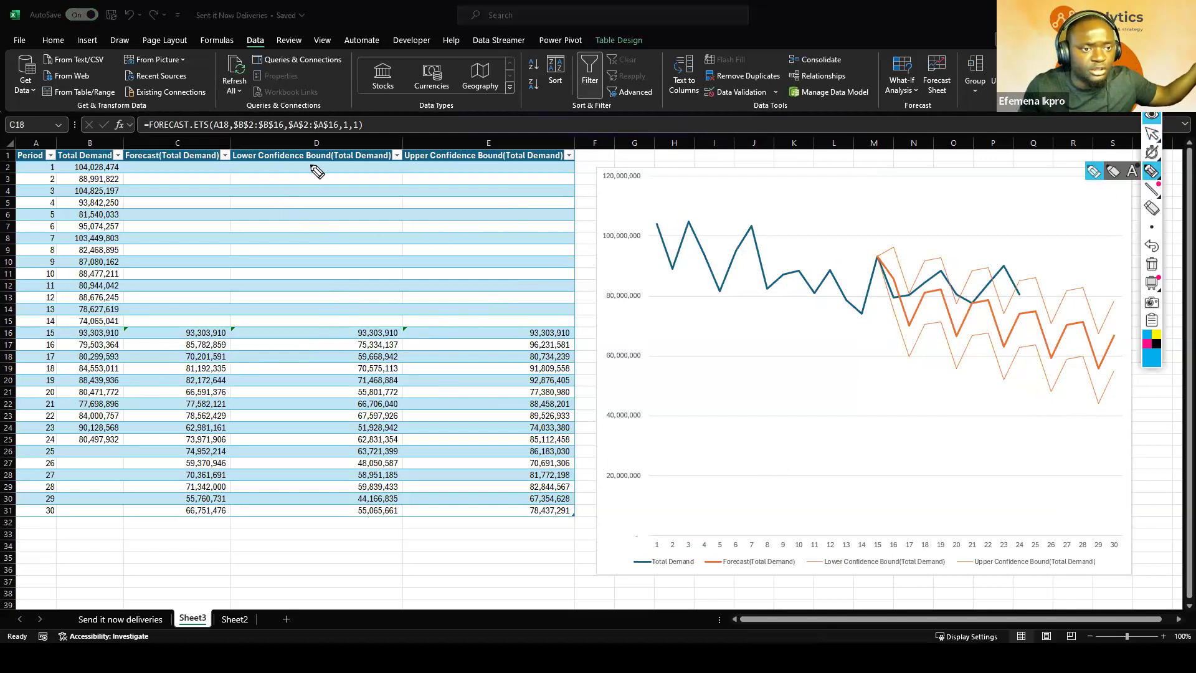
{"action": "left_click_drag", "start_coordinate": [310, 166], "coordinate": [309, 235]}
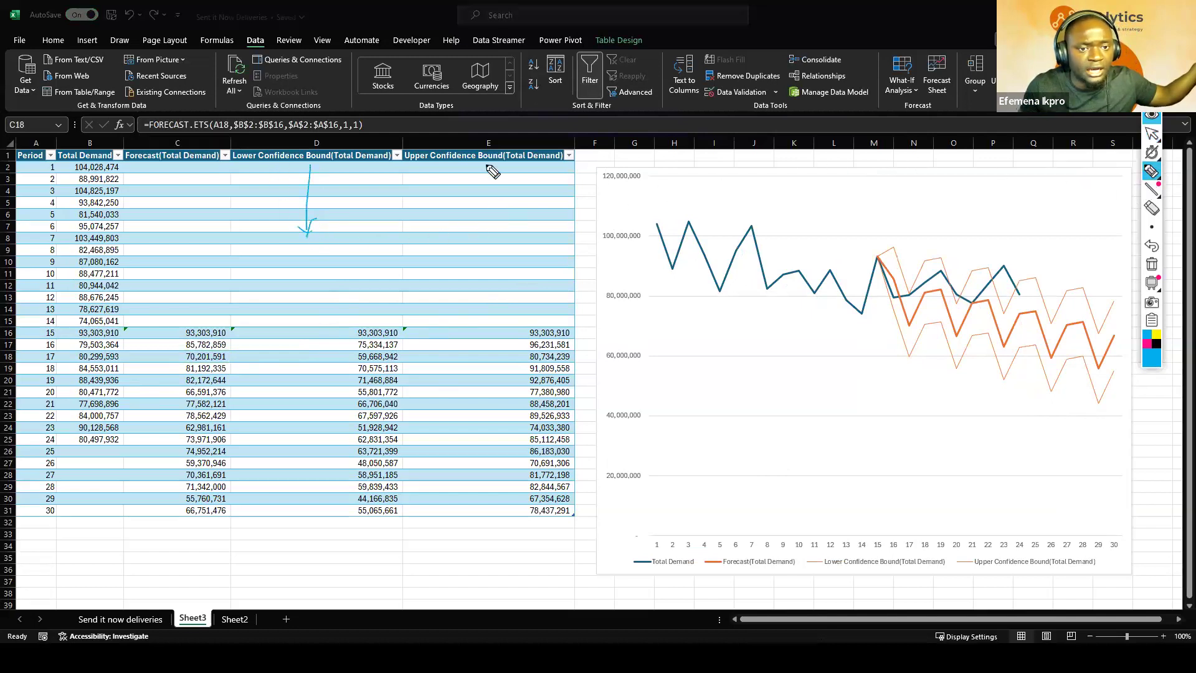
{"action": "mouse_move", "coordinate": [497, 164]}
{"action": "left_mouse_down"}
{"action": "mouse_move", "coordinate": [495, 218]}
{"action": "mouse_move", "coordinate": [504, 198]}
{"action": "left_mouse_up"}
{"action": "left_click_drag", "start_coordinate": [482, 203], "coordinate": [494, 217]}
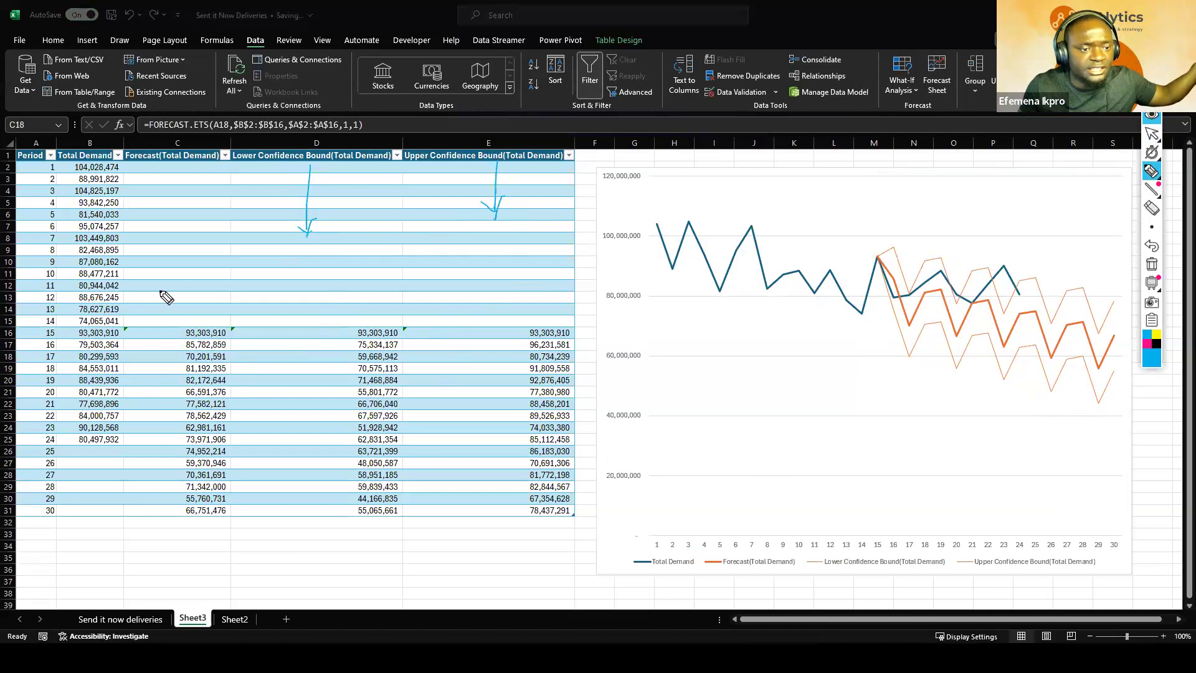
Step: Write "ACTUAL FORECAST" with an arrow down the Forecast column and circle the two confidence bound arrows
{"action": "mouse_move", "coordinate": [148, 298]}
{"action": "left_mouse_down"}
{"action": "mouse_move", "coordinate": [157, 313]}
{"action": "mouse_move", "coordinate": [159, 301]}
{"action": "left_mouse_up"}
{"action": "mouse_move", "coordinate": [165, 291]}
{"action": "left_mouse_down"}
{"action": "mouse_move", "coordinate": [171, 306]}
{"action": "mouse_move", "coordinate": [195, 281]}
{"action": "mouse_move", "coordinate": [187, 316]}
{"action": "mouse_move", "coordinate": [214, 315]}
{"action": "mouse_move", "coordinate": [227, 294]}
{"action": "mouse_move", "coordinate": [211, 301]}
{"action": "mouse_move", "coordinate": [254, 275]}
{"action": "left_mouse_up"}
{"action": "left_click_drag", "start_coordinate": [157, 326], "coordinate": [174, 365]}
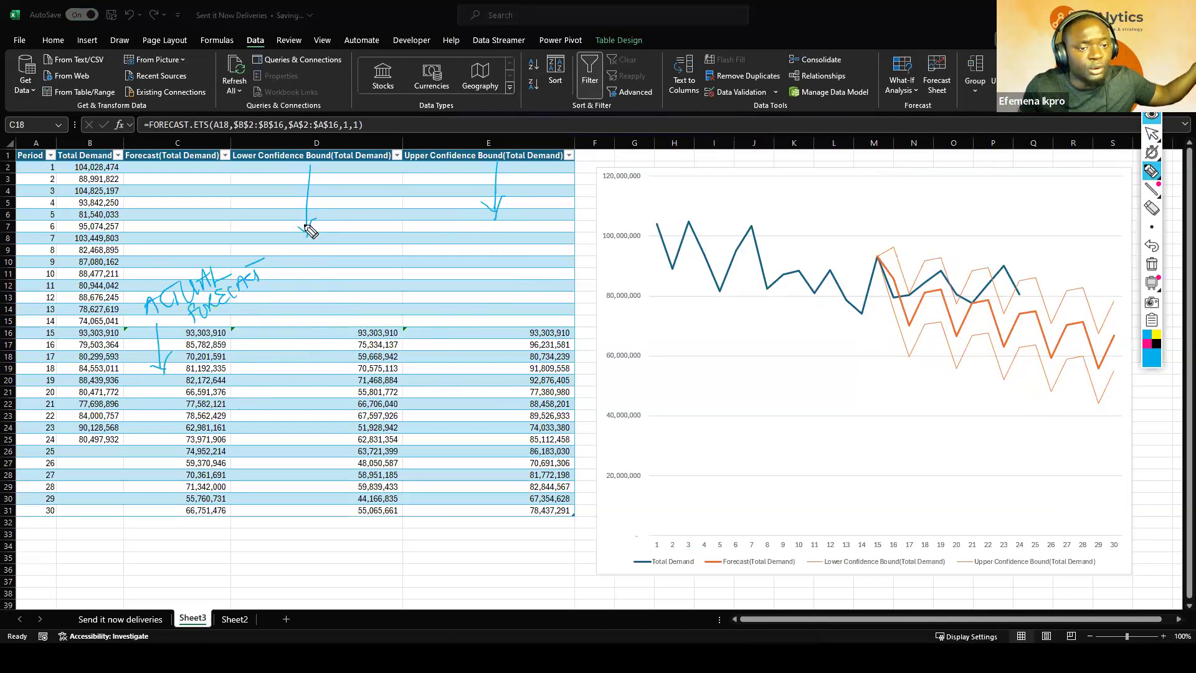
{"action": "left_click_drag", "start_coordinate": [314, 215], "coordinate": [317, 216]}
{"action": "mouse_move", "coordinate": [499, 198]}
{"action": "left_mouse_down"}
{"action": "mouse_move", "coordinate": [490, 224]}
{"action": "mouse_move", "coordinate": [502, 195]}
{"action": "left_mouse_up"}
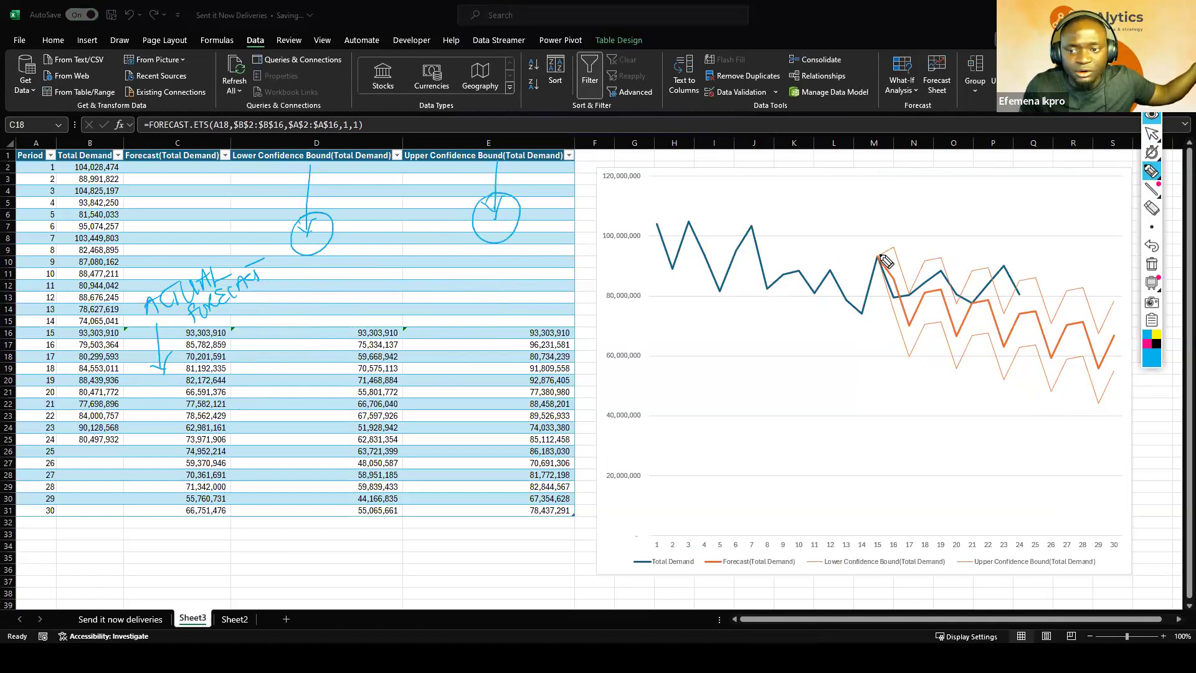
Step: Trace the chart's upper confidence bound in blue and the lower one in pink, and write "95%" above them
{"action": "mouse_move", "coordinate": [925, 271]}
{"action": "left_mouse_down"}
{"action": "mouse_move", "coordinate": [944, 274]}
{"action": "mouse_move", "coordinate": [952, 296]}
{"action": "mouse_move", "coordinate": [984, 264]}
{"action": "mouse_move", "coordinate": [1006, 309]}
{"action": "left_mouse_up"}
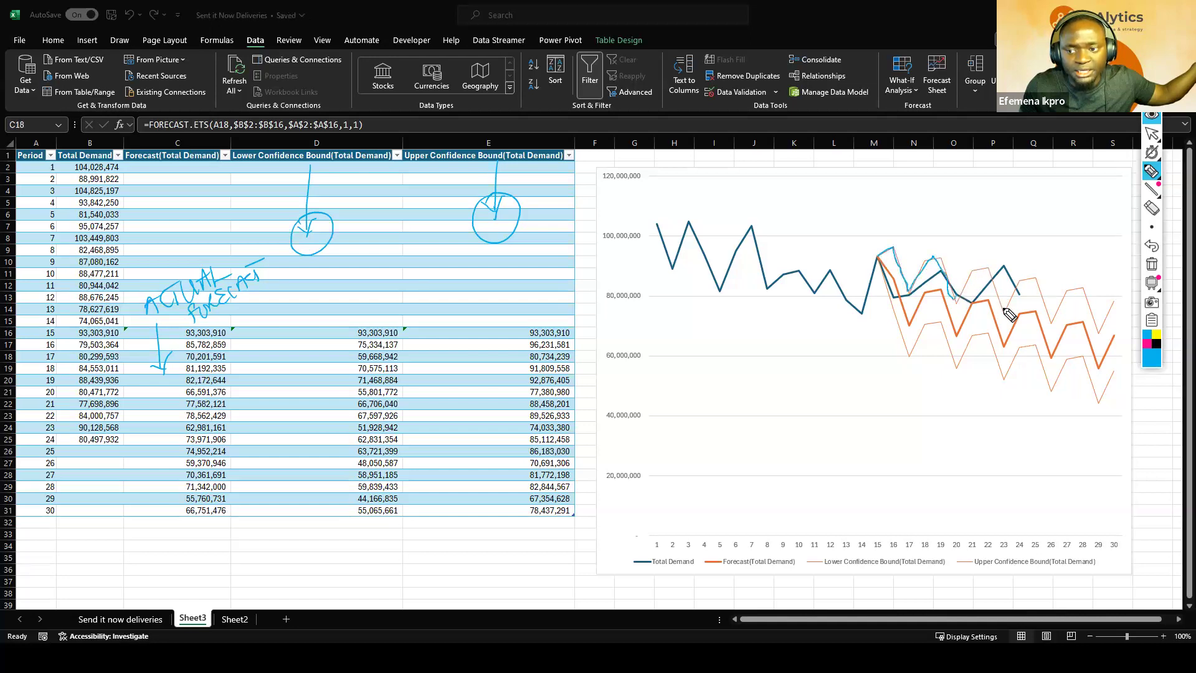
{"action": "left_click", "coordinate": [1148, 343]}
{"action": "left_click_drag", "start_coordinate": [880, 260], "coordinate": [906, 354]}
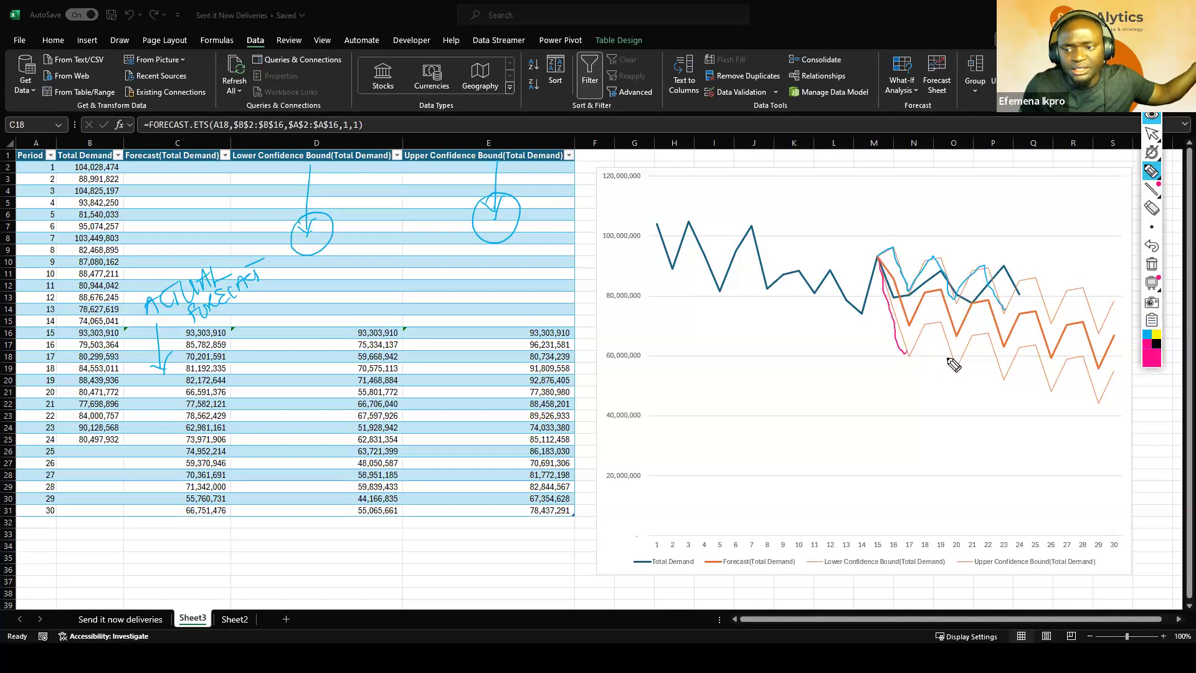
{"action": "mouse_move", "coordinate": [1000, 374]}
{"action": "left_mouse_down"}
{"action": "mouse_move", "coordinate": [1027, 344]}
{"action": "mouse_move", "coordinate": [1040, 368]}
{"action": "left_mouse_up"}
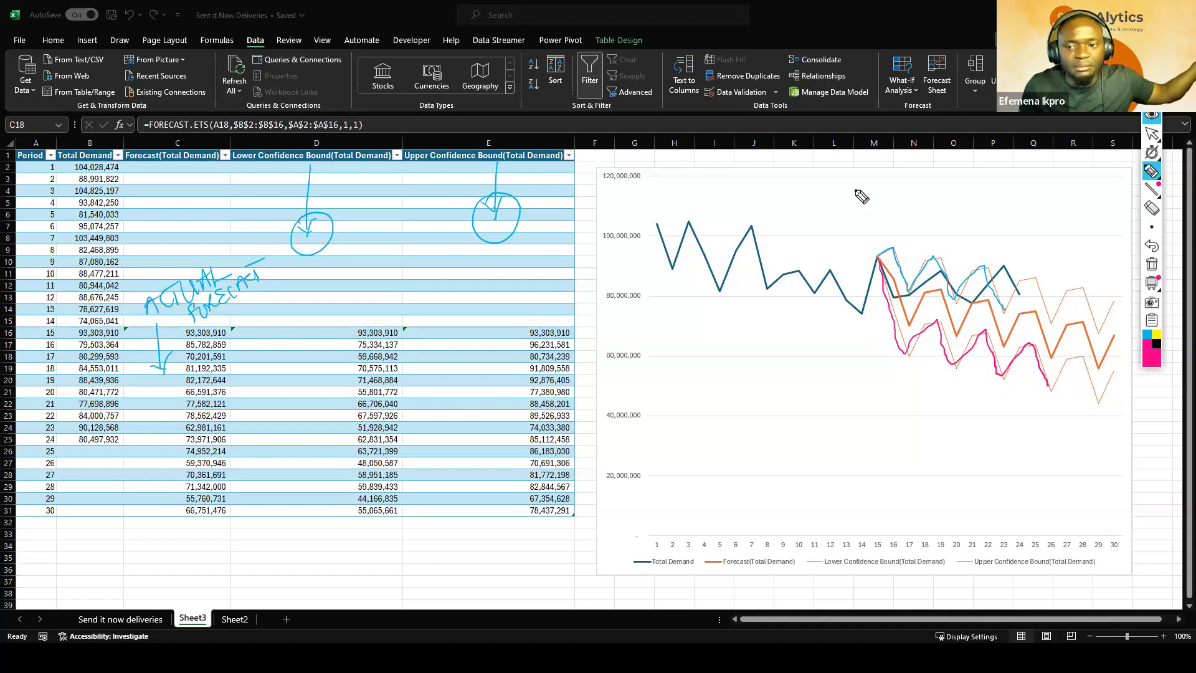
{"action": "mouse_move", "coordinate": [855, 185]}
{"action": "left_mouse_down"}
{"action": "mouse_move", "coordinate": [858, 211]}
{"action": "mouse_move", "coordinate": [916, 198]}
{"action": "left_mouse_up"}
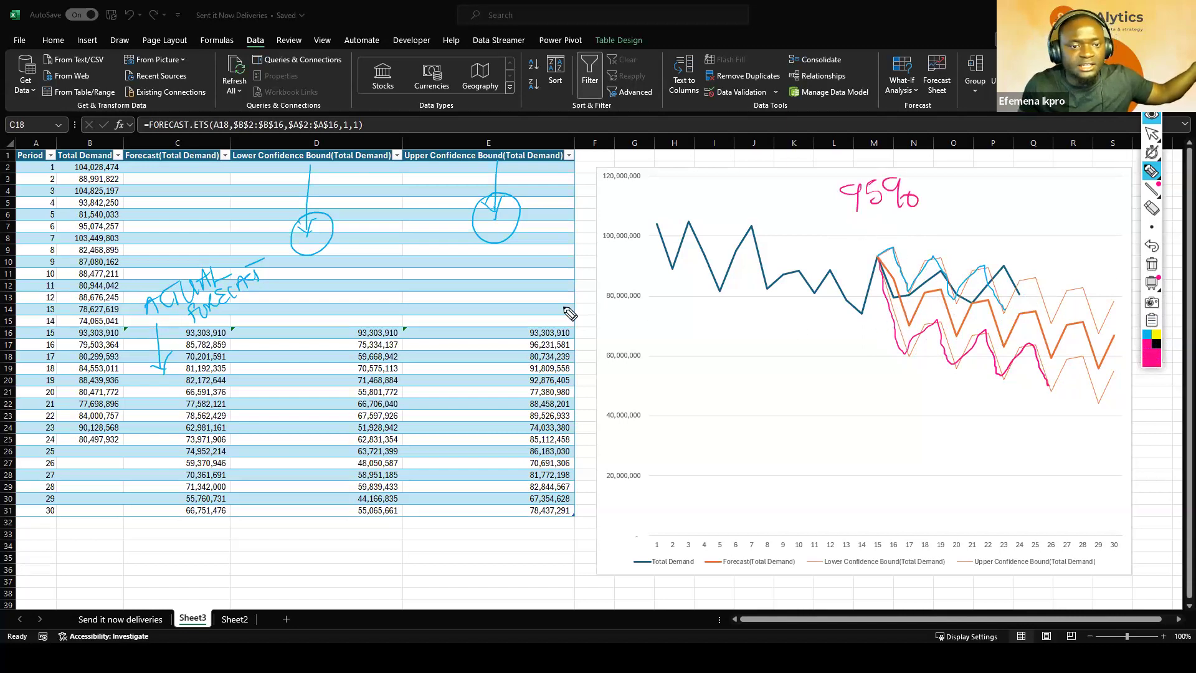
Step: Circle the Total Demand column from period 15 down and add pink strokes below the two circled confidence bound arrows
{"action": "mouse_move", "coordinate": [87, 326]}
{"action": "left_mouse_down"}
{"action": "mouse_move", "coordinate": [72, 520]}
{"action": "mouse_move", "coordinate": [126, 504]}
{"action": "mouse_move", "coordinate": [120, 321]}
{"action": "mouse_move", "coordinate": [88, 325]}
{"action": "left_mouse_up"}
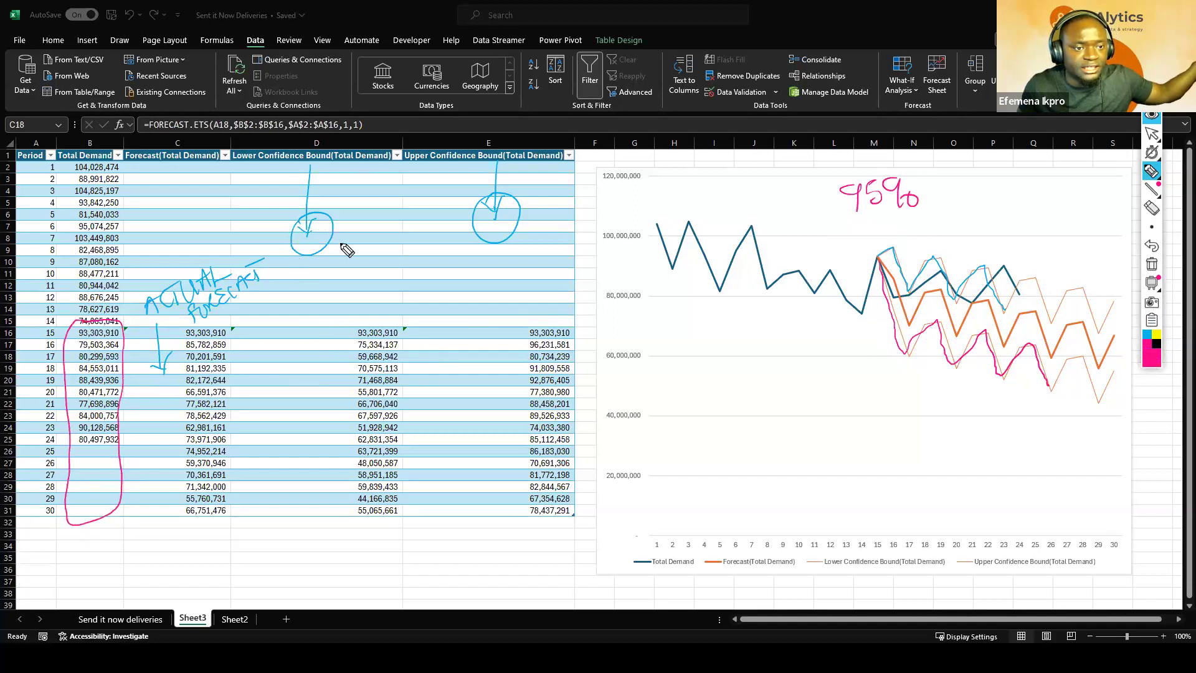
{"action": "left_click_drag", "start_coordinate": [300, 245], "coordinate": [301, 282]}
{"action": "left_click_drag", "start_coordinate": [500, 231], "coordinate": [494, 287]}
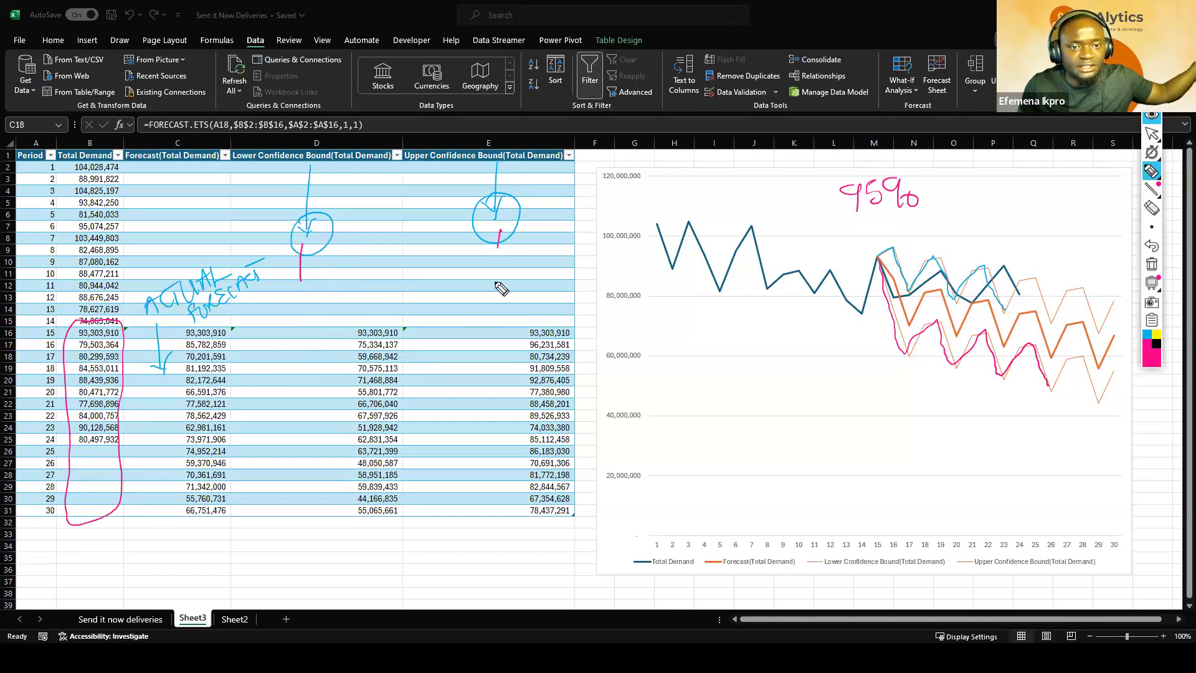
Step: Clear the annotations, label the chart's forecast start "MARCH 2016", and trace the first segments of both confidence bounds
{"action": "left_click", "coordinate": [1152, 264]}
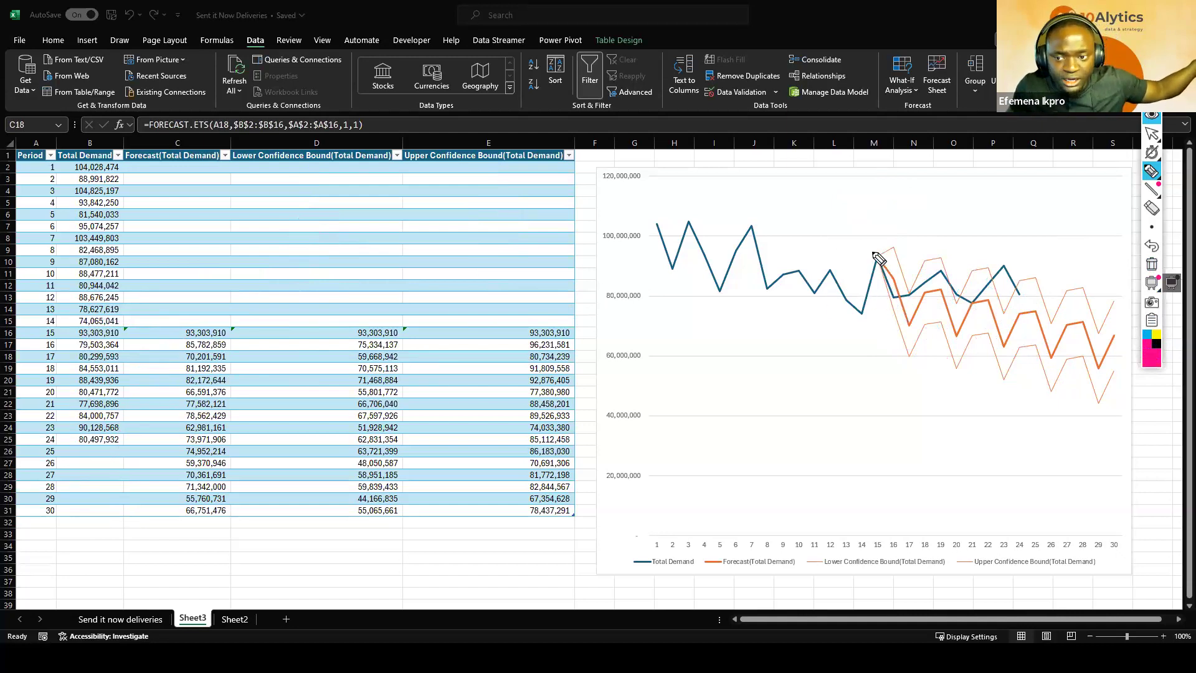
{"action": "mouse_move", "coordinate": [877, 257]}
{"action": "left_mouse_down"}
{"action": "mouse_move", "coordinate": [871, 231]}
{"action": "mouse_move", "coordinate": [835, 204]}
{"action": "mouse_move", "coordinate": [903, 187]}
{"action": "mouse_move", "coordinate": [867, 231]}
{"action": "mouse_move", "coordinate": [897, 211]}
{"action": "left_mouse_up"}
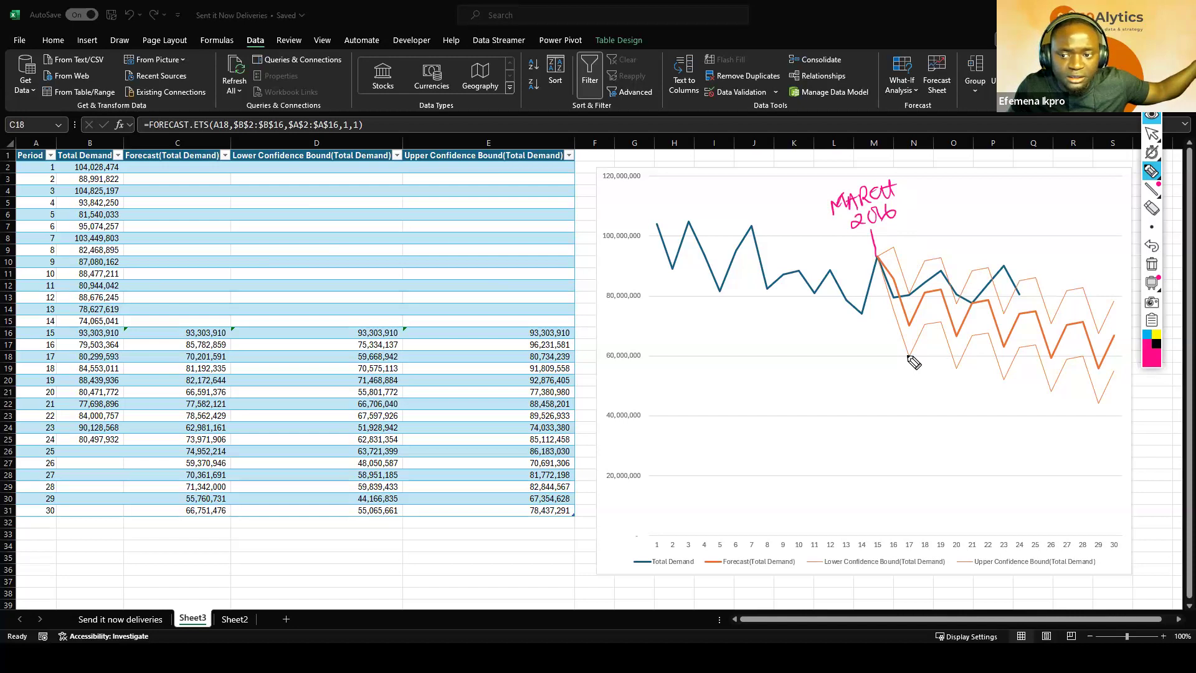
{"action": "left_click", "coordinate": [894, 294]}
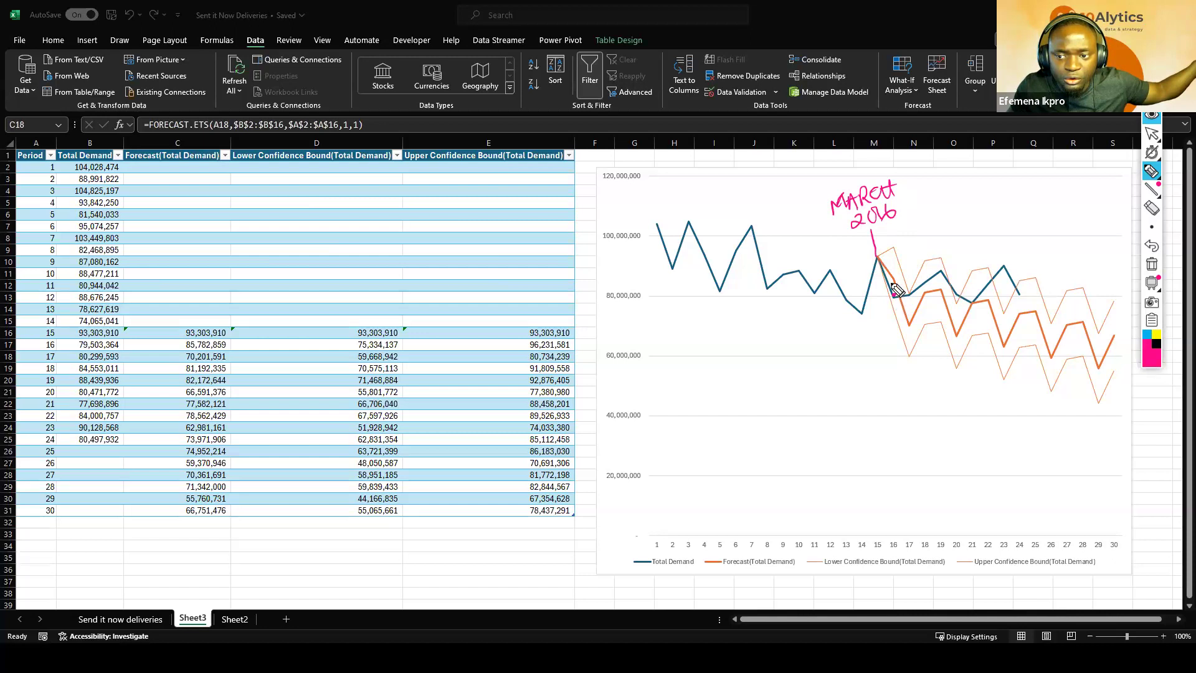
{"action": "mouse_move", "coordinate": [885, 255]}
{"action": "left_mouse_down"}
{"action": "mouse_move", "coordinate": [908, 283]}
{"action": "mouse_move", "coordinate": [897, 324]}
{"action": "mouse_move", "coordinate": [909, 355]}
{"action": "left_mouse_up"}
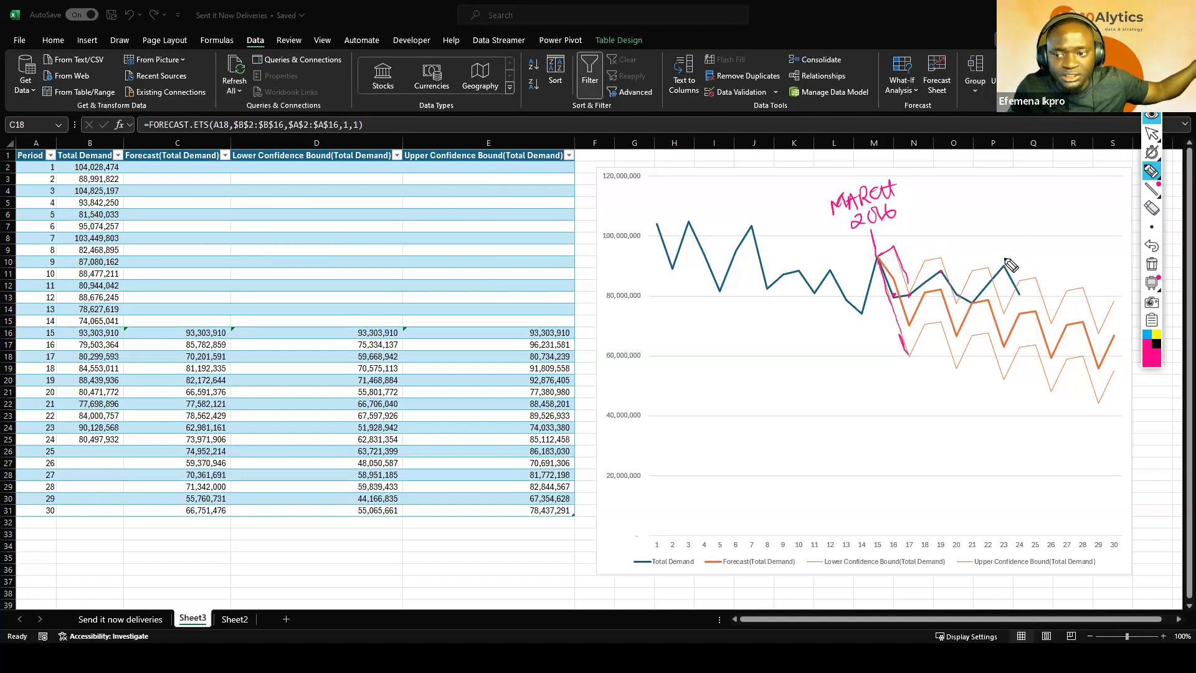
Step: Circle the actual demand peak at period 23 on the chart and label it "UPSET" with an arrow
{"action": "left_click_drag", "start_coordinate": [999, 267], "coordinate": [1003, 273]}
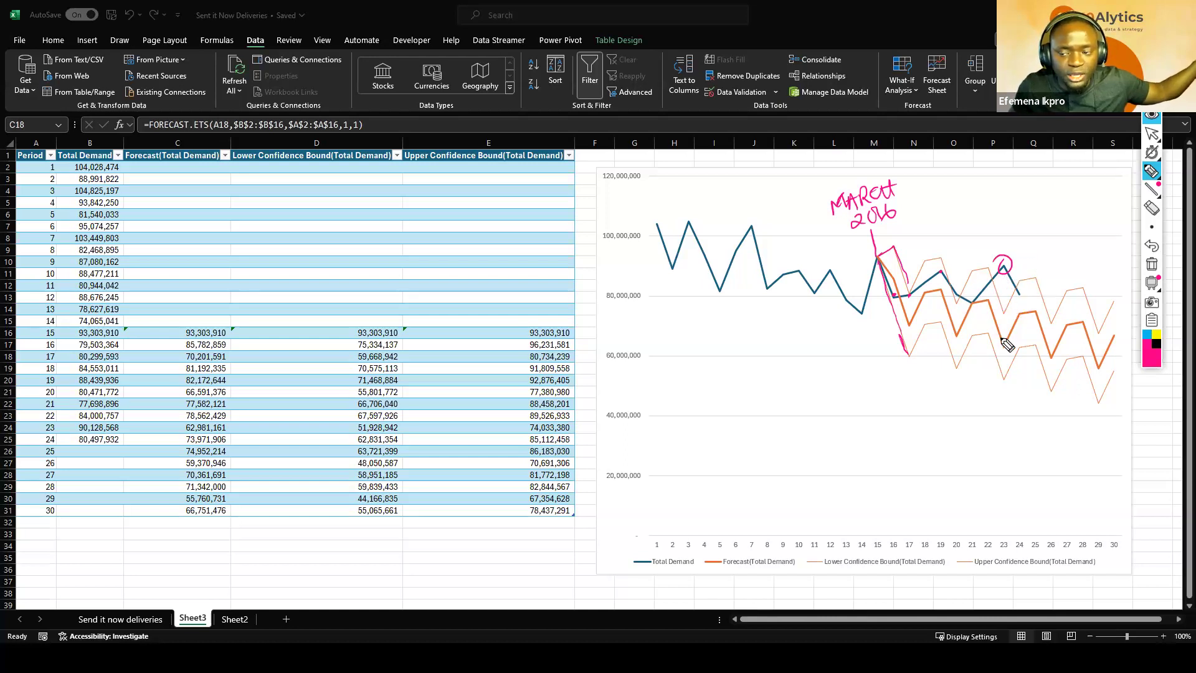
{"action": "left_click_drag", "start_coordinate": [1003, 223], "coordinate": [1010, 243]}
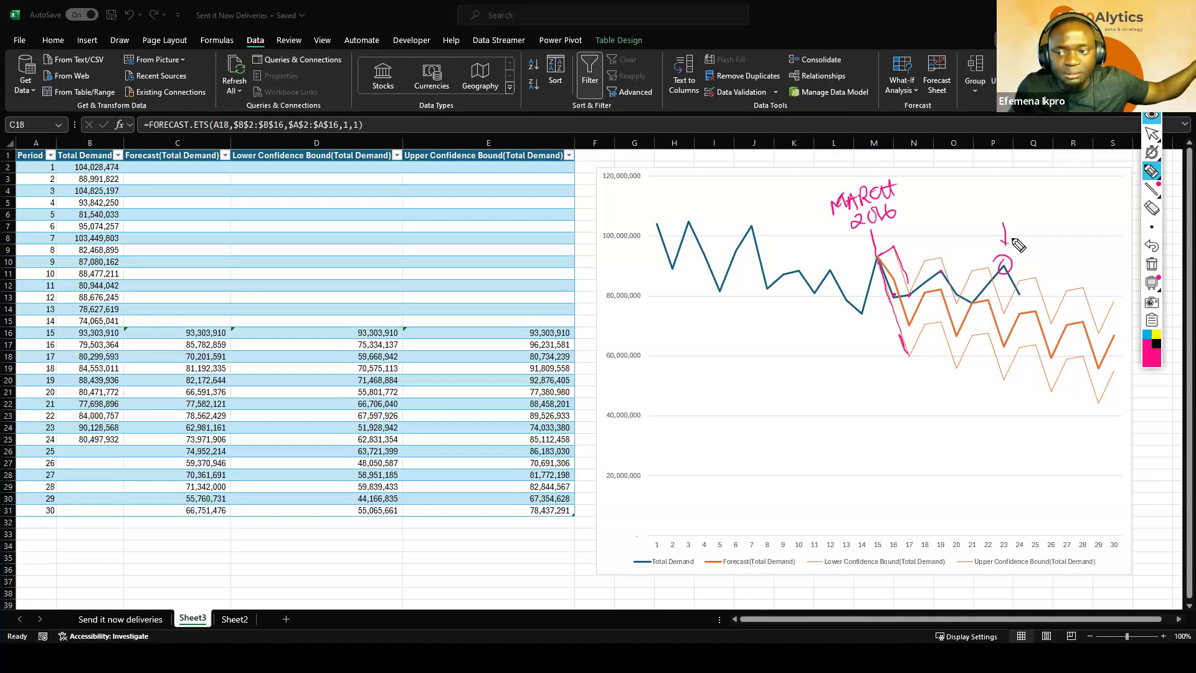
{"action": "mouse_move", "coordinate": [985, 203]}
{"action": "left_mouse_down"}
{"action": "mouse_move", "coordinate": [1037, 203]}
{"action": "mouse_move", "coordinate": [1039, 190]}
{"action": "left_mouse_up"}
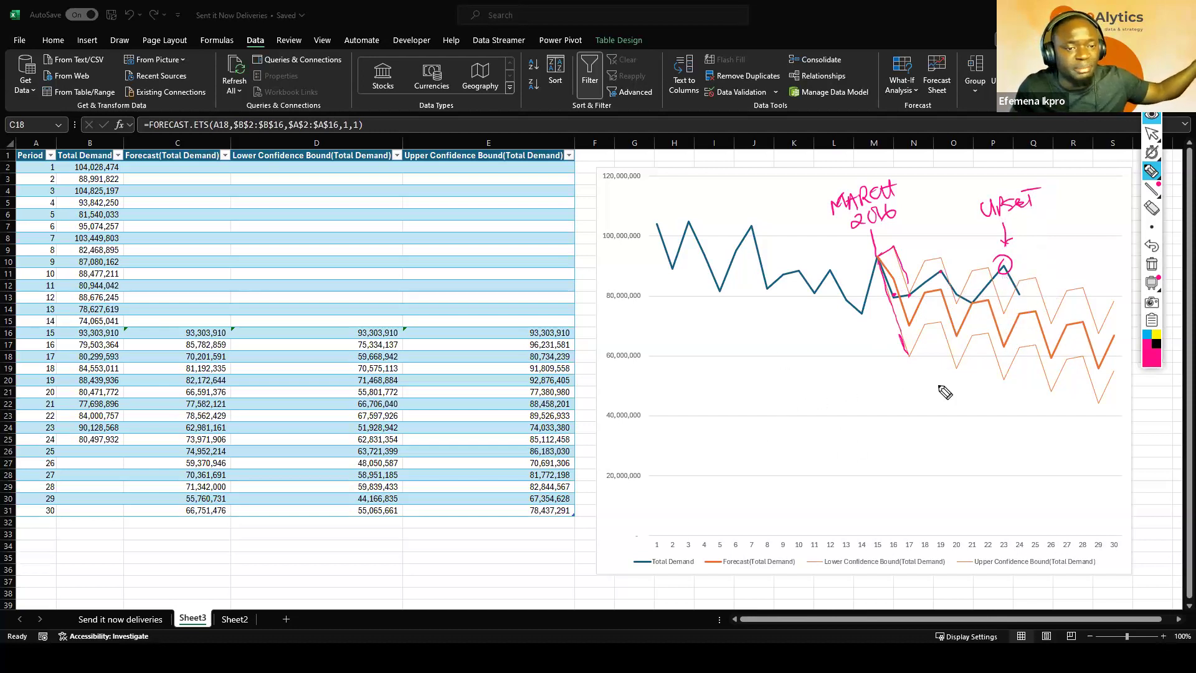
Step: Write "FORECAST SHEET" over the empty table area and draw arrows down to the lower and upper confidence bound values
{"action": "mouse_move", "coordinate": [374, 226]}
{"action": "left_mouse_down"}
{"action": "mouse_move", "coordinate": [357, 255]}
{"action": "mouse_move", "coordinate": [468, 215]}
{"action": "mouse_move", "coordinate": [430, 271]}
{"action": "mouse_move", "coordinate": [486, 248]}
{"action": "mouse_move", "coordinate": [513, 213]}
{"action": "left_mouse_up"}
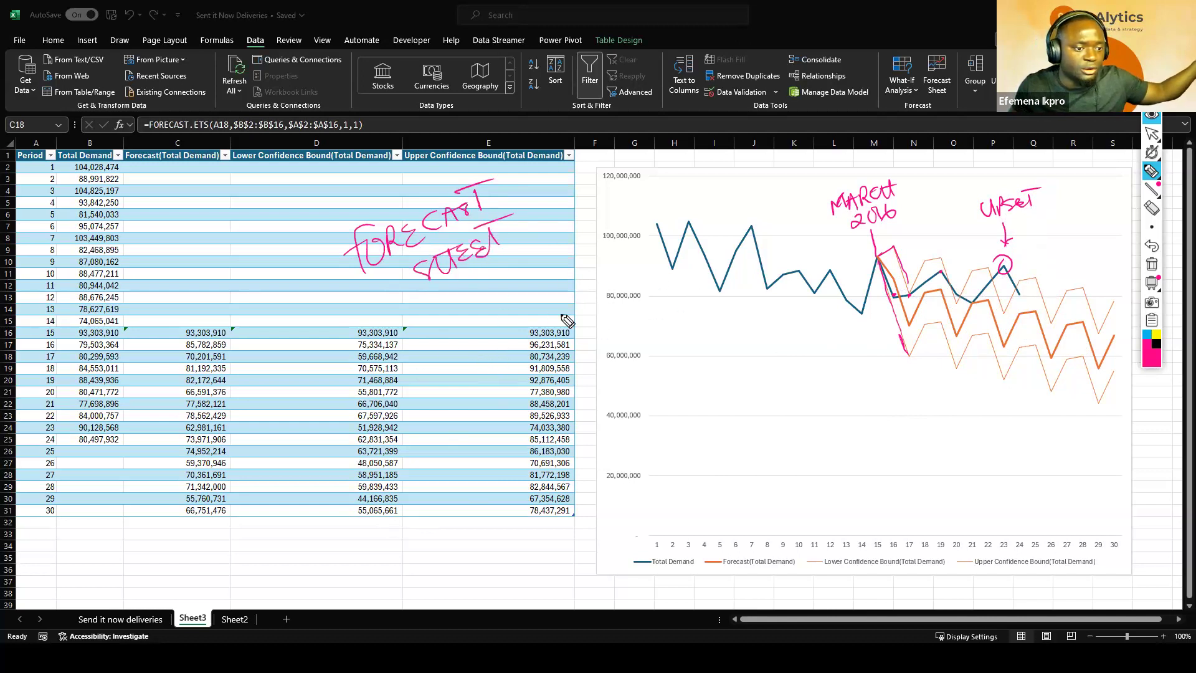
{"action": "mouse_move", "coordinate": [303, 282]}
{"action": "left_mouse_down"}
{"action": "mouse_move", "coordinate": [302, 320]}
{"action": "mouse_move", "coordinate": [315, 303]}
{"action": "left_mouse_up"}
{"action": "left_click_drag", "start_coordinate": [478, 273], "coordinate": [480, 299]}
{"action": "left_click_drag", "start_coordinate": [472, 293], "coordinate": [478, 309]}
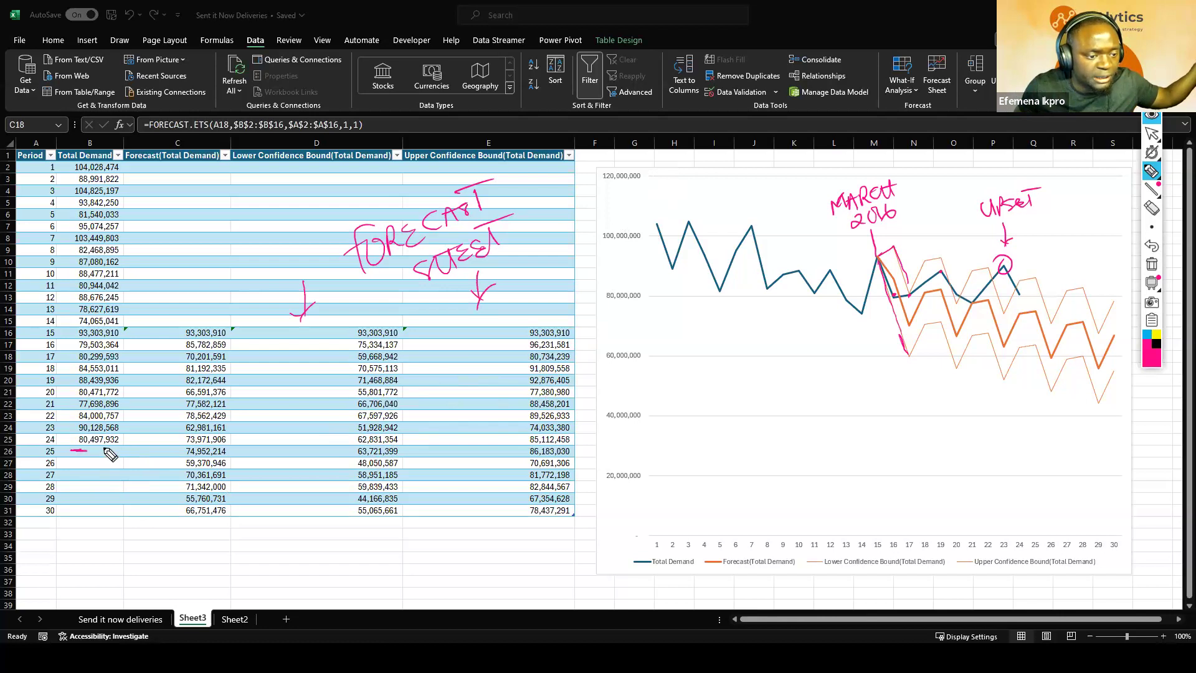
Step: Mark period 25 in the table and write "JAN 2017" beside it
{"action": "mouse_move", "coordinate": [100, 457]}
{"action": "left_mouse_down"}
{"action": "mouse_move", "coordinate": [157, 436]}
{"action": "mouse_move", "coordinate": [177, 413]}
{"action": "left_mouse_up"}
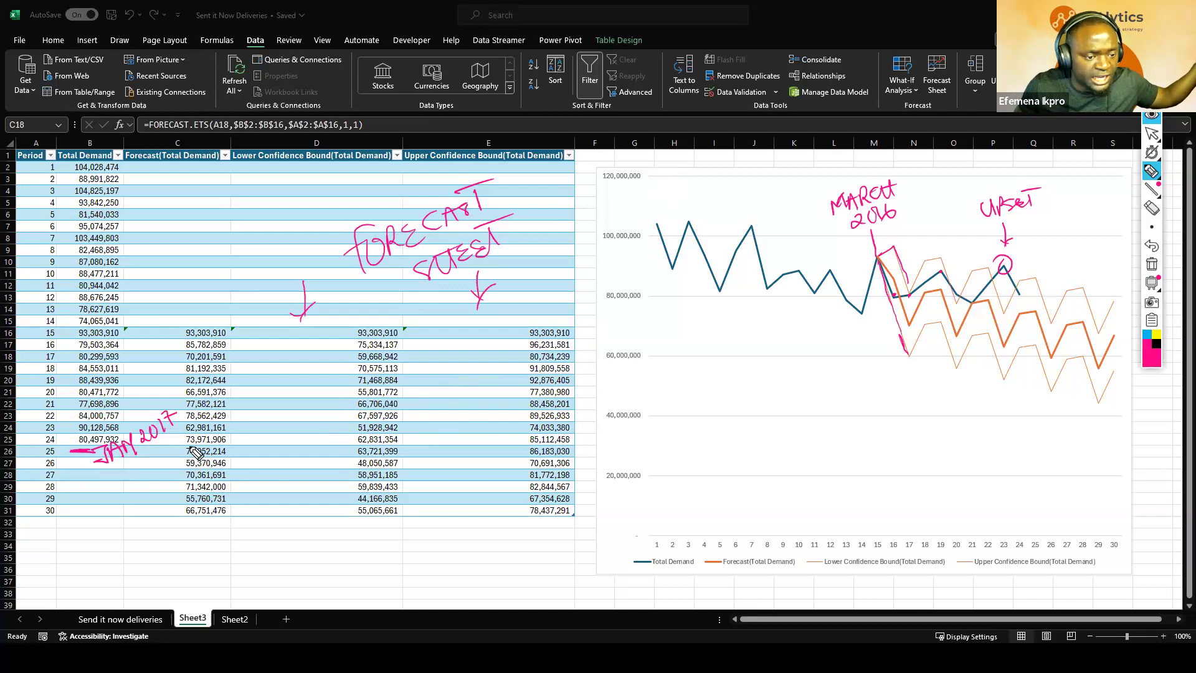
Step: Circle the period 25 forecast value in the table and write "ACCURATE FORECAST" in the empty lower area of the chart
{"action": "mouse_move", "coordinate": [193, 449]}
{"action": "left_mouse_down"}
{"action": "mouse_move", "coordinate": [208, 462]}
{"action": "mouse_move", "coordinate": [229, 448]}
{"action": "mouse_move", "coordinate": [189, 451]}
{"action": "left_mouse_up"}
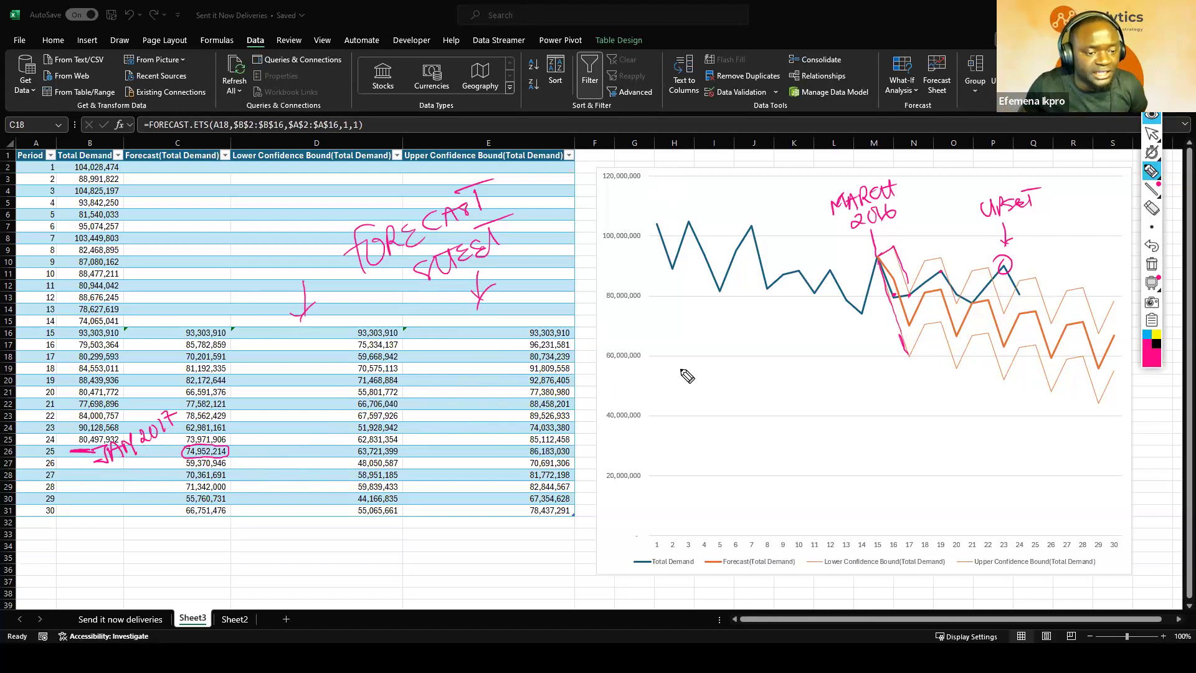
{"action": "mouse_move", "coordinate": [705, 447]}
{"action": "left_mouse_down"}
{"action": "mouse_move", "coordinate": [704, 437]}
{"action": "mouse_move", "coordinate": [746, 445]}
{"action": "mouse_move", "coordinate": [835, 418]}
{"action": "mouse_move", "coordinate": [840, 428]}
{"action": "left_mouse_up"}
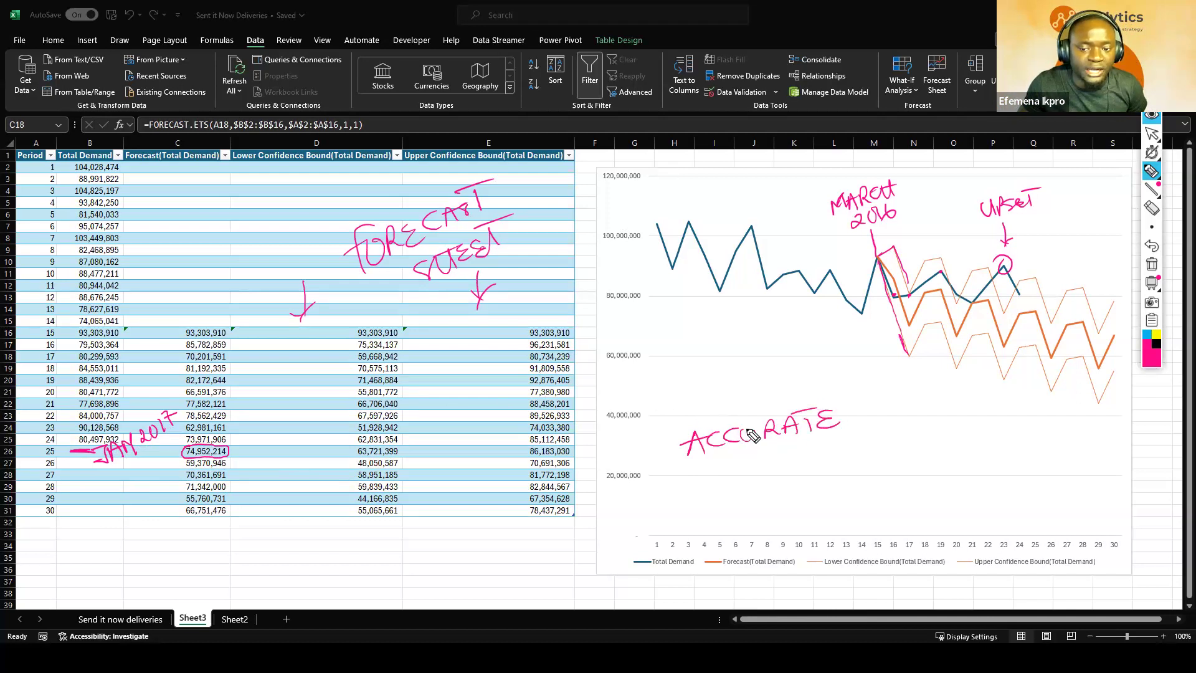
{"action": "mouse_move", "coordinate": [712, 458]}
{"action": "left_mouse_down"}
{"action": "mouse_move", "coordinate": [702, 480]}
{"action": "mouse_move", "coordinate": [754, 479]}
{"action": "mouse_move", "coordinate": [832, 437]}
{"action": "left_mouse_up"}
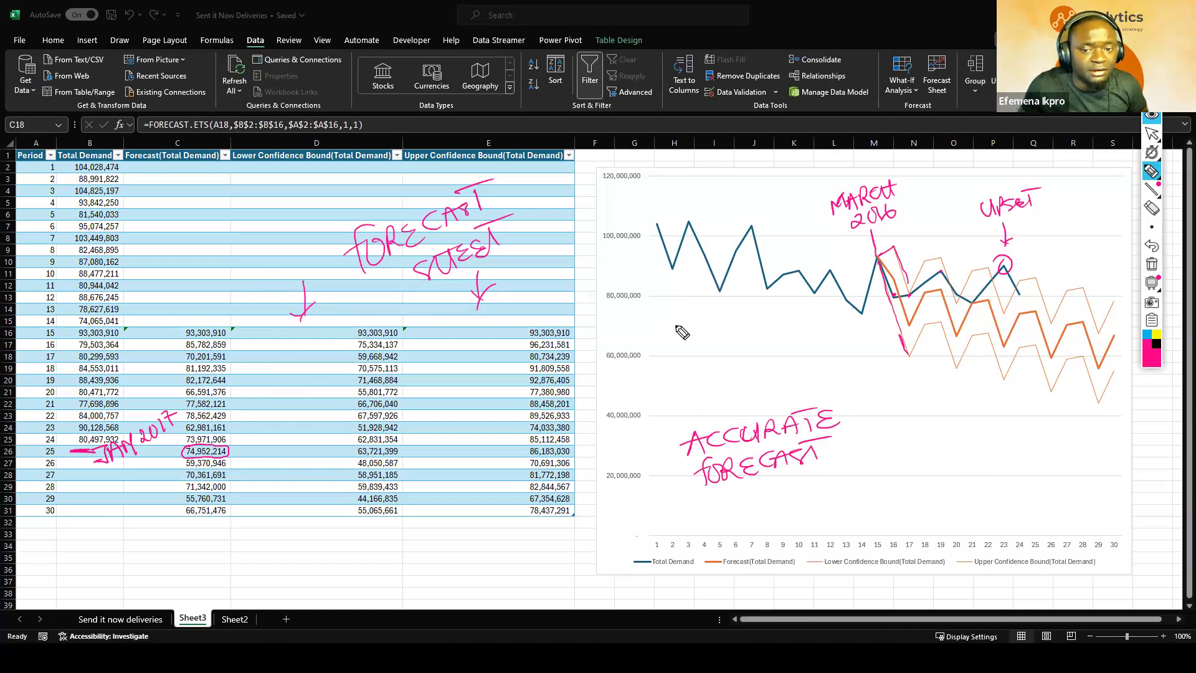
Step: Write "BAND" above the "ACCURATE FORECAST" note on the chart and underline it
{"action": "left_click_drag", "start_coordinate": [679, 342], "coordinate": [679, 374]}
{"action": "left_click_drag", "start_coordinate": [680, 342], "coordinate": [680, 372]}
{"action": "mouse_move", "coordinate": [697, 359]}
{"action": "left_mouse_down"}
{"action": "mouse_move", "coordinate": [717, 371]}
{"action": "mouse_move", "coordinate": [746, 346]}
{"action": "mouse_move", "coordinate": [754, 365]}
{"action": "left_mouse_up"}
{"action": "left_click_drag", "start_coordinate": [674, 385], "coordinate": [766, 369]}
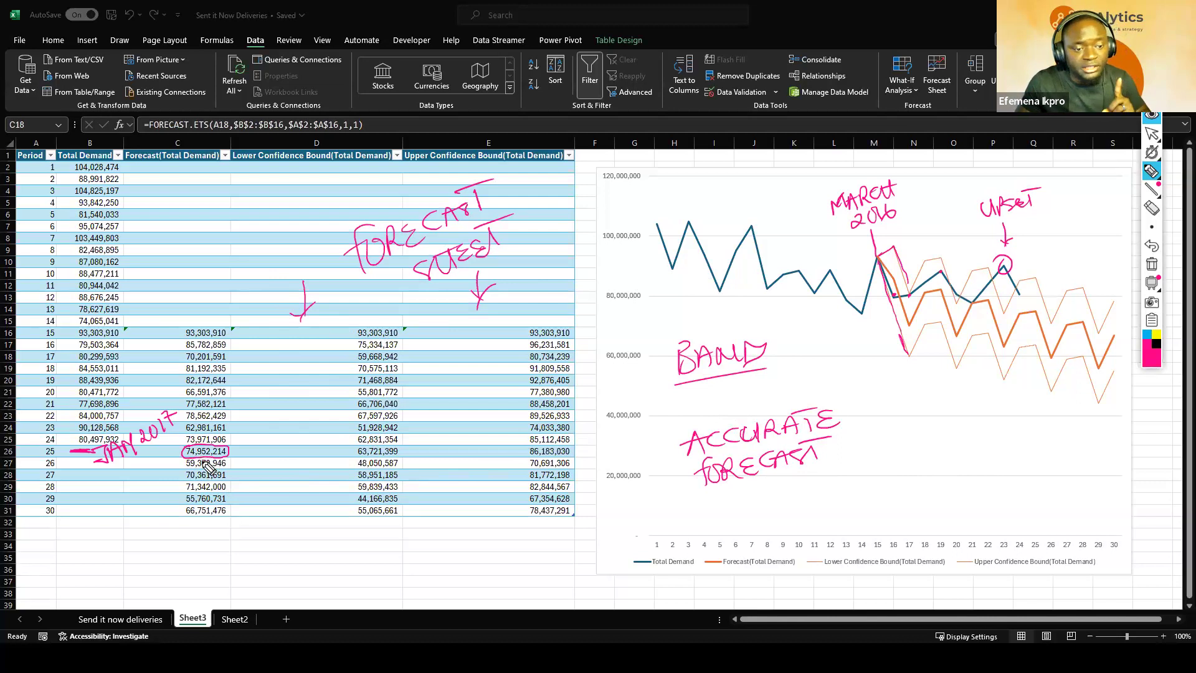
Step: Box the period 25 lower and upper confidence bounds, connect them with a line, and mark the line's middle
{"action": "mouse_move", "coordinate": [352, 456]}
{"action": "left_mouse_down"}
{"action": "mouse_move", "coordinate": [365, 447]}
{"action": "mouse_move", "coordinate": [362, 458]}
{"action": "mouse_move", "coordinate": [398, 461]}
{"action": "mouse_move", "coordinate": [399, 446]}
{"action": "mouse_move", "coordinate": [353, 446]}
{"action": "left_mouse_up"}
{"action": "mouse_move", "coordinate": [528, 447]}
{"action": "left_mouse_down"}
{"action": "mouse_move", "coordinate": [545, 462]}
{"action": "mouse_move", "coordinate": [574, 461]}
{"action": "mouse_move", "coordinate": [561, 444]}
{"action": "mouse_move", "coordinate": [529, 453]}
{"action": "left_mouse_up"}
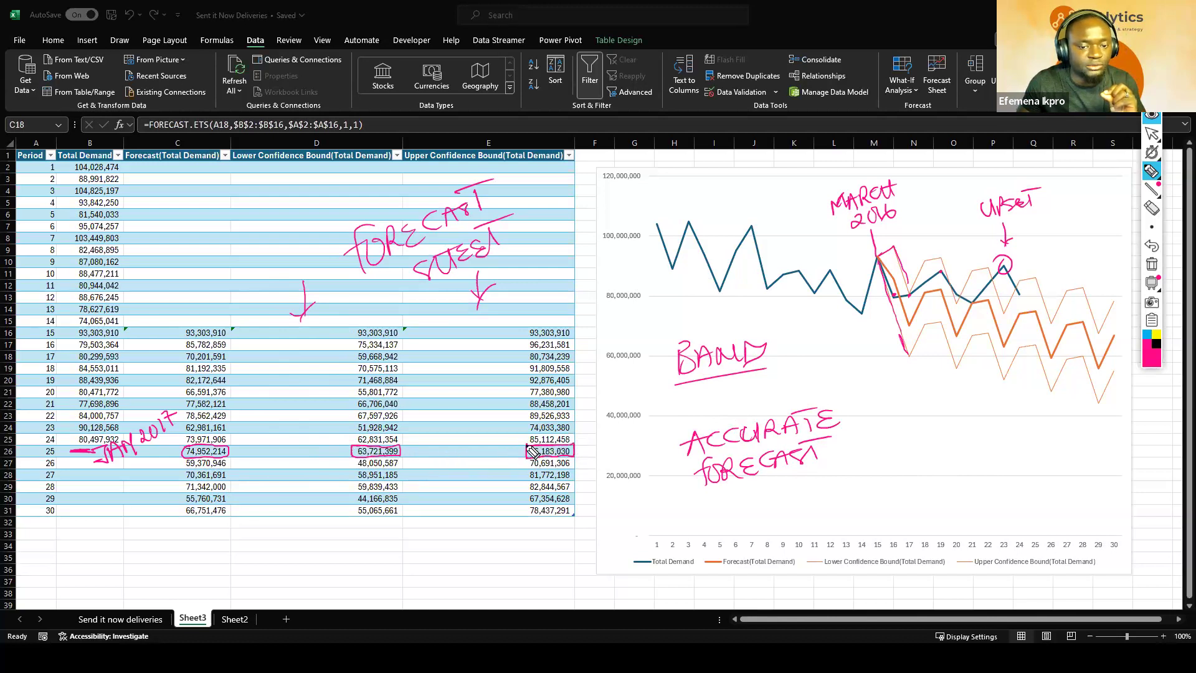
{"action": "left_click_drag", "start_coordinate": [401, 451], "coordinate": [529, 450]}
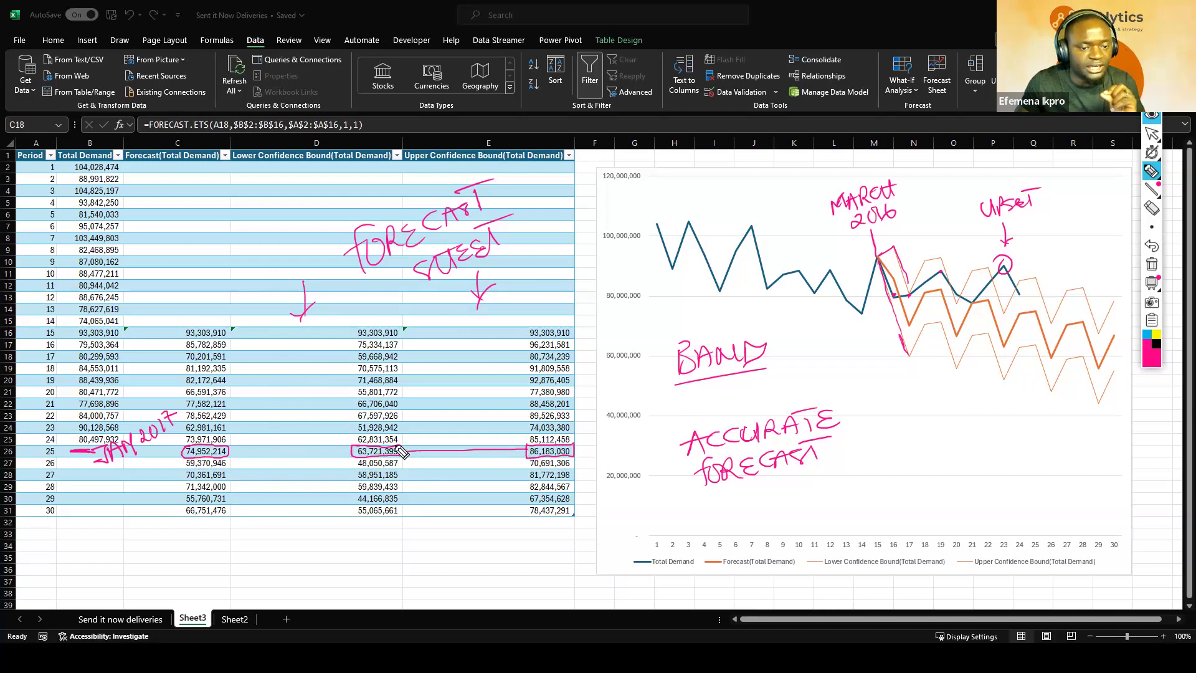
{"action": "left_click_drag", "start_coordinate": [459, 441], "coordinate": [457, 464]}
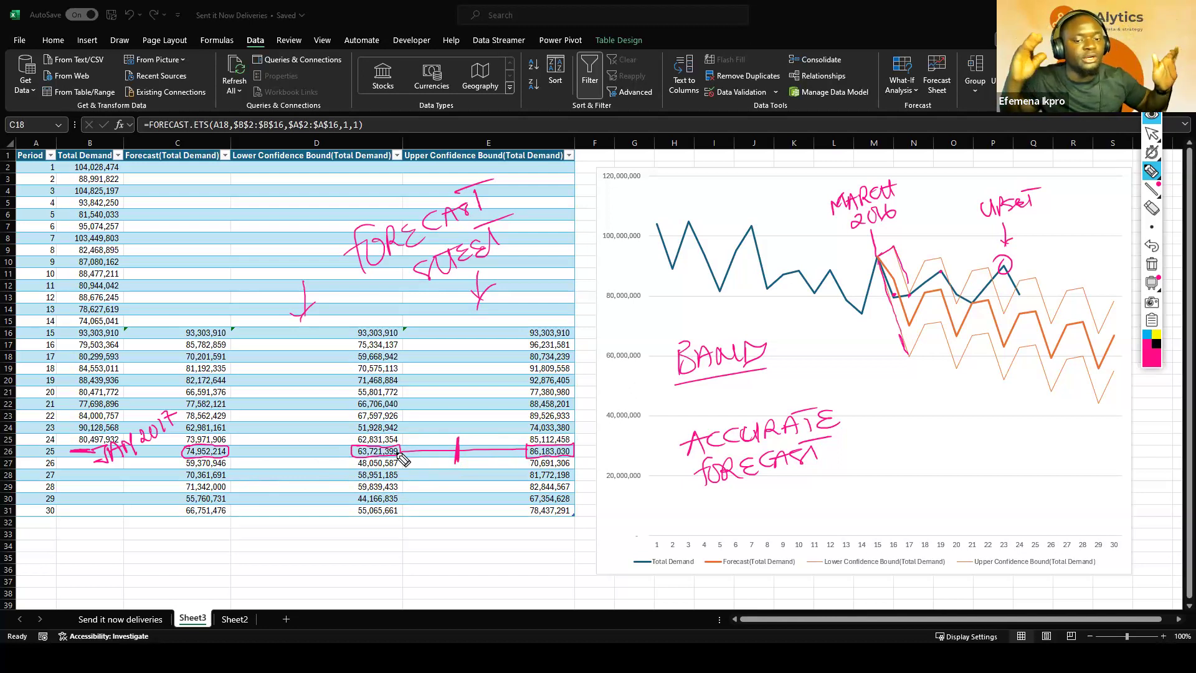
Step: Box the period 26 lower and upper confidence bounds and bracket the period 27 lower bound
{"action": "mouse_move", "coordinate": [382, 405]}
{"action": "left_mouse_down"}
{"action": "mouse_move", "coordinate": [341, 462]}
{"action": "mouse_move", "coordinate": [398, 471]}
{"action": "left_mouse_up"}
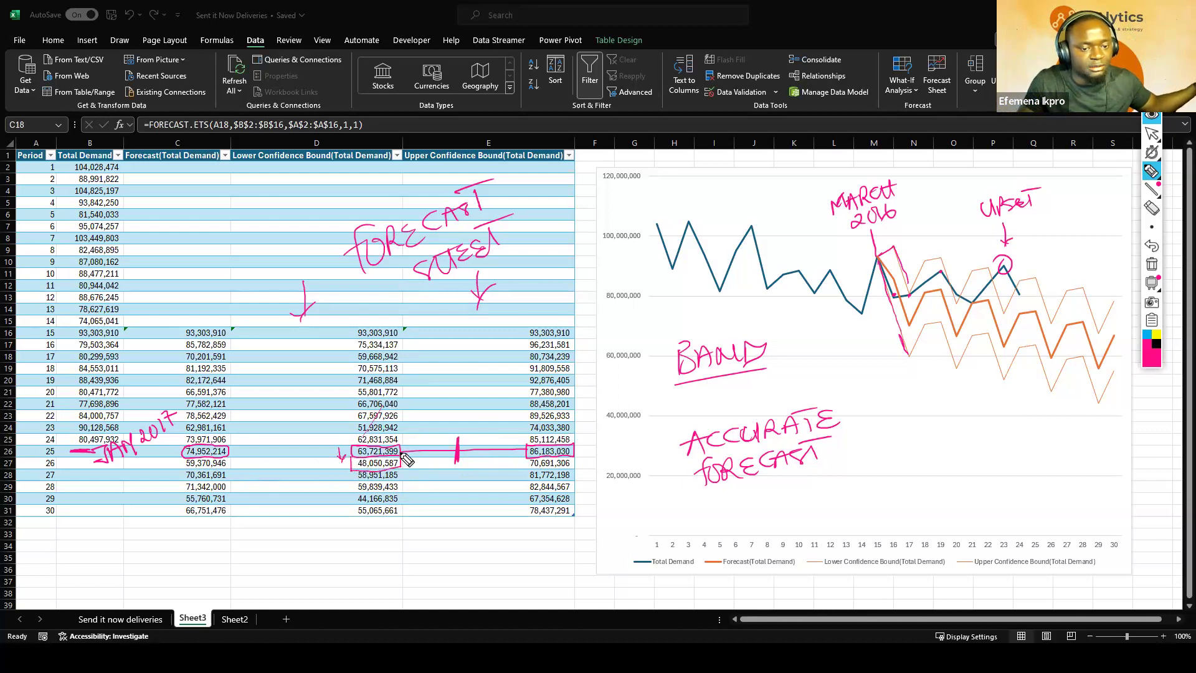
{"action": "mouse_move", "coordinate": [529, 458]}
{"action": "left_mouse_down"}
{"action": "mouse_move", "coordinate": [574, 471]}
{"action": "mouse_move", "coordinate": [577, 457]}
{"action": "left_mouse_up"}
{"action": "left_click_drag", "start_coordinate": [352, 485], "coordinate": [398, 482]}
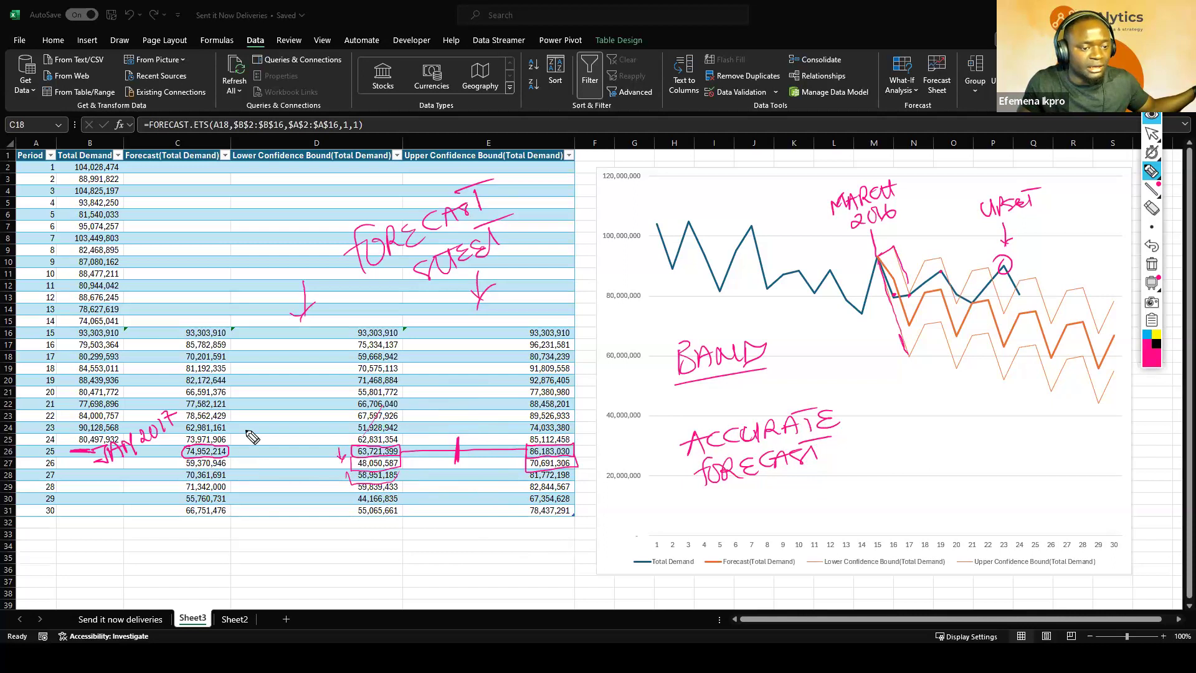
Step: Write a boxed "70kg" on the chart with the double-underlined range "40 — 80kg" below, and cross through the dash
{"action": "mouse_move", "coordinate": [911, 429]}
{"action": "left_mouse_down"}
{"action": "mouse_move", "coordinate": [977, 435]}
{"action": "mouse_move", "coordinate": [972, 455]}
{"action": "mouse_move", "coordinate": [941, 455]}
{"action": "left_mouse_up"}
{"action": "mouse_move", "coordinate": [900, 418]}
{"action": "left_mouse_down"}
{"action": "mouse_move", "coordinate": [892, 472]}
{"action": "mouse_move", "coordinate": [995, 462]}
{"action": "left_mouse_up"}
{"action": "mouse_move", "coordinate": [895, 484]}
{"action": "left_mouse_down"}
{"action": "mouse_move", "coordinate": [880, 506]}
{"action": "mouse_move", "coordinate": [897, 527]}
{"action": "mouse_move", "coordinate": [918, 485]}
{"action": "left_mouse_up"}
{"action": "left_click_drag", "start_coordinate": [935, 497], "coordinate": [1012, 501]}
{"action": "mouse_move", "coordinate": [1035, 479]}
{"action": "left_mouse_down"}
{"action": "mouse_move", "coordinate": [1038, 499]}
{"action": "mouse_move", "coordinate": [1044, 481]}
{"action": "left_mouse_up"}
{"action": "mouse_move", "coordinate": [1046, 489]}
{"action": "left_mouse_down"}
{"action": "mouse_move", "coordinate": [1066, 482]}
{"action": "mouse_move", "coordinate": [1059, 497]}
{"action": "left_mouse_up"}
{"action": "left_click_drag", "start_coordinate": [872, 528], "coordinate": [1051, 510]}
{"action": "left_click_drag", "start_coordinate": [920, 532], "coordinate": [1054, 511]}
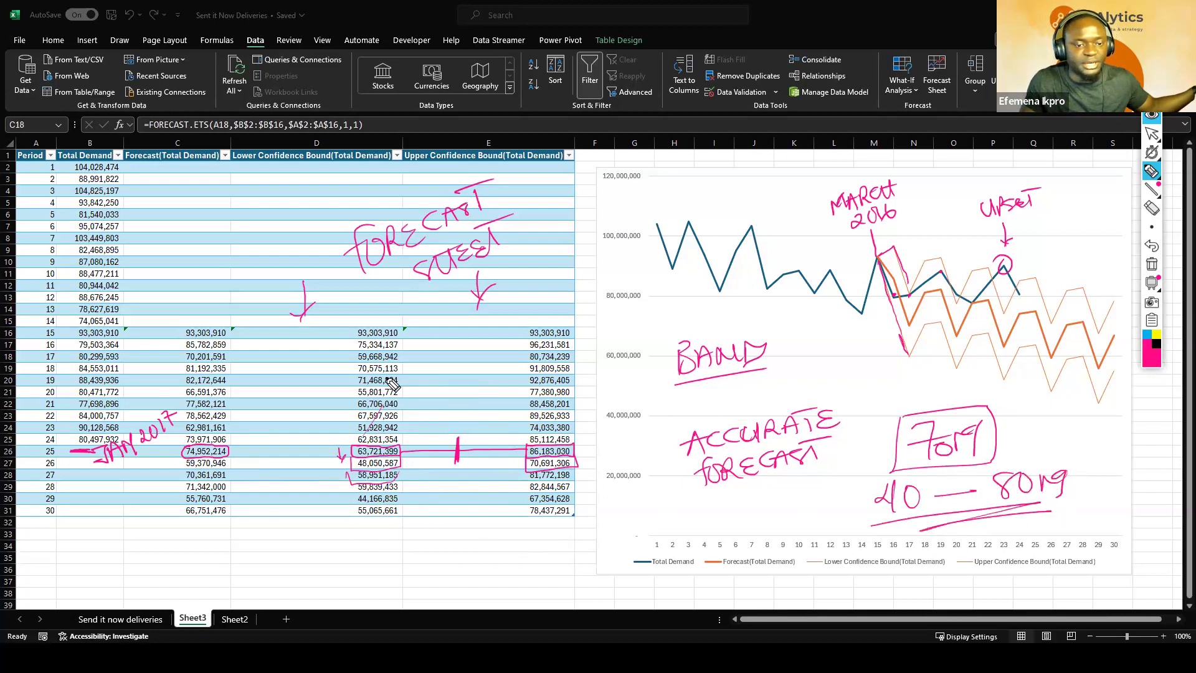
{"action": "left_click_drag", "start_coordinate": [952, 479], "coordinate": [955, 503]}
{"action": "left_click_drag", "start_coordinate": [933, 495], "coordinate": [978, 490]}
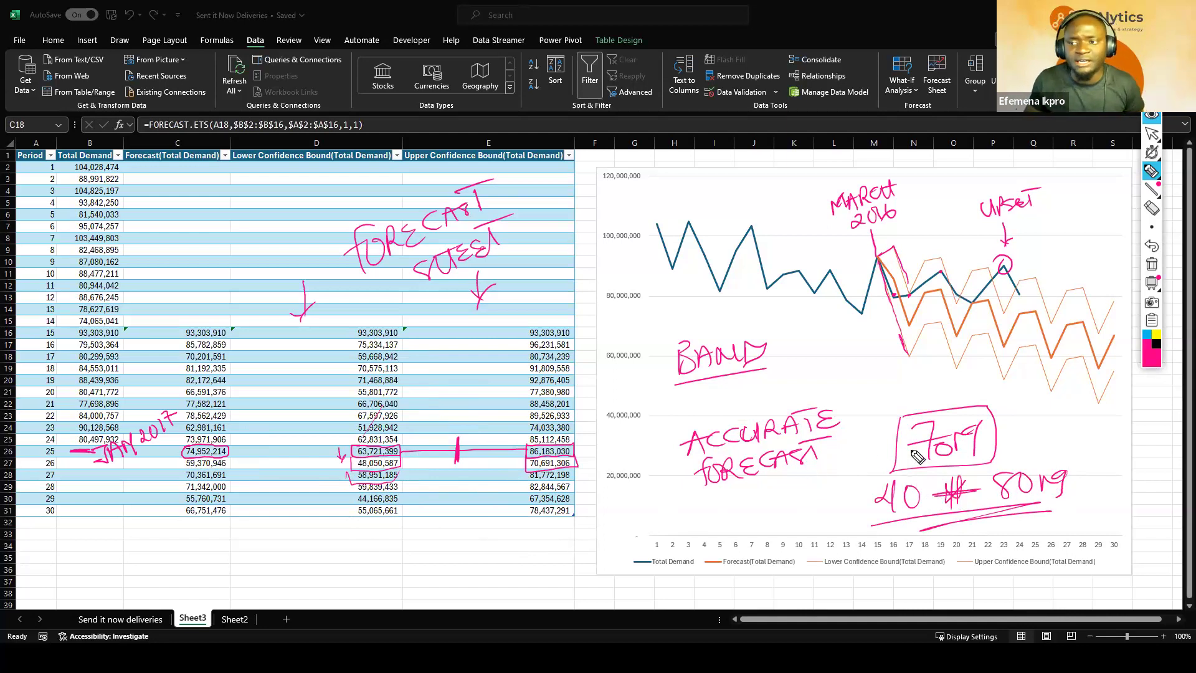
Step: Clear all annotations and browse the statistical functions to show the FORECAST.ETS and FORECAST.LINEAR family
{"action": "left_click", "coordinate": [1152, 263]}
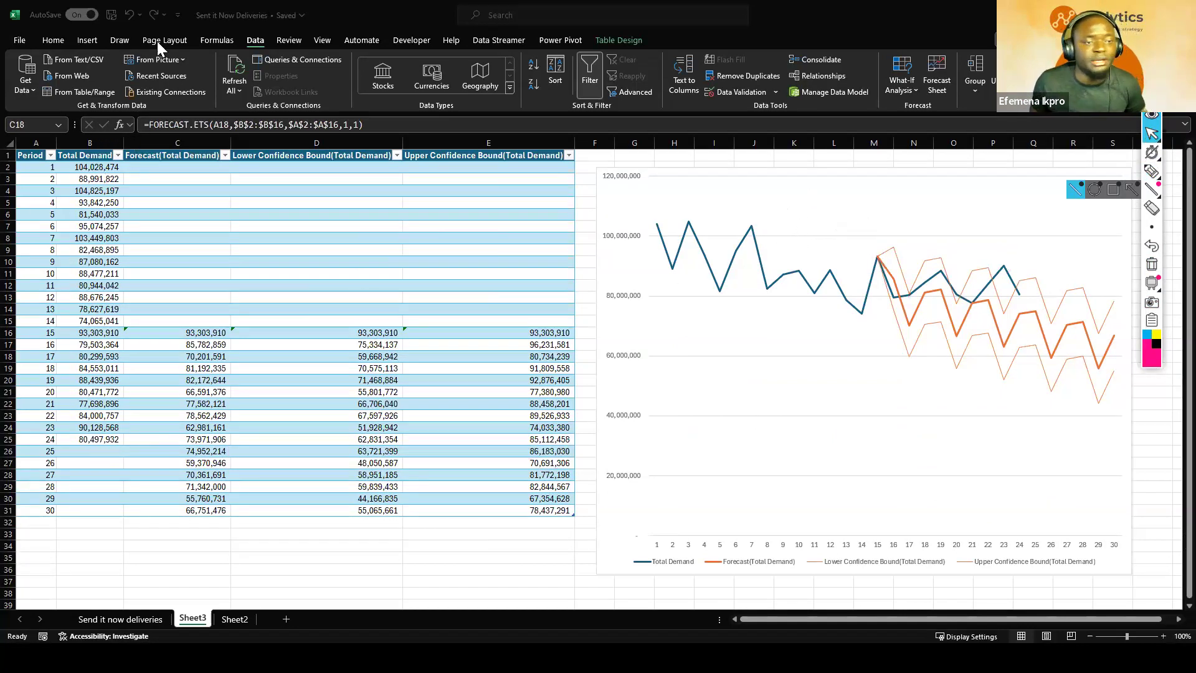
{"action": "left_click", "coordinate": [216, 42]}
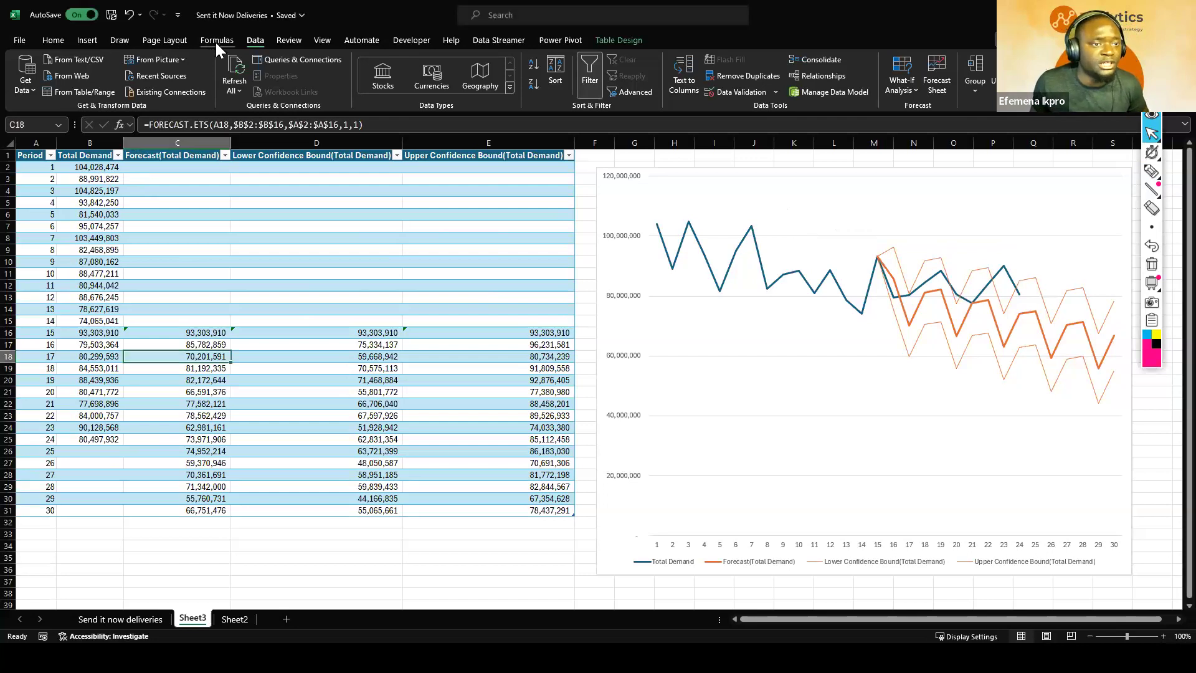
{"action": "left_click", "coordinate": [215, 40]}
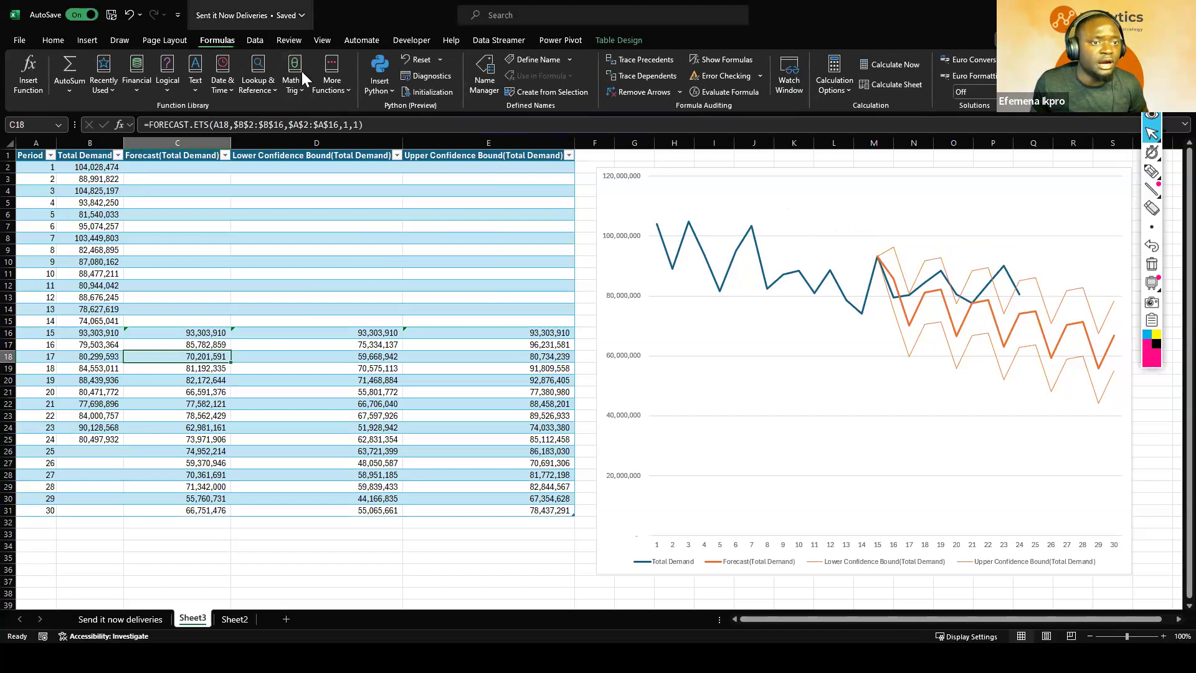
{"action": "left_click", "coordinate": [345, 88]}
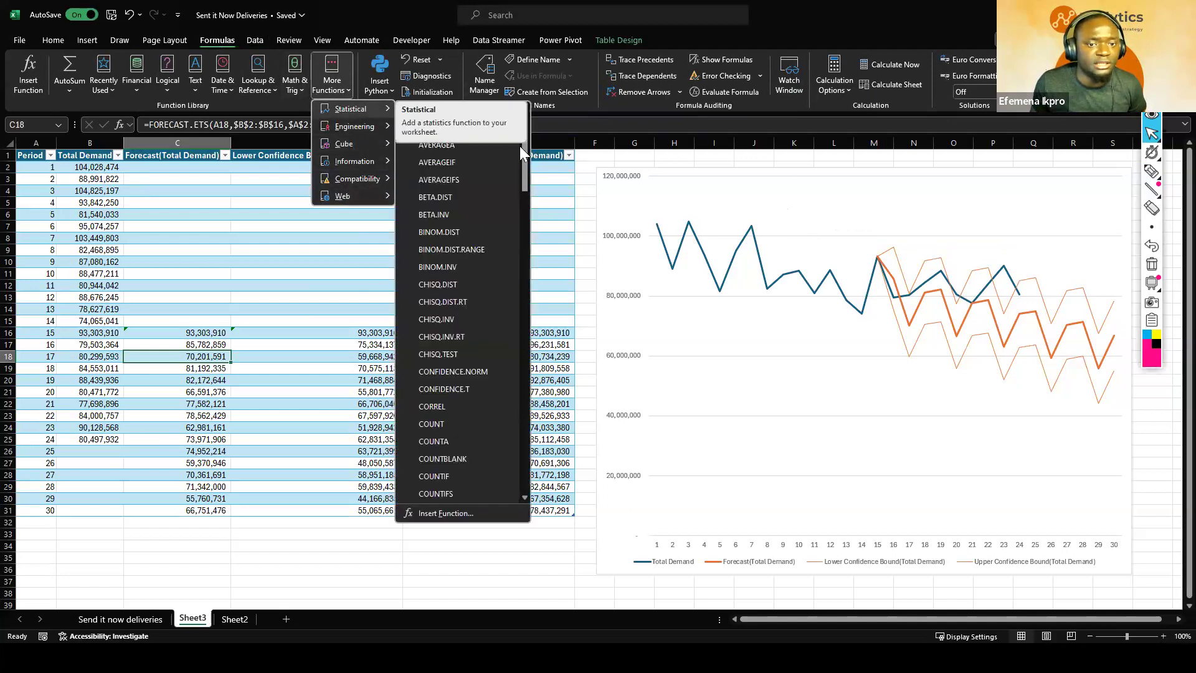
{"action": "scroll", "coordinate": [506, 234], "scroll_direction": "down", "scroll_amount": 9}
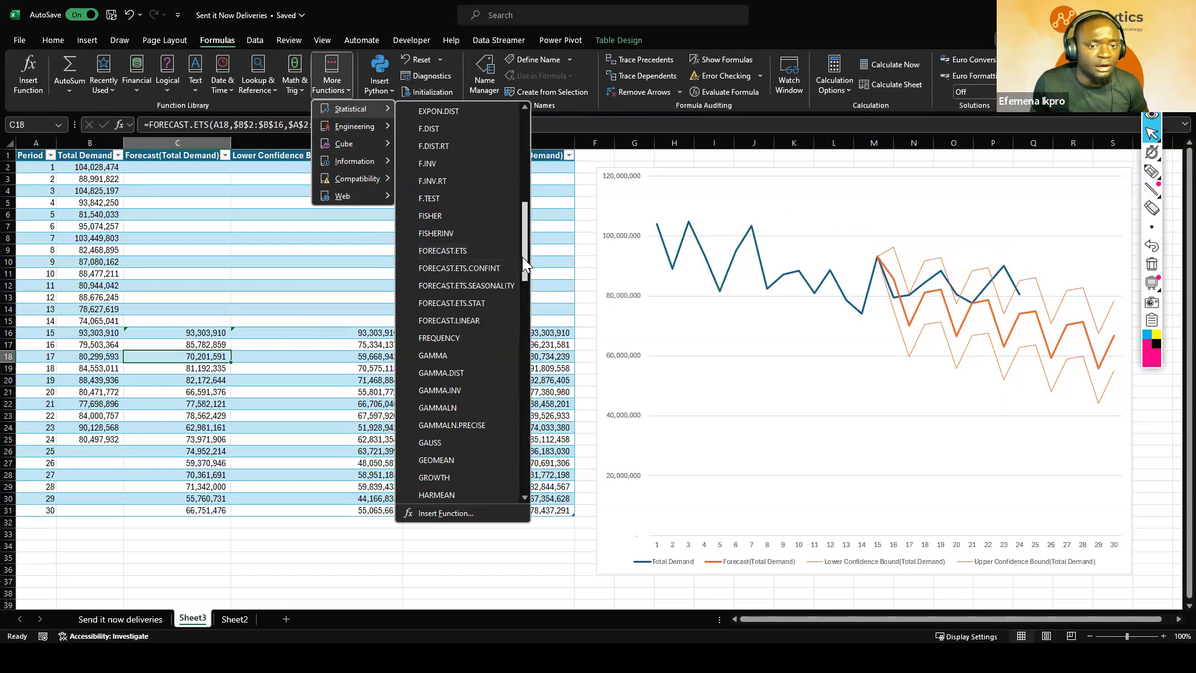
{"action": "scroll", "coordinate": [476, 257], "scroll_direction": "down", "scroll_amount": 2}
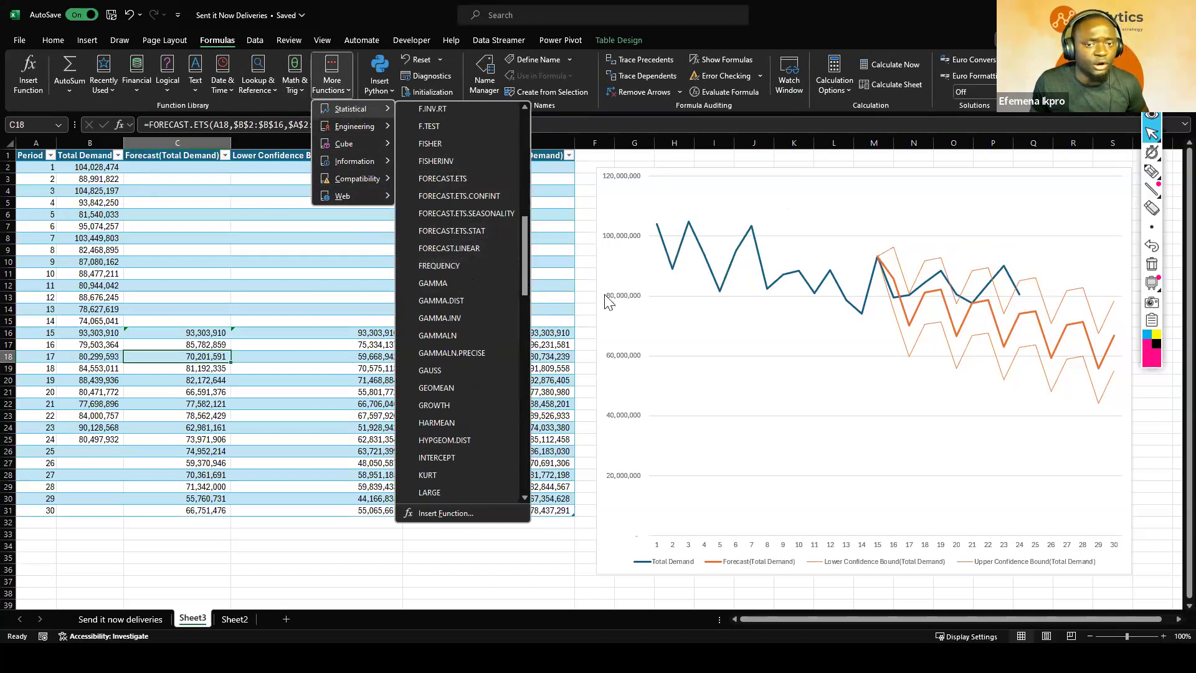
{"action": "left_click", "coordinate": [586, 275]}
{"action": "left_click", "coordinate": [588, 274]}
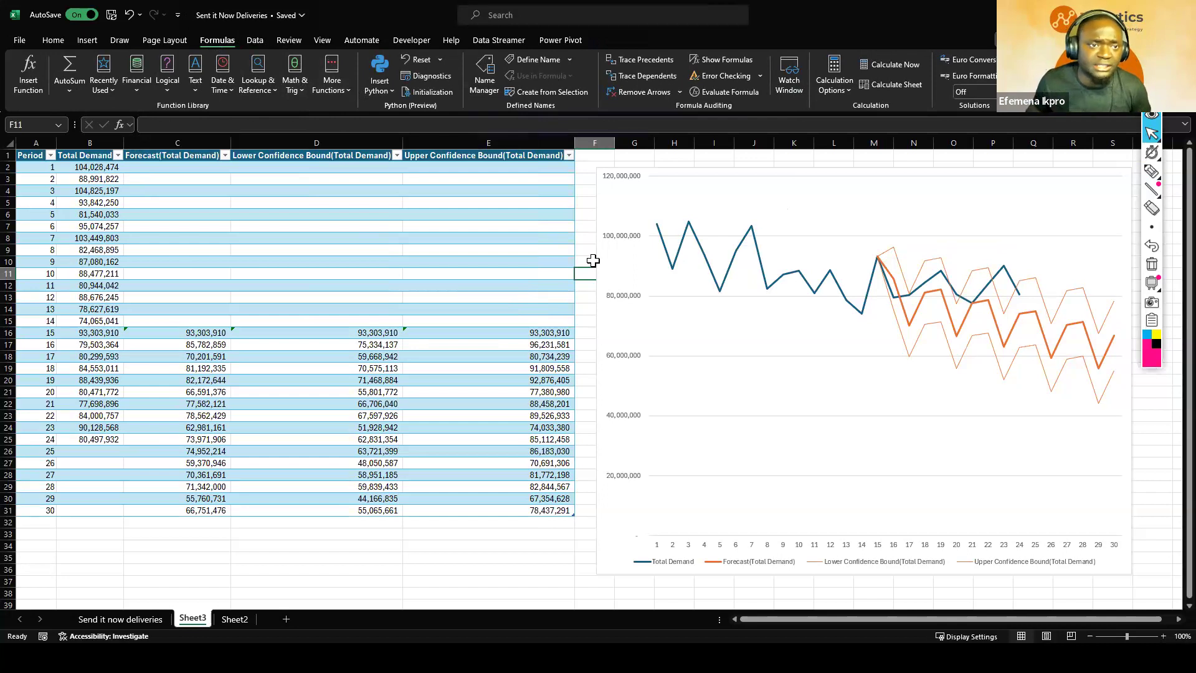
Step: Review the Data Analysis tools, including Moving Average, Exponential Smoothing and Histogram, and close the list without running one
{"action": "left_click", "coordinate": [91, 42]}
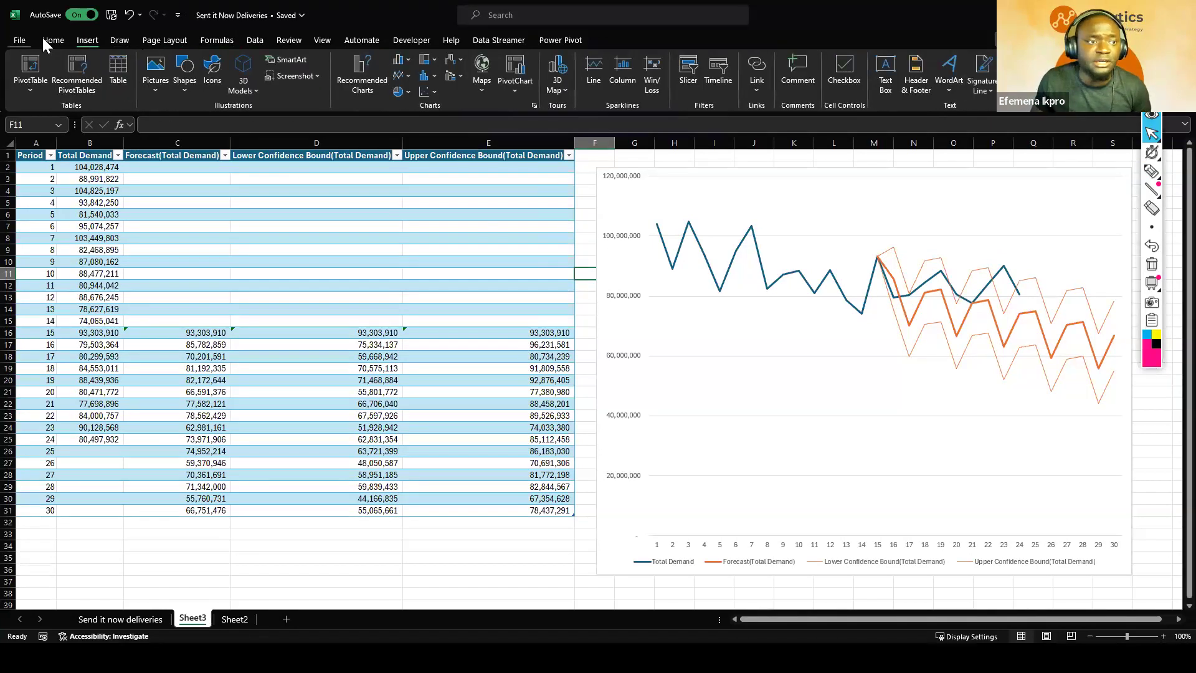
{"action": "left_click", "coordinate": [255, 41]}
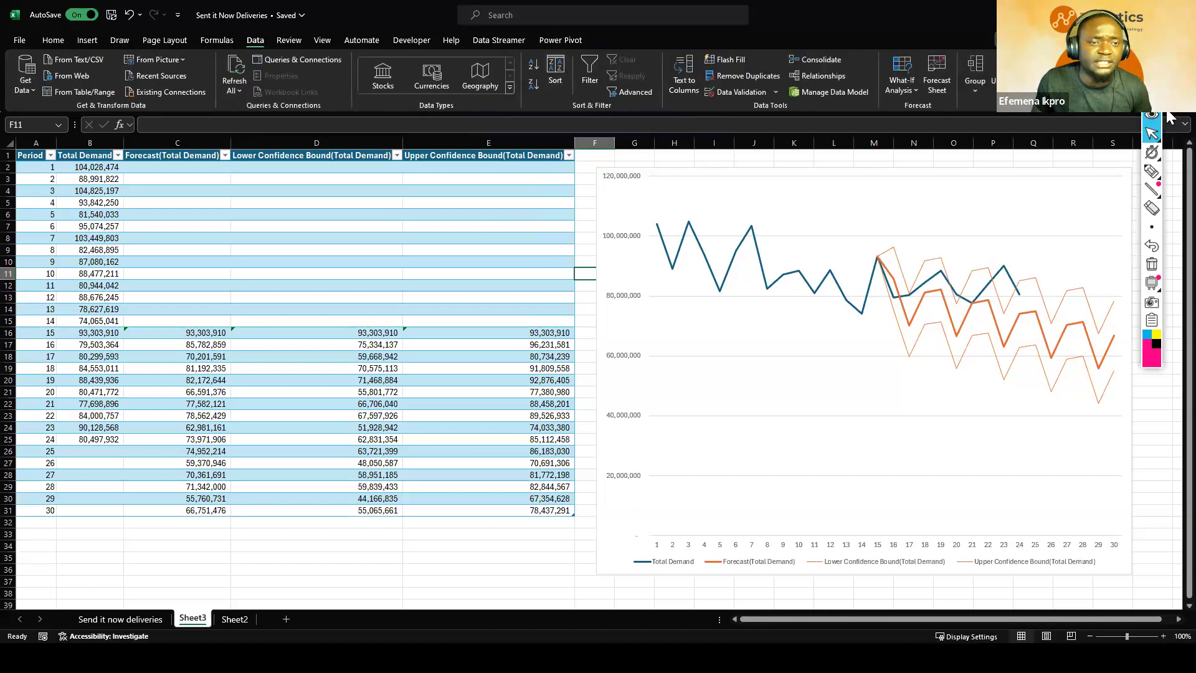
{"action": "left_click", "coordinate": [1112, 61]}
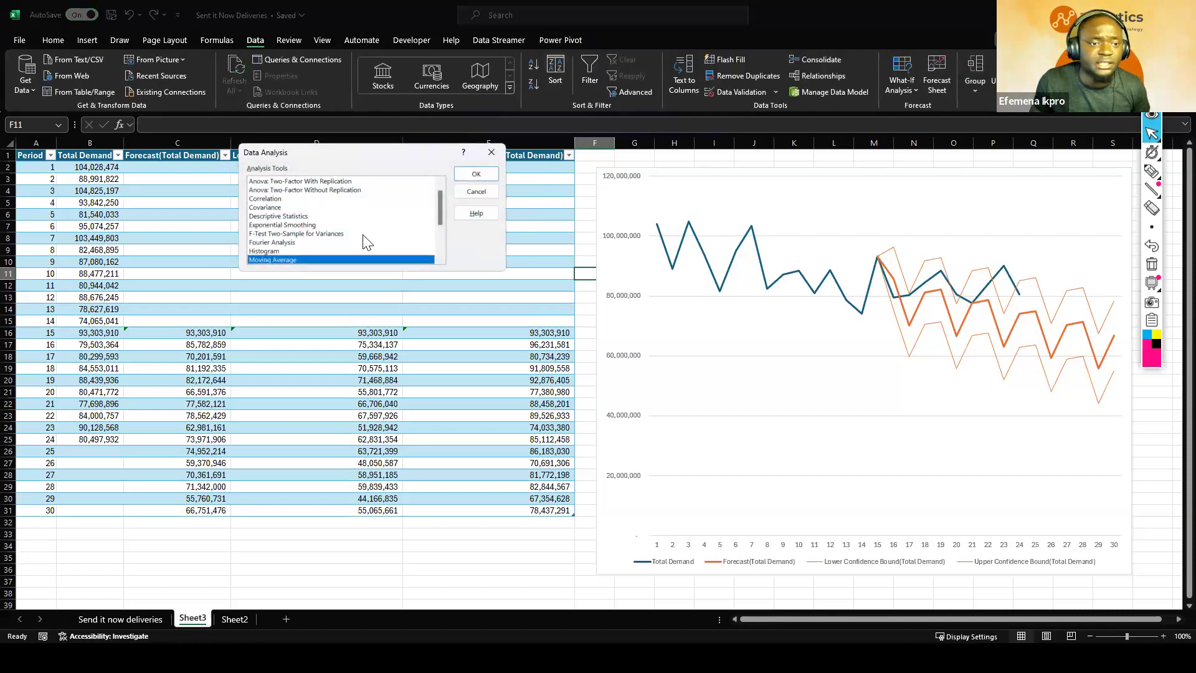
{"action": "scroll", "coordinate": [329, 252], "scroll_direction": "down", "scroll_amount": 1}
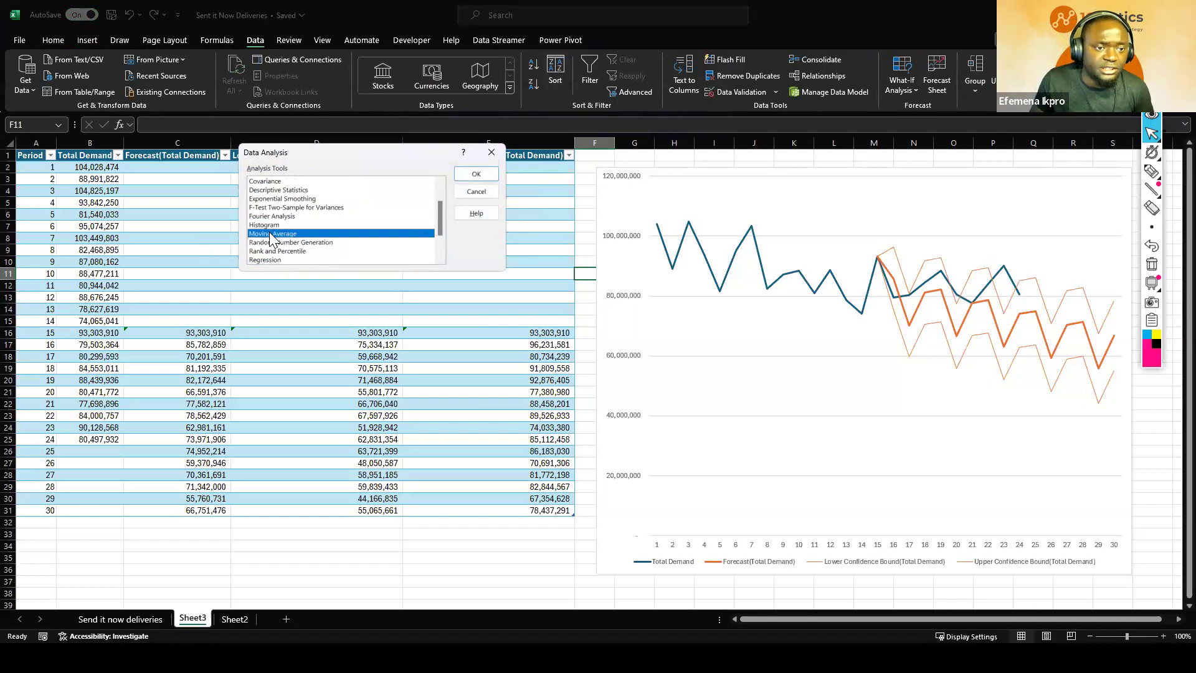
{"action": "scroll", "coordinate": [282, 244], "scroll_direction": "up", "scroll_amount": 2}
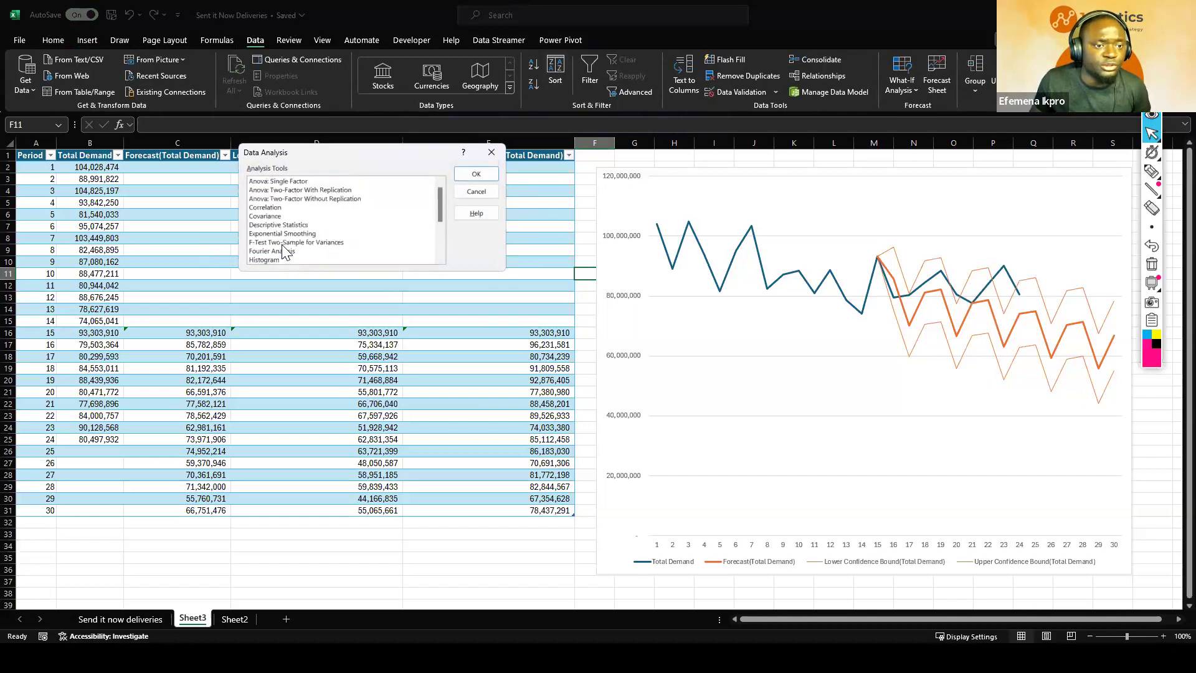
{"action": "left_click", "coordinate": [285, 234]}
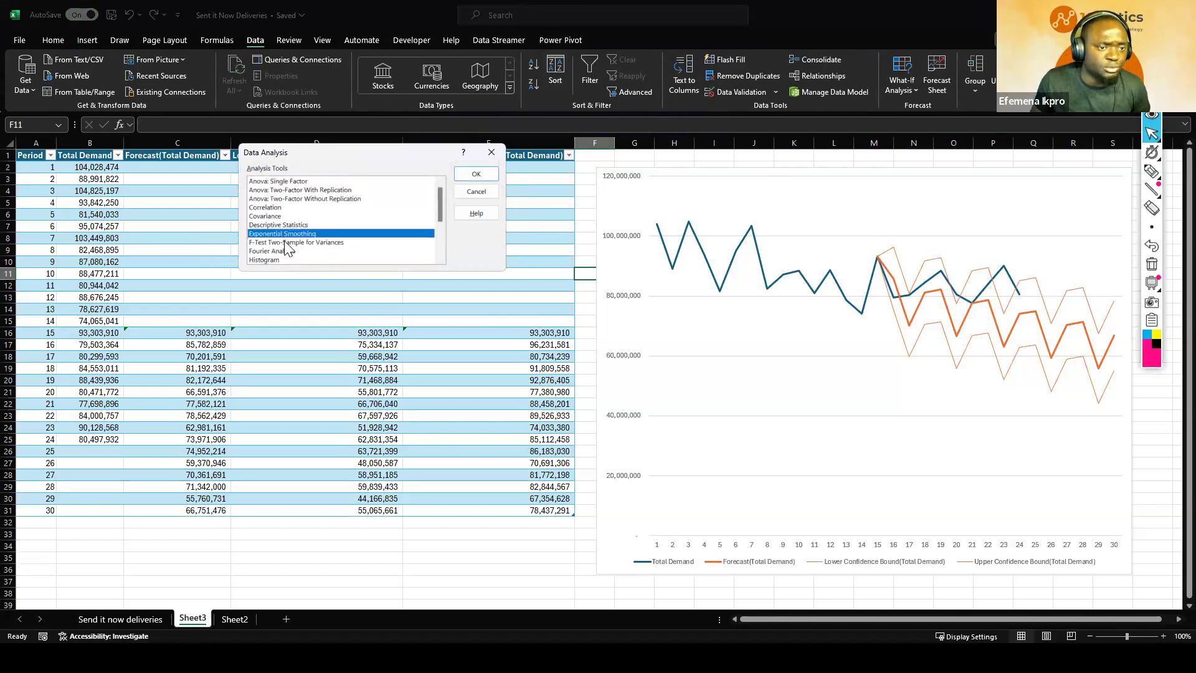
{"action": "left_click", "coordinate": [279, 259]}
{"action": "scroll", "coordinate": [312, 243], "scroll_direction": "down", "scroll_amount": 2}
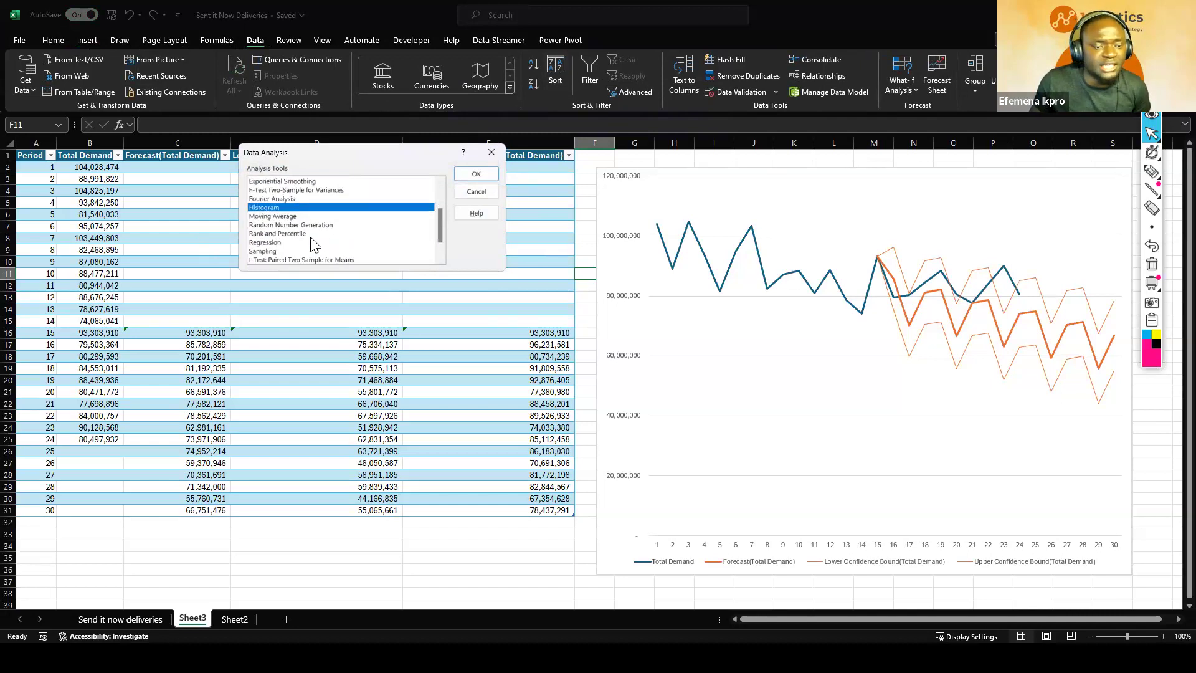
{"action": "left_click", "coordinate": [492, 152]}
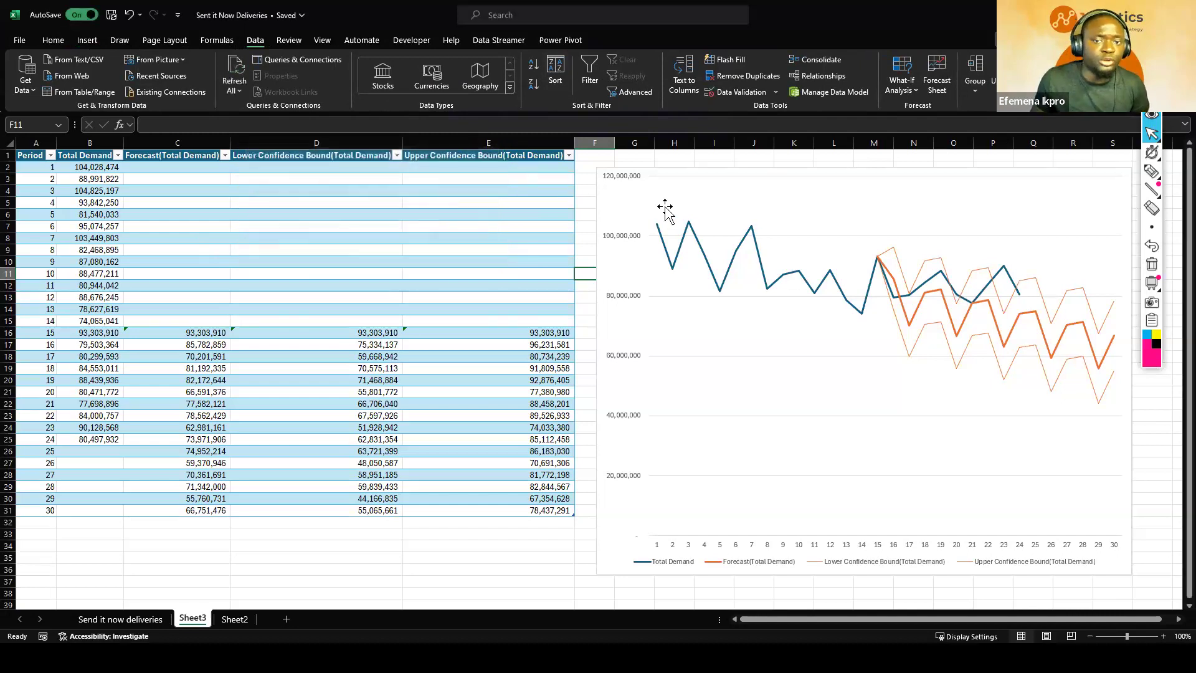
Step: Enlarge the forecast chart slightly by extending its upper-left corner outward
{"action": "left_click", "coordinate": [685, 177]}
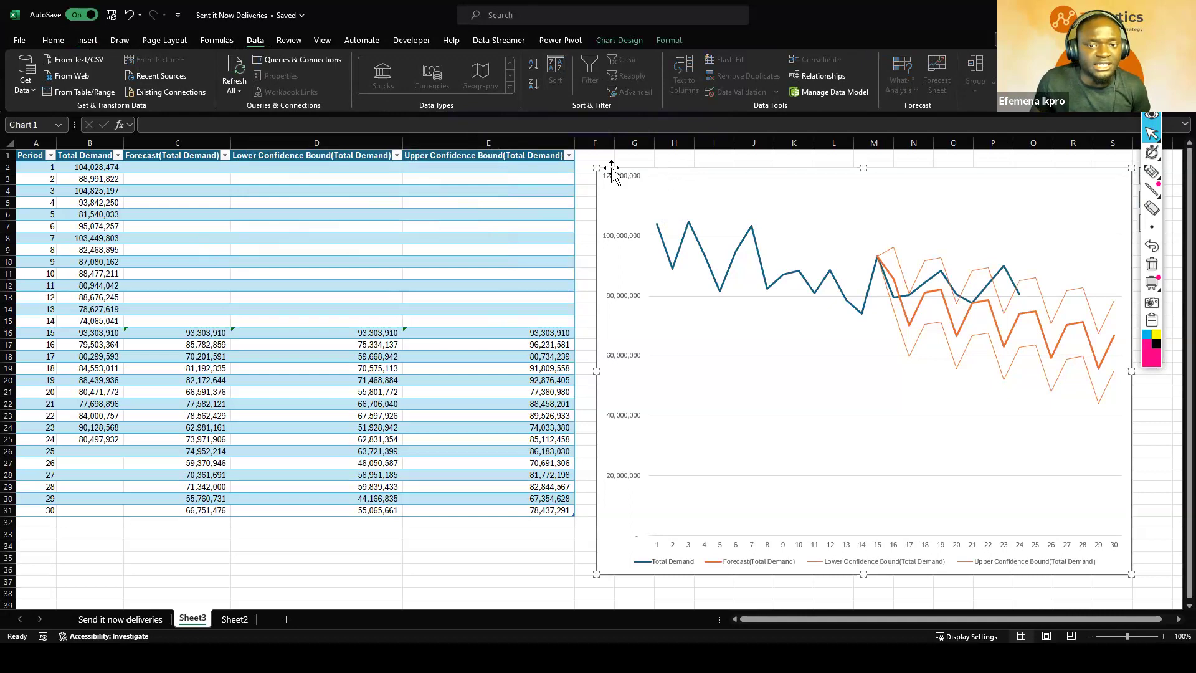
{"action": "mouse_move", "coordinate": [596, 169]}
{"action": "left_mouse_down"}
{"action": "mouse_move", "coordinate": [619, 168]}
{"action": "mouse_move", "coordinate": [591, 164]}
{"action": "left_mouse_up"}
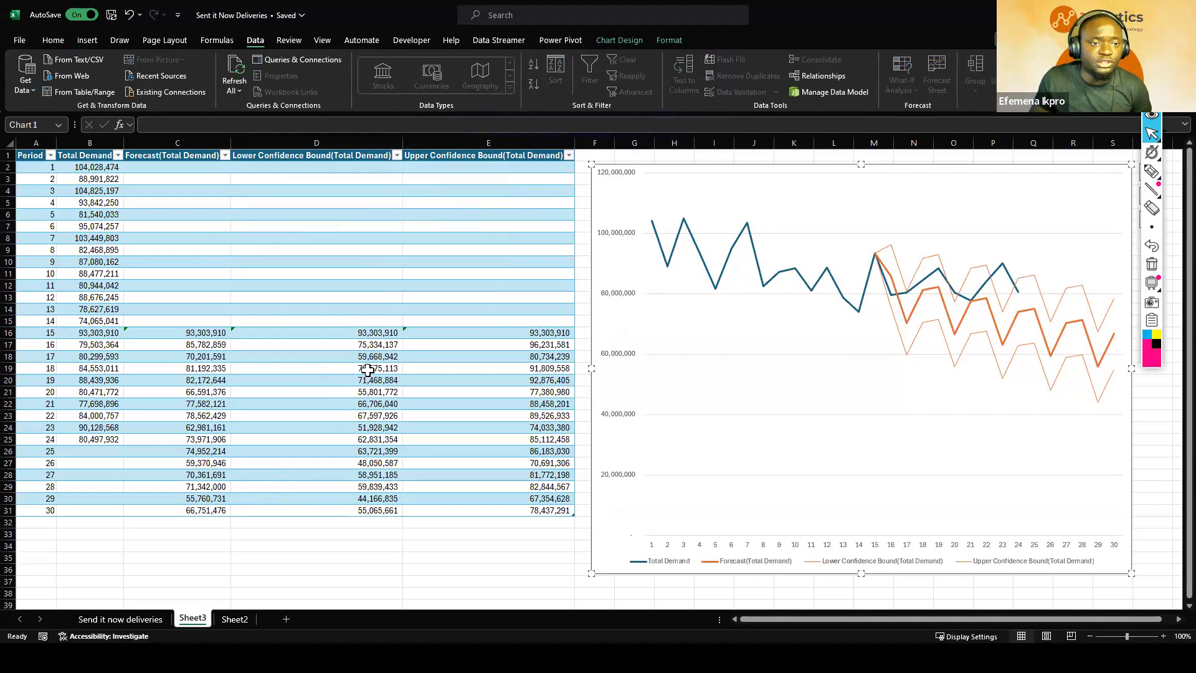
Step: Highlight the forecast values from period 16 onward and the lower and upper confidence bound columns to compare them
{"action": "left_click_drag", "start_coordinate": [198, 341], "coordinate": [198, 510]}
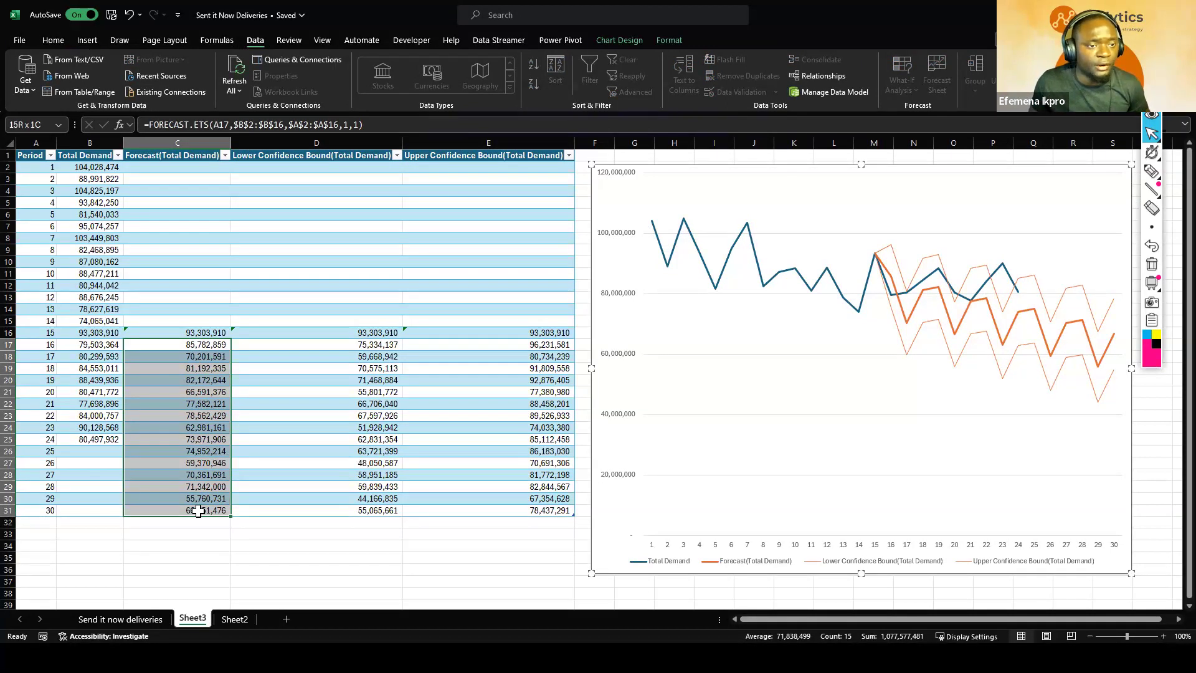
{"action": "left_click_drag", "start_coordinate": [199, 511], "coordinate": [198, 511]}
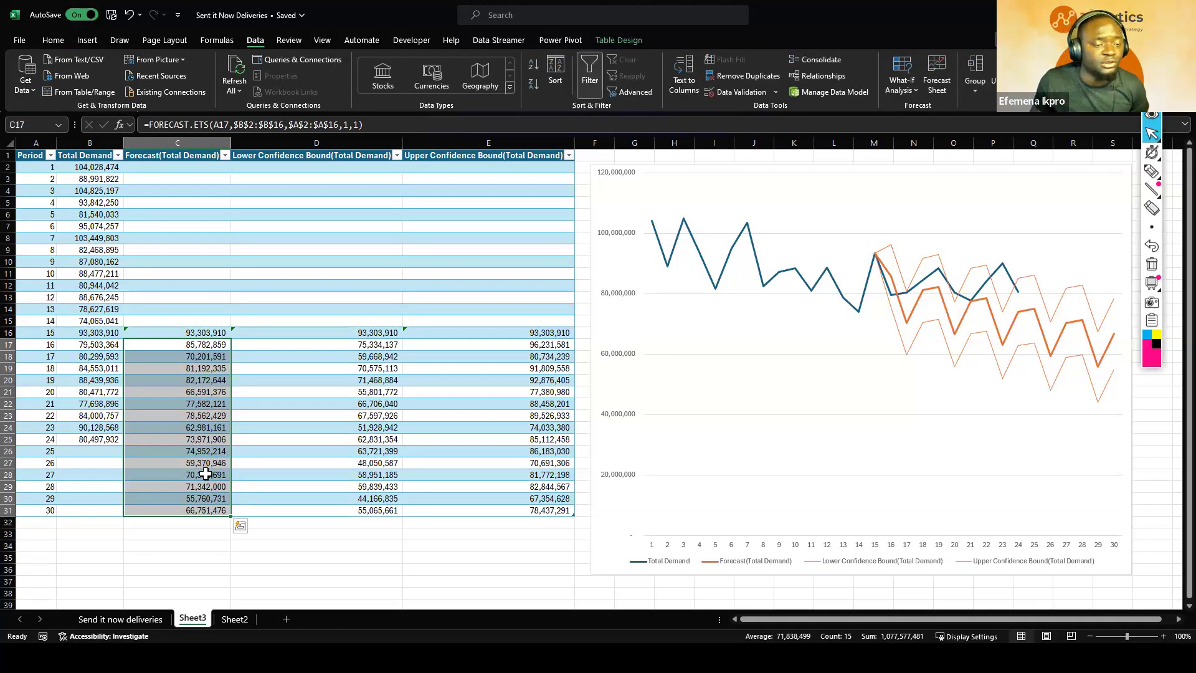
{"action": "left_click_drag", "start_coordinate": [380, 344], "coordinate": [571, 511]}
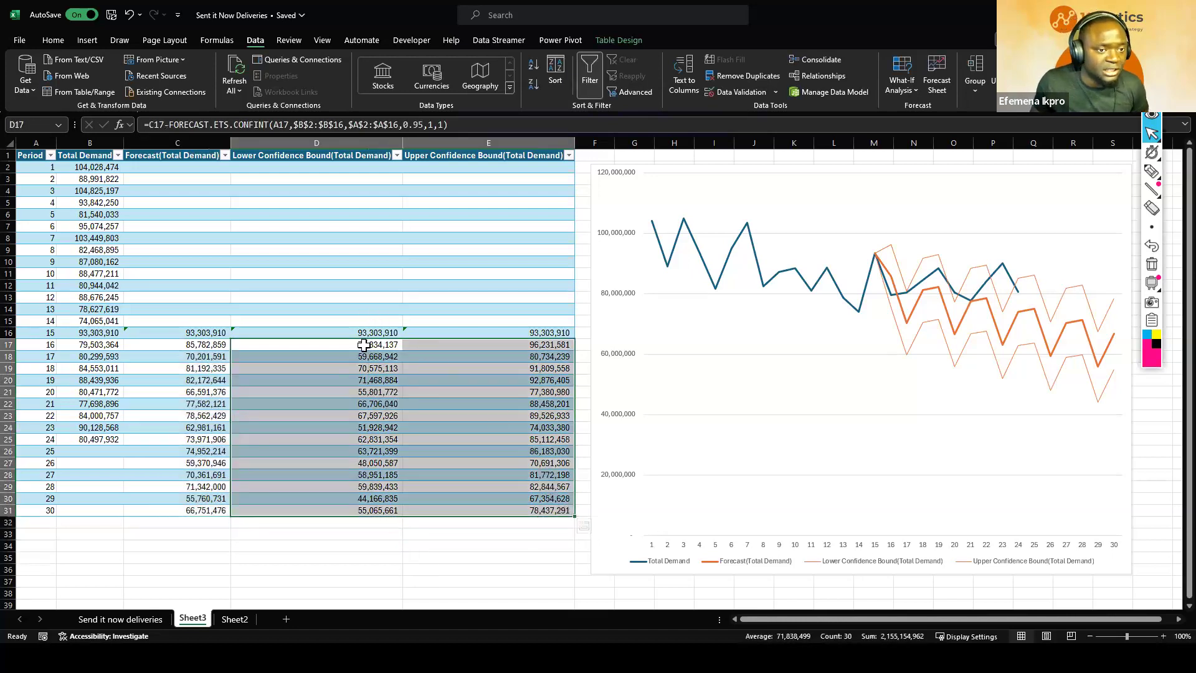
{"action": "left_click_drag", "start_coordinate": [361, 321], "coordinate": [374, 523]}
{"action": "left_click_drag", "start_coordinate": [542, 332], "coordinate": [524, 529]}
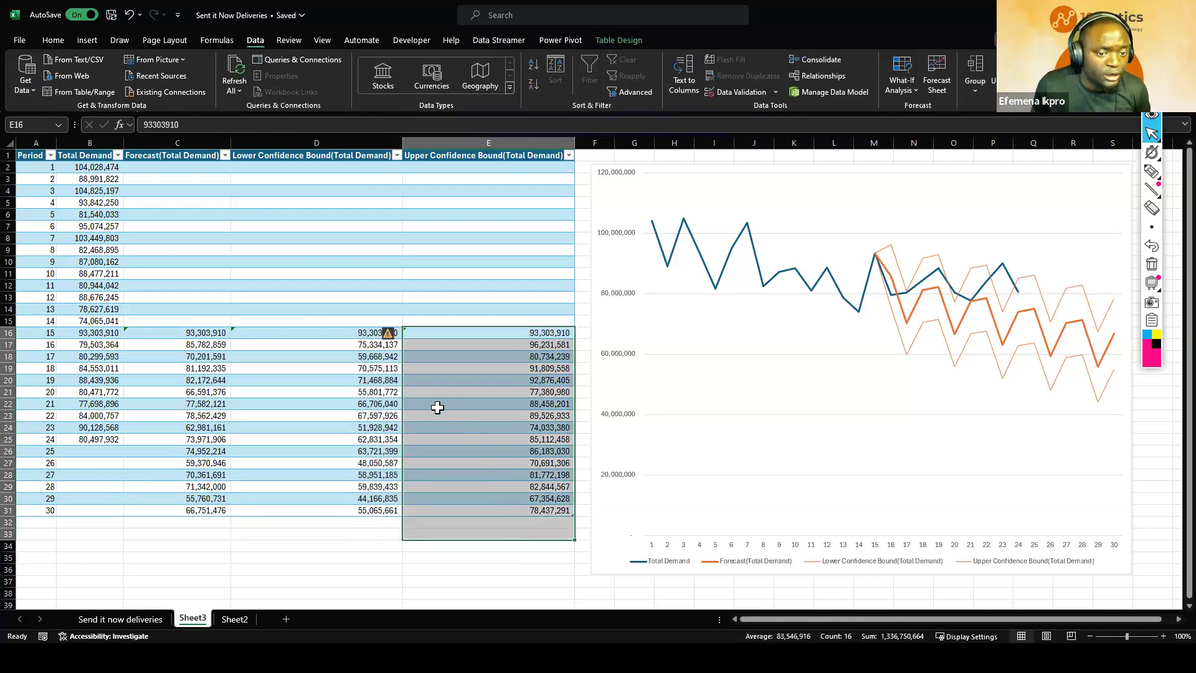
{"action": "left_click_drag", "start_coordinate": [202, 350], "coordinate": [200, 521]}
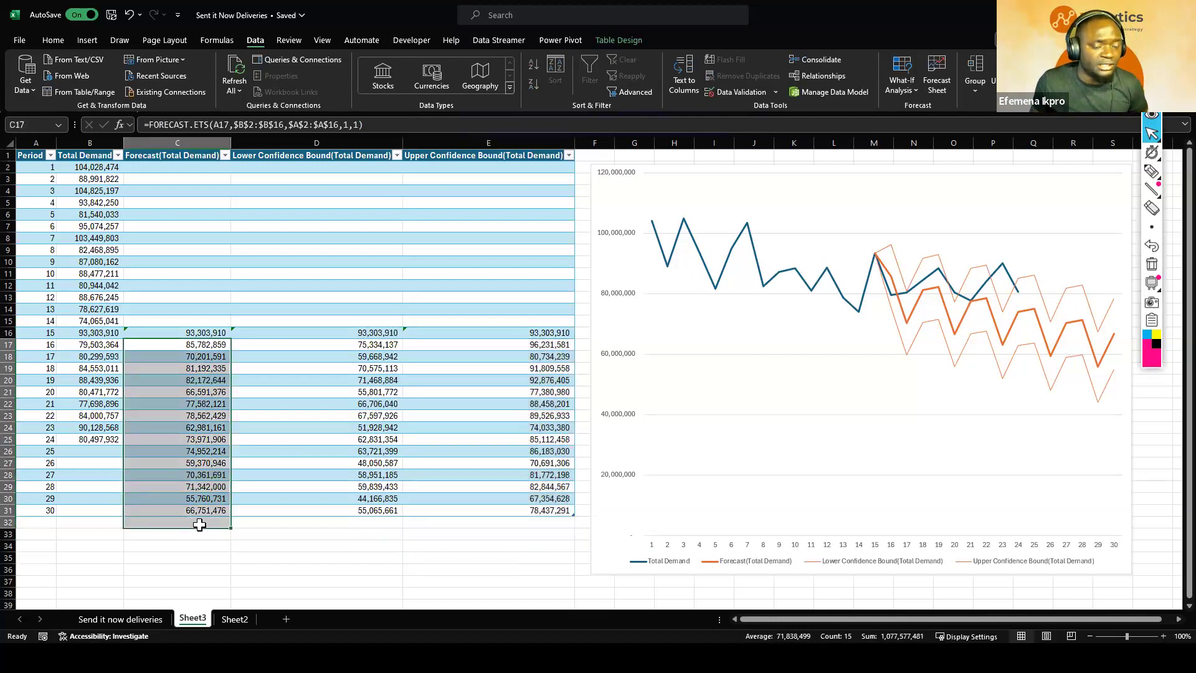
{"action": "left_click_drag", "start_coordinate": [370, 322], "coordinate": [540, 487]}
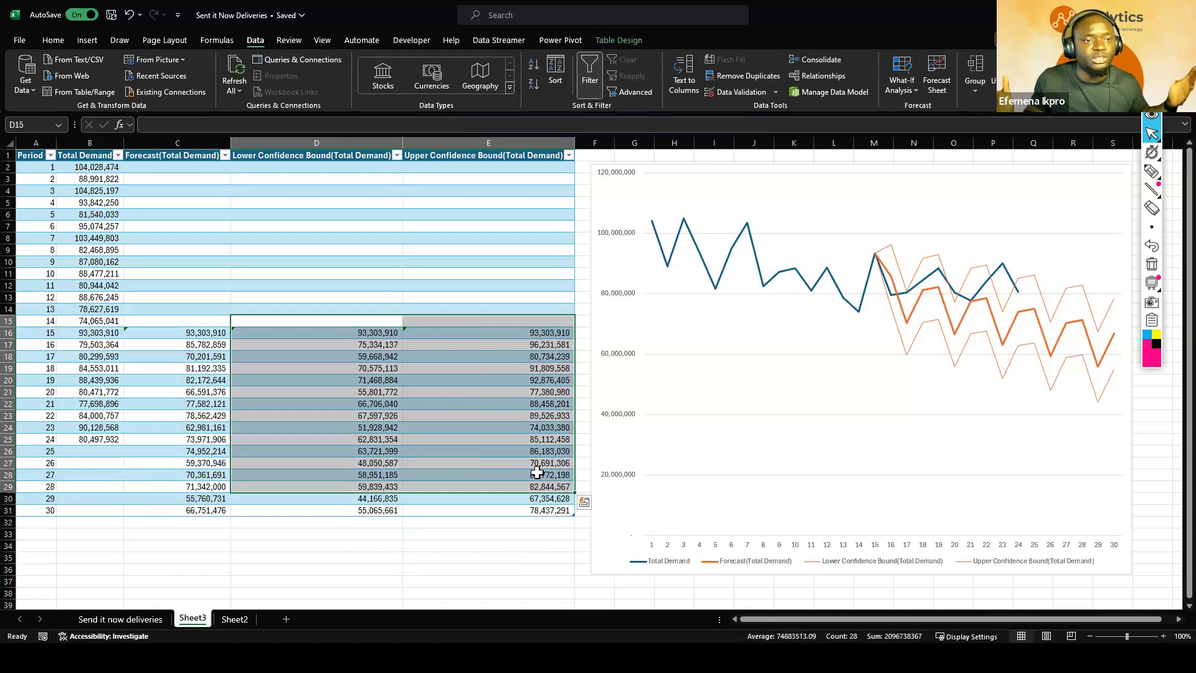
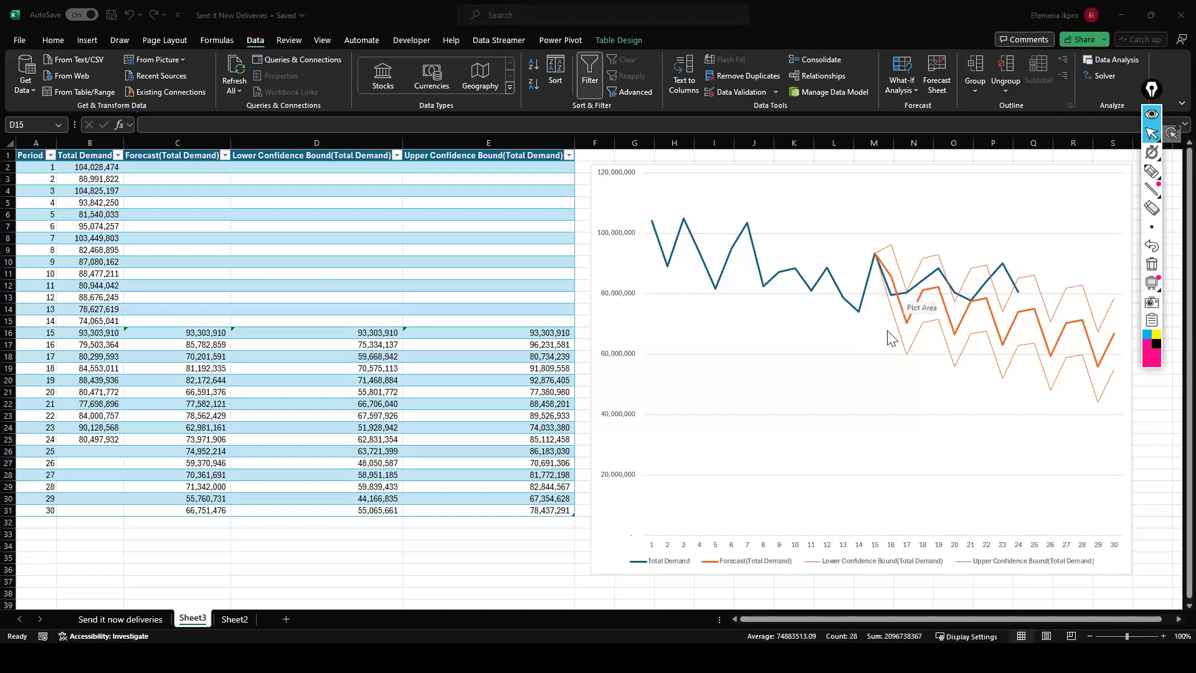
Step: Select the forecast series in the chart and handwrite "% VARIANCE" in the empty space beneath the plotted lines
{"action": "left_click", "coordinate": [926, 302]}
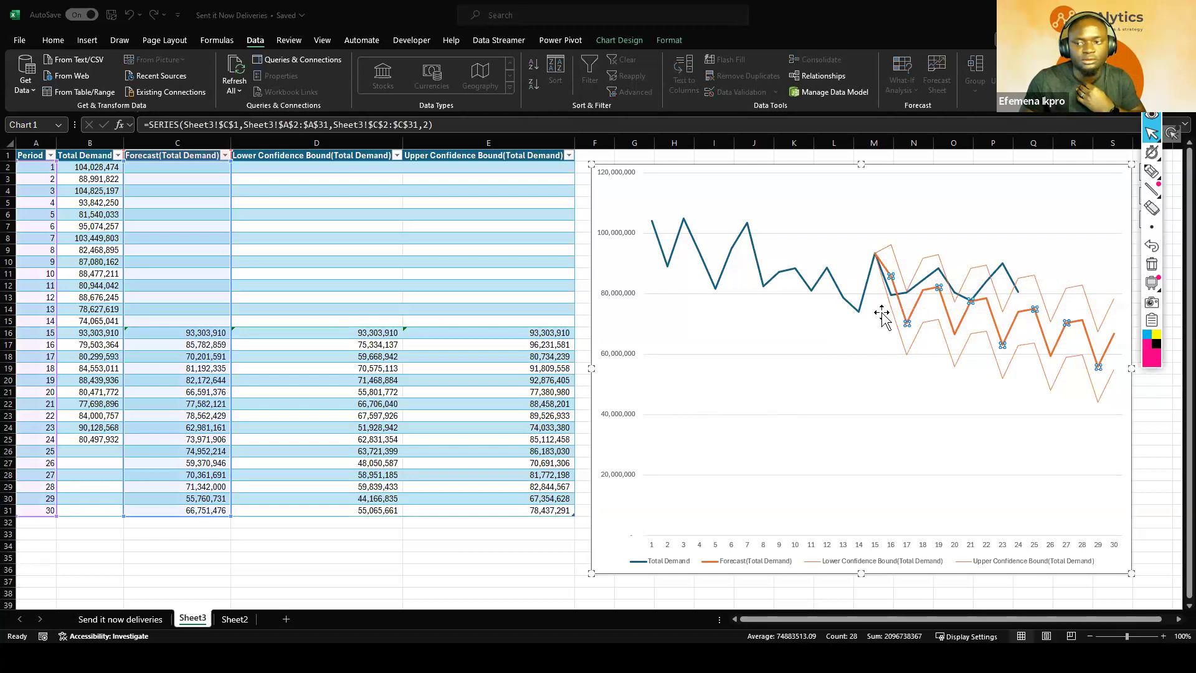
{"action": "left_click", "coordinate": [1152, 171]}
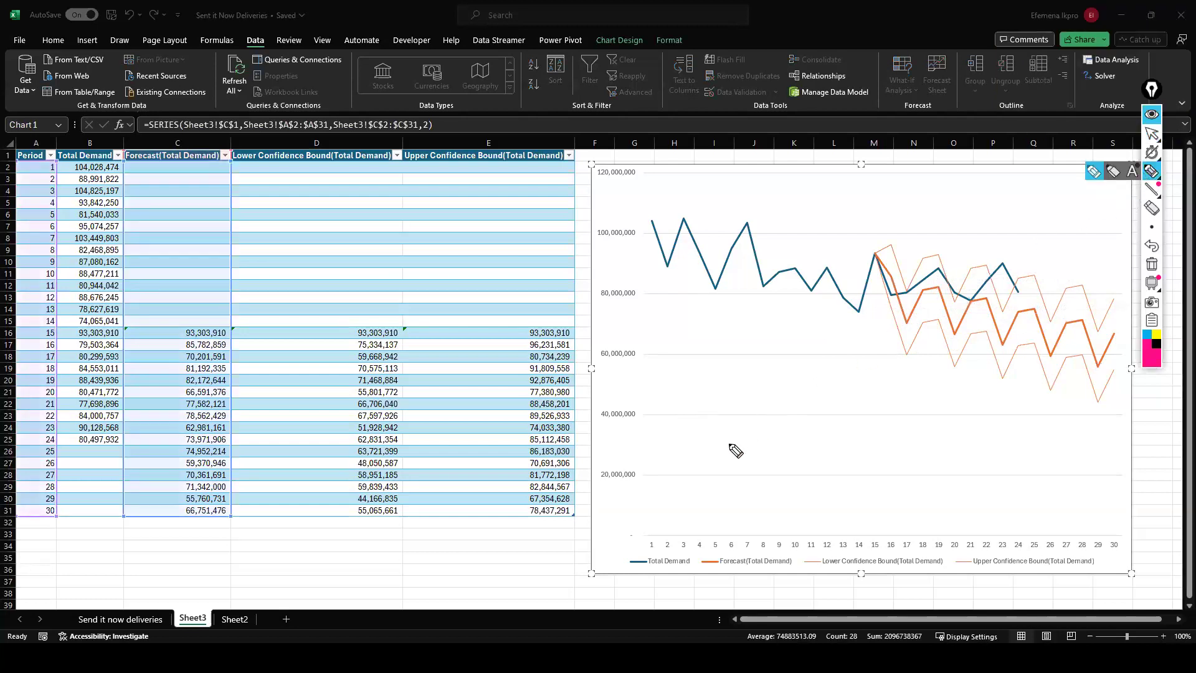
{"action": "mouse_move", "coordinate": [730, 441]}
{"action": "left_mouse_down"}
{"action": "mouse_move", "coordinate": [737, 472]}
{"action": "mouse_move", "coordinate": [741, 463]}
{"action": "left_mouse_up"}
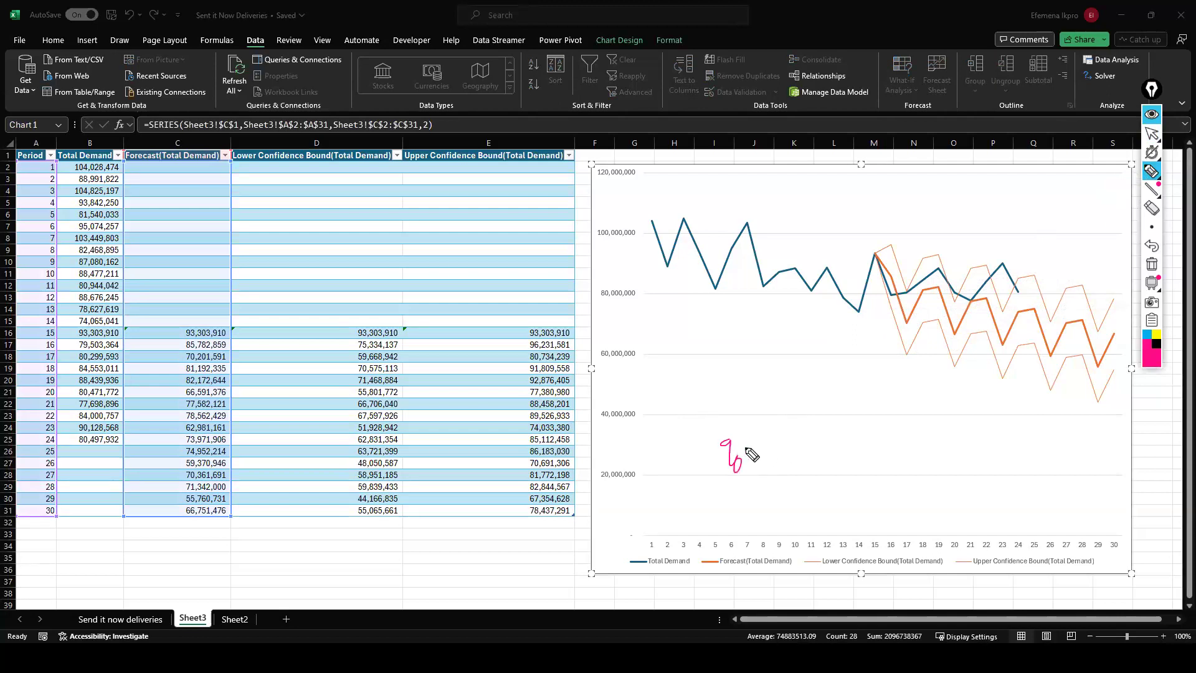
{"action": "left_click_drag", "start_coordinate": [758, 461], "coordinate": [867, 439]}
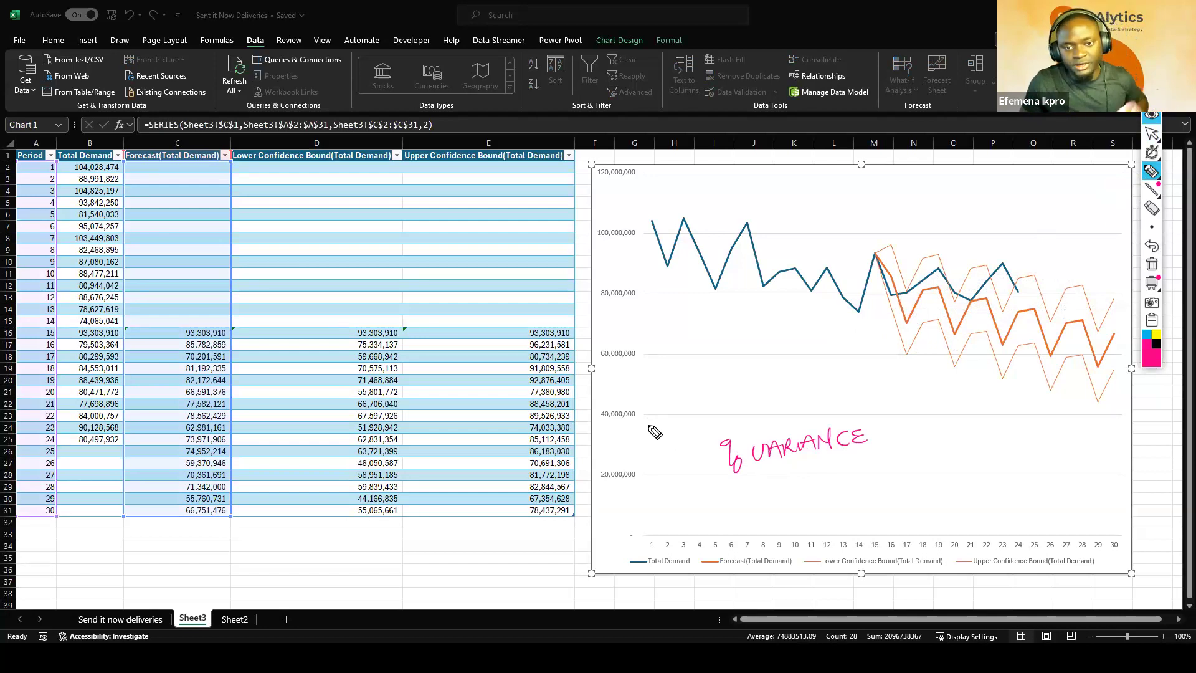
Step: Handwrite a diagram on the chart linking a boxed "HISTORICAL DATA" to "DATA SCIENCE" and a circled "ML/AI", with arrows connecting them
{"action": "mouse_move", "coordinate": [678, 381]}
{"action": "left_mouse_down"}
{"action": "mouse_move", "coordinate": [683, 393]}
{"action": "mouse_move", "coordinate": [690, 377]}
{"action": "mouse_move", "coordinate": [765, 391]}
{"action": "mouse_move", "coordinate": [833, 377]}
{"action": "mouse_move", "coordinate": [850, 389]}
{"action": "mouse_move", "coordinate": [869, 361]}
{"action": "mouse_move", "coordinate": [890, 377]}
{"action": "mouse_move", "coordinate": [916, 367]}
{"action": "mouse_move", "coordinate": [878, 394]}
{"action": "mouse_move", "coordinate": [903, 384]}
{"action": "mouse_move", "coordinate": [922, 398]}
{"action": "mouse_move", "coordinate": [1021, 398]}
{"action": "mouse_move", "coordinate": [1039, 419]}
{"action": "mouse_move", "coordinate": [1059, 402]}
{"action": "mouse_move", "coordinate": [1087, 418]}
{"action": "left_mouse_up"}
{"action": "mouse_move", "coordinate": [1037, 372]}
{"action": "left_mouse_down"}
{"action": "mouse_move", "coordinate": [972, 394]}
{"action": "mouse_move", "coordinate": [1087, 441]}
{"action": "mouse_move", "coordinate": [1023, 381]}
{"action": "mouse_move", "coordinate": [938, 363]}
{"action": "left_mouse_up"}
{"action": "left_click_drag", "start_coordinate": [937, 363], "coordinate": [951, 356]}
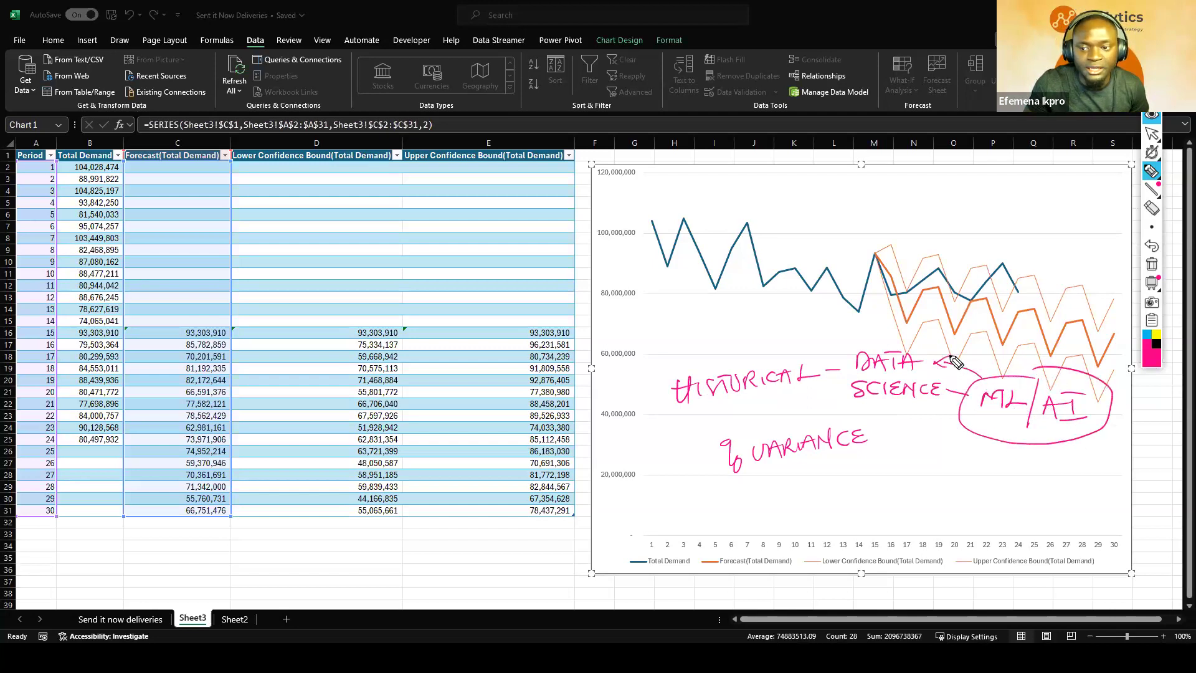
{"action": "left_click_drag", "start_coordinate": [702, 404], "coordinate": [772, 414]}
{"action": "mouse_move", "coordinate": [659, 369]}
{"action": "left_mouse_down"}
{"action": "mouse_move", "coordinate": [660, 398]}
{"action": "mouse_move", "coordinate": [747, 416]}
{"action": "mouse_move", "coordinate": [835, 404]}
{"action": "mouse_move", "coordinate": [756, 349]}
{"action": "mouse_move", "coordinate": [653, 365]}
{"action": "left_mouse_up"}
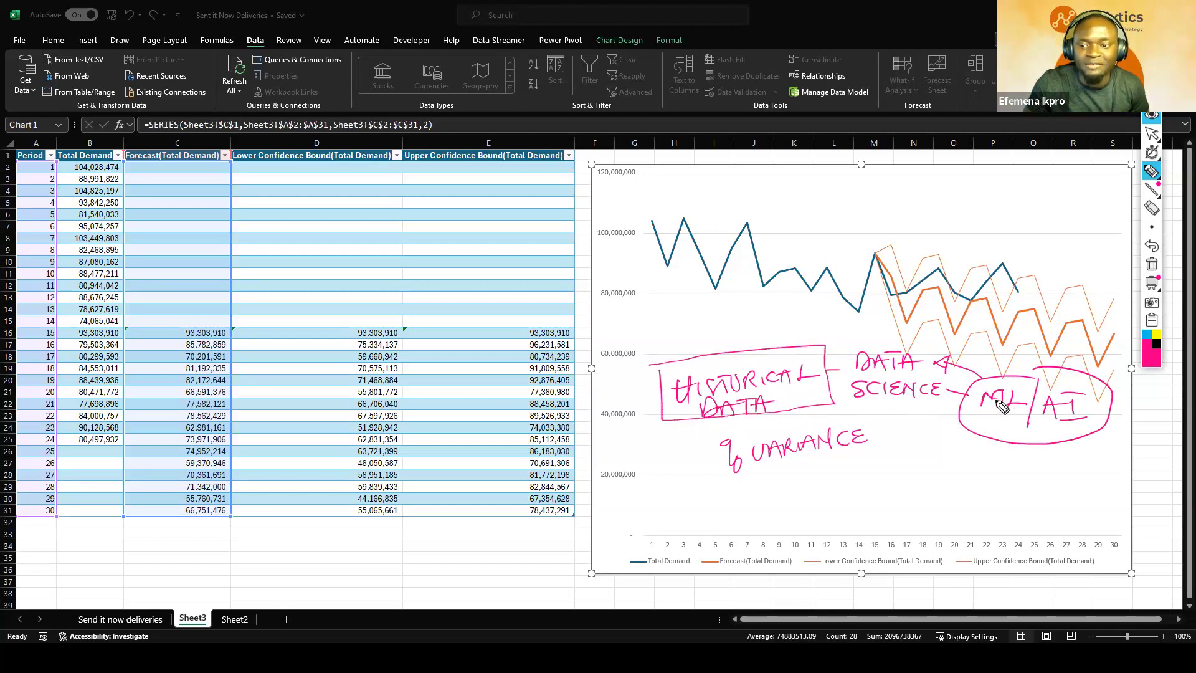
{"action": "mouse_move", "coordinate": [878, 341]}
{"action": "left_mouse_down"}
{"action": "mouse_move", "coordinate": [821, 321]}
{"action": "mouse_move", "coordinate": [735, 349]}
{"action": "mouse_move", "coordinate": [741, 333]}
{"action": "left_mouse_up"}
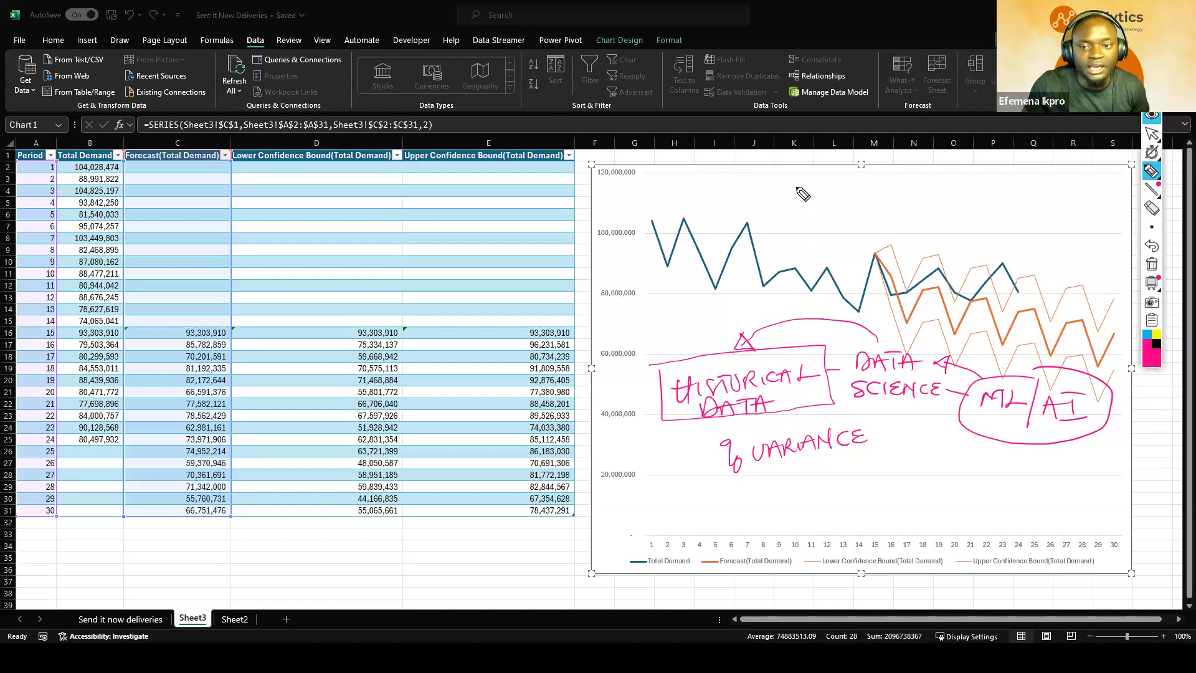
Step: Handwrite "SORA — TEXT TO VIDEO" across the upper part of the chart
{"action": "mouse_move", "coordinate": [807, 183]}
{"action": "left_mouse_down"}
{"action": "mouse_move", "coordinate": [795, 202]}
{"action": "mouse_move", "coordinate": [816, 184]}
{"action": "mouse_move", "coordinate": [859, 202]}
{"action": "mouse_move", "coordinate": [939, 178]}
{"action": "left_mouse_up"}
{"action": "mouse_move", "coordinate": [928, 181]}
{"action": "left_mouse_down"}
{"action": "mouse_move", "coordinate": [928, 198]}
{"action": "mouse_move", "coordinate": [972, 199]}
{"action": "left_mouse_up"}
{"action": "mouse_move", "coordinate": [971, 182]}
{"action": "left_mouse_down"}
{"action": "mouse_move", "coordinate": [958, 198]}
{"action": "mouse_move", "coordinate": [984, 179]}
{"action": "left_mouse_up"}
{"action": "left_click", "coordinate": [995, 192]}
{"action": "mouse_move", "coordinate": [975, 180]}
{"action": "left_mouse_down"}
{"action": "mouse_move", "coordinate": [975, 198]}
{"action": "mouse_move", "coordinate": [1059, 188]}
{"action": "mouse_move", "coordinate": [1067, 198]}
{"action": "left_mouse_up"}
{"action": "left_click_drag", "start_coordinate": [1074, 186], "coordinate": [1075, 198]}
{"action": "left_click_drag", "start_coordinate": [1075, 185], "coordinate": [1077, 198]}
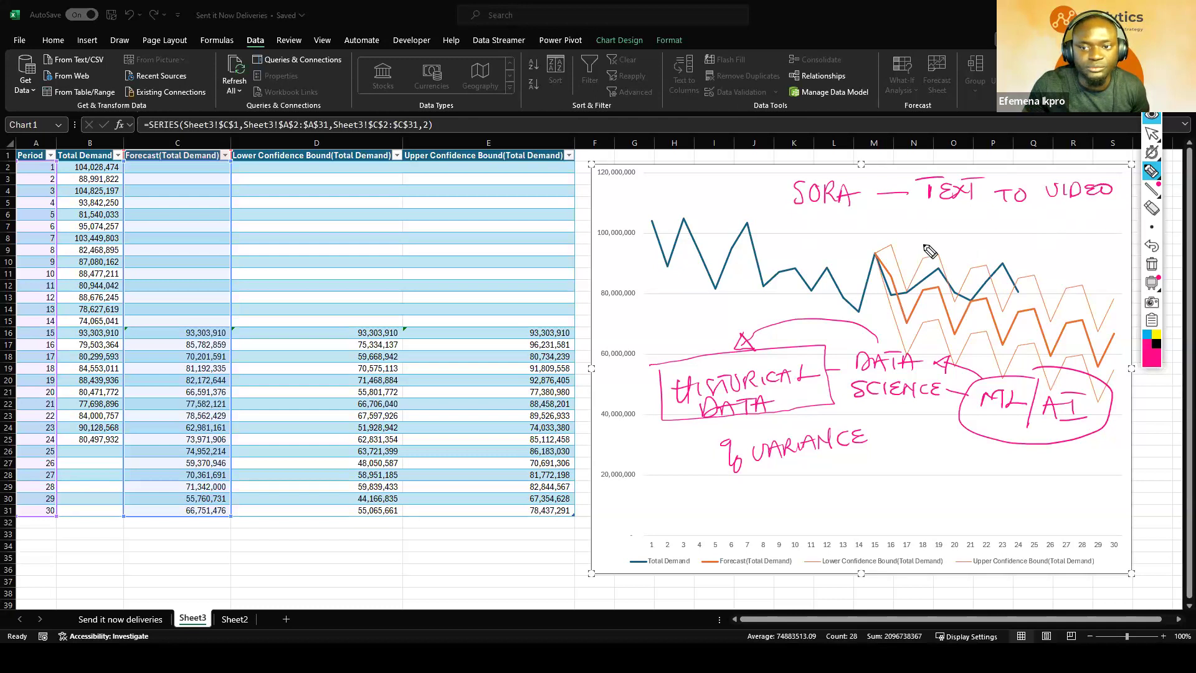
Step: Add the handwritten lines "CHATGPT — TEXT — ANS CHATBOT" and "ML — MIC" beneath the SORA note
{"action": "mouse_move", "coordinate": [799, 221]}
{"action": "left_mouse_down"}
{"action": "mouse_move", "coordinate": [943, 225]}
{"action": "mouse_move", "coordinate": [944, 213]}
{"action": "mouse_move", "coordinate": [971, 228]}
{"action": "mouse_move", "coordinate": [1082, 213]}
{"action": "left_mouse_up"}
{"action": "mouse_move", "coordinate": [1010, 232]}
{"action": "left_mouse_down"}
{"action": "mouse_move", "coordinate": [1000, 244]}
{"action": "mouse_move", "coordinate": [1090, 240]}
{"action": "mouse_move", "coordinate": [1098, 221]}
{"action": "left_mouse_up"}
{"action": "left_click_drag", "start_coordinate": [1086, 222], "coordinate": [1087, 238]}
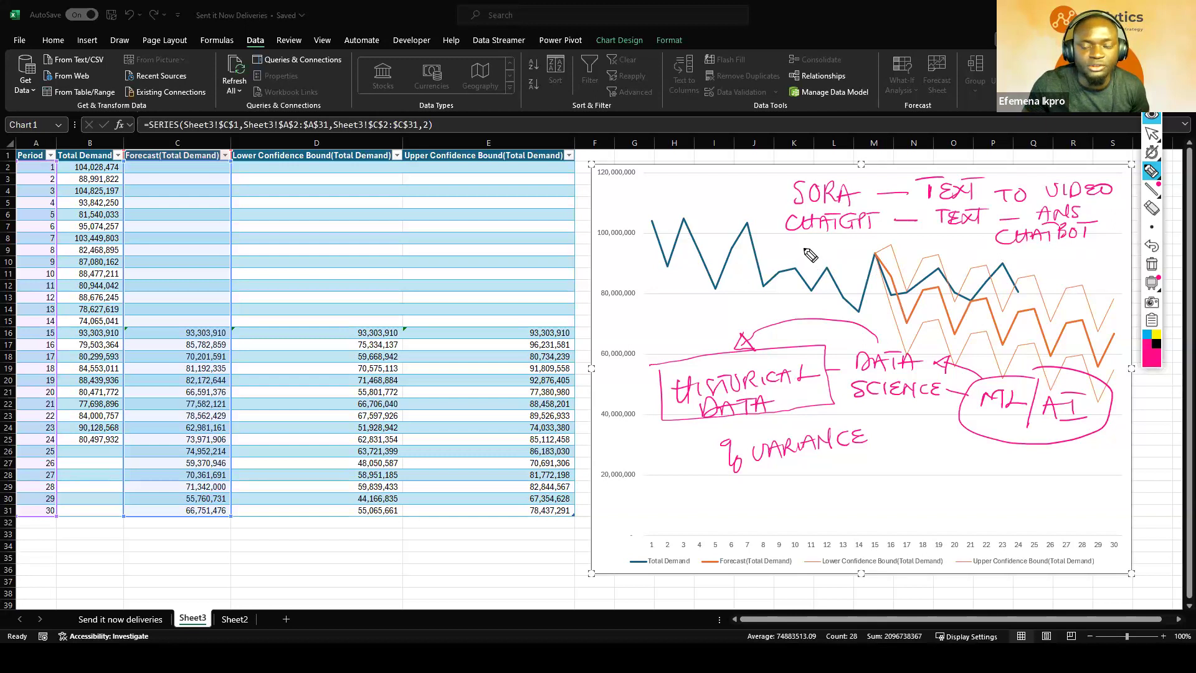
{"action": "mouse_move", "coordinate": [805, 256]}
{"action": "left_mouse_down"}
{"action": "mouse_move", "coordinate": [817, 243]}
{"action": "mouse_move", "coordinate": [845, 254]}
{"action": "mouse_move", "coordinate": [900, 243]}
{"action": "mouse_move", "coordinate": [946, 256]}
{"action": "left_mouse_up"}
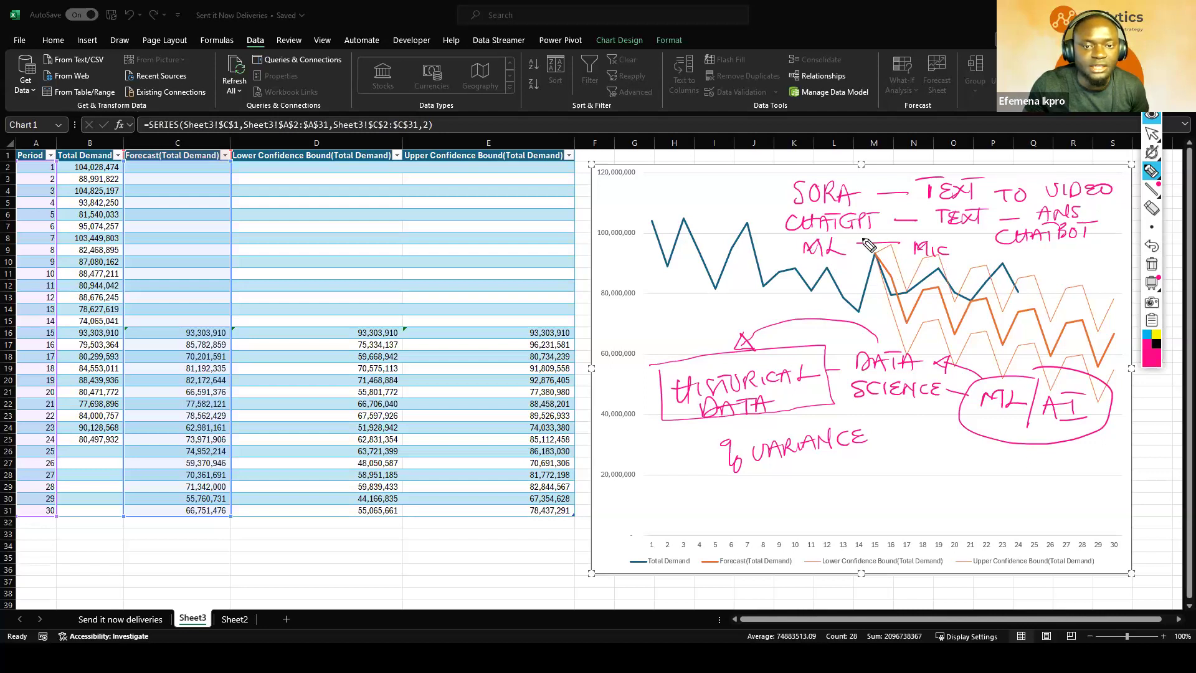
Step: Circle SORA, CHATGPT and ML, draw an arrow from them to the historical data box, and write "FORECAST" beside the circle
{"action": "mouse_move", "coordinate": [813, 173]}
{"action": "left_mouse_down"}
{"action": "mouse_move", "coordinate": [770, 201]}
{"action": "mouse_move", "coordinate": [868, 257]}
{"action": "mouse_move", "coordinate": [839, 168]}
{"action": "mouse_move", "coordinate": [805, 174]}
{"action": "left_mouse_up"}
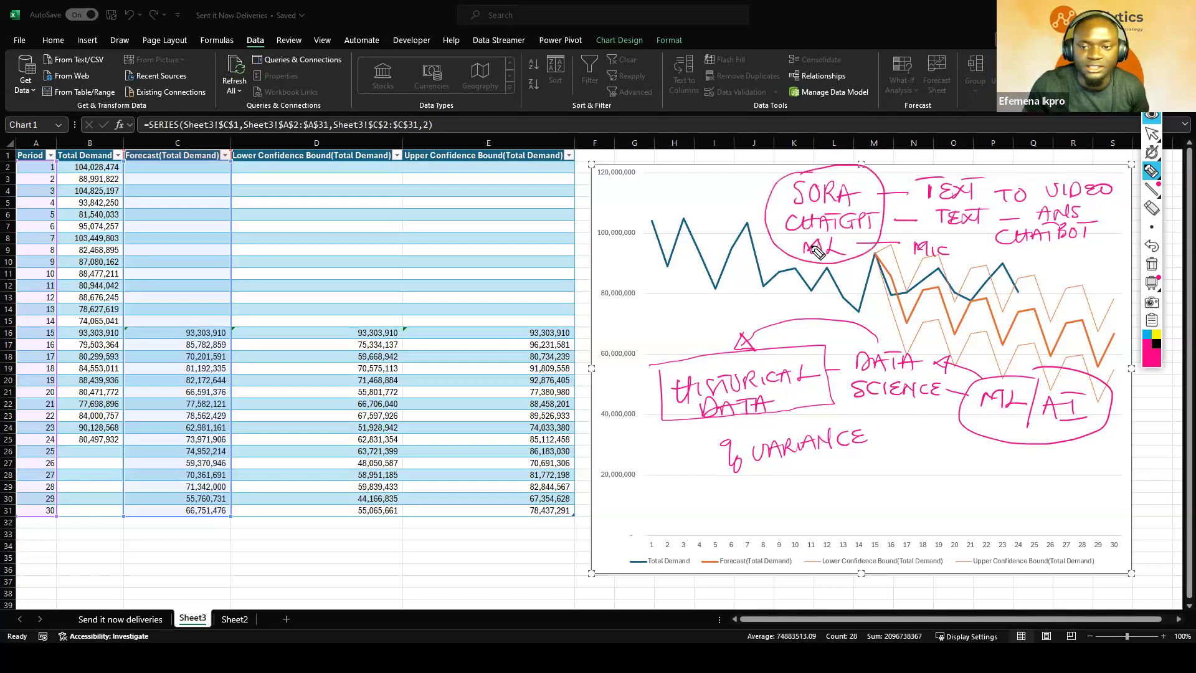
{"action": "mouse_move", "coordinate": [767, 205]}
{"action": "left_mouse_down"}
{"action": "mouse_move", "coordinate": [706, 332]}
{"action": "mouse_move", "coordinate": [718, 324]}
{"action": "left_mouse_up"}
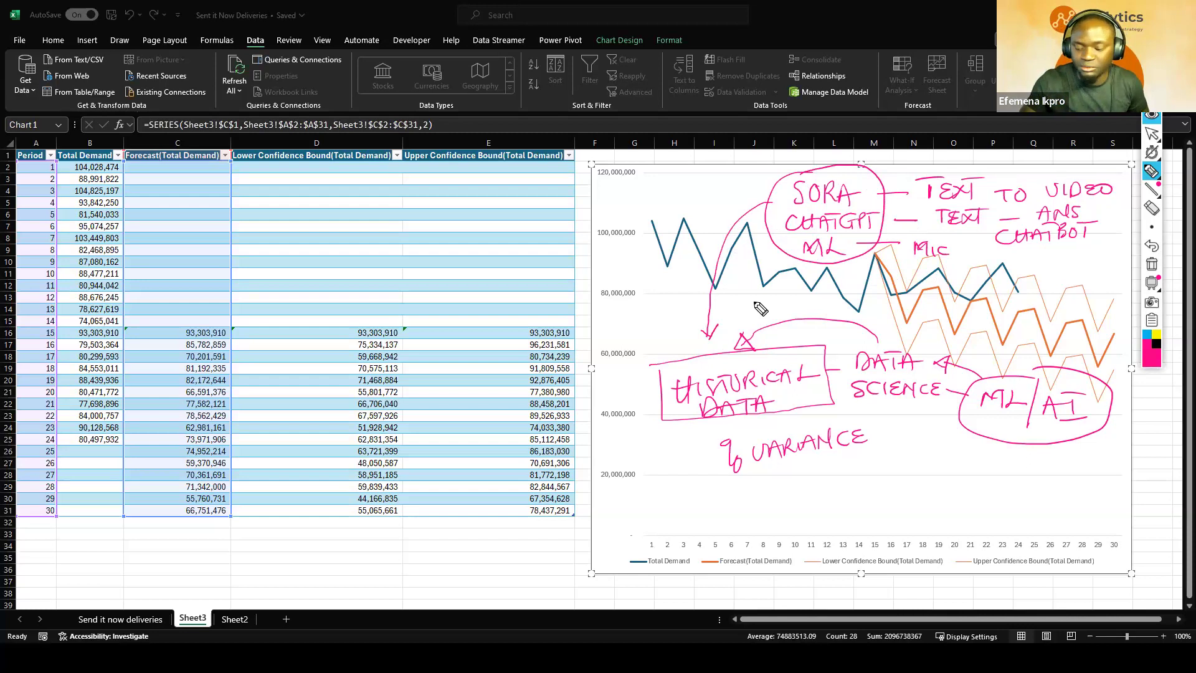
{"action": "mouse_move", "coordinate": [634, 182]}
{"action": "left_mouse_down"}
{"action": "mouse_move", "coordinate": [645, 201]}
{"action": "mouse_move", "coordinate": [744, 178]}
{"action": "left_mouse_up"}
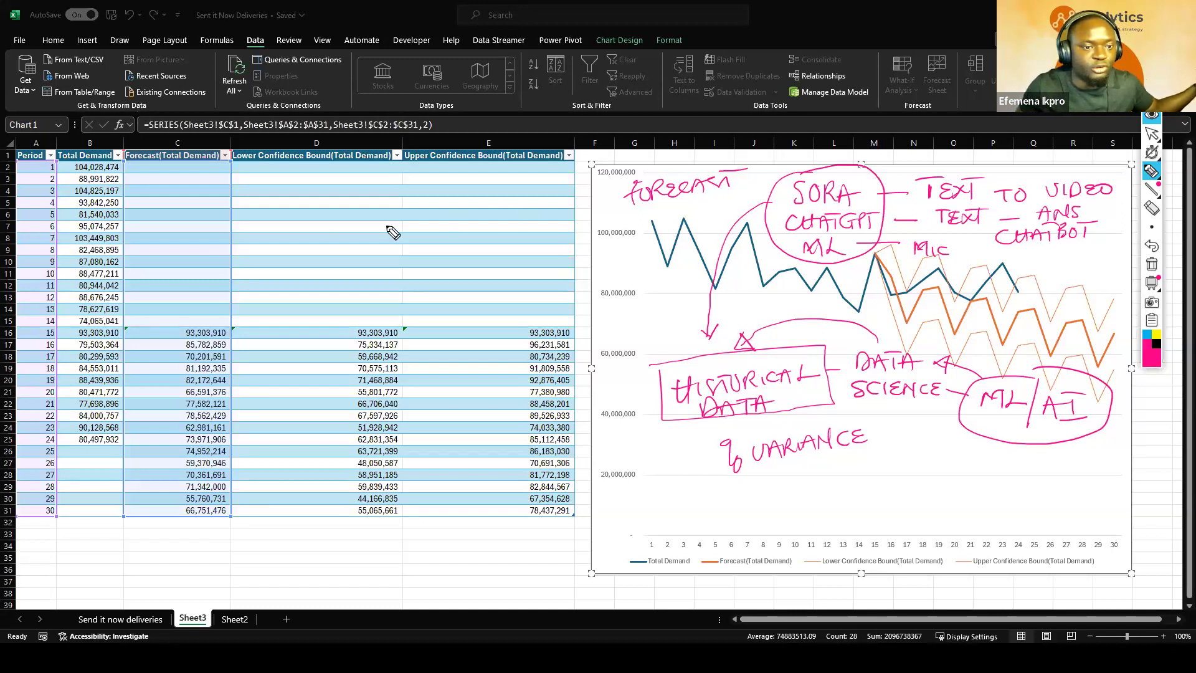
Step: Handwrite a double-underlined "FRAUD" over the table and circle the "ML" note on the chart
{"action": "left_click_drag", "start_coordinate": [329, 203], "coordinate": [327, 243]}
{"action": "mouse_move", "coordinate": [307, 231]}
{"action": "left_mouse_down"}
{"action": "mouse_move", "coordinate": [368, 218]}
{"action": "mouse_move", "coordinate": [374, 232]}
{"action": "mouse_move", "coordinate": [402, 206]}
{"action": "left_mouse_up"}
{"action": "left_click_drag", "start_coordinate": [343, 258], "coordinate": [456, 219]}
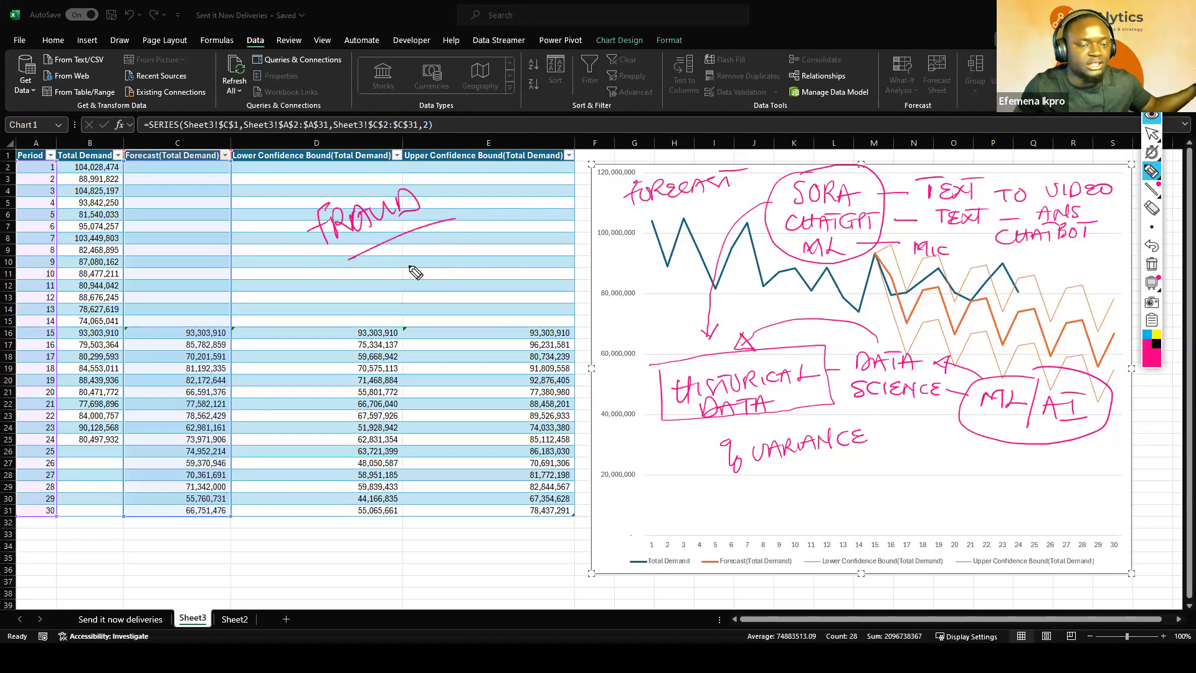
{"action": "left_click_drag", "start_coordinate": [348, 262], "coordinate": [424, 228]}
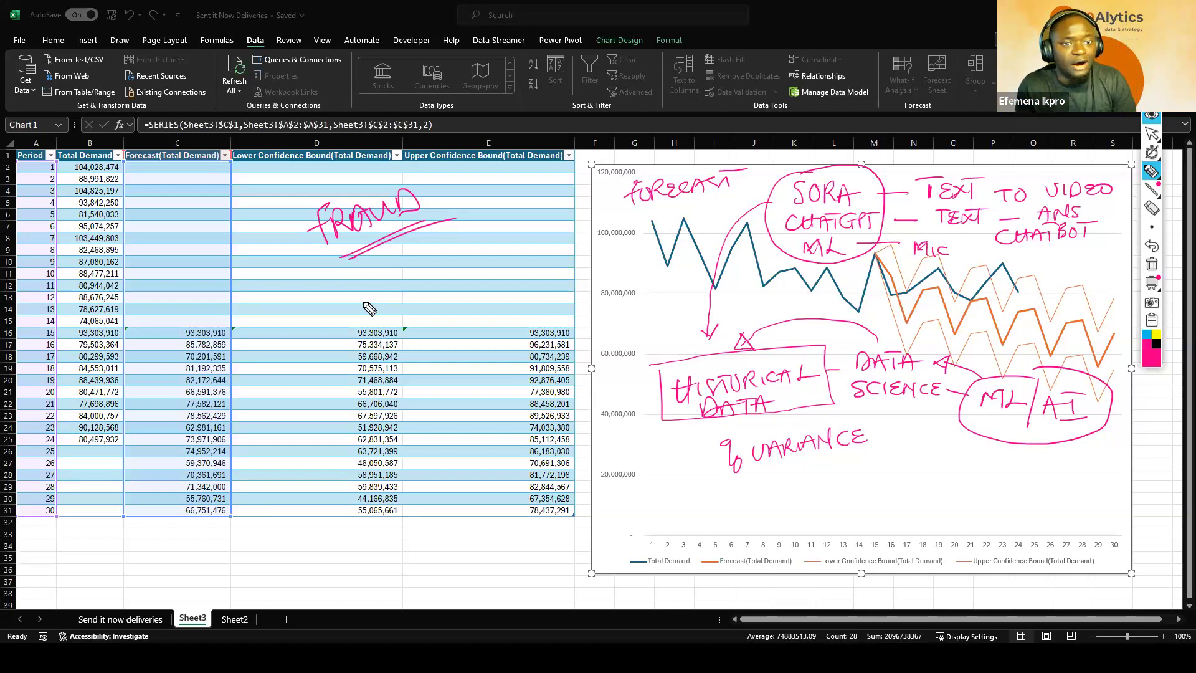
{"action": "mouse_move", "coordinate": [829, 238]}
{"action": "left_mouse_down"}
{"action": "mouse_move", "coordinate": [806, 276]}
{"action": "mouse_move", "coordinate": [816, 275]}
{"action": "left_mouse_up"}
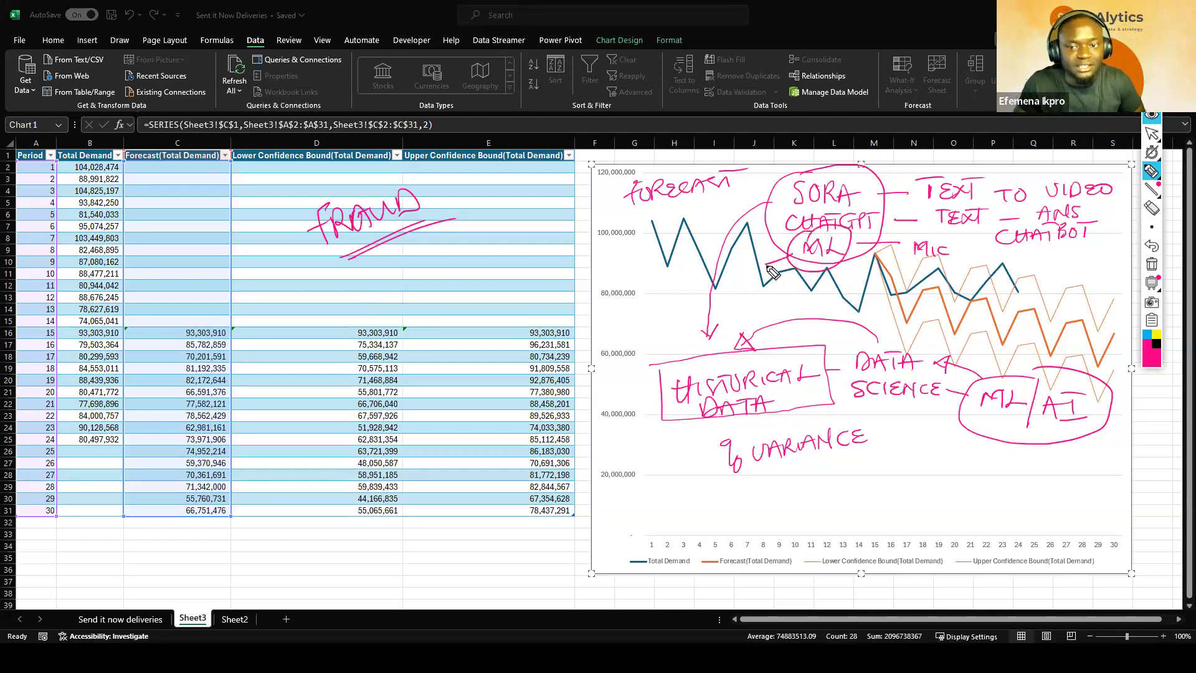
Step: Sketch the fraud example below FRAUD with a circled "ML" linked to "SUS", and "TRANS" pointing to SUS
{"action": "mouse_move", "coordinate": [319, 300]}
{"action": "left_mouse_down"}
{"action": "mouse_move", "coordinate": [334, 280]}
{"action": "mouse_move", "coordinate": [361, 287]}
{"action": "left_mouse_up"}
{"action": "mouse_move", "coordinate": [362, 288]}
{"action": "left_mouse_down"}
{"action": "mouse_move", "coordinate": [451, 242]}
{"action": "mouse_move", "coordinate": [453, 254]}
{"action": "left_mouse_up"}
{"action": "mouse_move", "coordinate": [349, 312]}
{"action": "left_mouse_down"}
{"action": "mouse_move", "coordinate": [337, 336]}
{"action": "mouse_move", "coordinate": [346, 323]}
{"action": "left_mouse_up"}
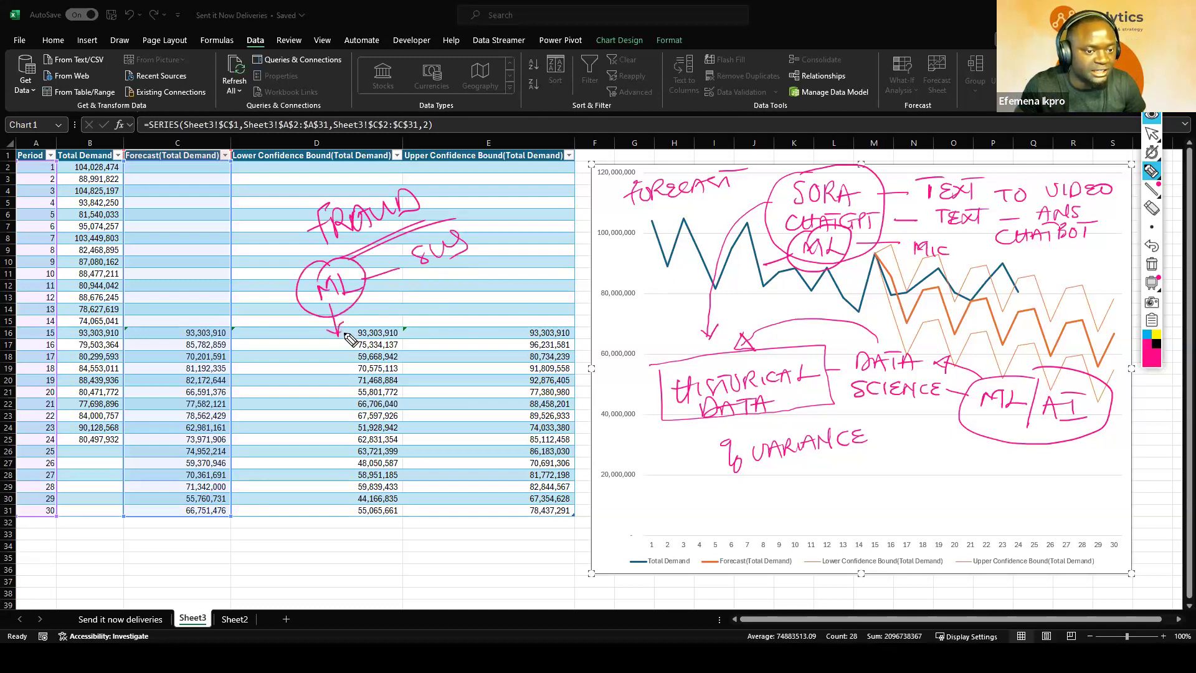
{"action": "mouse_move", "coordinate": [468, 193]}
{"action": "left_mouse_down"}
{"action": "mouse_move", "coordinate": [467, 213]}
{"action": "mouse_move", "coordinate": [479, 190]}
{"action": "left_mouse_up"}
{"action": "mouse_move", "coordinate": [483, 195]}
{"action": "left_mouse_down"}
{"action": "mouse_move", "coordinate": [484, 212]}
{"action": "mouse_move", "coordinate": [500, 208]}
{"action": "mouse_move", "coordinate": [540, 175]}
{"action": "mouse_move", "coordinate": [482, 244]}
{"action": "mouse_move", "coordinate": [510, 211]}
{"action": "left_mouse_up"}
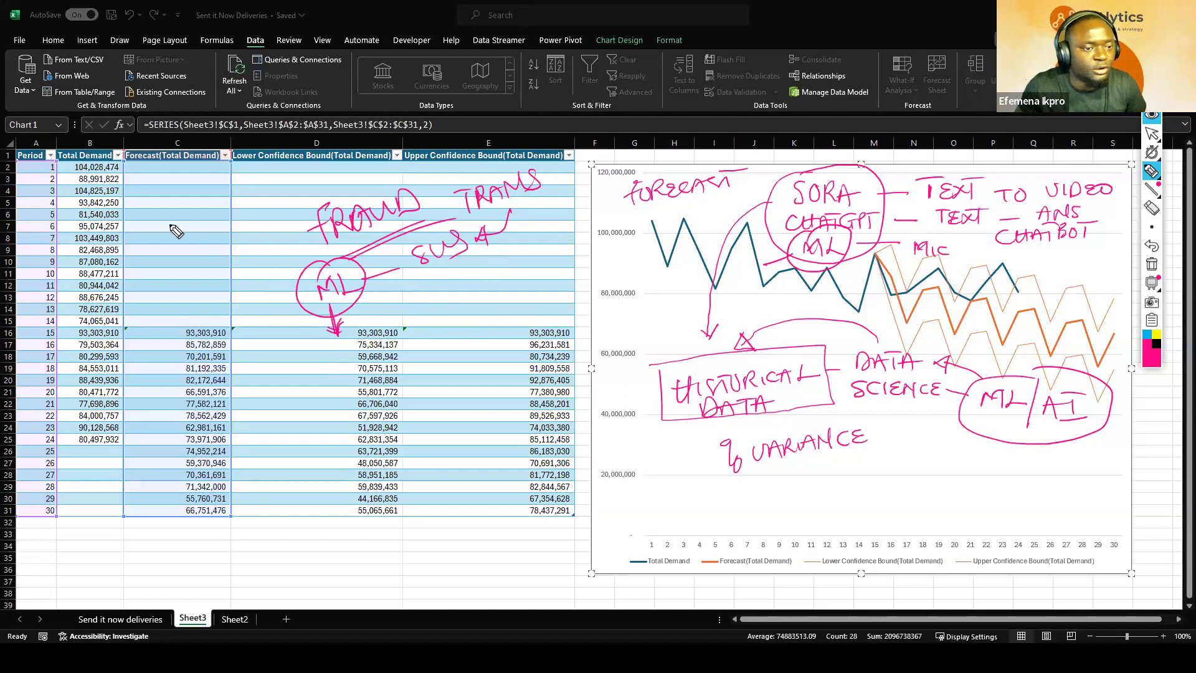
Step: Write "HISTORICAL DATA" with "UNSUS" and "SUS" beneath it over the table, bracketed with an arrow into the circled ML
{"action": "left_click_drag", "start_coordinate": [163, 207], "coordinate": [160, 234]}
{"action": "mouse_move", "coordinate": [155, 225]}
{"action": "left_mouse_down"}
{"action": "mouse_move", "coordinate": [215, 215]}
{"action": "mouse_move", "coordinate": [252, 190]}
{"action": "mouse_move", "coordinate": [272, 199]}
{"action": "mouse_move", "coordinate": [286, 182]}
{"action": "left_mouse_up"}
{"action": "mouse_move", "coordinate": [147, 250]}
{"action": "left_mouse_down"}
{"action": "mouse_move", "coordinate": [165, 265]}
{"action": "mouse_move", "coordinate": [221, 236]}
{"action": "left_mouse_up"}
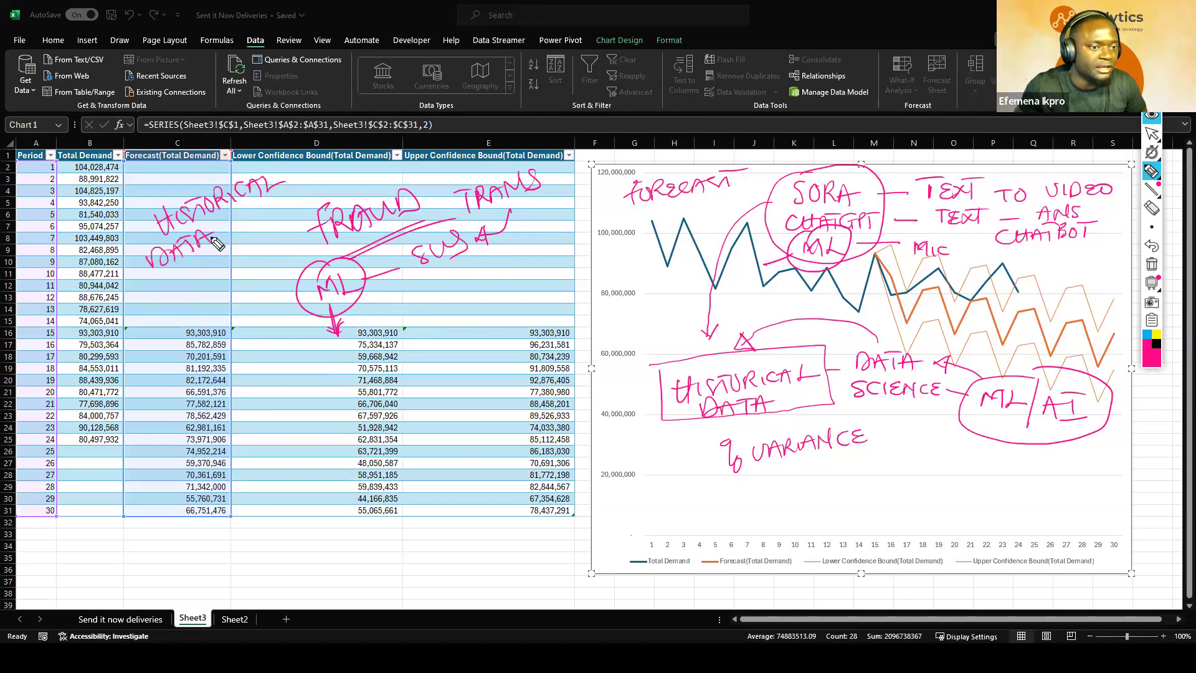
{"action": "left_click_drag", "start_coordinate": [159, 275], "coordinate": [209, 256]}
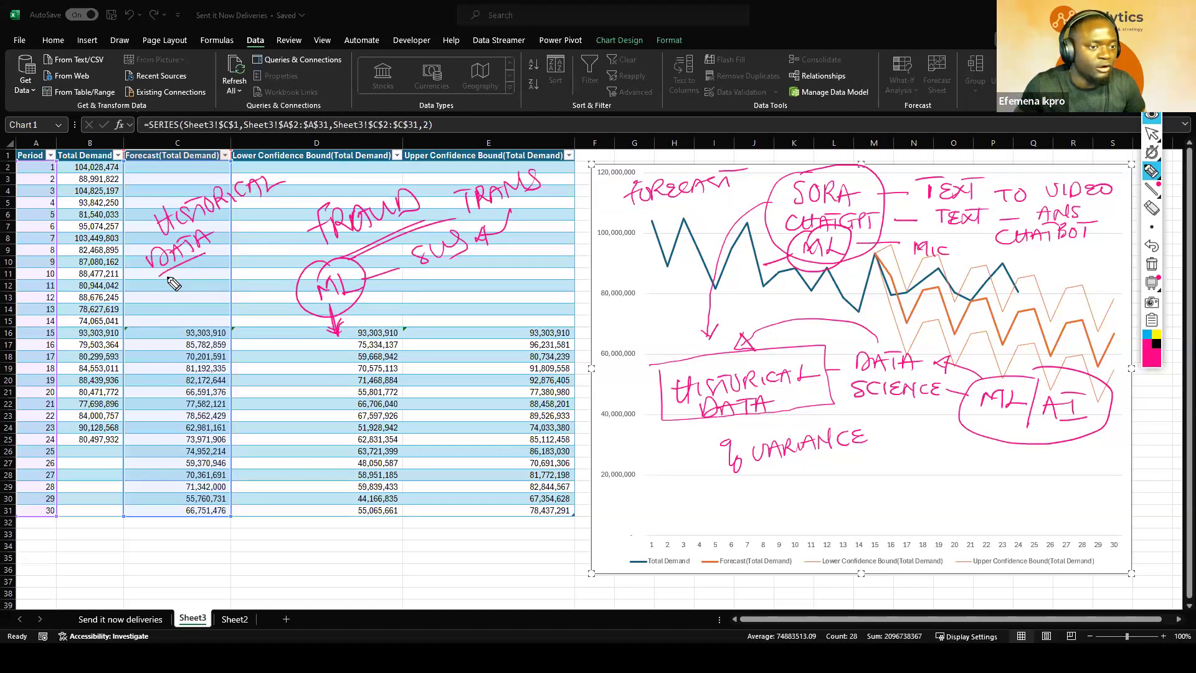
{"action": "mouse_move", "coordinate": [149, 297]}
{"action": "left_mouse_down"}
{"action": "mouse_move", "coordinate": [212, 275]}
{"action": "mouse_move", "coordinate": [226, 287]}
{"action": "mouse_move", "coordinate": [188, 308]}
{"action": "mouse_move", "coordinate": [210, 306]}
{"action": "left_mouse_up"}
{"action": "mouse_move", "coordinate": [228, 248]}
{"action": "left_mouse_down"}
{"action": "mouse_move", "coordinate": [260, 281]}
{"action": "mouse_move", "coordinate": [240, 288]}
{"action": "left_mouse_up"}
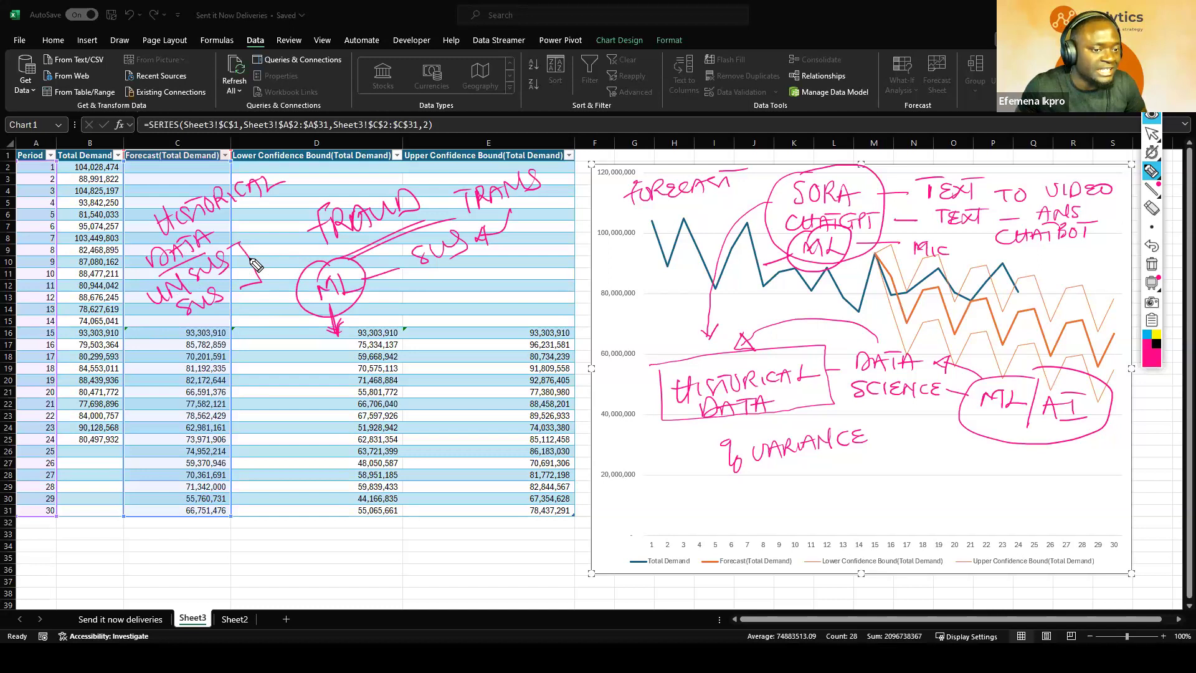
{"action": "left_click_drag", "start_coordinate": [252, 252], "coordinate": [307, 262]}
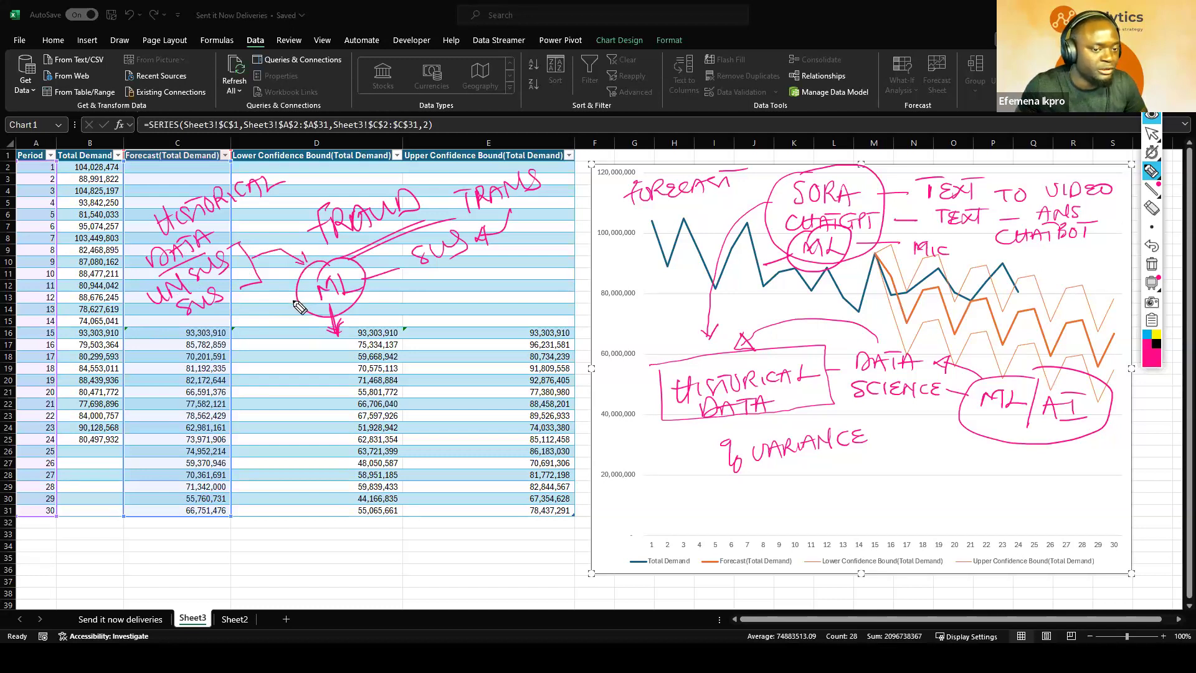
Step: Underline the SUS note and write "GOOD" and "BAD" below it, each followed by a dash
{"action": "left_click_drag", "start_coordinate": [471, 266], "coordinate": [509, 242]}
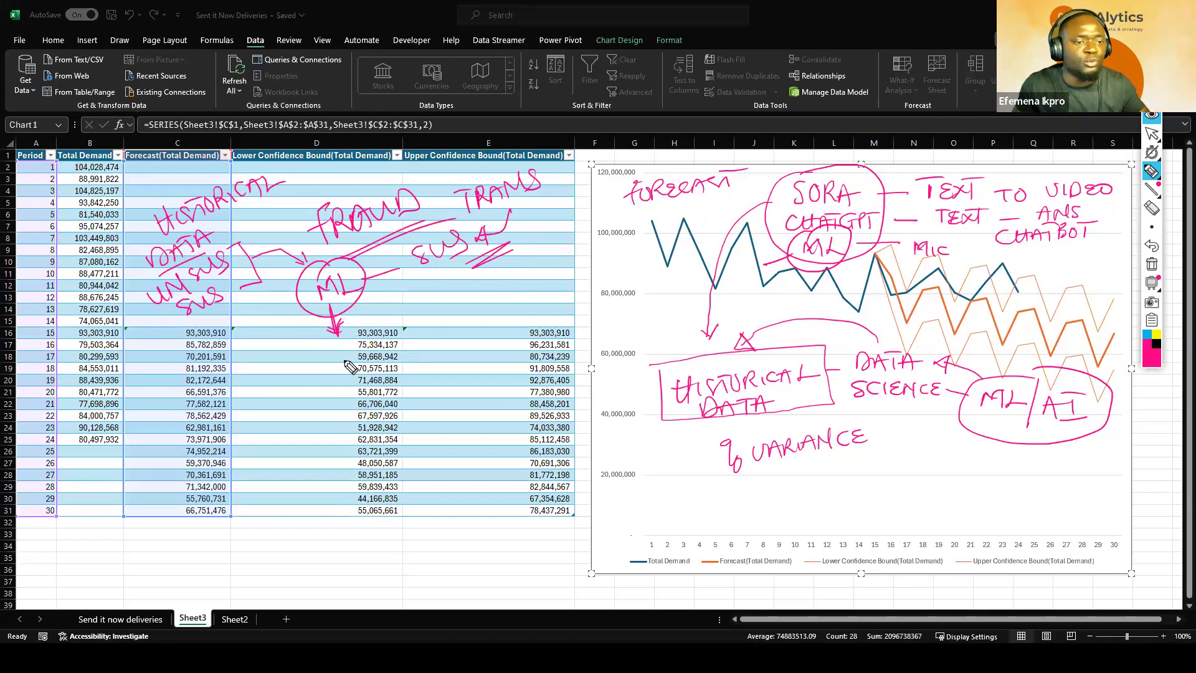
{"action": "mouse_move", "coordinate": [414, 344]}
{"action": "left_mouse_down"}
{"action": "mouse_move", "coordinate": [433, 364]}
{"action": "mouse_move", "coordinate": [462, 342]}
{"action": "mouse_move", "coordinate": [446, 405]}
{"action": "mouse_move", "coordinate": [449, 383]}
{"action": "left_mouse_up"}
{"action": "mouse_move", "coordinate": [462, 379]}
{"action": "left_mouse_down"}
{"action": "mouse_move", "coordinate": [472, 392]}
{"action": "mouse_move", "coordinate": [498, 374]}
{"action": "mouse_move", "coordinate": [498, 395]}
{"action": "left_mouse_up"}
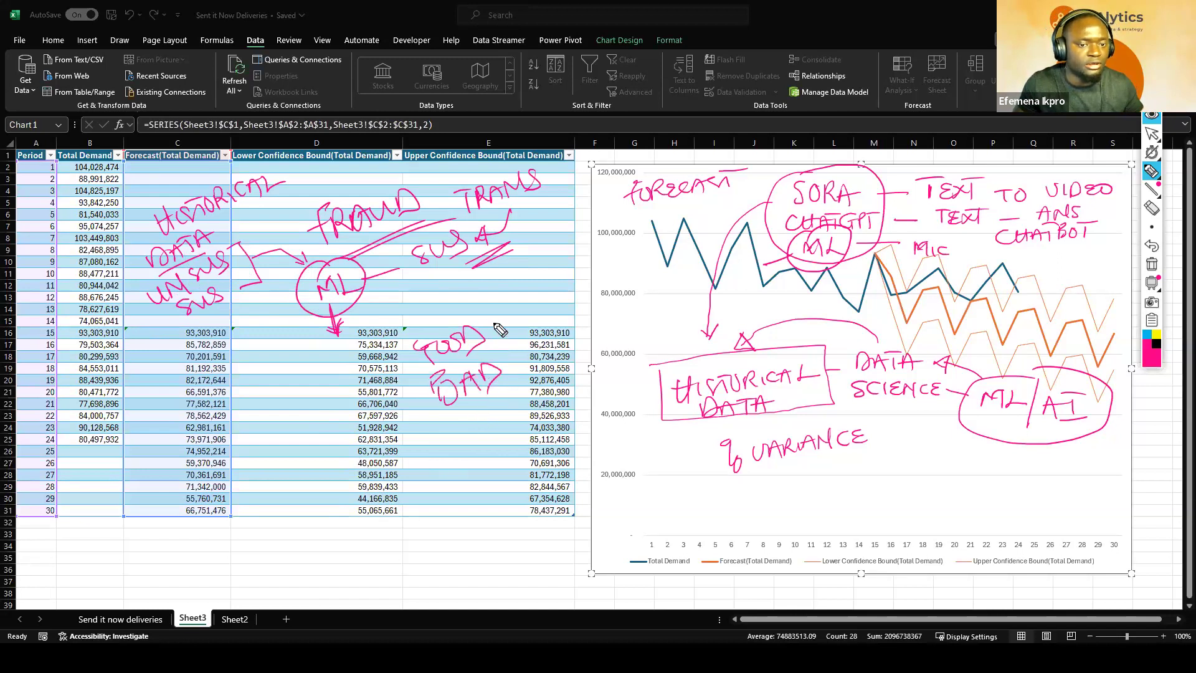
{"action": "left_click_drag", "start_coordinate": [492, 323], "coordinate": [511, 316]}
{"action": "left_click_drag", "start_coordinate": [504, 361], "coordinate": [526, 350]}
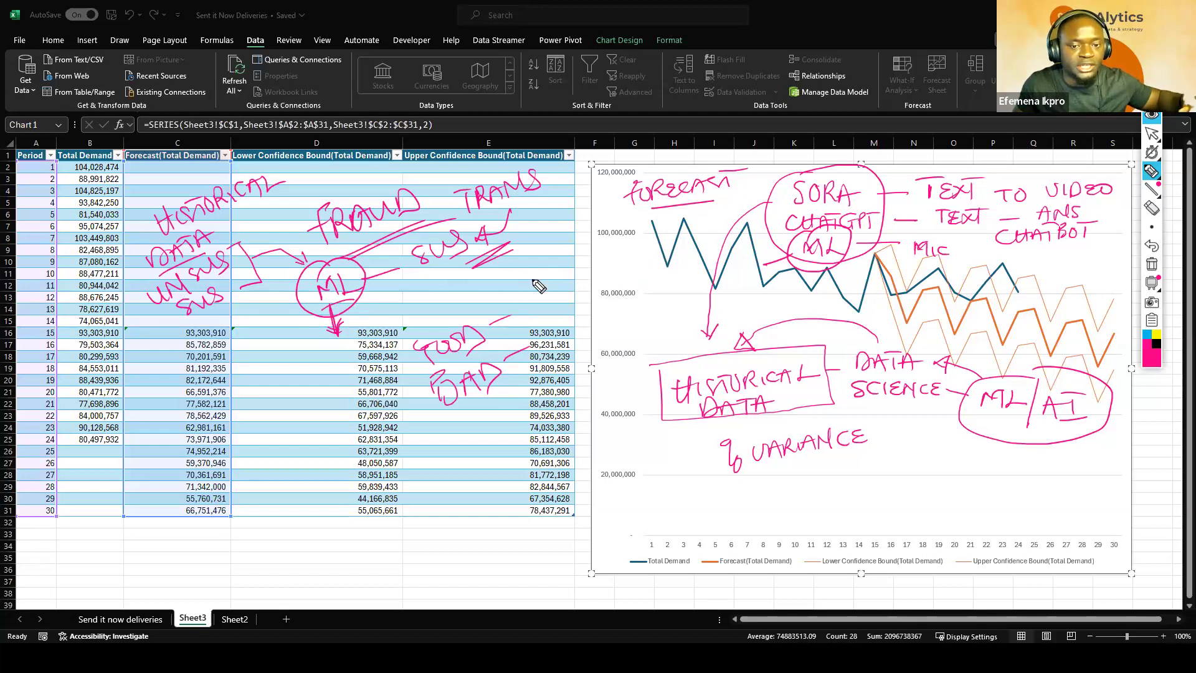
Step: Write "FIRE" twice beside the GOOD and BAD notes, circle the lower one, and underline "DATA" in the historical data box
{"action": "mouse_move", "coordinate": [525, 264]}
{"action": "left_mouse_down"}
{"action": "mouse_move", "coordinate": [528, 291]}
{"action": "mouse_move", "coordinate": [583, 274]}
{"action": "left_mouse_up"}
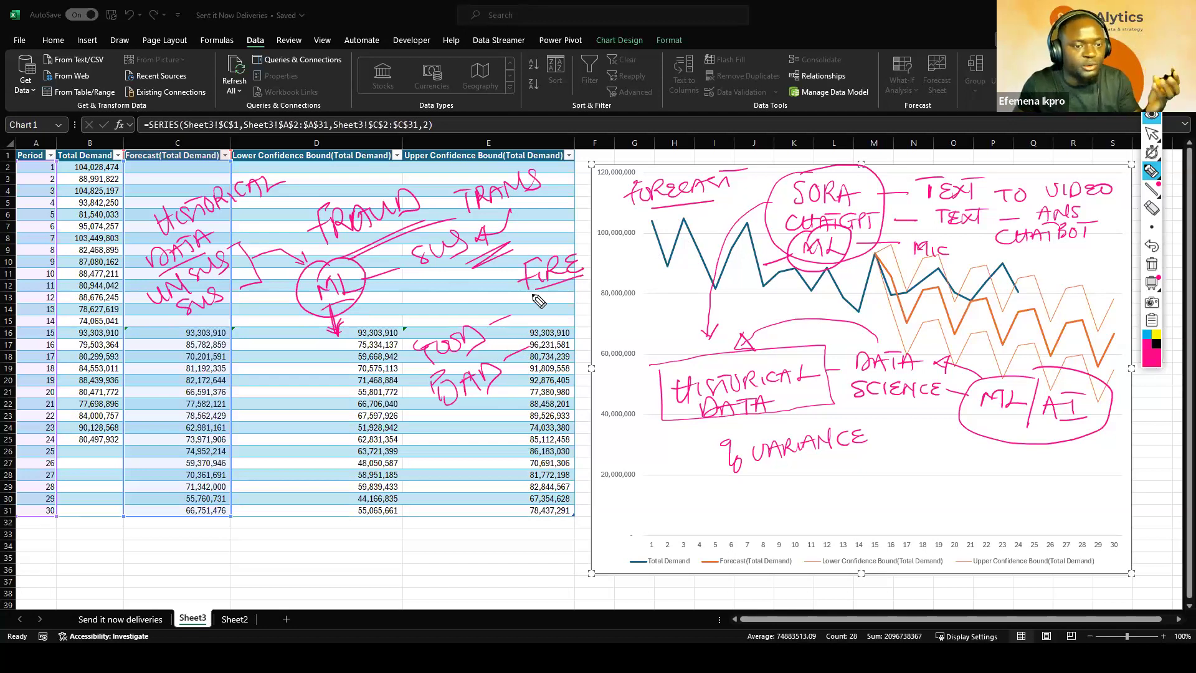
{"action": "mouse_move", "coordinate": [552, 321]}
{"action": "left_mouse_down"}
{"action": "mouse_move", "coordinate": [537, 343]}
{"action": "mouse_move", "coordinate": [598, 314]}
{"action": "mouse_move", "coordinate": [595, 330]}
{"action": "left_mouse_up"}
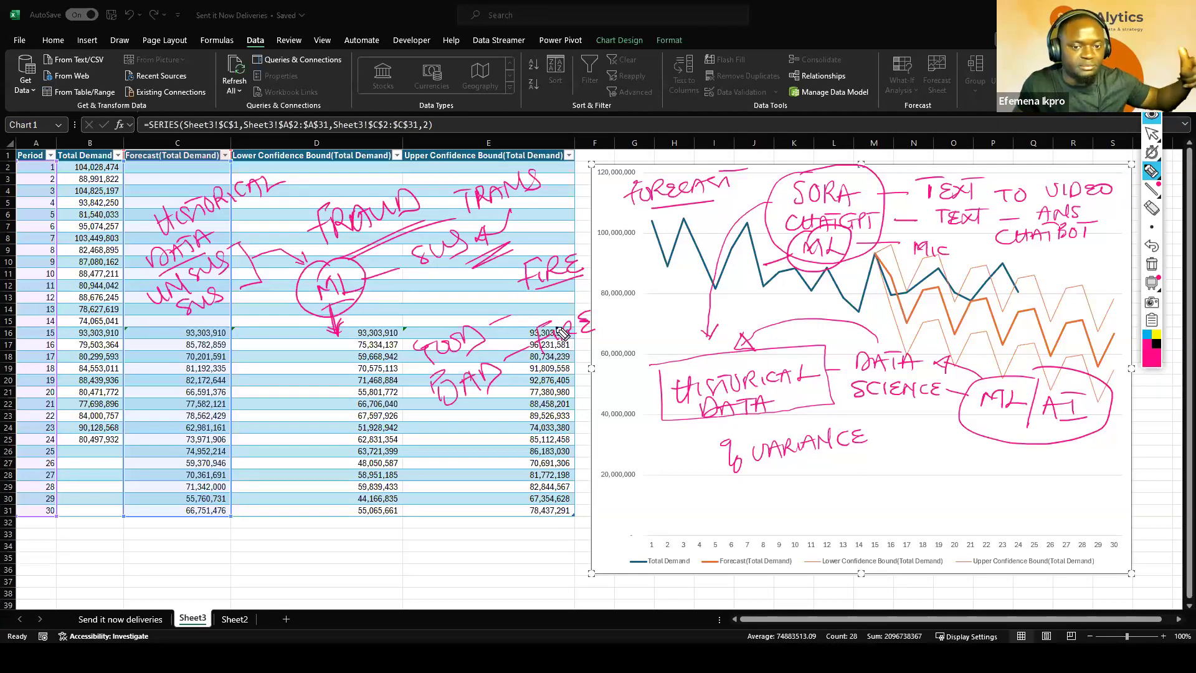
{"action": "left_click_drag", "start_coordinate": [573, 348], "coordinate": [567, 342]}
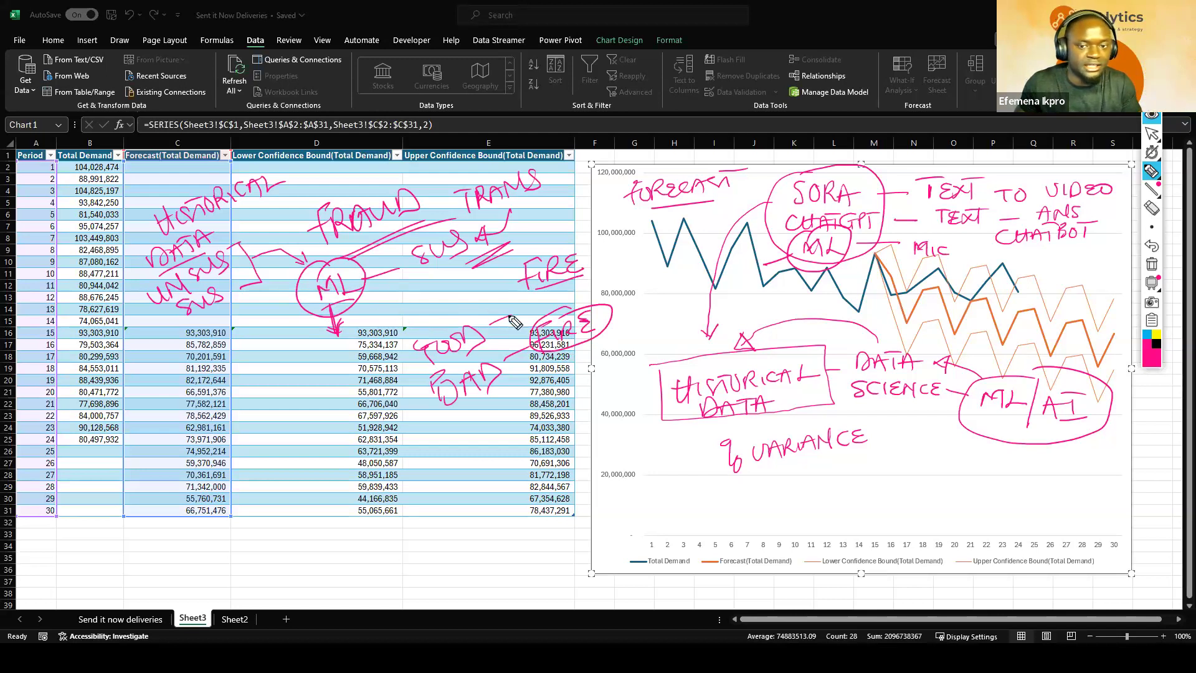
{"action": "left_click_drag", "start_coordinate": [701, 428], "coordinate": [770, 423]}
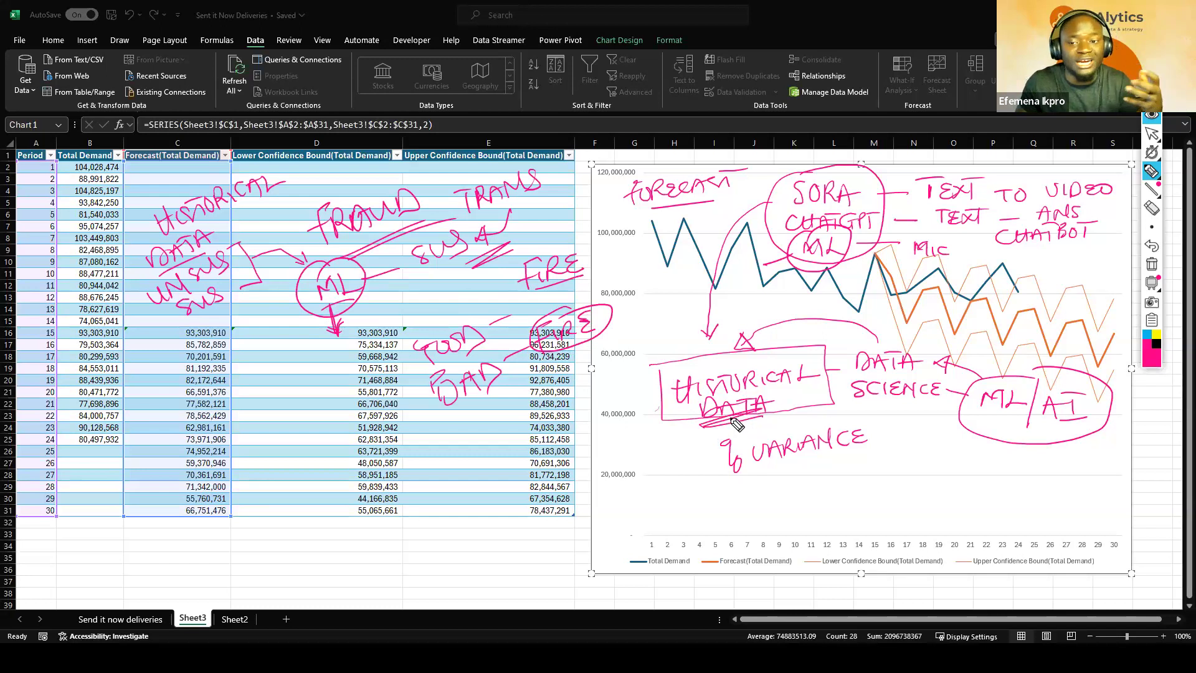
Step: Clear all annotations and handwrite "STORE DATA" with a double underline on the lower part of the chart
{"action": "left_click", "coordinate": [1152, 264]}
{"action": "mouse_move", "coordinate": [692, 385]}
{"action": "left_mouse_down"}
{"action": "mouse_move", "coordinate": [687, 421]}
{"action": "mouse_move", "coordinate": [725, 381]}
{"action": "left_mouse_up"}
{"action": "left_click_drag", "start_coordinate": [721, 382], "coordinate": [720, 408]}
{"action": "mouse_move", "coordinate": [733, 387]}
{"action": "left_mouse_down"}
{"action": "mouse_move", "coordinate": [779, 393]}
{"action": "mouse_move", "coordinate": [715, 446]}
{"action": "mouse_move", "coordinate": [793, 423]}
{"action": "mouse_move", "coordinate": [766, 443]}
{"action": "left_mouse_up"}
{"action": "left_click_drag", "start_coordinate": [715, 474], "coordinate": [804, 451]}
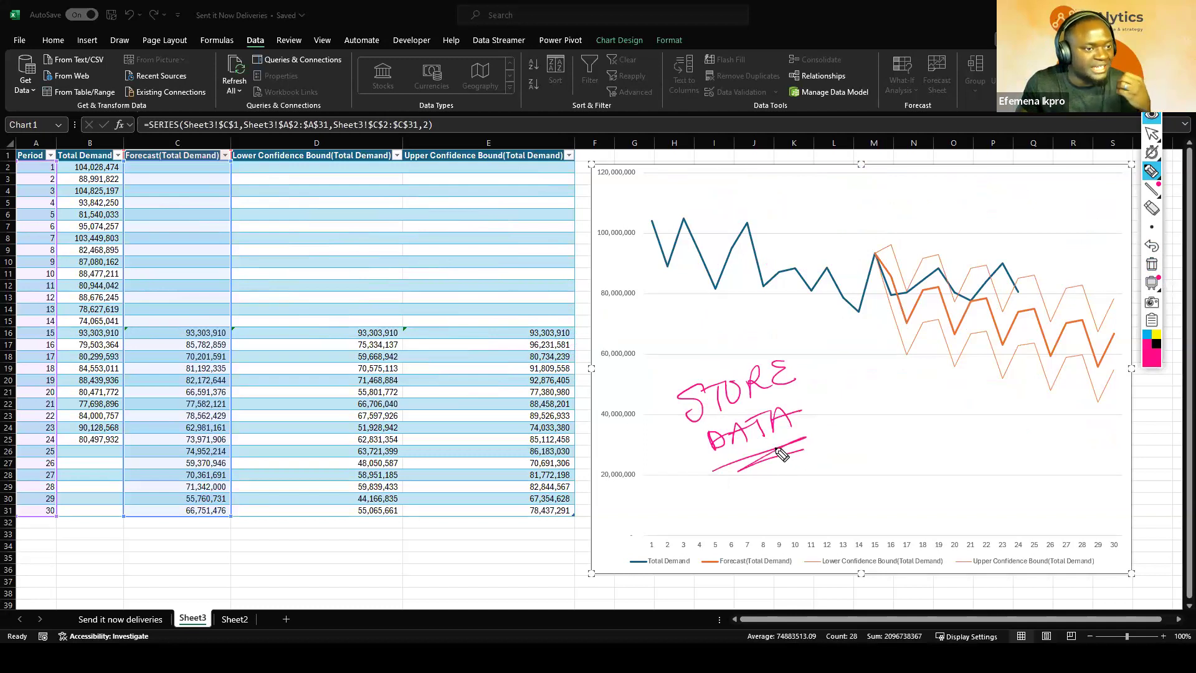
Step: Write "FORECAST" with an arrow to an underlined "5 YEARS" over the table, flanked by "2 YEARS" and "HISTRCA" notes
{"action": "mouse_move", "coordinate": [328, 199]}
{"action": "left_mouse_down"}
{"action": "mouse_move", "coordinate": [319, 235]}
{"action": "mouse_move", "coordinate": [383, 223]}
{"action": "mouse_move", "coordinate": [457, 179]}
{"action": "left_mouse_up"}
{"action": "left_click_drag", "start_coordinate": [395, 244], "coordinate": [394, 267]}
{"action": "left_click_drag", "start_coordinate": [374, 253], "coordinate": [395, 258]}
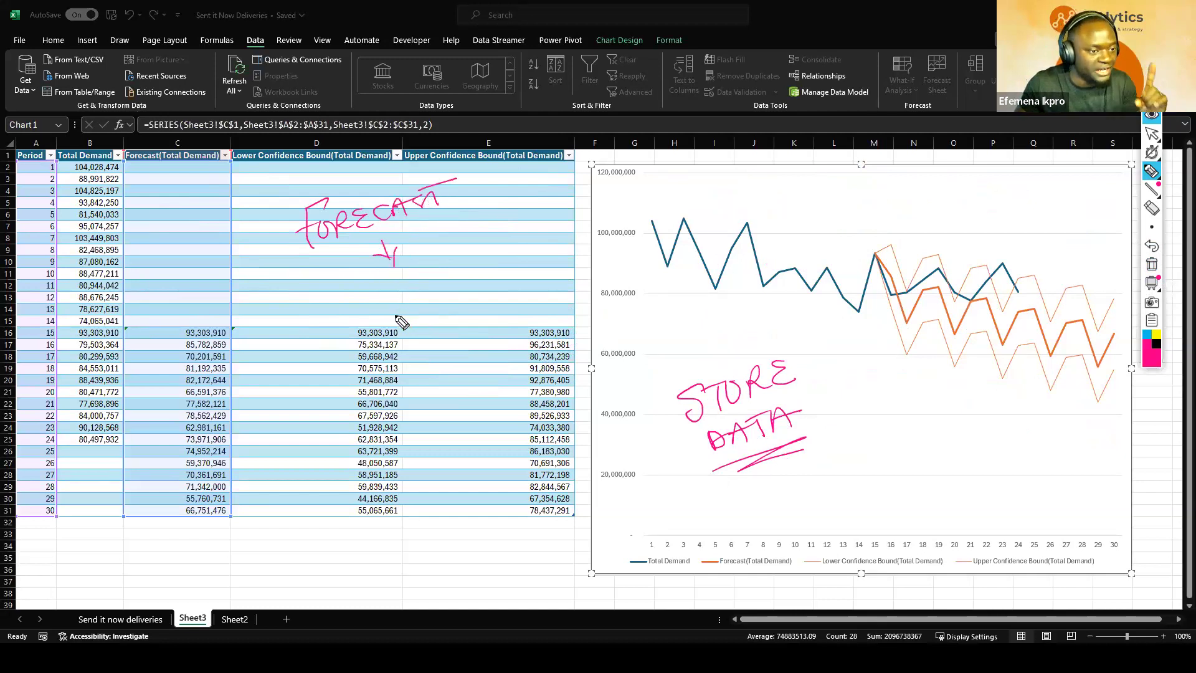
{"action": "mouse_move", "coordinate": [386, 268]}
{"action": "left_mouse_down"}
{"action": "mouse_move", "coordinate": [369, 295]}
{"action": "mouse_move", "coordinate": [377, 303]}
{"action": "mouse_move", "coordinate": [466, 274]}
{"action": "mouse_move", "coordinate": [500, 244]}
{"action": "mouse_move", "coordinate": [512, 274]}
{"action": "left_mouse_up"}
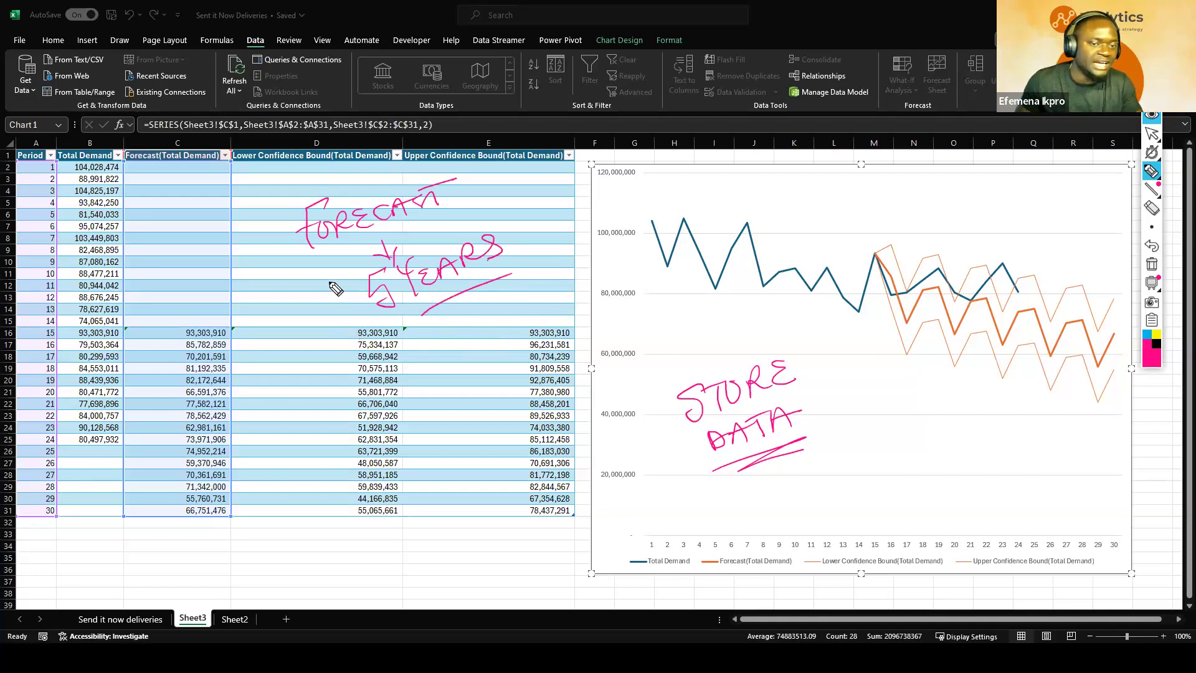
{"action": "mouse_move", "coordinate": [166, 261]}
{"action": "left_mouse_down"}
{"action": "mouse_move", "coordinate": [255, 220]}
{"action": "mouse_move", "coordinate": [201, 268]}
{"action": "left_mouse_up"}
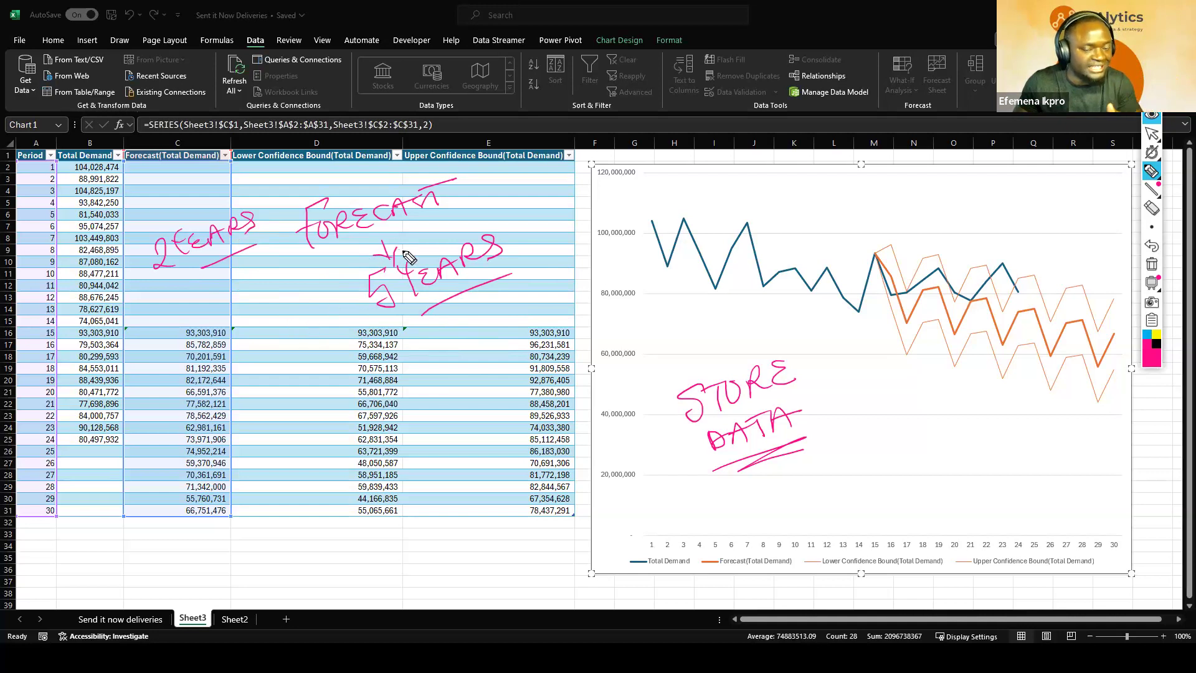
{"action": "mouse_move", "coordinate": [492, 215]}
{"action": "left_mouse_down"}
{"action": "mouse_move", "coordinate": [508, 198]}
{"action": "mouse_move", "coordinate": [547, 198]}
{"action": "mouse_move", "coordinate": [572, 167]}
{"action": "left_mouse_up"}
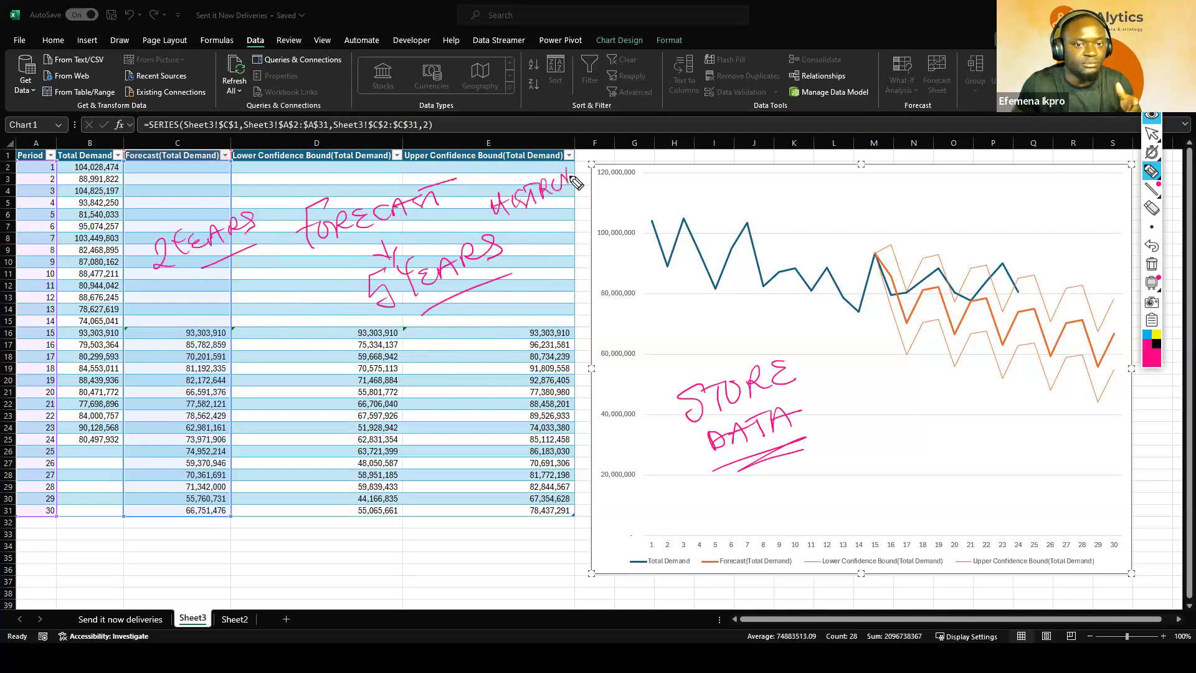
Step: Write "ACCURATE" on the upper part of the chart and add second underlines to "5 YEARS" and "2 YEARS"
{"action": "left_click_drag", "start_coordinate": [436, 315], "coordinate": [489, 286]}
{"action": "mouse_move", "coordinate": [696, 209]}
{"action": "left_mouse_down"}
{"action": "mouse_move", "coordinate": [710, 190]}
{"action": "mouse_move", "coordinate": [750, 198]}
{"action": "mouse_move", "coordinate": [813, 181]}
{"action": "mouse_move", "coordinate": [823, 190]}
{"action": "left_mouse_up"}
{"action": "left_click_drag", "start_coordinate": [193, 272], "coordinate": [254, 248]}
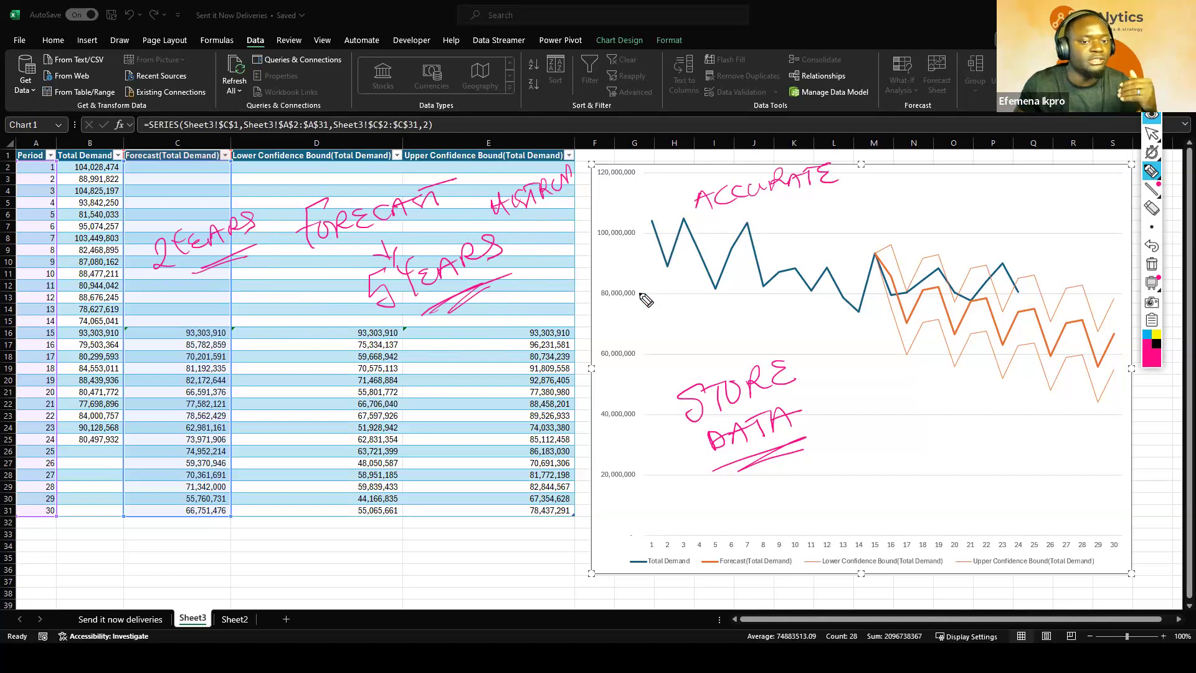
Step: Clear all annotations and handwrite "NEW PRODUCT" with a star over the upper part of the table
{"action": "left_click_drag", "start_coordinate": [523, 228], "coordinate": [579, 203]}
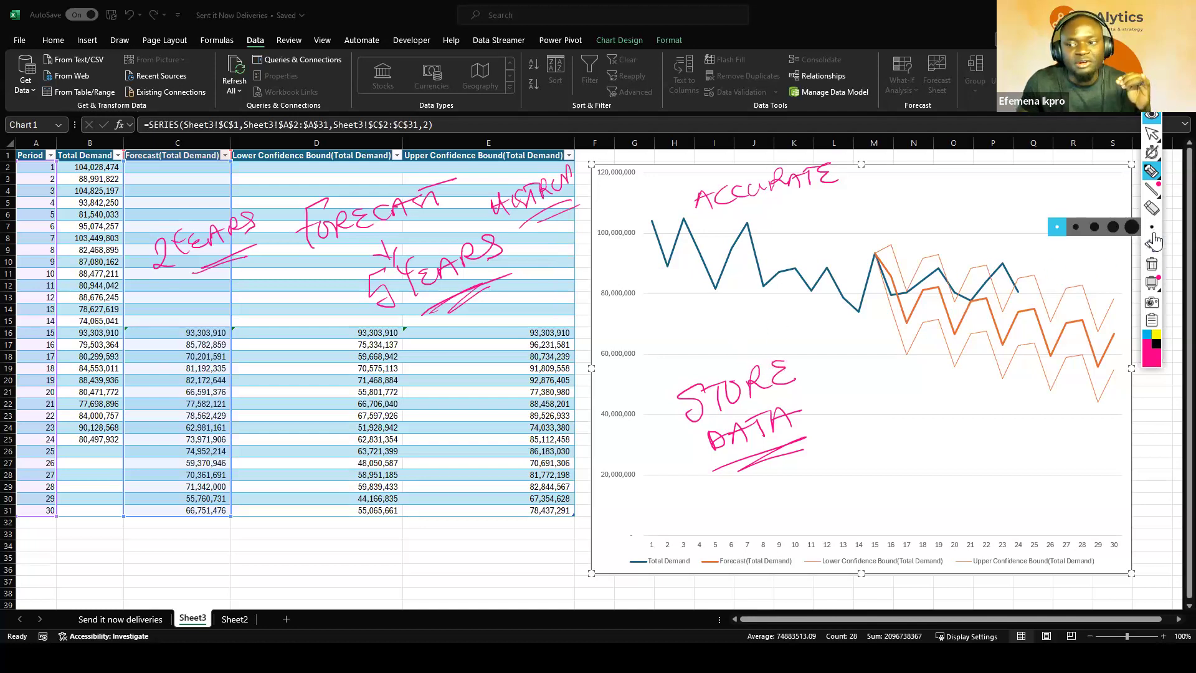
{"action": "left_click", "coordinate": [1151, 263]}
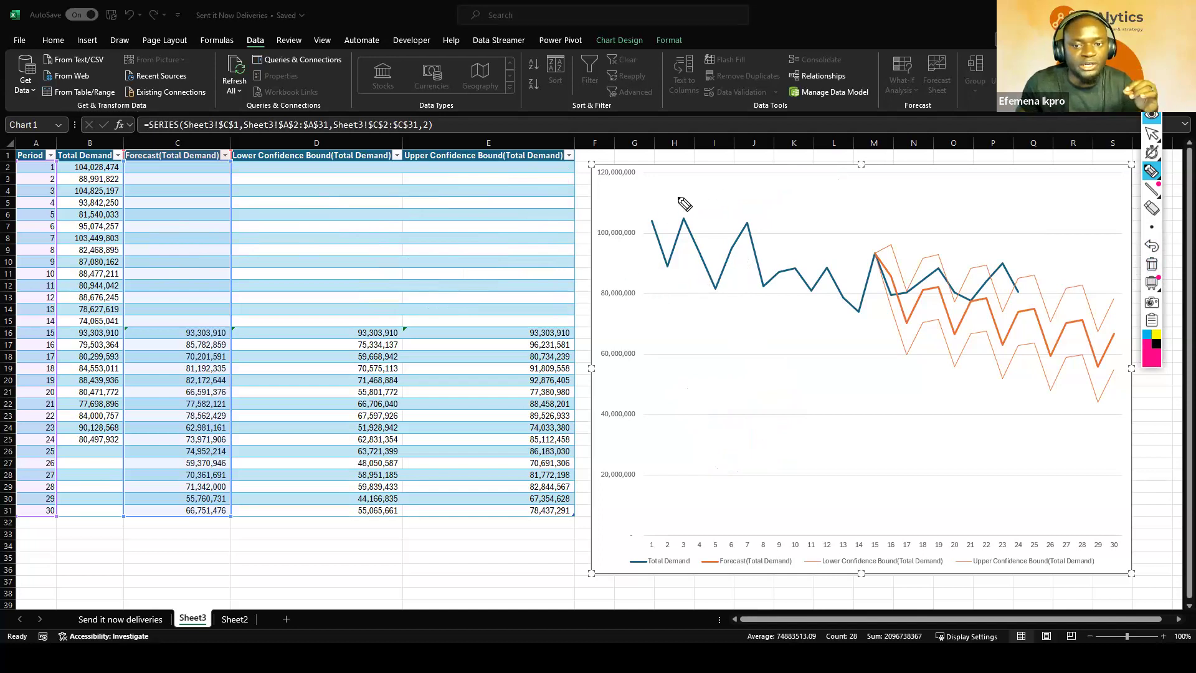
{"action": "mouse_move", "coordinate": [319, 207]}
{"action": "left_mouse_down"}
{"action": "mouse_move", "coordinate": [379, 193]}
{"action": "mouse_move", "coordinate": [384, 215]}
{"action": "mouse_move", "coordinate": [334, 237]}
{"action": "mouse_move", "coordinate": [359, 239]}
{"action": "mouse_move", "coordinate": [414, 226]}
{"action": "mouse_move", "coordinate": [410, 205]}
{"action": "left_mouse_up"}
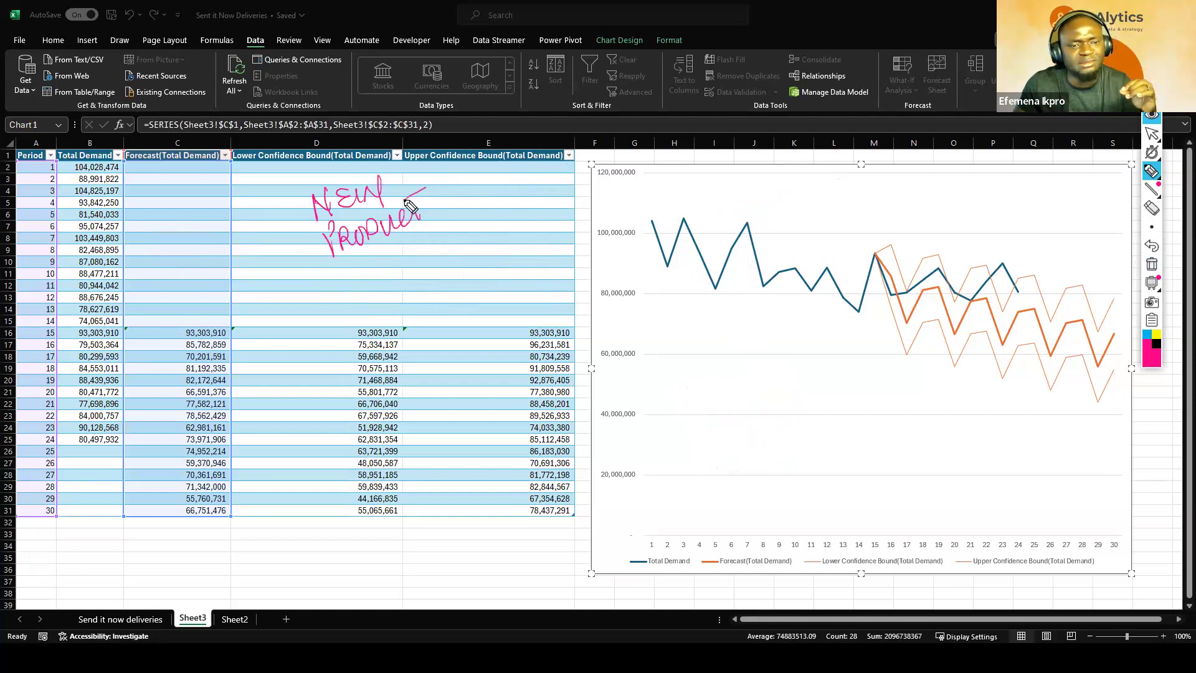
{"action": "mouse_move", "coordinate": [305, 229]}
{"action": "left_mouse_down"}
{"action": "mouse_move", "coordinate": [306, 254]}
{"action": "mouse_move", "coordinate": [314, 234]}
{"action": "left_mouse_up"}
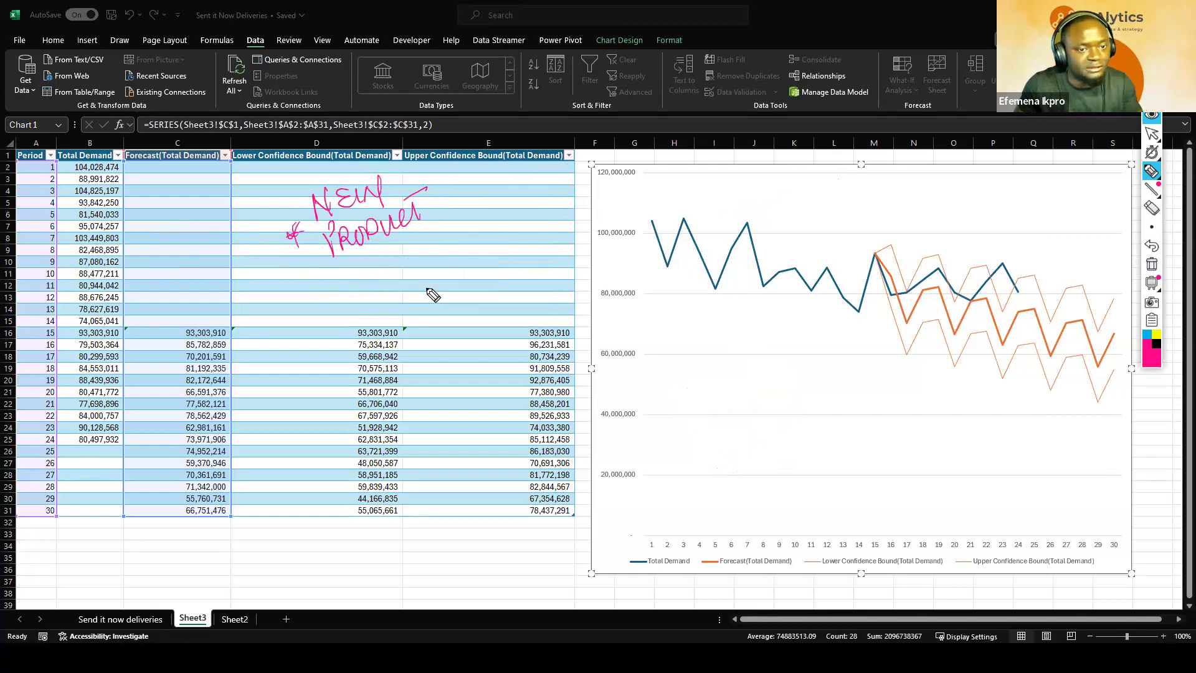
Step: Write "APPLE VISION PRO" beside the new product note, with dashes, an underline and stars
{"action": "mouse_move", "coordinate": [438, 208]}
{"action": "left_mouse_down"}
{"action": "mouse_move", "coordinate": [498, 206]}
{"action": "mouse_move", "coordinate": [526, 187]}
{"action": "mouse_move", "coordinate": [572, 192]}
{"action": "left_mouse_up"}
{"action": "mouse_move", "coordinate": [432, 261]}
{"action": "left_mouse_down"}
{"action": "mouse_move", "coordinate": [568, 224]}
{"action": "mouse_move", "coordinate": [588, 198]}
{"action": "mouse_move", "coordinate": [608, 206]}
{"action": "left_mouse_up"}
{"action": "left_click_drag", "start_coordinate": [610, 201], "coordinate": [621, 199]}
{"action": "left_click_drag", "start_coordinate": [506, 269], "coordinate": [603, 233]}
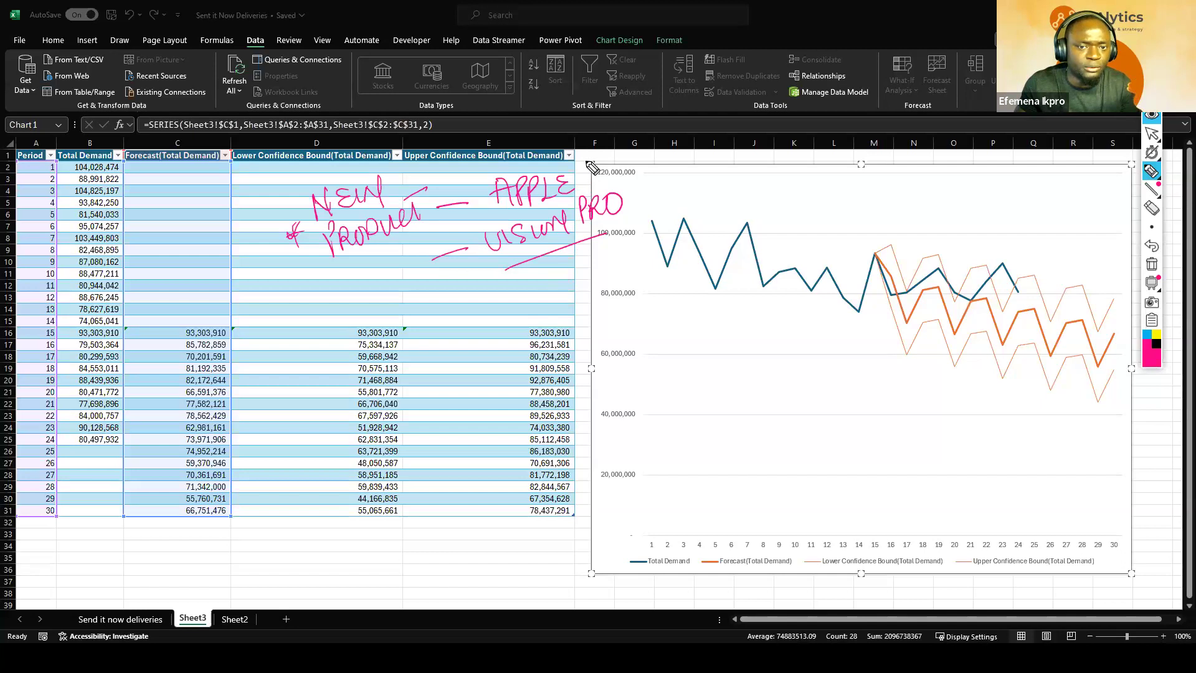
{"action": "left_click_drag", "start_coordinate": [586, 163], "coordinate": [589, 176]}
{"action": "left_click_drag", "start_coordinate": [466, 184], "coordinate": [471, 189]}
Step: Write "HOW PRODUCT SHOULD WE PRODUCE?" across the upper part of the chart and add a second underline below "VISION PRO"
{"action": "mouse_move", "coordinate": [671, 185]}
{"action": "left_mouse_down"}
{"action": "mouse_move", "coordinate": [716, 205]}
{"action": "mouse_move", "coordinate": [723, 187]}
{"action": "mouse_move", "coordinate": [950, 180]}
{"action": "left_mouse_up"}
{"action": "left_click", "coordinate": [739, 183]}
{"action": "mouse_move", "coordinate": [825, 204]}
{"action": "left_mouse_down"}
{"action": "mouse_move", "coordinate": [846, 220]}
{"action": "mouse_move", "coordinate": [932, 215]}
{"action": "mouse_move", "coordinate": [991, 209]}
{"action": "mouse_move", "coordinate": [1017, 186]}
{"action": "mouse_move", "coordinate": [1019, 210]}
{"action": "left_mouse_up"}
{"action": "left_click", "coordinate": [1019, 222]}
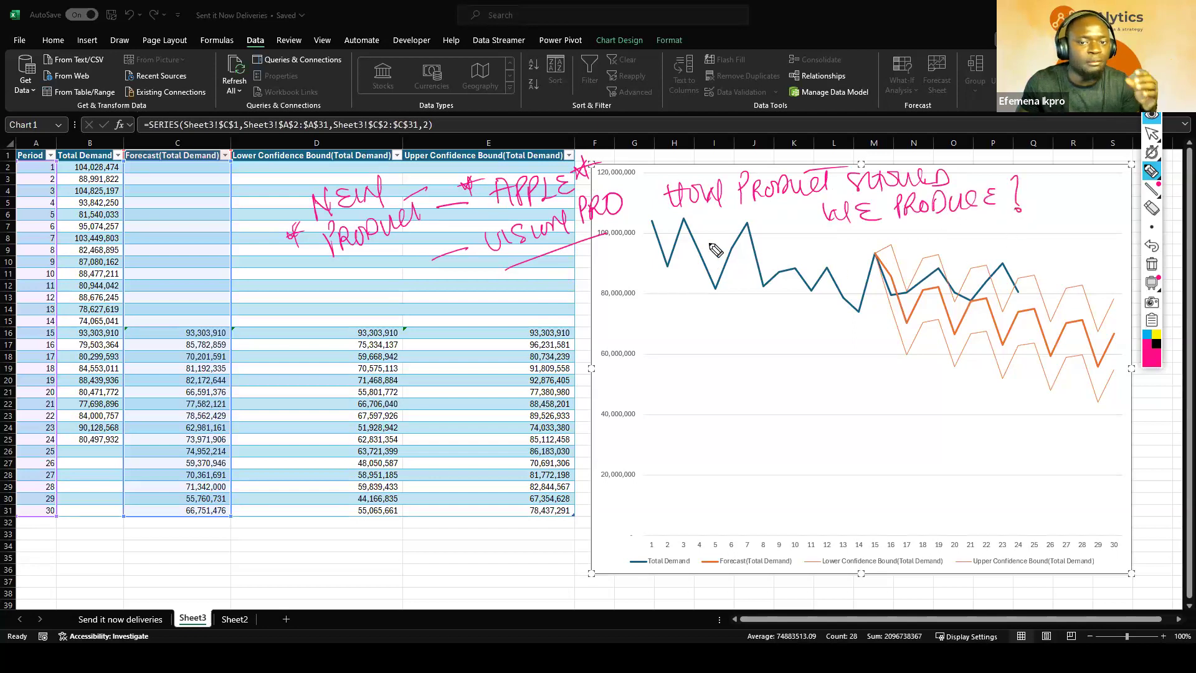
{"action": "left_click_drag", "start_coordinate": [528, 269], "coordinate": [607, 241]}
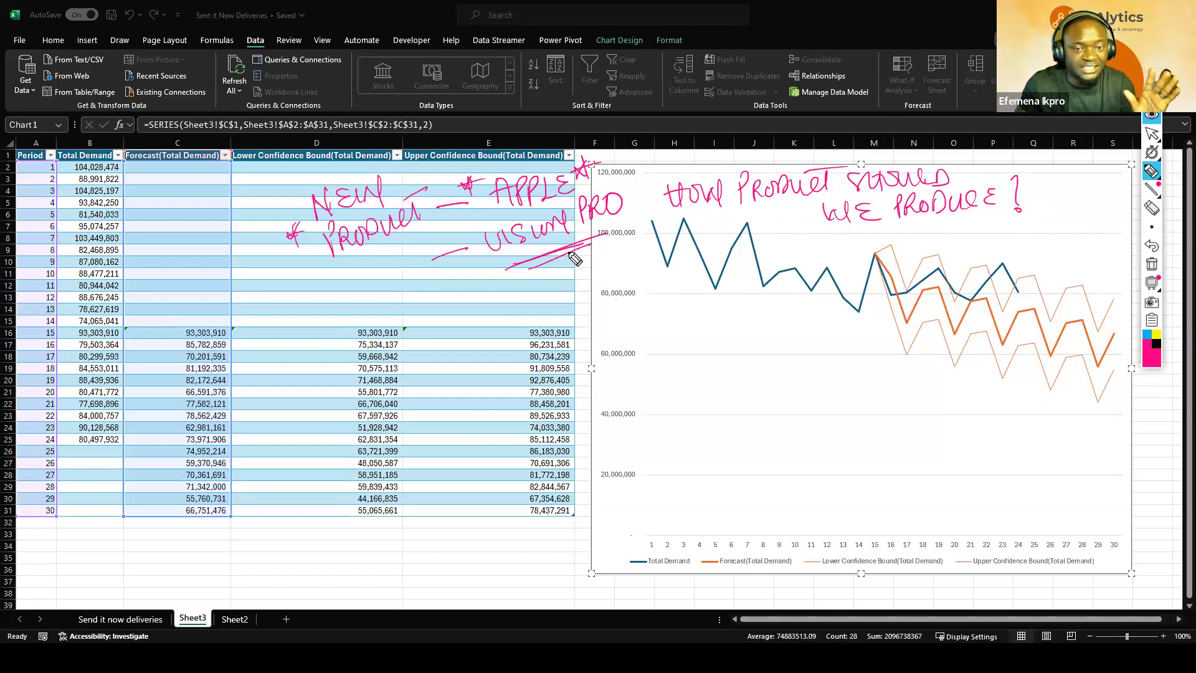
Step: Write "NO HISTORICAL DATA" over the middle of the table and put quotation marks around the production question
{"action": "left_click_drag", "start_coordinate": [247, 324], "coordinate": [280, 303]}
{"action": "mouse_move", "coordinate": [257, 348]}
{"action": "left_mouse_down"}
{"action": "mouse_move", "coordinate": [294, 349]}
{"action": "mouse_move", "coordinate": [405, 289]}
{"action": "left_mouse_up"}
{"action": "left_click_drag", "start_coordinate": [299, 387], "coordinate": [337, 363]}
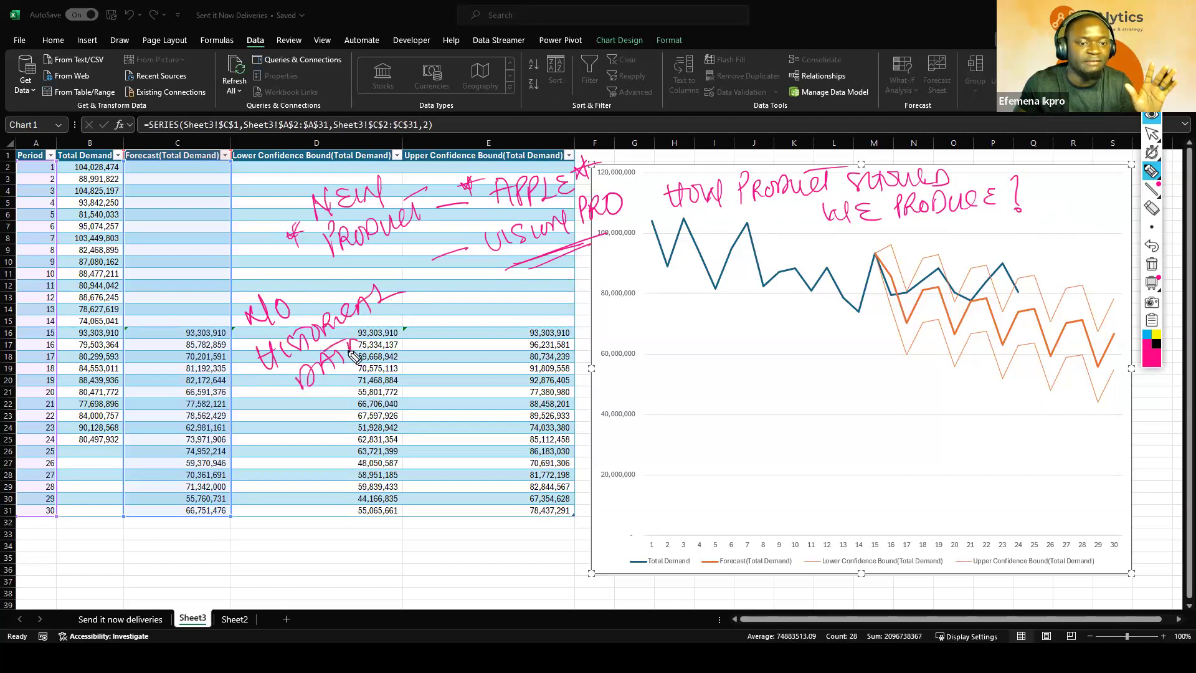
{"action": "mouse_move", "coordinate": [611, 236]}
{"action": "left_mouse_down"}
{"action": "mouse_move", "coordinate": [548, 265]}
{"action": "mouse_move", "coordinate": [598, 246]}
{"action": "mouse_move", "coordinate": [616, 268]}
{"action": "left_mouse_up"}
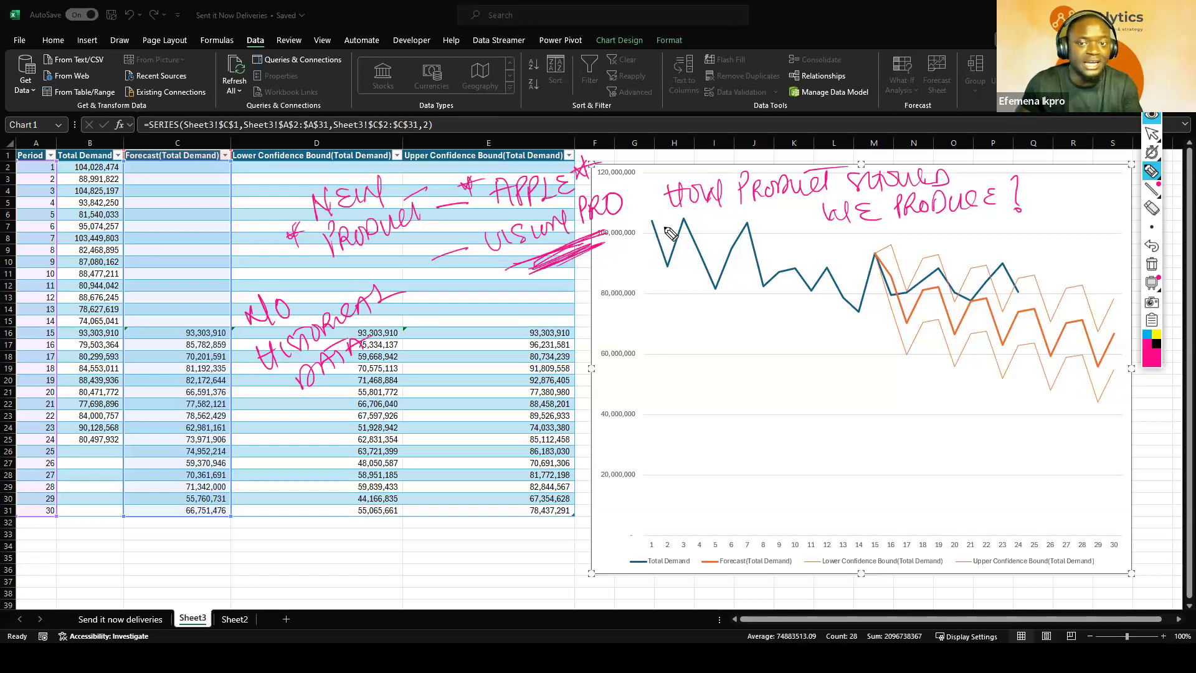
{"action": "left_click_drag", "start_coordinate": [652, 178], "coordinate": [655, 175]}
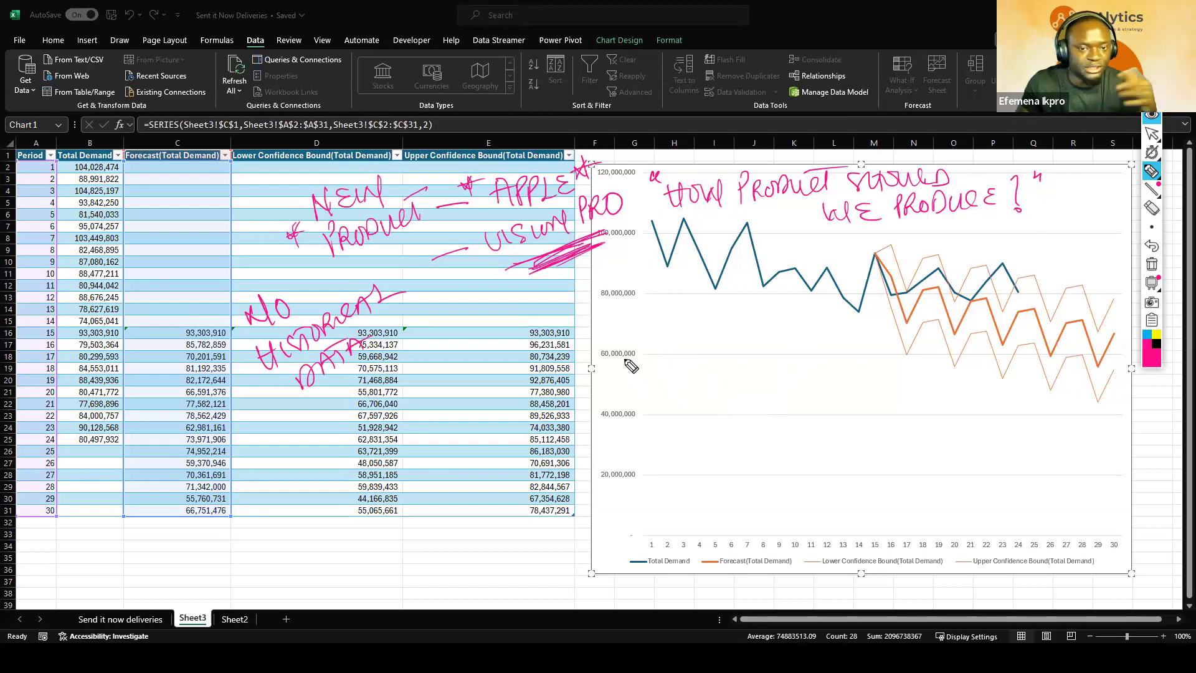
{"action": "left_click_drag", "start_coordinate": [544, 268], "coordinate": [545, 271]}
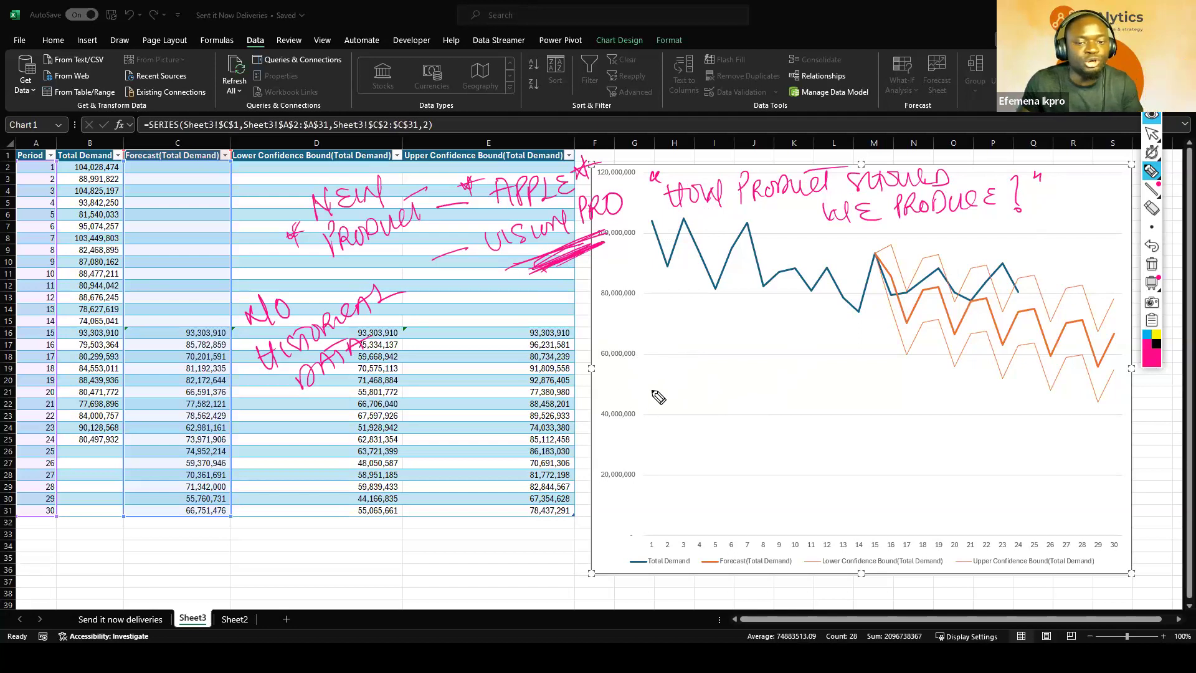
Step: Draw an L-shaped pair of axes on the chart and write a dashed list of "IPHONE", "AIR BUDS" and "MACBOOK" above it
{"action": "mouse_move", "coordinate": [642, 358]}
{"action": "left_mouse_down"}
{"action": "mouse_move", "coordinate": [631, 429]}
{"action": "mouse_move", "coordinate": [822, 417]}
{"action": "left_mouse_up"}
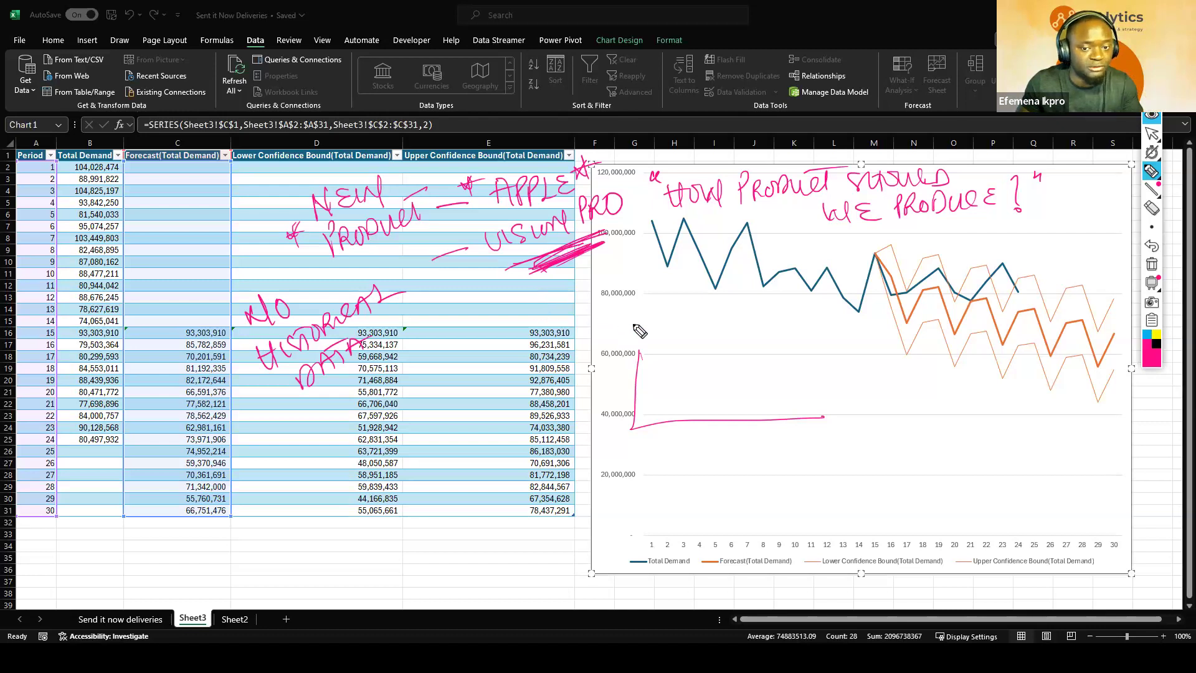
{"action": "mouse_move", "coordinate": [651, 315]}
{"action": "left_mouse_down"}
{"action": "mouse_move", "coordinate": [648, 336]}
{"action": "mouse_move", "coordinate": [662, 334]}
{"action": "left_mouse_up"}
{"action": "mouse_move", "coordinate": [664, 314]}
{"action": "left_mouse_down"}
{"action": "mouse_move", "coordinate": [691, 333]}
{"action": "mouse_move", "coordinate": [732, 311]}
{"action": "mouse_move", "coordinate": [751, 321]}
{"action": "left_mouse_up"}
{"action": "left_click_drag", "start_coordinate": [603, 325], "coordinate": [673, 356]}
{"action": "left_click_drag", "start_coordinate": [680, 342], "coordinate": [687, 357]}
{"action": "left_click_drag", "start_coordinate": [675, 351], "coordinate": [697, 355]}
{"action": "left_click_drag", "start_coordinate": [702, 340], "coordinate": [704, 356]}
{"action": "left_click_drag", "start_coordinate": [702, 339], "coordinate": [718, 356]}
{"action": "left_click_drag", "start_coordinate": [727, 338], "coordinate": [729, 354]}
{"action": "left_click_drag", "start_coordinate": [741, 335], "coordinate": [757, 349]}
{"action": "mouse_move", "coordinate": [757, 331]}
{"action": "left_mouse_down"}
{"action": "mouse_move", "coordinate": [758, 349]}
{"action": "mouse_move", "coordinate": [770, 346]}
{"action": "left_mouse_up"}
{"action": "mouse_move", "coordinate": [644, 388]}
{"action": "left_mouse_down"}
{"action": "mouse_move", "coordinate": [719, 373]}
{"action": "mouse_move", "coordinate": [755, 380]}
{"action": "left_mouse_up"}
{"action": "left_click_drag", "start_coordinate": [767, 365], "coordinate": [777, 368]}
{"action": "mouse_move", "coordinate": [790, 352]}
{"action": "left_mouse_down"}
{"action": "mouse_move", "coordinate": [791, 368]}
{"action": "mouse_move", "coordinate": [804, 361]}
{"action": "left_mouse_up"}
Step: Star each product in the handwritten list and close the list with a bracket
{"action": "mouse_move", "coordinate": [776, 298]}
{"action": "left_mouse_down"}
{"action": "mouse_move", "coordinate": [773, 312]}
{"action": "mouse_move", "coordinate": [789, 300]}
{"action": "left_mouse_up"}
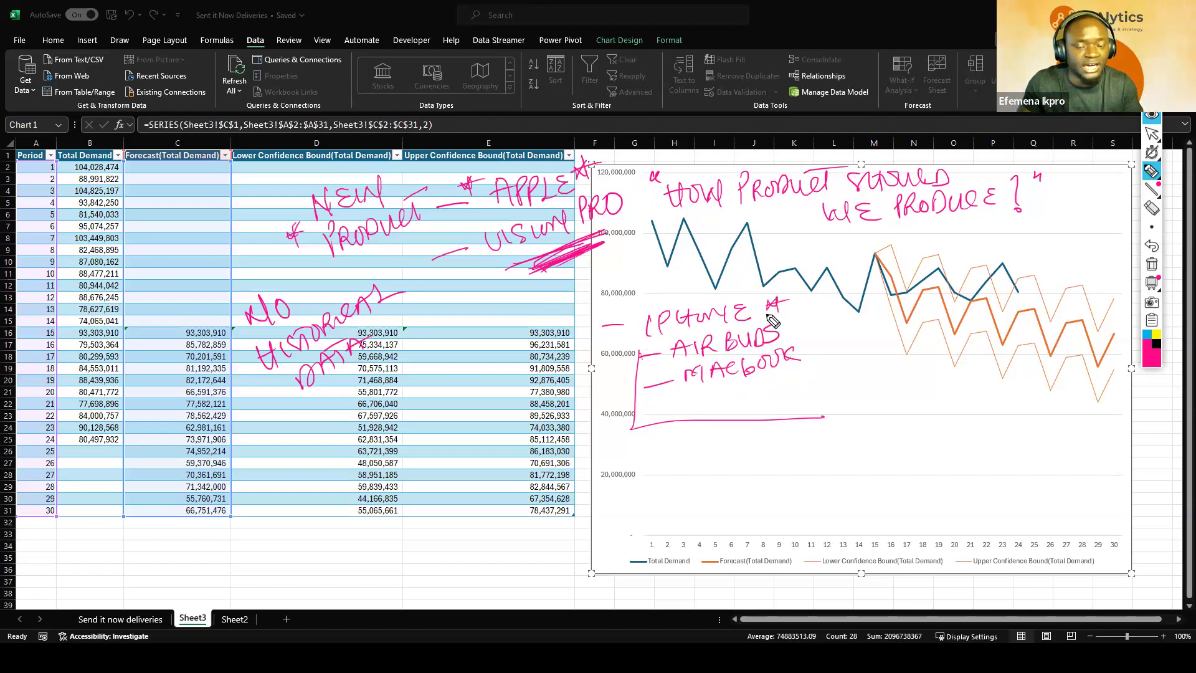
{"action": "mouse_move", "coordinate": [791, 327]}
{"action": "left_mouse_down"}
{"action": "mouse_move", "coordinate": [816, 320]}
{"action": "mouse_move", "coordinate": [810, 356]}
{"action": "left_mouse_up"}
{"action": "mouse_move", "coordinate": [799, 290]}
{"action": "left_mouse_down"}
{"action": "mouse_move", "coordinate": [849, 346]}
{"action": "mouse_move", "coordinate": [824, 361]}
{"action": "left_mouse_up"}
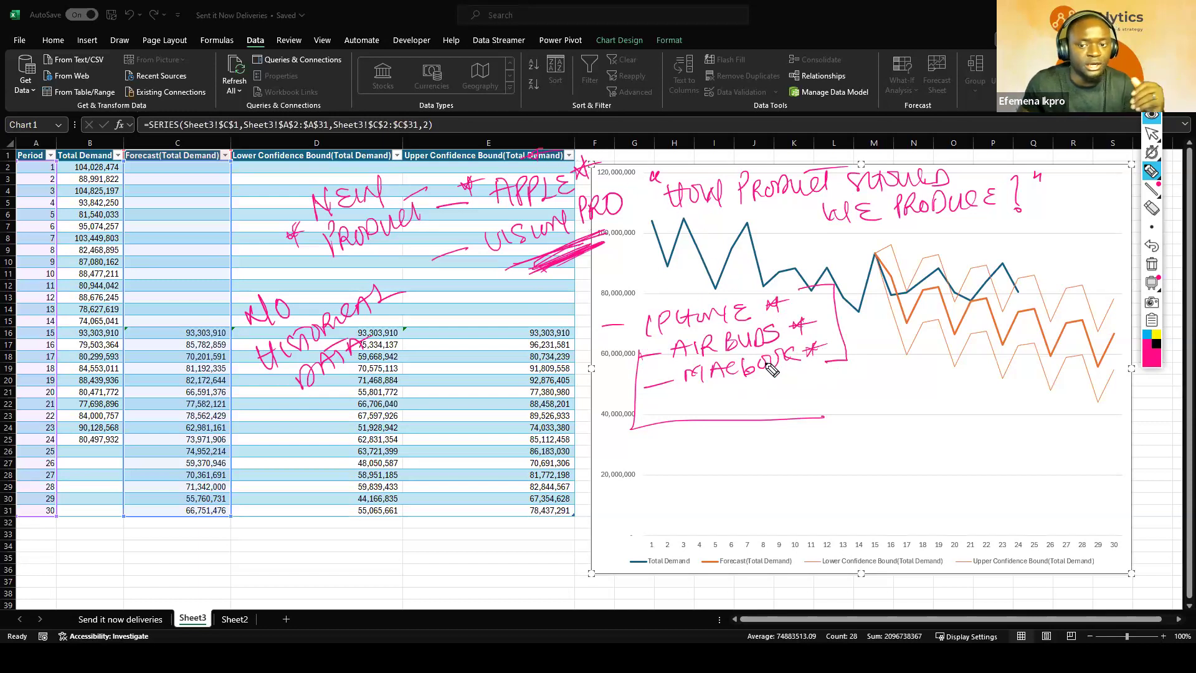
Step: Sketch a wave-shaped curve on a second pair of axes, label it "S CURVE", and add stars around "VISION PRO"
{"action": "mouse_move", "coordinate": [876, 403]}
{"action": "left_mouse_down"}
{"action": "mouse_move", "coordinate": [863, 522]}
{"action": "mouse_move", "coordinate": [1130, 509]}
{"action": "left_mouse_up"}
{"action": "mouse_move", "coordinate": [929, 360]}
{"action": "left_mouse_down"}
{"action": "mouse_move", "coordinate": [911, 377]}
{"action": "mouse_move", "coordinate": [1000, 356]}
{"action": "mouse_move", "coordinate": [1022, 334]}
{"action": "mouse_move", "coordinate": [1037, 344]}
{"action": "left_mouse_up"}
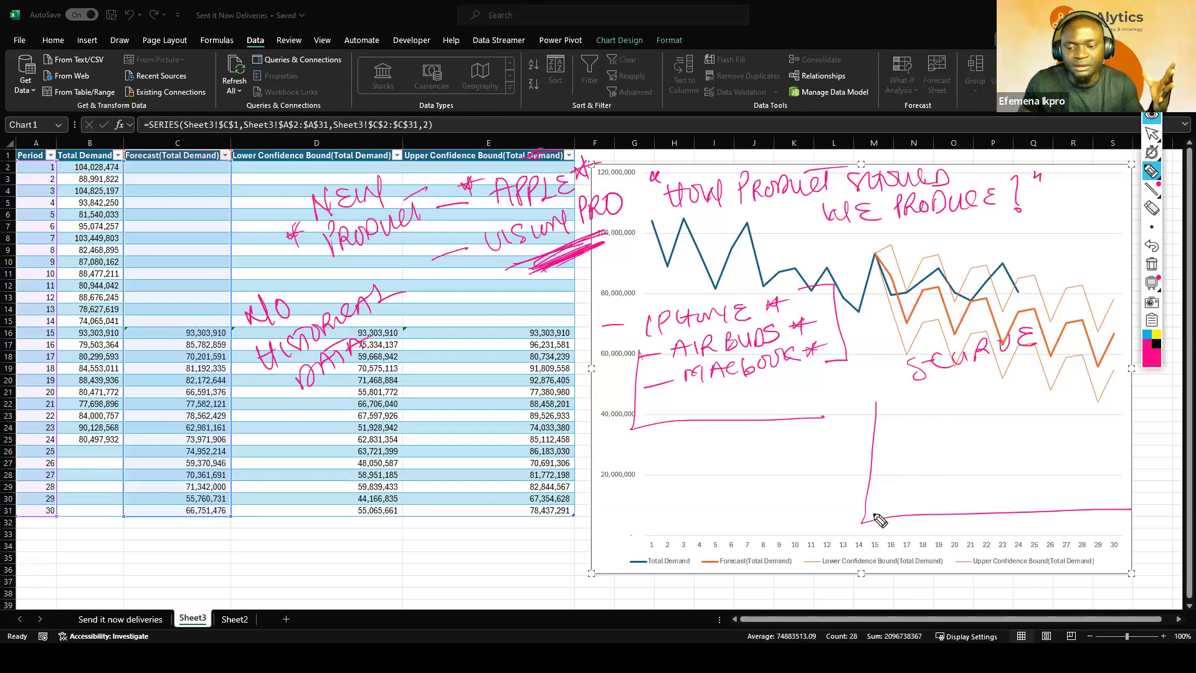
{"action": "mouse_move", "coordinate": [879, 512]}
{"action": "left_mouse_down"}
{"action": "mouse_move", "coordinate": [917, 429]}
{"action": "mouse_move", "coordinate": [956, 419]}
{"action": "mouse_move", "coordinate": [1039, 491]}
{"action": "mouse_move", "coordinate": [1128, 468]}
{"action": "mouse_move", "coordinate": [1143, 399]}
{"action": "left_mouse_up"}
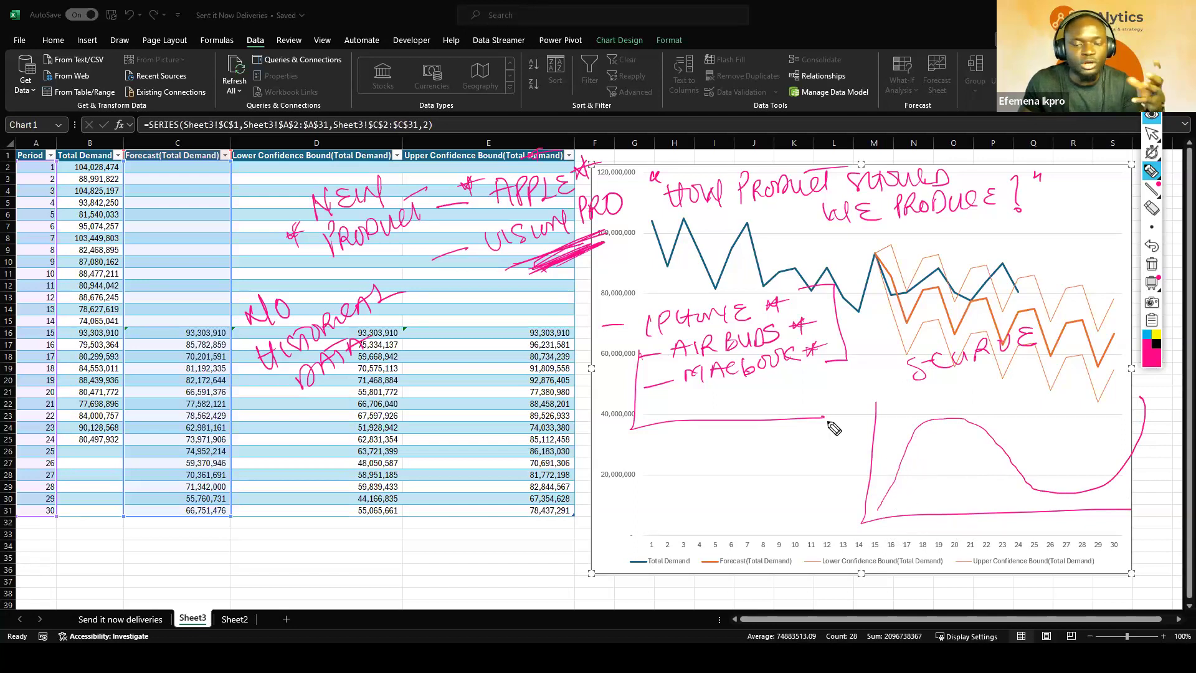
{"action": "mouse_move", "coordinate": [647, 181]}
{"action": "left_mouse_down"}
{"action": "mouse_move", "coordinate": [662, 174]}
{"action": "mouse_move", "coordinate": [622, 192]}
{"action": "left_mouse_up"}
{"action": "mouse_move", "coordinate": [462, 243]}
{"action": "left_mouse_down"}
{"action": "mouse_move", "coordinate": [472, 233]}
{"action": "mouse_move", "coordinate": [463, 238]}
{"action": "left_mouse_up"}
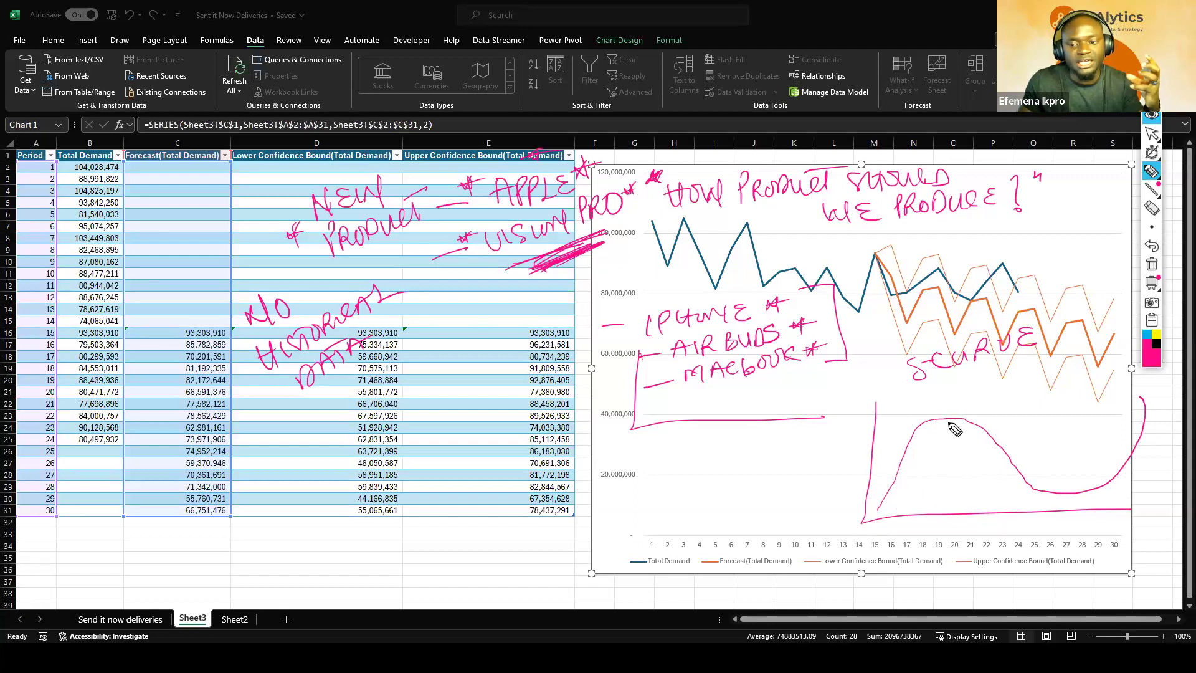
Step: Star and circle the peak of the S curve and add dashed, ticked notes beside it
{"action": "mouse_move", "coordinate": [936, 413]}
{"action": "left_mouse_down"}
{"action": "mouse_move", "coordinate": [943, 430]}
{"action": "mouse_move", "coordinate": [973, 398]}
{"action": "mouse_move", "coordinate": [1062, 368]}
{"action": "left_mouse_up"}
{"action": "left_click_drag", "start_coordinate": [977, 415], "coordinate": [1097, 393]}
{"action": "mouse_move", "coordinate": [992, 426]}
{"action": "left_mouse_down"}
{"action": "mouse_move", "coordinate": [1012, 422]}
{"action": "mouse_move", "coordinate": [948, 411]}
{"action": "left_mouse_up"}
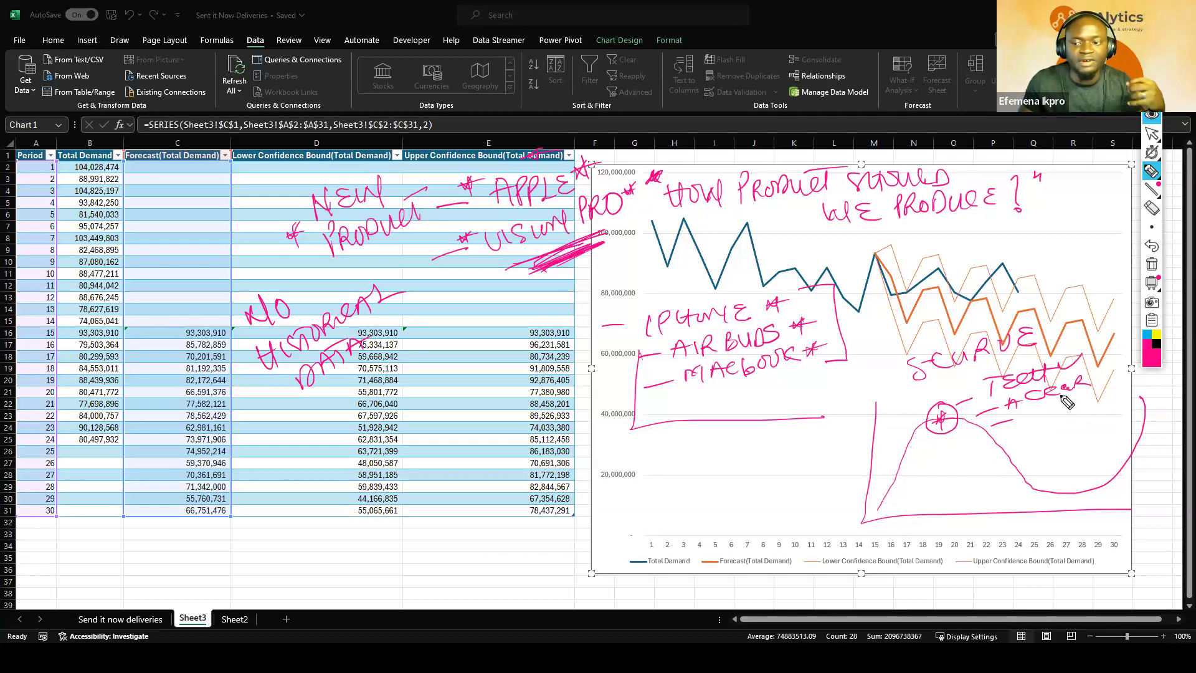
{"action": "left_click_drag", "start_coordinate": [1093, 379], "coordinate": [1116, 369]}
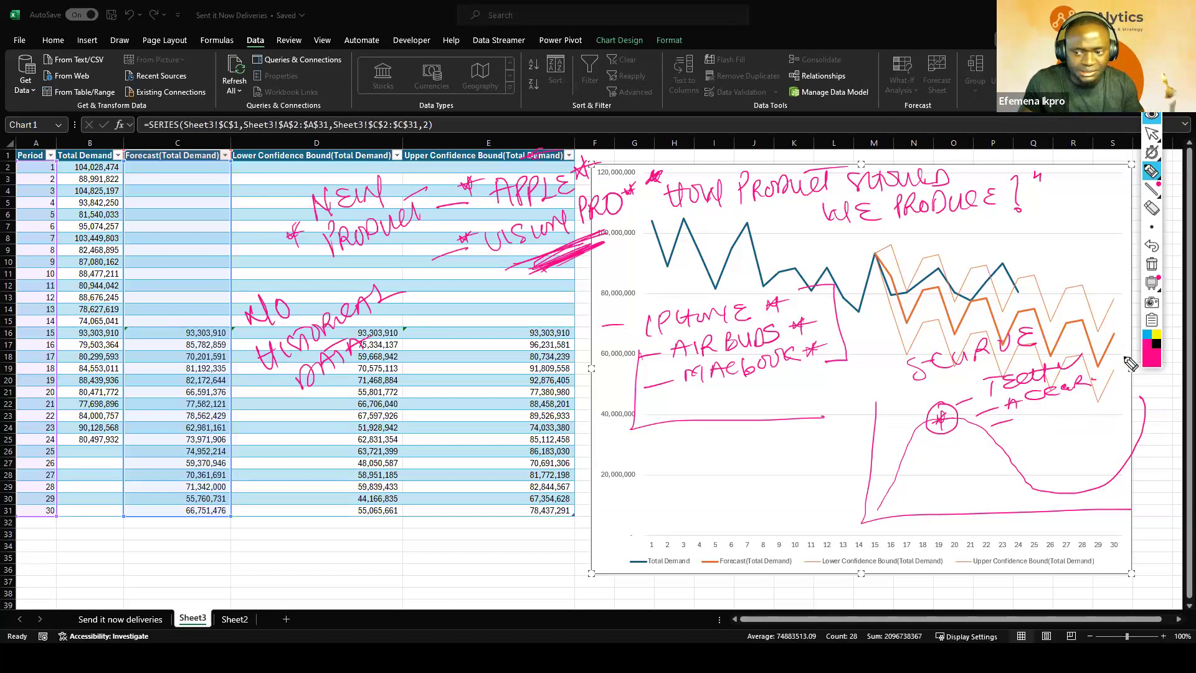
{"action": "left_click_drag", "start_coordinate": [1049, 413], "coordinate": [1069, 406]}
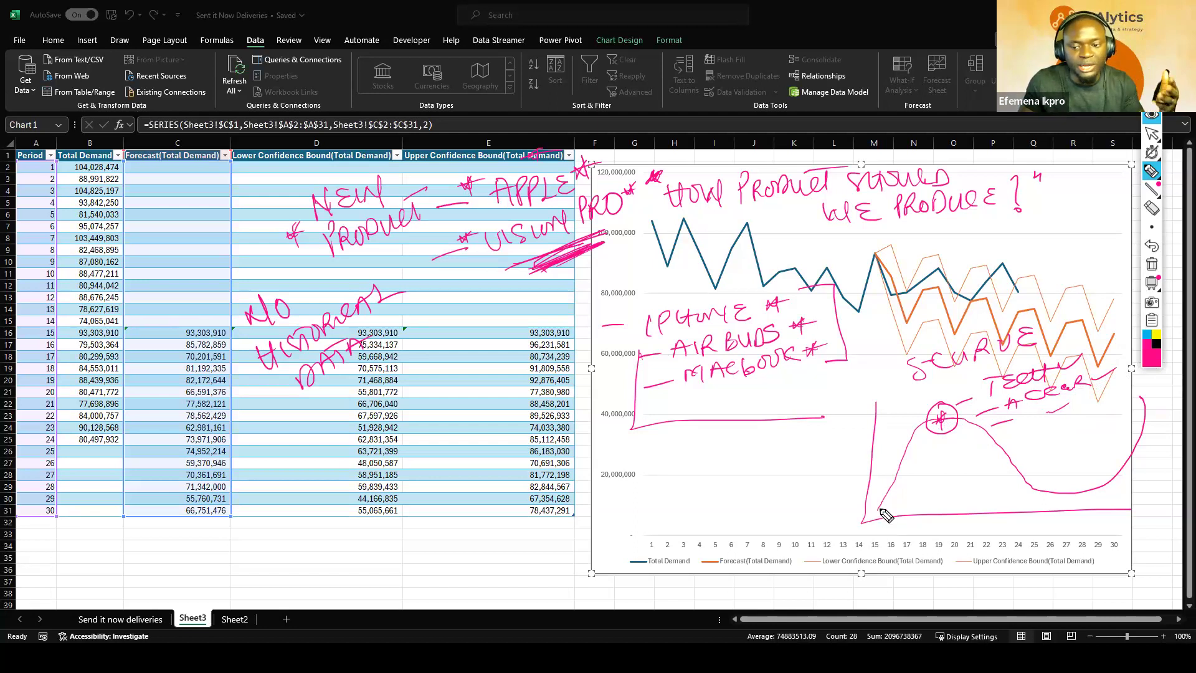
Step: Circle the start of the S curve, retrace its rise, and emphasize the peak and its notes with extra strokes and stars
{"action": "left_click_drag", "start_coordinate": [883, 505], "coordinate": [881, 520]}
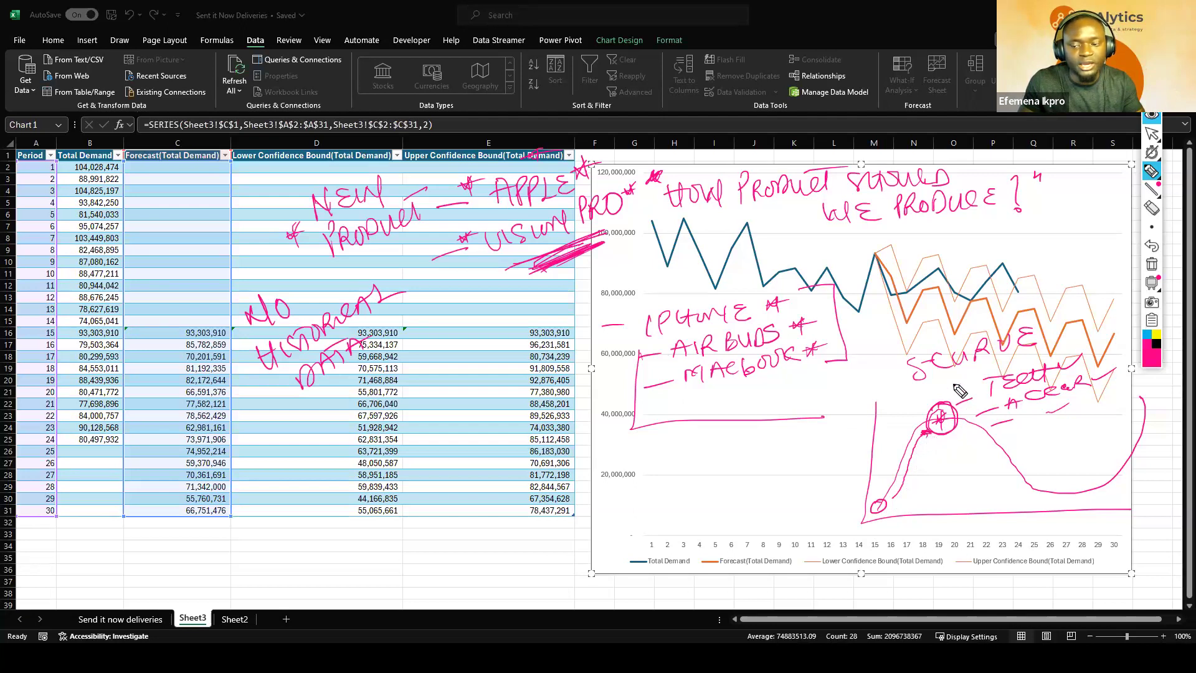
{"action": "mouse_move", "coordinate": [962, 403]}
{"action": "left_mouse_down"}
{"action": "mouse_move", "coordinate": [977, 397]}
{"action": "mouse_move", "coordinate": [1012, 423]}
{"action": "left_mouse_up"}
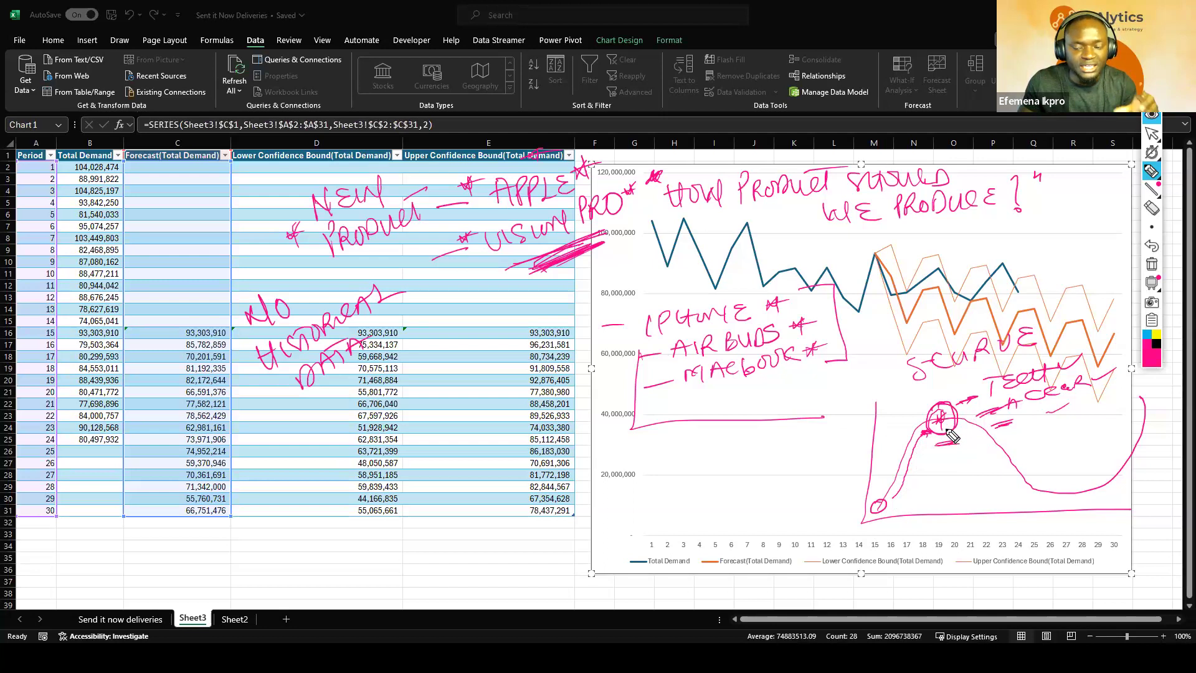
{"action": "left_click_drag", "start_coordinate": [933, 387], "coordinate": [940, 395]}
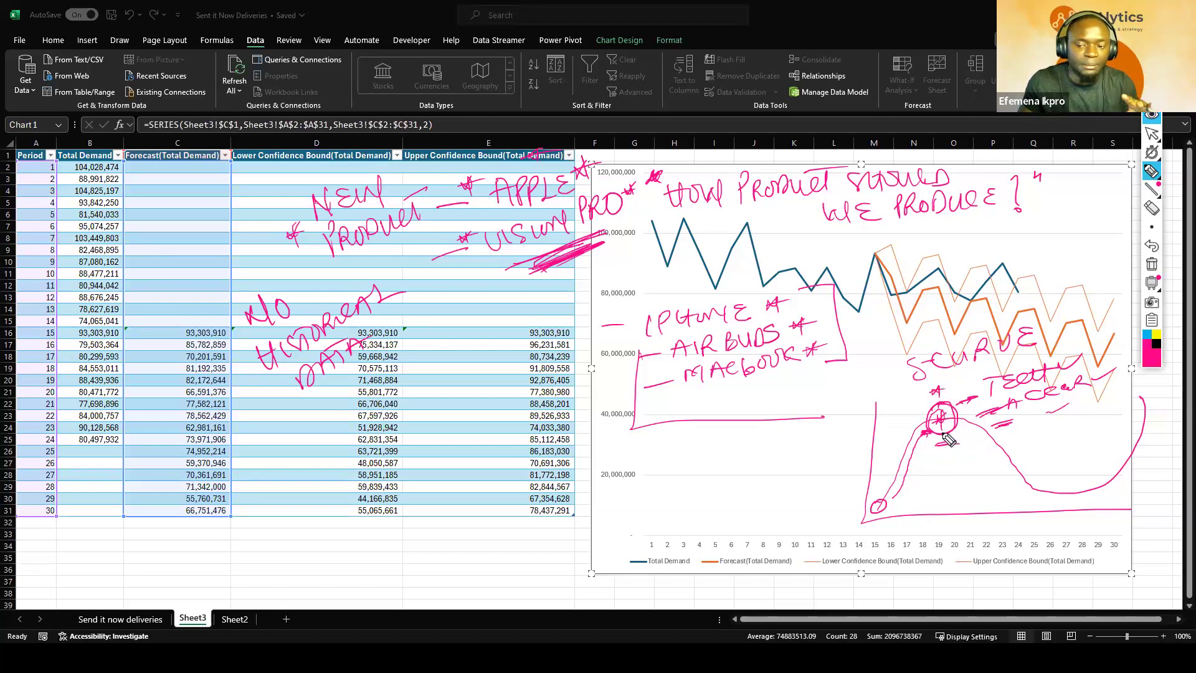
{"action": "mouse_move", "coordinate": [949, 436]}
{"action": "left_mouse_down"}
{"action": "mouse_move", "coordinate": [958, 442]}
{"action": "mouse_move", "coordinate": [942, 449]}
{"action": "left_mouse_up"}
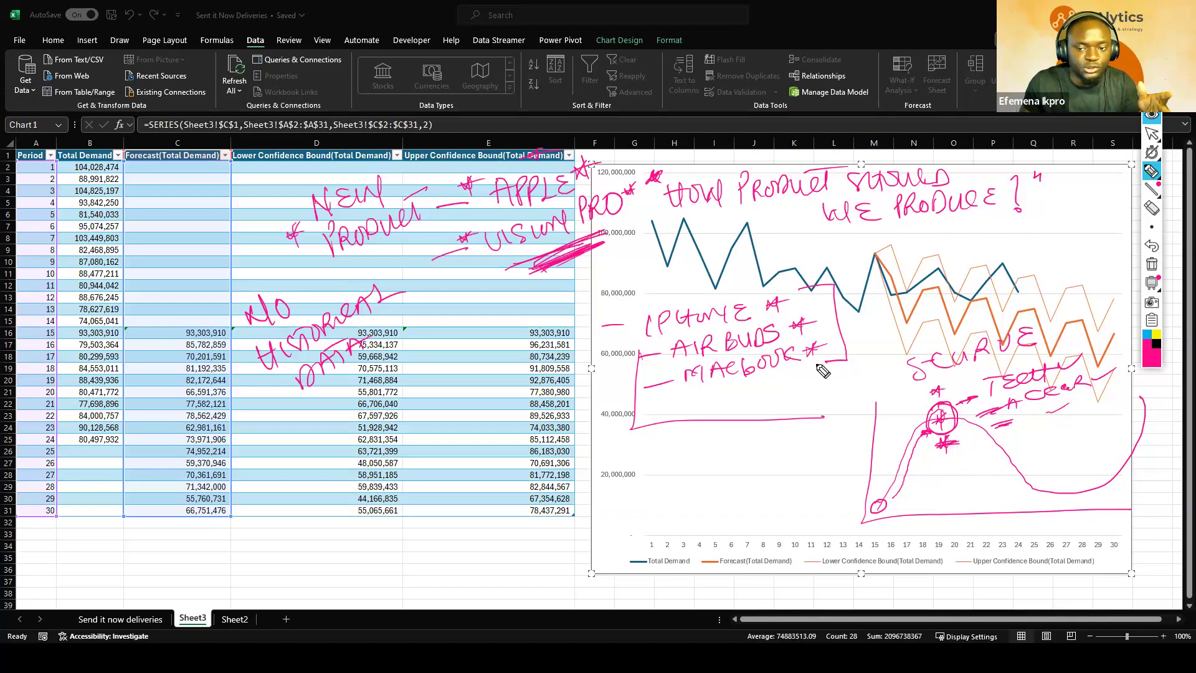
Step: Underline "S CURVE", draw an arrow up to the peak, and write "DEMAND" with a double underline beside the curve
{"action": "left_click_drag", "start_coordinate": [979, 369], "coordinate": [929, 384]}
{"action": "mouse_move", "coordinate": [948, 458]}
{"action": "left_mouse_down"}
{"action": "mouse_move", "coordinate": [945, 480]}
{"action": "mouse_move", "coordinate": [945, 455]}
{"action": "mouse_move", "coordinate": [953, 461]}
{"action": "left_mouse_up"}
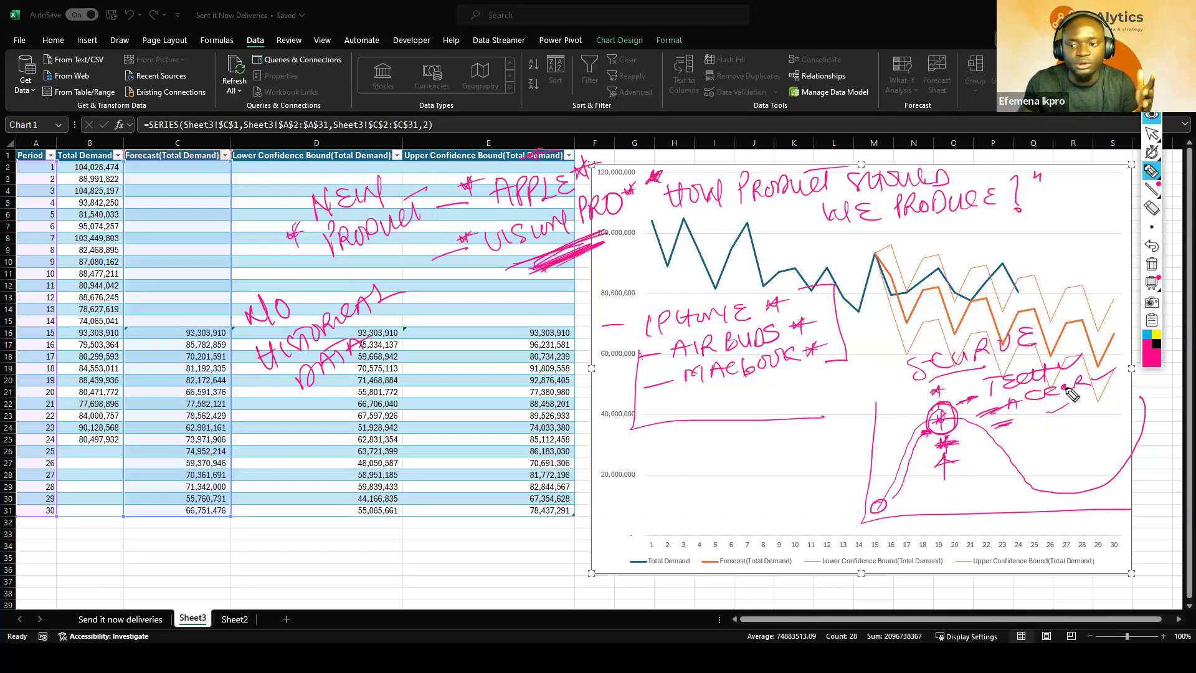
{"action": "mouse_move", "coordinate": [1047, 440]}
{"action": "left_mouse_down"}
{"action": "mouse_move", "coordinate": [1146, 408]}
{"action": "mouse_move", "coordinate": [1061, 449]}
{"action": "mouse_move", "coordinate": [1100, 443]}
{"action": "left_mouse_up"}
{"action": "left_click_drag", "start_coordinate": [924, 405], "coordinate": [930, 389]}
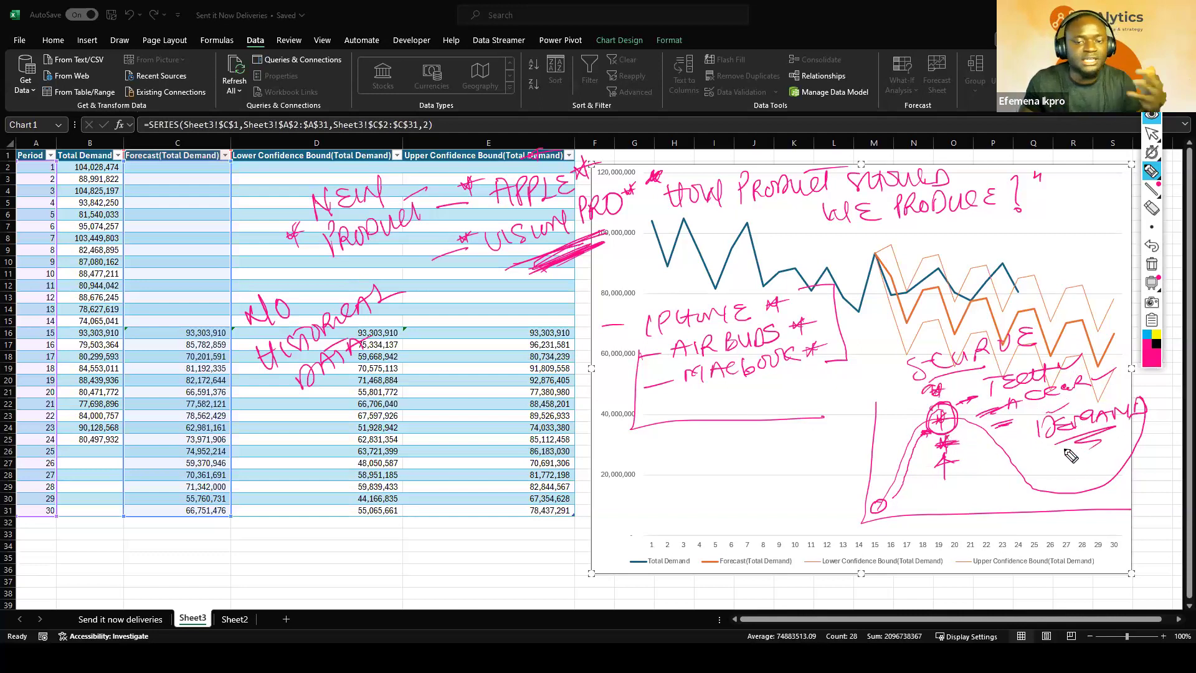
Step: Clear all annotations and handwrite "HISTORICAL" above "DEGREE OF ACCURACY" on the chart
{"action": "left_click", "coordinate": [1152, 265]}
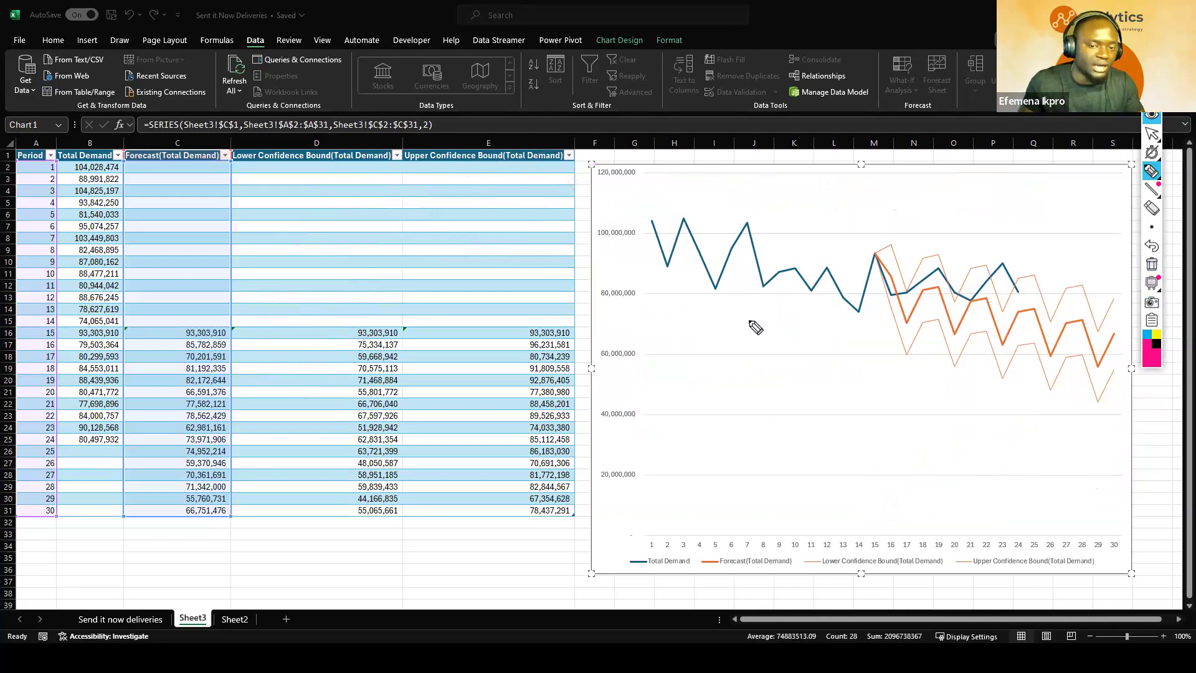
{"action": "mouse_move", "coordinate": [706, 191]}
{"action": "left_mouse_down"}
{"action": "mouse_move", "coordinate": [701, 205]}
{"action": "mouse_move", "coordinate": [727, 192]}
{"action": "mouse_move", "coordinate": [837, 206]}
{"action": "mouse_move", "coordinate": [864, 193]}
{"action": "left_mouse_up"}
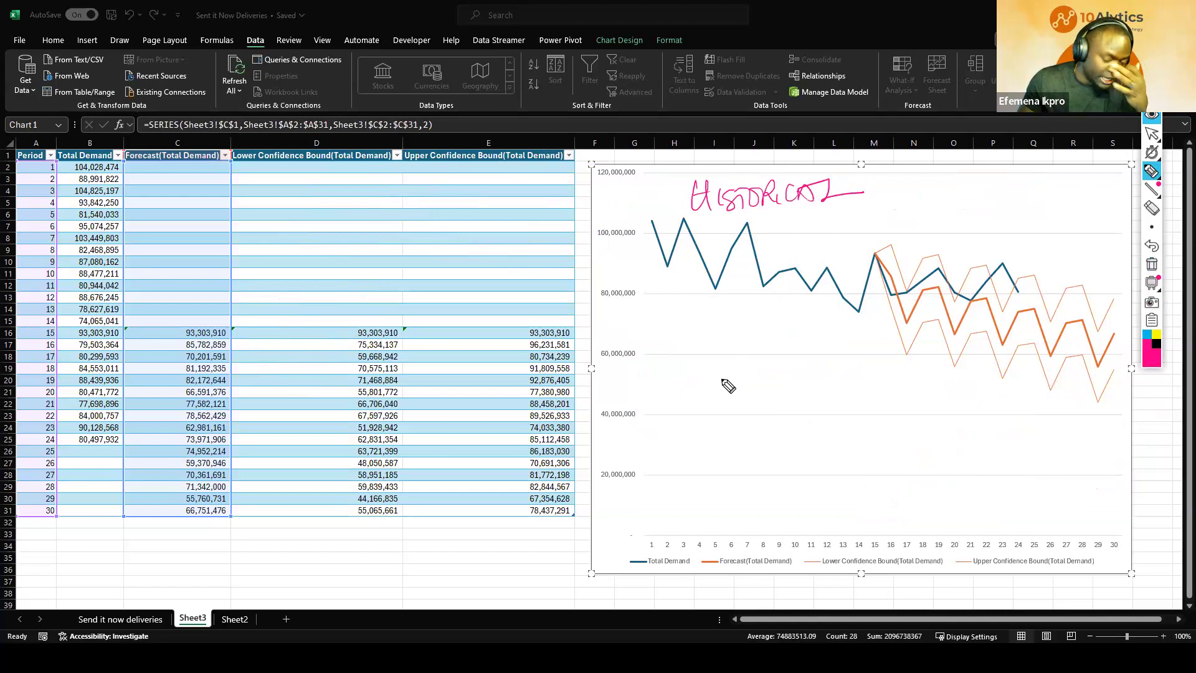
{"action": "mouse_move", "coordinate": [679, 406]}
{"action": "left_mouse_down"}
{"action": "mouse_move", "coordinate": [786, 383]}
{"action": "mouse_move", "coordinate": [792, 396]}
{"action": "left_mouse_up"}
{"action": "mouse_move", "coordinate": [717, 430]}
{"action": "left_mouse_down"}
{"action": "mouse_move", "coordinate": [862, 406]}
{"action": "mouse_move", "coordinate": [908, 419]}
{"action": "left_mouse_up"}
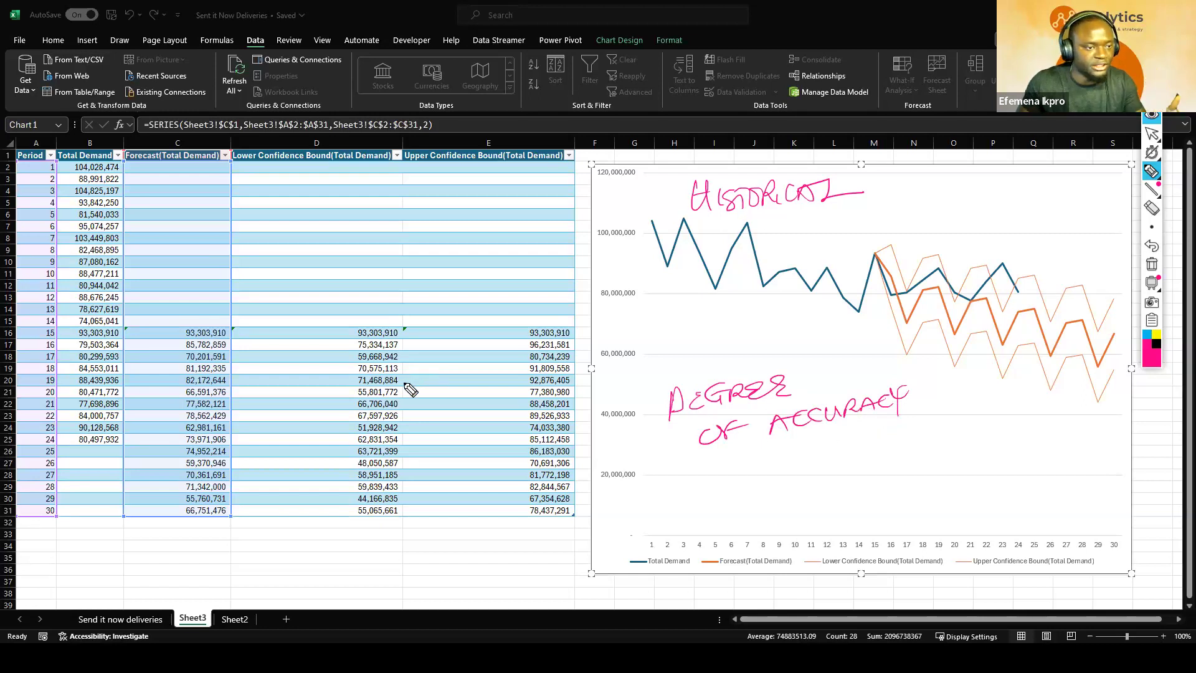
Step: Mark the first three total demand values with dashes and write "± 10% VARIANCE" over the table
{"action": "mouse_move", "coordinate": [127, 169]}
{"action": "left_mouse_down"}
{"action": "mouse_move", "coordinate": [139, 165]}
{"action": "mouse_move", "coordinate": [134, 190]}
{"action": "left_mouse_up"}
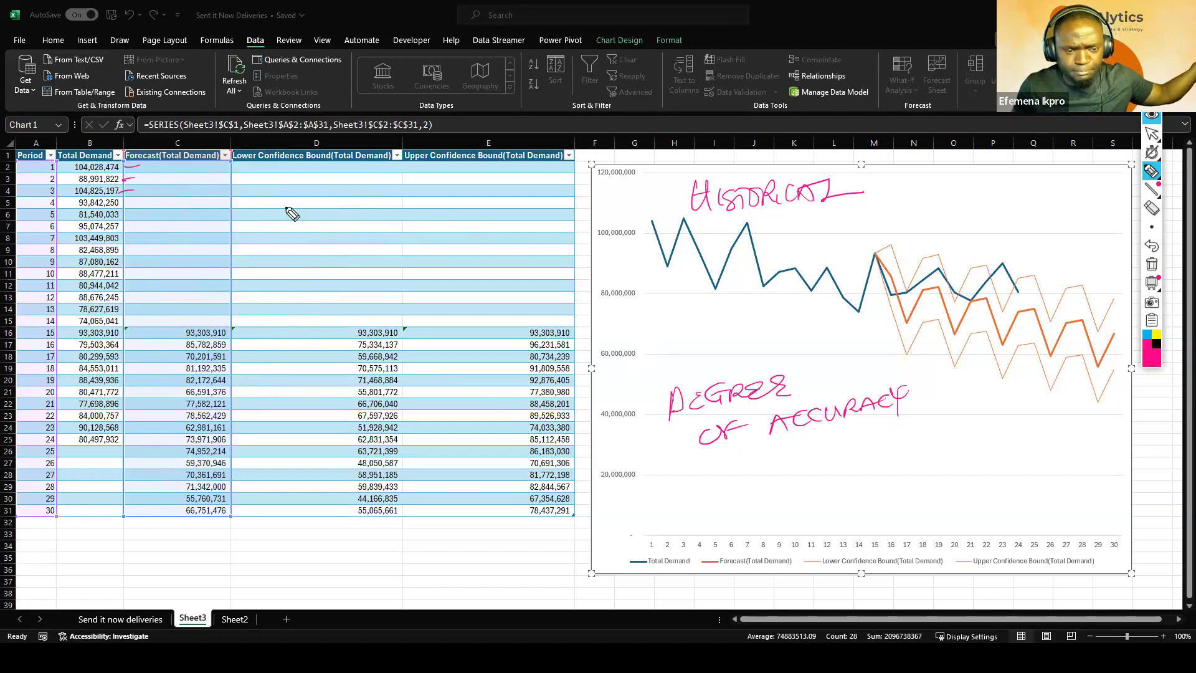
{"action": "mouse_move", "coordinate": [316, 185]}
{"action": "left_mouse_down"}
{"action": "mouse_move", "coordinate": [314, 215]}
{"action": "mouse_move", "coordinate": [328, 187]}
{"action": "mouse_move", "coordinate": [357, 208]}
{"action": "left_mouse_up"}
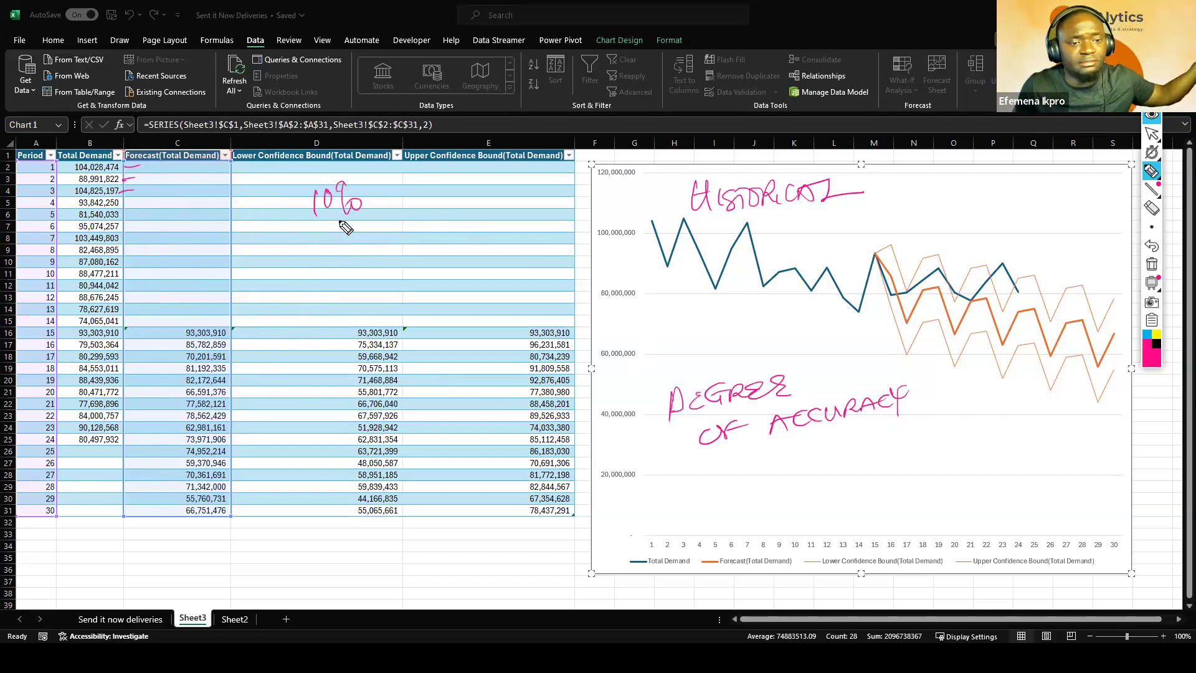
{"action": "left_click_drag", "start_coordinate": [286, 191], "coordinate": [286, 210]}
{"action": "mouse_move", "coordinate": [277, 203]}
{"action": "left_mouse_down"}
{"action": "mouse_move", "coordinate": [293, 199]}
{"action": "mouse_move", "coordinate": [300, 218]}
{"action": "left_mouse_up"}
{"action": "left_click_drag", "start_coordinate": [372, 181], "coordinate": [499, 179]}
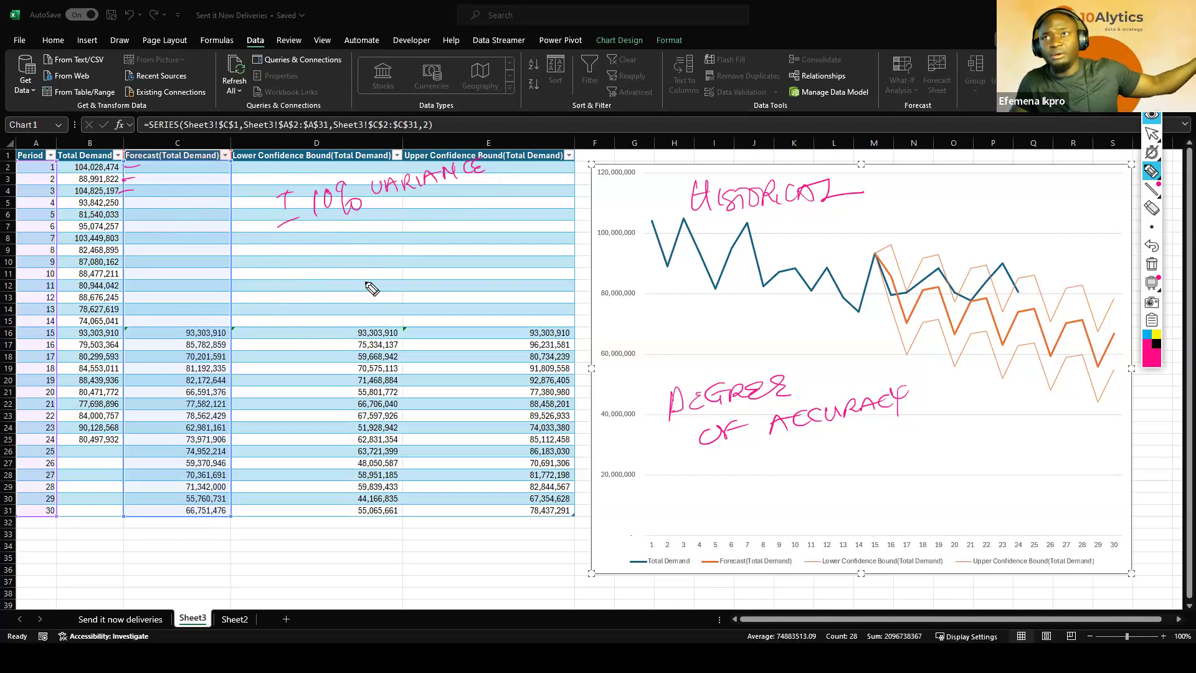
Step: Write an underlined "10,000" flanked by stars below the variance note, with "PARCELS" beneath it
{"action": "left_click_drag", "start_coordinate": [364, 228], "coordinate": [369, 244]}
{"action": "mouse_move", "coordinate": [383, 223]}
{"action": "left_mouse_down"}
{"action": "mouse_move", "coordinate": [396, 243]}
{"action": "mouse_move", "coordinate": [409, 221]}
{"action": "left_mouse_up"}
{"action": "left_click_drag", "start_coordinate": [423, 215], "coordinate": [435, 213]}
{"action": "left_click_drag", "start_coordinate": [381, 266], "coordinate": [444, 235]}
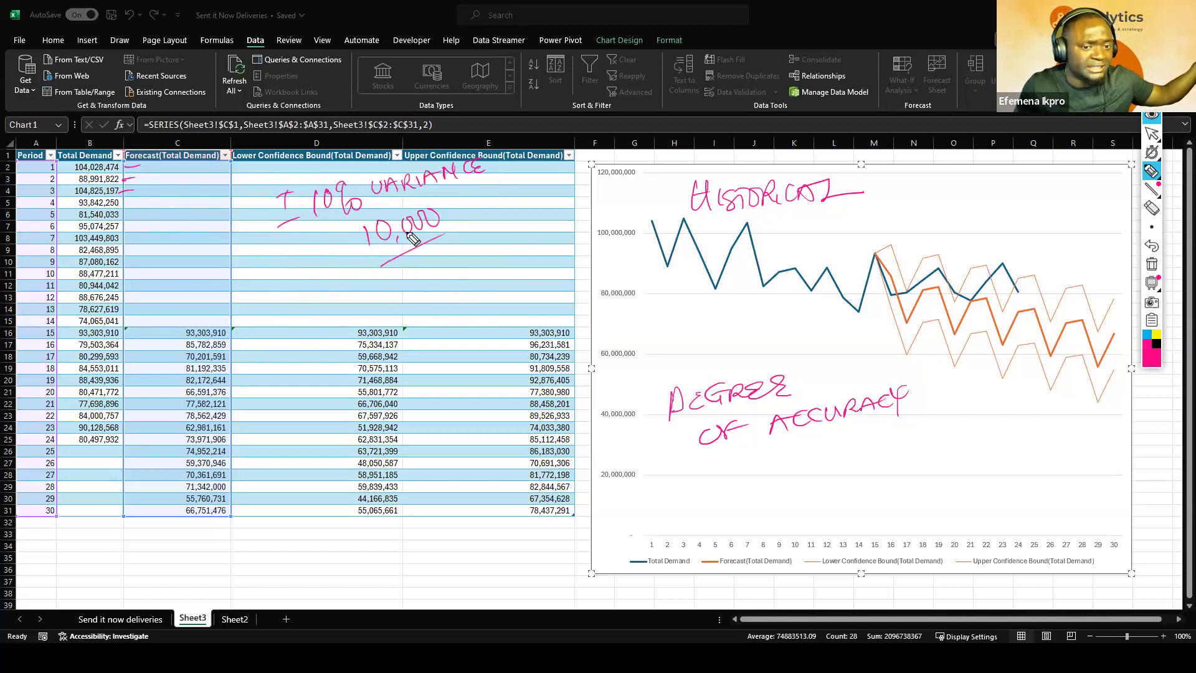
{"action": "left_click_drag", "start_coordinate": [344, 238], "coordinate": [329, 254]}
{"action": "mouse_move", "coordinate": [479, 198]}
{"action": "left_mouse_down"}
{"action": "mouse_move", "coordinate": [464, 215]}
{"action": "mouse_move", "coordinate": [483, 201]}
{"action": "mouse_move", "coordinate": [475, 219]}
{"action": "left_mouse_up"}
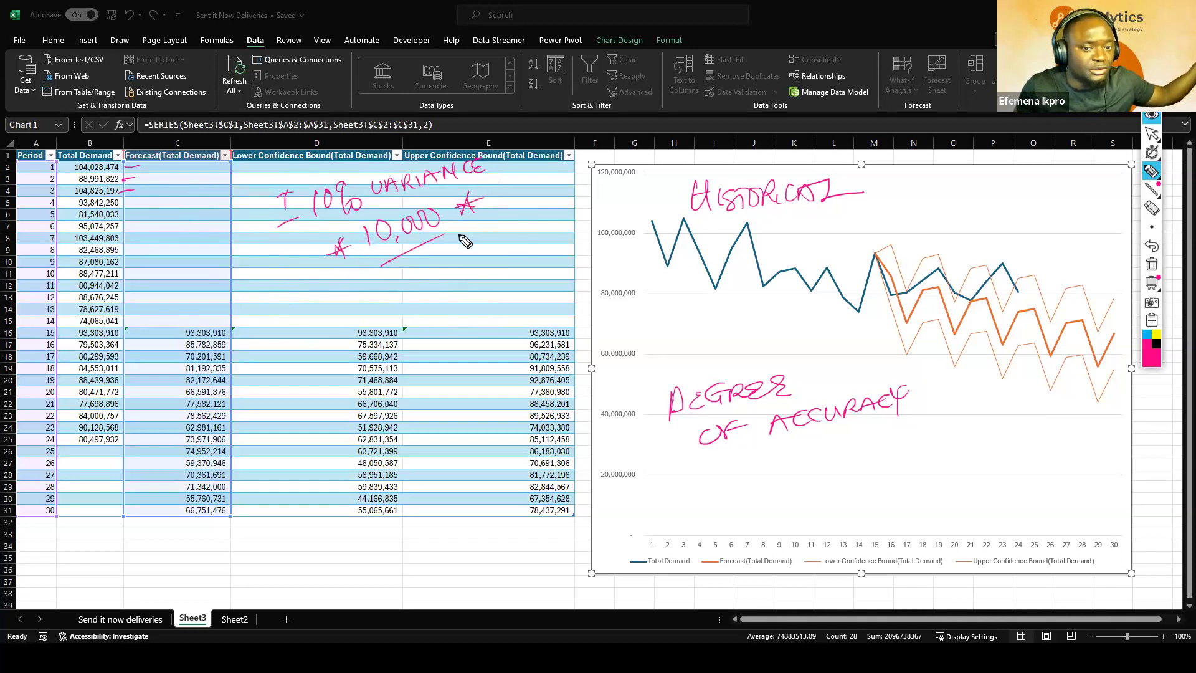
{"action": "left_click_drag", "start_coordinate": [399, 286], "coordinate": [400, 268]}
{"action": "mouse_move", "coordinate": [404, 269]}
{"action": "left_mouse_down"}
{"action": "mouse_move", "coordinate": [405, 283]}
{"action": "mouse_move", "coordinate": [489, 246]}
{"action": "mouse_move", "coordinate": [499, 269]}
{"action": "left_mouse_up"}
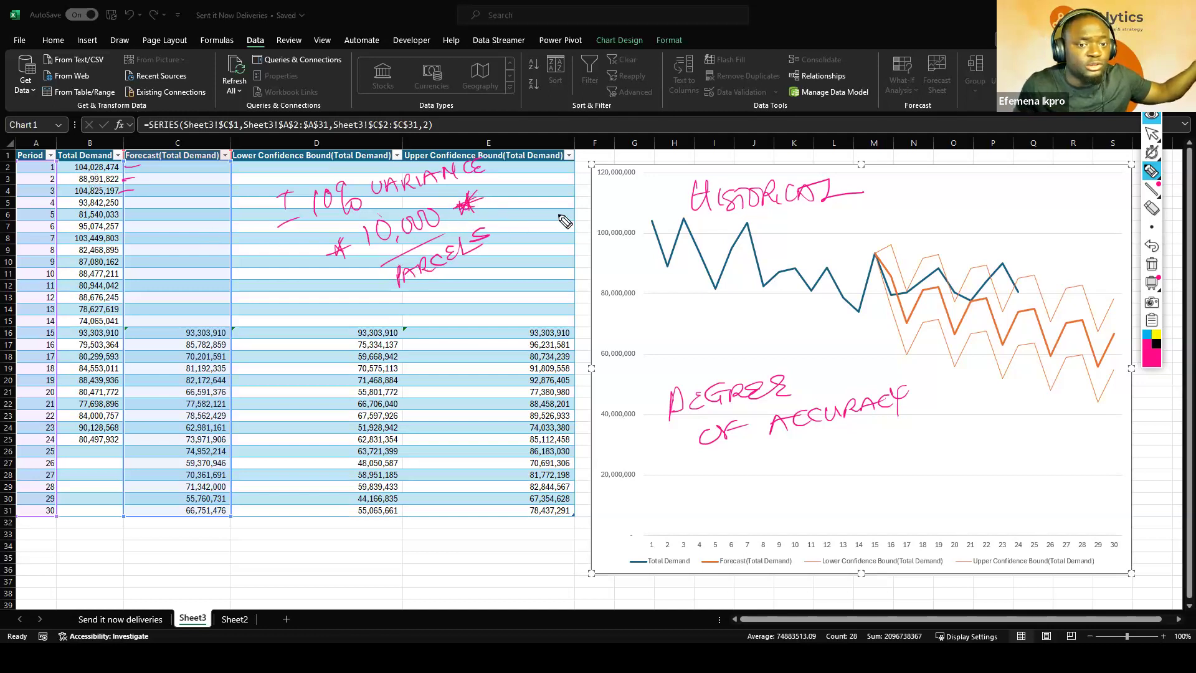
Step: Write "UNACC" beside the parcels note and "200" above an underlined "20" over the upper right of the chart
{"action": "left_click_drag", "start_coordinate": [509, 211], "coordinate": [568, 217]}
{"action": "left_click_drag", "start_coordinate": [585, 195], "coordinate": [583, 212]}
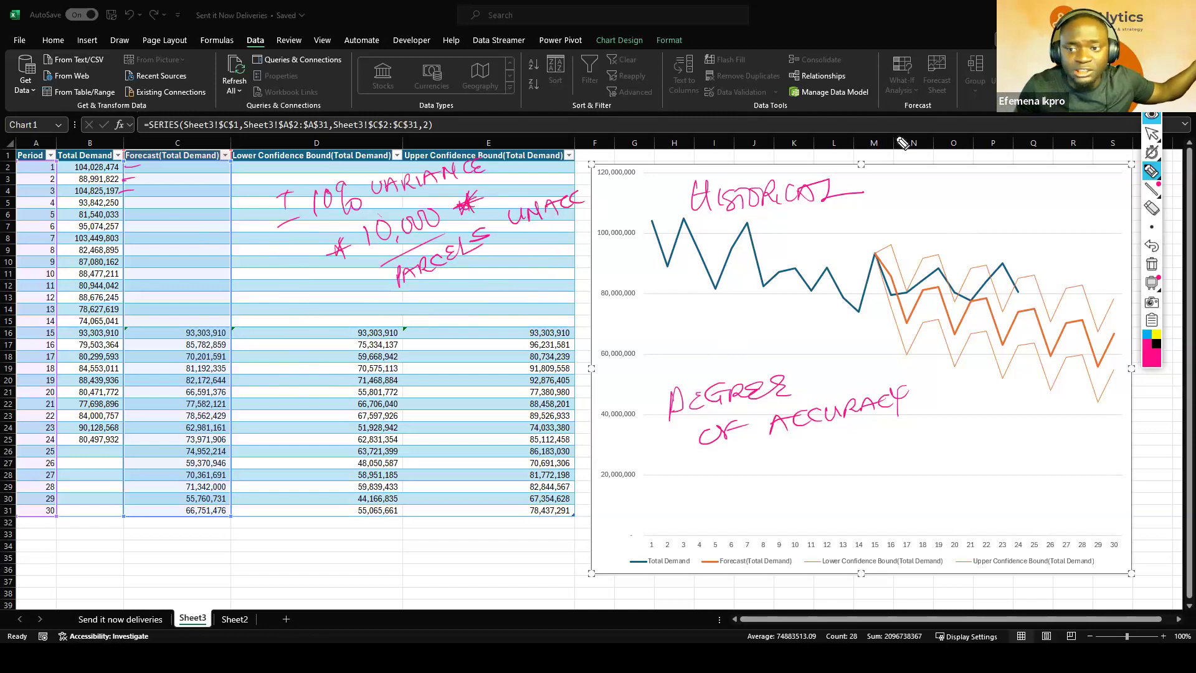
{"action": "mouse_move", "coordinate": [965, 182]}
{"action": "left_mouse_down"}
{"action": "mouse_move", "coordinate": [987, 195]}
{"action": "mouse_move", "coordinate": [1009, 177]}
{"action": "mouse_move", "coordinate": [1014, 186]}
{"action": "left_mouse_up"}
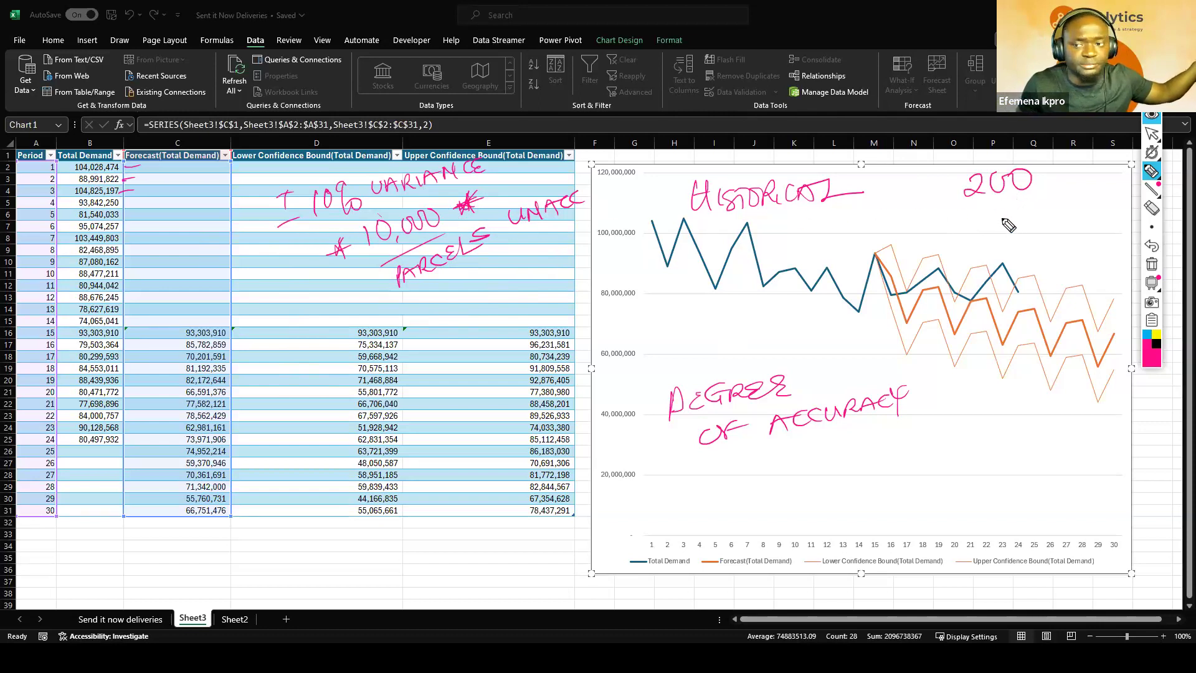
{"action": "mouse_move", "coordinate": [1012, 211]}
{"action": "left_mouse_down"}
{"action": "mouse_move", "coordinate": [1032, 221]}
{"action": "mouse_move", "coordinate": [1038, 211]}
{"action": "left_mouse_up"}
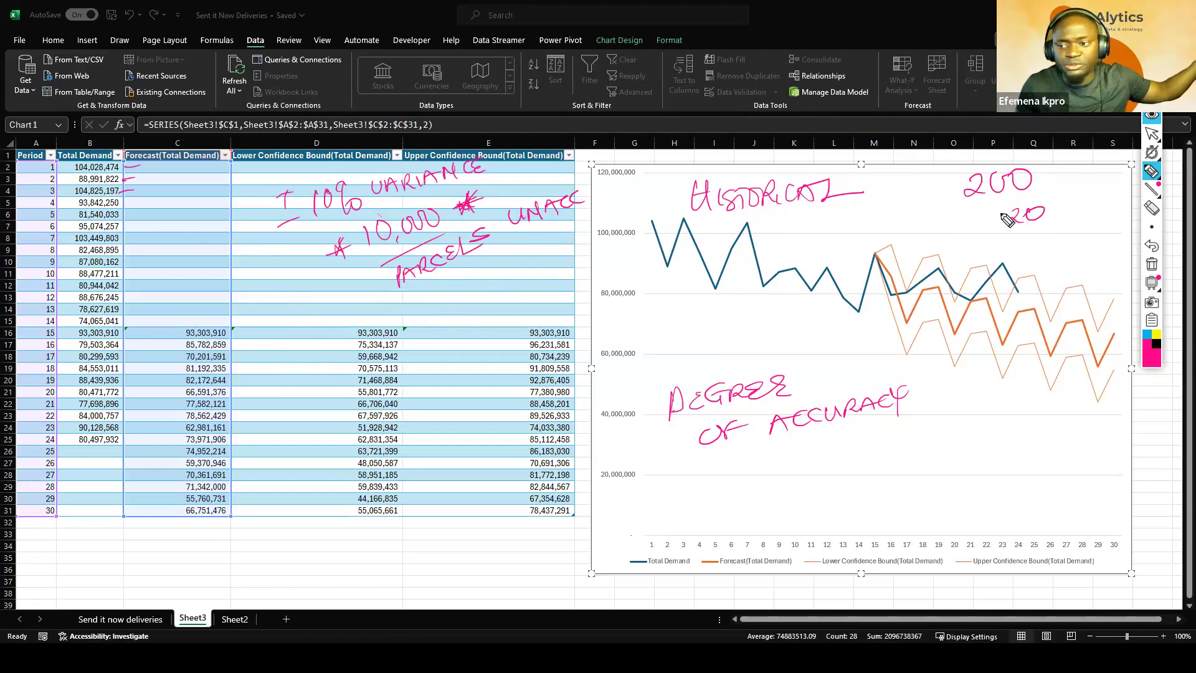
{"action": "left_click_drag", "start_coordinate": [1017, 240], "coordinate": [1062, 229]}
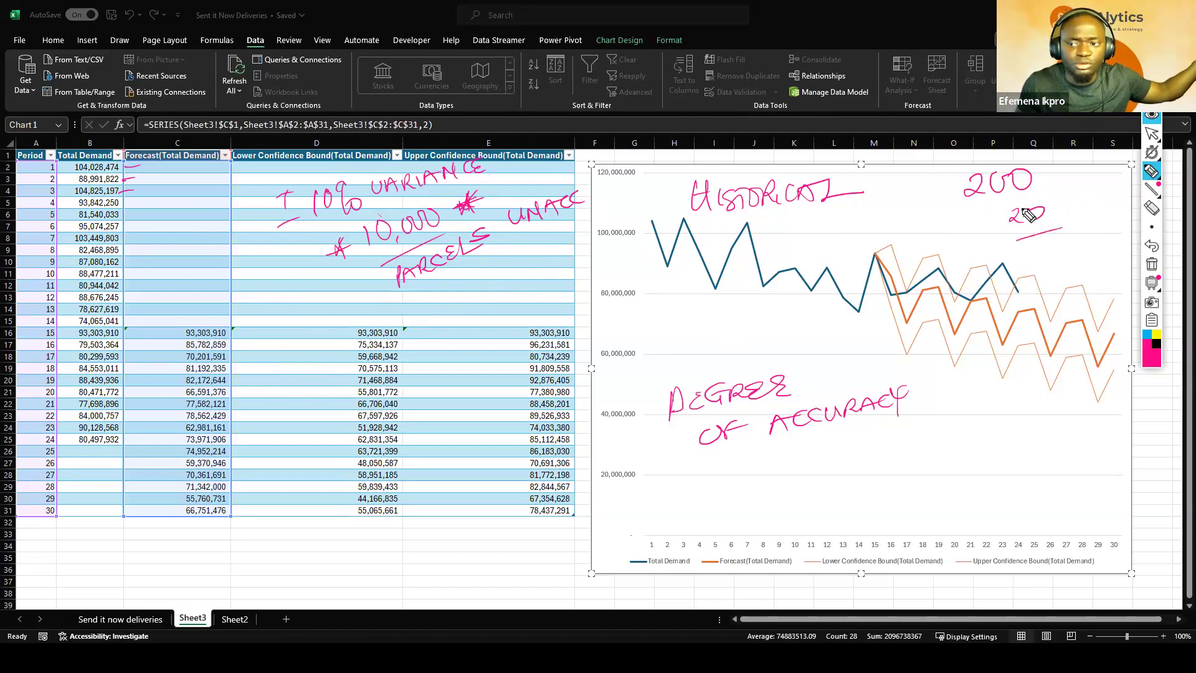
Step: Extend "20" to a double-underlined "120" flanked by stars, and write "10% VAR –" before "200"
{"action": "left_click_drag", "start_coordinate": [999, 213], "coordinate": [995, 238]}
{"action": "left_click_drag", "start_coordinate": [1067, 199], "coordinate": [1076, 209]}
{"action": "left_click_drag", "start_coordinate": [1062, 208], "coordinate": [1084, 198]}
{"action": "mouse_move", "coordinate": [991, 234]}
{"action": "left_mouse_down"}
{"action": "mouse_move", "coordinate": [975, 231]}
{"action": "mouse_move", "coordinate": [1000, 223]}
{"action": "left_mouse_up"}
{"action": "mouse_move", "coordinate": [881, 171]}
{"action": "left_mouse_down"}
{"action": "mouse_move", "coordinate": [928, 184]}
{"action": "mouse_move", "coordinate": [901, 216]}
{"action": "mouse_move", "coordinate": [921, 194]}
{"action": "mouse_move", "coordinate": [939, 198]}
{"action": "left_mouse_up"}
{"action": "left_click_drag", "start_coordinate": [944, 193], "coordinate": [960, 190]}
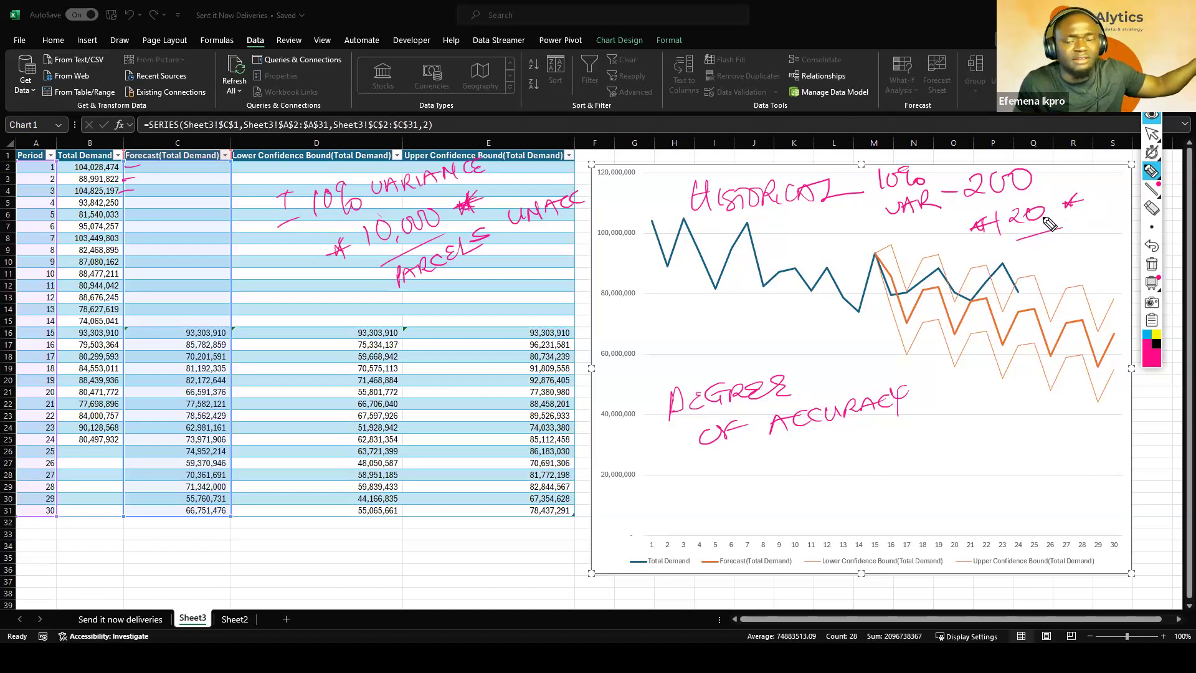
{"action": "mouse_move", "coordinate": [1071, 202]}
{"action": "left_mouse_down"}
{"action": "mouse_move", "coordinate": [1077, 194]}
{"action": "mouse_move", "coordinate": [1063, 239]}
{"action": "left_mouse_up"}
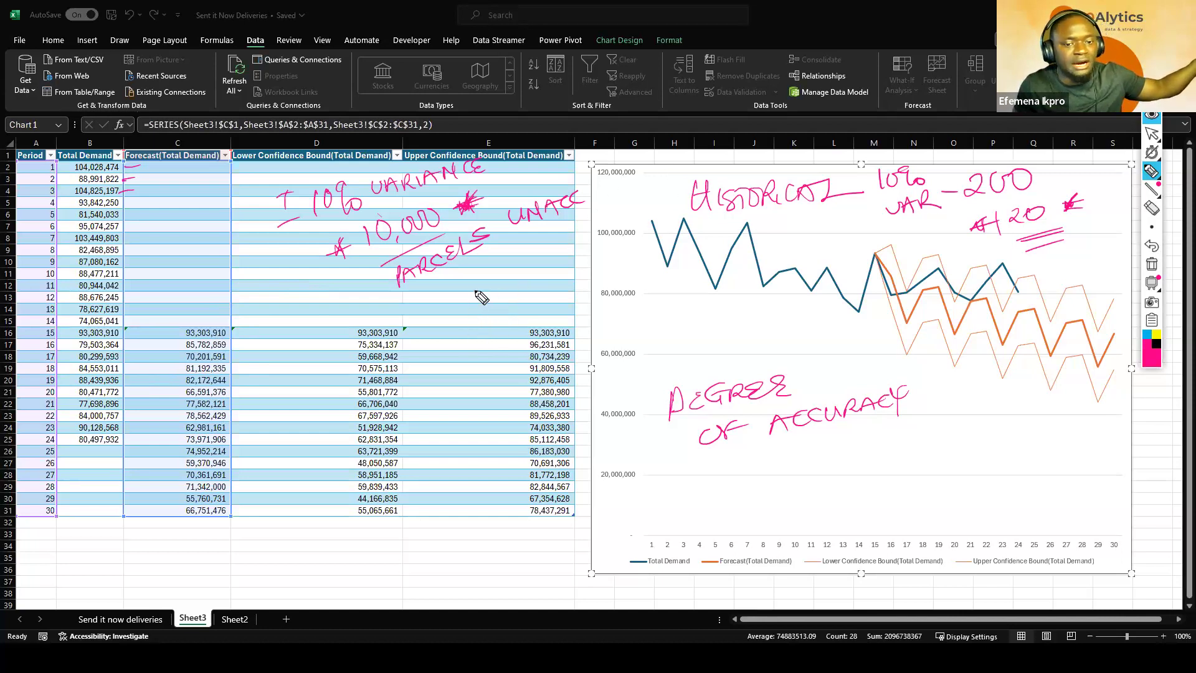
Step: Write a double-underlined "<10%" with a tick above it and an underlined "100%" with a star above it over the table
{"action": "mouse_move", "coordinate": [501, 274]}
{"action": "left_mouse_down"}
{"action": "mouse_move", "coordinate": [480, 304]}
{"action": "mouse_move", "coordinate": [500, 310]}
{"action": "mouse_move", "coordinate": [521, 277]}
{"action": "mouse_move", "coordinate": [550, 286]}
{"action": "mouse_move", "coordinate": [560, 276]}
{"action": "left_mouse_up"}
{"action": "left_click_drag", "start_coordinate": [516, 310], "coordinate": [566, 293]}
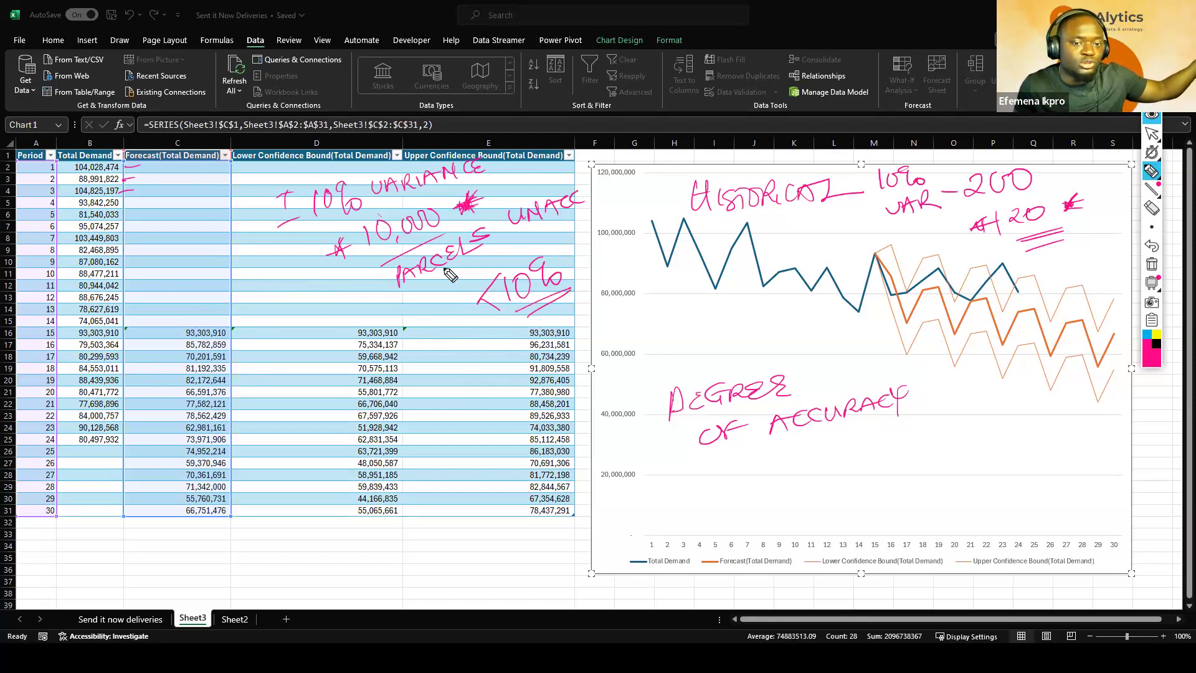
{"action": "left_click_drag", "start_coordinate": [252, 294], "coordinate": [255, 316]}
{"action": "mouse_move", "coordinate": [271, 292]}
{"action": "left_mouse_down"}
{"action": "mouse_move", "coordinate": [265, 309]}
{"action": "mouse_move", "coordinate": [271, 292]}
{"action": "left_mouse_up"}
{"action": "mouse_move", "coordinate": [288, 285]}
{"action": "left_mouse_down"}
{"action": "mouse_move", "coordinate": [290, 300]}
{"action": "mouse_move", "coordinate": [319, 289]}
{"action": "left_mouse_up"}
{"action": "left_click_drag", "start_coordinate": [264, 351], "coordinate": [343, 310]}
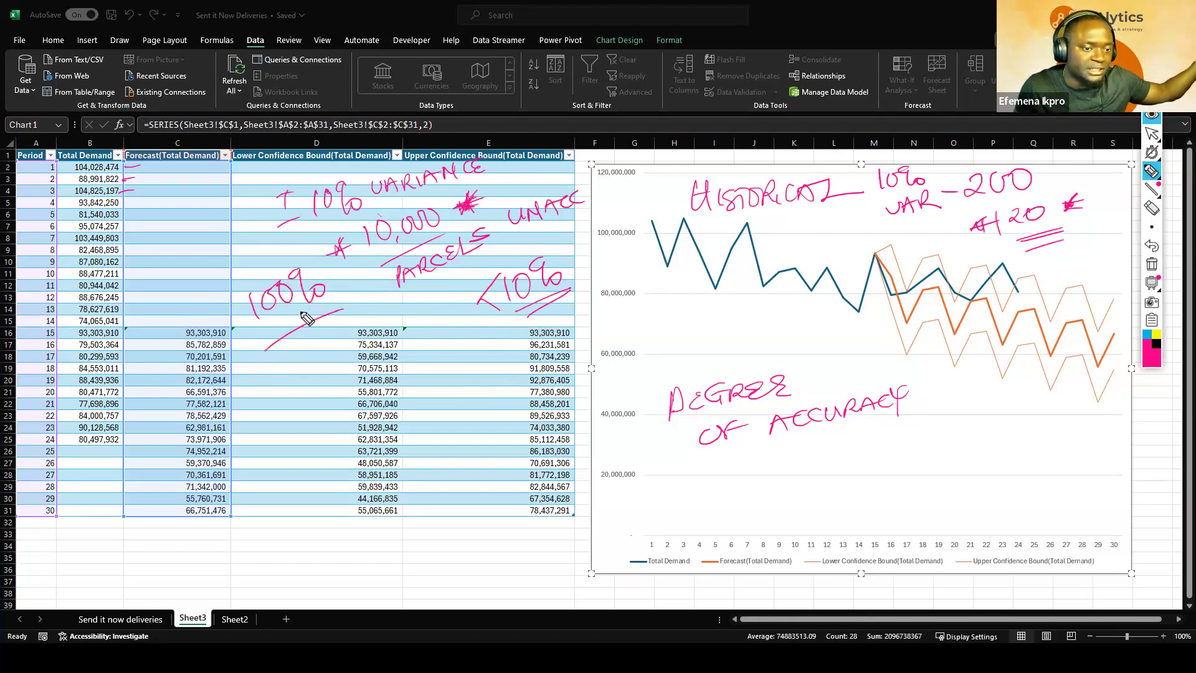
{"action": "left_click_drag", "start_coordinate": [252, 254], "coordinate": [266, 279]}
{"action": "mouse_move", "coordinate": [246, 269]}
{"action": "left_mouse_down"}
{"action": "mouse_move", "coordinate": [274, 264]}
{"action": "mouse_move", "coordinate": [249, 278]}
{"action": "left_mouse_up"}
{"action": "left_click_drag", "start_coordinate": [259, 252], "coordinate": [261, 280]}
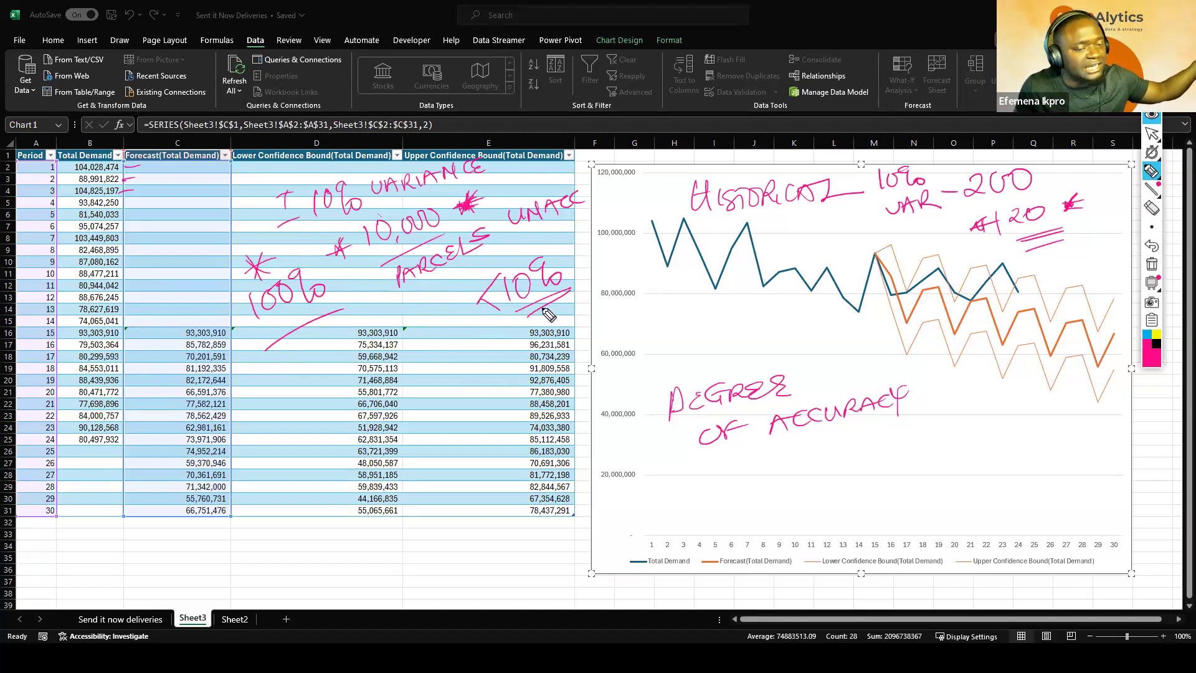
{"action": "left_click_drag", "start_coordinate": [552, 241], "coordinate": [592, 219]}
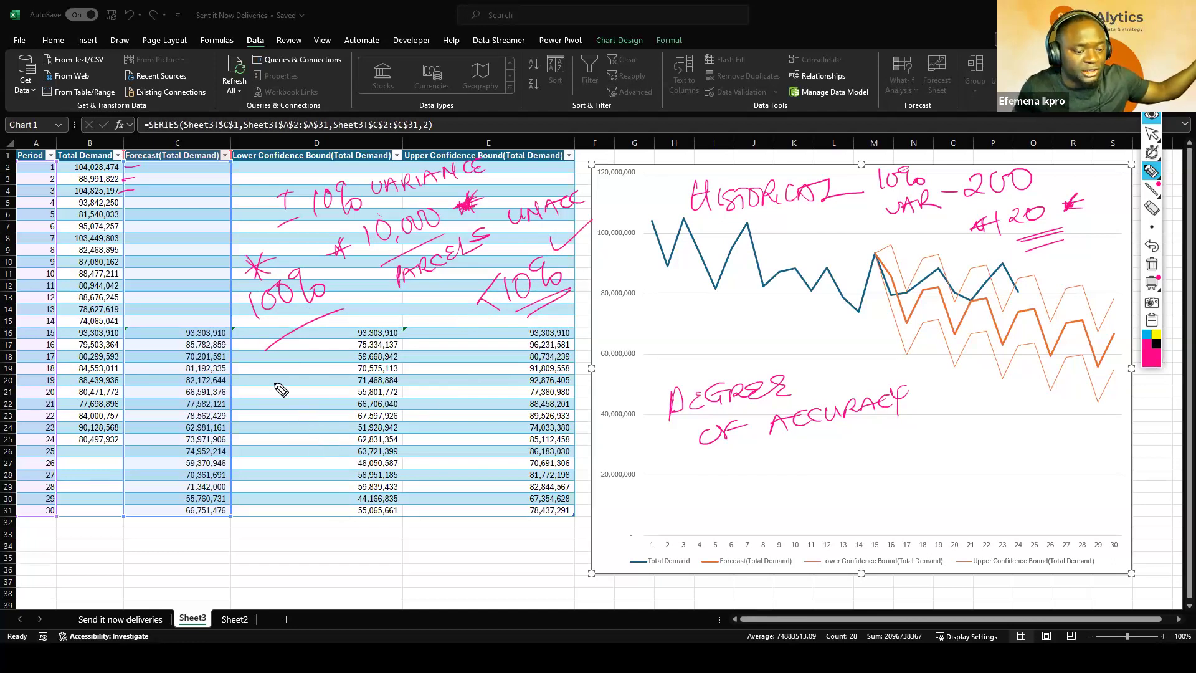
Step: Write a bold-stroked "<80%" below "100%" with an arrow rising from it, and thicken the underline of "<10%"
{"action": "left_click_drag", "start_coordinate": [280, 372], "coordinate": [288, 409]}
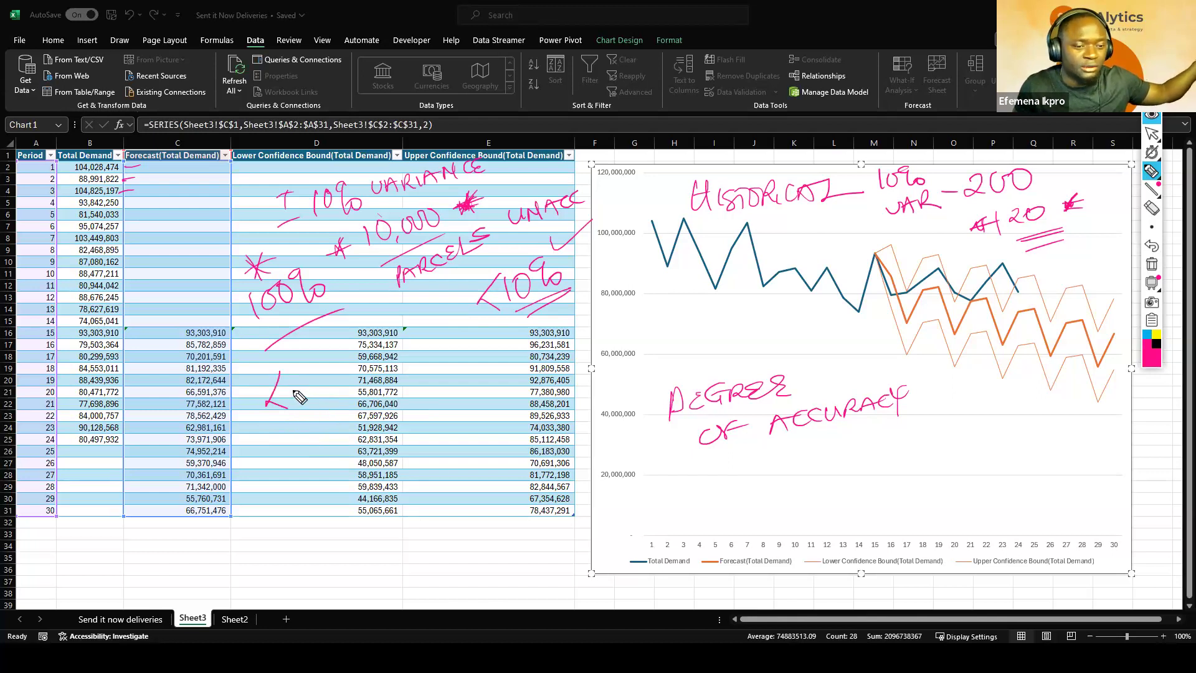
{"action": "mouse_move", "coordinate": [294, 365]}
{"action": "left_mouse_down"}
{"action": "mouse_move", "coordinate": [300, 398]}
{"action": "mouse_move", "coordinate": [322, 363]}
{"action": "mouse_move", "coordinate": [345, 374]}
{"action": "left_mouse_up"}
{"action": "left_click_drag", "start_coordinate": [349, 361], "coordinate": [350, 364]}
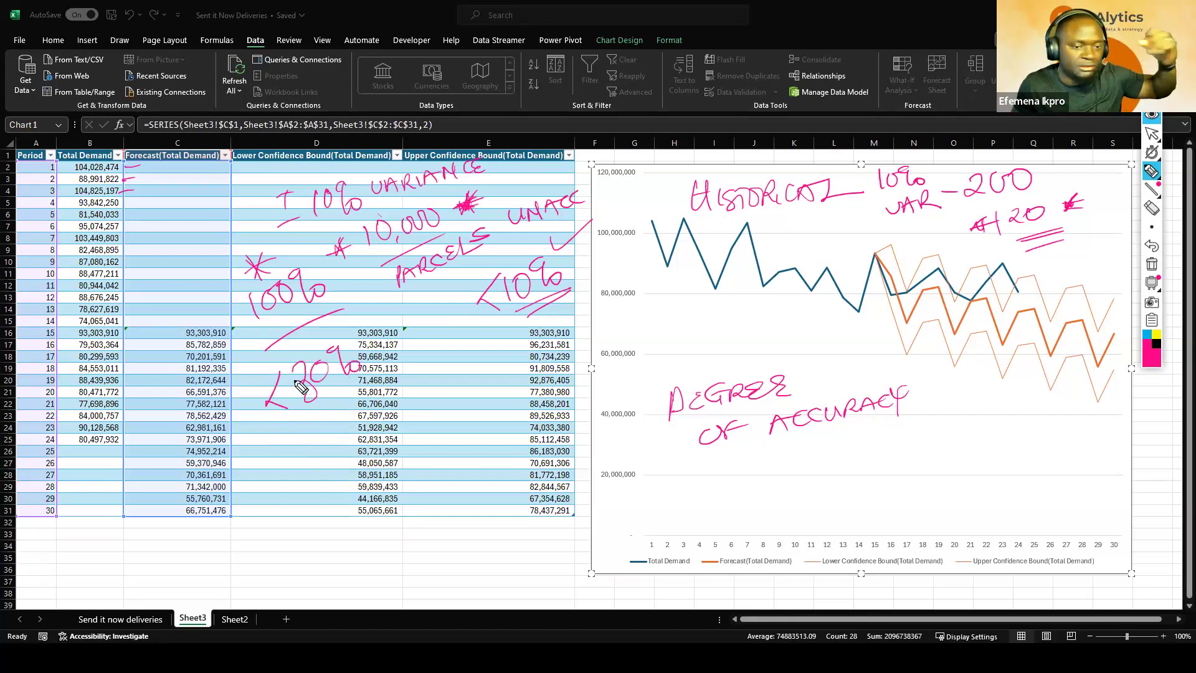
{"action": "left_click_drag", "start_coordinate": [298, 372], "coordinate": [308, 396]}
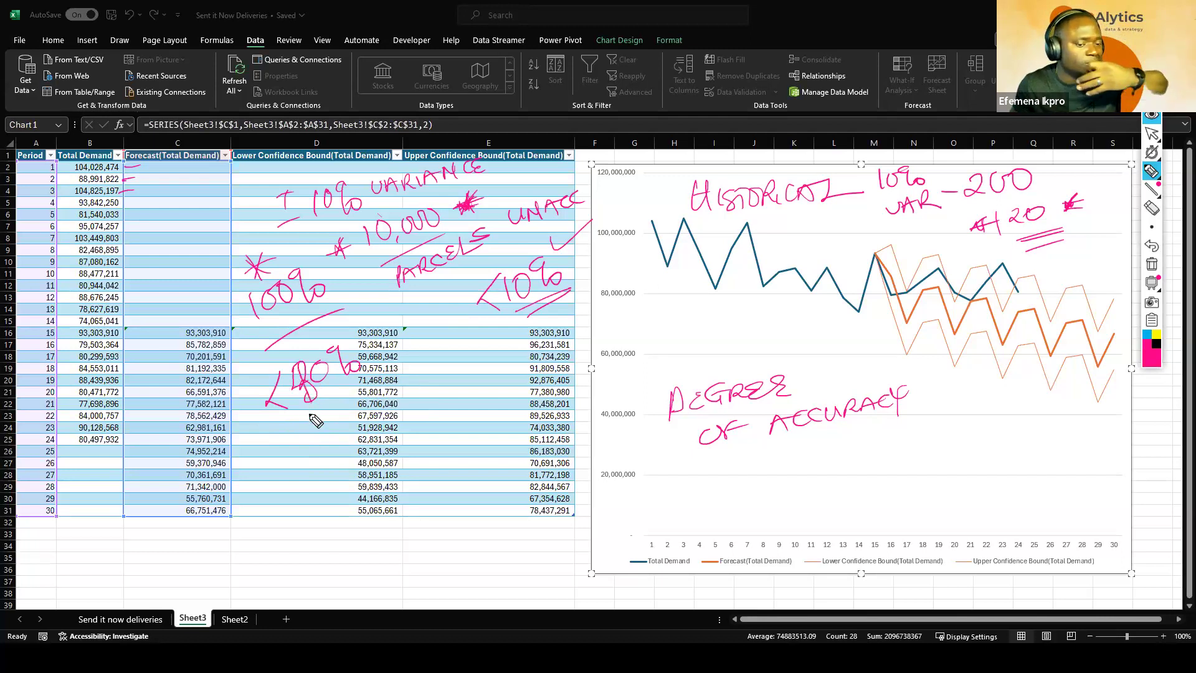
{"action": "mouse_move", "coordinate": [304, 395]}
{"action": "left_mouse_down"}
{"action": "mouse_move", "coordinate": [301, 369]}
{"action": "mouse_move", "coordinate": [317, 406]}
{"action": "left_mouse_up"}
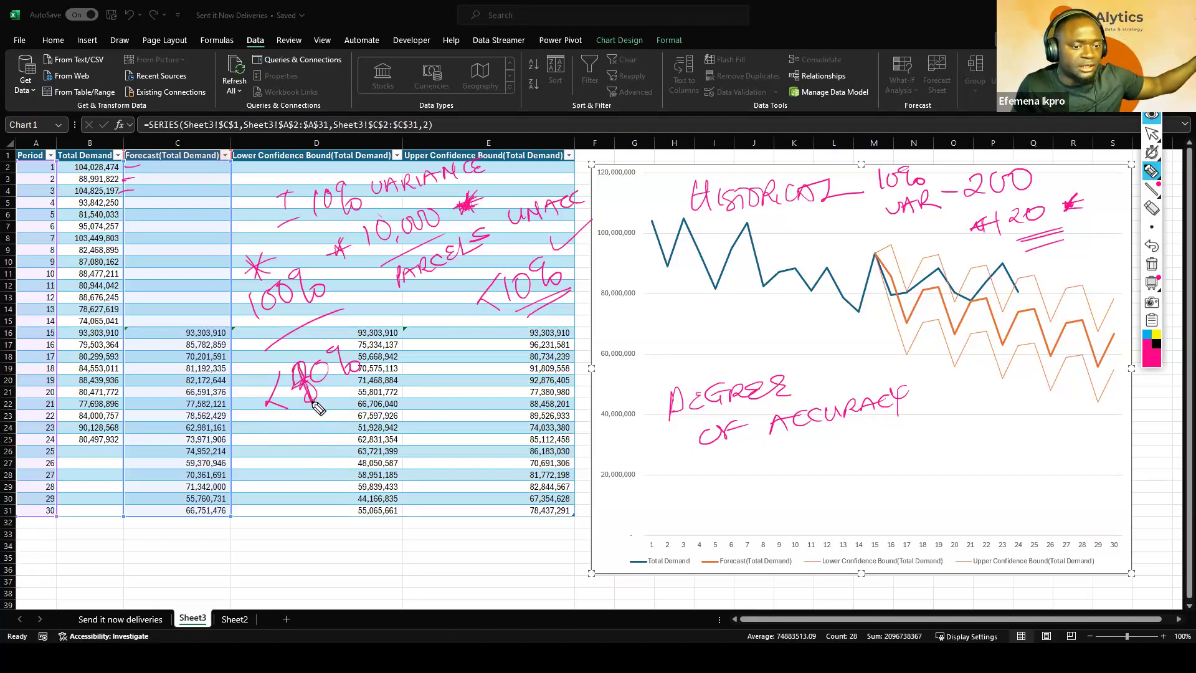
{"action": "mouse_move", "coordinate": [361, 356]}
{"action": "left_mouse_down"}
{"action": "mouse_move", "coordinate": [411, 310]}
{"action": "mouse_move", "coordinate": [419, 332]}
{"action": "left_mouse_up"}
{"action": "left_click_drag", "start_coordinate": [515, 319], "coordinate": [569, 291]}
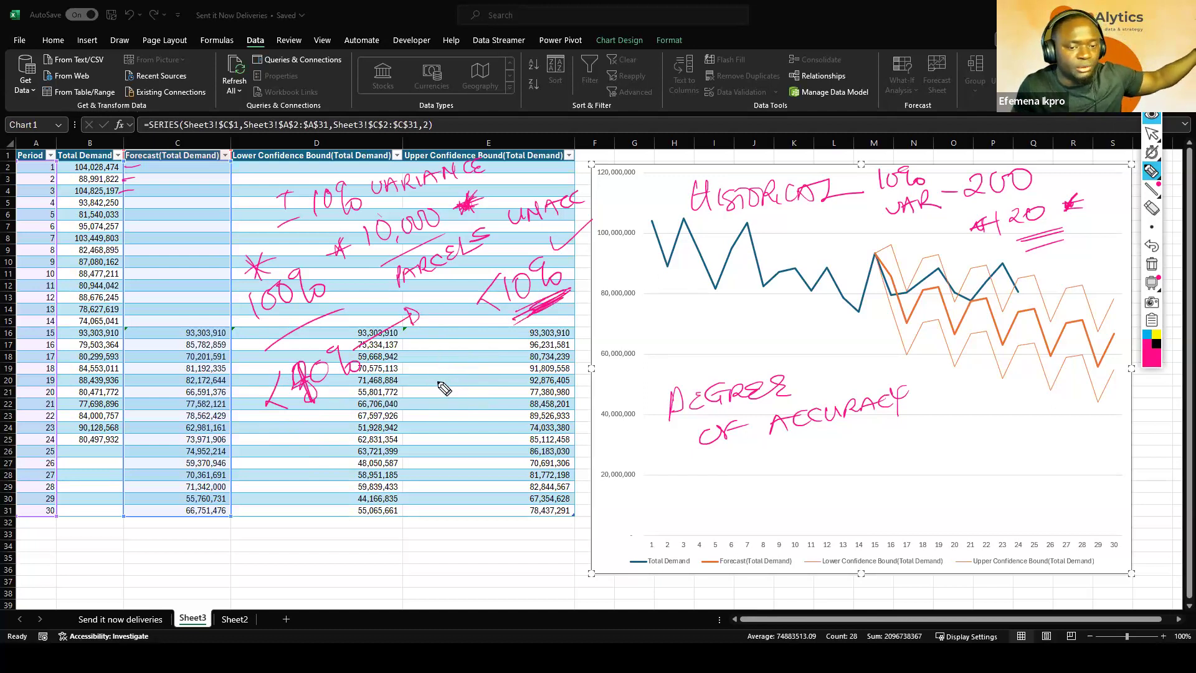
Step: Write an underlined "5 – 9%" below "<10%" and thicken both digits
{"action": "mouse_move", "coordinate": [449, 359]}
{"action": "left_mouse_down"}
{"action": "mouse_move", "coordinate": [439, 389]}
{"action": "mouse_move", "coordinate": [508, 353]}
{"action": "mouse_move", "coordinate": [515, 326]}
{"action": "left_mouse_up"}
{"action": "mouse_move", "coordinate": [526, 323]}
{"action": "left_mouse_down"}
{"action": "mouse_move", "coordinate": [522, 342]}
{"action": "mouse_move", "coordinate": [537, 332]}
{"action": "left_mouse_up"}
{"action": "left_click_drag", "start_coordinate": [471, 394], "coordinate": [517, 360]}
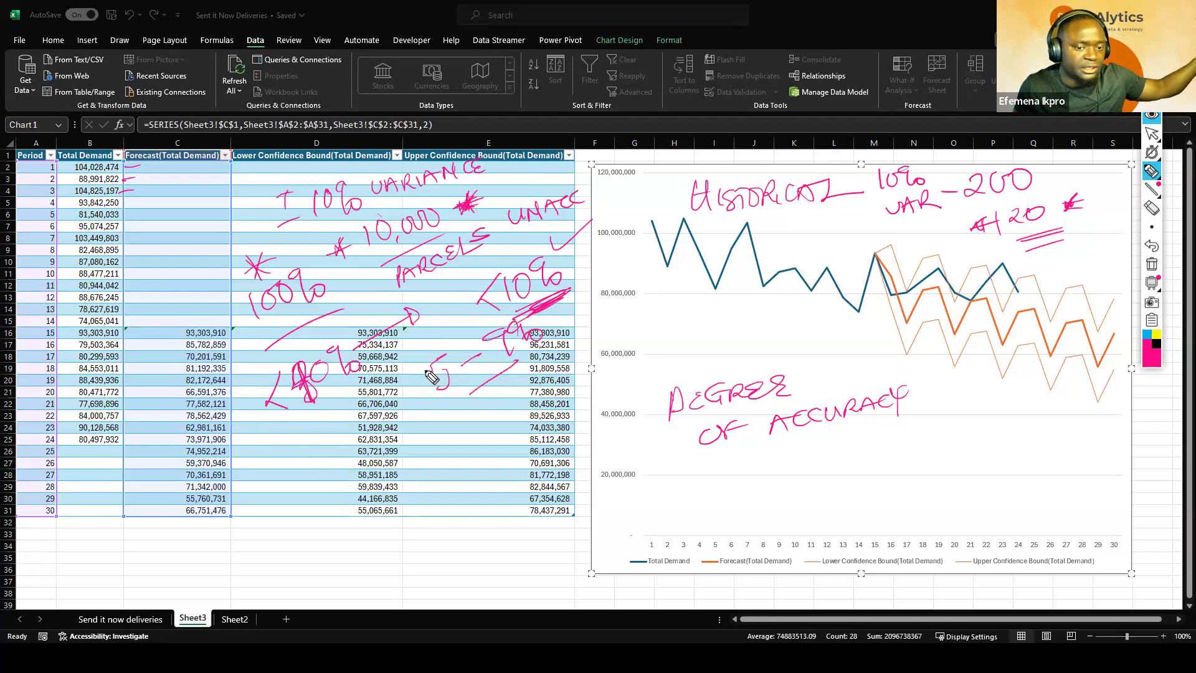
{"action": "left_click_drag", "start_coordinate": [427, 365], "coordinate": [438, 390]}
{"action": "left_click_drag", "start_coordinate": [499, 333], "coordinate": [506, 357]}
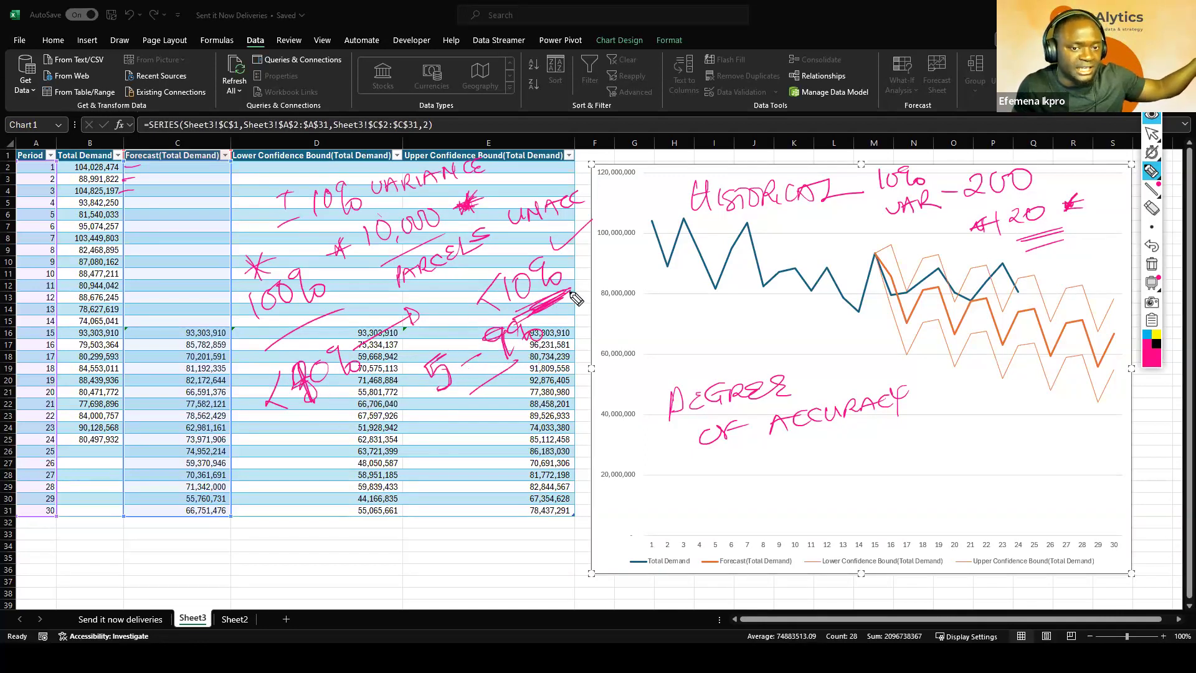
Step: Circle "<80%", "5 – 9%" and the variance note's "10%" for emphasis, and clear all annotations
{"action": "mouse_move", "coordinate": [327, 352]}
{"action": "left_mouse_down"}
{"action": "mouse_move", "coordinate": [329, 448]}
{"action": "mouse_move", "coordinate": [286, 363]}
{"action": "left_mouse_up"}
{"action": "mouse_move", "coordinate": [492, 329]}
{"action": "left_mouse_down"}
{"action": "mouse_move", "coordinate": [394, 380]}
{"action": "mouse_move", "coordinate": [411, 314]}
{"action": "left_mouse_up"}
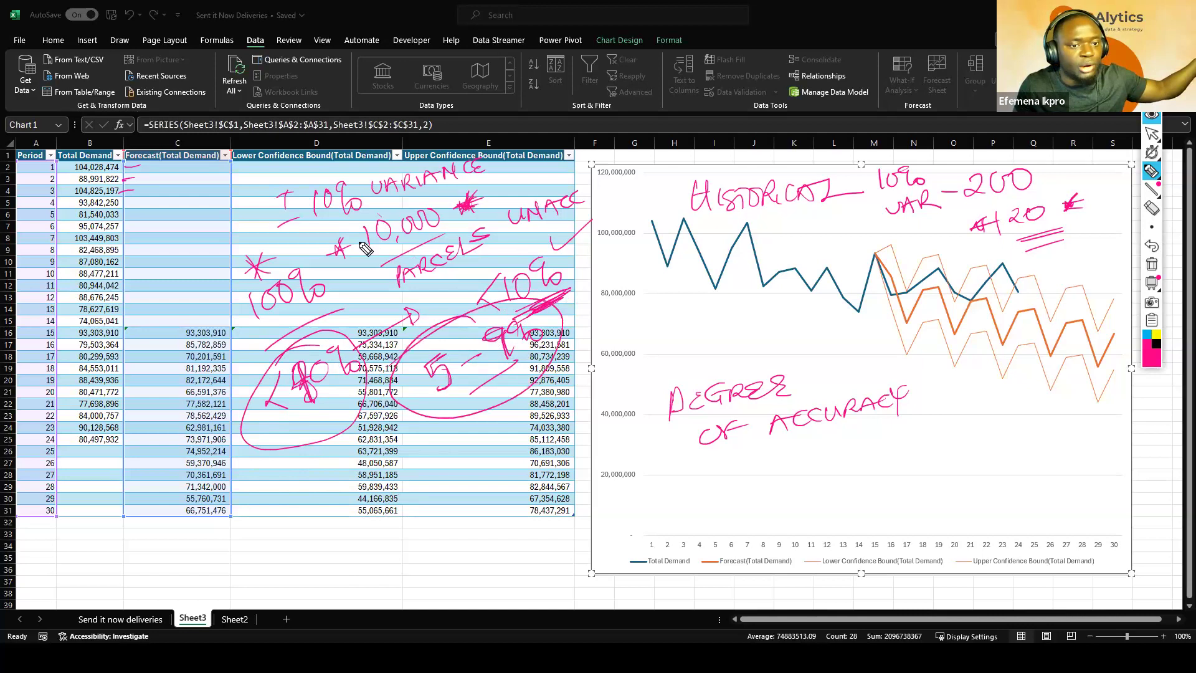
{"action": "mouse_move", "coordinate": [336, 193]}
{"action": "left_mouse_down"}
{"action": "mouse_move", "coordinate": [368, 181]}
{"action": "mouse_move", "coordinate": [243, 253]}
{"action": "left_mouse_up"}
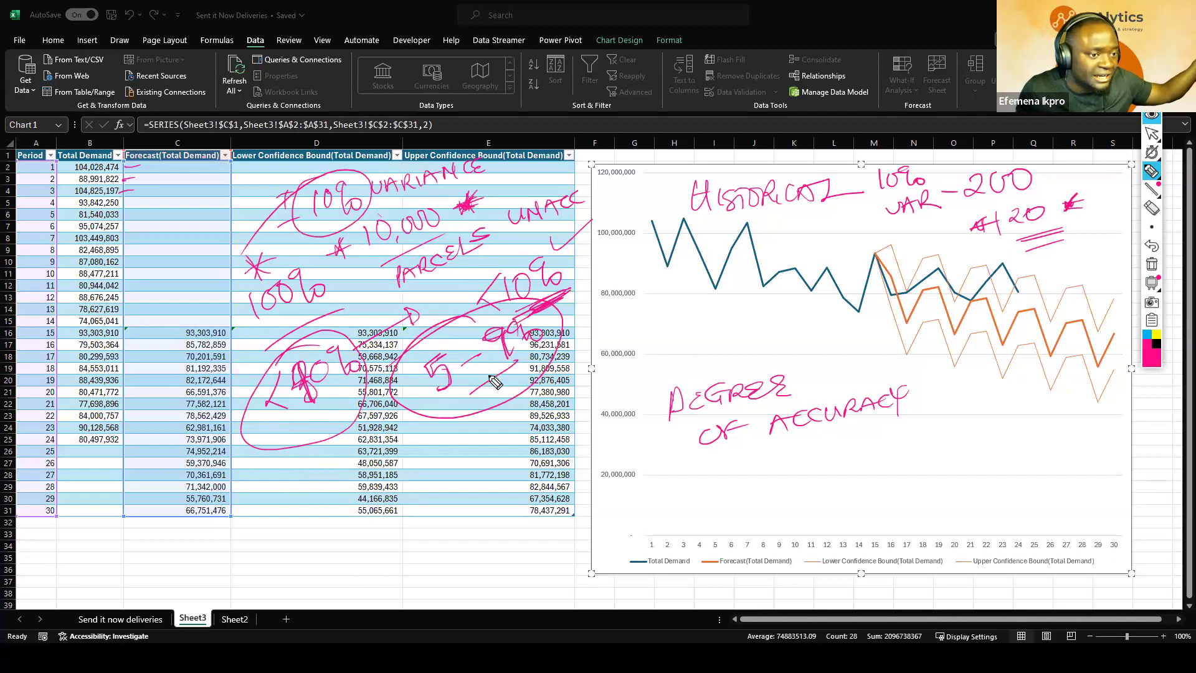
{"action": "left_click_drag", "start_coordinate": [525, 356], "coordinate": [547, 354]}
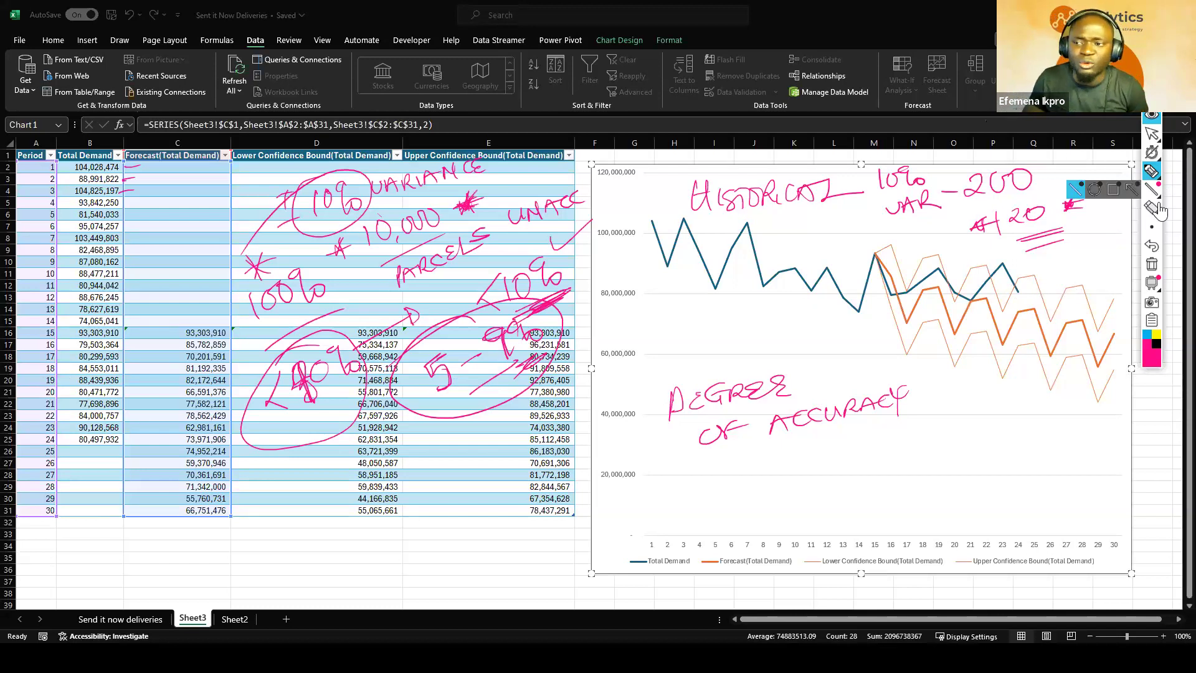
{"action": "left_click", "coordinate": [1151, 265]}
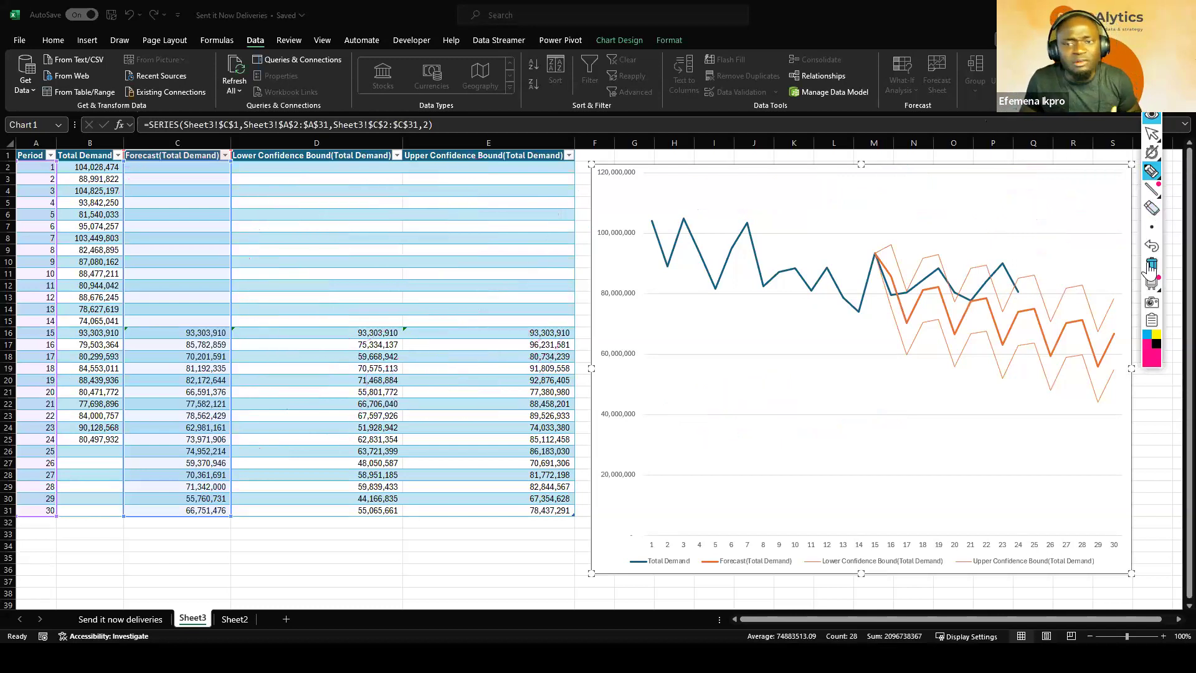